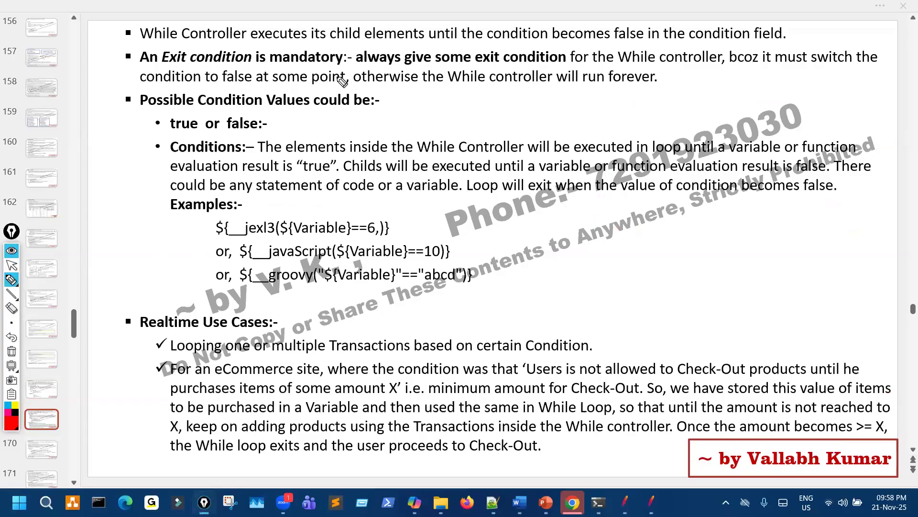
- Underline the words from "child elements" to "in the condition" in the first bullet, and clear the annotation
drag(331, 41, 699, 43)
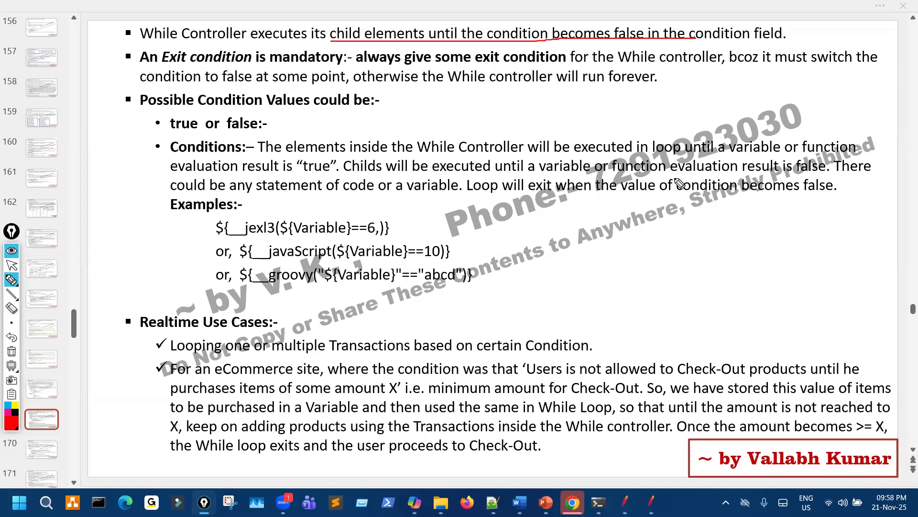
key(ctrl+shift+7)
key(ctrl+shift+2)
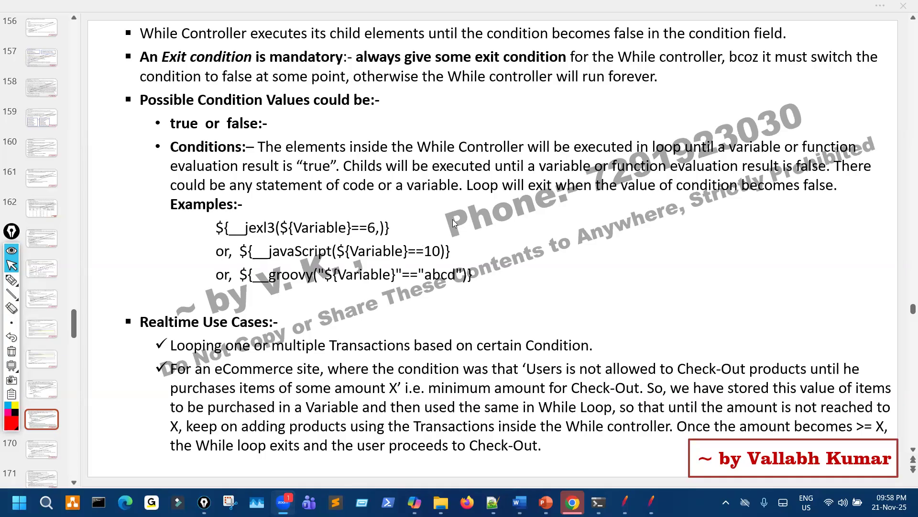
- Underline "becomes false" and "its child elements" in the first bullet with the pen
key(ctrl+shift+3)
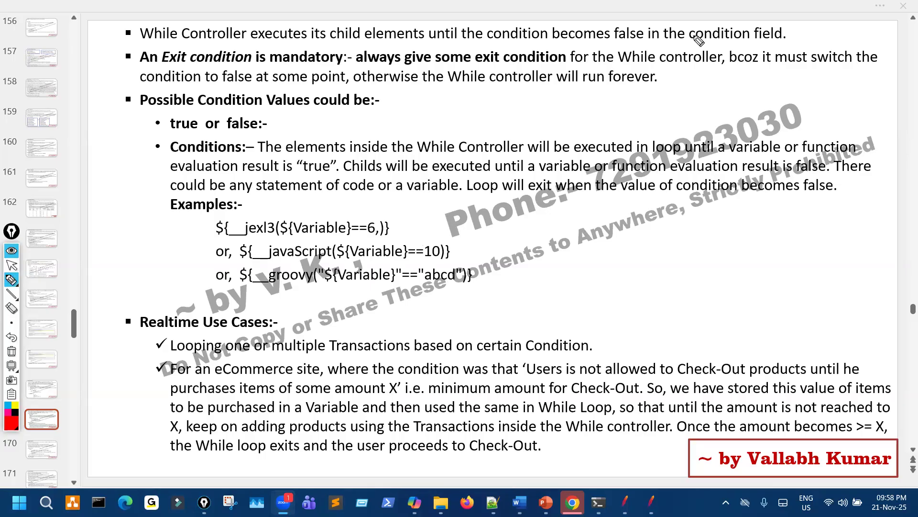
drag(572, 42, 651, 44)
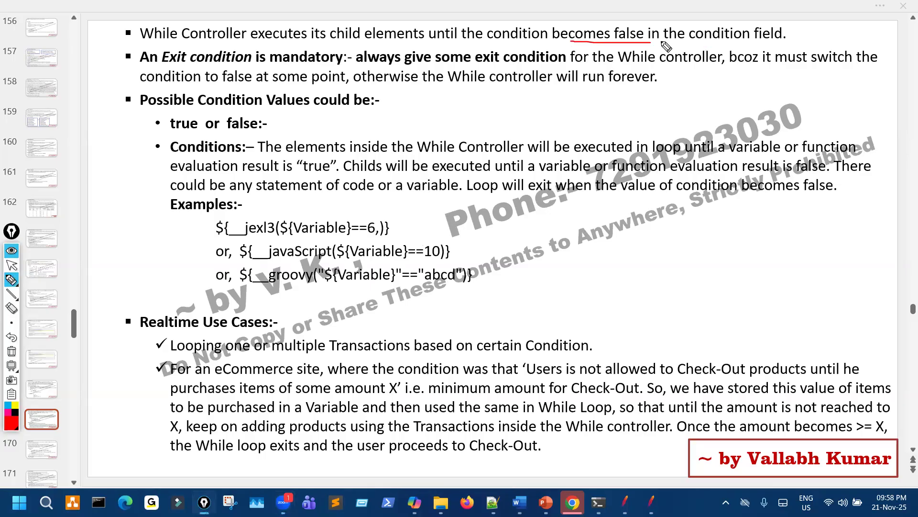
drag(303, 42, 400, 44)
- Tick the exit condition bullet, underline "mandatory", "some exit condition", "While controller" and "some point", and circle "must switch" and "will run"
drag(114, 63, 163, 62)
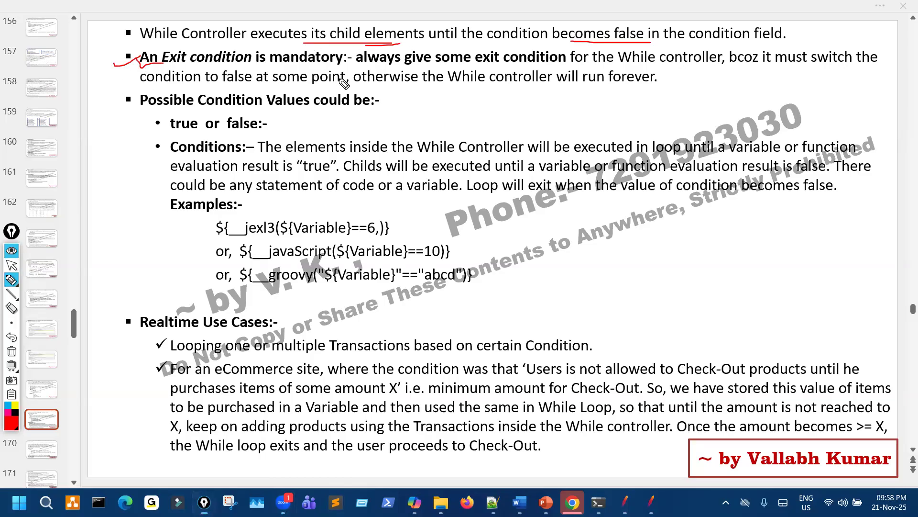
drag(309, 67, 338, 67)
drag(436, 64, 681, 62)
mouse_move(816, 48)
mouse_down()
mouse_move(789, 72)
mouse_move(817, 47)
mouse_up()
drag(286, 86, 376, 83)
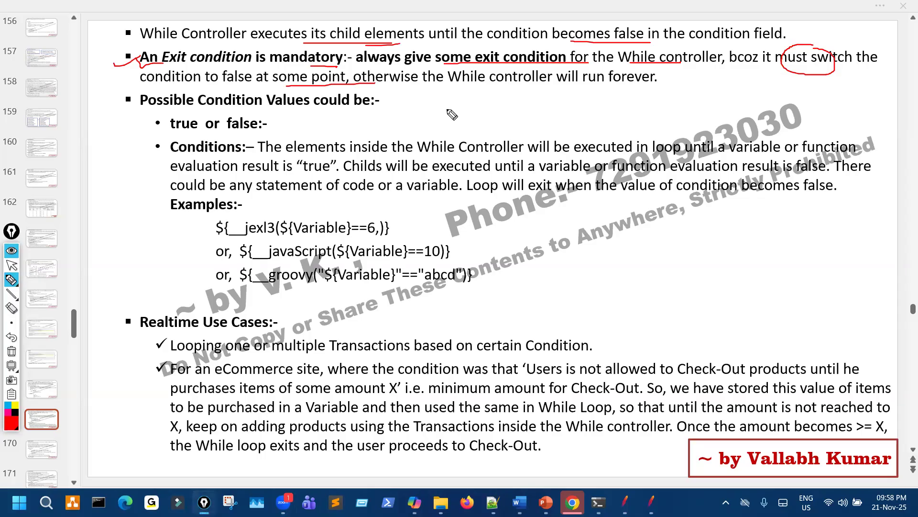
drag(586, 93, 556, 103)
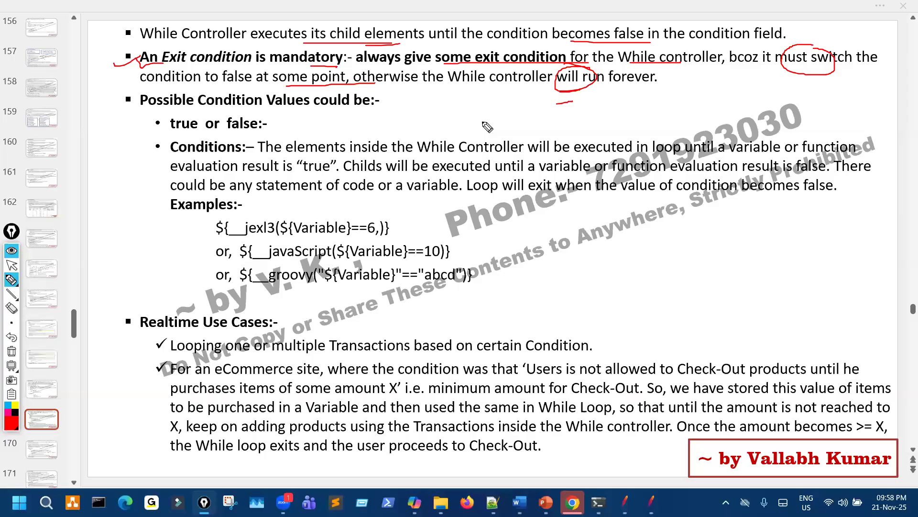
- Mark "true or false", tick "Conditions", and underline "until a variable" and the text starting at "code or a variable"
drag(234, 137, 274, 124)
mouse_move(163, 159)
mouse_down()
mouse_move(209, 144)
mouse_move(233, 147)
mouse_up()
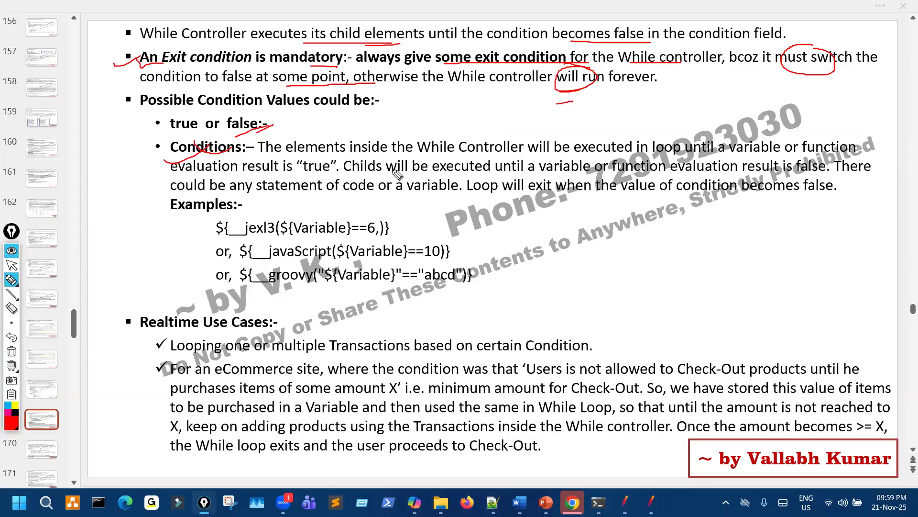
drag(699, 157, 759, 154)
drag(342, 194, 649, 202)
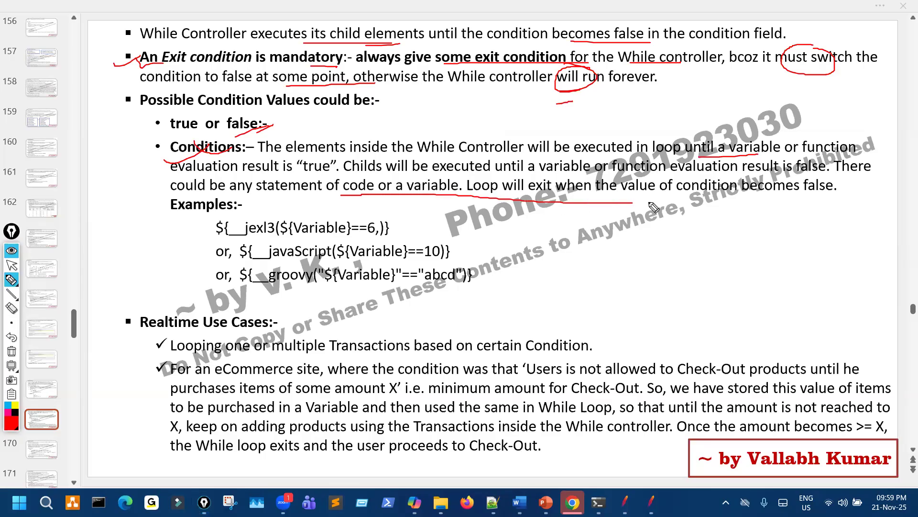
- Draw a line beside the three examples, circle jexl3, javaScript and groovy, and underline their variable comparisons
drag(201, 223, 216, 292)
mouse_move(269, 219)
mouse_down()
mouse_move(303, 255)
mouse_move(292, 273)
mouse_move(307, 282)
mouse_up()
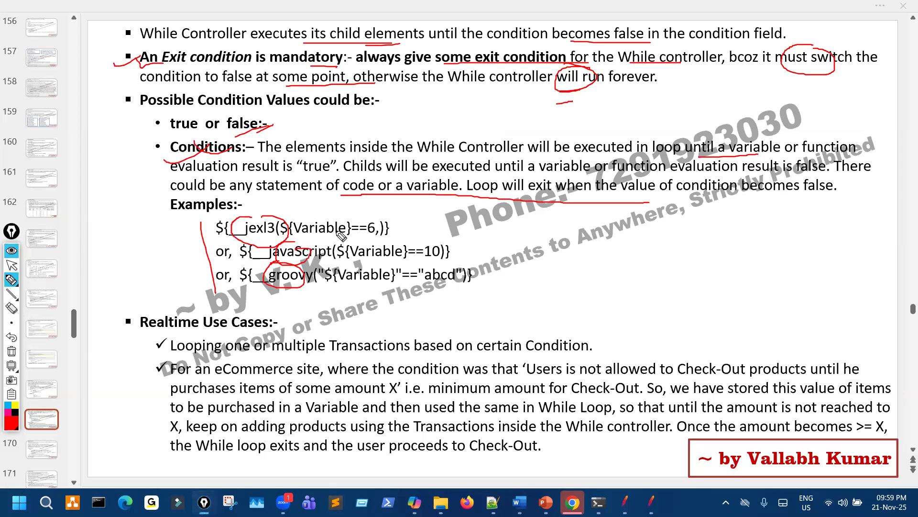
mouse_move(326, 233)
mouse_down()
mouse_move(378, 230)
mouse_move(425, 255)
mouse_up()
drag(377, 285, 436, 280)
- Tick the "Realtime Use Cases" heading and clear all pen annotations from the slide
drag(92, 332, 152, 321)
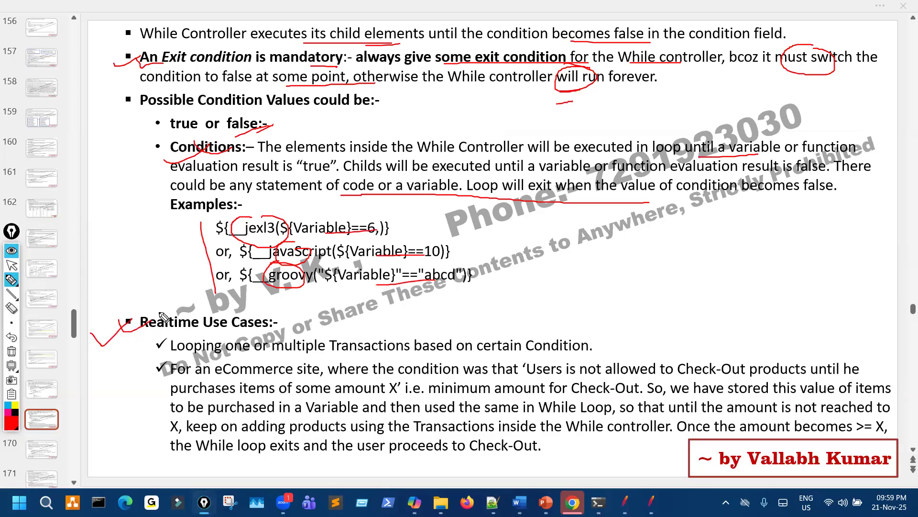
key(ctrl+shift+7)
key(ctrl+shift+2)
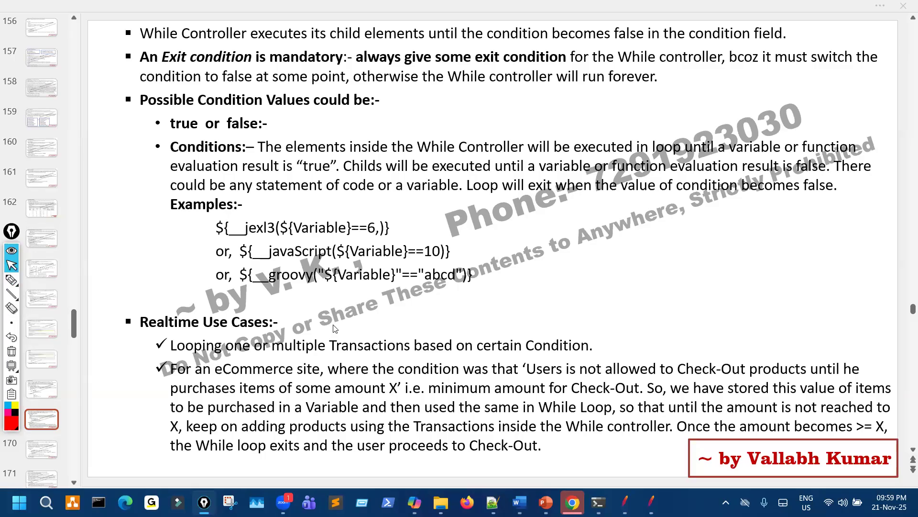
- Underline "one or multiple Transactions", circle "based", and draw a tick above "certain Condition" in the first use case
key(ctrl+shift+3)
drag(233, 355, 366, 352)
mouse_move(447, 323)
mouse_down()
mouse_move(393, 335)
mouse_move(450, 330)
mouse_up()
mouse_move(518, 317)
mouse_down()
mouse_move(524, 327)
mouse_move(595, 306)
mouse_up()
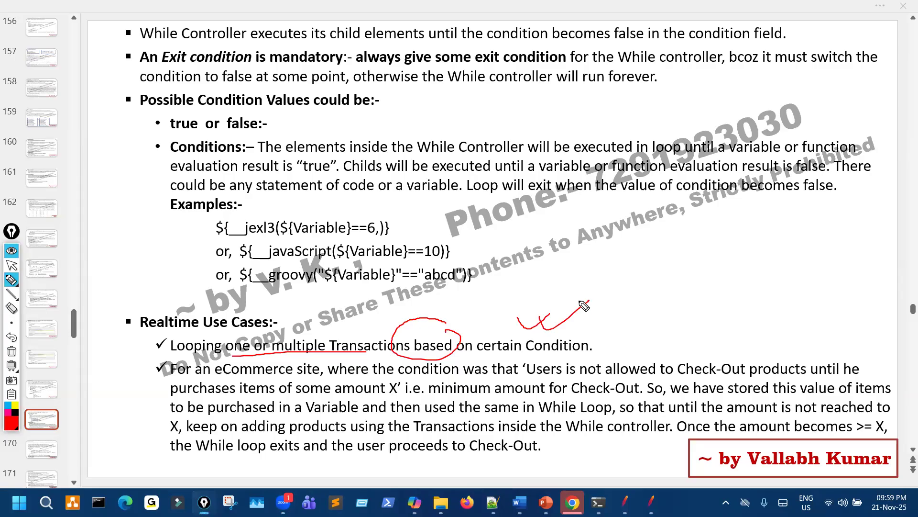
- Tick both bullets under "Realtime Use Cases" and clear the pen annotations
click(124, 388)
drag(124, 390, 161, 382)
drag(138, 338, 158, 333)
click(18, 353)
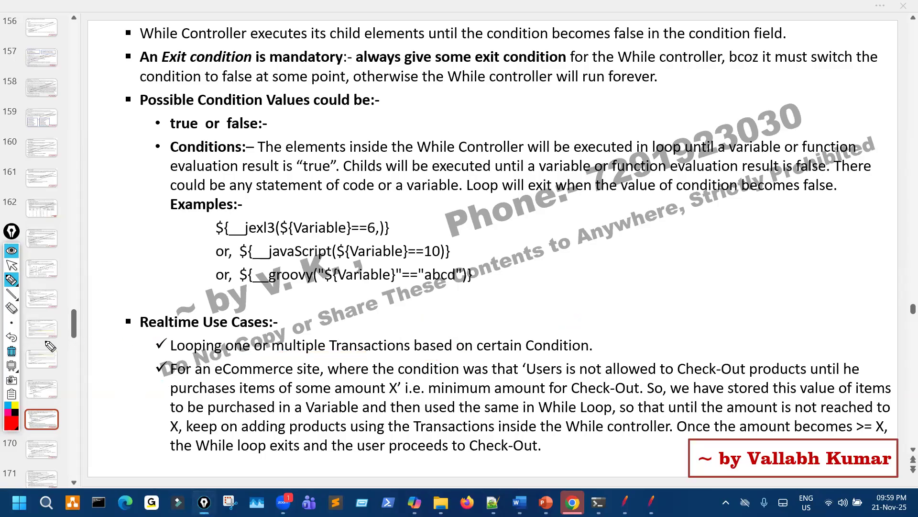
- Return to the normal pointer, switch to the JPetStore page in Chrome, and close its developer tools
click(15, 267)
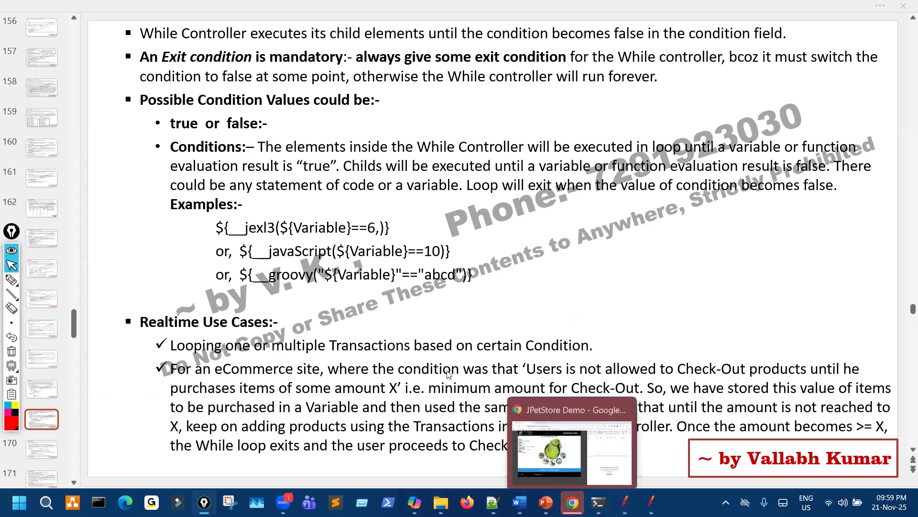
click(572, 502)
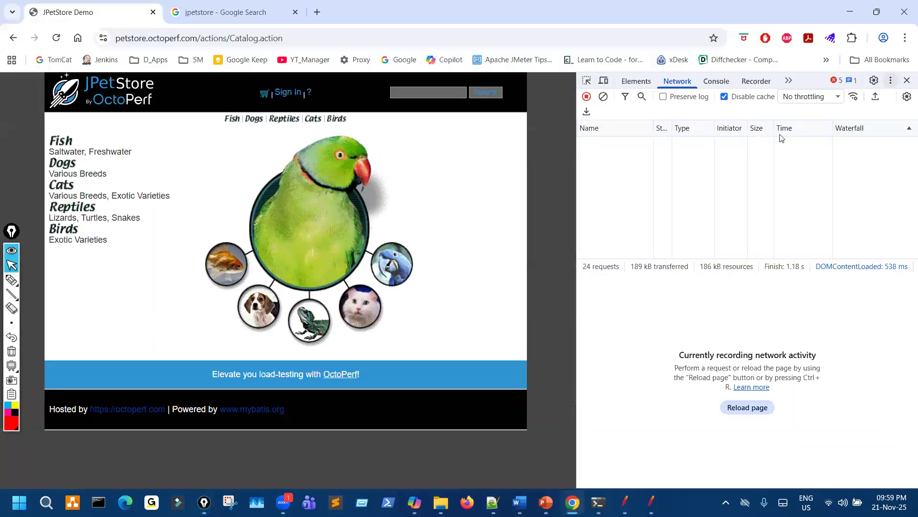
key(F12)
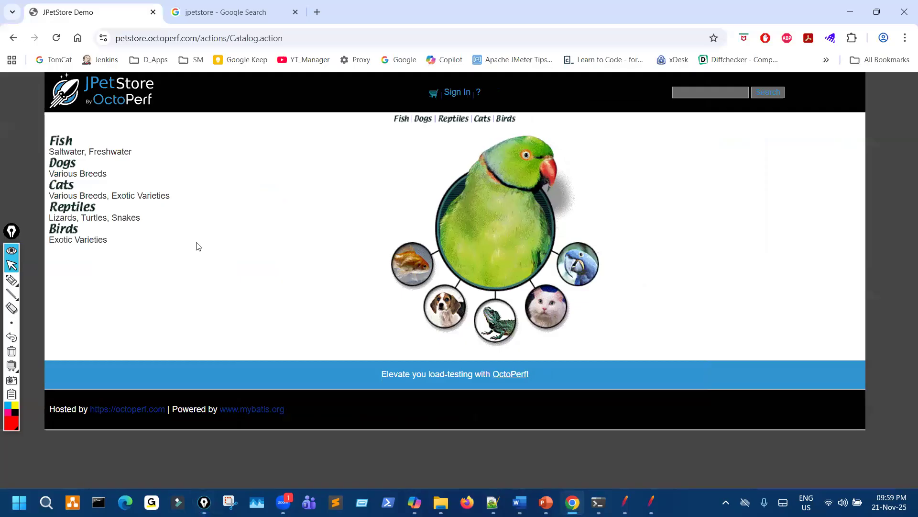
- Sign in to the pet store with the username j2ee and the prefilled password
click(459, 96)
click(445, 173)
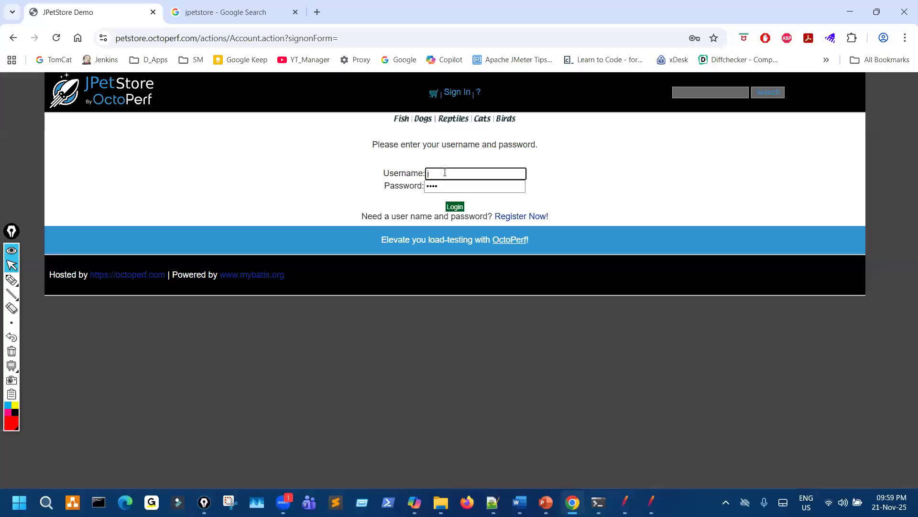
text(ee)
key(Tab)
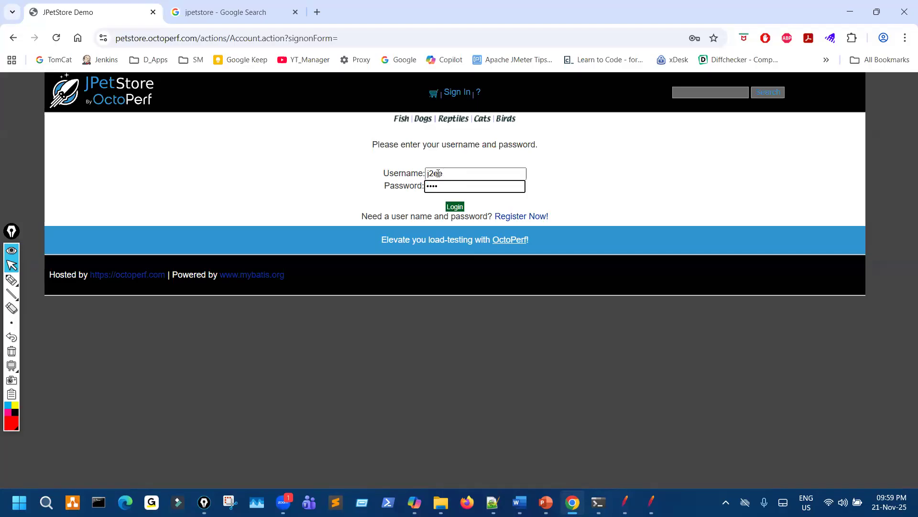
click(455, 207)
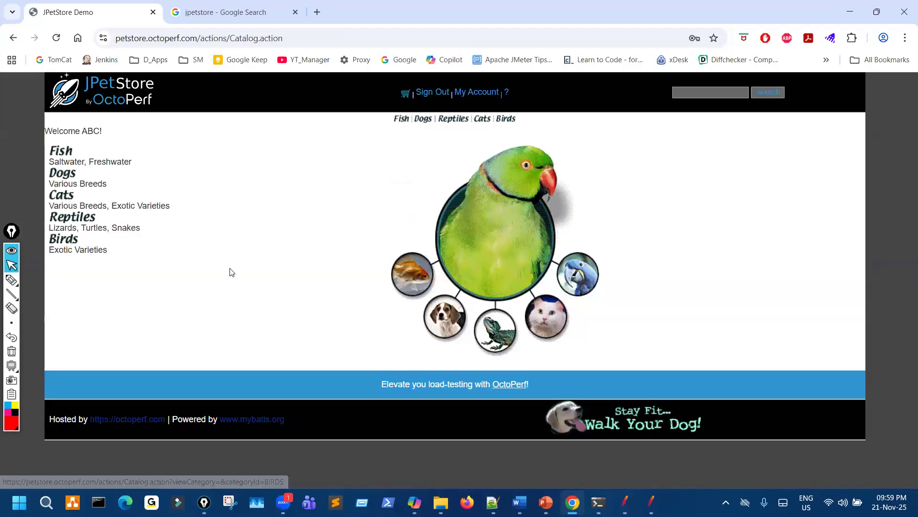
click(551, 208)
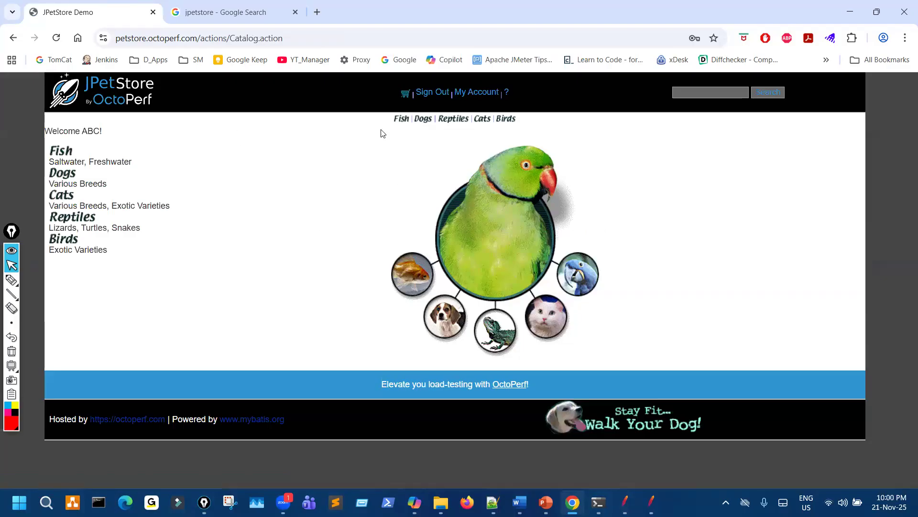
- Sign out of the pet store and re-enter it from the petstore.octoperf.com welcome page
click(432, 92)
drag(198, 39, 335, 54)
key(BackSpace)
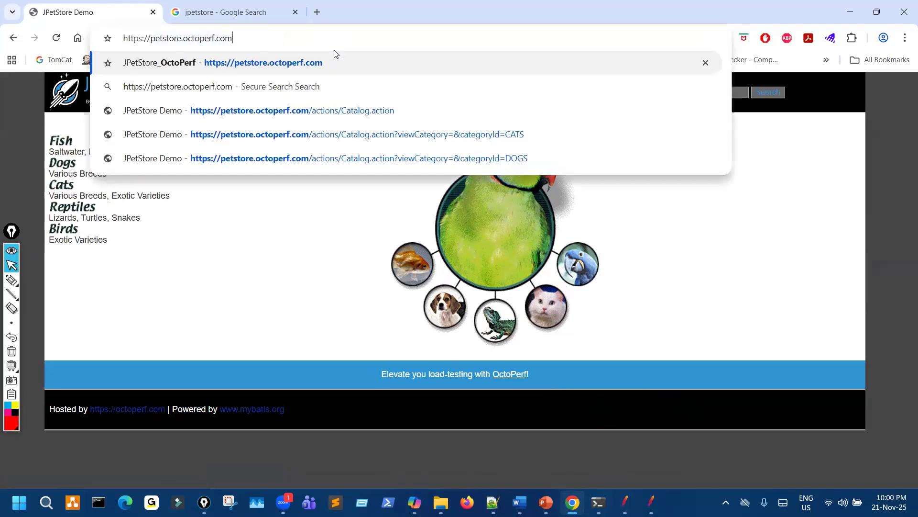
key(Return)
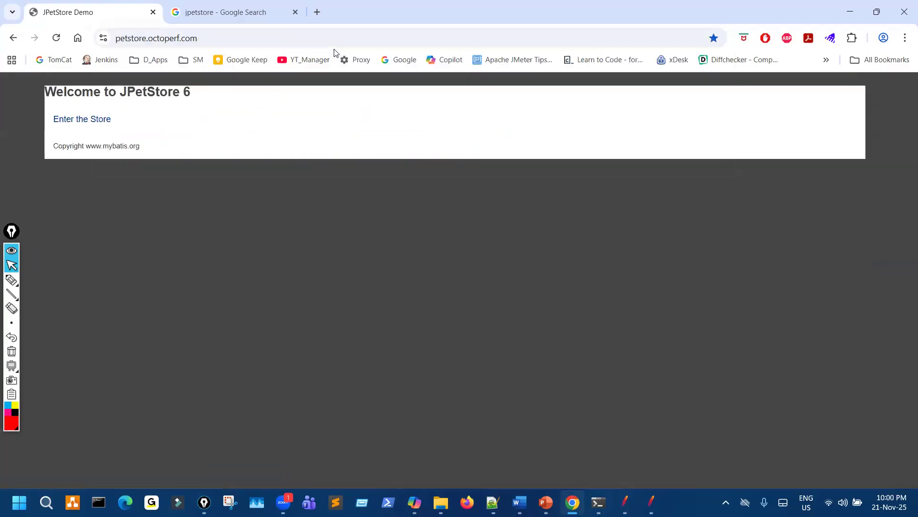
click(96, 121)
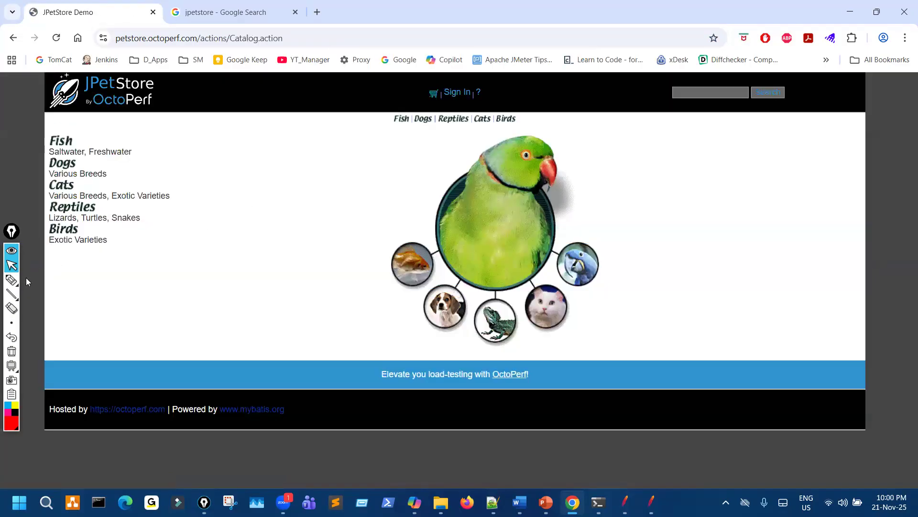
- Circle the domain in the page address, sketch marks around the address and store logo, and clear the drawing
click(11, 280)
mouse_move(152, 50)
mouse_down()
mouse_move(188, 27)
mouse_move(177, 25)
mouse_up()
mouse_move(176, 100)
mouse_down()
mouse_move(202, 94)
mouse_move(196, 135)
mouse_move(218, 122)
mouse_up()
drag(289, 28, 311, 64)
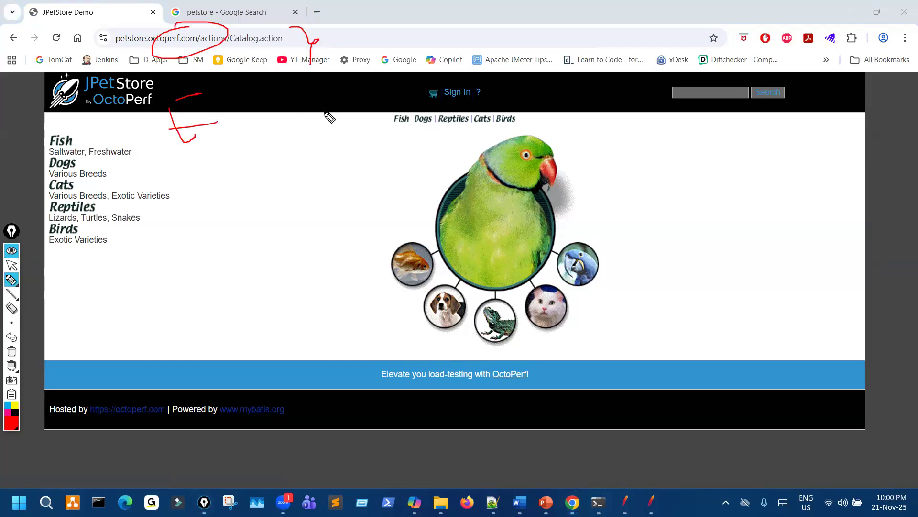
drag(289, 182, 321, 163)
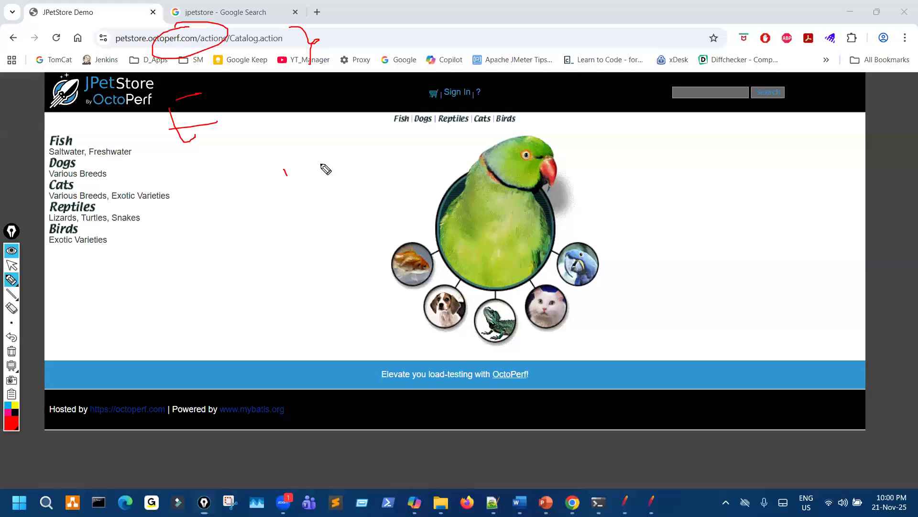
click(12, 351)
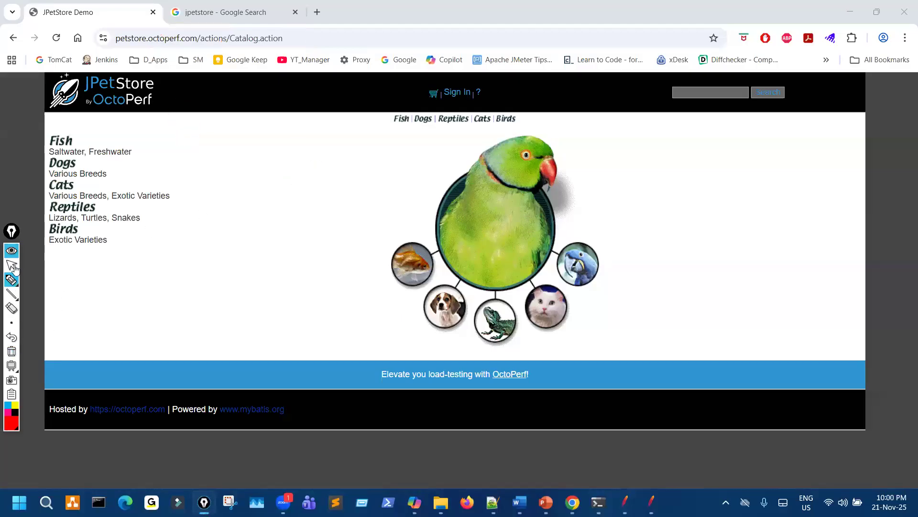
- Draw two horizontal arrows beside the category list, labelling the first "OK" and "Red" and the second "OK"
click(26, 280)
mouse_move(189, 167)
mouse_down()
mouse_move(325, 160)
mouse_move(328, 178)
mouse_up()
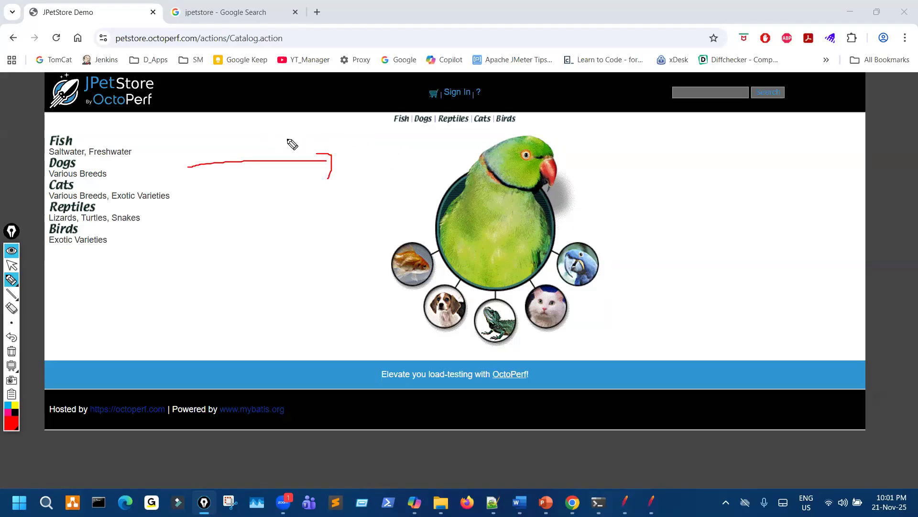
mouse_move(376, 143)
mouse_down()
mouse_move(415, 144)
mouse_move(398, 142)
mouse_move(400, 150)
mouse_up()
mouse_move(371, 183)
mouse_down()
mouse_move(361, 187)
mouse_move(414, 195)
mouse_up()
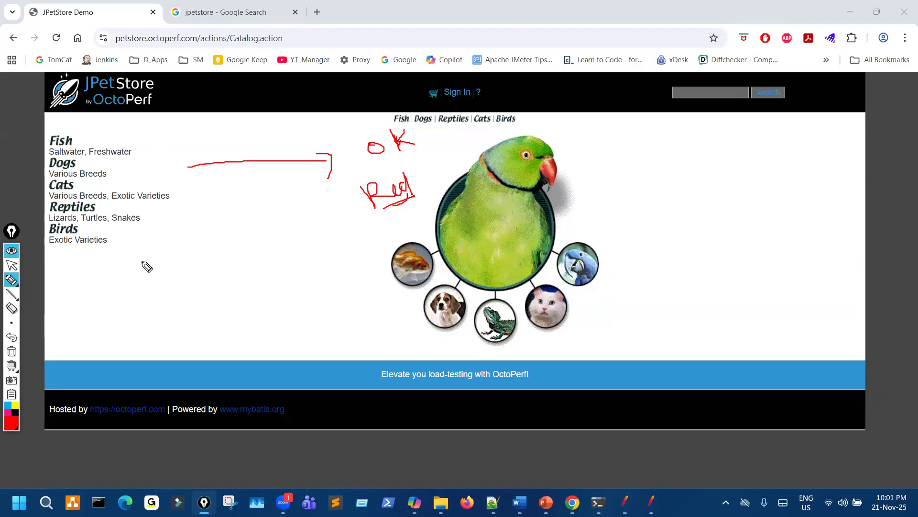
mouse_move(131, 259)
mouse_down()
mouse_move(325, 260)
mouse_move(307, 276)
mouse_up()
mouse_move(348, 243)
mouse_down()
mouse_move(342, 257)
mouse_move(349, 243)
mouse_move(366, 261)
mouse_move(376, 256)
mouse_up()
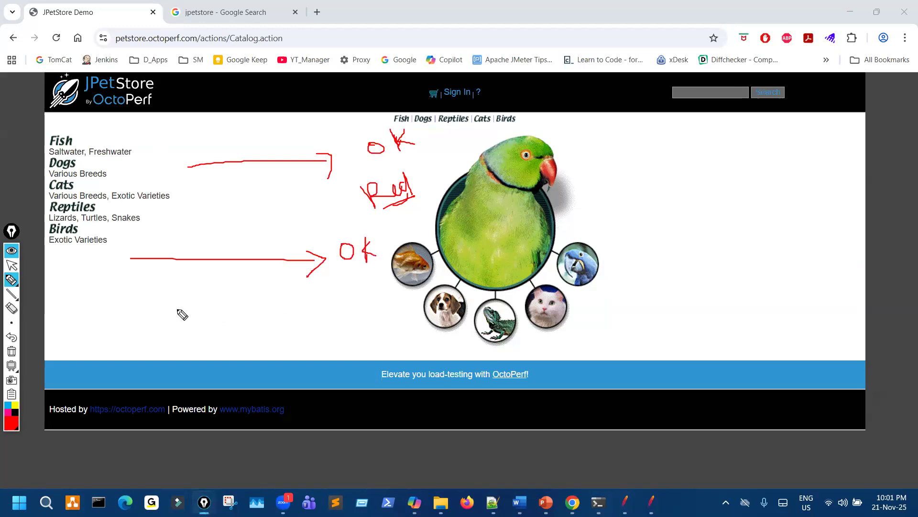
- Draw a downward arrow below the second horizontal arrow and handwrite the sign-in and "Login" labels beneath it
click(183, 293)
mouse_move(183, 293)
mouse_down()
mouse_move(188, 355)
mouse_move(198, 348)
mouse_up()
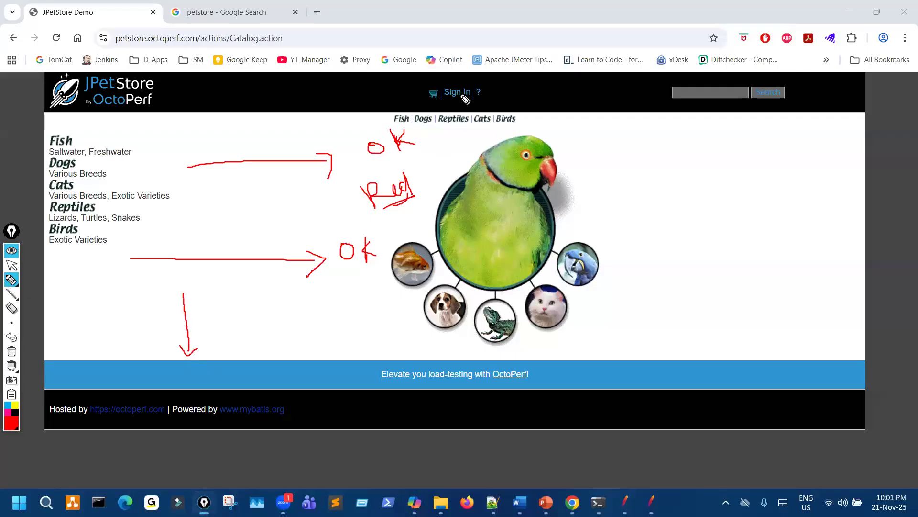
mouse_move(233, 384)
mouse_down()
mouse_move(212, 408)
mouse_move(265, 387)
mouse_up()
mouse_move(248, 458)
mouse_down()
mouse_move(308, 441)
mouse_move(329, 455)
mouse_move(337, 424)
mouse_move(361, 425)
mouse_up()
click(324, 423)
drag(240, 427, 254, 456)
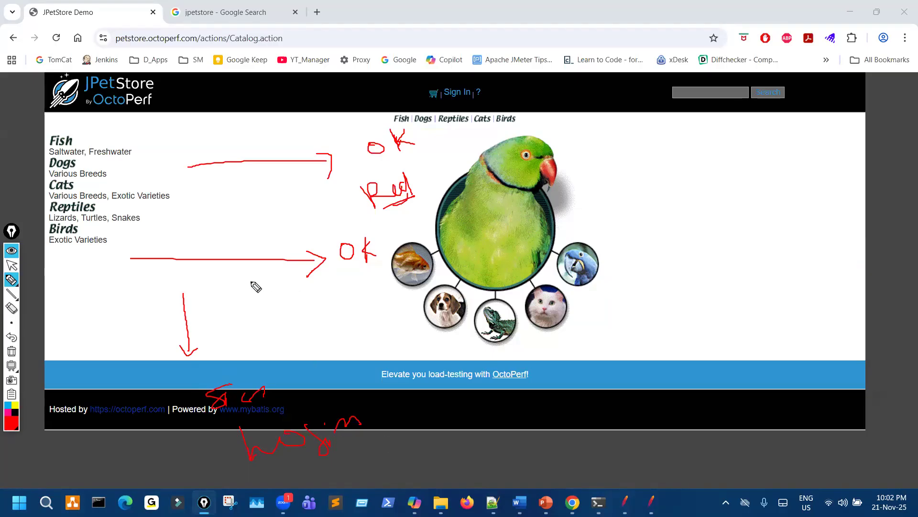
- Replace the second arrow's "OK" with "Red", add a short note beneath the arrow, and draw a loop-back arrow labelled "Re-execute"
mouse_move(250, 276)
mouse_down()
mouse_move(271, 287)
mouse_move(280, 268)
mouse_up()
mouse_move(338, 242)
mouse_down()
mouse_move(378, 251)
mouse_move(360, 263)
mouse_move(364, 302)
mouse_move(402, 276)
mouse_move(405, 283)
mouse_up()
mouse_move(212, 269)
mouse_down()
mouse_move(178, 235)
mouse_move(220, 213)
mouse_move(248, 245)
mouse_up()
mouse_move(231, 192)
mouse_down()
mouse_move(232, 209)
mouse_move(310, 198)
mouse_move(314, 188)
mouse_move(294, 209)
mouse_move(333, 200)
mouse_up()
click(269, 203)
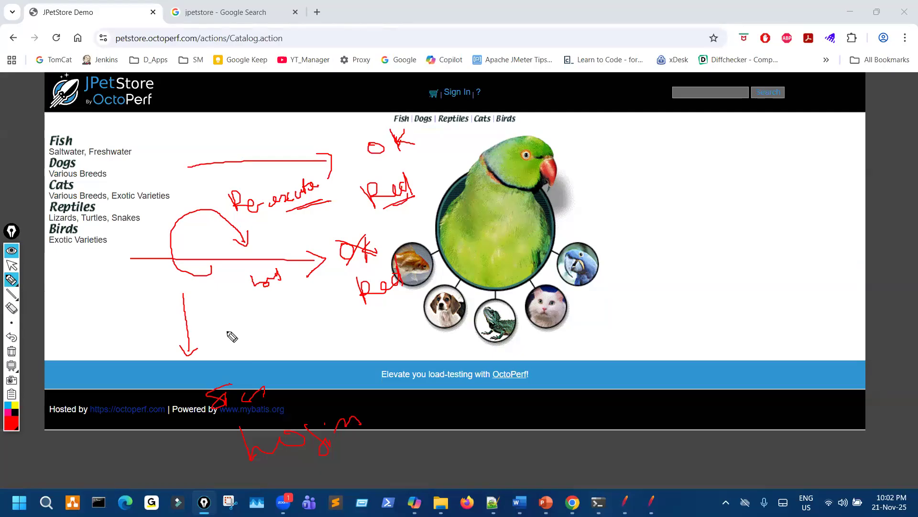
- Draw a third horizontal arrow below the second, with a small loop-back arrow on its shaft and an "OK" label at its tip
mouse_move(221, 316)
mouse_down()
mouse_move(411, 318)
mouse_move(392, 339)
mouse_up()
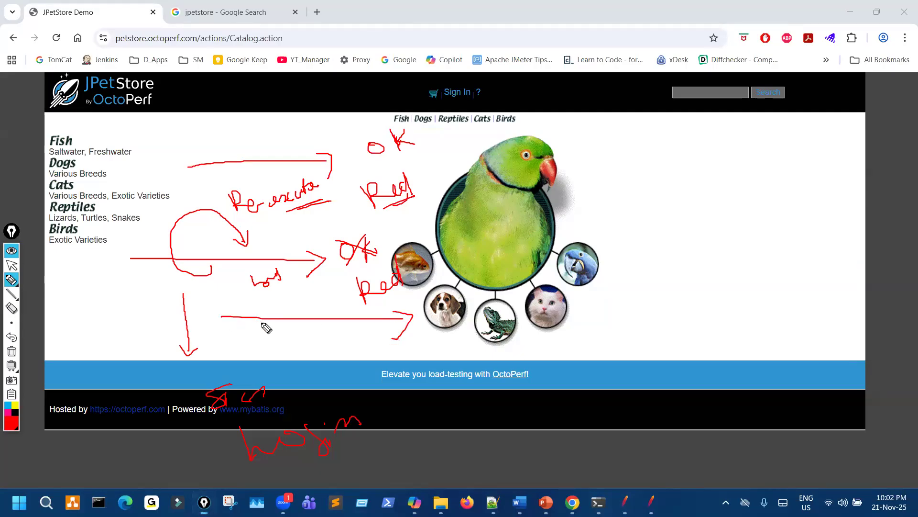
mouse_move(276, 302)
mouse_down()
mouse_move(269, 313)
mouse_move(285, 293)
mouse_up()
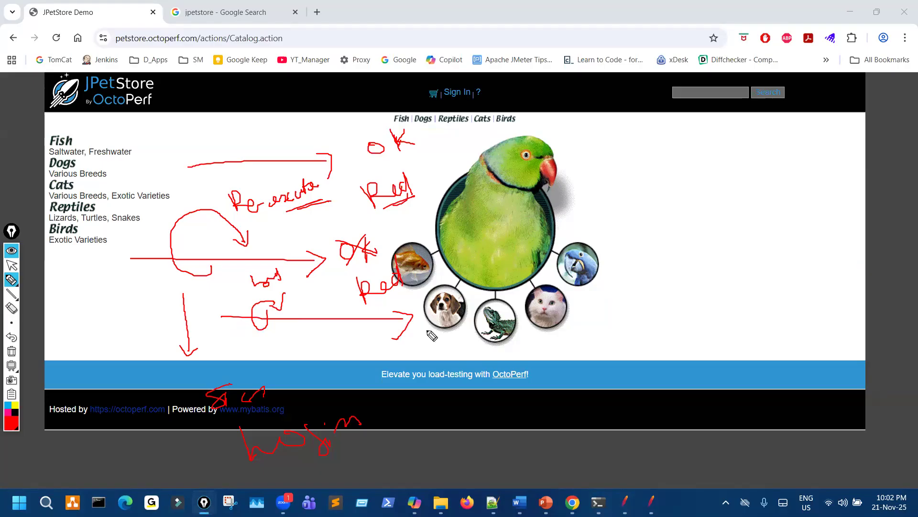
mouse_move(429, 307)
mouse_down()
mouse_move(425, 320)
mouse_move(453, 310)
mouse_move(461, 322)
mouse_up()
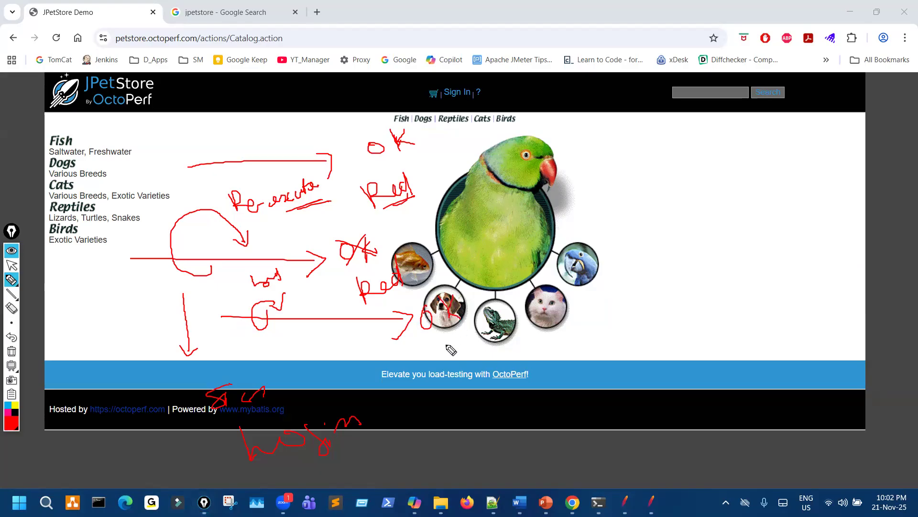
- Draw a downward arrow beneath the third arrow, underline the handwritten sign-in and "Login" labels, and mark the page's Sign In link
drag(358, 350, 384, 433)
drag(373, 424, 404, 422)
drag(234, 422, 286, 406)
drag(261, 471, 350, 456)
mouse_move(459, 79)
mouse_down()
mouse_move(485, 93)
mouse_move(582, 78)
mouse_up()
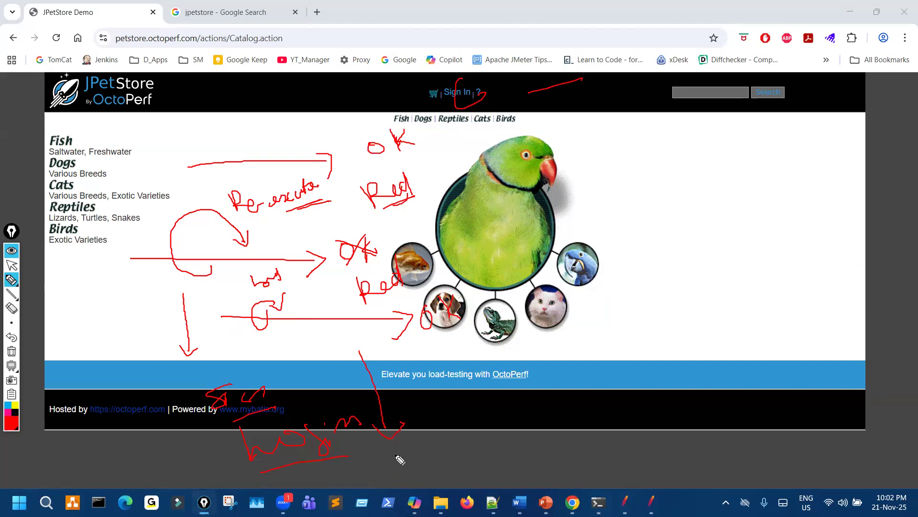
- Strike out the third arrow's "OK", write "Red" below it with two more loop-back arrows, and clear the drawing
mouse_move(326, 324)
mouse_down()
mouse_move(321, 329)
mouse_move(348, 314)
mouse_up()
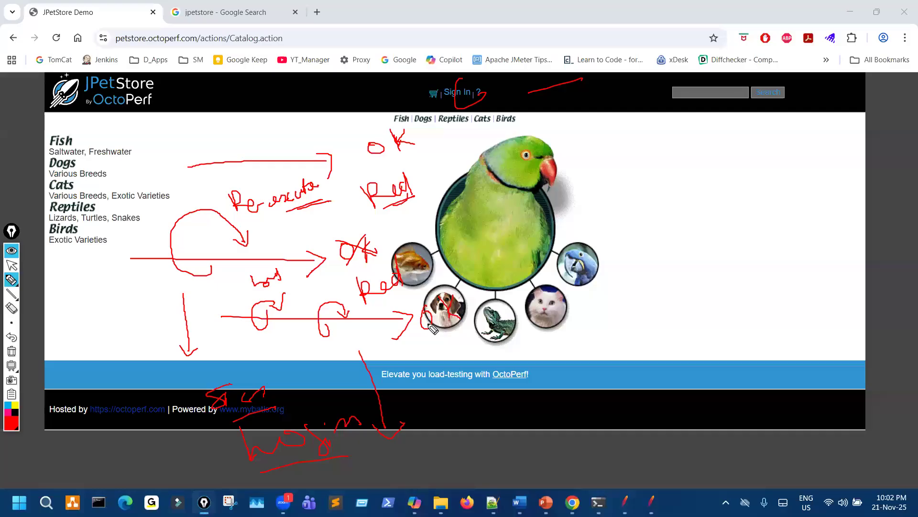
mouse_move(444, 336)
mouse_down()
mouse_move(440, 348)
mouse_move(478, 335)
mouse_move(472, 341)
mouse_up()
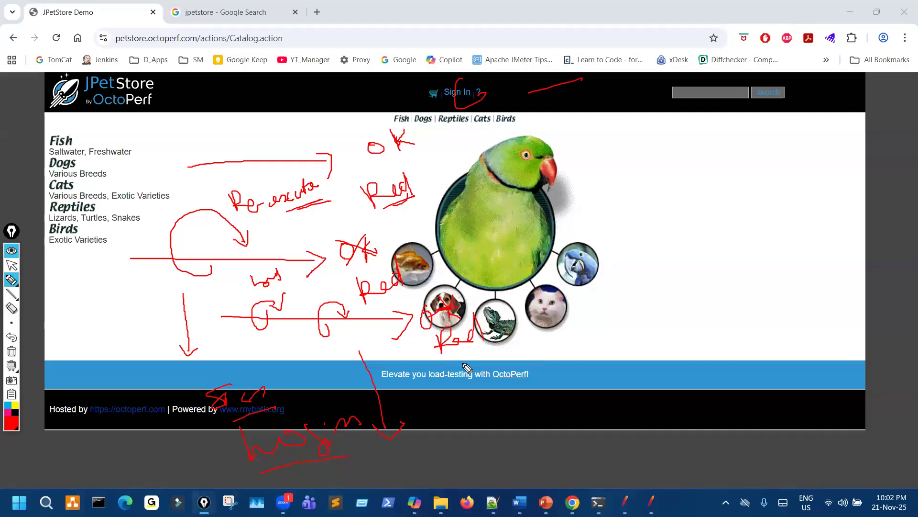
mouse_move(386, 355)
mouse_down()
mouse_move(389, 318)
mouse_move(424, 310)
mouse_up()
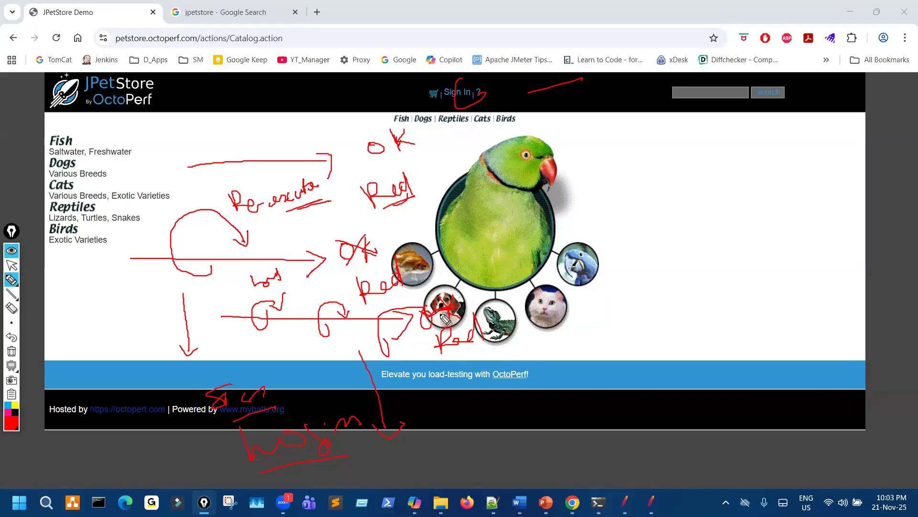
key(ctrl+shift+7)
key(ctrl+shift+2)
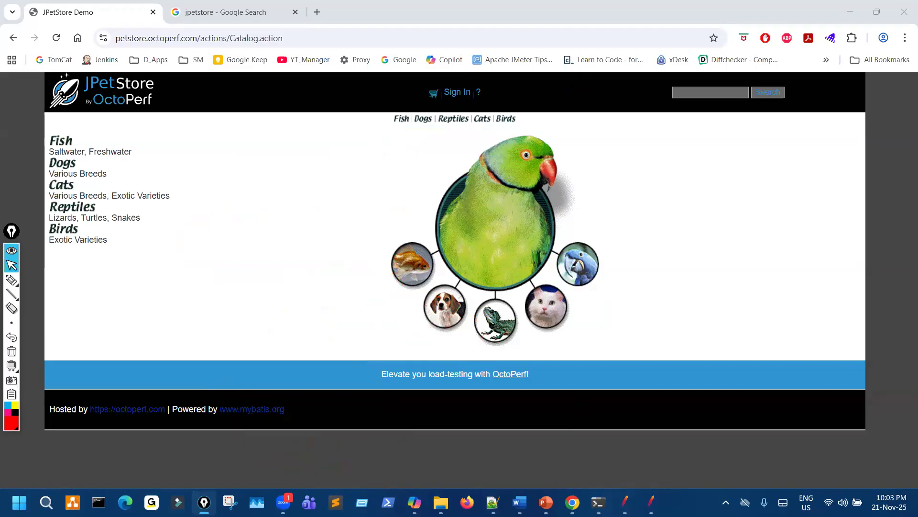
- Switch to the PowerPoint slides, circle the while loop in the "While" syntax example, and return to the Realtime Use Cases slide without the mark
click(546, 502)
key(ctrl+shift+3)
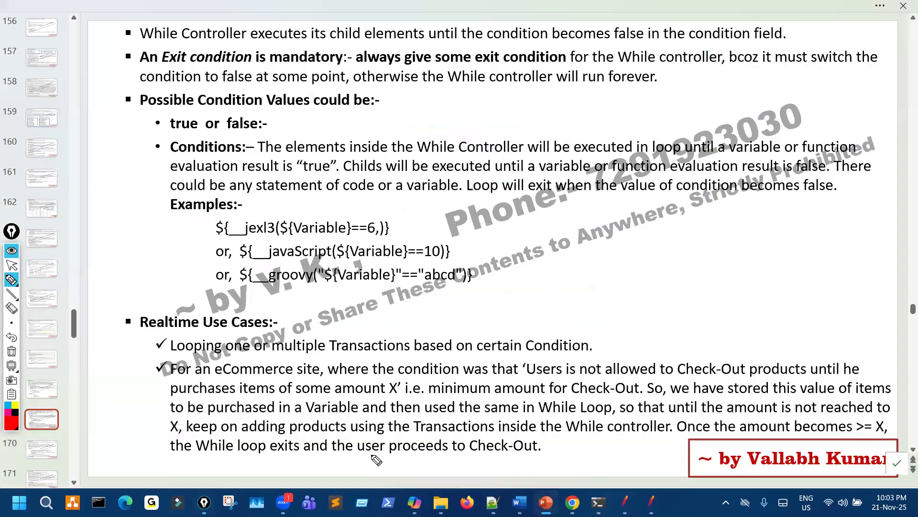
key(Page_Up)
mouse_move(321, 433)
mouse_down()
mouse_move(282, 453)
mouse_move(309, 398)
mouse_move(270, 421)
mouse_move(323, 407)
mouse_up()
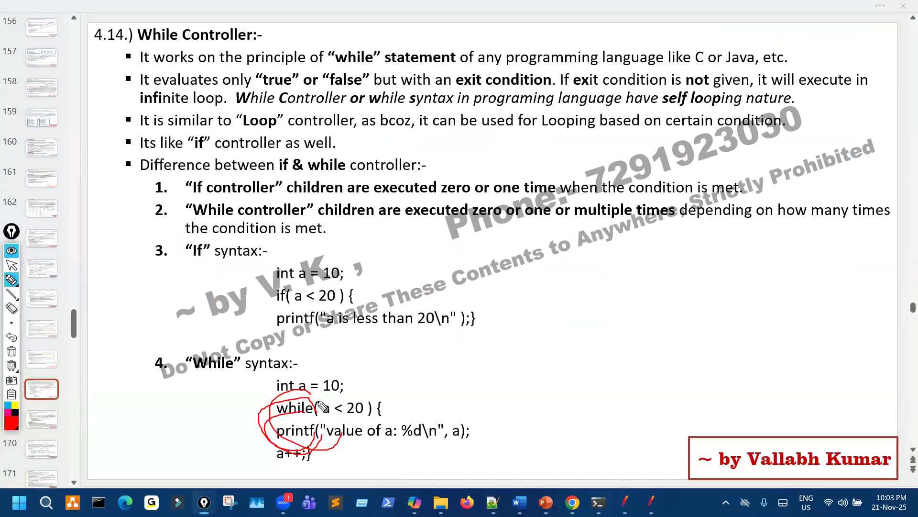
key(ctrl+shift+7)
key(ctrl+shift+2)
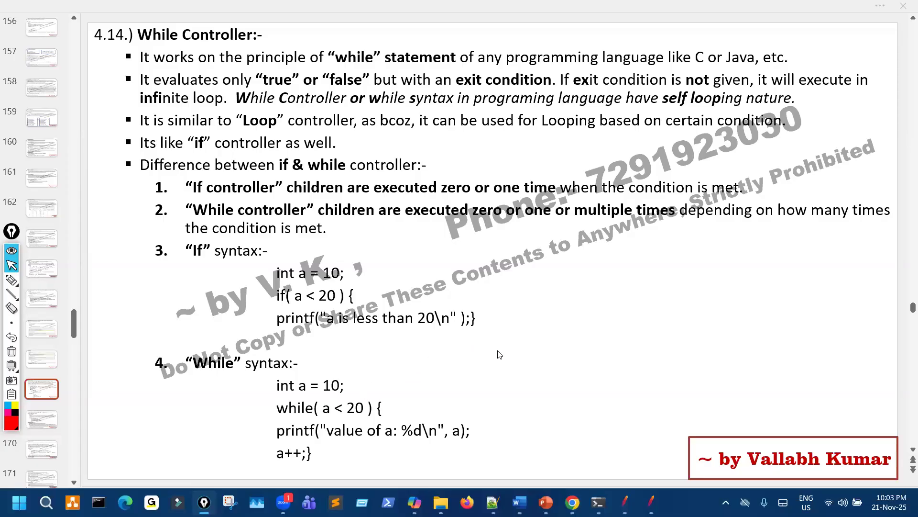
scroll(499, 352, down, 1)
scroll(498, 351, down, 2)
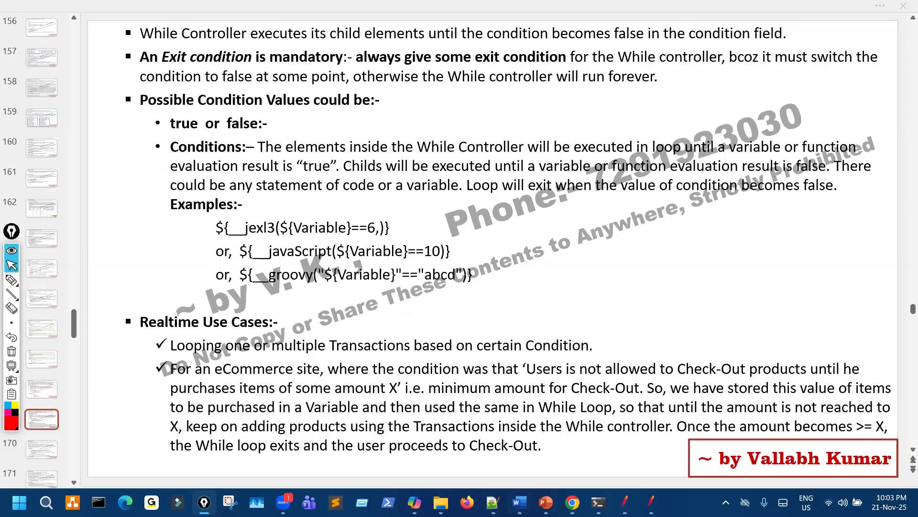
- Switch to File Explorer and load 05_Eg_Controllers_2.jmx from the z_PetStore_Imp folder into an empty JMeter window
click(441, 502)
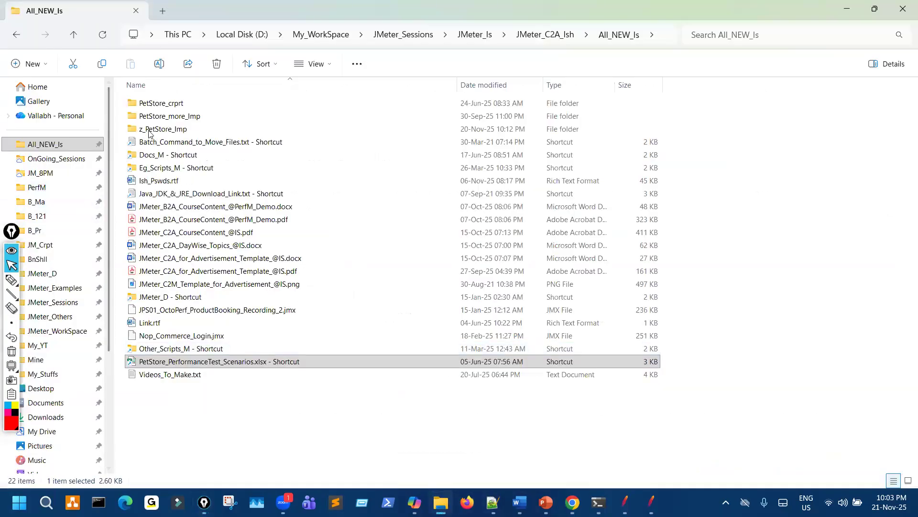
click(170, 128)
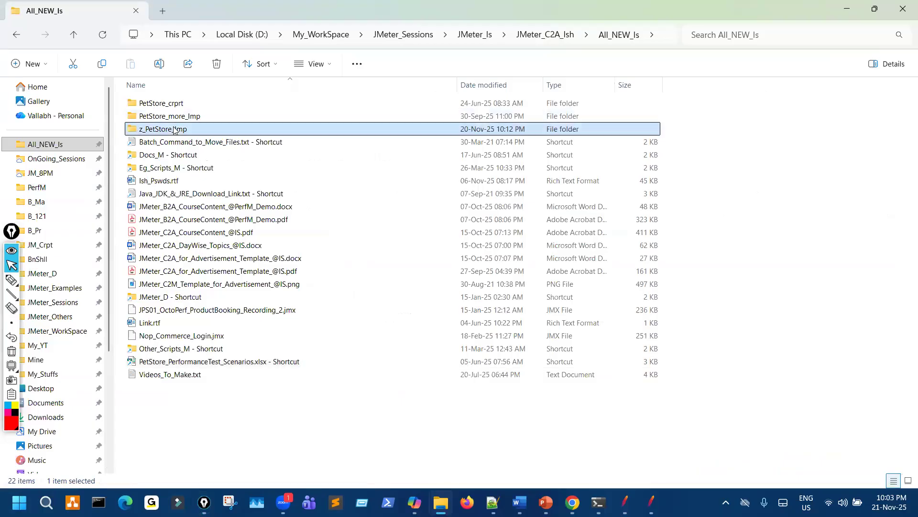
double_click(172, 129)
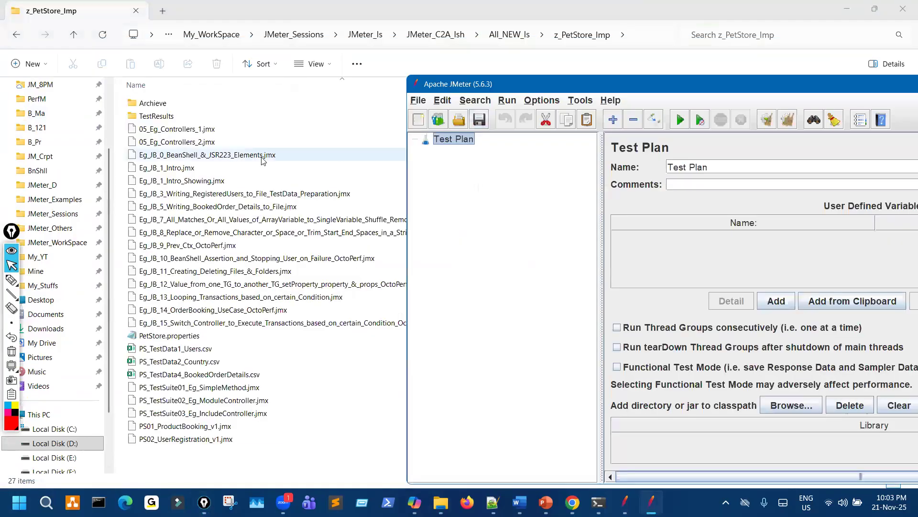
drag(192, 142, 462, 191)
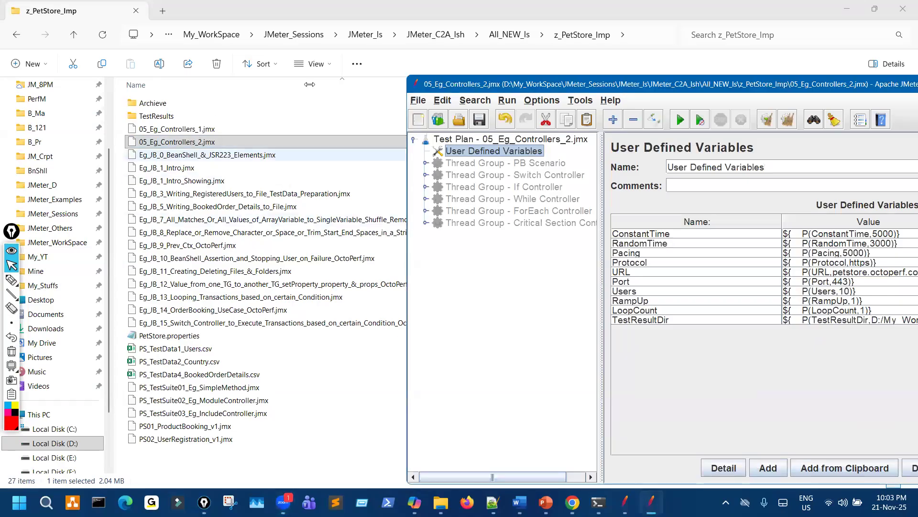
- Load 05_Eg_Controllers_2.jmx from PetStore_more_Imp > Other_Eg_Scripts into the other JMeter window
click(195, 117)
key(alt+Up)
key(Up)
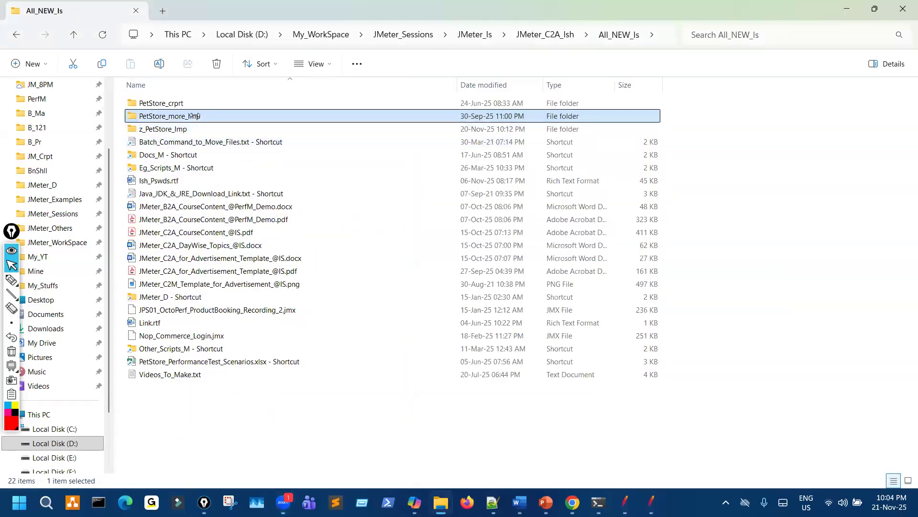
double_click(194, 117)
double_click(194, 117)
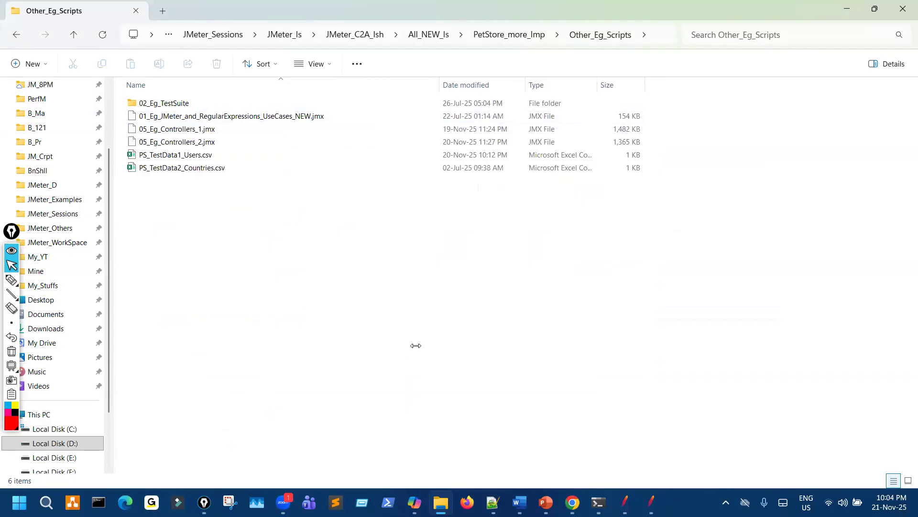
click(625, 501)
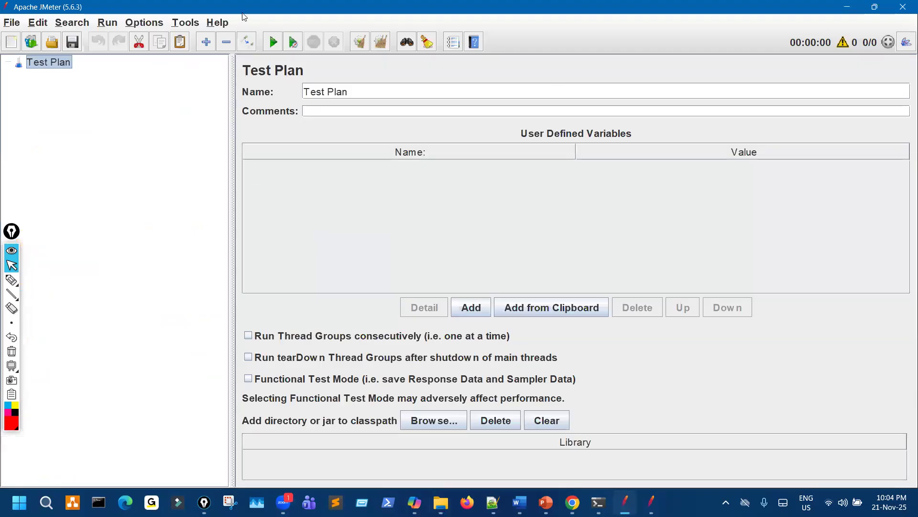
drag(212, 143, 302, 156)
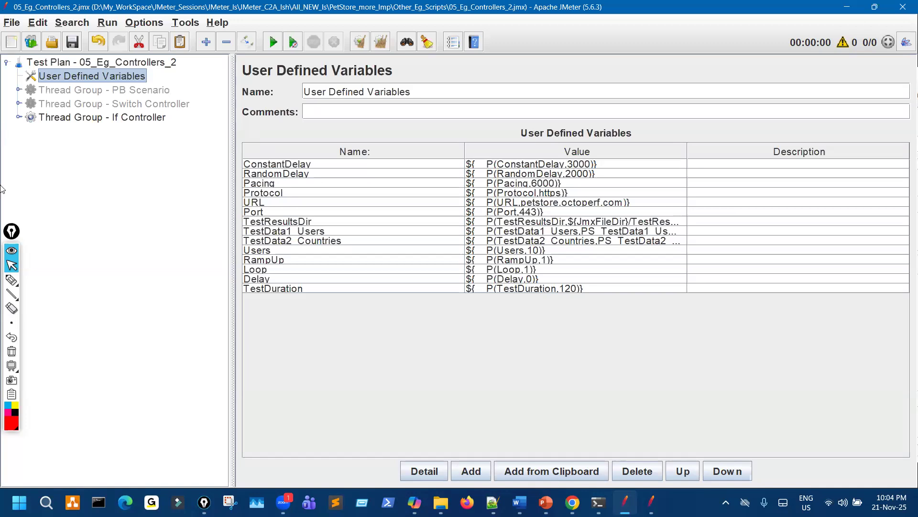
- Check the If Controller thread group in both scripts, inspecting the If Controller inside the z_PetStore_Imp script's seventh Simple Controller
click(18, 117)
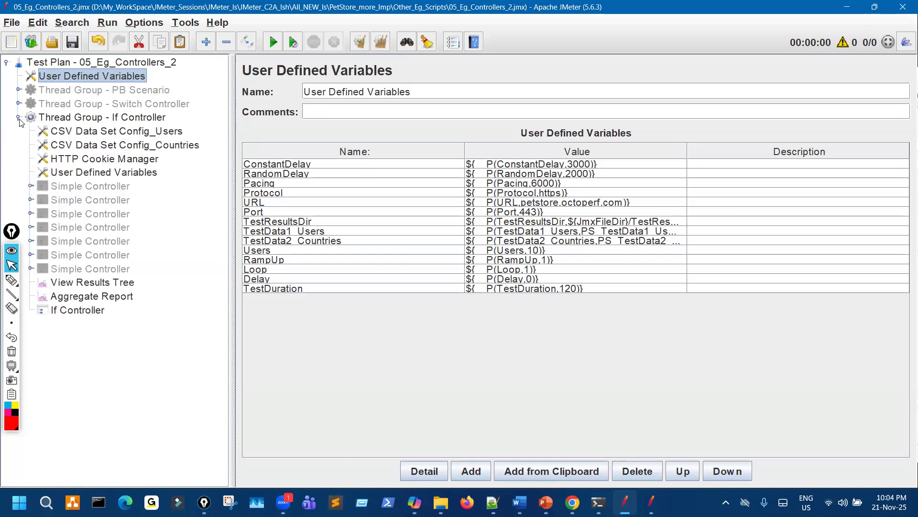
click(19, 118)
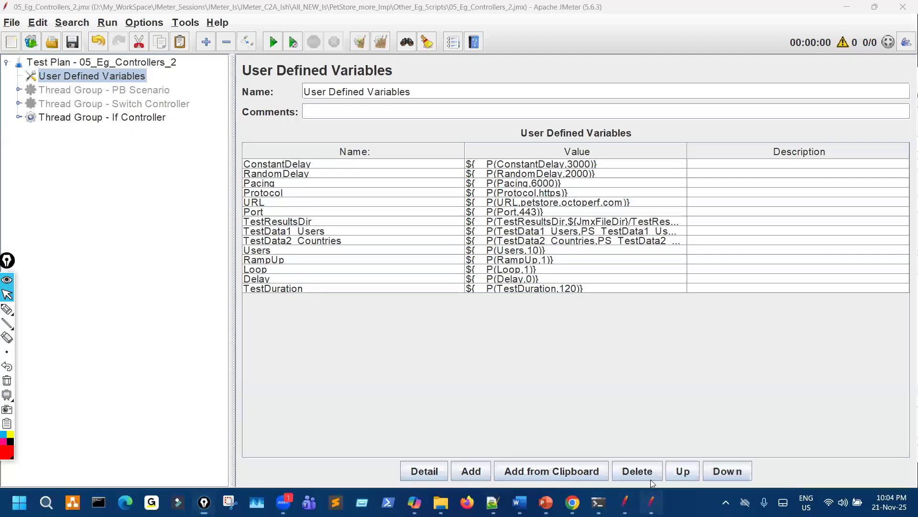
click(652, 501)
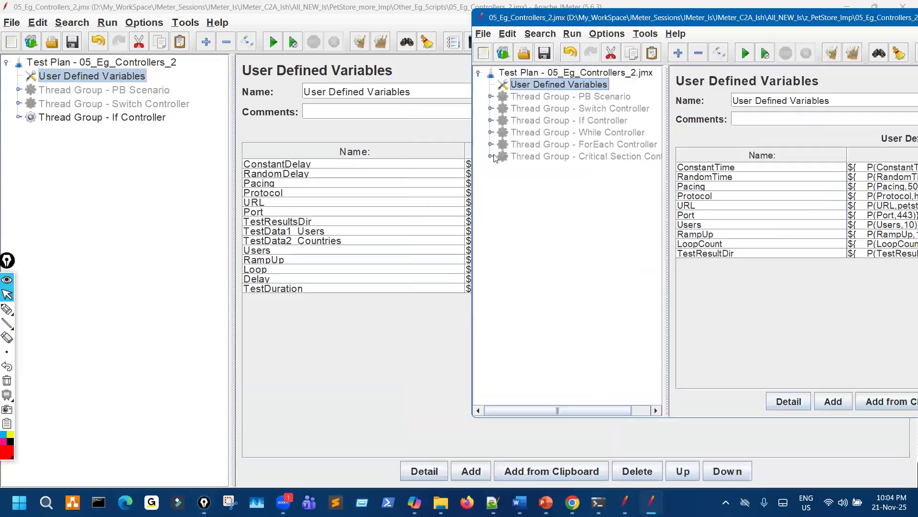
click(490, 120)
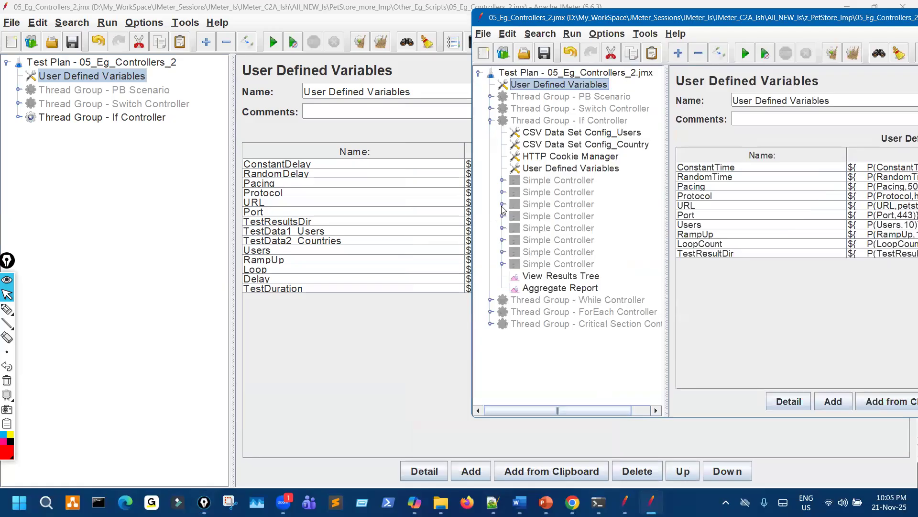
click(501, 253)
click(557, 311)
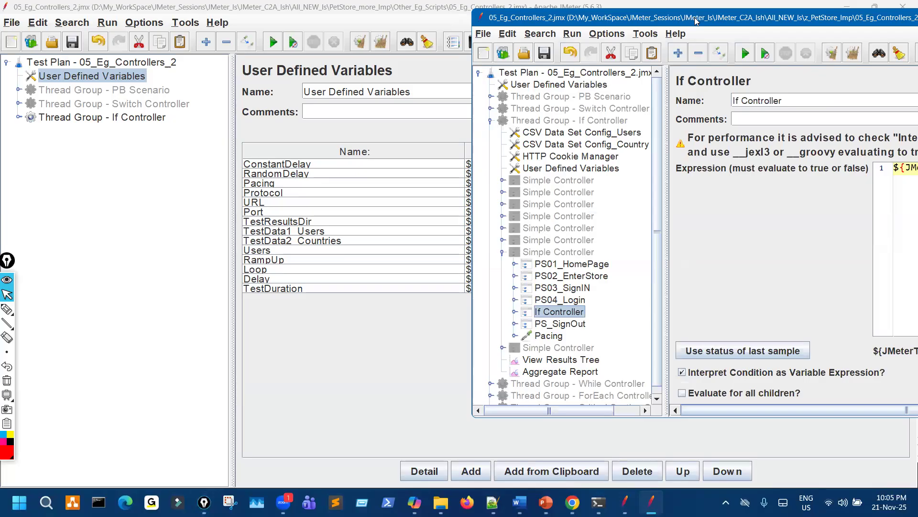
- Examine PS04_Login and its nested If Controller in the seventh Simple Controller, and collapse that Simple Controller
drag(695, 19, 600, 17)
click(419, 297)
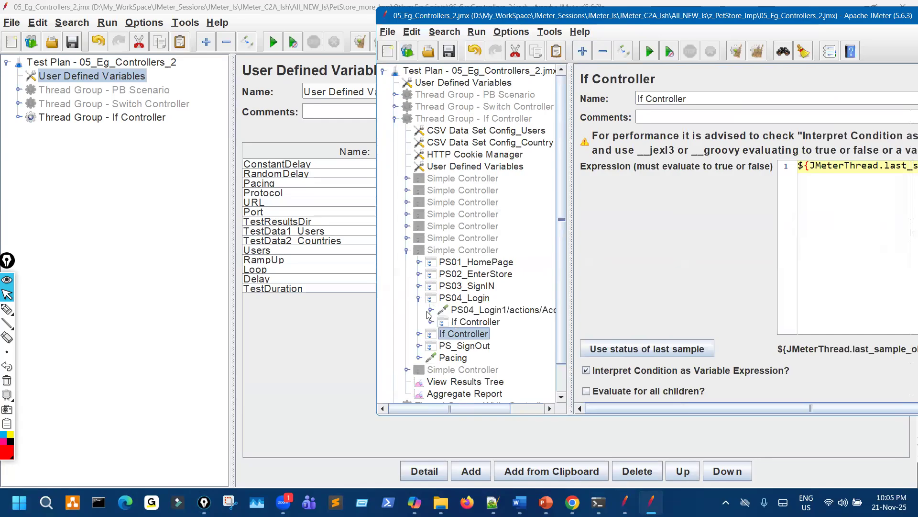
click(430, 321)
click(430, 322)
click(431, 321)
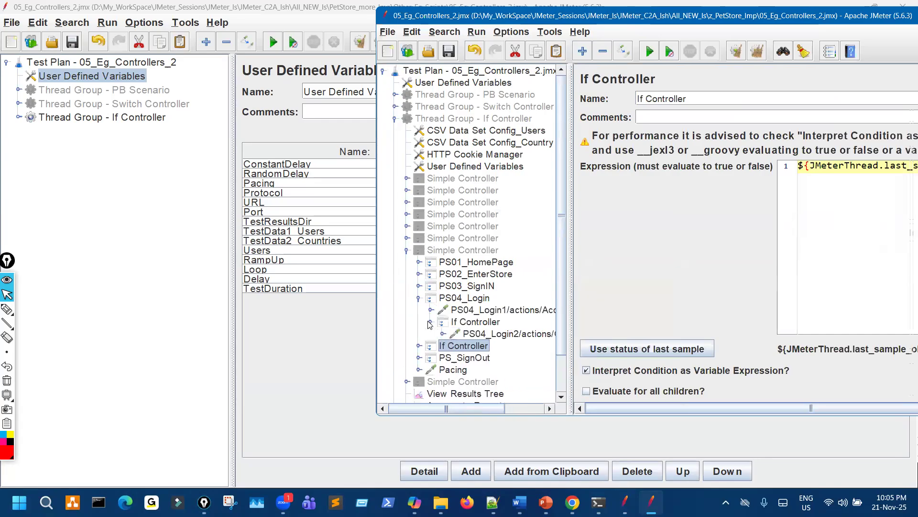
click(431, 322)
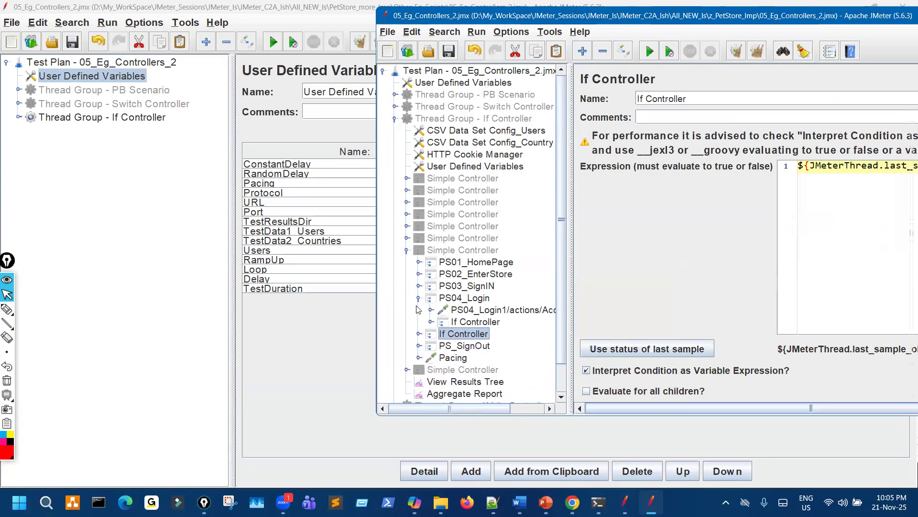
click(419, 298)
click(408, 251)
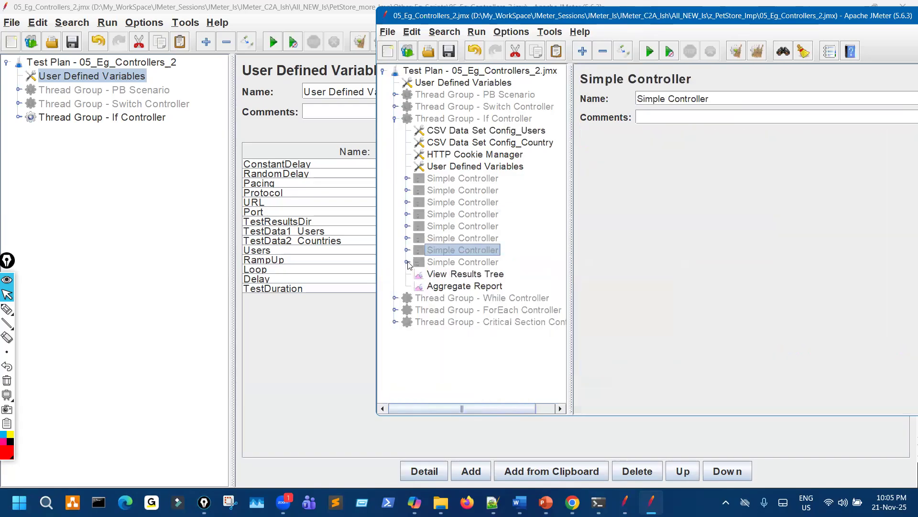
- Expand the z_PetStore_Imp script's last Simple Controller and its If Controller, and widen the test plan tree
click(407, 262)
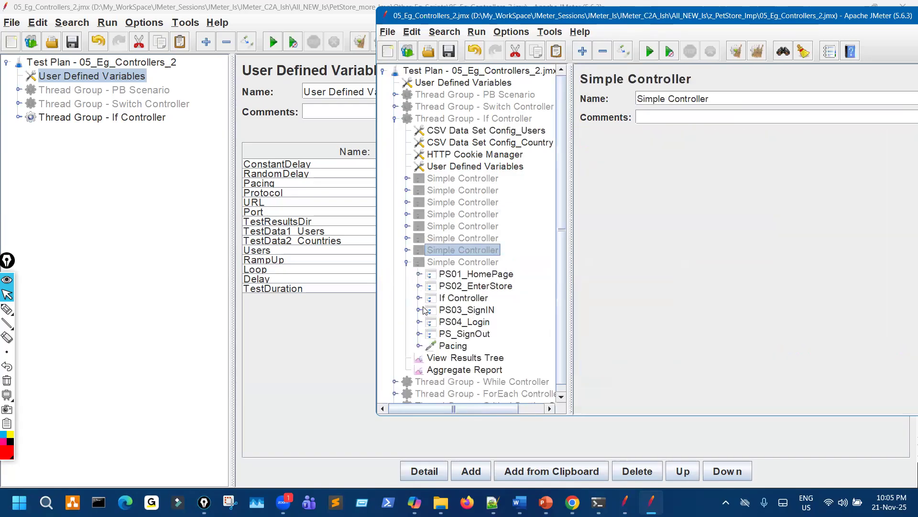
click(419, 298)
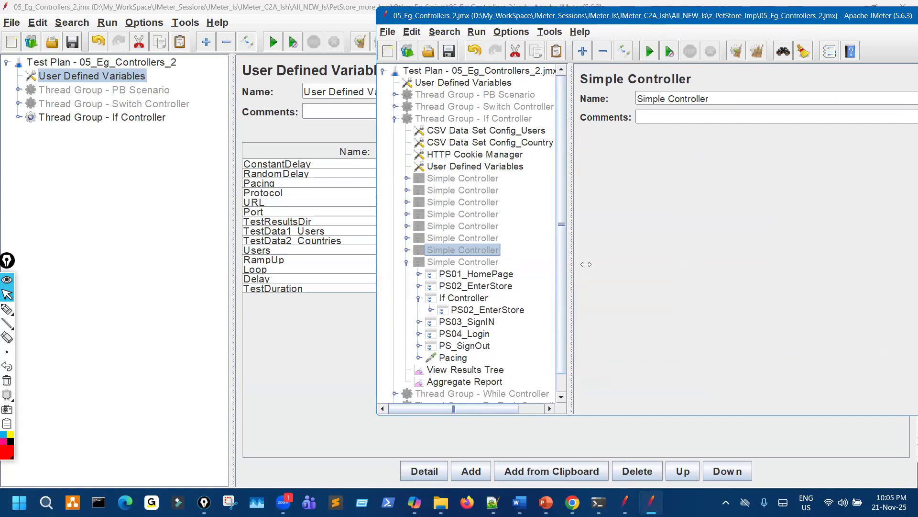
drag(570, 266, 621, 258)
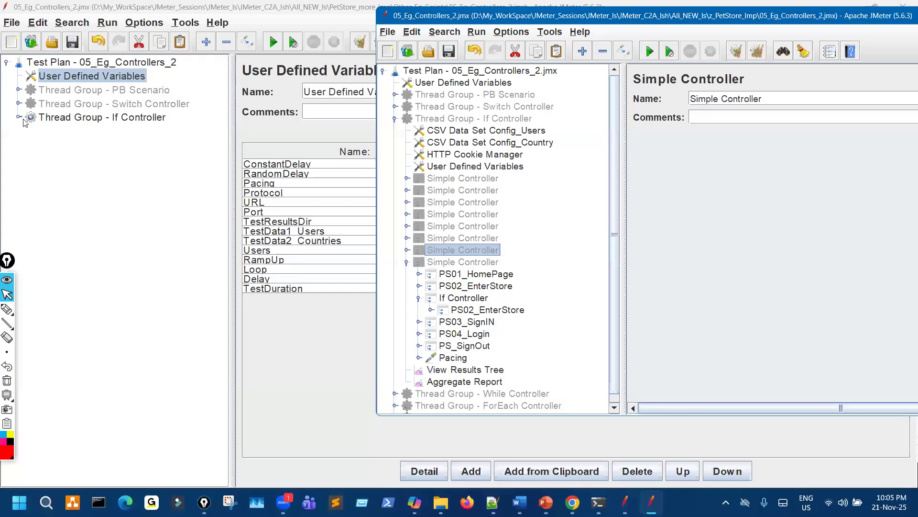
- In the Other_Eg_Scripts test plan, duplicate the last Simple Controller of Thread Group - If Controller and place the copy above View Results Tree
click(45, 173)
click(90, 268)
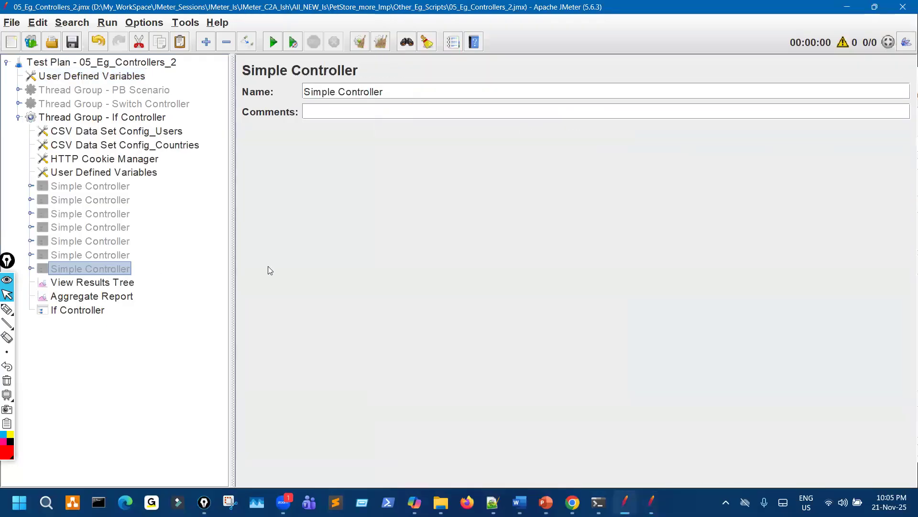
click(142, 116)
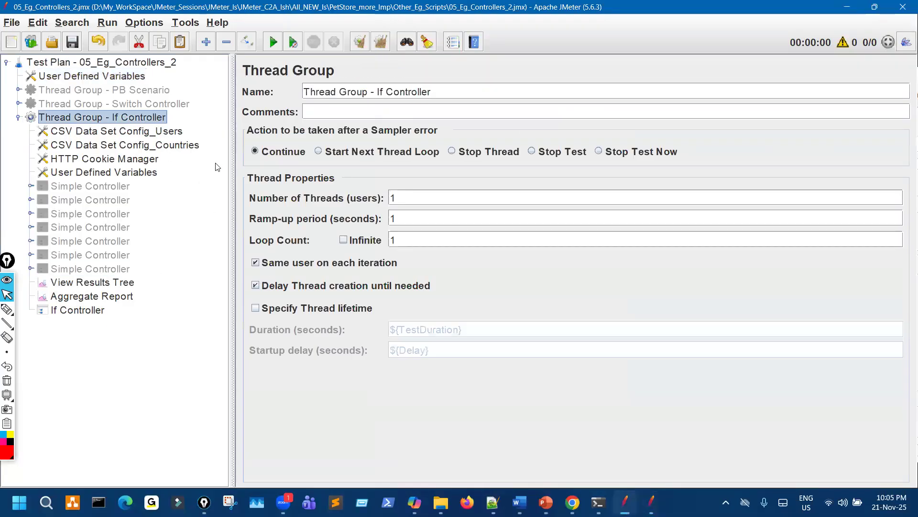
key(ctrl+v)
drag(114, 325, 142, 287)
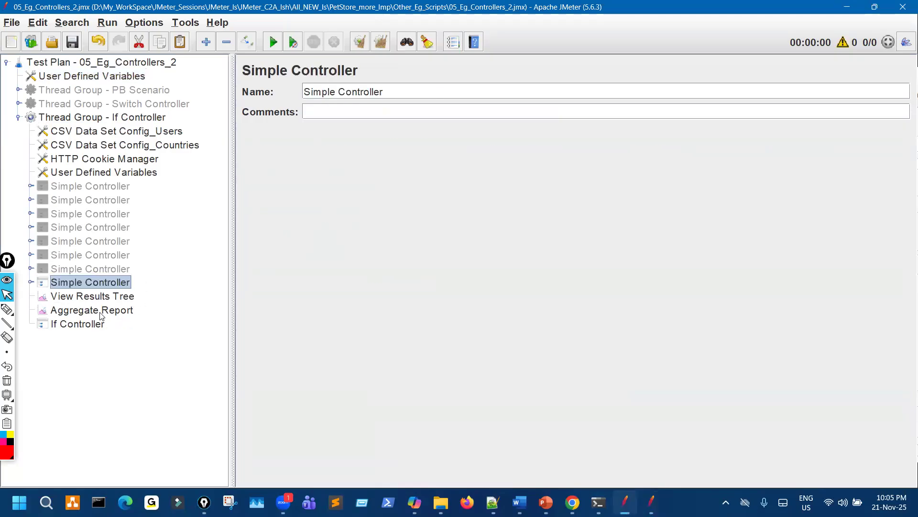
- Remove the stray If Controller below Aggregate Report, and expand the last Simple Controller
click(101, 324)
key(ctrl+x)
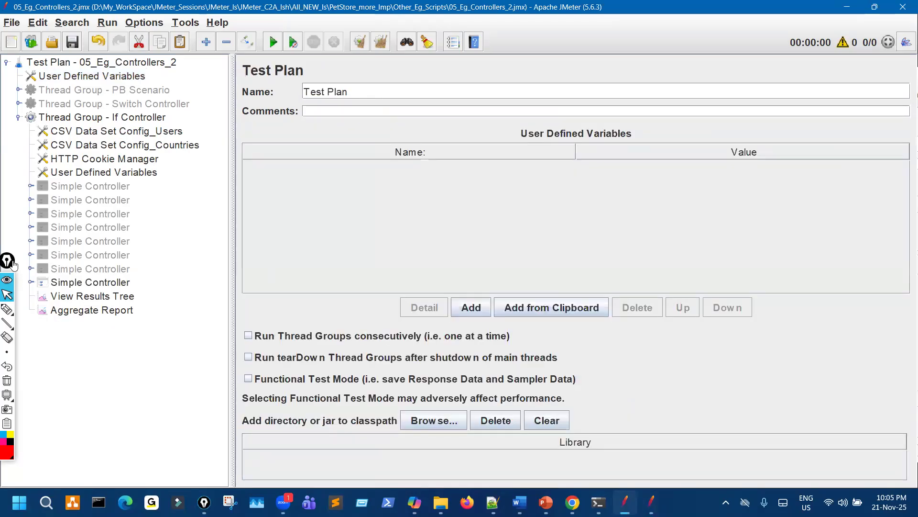
click(31, 282)
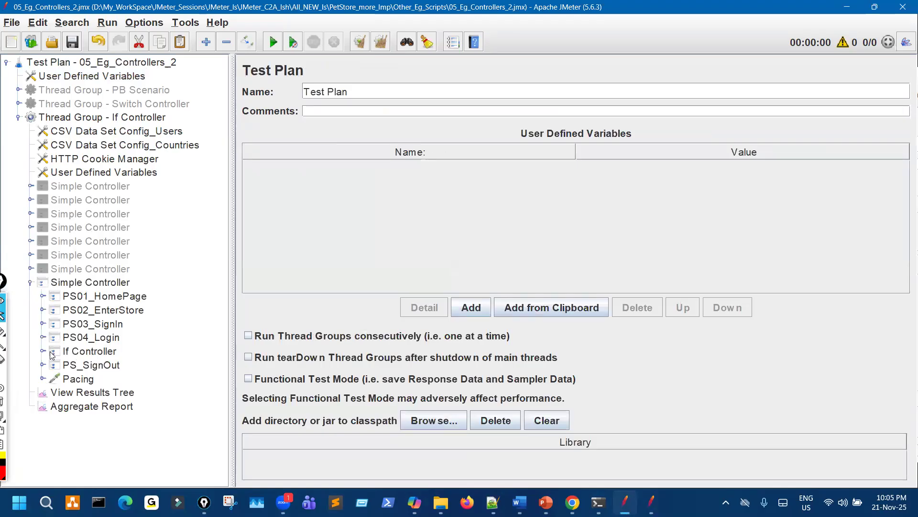
- Check PS01_HomePage and PS02_EnterStore in the last Simple Controller of the z_PetStore_Imp script for reference
click(651, 502)
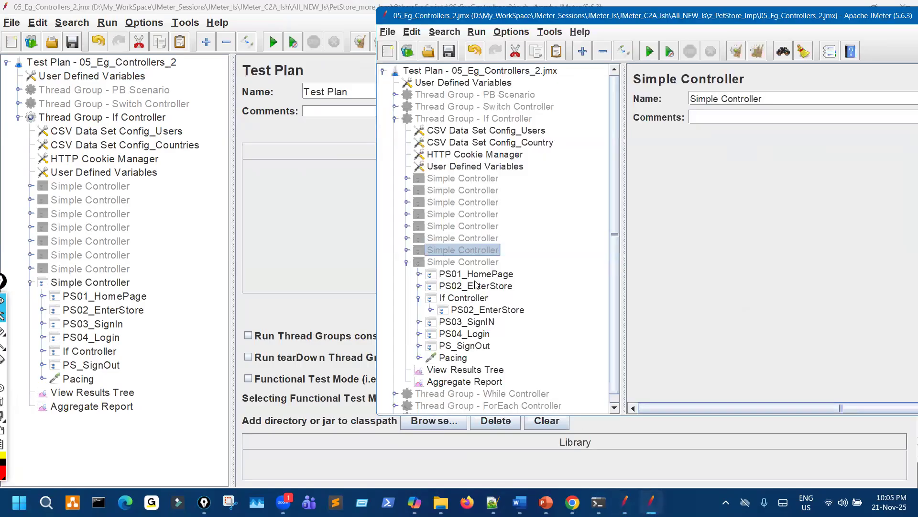
click(475, 277)
click(475, 287)
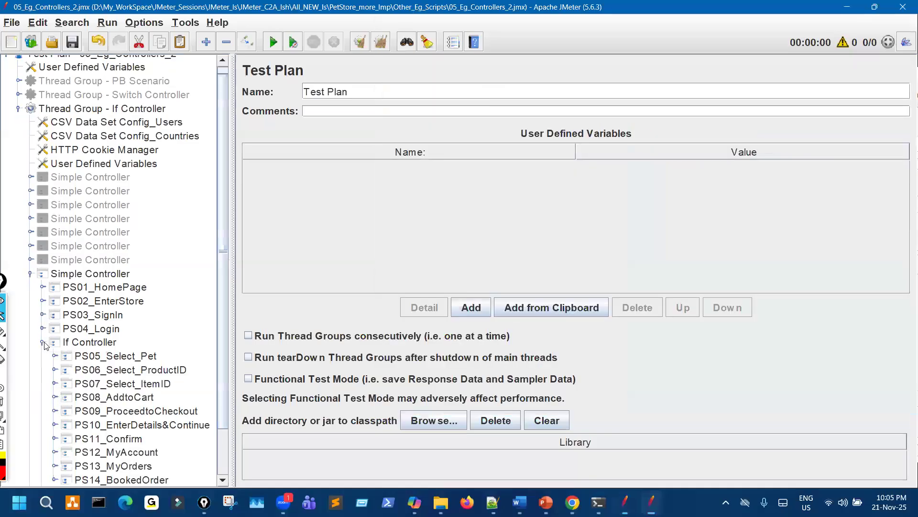
- In the Other_Eg_Scripts plan, review the transactions inside the If Controller following PS04_Login, and delete that controller with its contents
click(43, 350)
scroll(46, 350, down, 2)
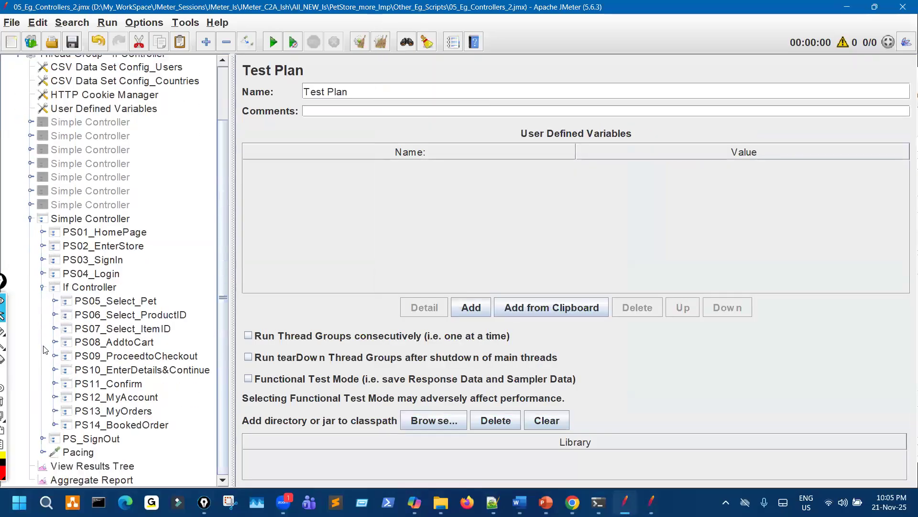
click(42, 288)
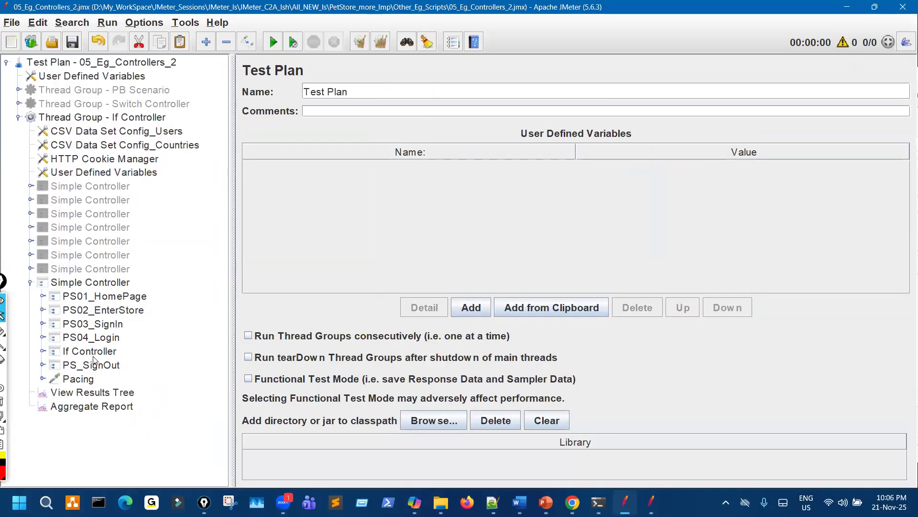
click(93, 354)
key(Delete)
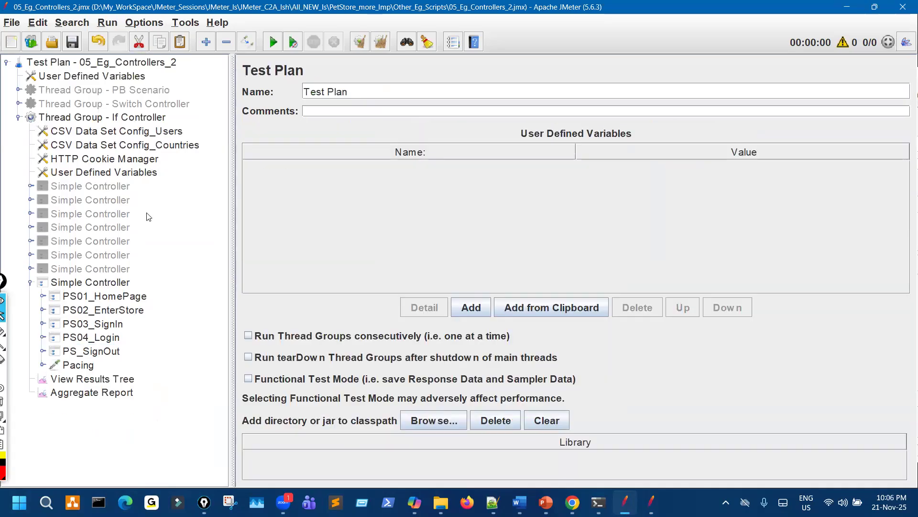
- Move the PS04_Login2 request out of the nested If Controller to sit directly under PS04_Login
click(42, 338)
click(54, 365)
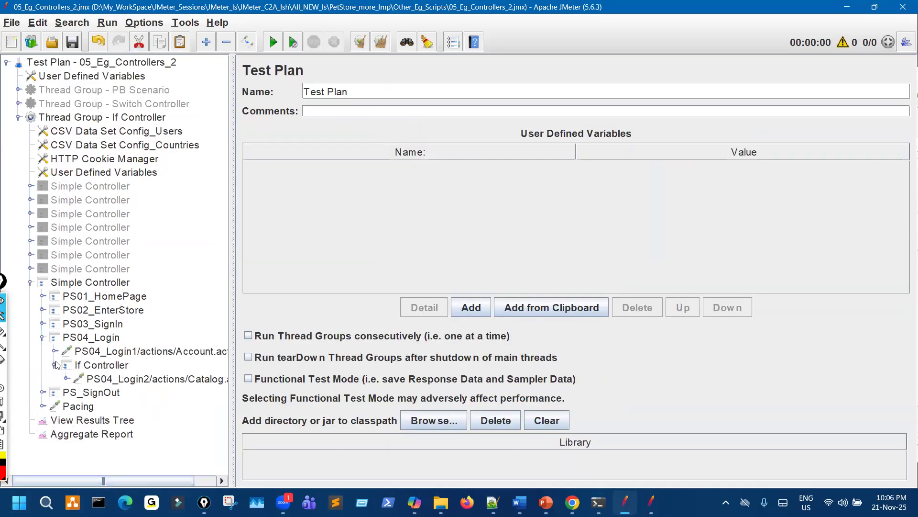
click(138, 380)
key(Delete)
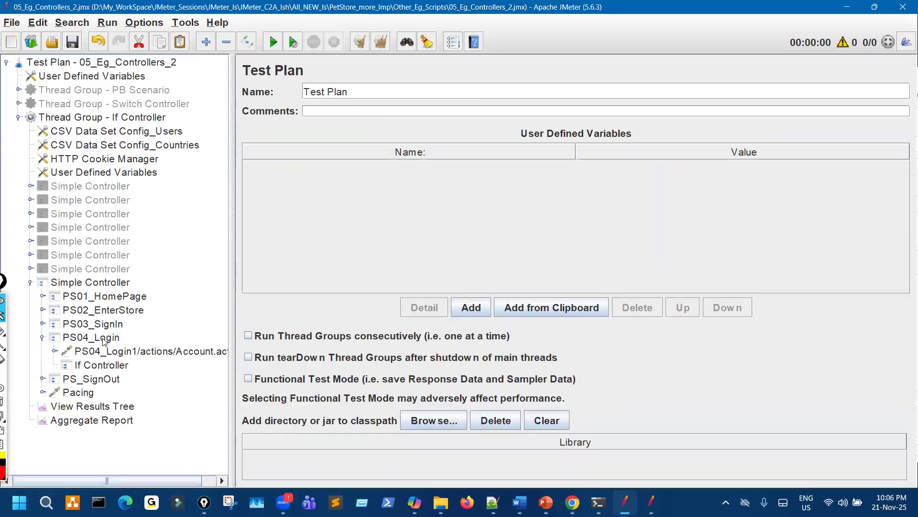
click(108, 341)
key(ctrl+v)
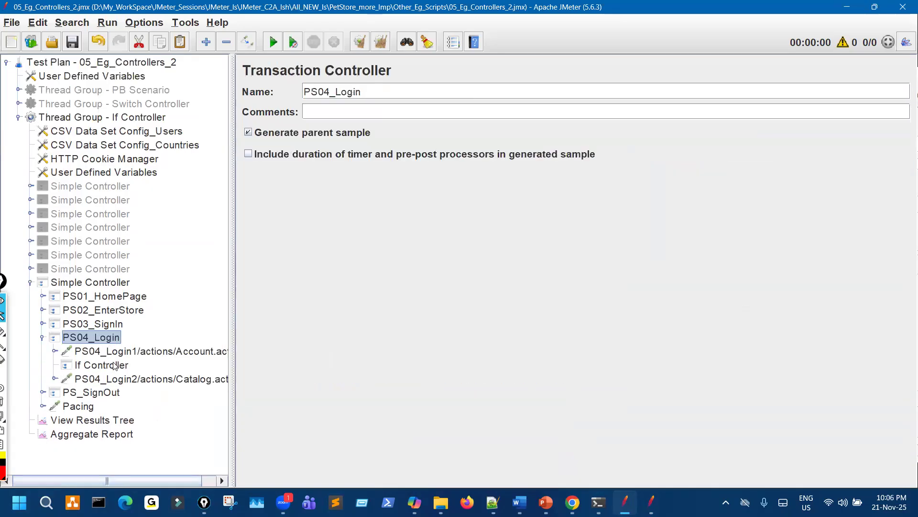
- Delete the empty If Controller inside PS04_Login, collapse that transaction, and save the test plan
click(115, 366)
key(Delete)
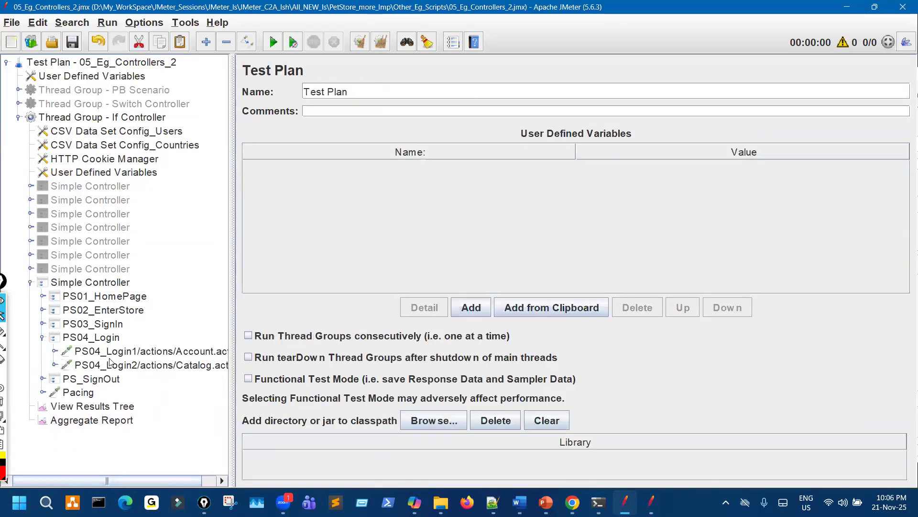
click(43, 338)
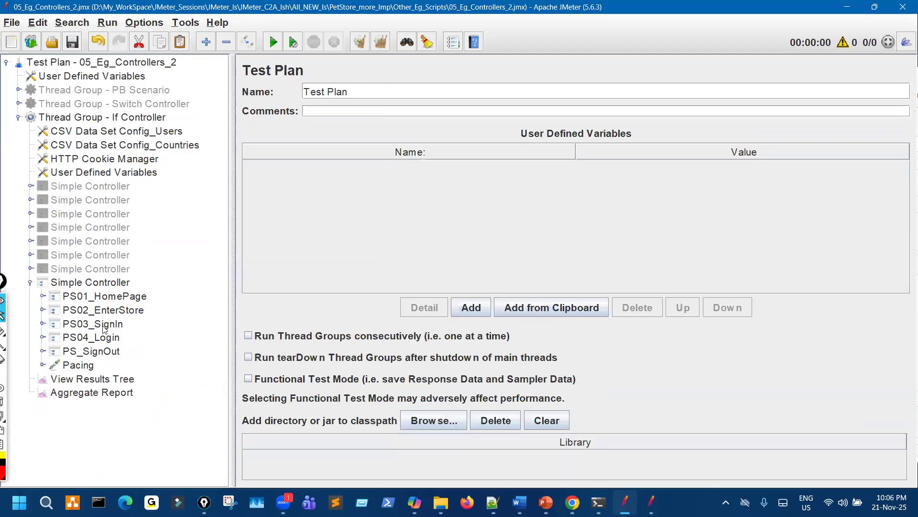
click(72, 42)
- Mark the transactions of the last Simple Controller with pen strokes, and clear the annotations
key(ctrl+shift+3)
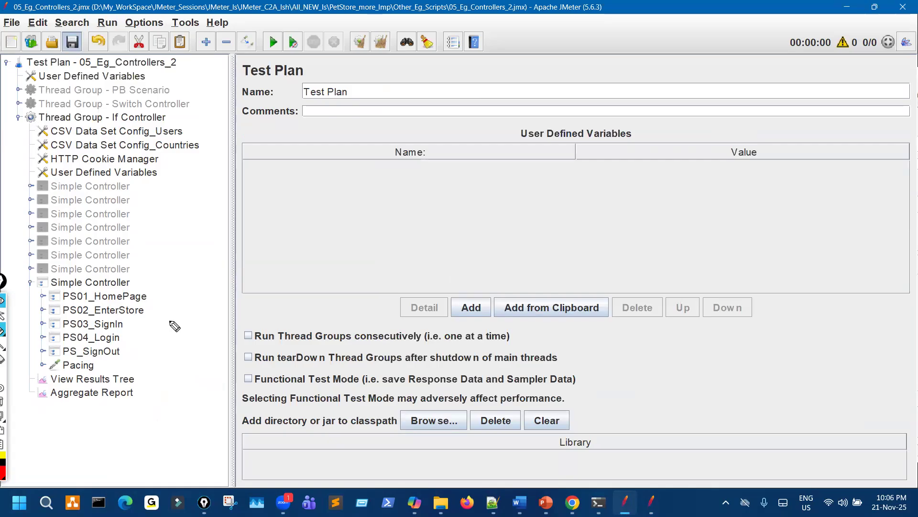
drag(134, 298, 150, 301)
drag(123, 324, 133, 331)
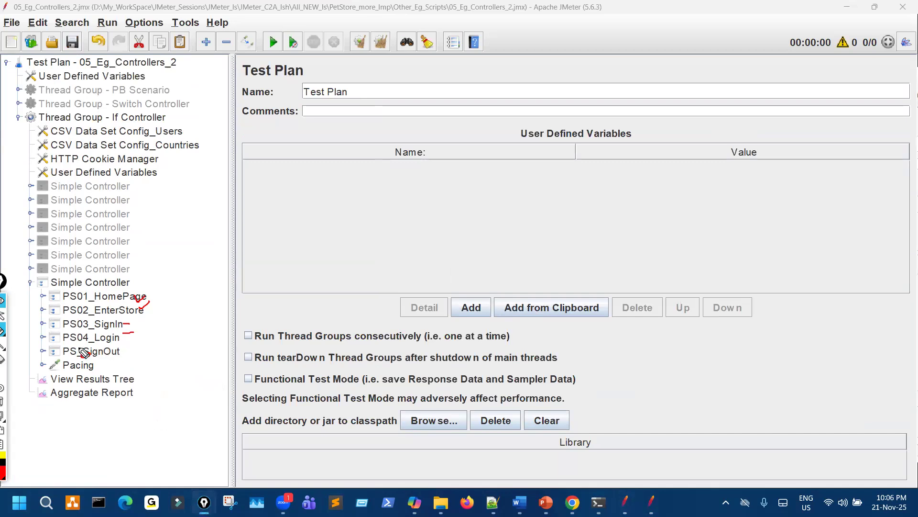
drag(84, 354, 90, 353)
drag(3, 281, 23, 216)
click(19, 336)
- Sketch the PS02_EnterStore re-execution flow with arrows and crossed-out OK marks, clear the drawing, and return to the normal pointer
mouse_move(143, 311)
mouse_down()
mouse_move(246, 302)
mouse_move(253, 313)
mouse_move(295, 296)
mouse_move(285, 298)
mouse_up()
mouse_move(313, 285)
mouse_down()
mouse_move(323, 309)
mouse_move(342, 301)
mouse_up()
mouse_move(115, 326)
mouse_down()
mouse_move(132, 322)
mouse_move(109, 410)
mouse_move(115, 405)
mouse_up()
mouse_move(289, 287)
mouse_down()
mouse_move(330, 318)
mouse_move(327, 278)
mouse_up()
mouse_move(130, 320)
mouse_down()
mouse_move(106, 330)
mouse_move(154, 293)
mouse_move(472, 289)
mouse_move(471, 313)
mouse_up()
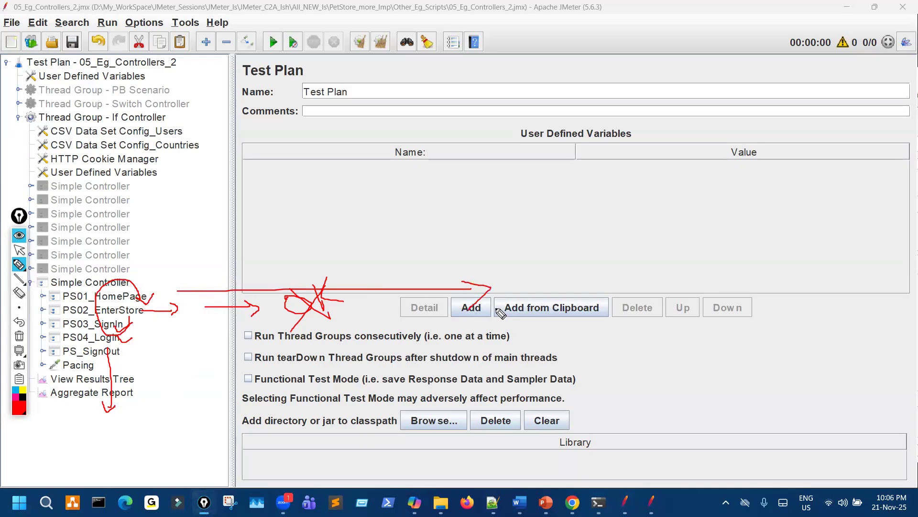
mouse_move(516, 275)
mouse_down()
mouse_move(512, 285)
mouse_move(517, 276)
mouse_move(544, 296)
mouse_move(539, 286)
mouse_move(572, 288)
mouse_up()
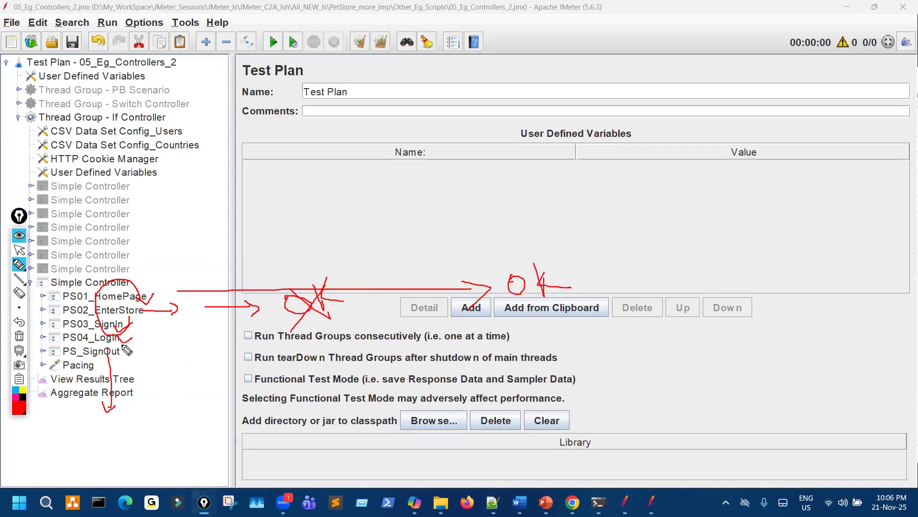
mouse_move(157, 315)
mouse_down()
mouse_move(123, 331)
mouse_move(144, 337)
mouse_move(156, 355)
mouse_move(142, 382)
mouse_up()
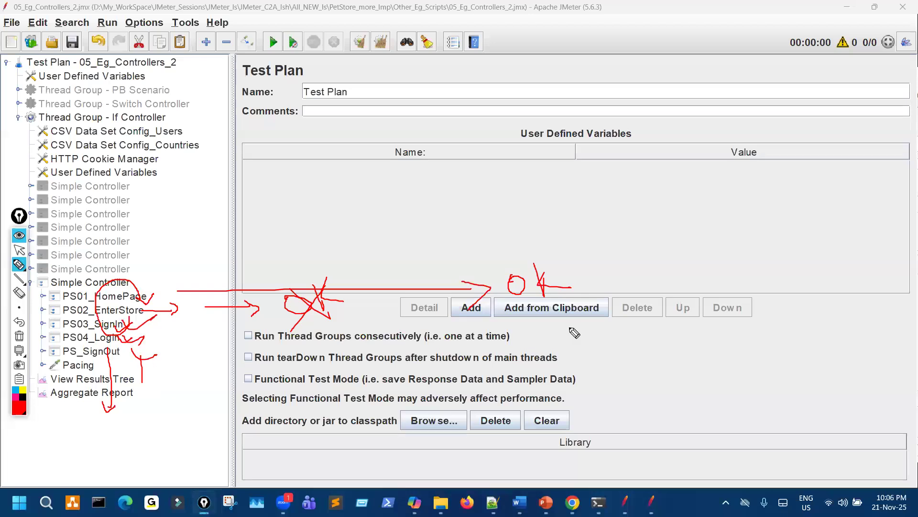
drag(519, 281, 519, 304)
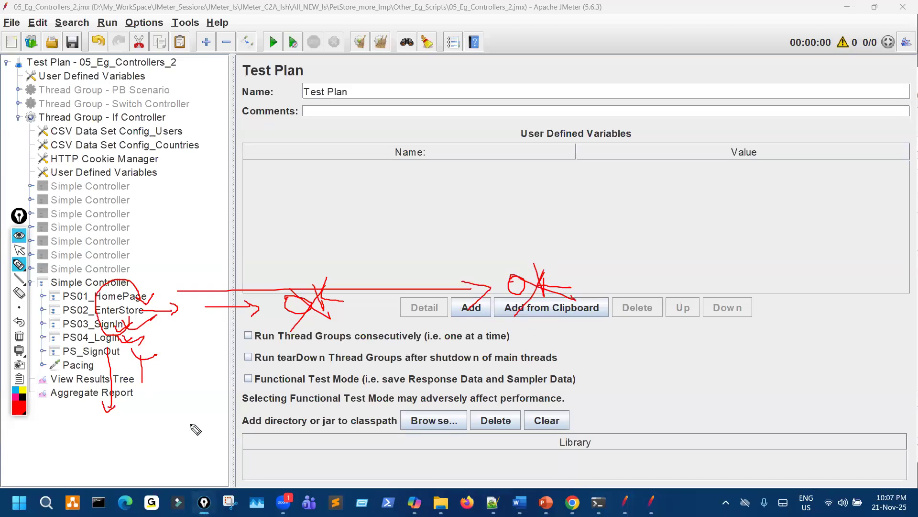
mouse_move(144, 342)
mouse_down()
mouse_move(21, 287)
mouse_move(239, 268)
mouse_move(681, 266)
mouse_up()
mouse_move(650, 261)
mouse_down()
mouse_move(699, 268)
mouse_move(687, 287)
mouse_up()
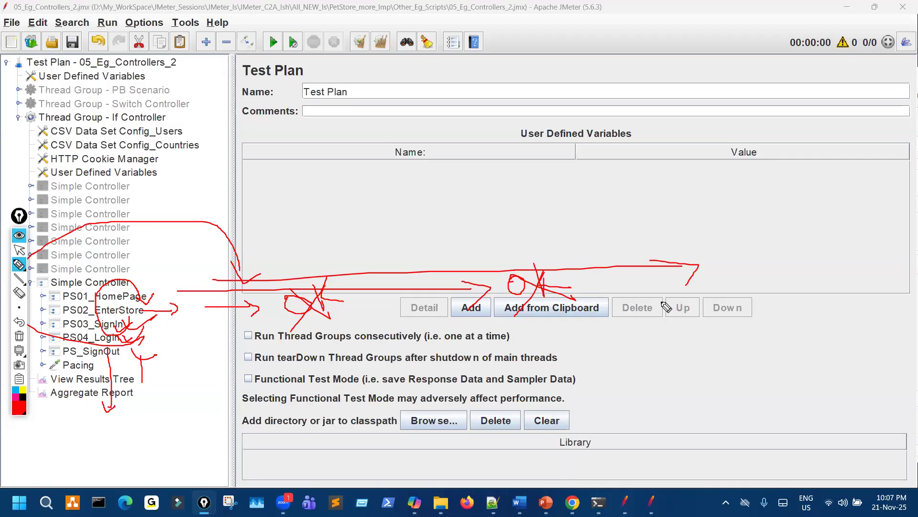
key(ctrl+shift+7)
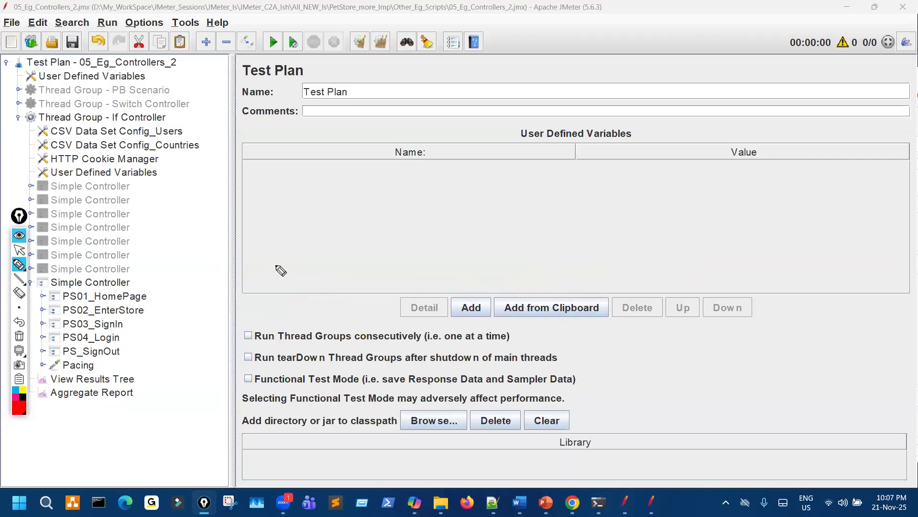
click(19, 249)
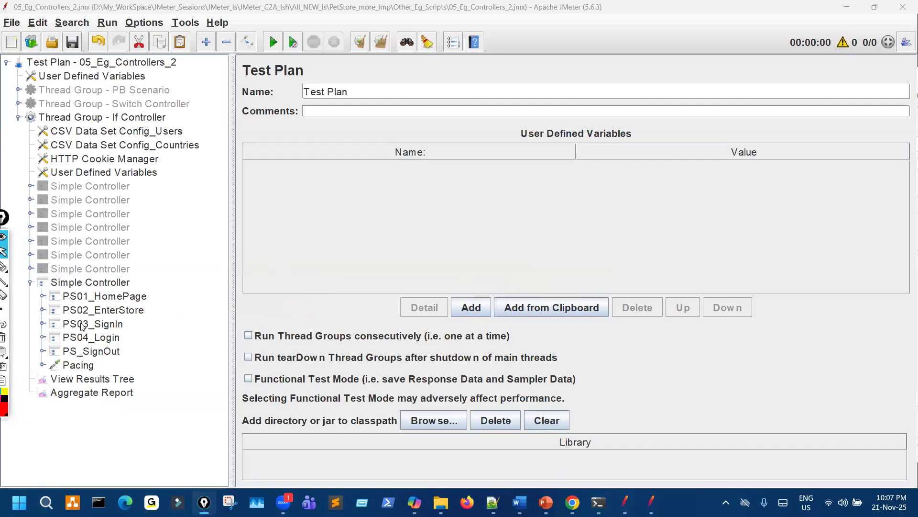
- Add an If Controller to the last Simple Controller and place it between PS02_EnterStore and PS03_SignIn
click(97, 312)
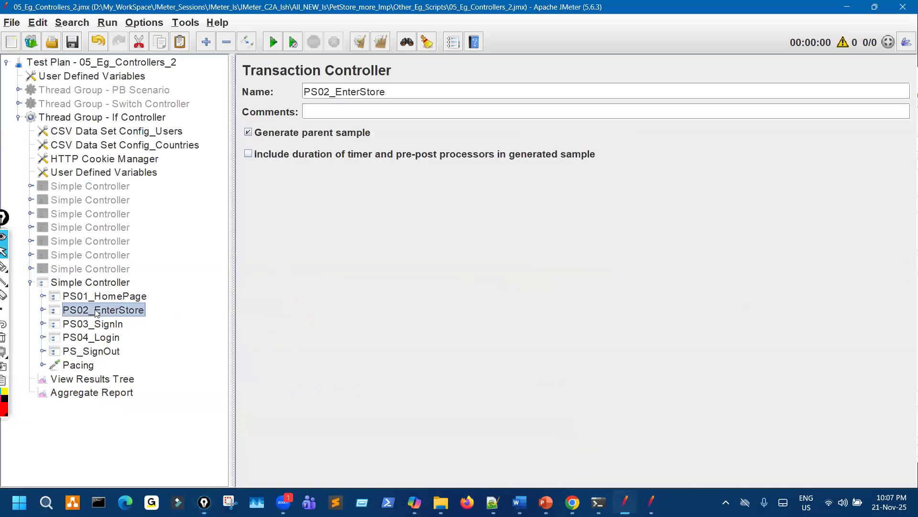
click(125, 283)
right_click(126, 283)
mouse_move(264, 137)
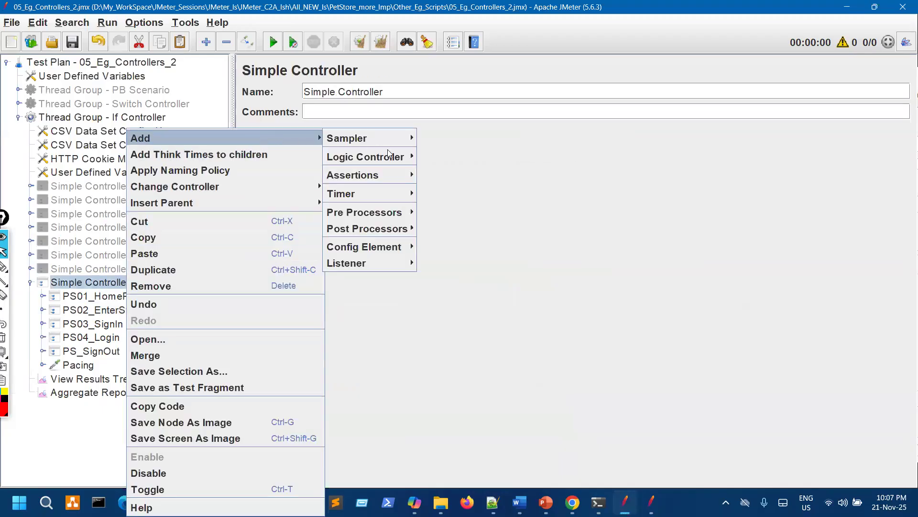
mouse_move(388, 156)
click(439, 158)
drag(101, 381, 123, 323)
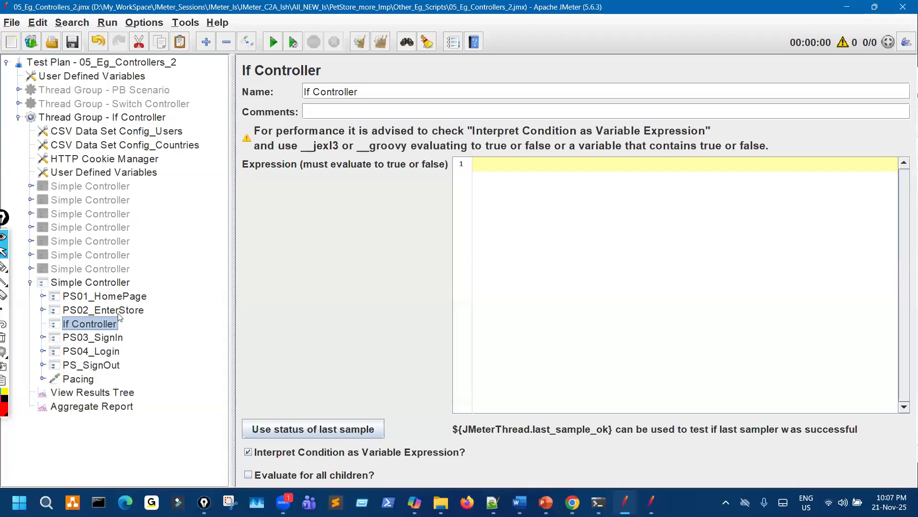
- Copy the PS02_EnterStore transaction into the new If Controller, and expand the controller
click(119, 313)
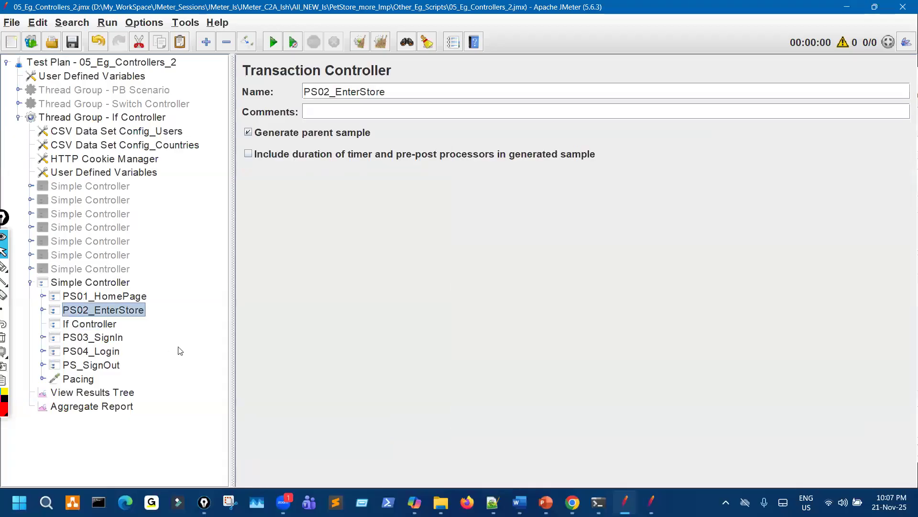
click(105, 326)
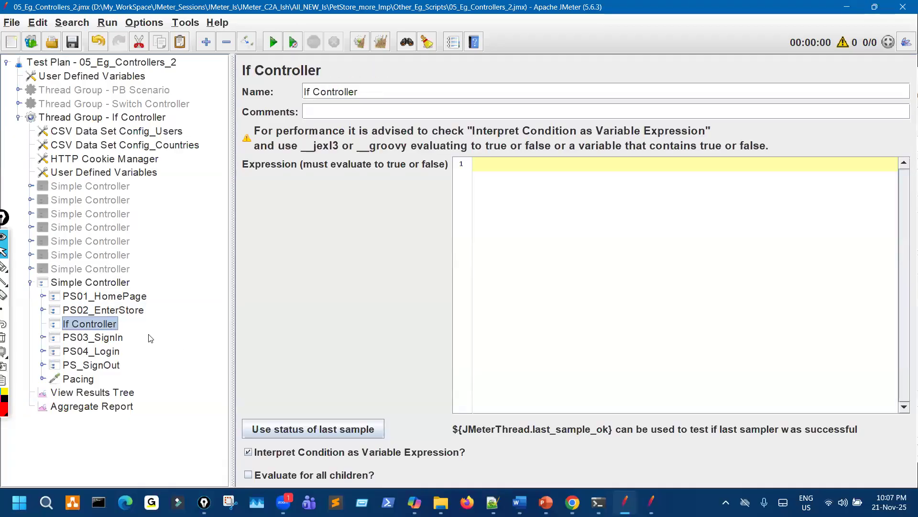
click(43, 325)
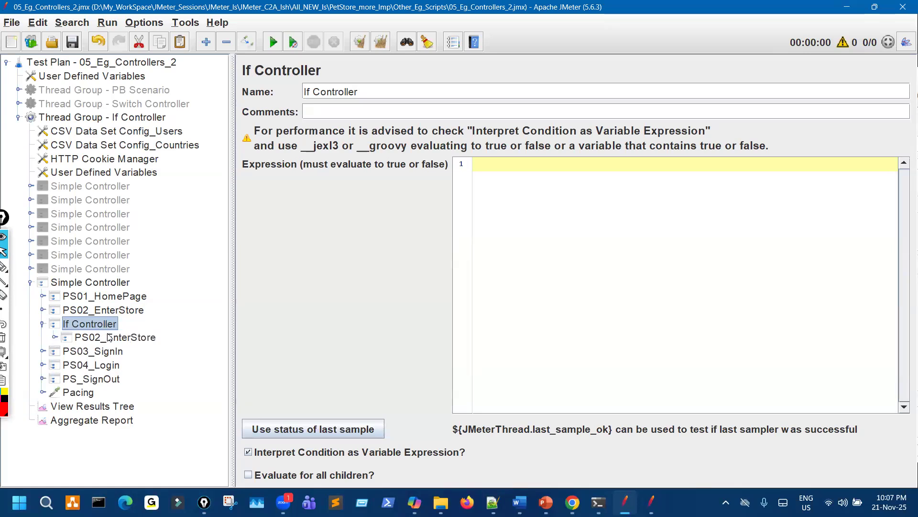
- Compare the original PS02_EnterStore with its copy in the If Controller, and expand the original to see its request
click(110, 339)
click(118, 312)
click(116, 339)
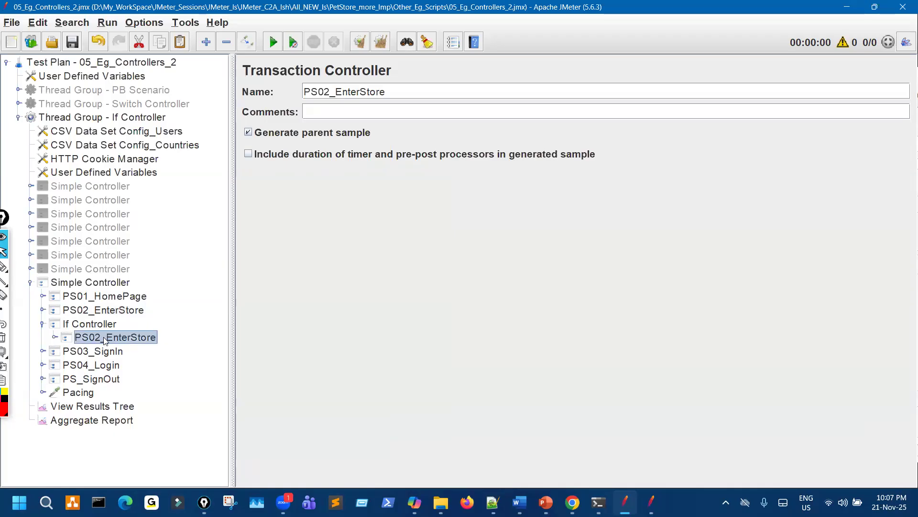
click(122, 312)
click(46, 310)
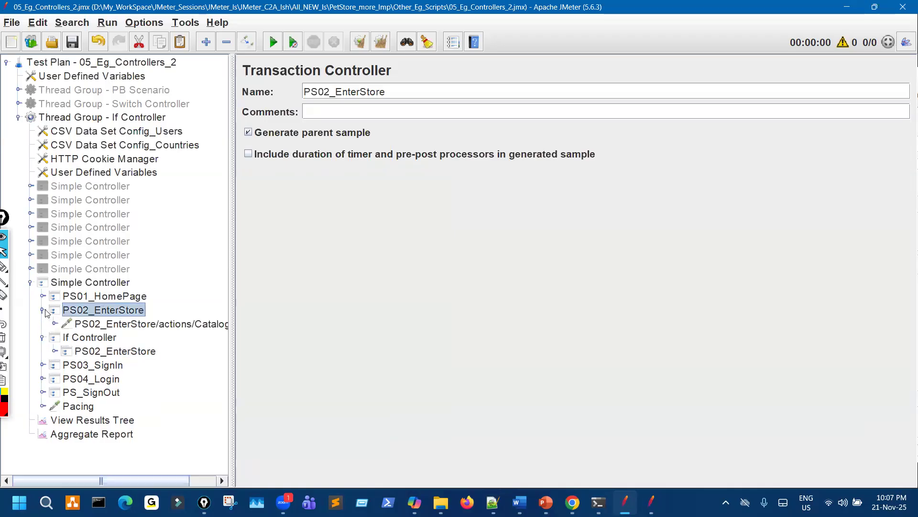
- Check the If Controller thread group's settings, run the test, and examine the PS02_EnterStore sample in View Results Tree
click(127, 420)
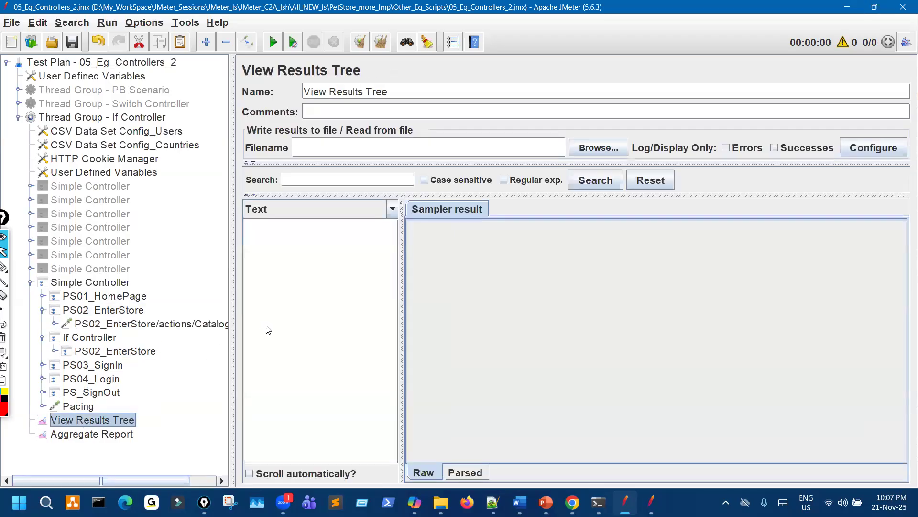
click(154, 119)
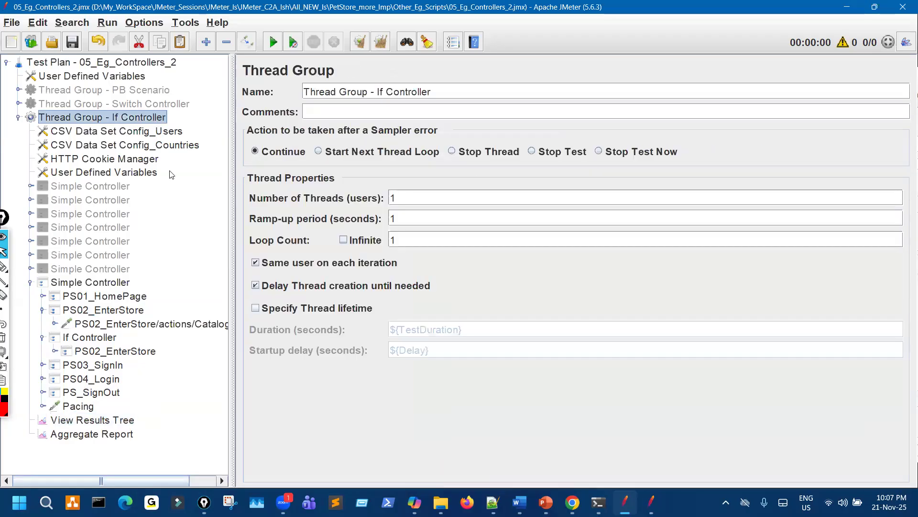
click(131, 421)
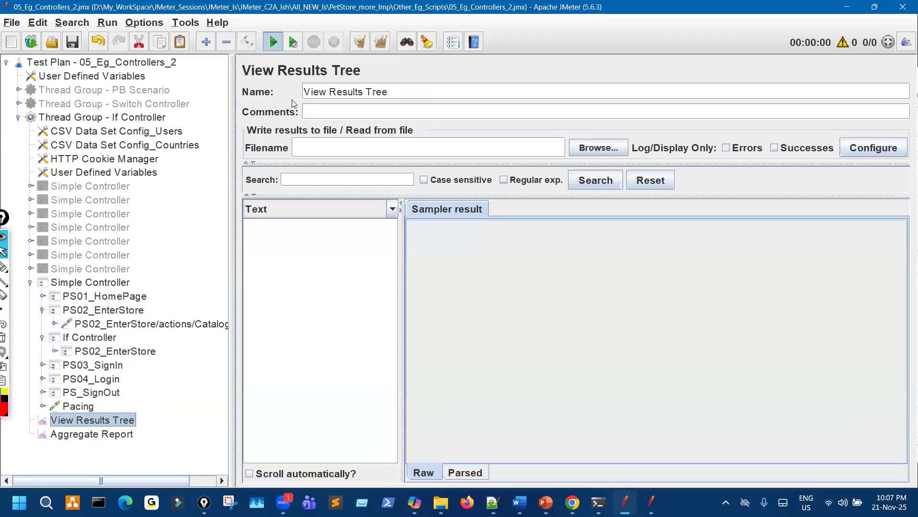
key(ctrl+r)
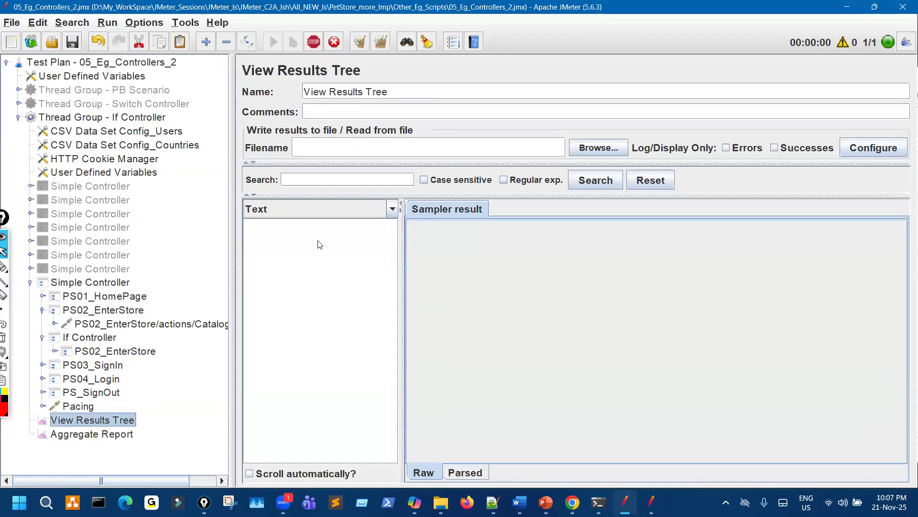
click(334, 242)
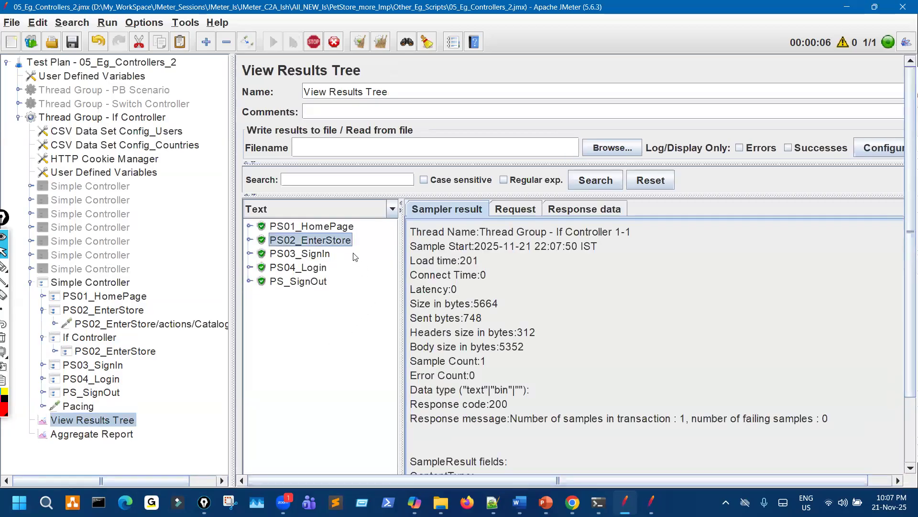
drag(357, 247, 384, 236)
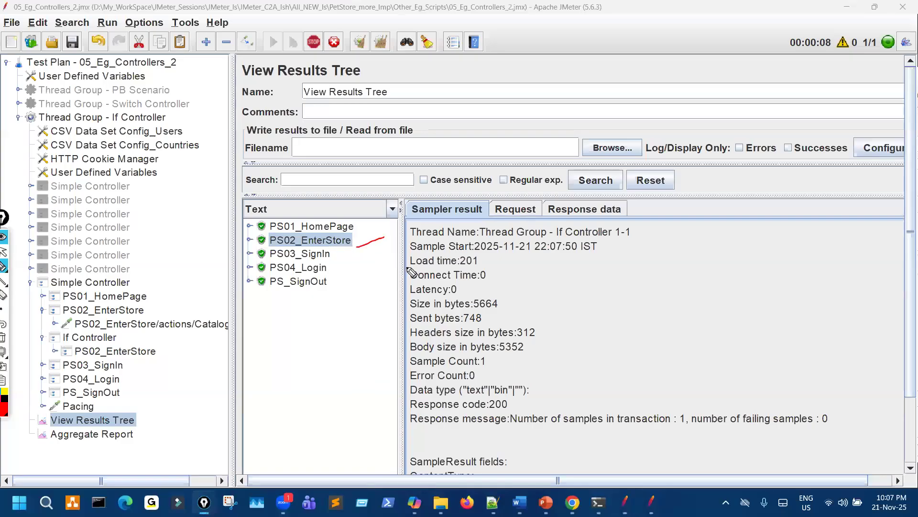
- Examine the response code and the response body of the PS02_EnterStore parent sample in View Results Tree
mouse_move(499, 403)
mouse_down()
mouse_move(495, 415)
mouse_move(504, 402)
mouse_up()
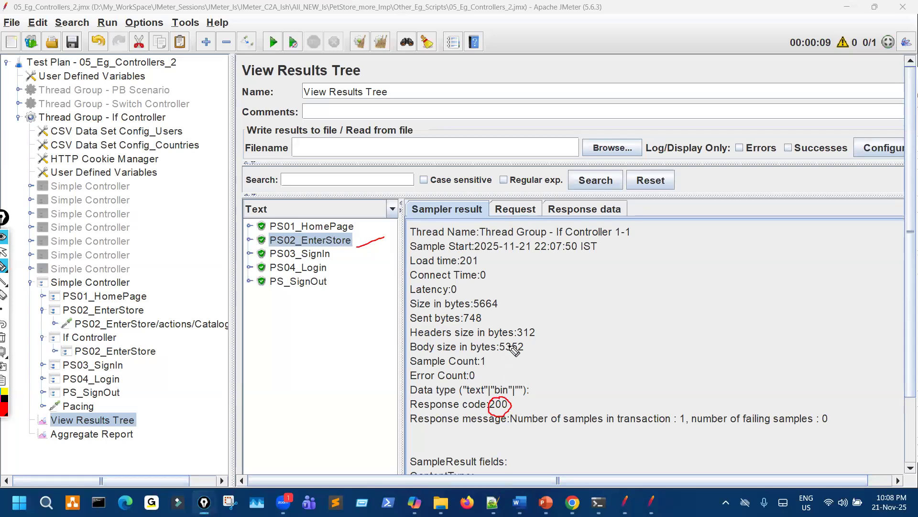
key(ctrl+shift+7)
key(ctrl+shift+2)
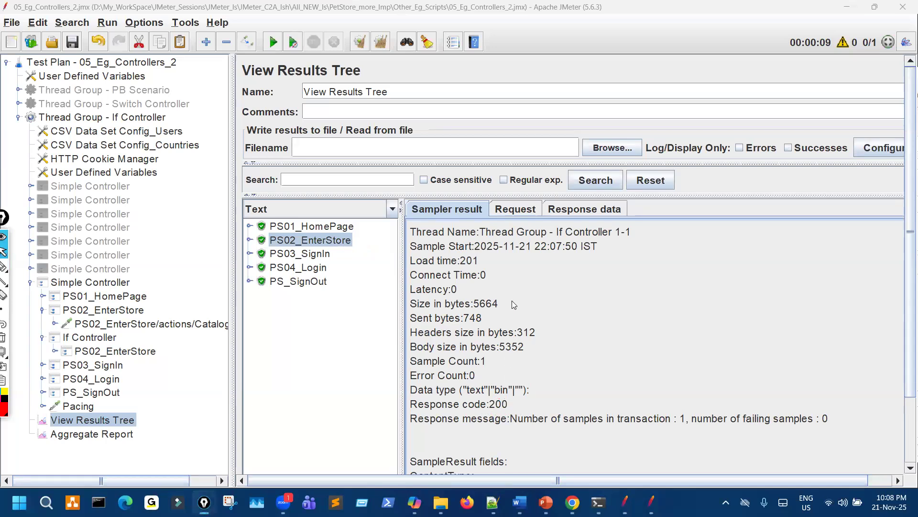
click(564, 215)
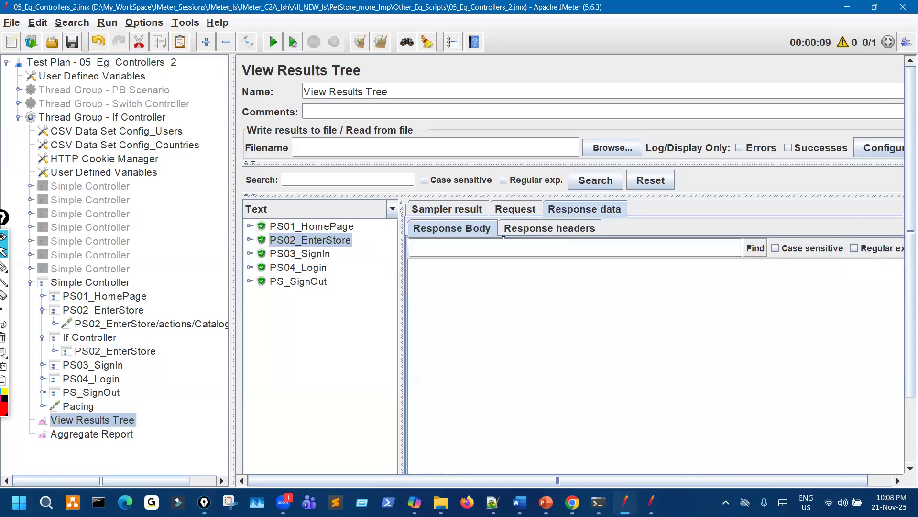
key(ctrl+shift+1)
drag(474, 272, 473, 291)
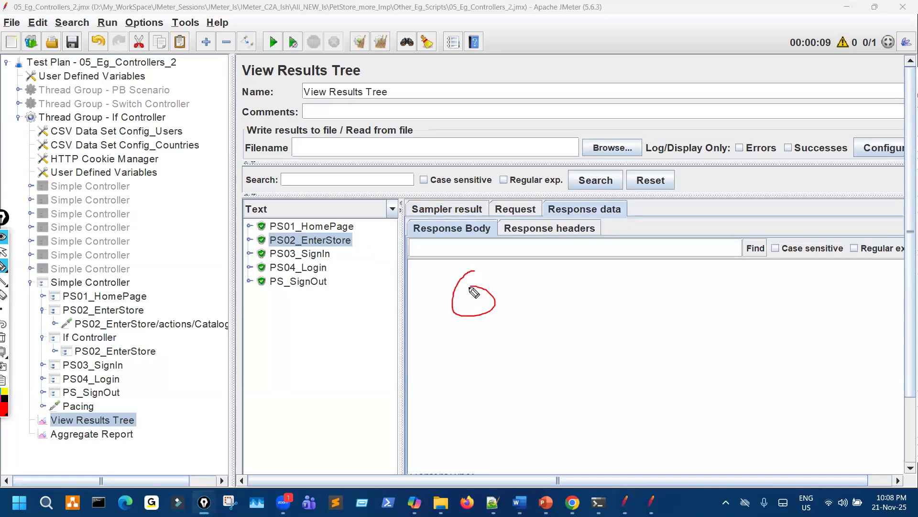
key(ctrl+shift+7)
key(ctrl+shift+2)
- Expand the PS02_EnterStore sample and examine its child request's response body as far as the page title
click(249, 240)
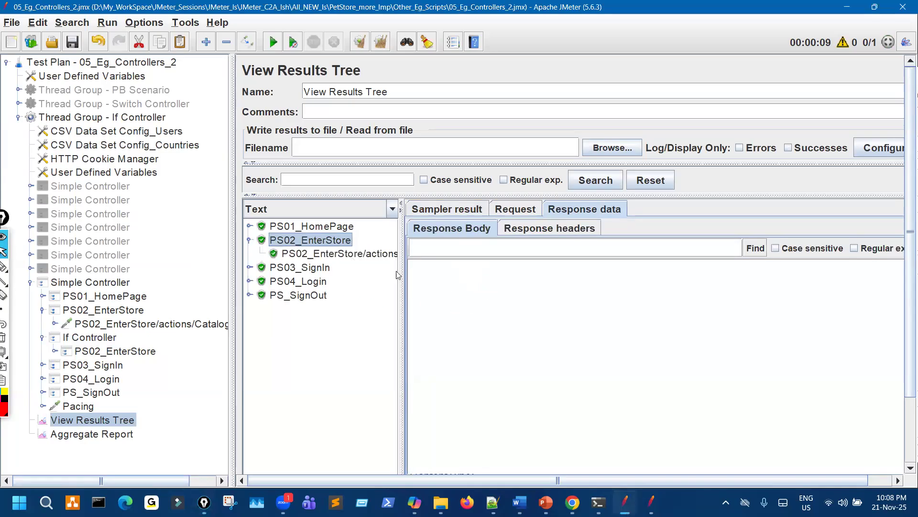
key(Down)
key(ctrl+shift+1)
drag(526, 374, 543, 386)
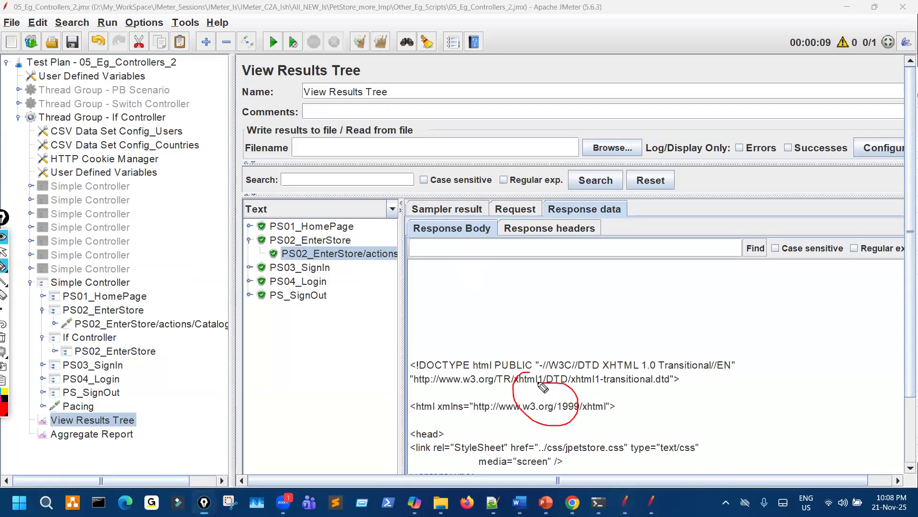
key(ctrl+shift+7)
key(ctrl+shift+2)
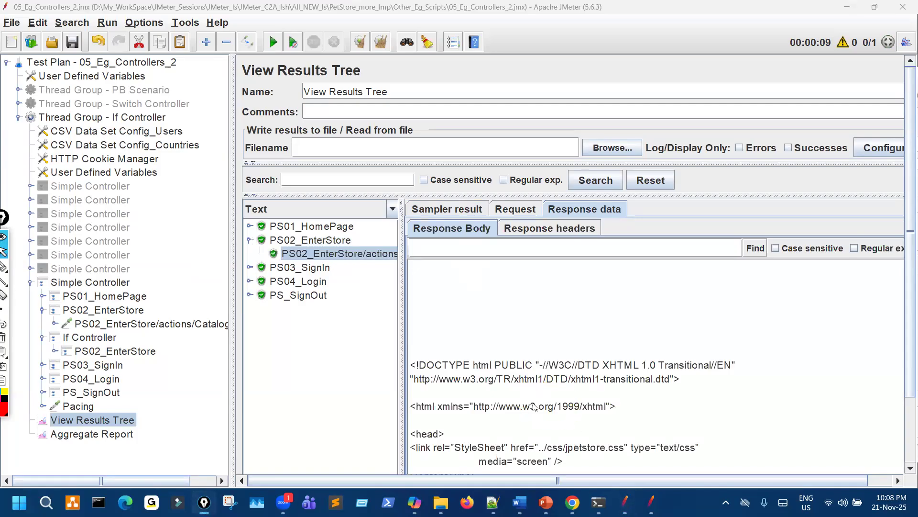
scroll(535, 406, down, 6)
scroll(535, 407, up, 2)
key(ctrl+shift+1)
mouse_move(542, 302)
mouse_down()
mouse_move(553, 304)
mouse_move(509, 347)
mouse_move(523, 366)
mouse_move(528, 327)
mouse_move(553, 330)
mouse_up()
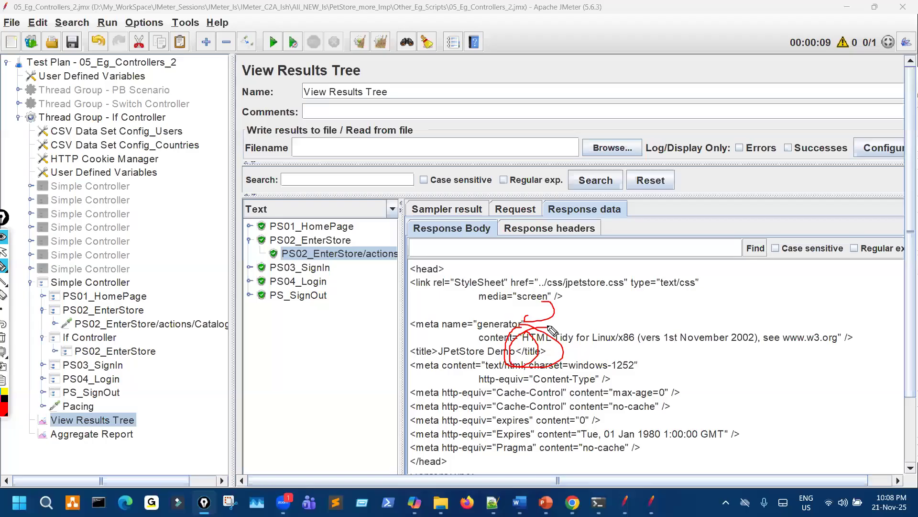
- Return to the child request's sampler result and point out its response code
click(461, 210)
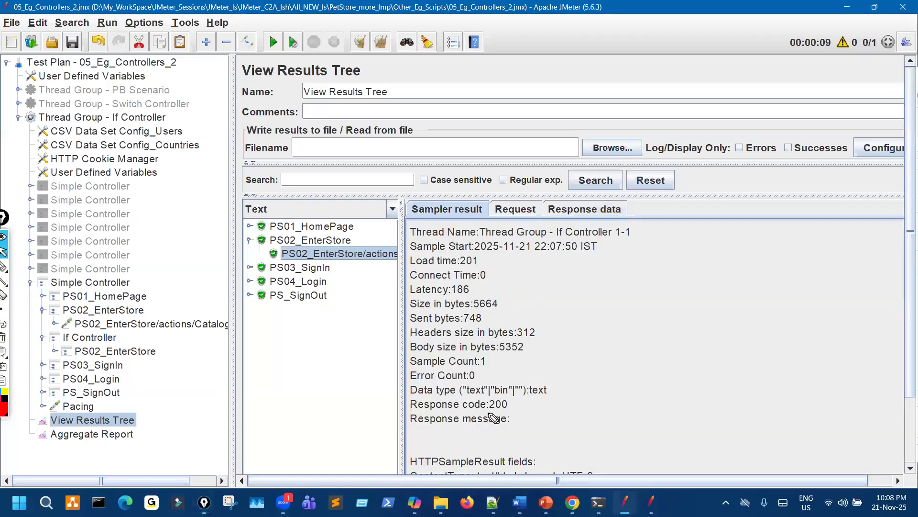
drag(484, 403, 503, 393)
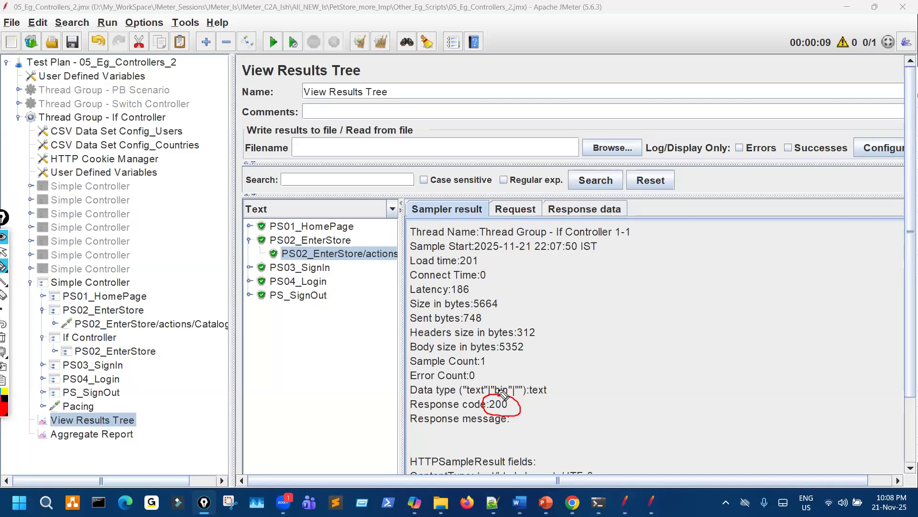
key(ctrl+z)
click(3, 252)
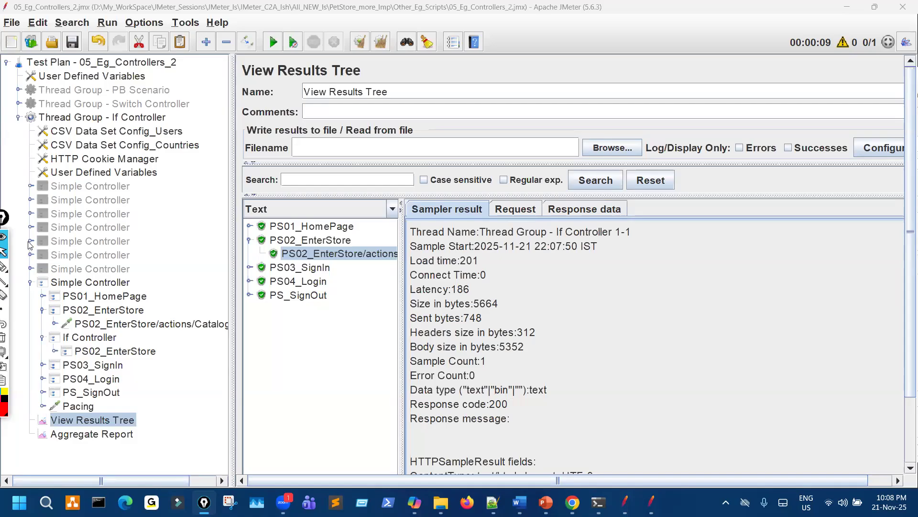
- Review the If Controller condition on c_Pet_matchNr in the fifth Simple Controller, and collapse that controller
click(30, 241)
click(88, 310)
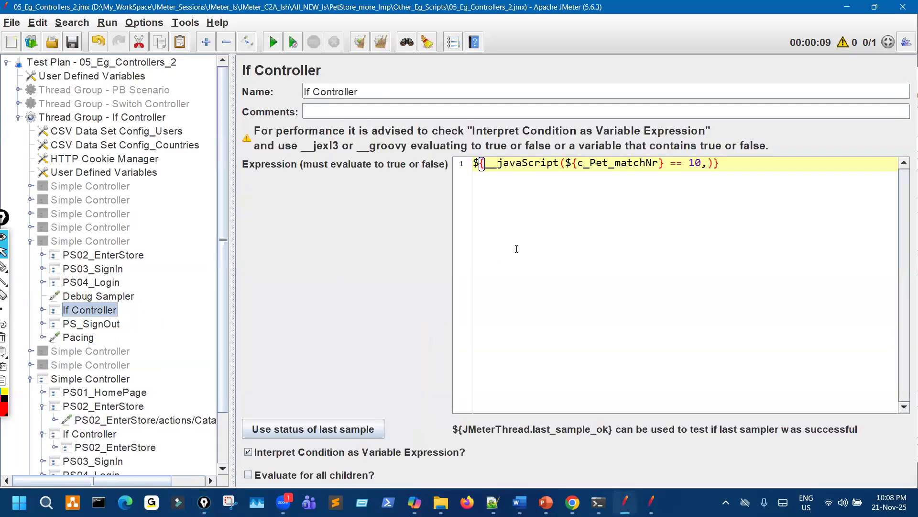
key(ctrl+shift+3)
mouse_move(596, 163)
mouse_down()
mouse_move(606, 148)
mouse_move(597, 168)
mouse_up()
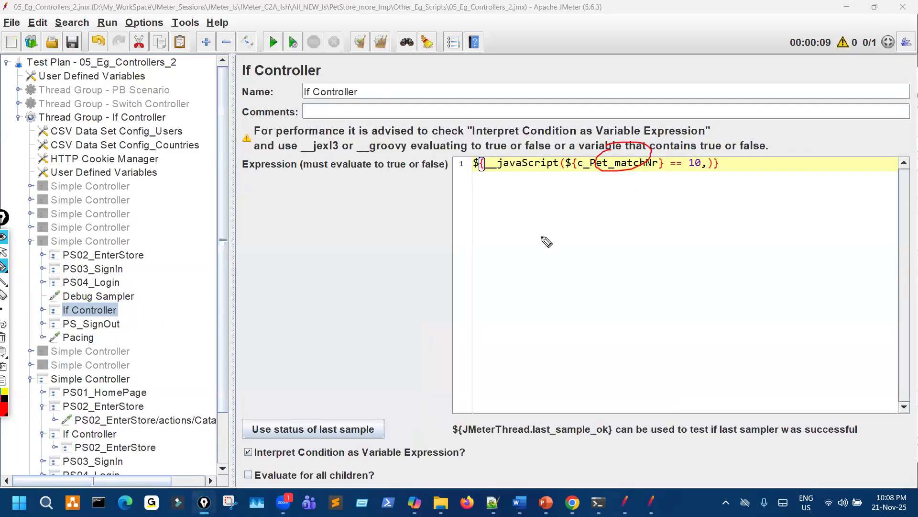
click(3, 251)
click(30, 241)
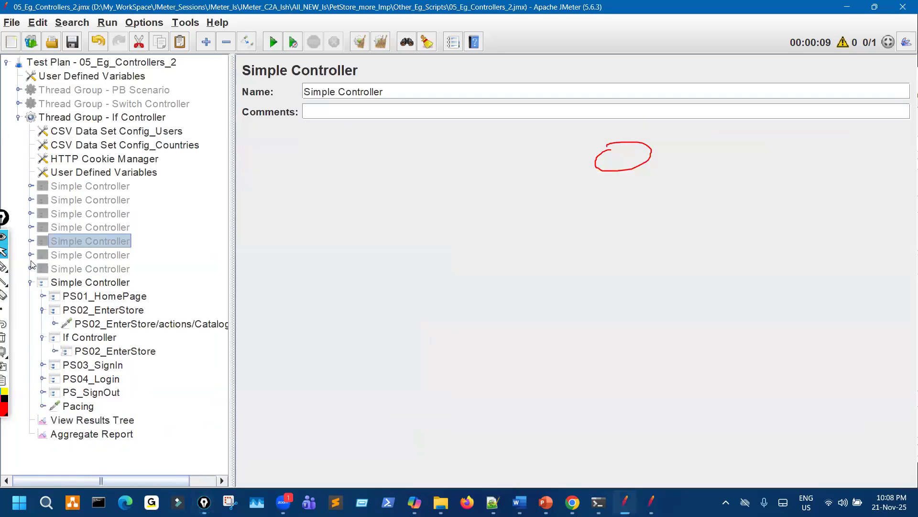
- Review the If Controller condition comparing c_PageTitle with ExpectedTitle in the sixth Simple Controller, and collapse that controller
click(30, 255)
click(90, 324)
key(ctrl+shift+3)
drag(569, 180, 602, 178)
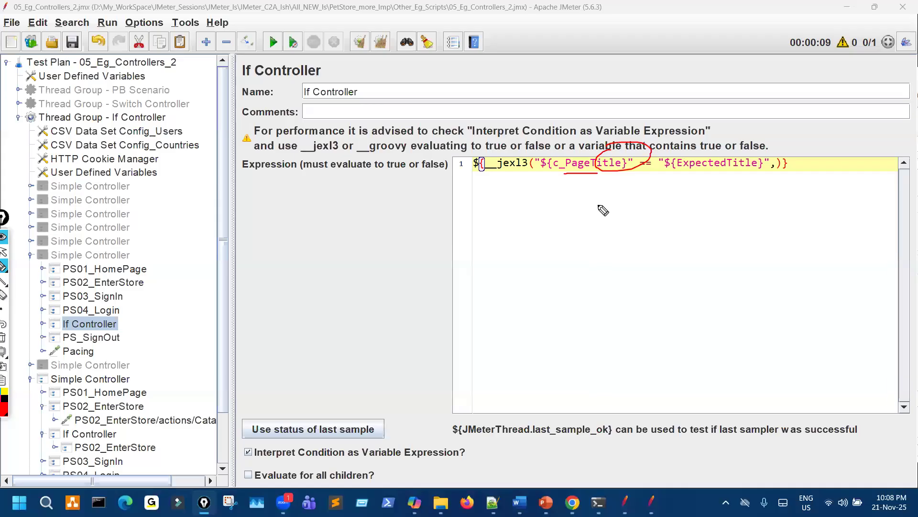
key(ctrl+shift+7)
key(ctrl+shift+2)
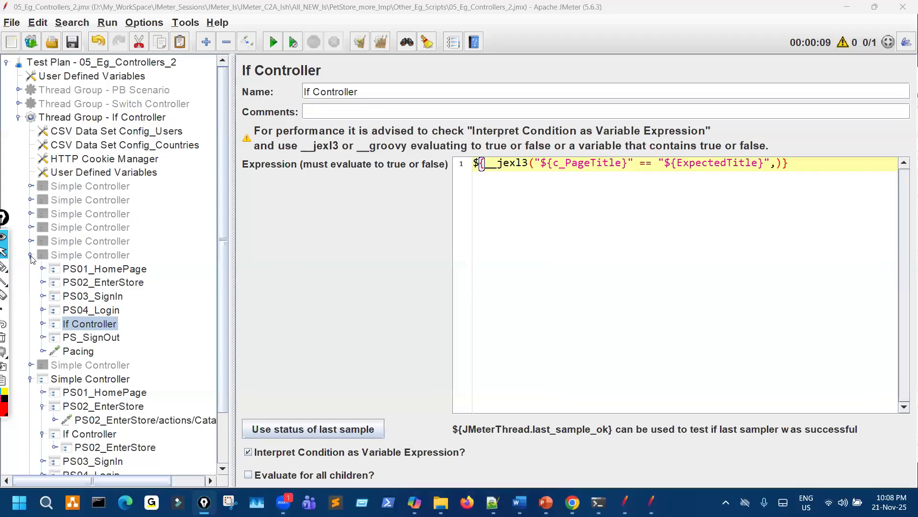
click(30, 256)
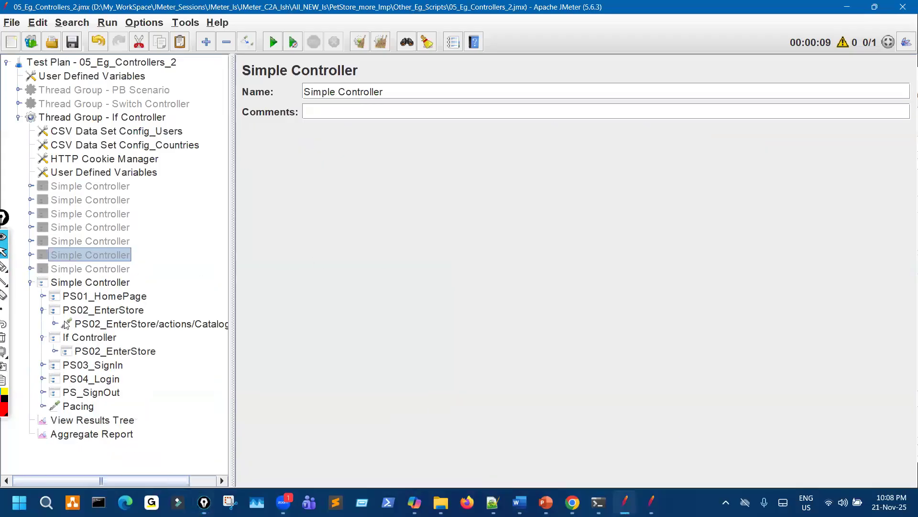
- Compare the response code and the page title of the PS02_EnterStore child request in View Results Tree as possible conditions
click(178, 326)
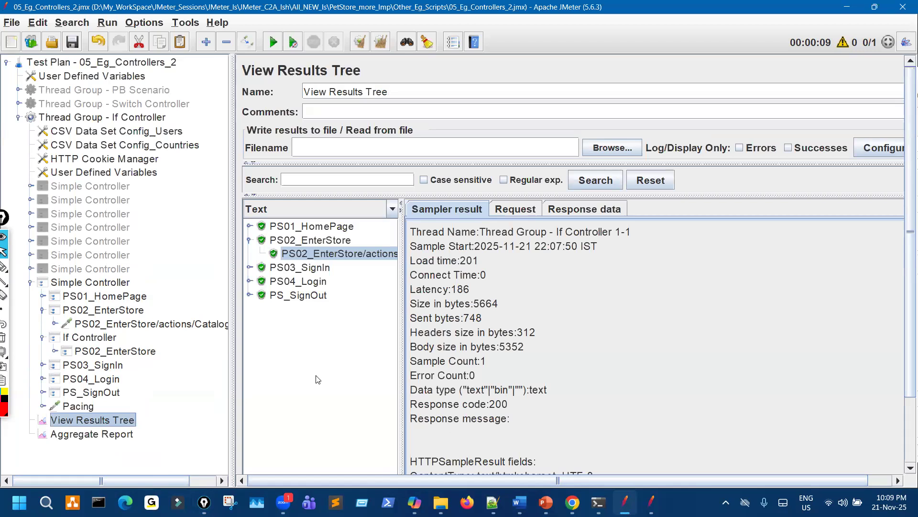
drag(485, 405, 535, 403)
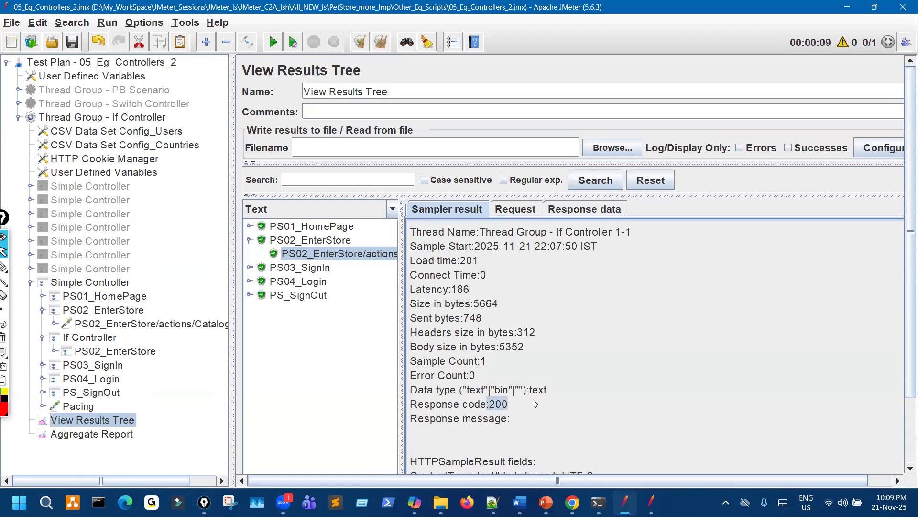
click(574, 208)
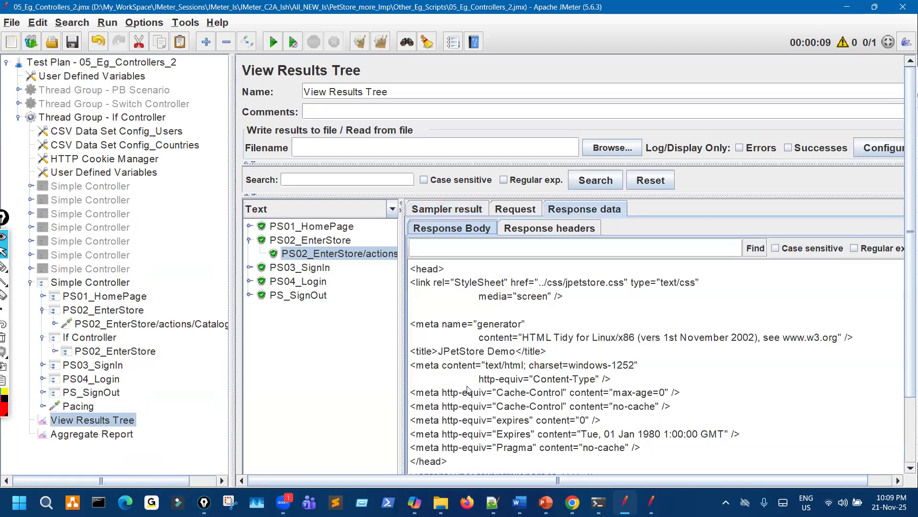
drag(450, 351, 571, 407)
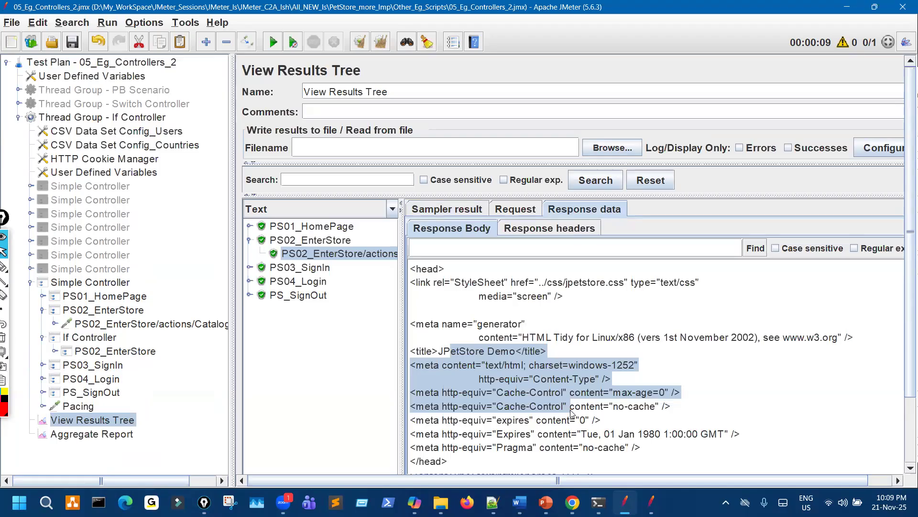
click(501, 368)
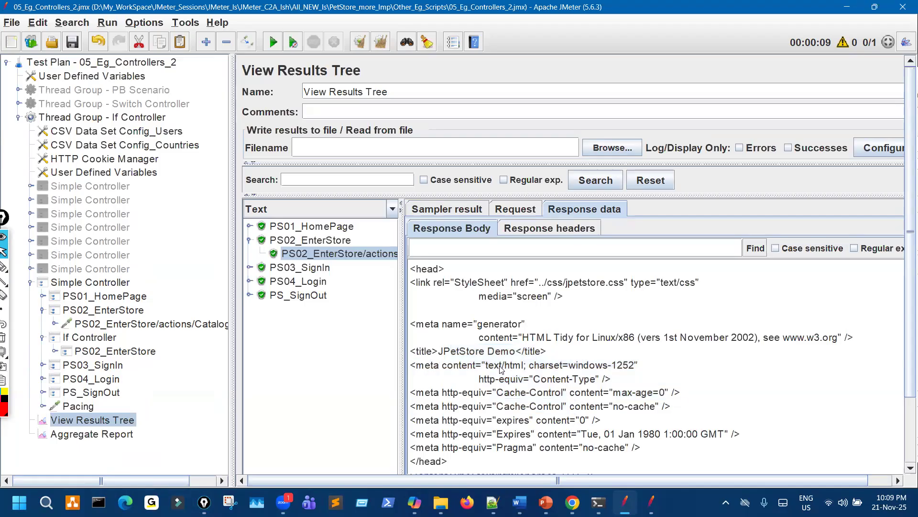
drag(451, 356, 558, 359)
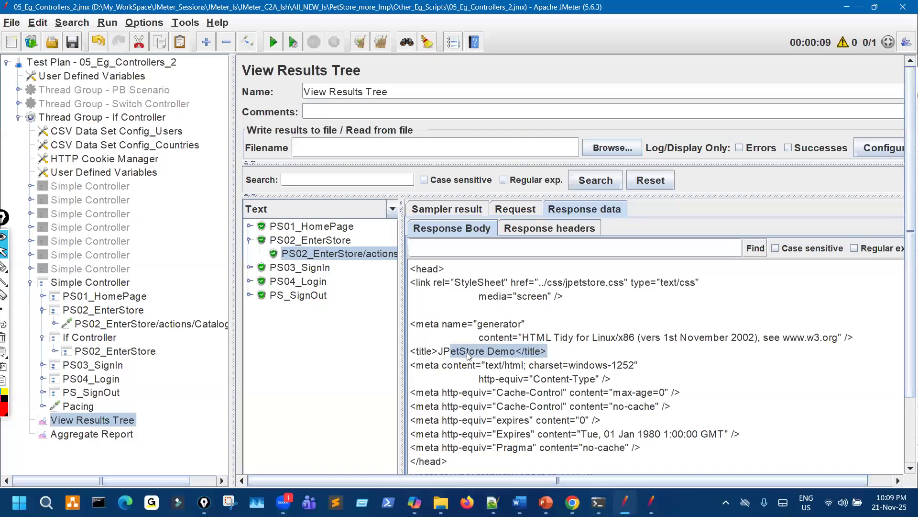
click(550, 354)
drag(438, 351, 536, 339)
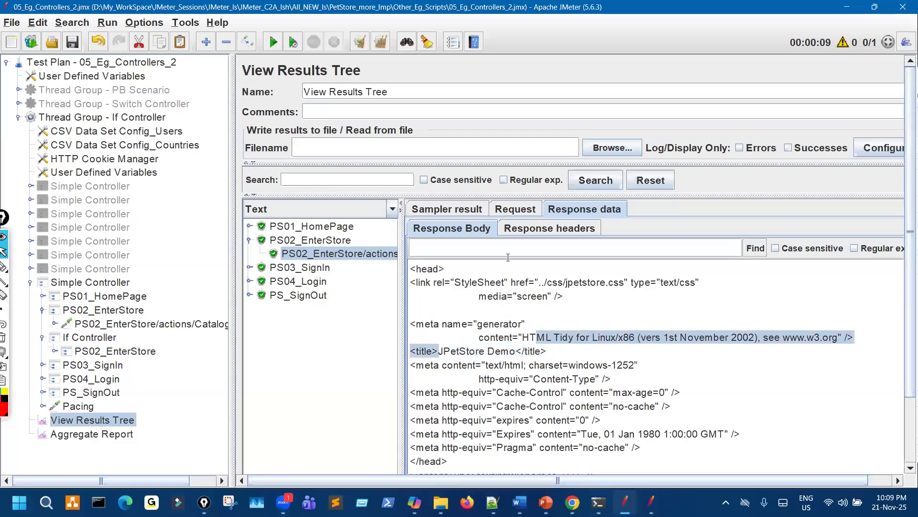
click(437, 210)
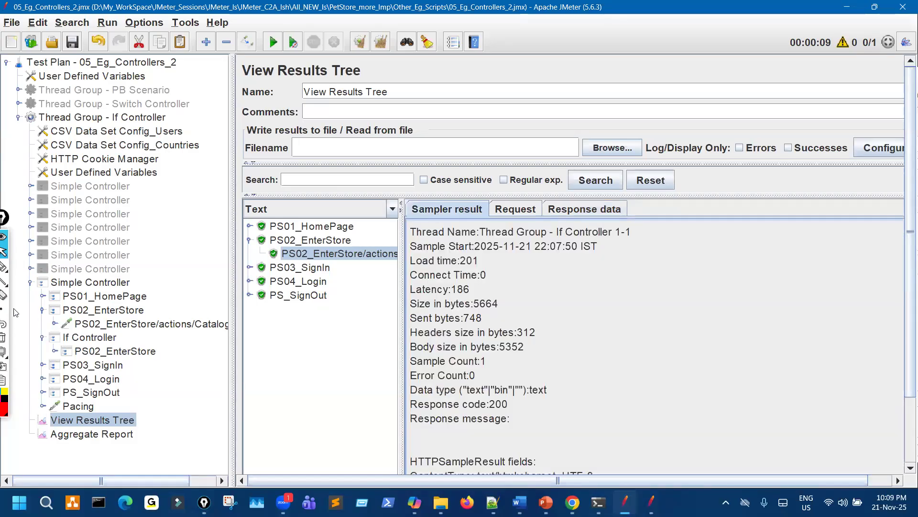
- Mark the child request's response code on screen with the notes "extract" and "500", clear the markings, and highlight the code
click(17, 268)
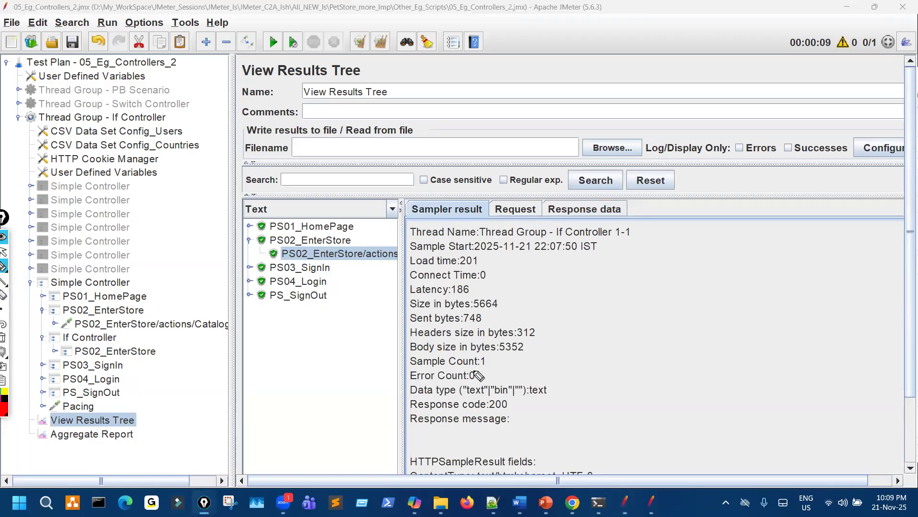
mouse_move(499, 401)
mouse_down()
mouse_move(495, 413)
mouse_move(506, 394)
mouse_move(598, 397)
mouse_move(575, 412)
mouse_move(691, 371)
mouse_move(703, 344)
mouse_move(710, 348)
mouse_up()
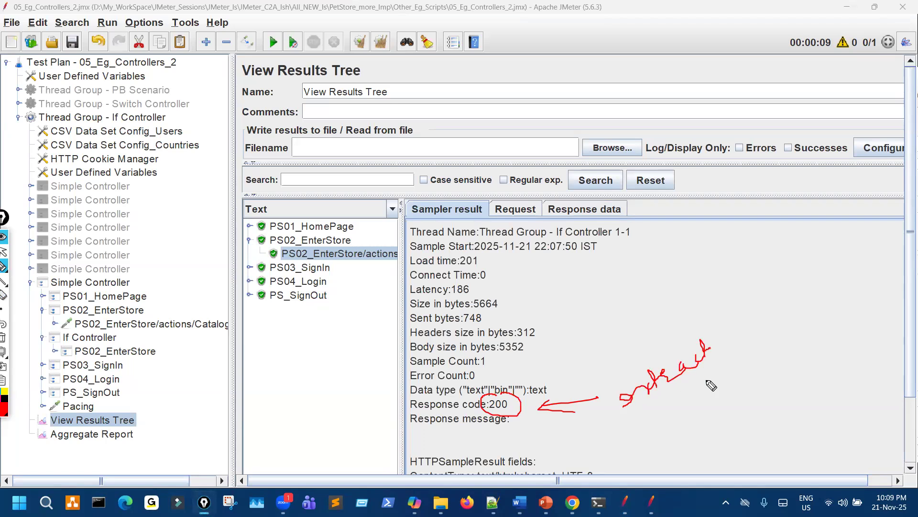
drag(354, 170, 368, 240)
drag(361, 242, 387, 235)
mouse_move(369, 265)
mouse_down()
mouse_move(413, 254)
mouse_move(383, 274)
mouse_up()
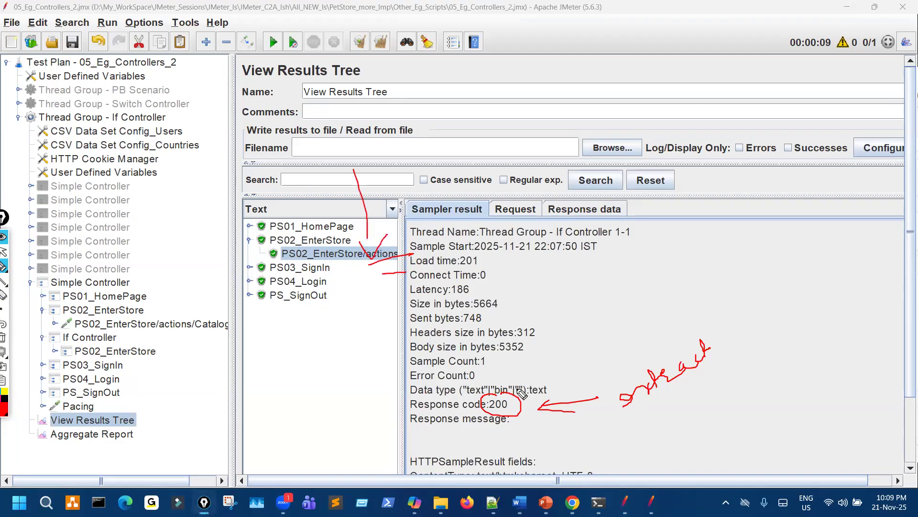
drag(495, 395, 505, 396)
mouse_move(590, 434)
mouse_down()
mouse_move(587, 476)
mouse_move(625, 429)
mouse_up()
mouse_move(624, 440)
mouse_down()
mouse_move(666, 437)
mouse_move(643, 433)
mouse_up()
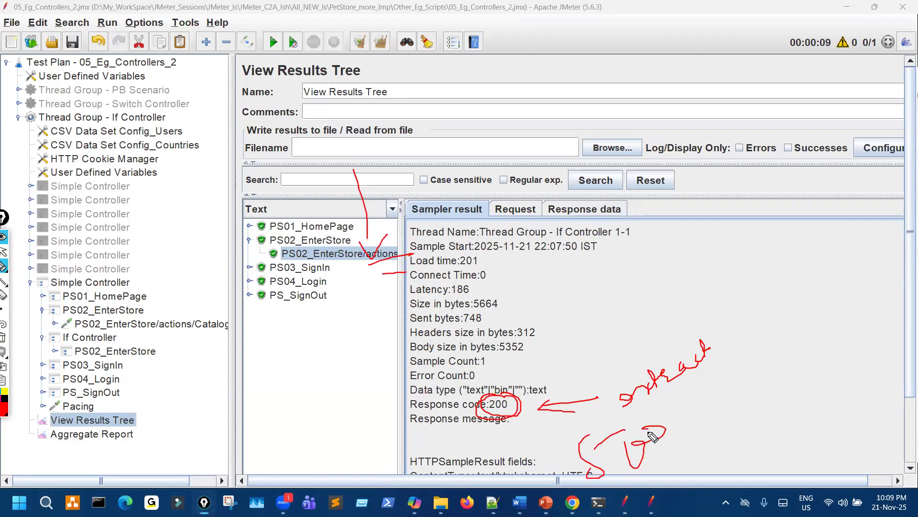
drag(572, 193, 592, 217)
mouse_move(618, 258)
mouse_down()
mouse_move(631, 282)
mouse_move(602, 274)
mouse_move(616, 259)
mouse_move(663, 257)
mouse_move(655, 268)
mouse_up()
mouse_move(723, 228)
mouse_down()
mouse_move(757, 249)
mouse_move(756, 276)
mouse_move(761, 268)
mouse_up()
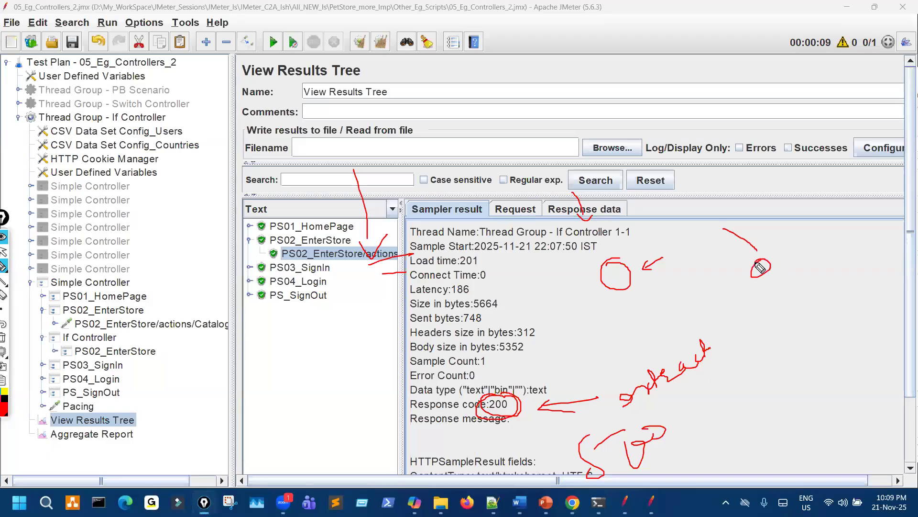
drag(614, 287, 794, 260)
drag(708, 290, 747, 288)
drag(495, 415, 513, 413)
mouse_move(501, 420)
mouse_down()
mouse_move(525, 417)
mouse_move(480, 420)
mouse_move(515, 399)
mouse_up()
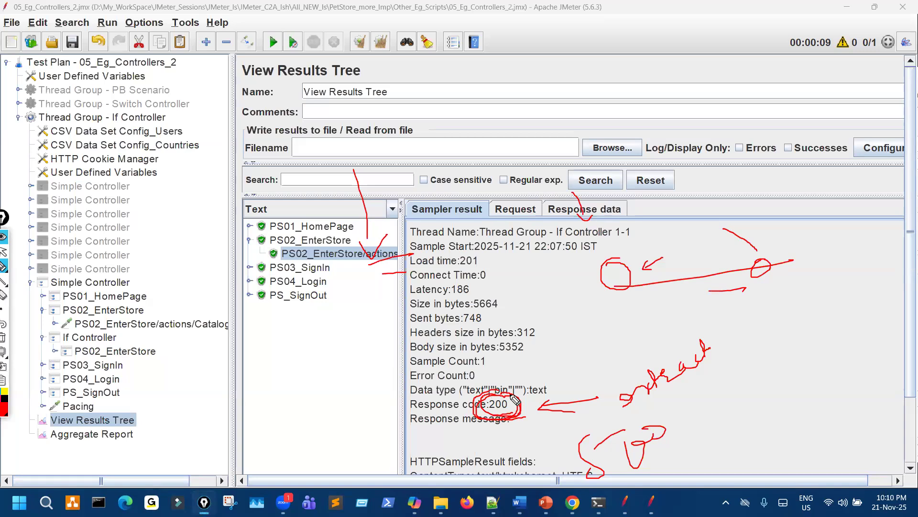
key(ctrl+shift+7)
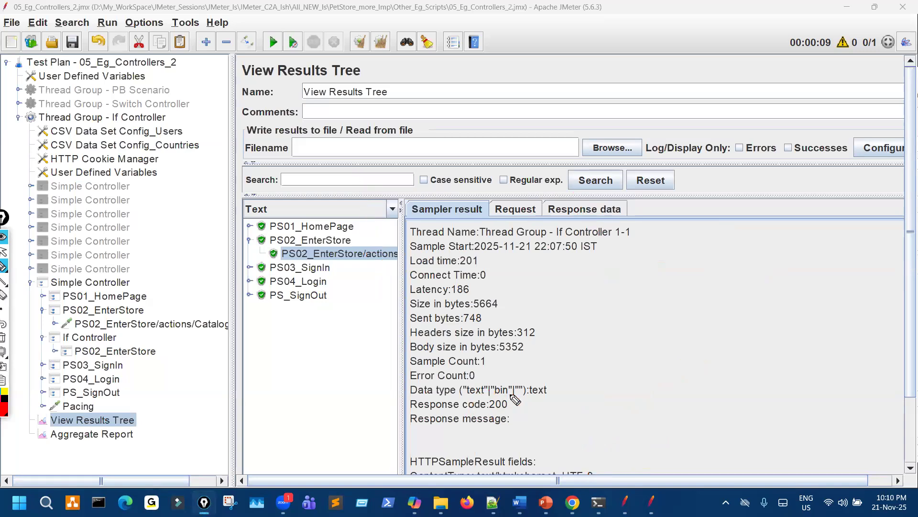
key(ctrl+shift+2)
drag(489, 405, 522, 398)
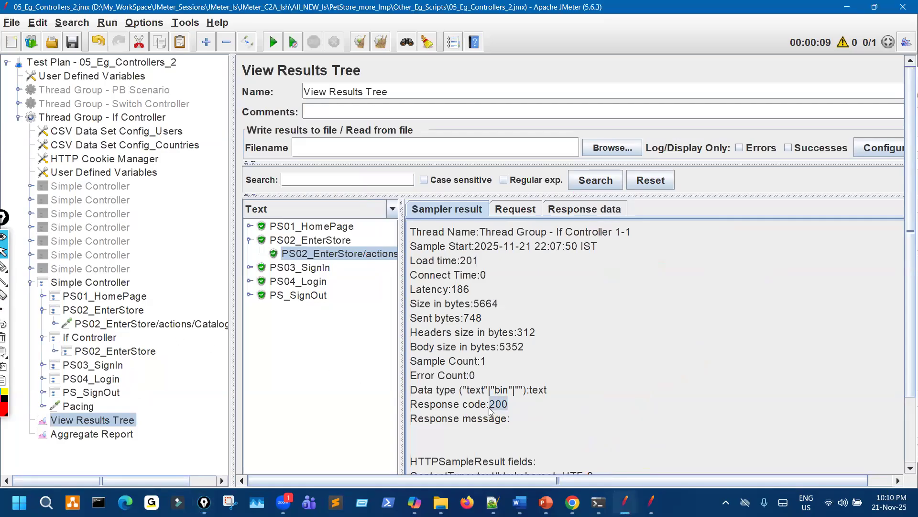
- Switch to the JMeter window with the z_PetStore_Imp script and expand PS02_EnterStore and its request to see the extractors
mouse_move(652, 502)
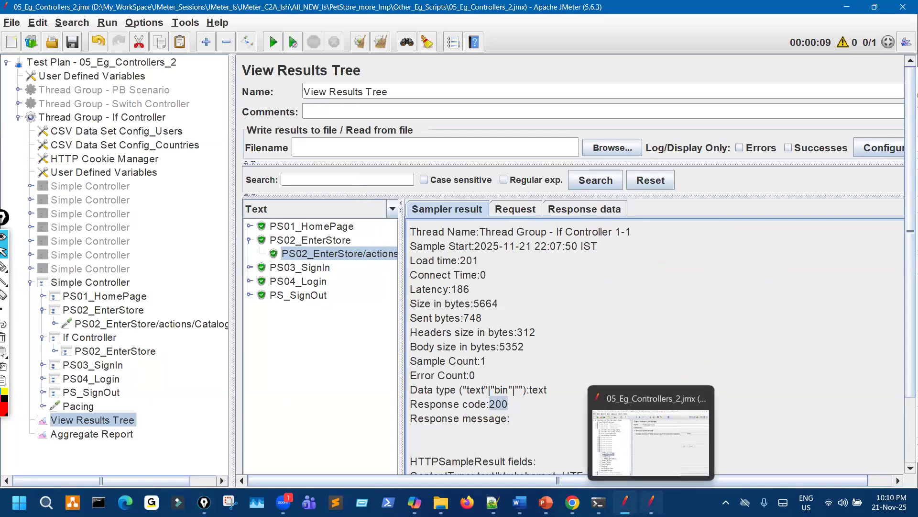
click(611, 462)
click(419, 286)
click(430, 298)
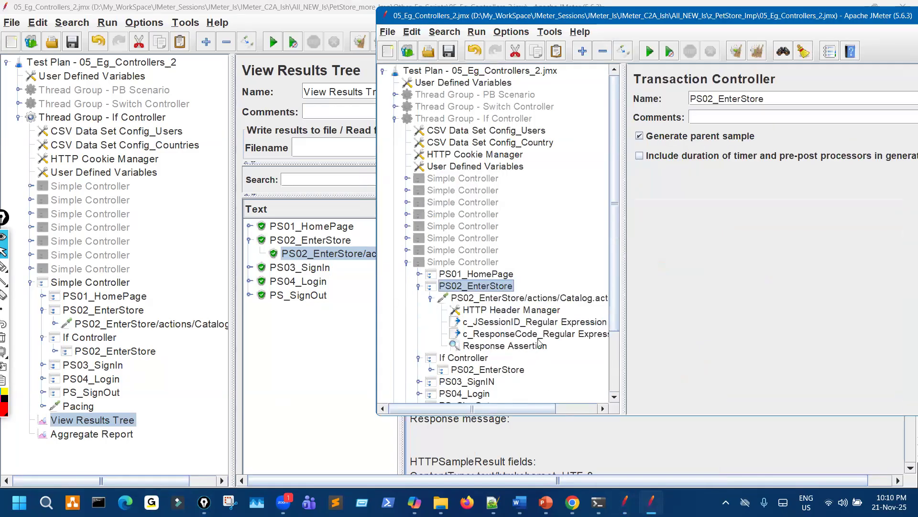
- Copy the c_ResponseCode extractor from the z_PetStore_Imp script into the other script's PS02_EnterStore request, placing it below the c_JSessionID extractor
click(540, 333)
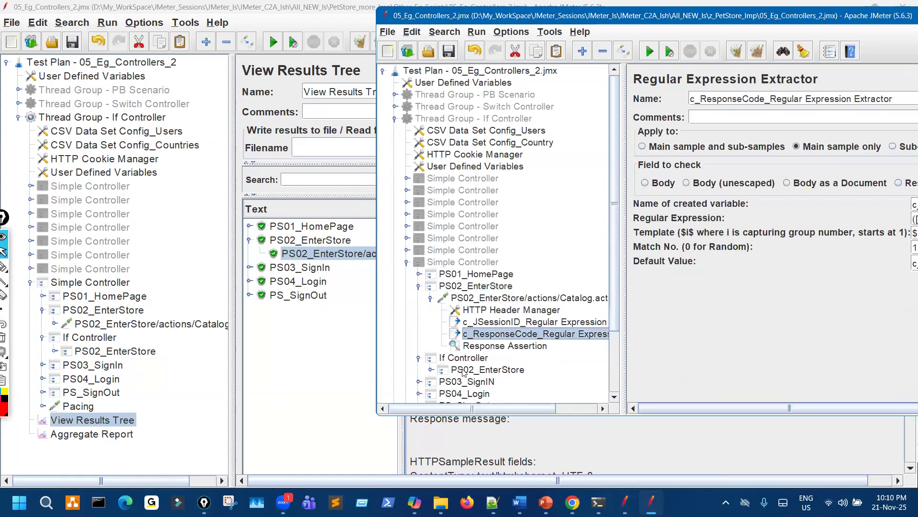
click(56, 324)
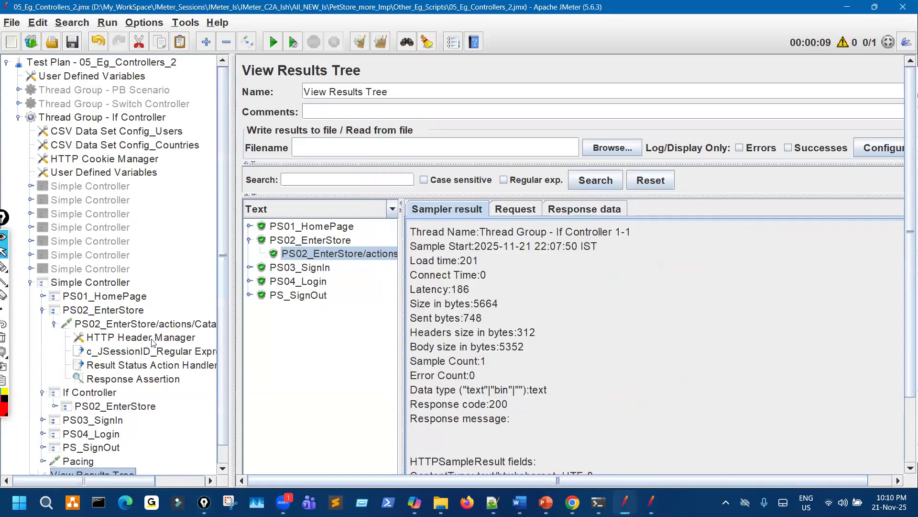
click(166, 327)
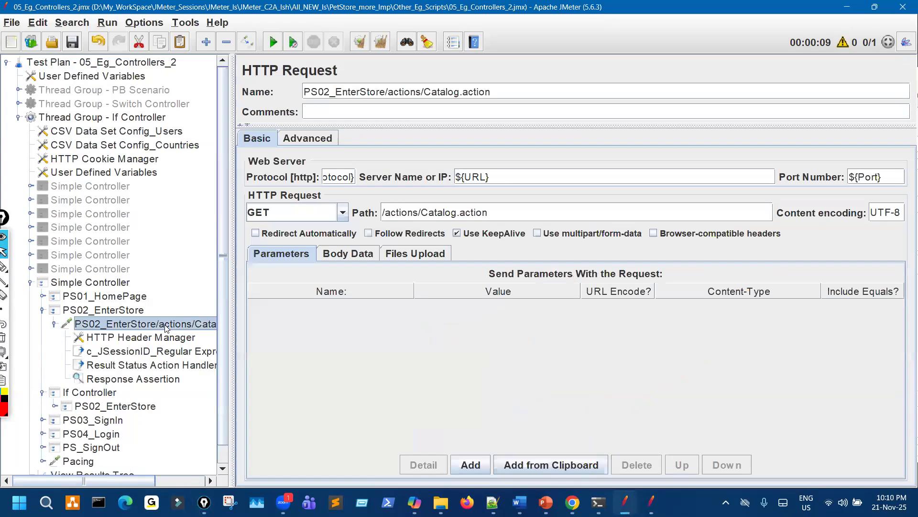
key(ctrl+v)
click(171, 393)
drag(184, 365, 185, 362)
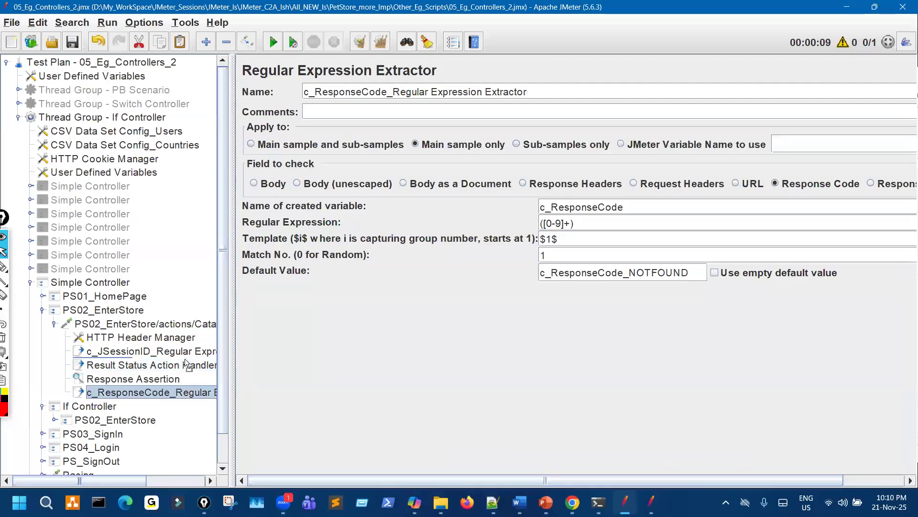
- Compare with the z_PetStore_Imp script's PS02_EnterStore request, and disable the Result Status Action Handler in the PetStore_more_Imp script
click(652, 501)
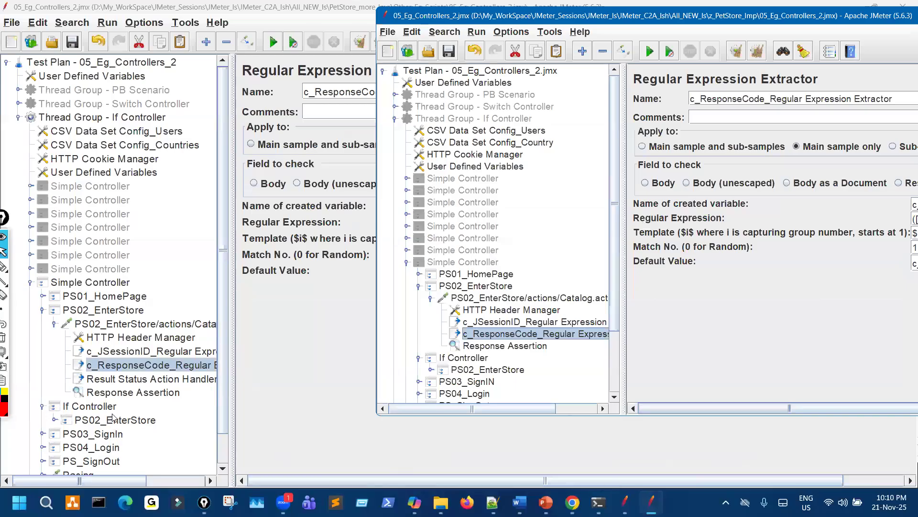
click(137, 379)
key(ctrl+t)
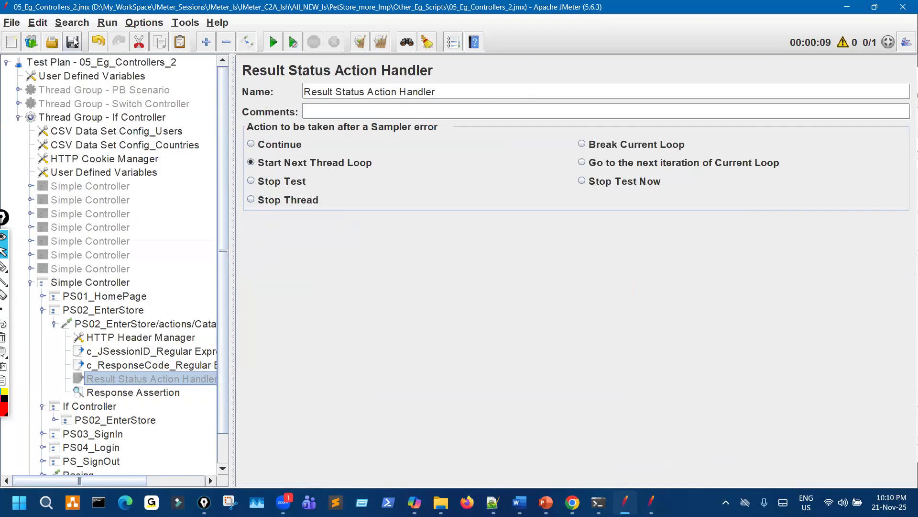
- Check the regular expression in the c_ResponseCode extractor and copy its variable name, c_ResponseCode
key(Up)
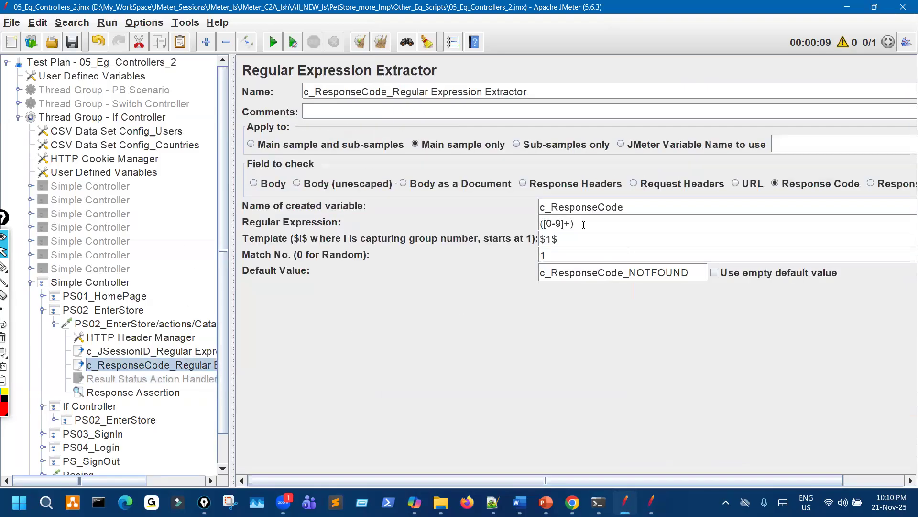
drag(570, 224, 532, 225)
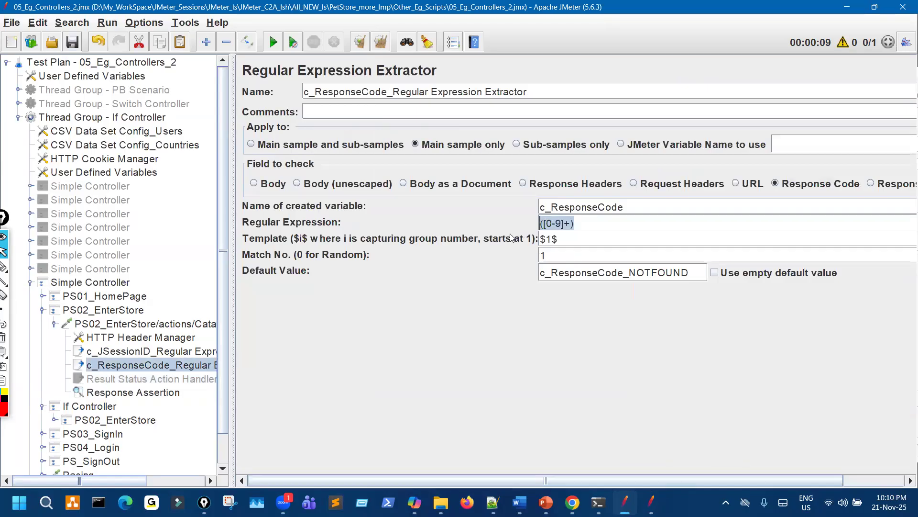
drag(624, 207, 559, 207)
drag(629, 211, 536, 209)
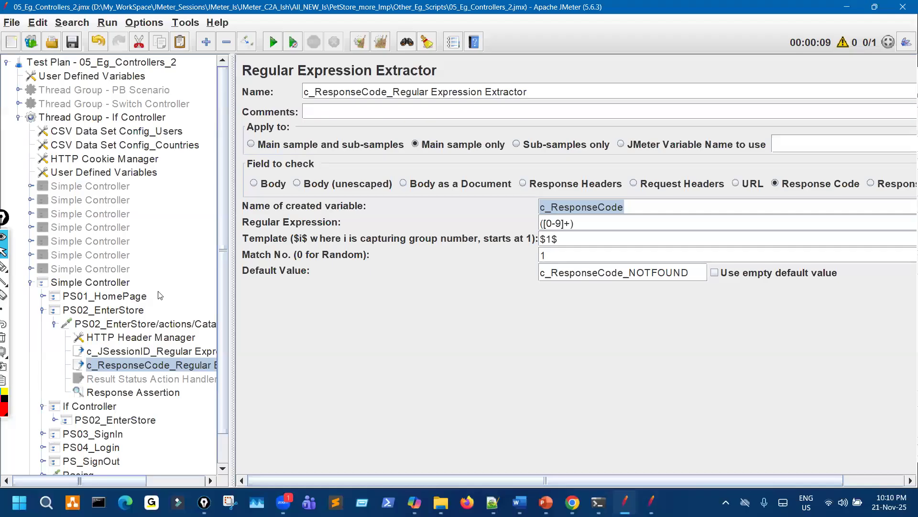
scroll(153, 315, down, 1)
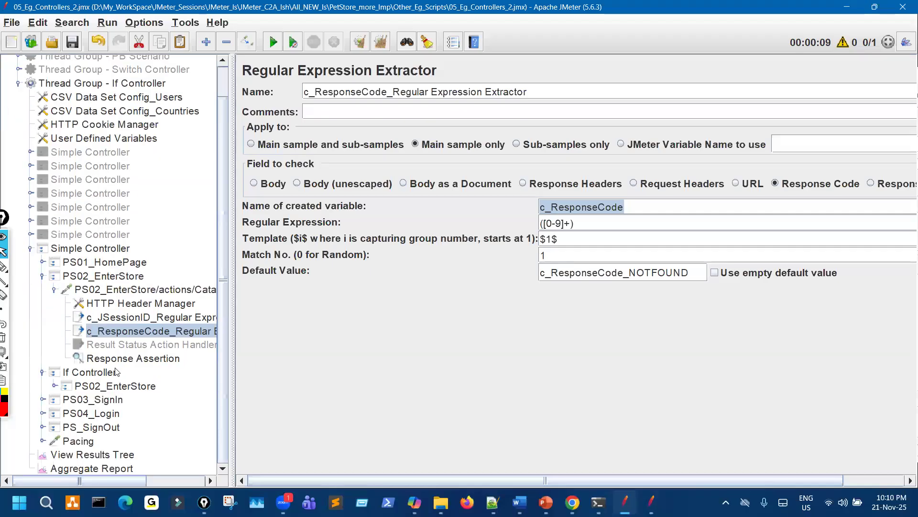
click(91, 372)
click(485, 170)
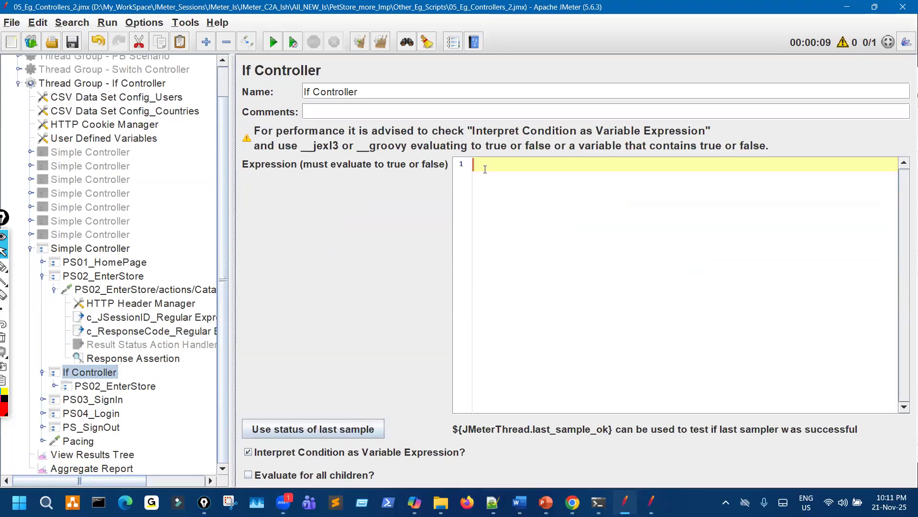
click(151, 331)
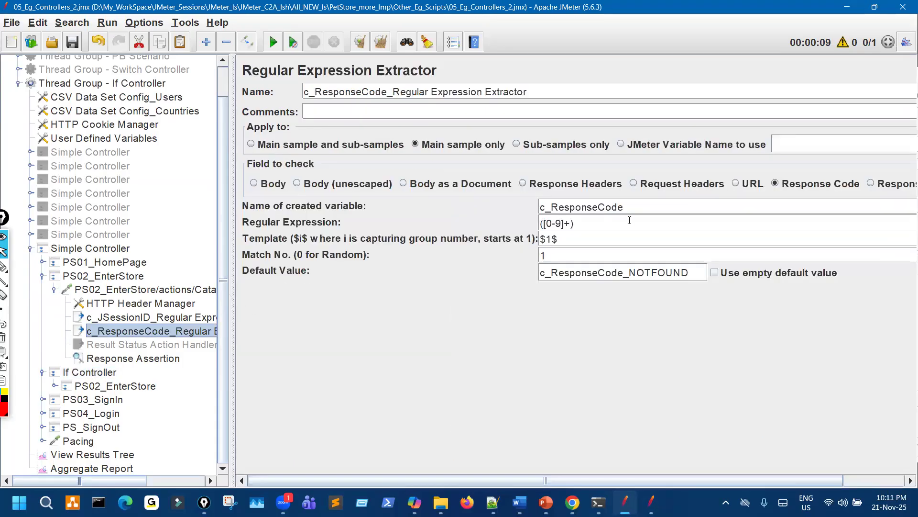
double_click(545, 209)
key(ctrl+c)
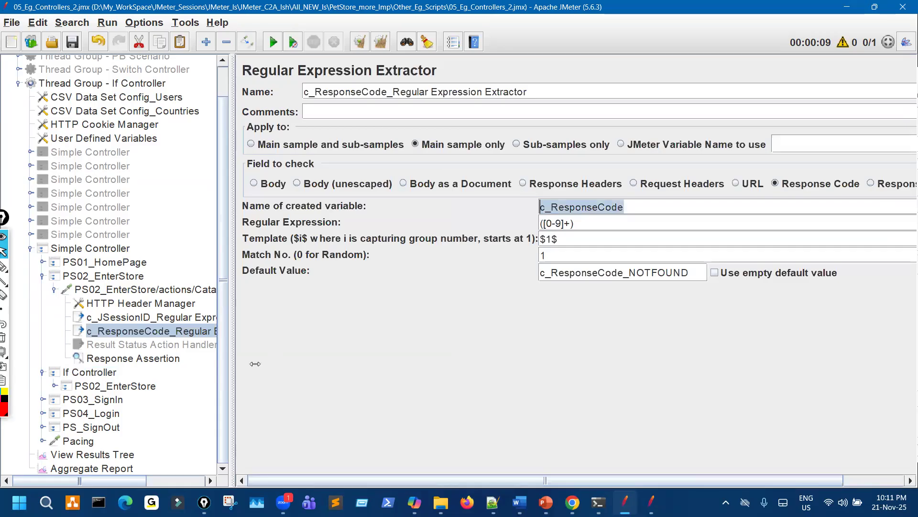
- Set the If Controller's expression to ${c_ResponseCode} != 200
click(108, 374)
click(517, 174)
text(${)
key(ctrl+v)
text(})
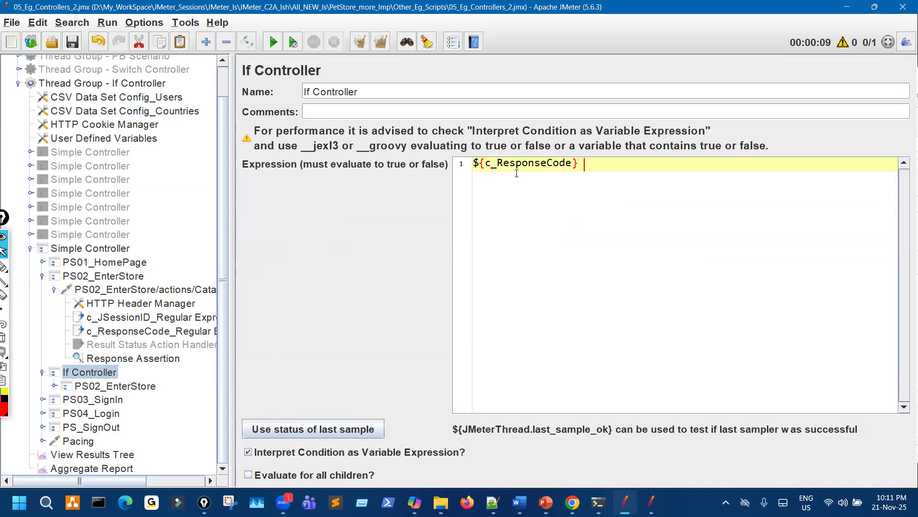
text( == )
text(200)
click(590, 163)
key(BackSpace)
text(!)
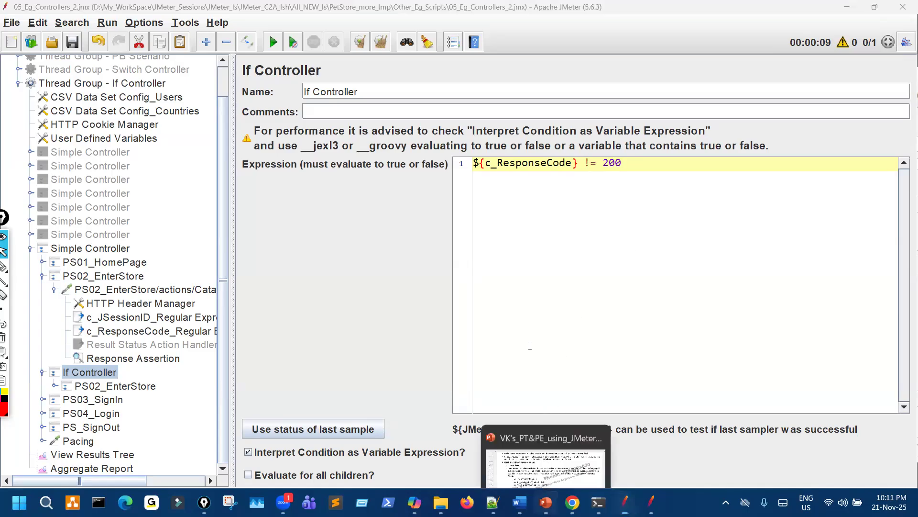
- Switch to the PowerPoint notes, review the If Controller comparison rules and the != example, and return to JMeter
click(547, 500)
scroll(530, 343, up, 5)
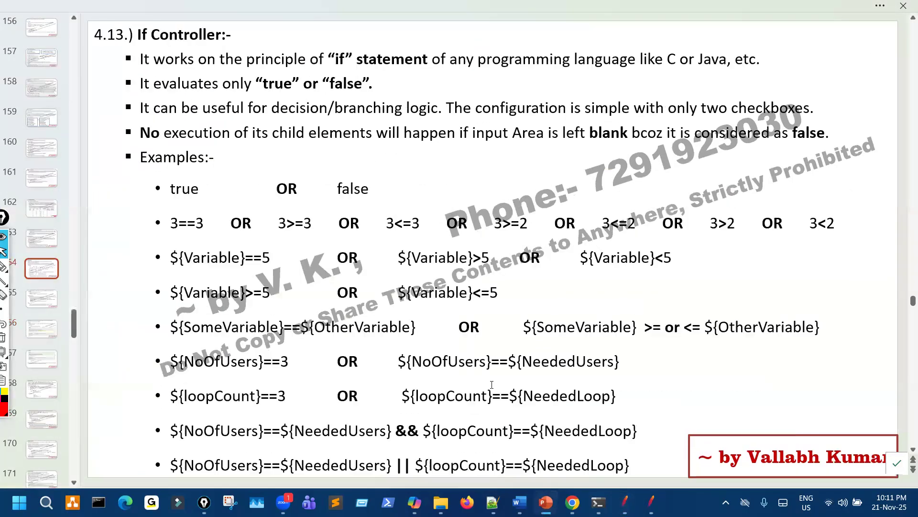
scroll(511, 307, down, 1)
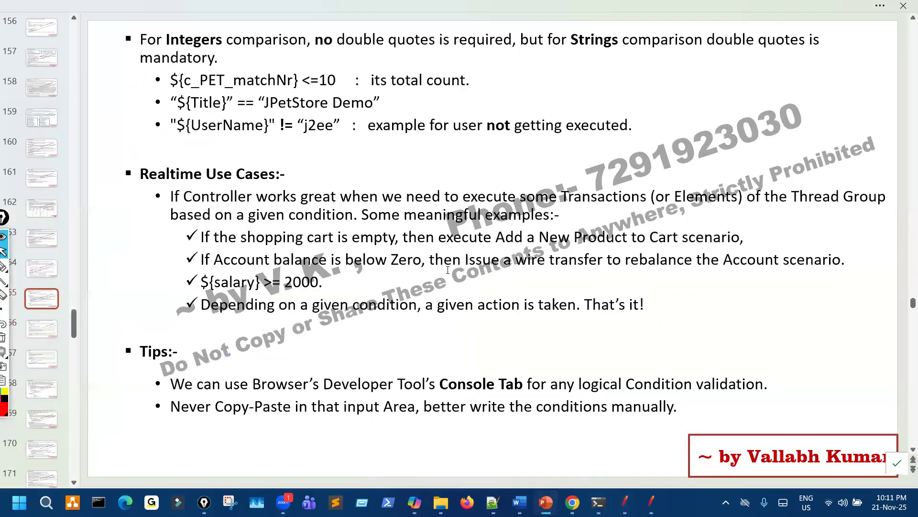
double_click(282, 125)
scroll(578, 260, down, 3)
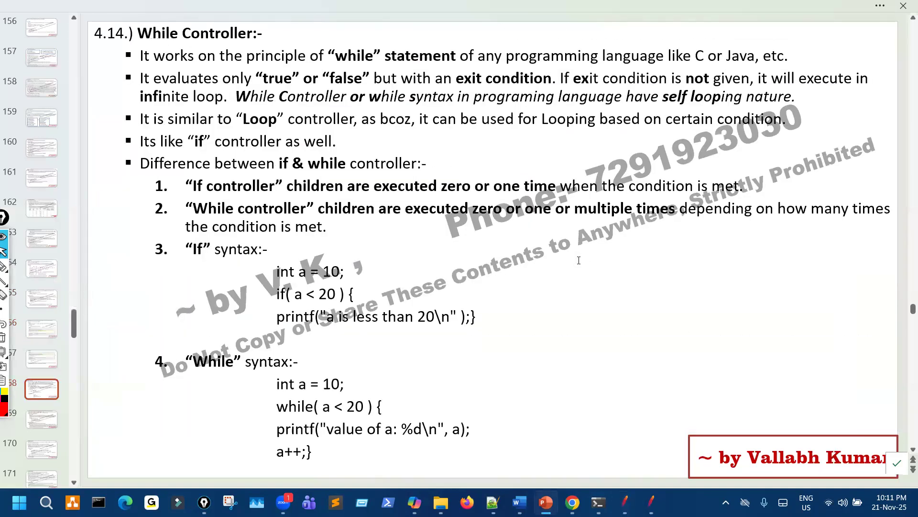
scroll(579, 260, down, 1)
click(625, 501)
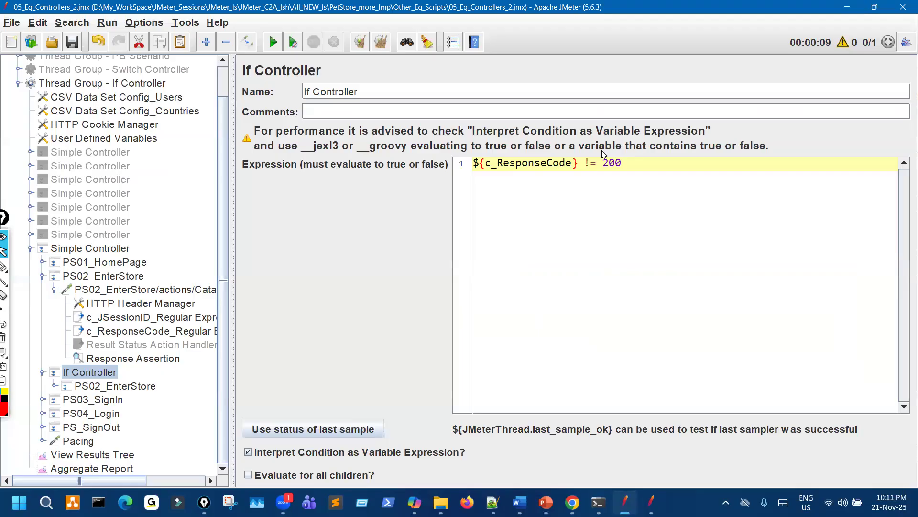
- Highlight 200 in the condition, widen the test plan tree, and open the PS02_EnterStore transaction inside the If Controller
double_click(604, 164)
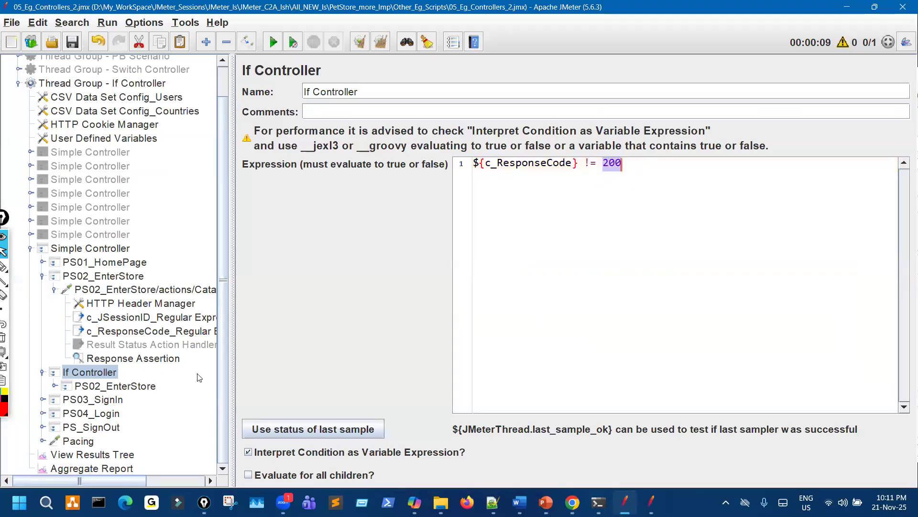
drag(257, 252, 259, 254)
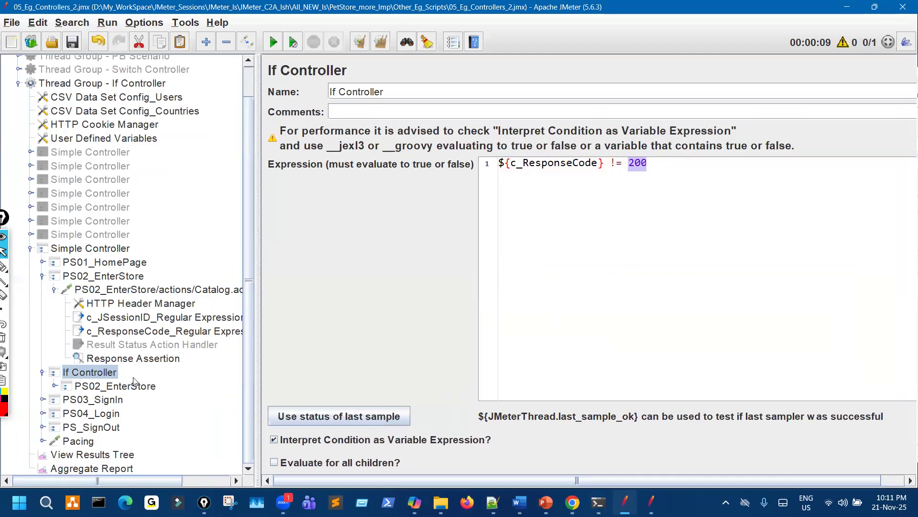
click(111, 386)
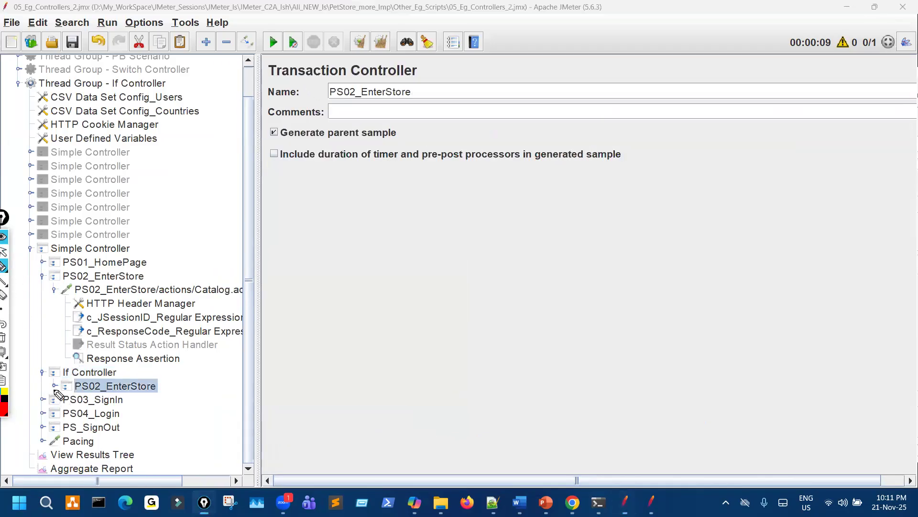
- Circle the nested PS02_EnterStore on screen, draw an arrow to it from the original request, and clear the markings
mouse_move(55, 381)
mouse_down()
mouse_move(57, 391)
mouse_move(59, 384)
mouse_up()
mouse_move(102, 289)
mouse_down()
mouse_move(112, 358)
mouse_move(92, 378)
mouse_up()
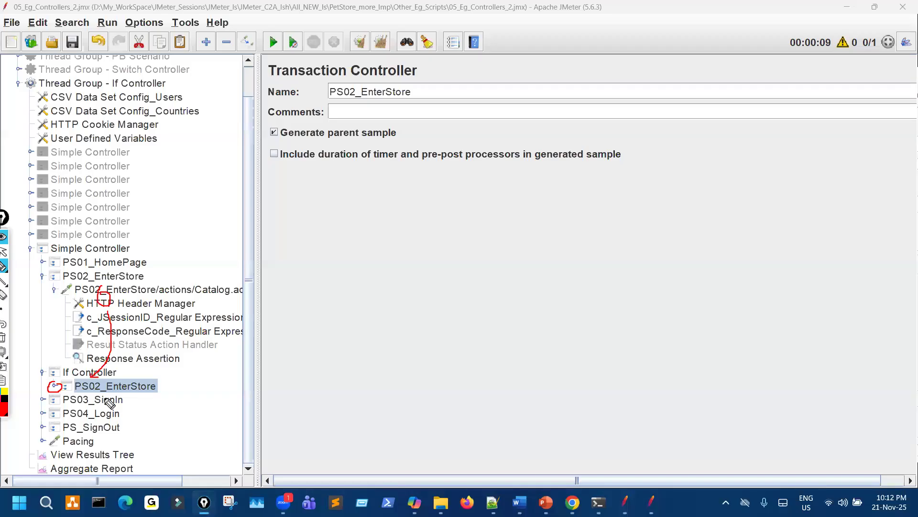
key(ctrl+shift+7)
drag(181, 245, 183, 280)
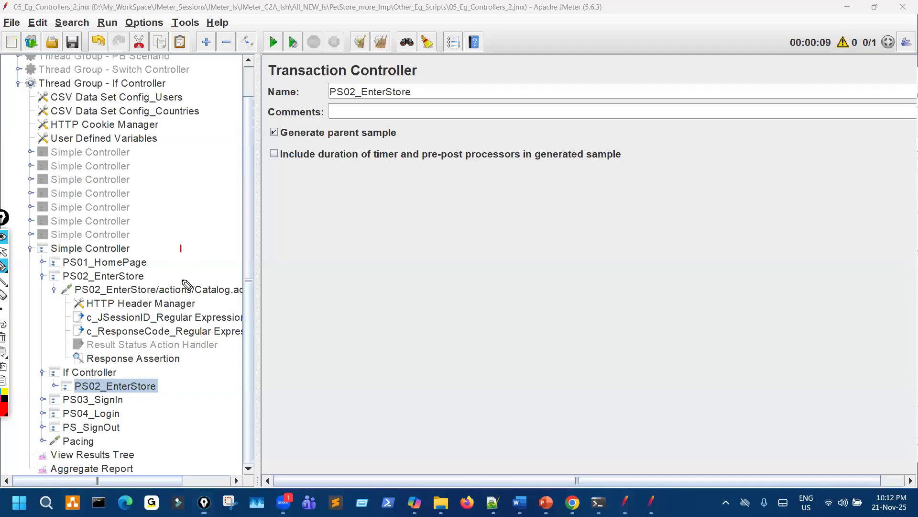
- Open View Results Tree and mark the PS02_EnterStore child request and its response code on screen
key(ctrl+shift+2)
click(93, 454)
key(ctrl+shift+3)
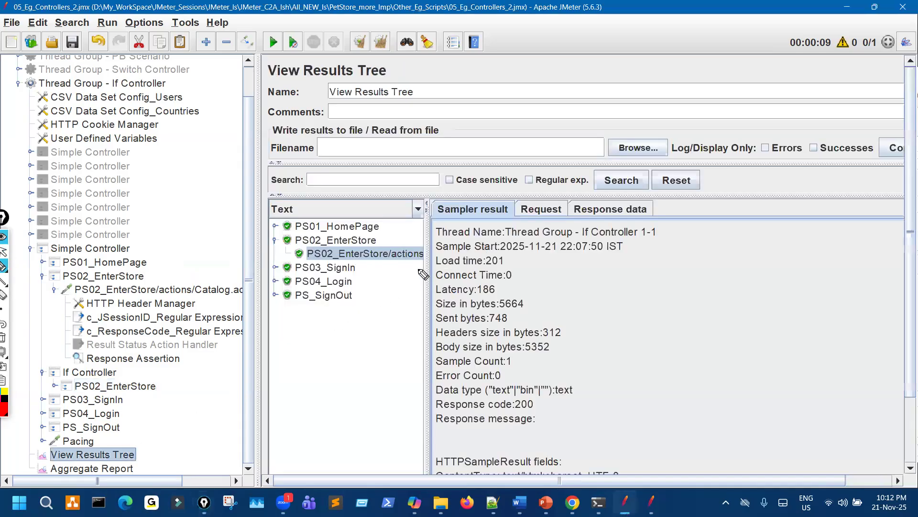
drag(418, 270, 497, 262)
mouse_move(536, 401)
mouse_down()
mouse_move(525, 396)
mouse_move(550, 406)
mouse_move(526, 397)
mouse_up()
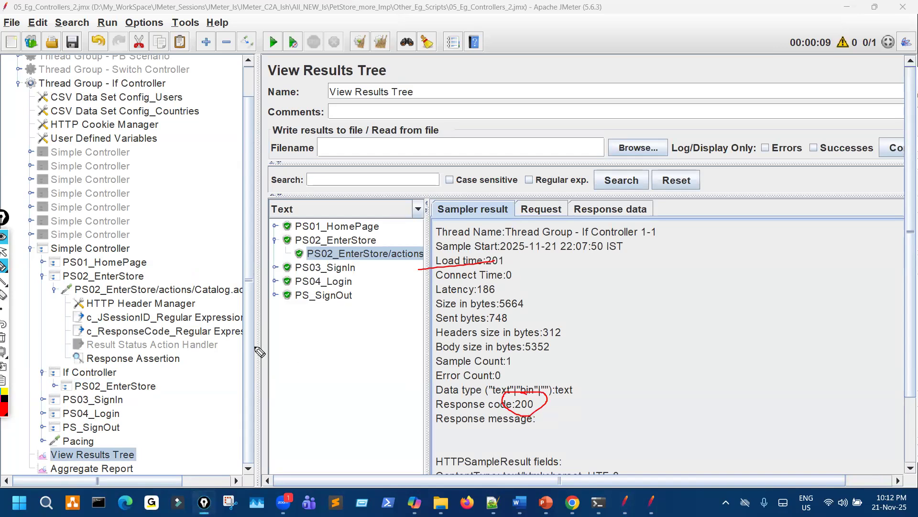
- Circle the created variable in the c_ResponseCode extractor, draw an arrow to the If Controller, and underline its condition
click(207, 332)
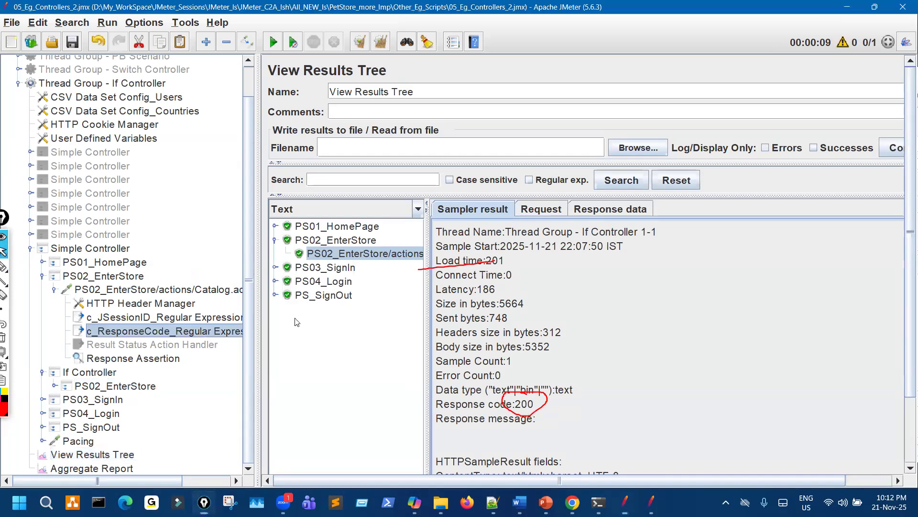
drag(608, 194, 612, 191)
mouse_move(118, 337)
mouse_down()
mouse_move(109, 368)
mouse_move(117, 365)
mouse_up()
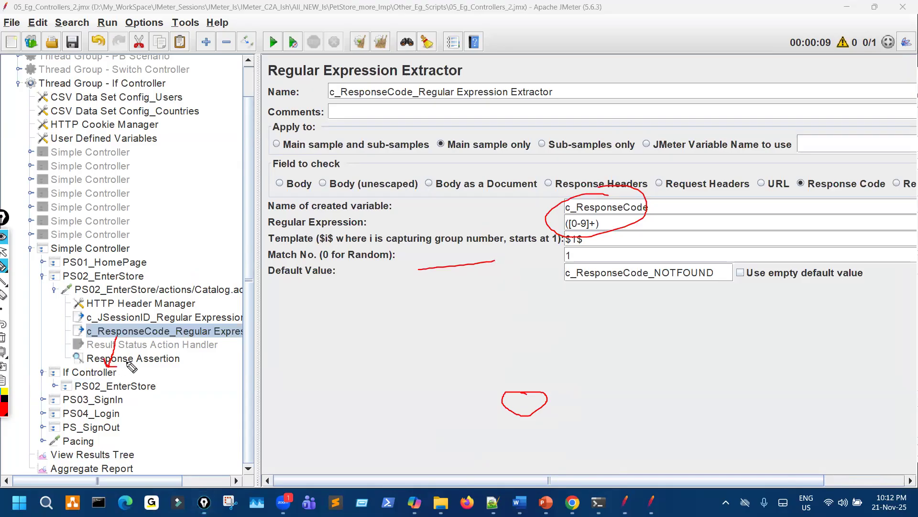
click(115, 373)
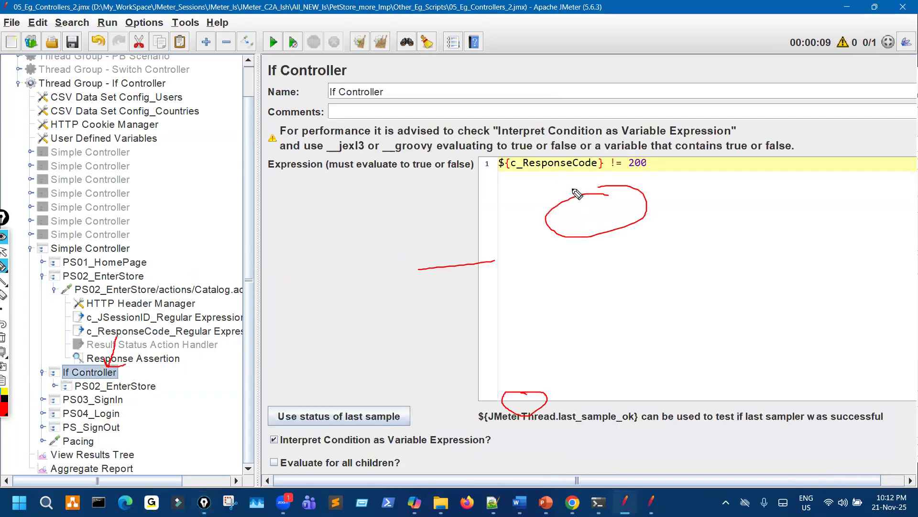
drag(561, 182, 664, 182)
drag(595, 193, 670, 189)
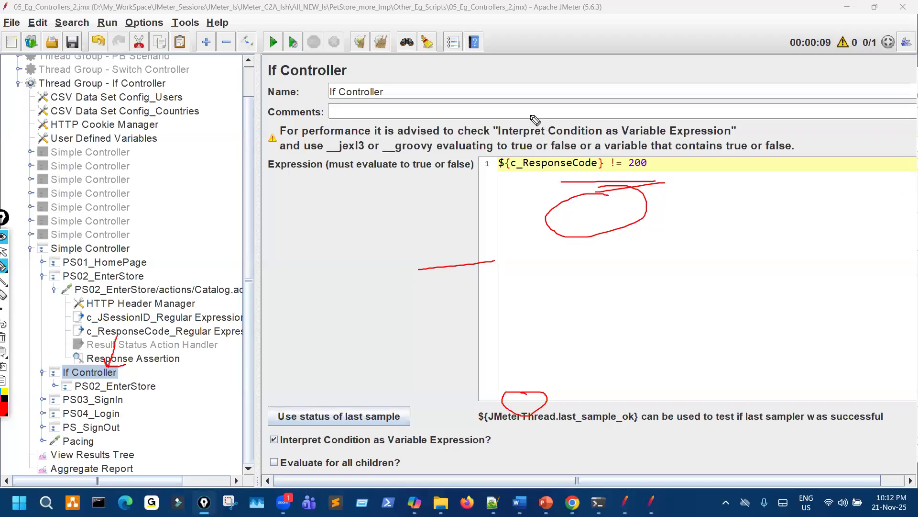
- Write the evaluated condition "200 != 200" and the note "False" on screen above the If Controller's expression
mouse_move(533, 111)
mouse_down()
mouse_move(549, 122)
mouse_move(558, 108)
mouse_move(582, 111)
mouse_move(574, 103)
mouse_move(607, 122)
mouse_move(623, 109)
mouse_up()
mouse_move(634, 99)
mouse_down()
mouse_move(648, 107)
mouse_move(657, 87)
mouse_up()
mouse_move(578, 127)
mouse_down()
mouse_move(766, 101)
mouse_move(756, 141)
mouse_move(760, 126)
mouse_move(782, 126)
mouse_up()
mouse_move(803, 109)
mouse_down()
mouse_move(795, 117)
mouse_move(819, 112)
mouse_up()
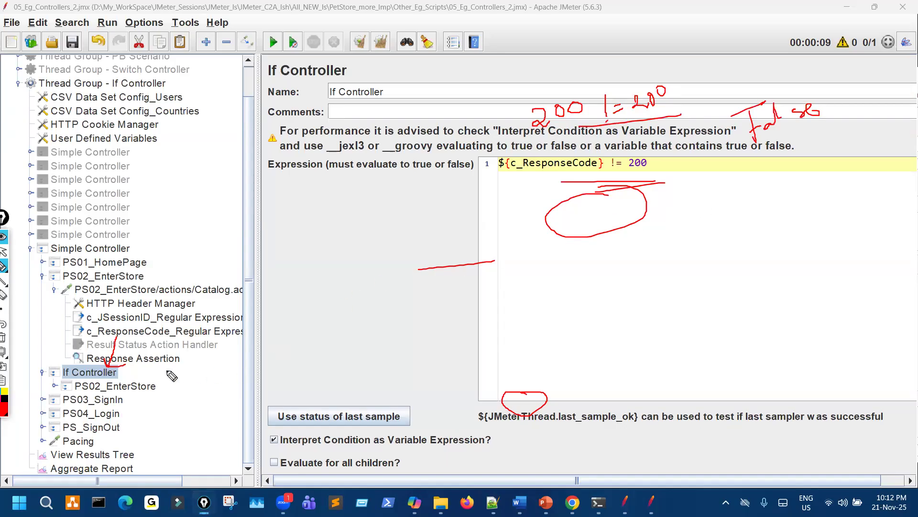
- Cross out the nested PS02_EnterStore on screen and draw arrows showing the flow continuing to PS03_SignIn and the following transactions
mouse_move(121, 381)
mouse_down()
mouse_move(140, 391)
mouse_move(124, 390)
mouse_up()
mouse_move(167, 301)
mouse_down()
mouse_move(304, 304)
mouse_move(299, 314)
mouse_up()
mouse_move(191, 328)
mouse_down()
mouse_move(196, 369)
mouse_move(155, 399)
mouse_move(129, 402)
mouse_move(132, 425)
mouse_up()
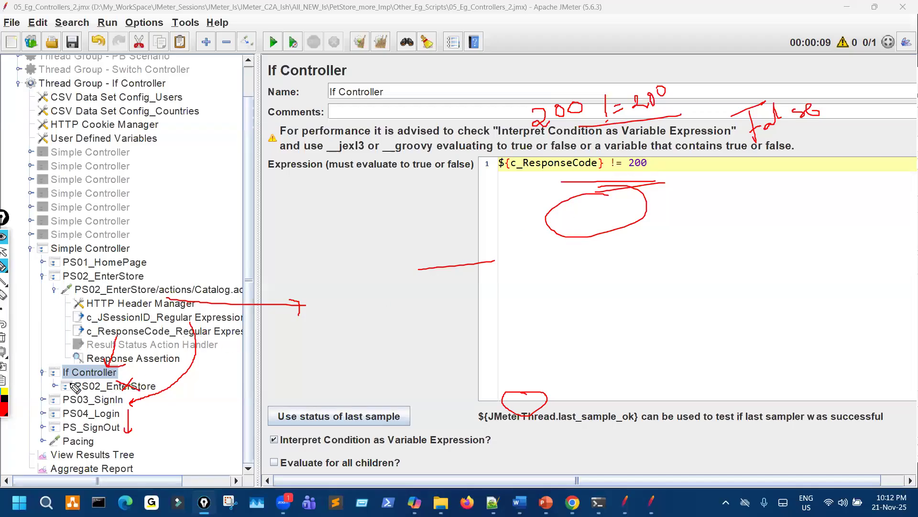
mouse_move(53, 381)
mouse_down()
mouse_move(69, 390)
mouse_move(56, 391)
mouse_up()
mouse_move(143, 407)
mouse_down()
mouse_move(162, 405)
mouse_move(144, 425)
mouse_up()
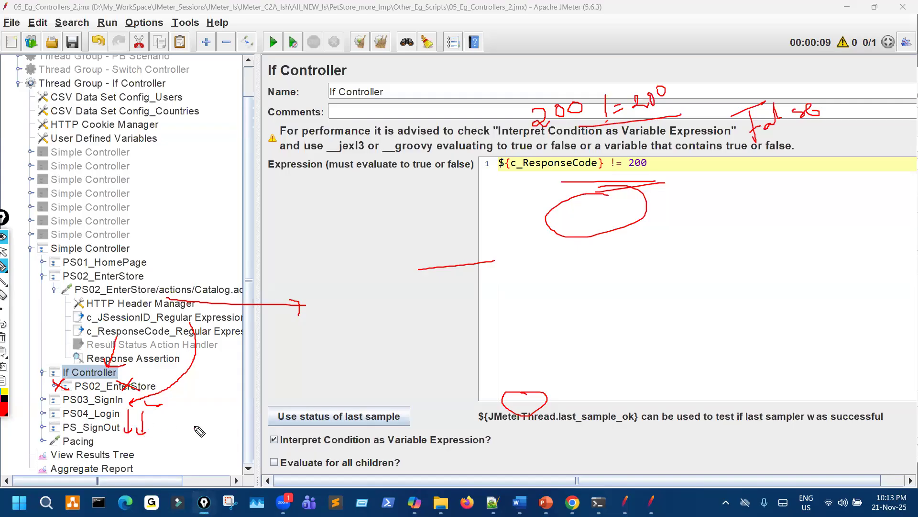
- Clear the annotations, open View Results Tree, and strike out the response code on screen with "500" written beside it
key(ctrl+shift+7)
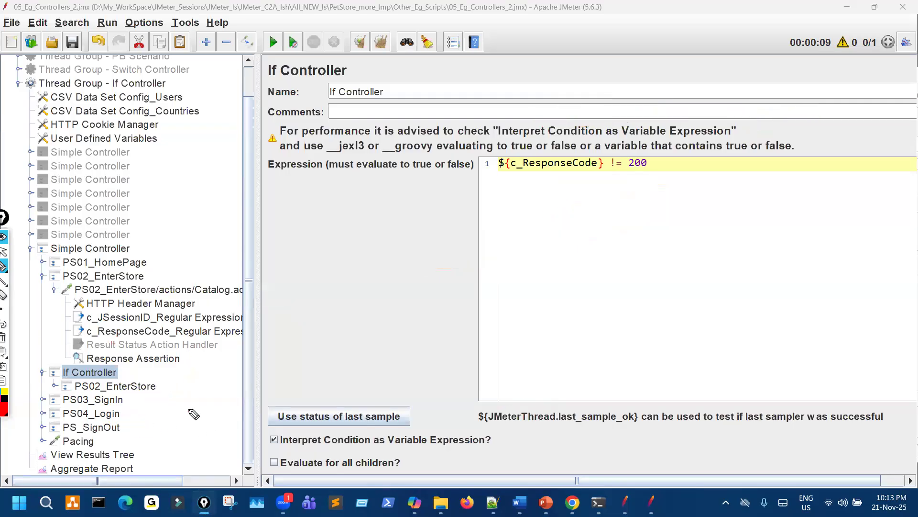
key(ctrl+shift+2)
click(116, 456)
key(ctrl+shift+3)
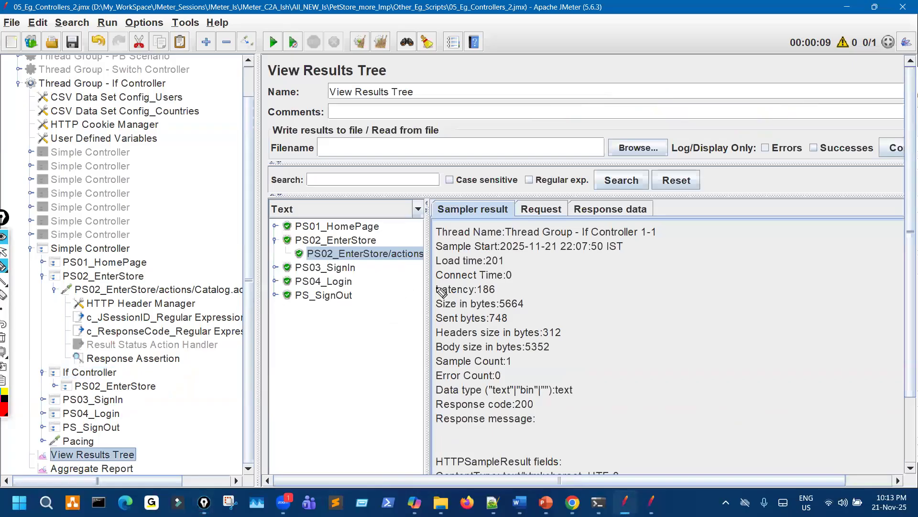
mouse_move(526, 403)
mouse_down()
mouse_move(617, 386)
mouse_move(607, 410)
mouse_move(588, 416)
mouse_up()
drag(632, 388, 630, 390)
mouse_move(629, 373)
mouse_down()
mouse_move(644, 369)
mouse_move(646, 383)
mouse_up()
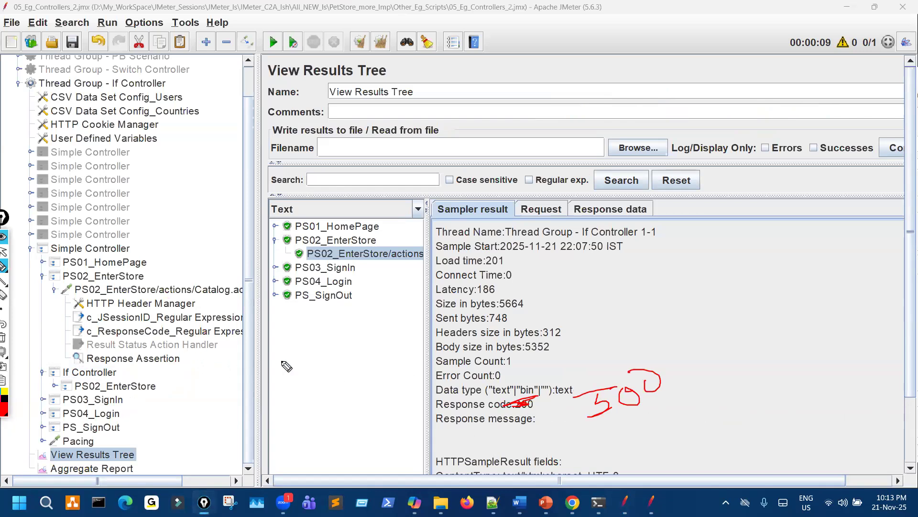
- Underline the created variable in the c_ResponseCode extractor and the expression in the If Controller on screen
click(184, 331)
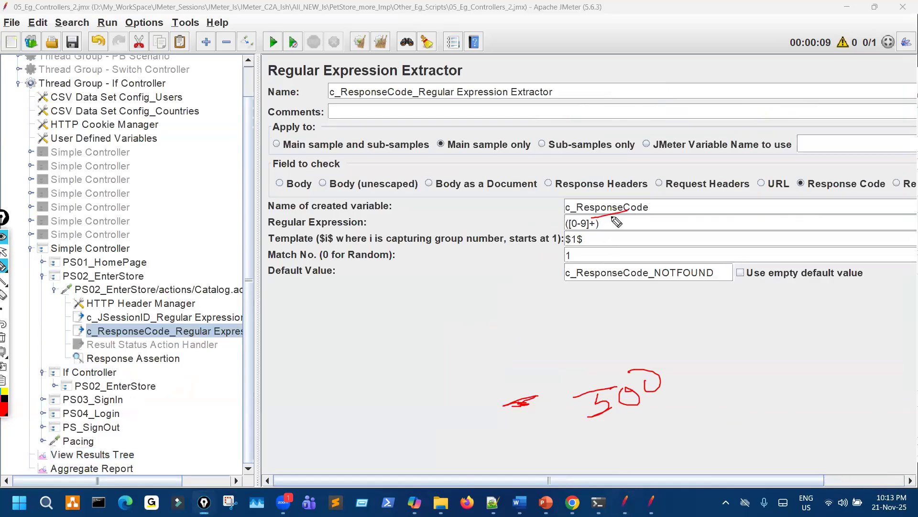
key(ctrl+shift+2)
click(102, 374)
key(ctrl+shift+3)
drag(563, 184, 614, 184)
drag(577, 204, 612, 200)
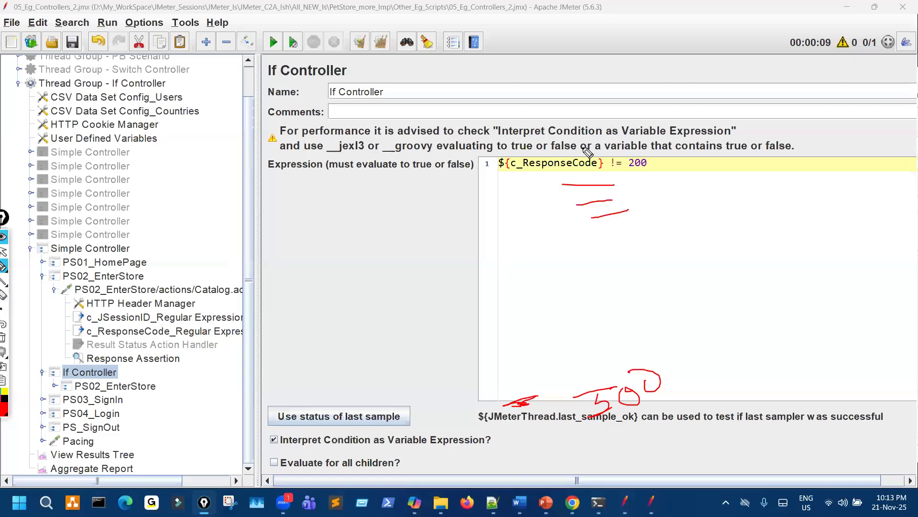
- Write the evaluated condition "500 != 200" above the If Controller's expression and note "True" beside the expression
drag(572, 96, 557, 143)
mouse_move(604, 112)
mouse_down()
mouse_move(593, 126)
mouse_move(608, 106)
mouse_up()
mouse_move(650, 95)
mouse_down()
mouse_move(660, 98)
mouse_move(643, 92)
mouse_move(673, 102)
mouse_move(710, 92)
mouse_up()
click(674, 115)
mouse_move(696, 101)
mouse_down()
mouse_move(723, 99)
mouse_move(749, 77)
mouse_move(770, 101)
mouse_move(795, 75)
mouse_move(790, 82)
mouse_up()
drag(641, 130, 802, 108)
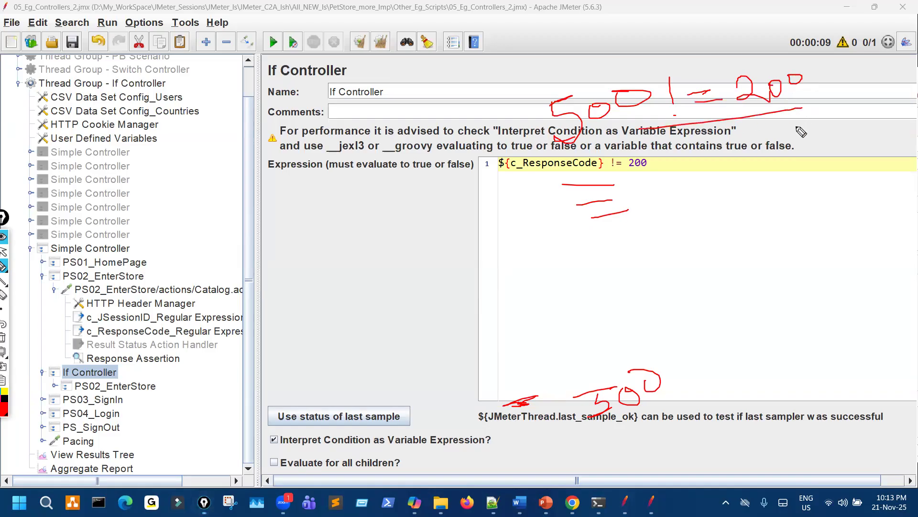
mouse_move(721, 218)
mouse_down()
mouse_move(762, 202)
mouse_move(757, 234)
mouse_move(771, 216)
mouse_move(817, 215)
mouse_up()
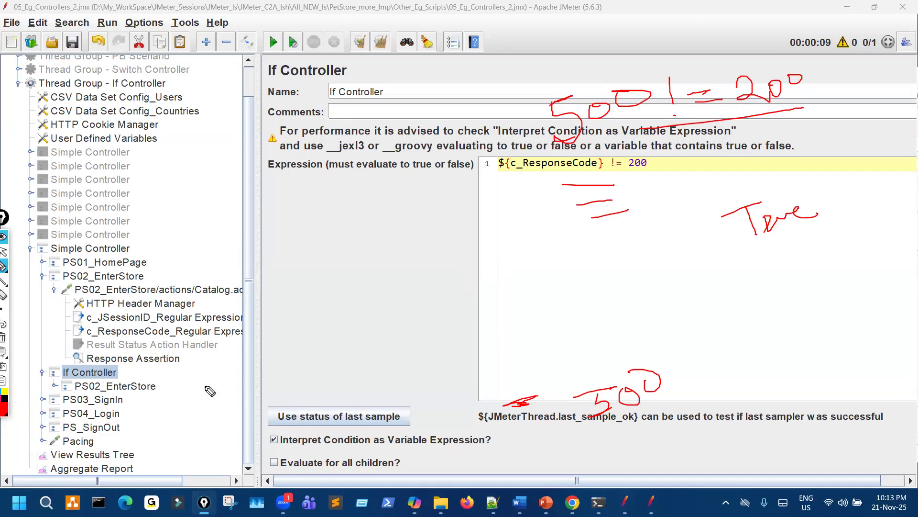
- Circle the nested PS02_EnterStore, cross-mark the original PS02_EnterStore request, and clear the annotations
mouse_move(136, 388)
mouse_down()
mouse_move(124, 397)
mouse_move(149, 393)
mouse_move(136, 378)
mouse_up()
drag(159, 285, 187, 280)
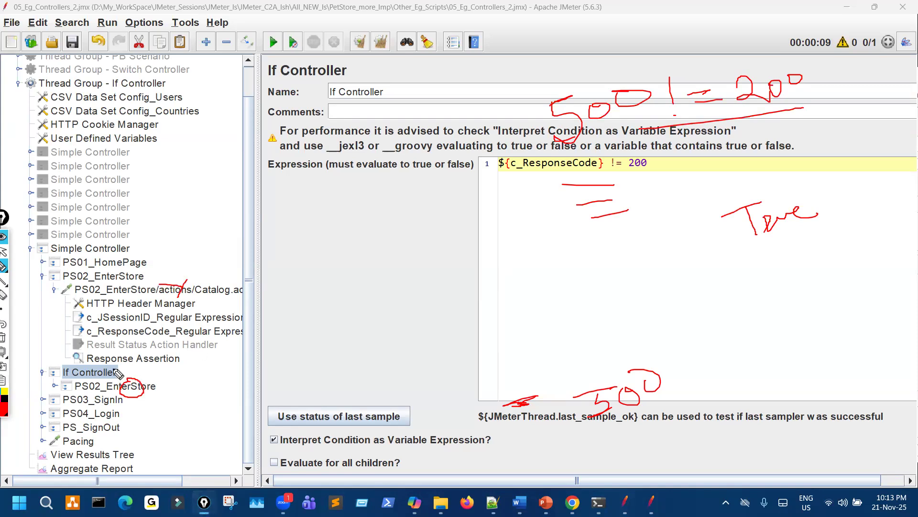
drag(114, 373, 182, 382)
key(ctrl+shift+7)
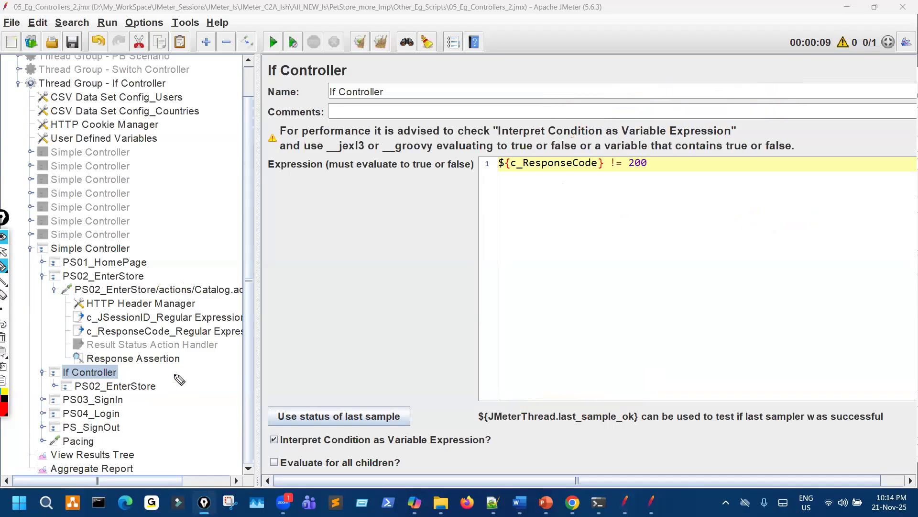
- Open View Results Tree, circle the PS02_EnterStore child request on screen, and scribble over the transactions that follow it
key(ctrl+shift+1)
click(92, 455)
key(ctrl+shift+2)
mouse_move(322, 311)
mouse_down()
mouse_move(406, 312)
mouse_move(395, 327)
mouse_up()
mouse_move(341, 266)
mouse_down()
mouse_move(337, 301)
mouse_move(330, 280)
mouse_move(345, 302)
mouse_up()
mouse_move(375, 247)
mouse_down()
mouse_move(397, 249)
mouse_move(396, 258)
mouse_move(378, 241)
mouse_up()
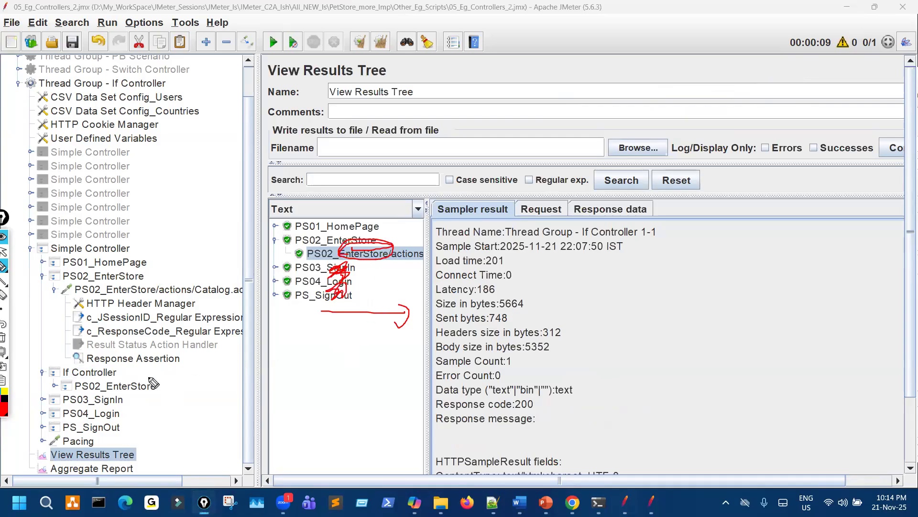
- Underline the nested PS02_EnterStore, circle the response code, and draw a downward arrow from PS03_SignIn on screen
drag(133, 389, 195, 390)
drag(455, 318, 471, 321)
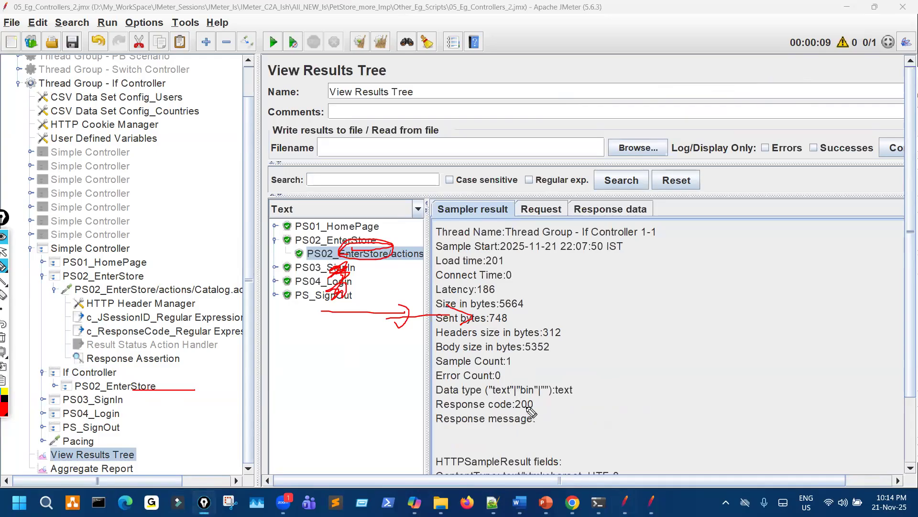
mouse_move(530, 401)
mouse_down()
mouse_move(500, 413)
mouse_move(550, 402)
mouse_move(532, 393)
mouse_up()
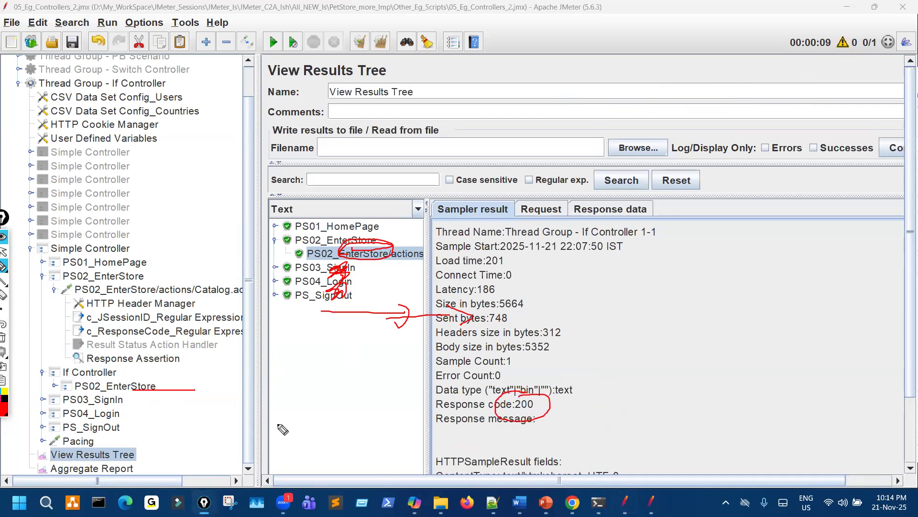
drag(126, 404, 129, 428)
- Strike out the circled response code and write "500" above it on screen
drag(505, 413, 535, 406)
drag(550, 357, 566, 352)
mouse_move(555, 358)
mouse_down()
mouse_move(563, 379)
mouse_move(598, 337)
mouse_move(554, 396)
mouse_up()
drag(616, 352, 634, 343)
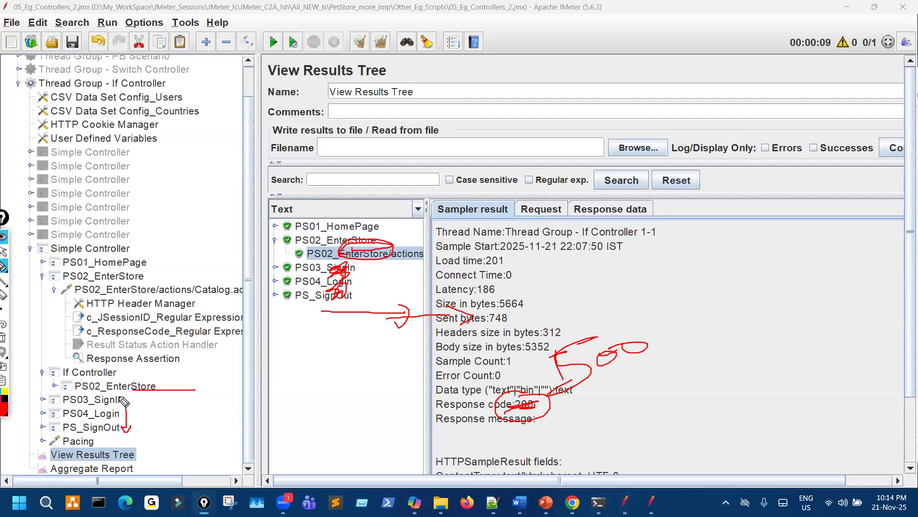
- Sketch the flow around the nested PS02_EnterStore and PS03_SignIn, then erase all annotations
mouse_move(148, 398)
mouse_down()
mouse_move(182, 426)
mouse_move(220, 426)
mouse_move(110, 376)
mouse_move(159, 378)
mouse_up()
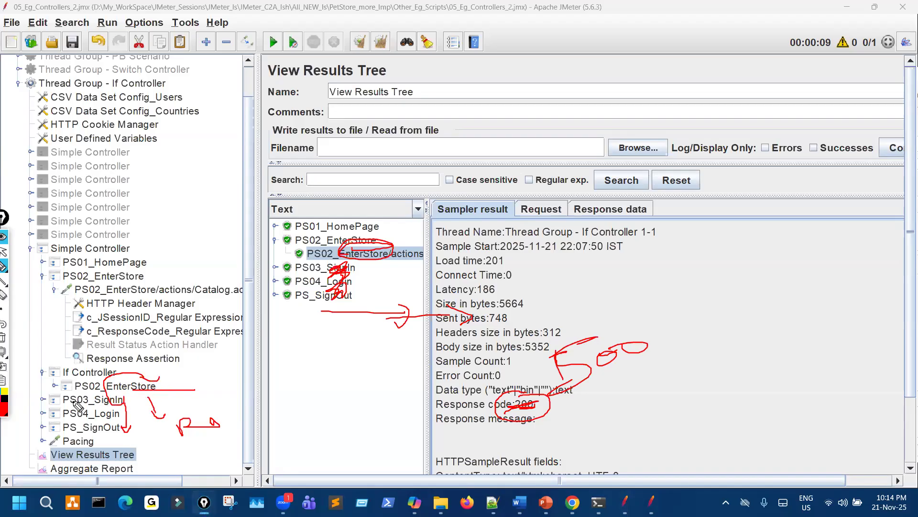
drag(67, 388, 72, 382)
key(ctrl+shift+7)
key(ctrl+shift+2)
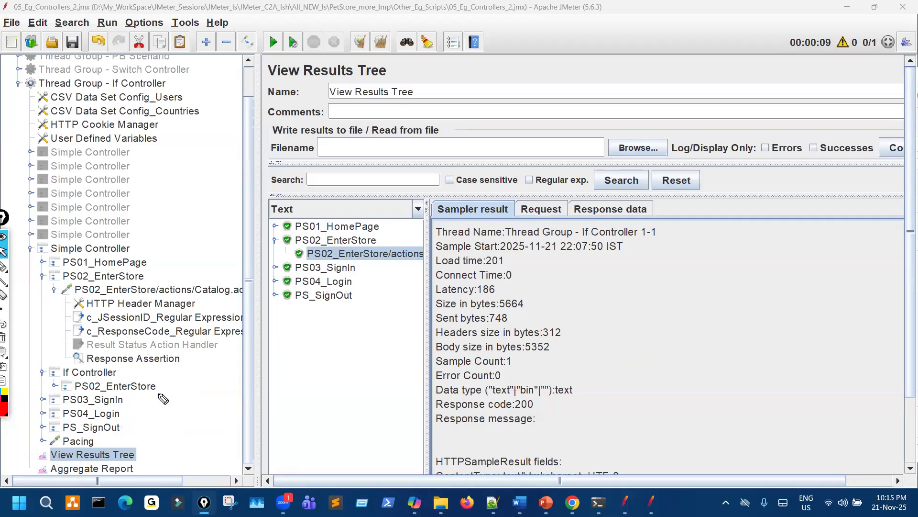
- Mark the nested PS02_EnterStore, draw an arrow and lines across the results area, and clear the annotations
mouse_move(134, 383)
mouse_down()
mouse_move(146, 407)
mouse_move(132, 413)
mouse_up()
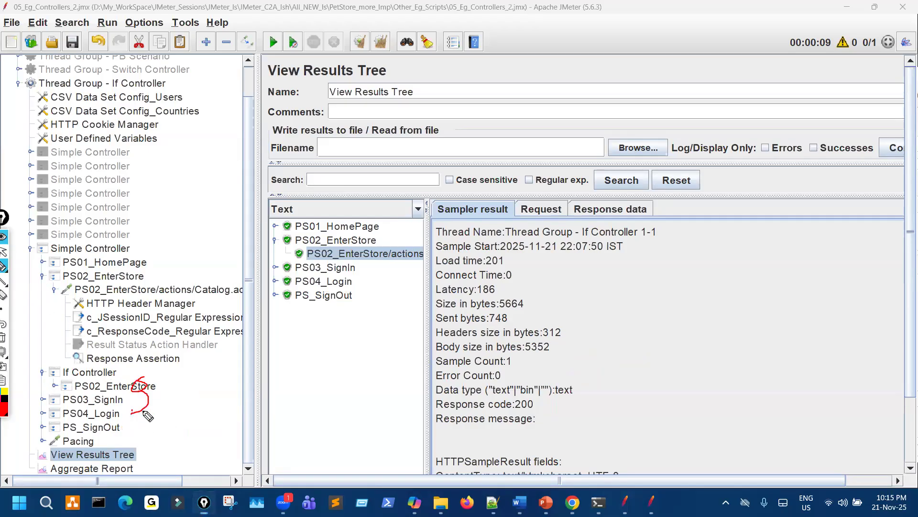
drag(35, 392, 48, 393)
drag(120, 393, 86, 400)
mouse_move(331, 354)
mouse_down()
mouse_move(480, 350)
mouse_move(480, 368)
mouse_up()
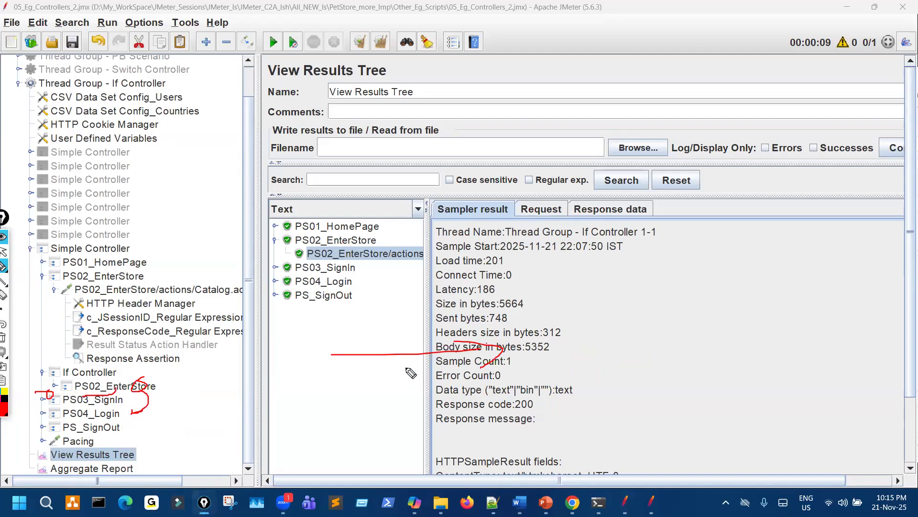
drag(374, 298, 472, 295)
drag(410, 330, 450, 323)
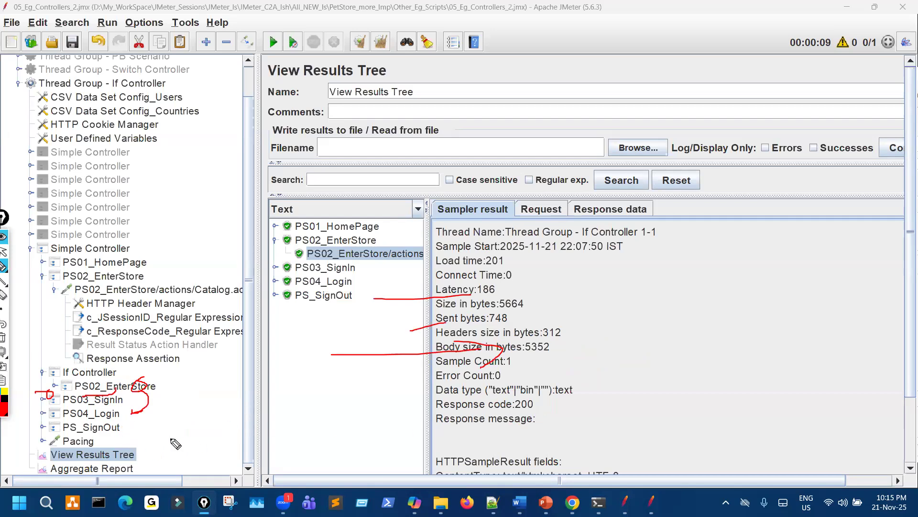
click(3, 337)
- Circle the If Controller with its nested PS02_EnterStore, sketch the flow toward the following transactions, and clear the annotations
key(ctrl+shift+3)
drag(63, 359, 74, 379)
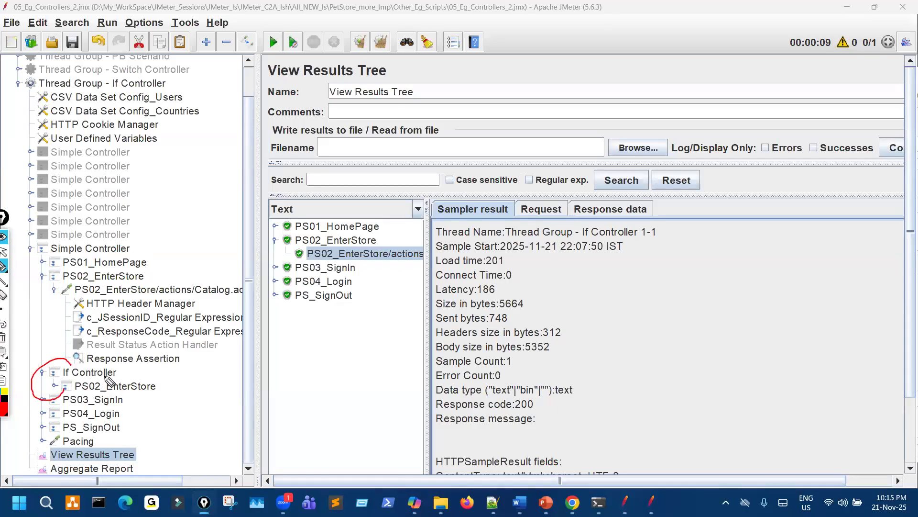
mouse_move(158, 371)
mouse_down()
mouse_move(144, 389)
mouse_move(145, 431)
mouse_up()
drag(151, 392, 181, 390)
drag(409, 328, 350, 327)
mouse_move(415, 317)
mouse_down()
mouse_move(435, 345)
mouse_move(453, 332)
mouse_up()
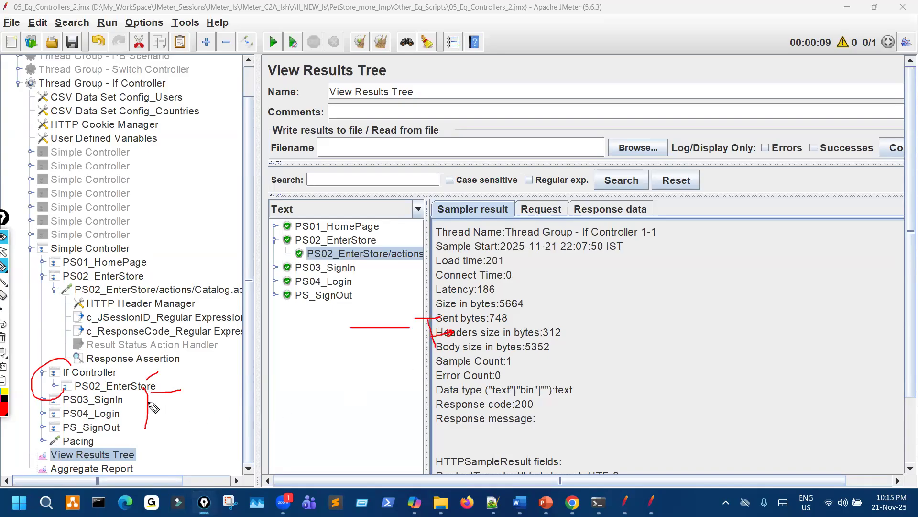
mouse_move(136, 397)
mouse_down()
mouse_move(137, 415)
mouse_move(127, 383)
mouse_move(66, 405)
mouse_move(137, 395)
mouse_move(102, 409)
mouse_move(110, 412)
mouse_up()
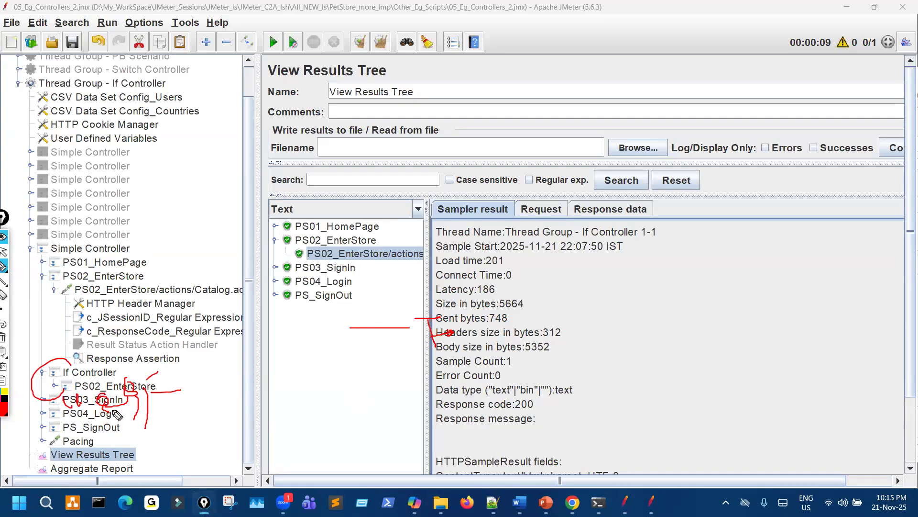
key(ctrl+shift+7)
key(ctrl+shift+2)
- Collapse and disable the last Simple Controller in the If Controller thread group
click(42, 275)
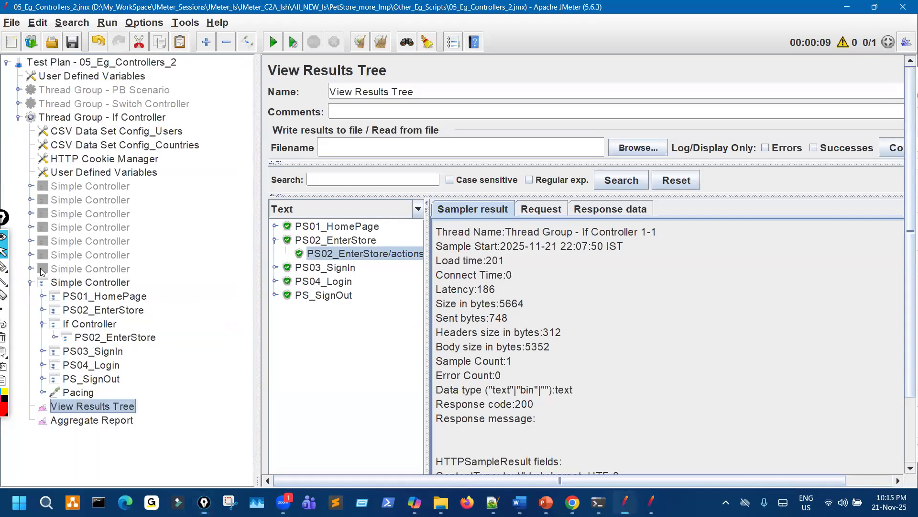
click(28, 283)
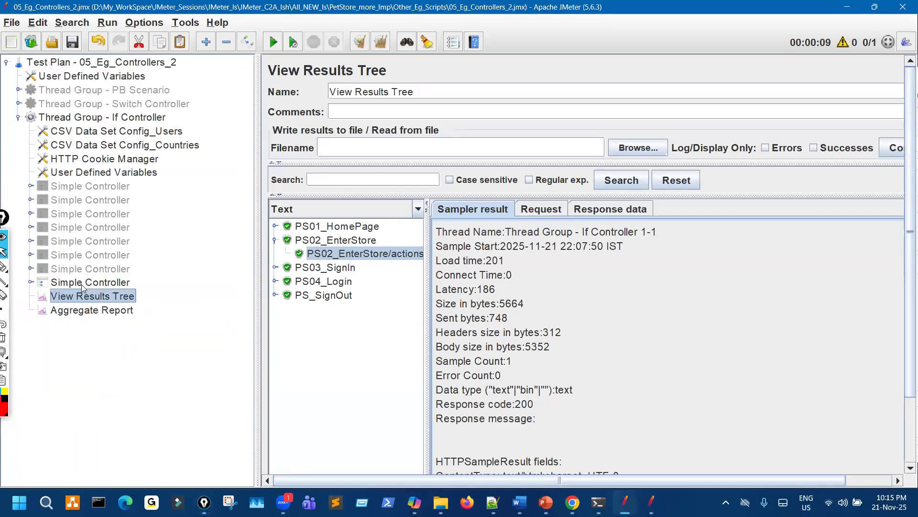
click(81, 283)
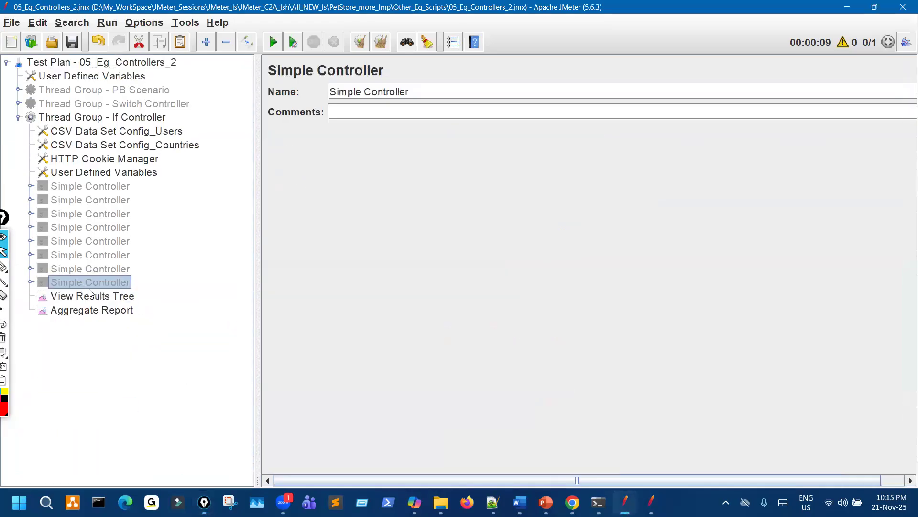
- Duplicate the collapsed "Thread Group - If Controller" and disable the original
click(18, 117)
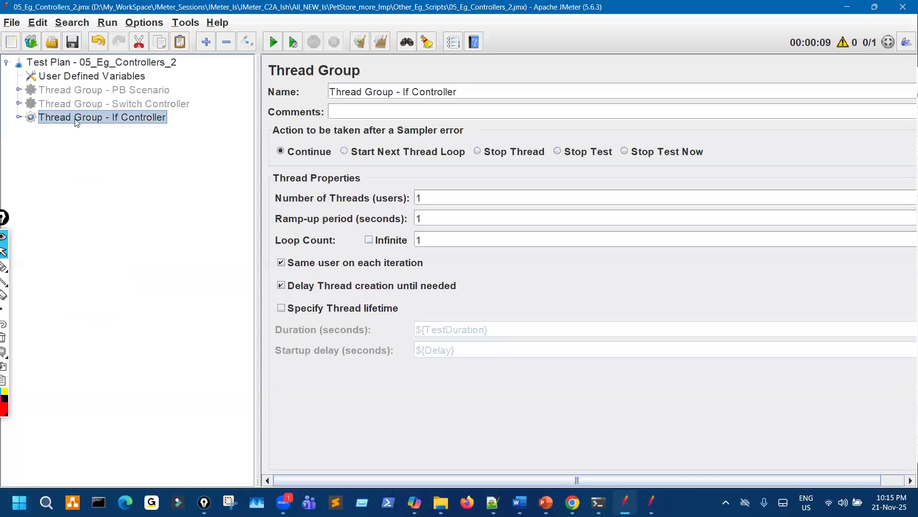
click(130, 63)
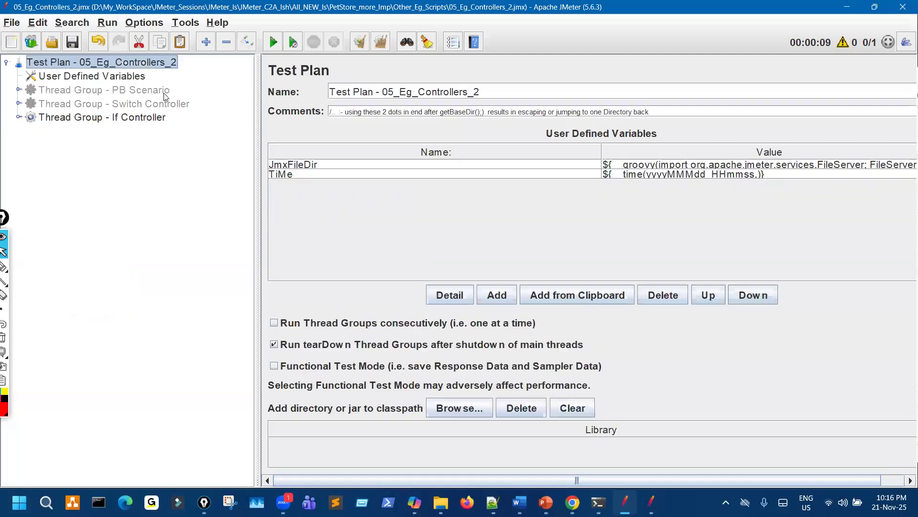
click(137, 123)
key(ctrl+shift+c)
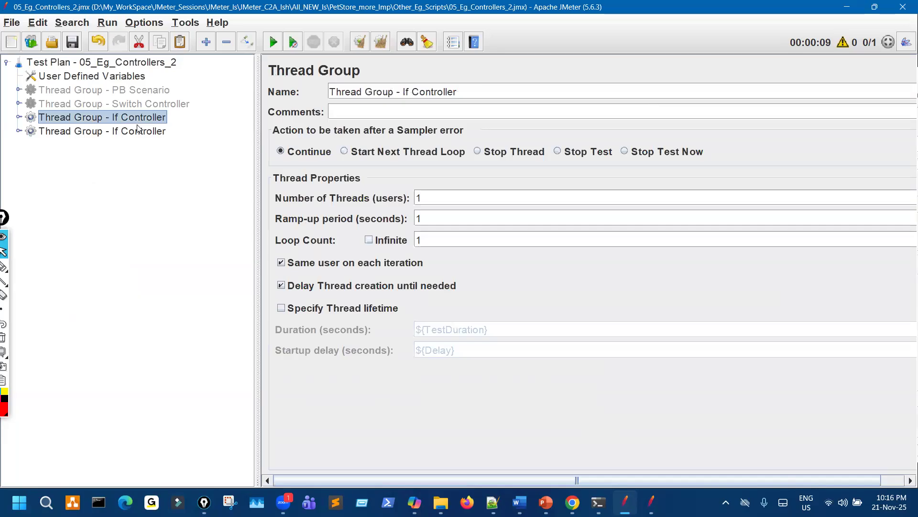
key(ctrl+t)
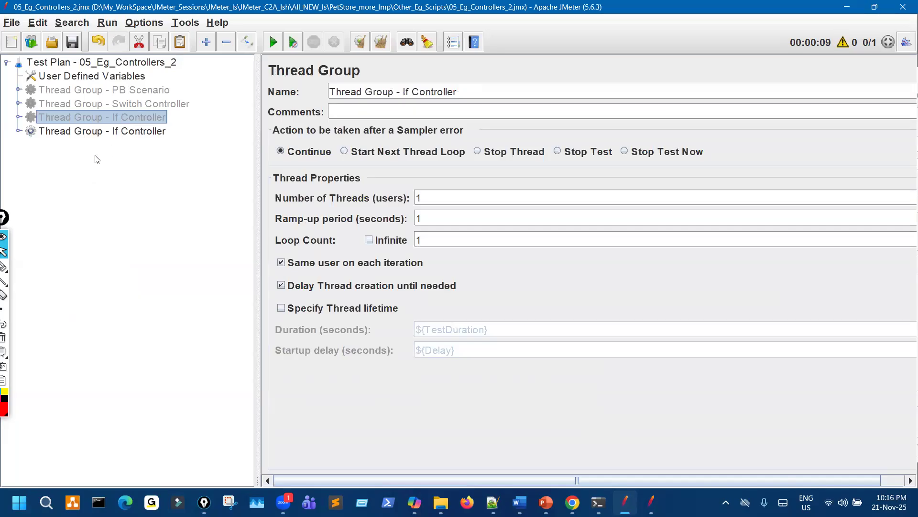
- Enable the last Simple Controller in the duplicated thread group and expand it to show its transactions
click(19, 131)
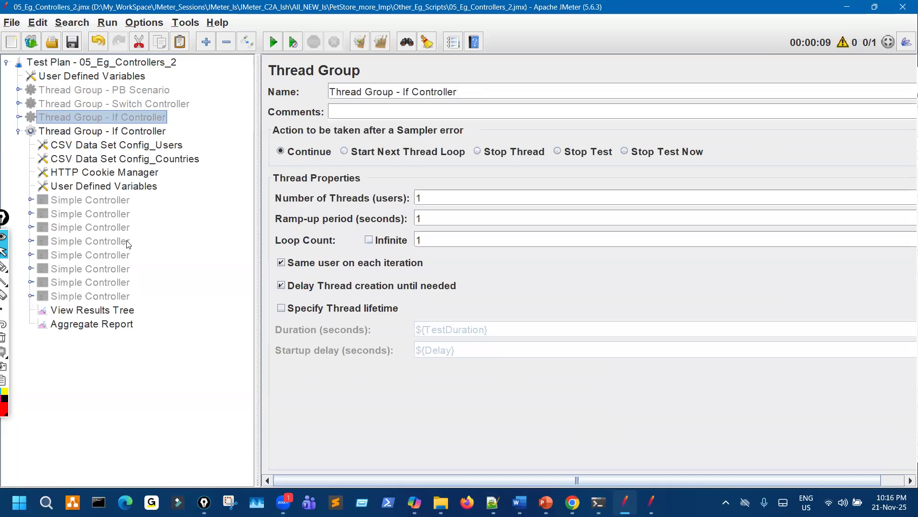
click(121, 203)
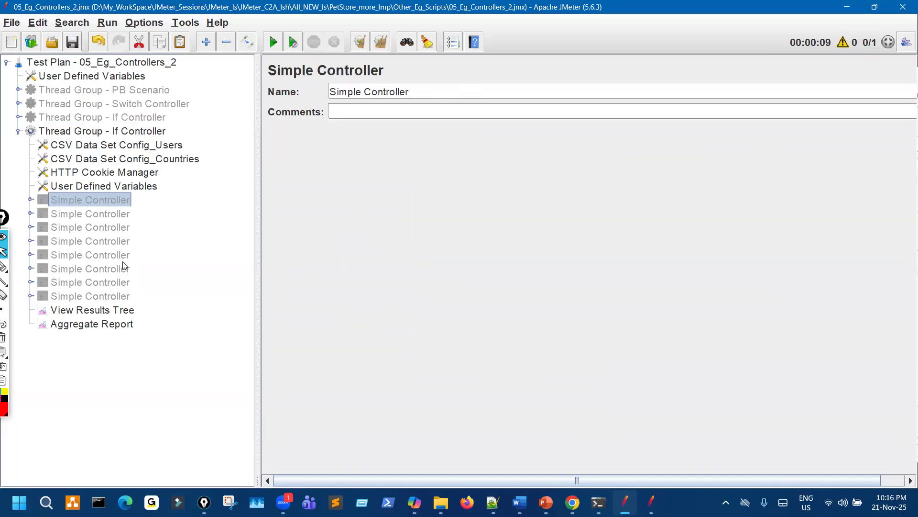
click(112, 296)
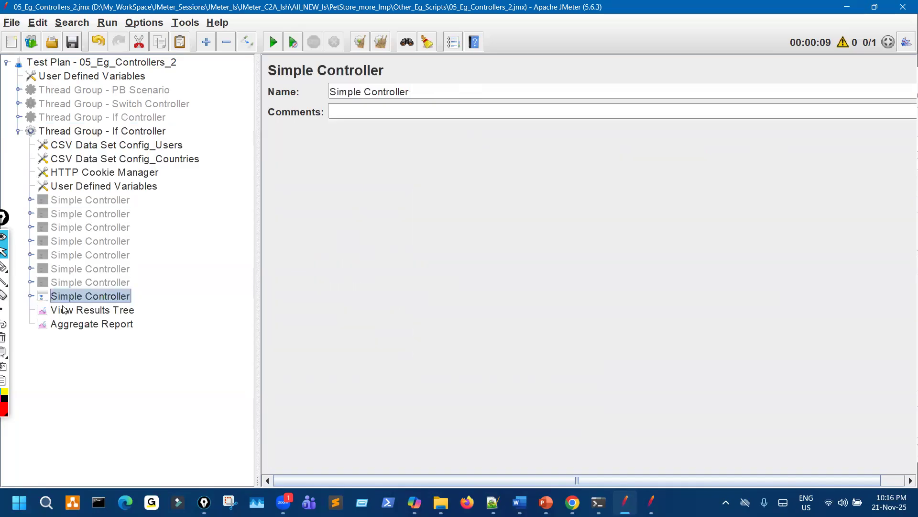
click(31, 297)
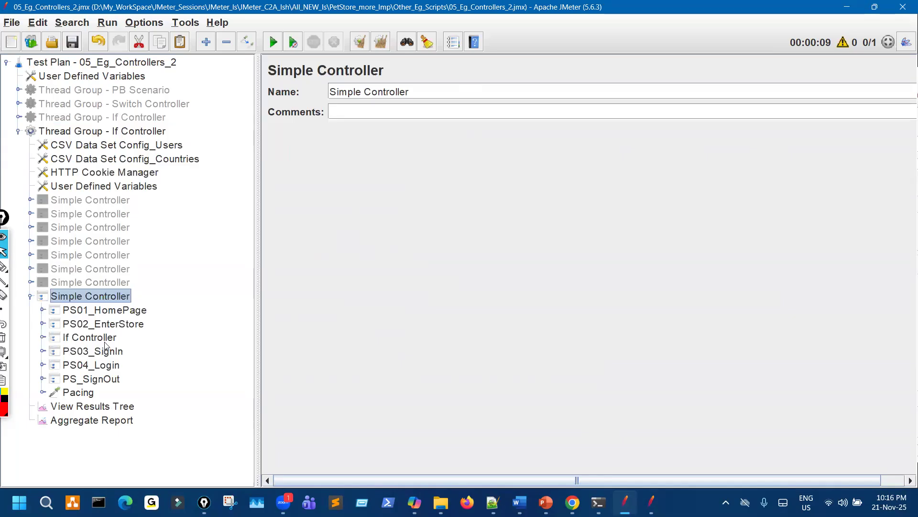
- Add a While Controller inside the enabled Simple Controller of the duplicated thread group
right_click(115, 296)
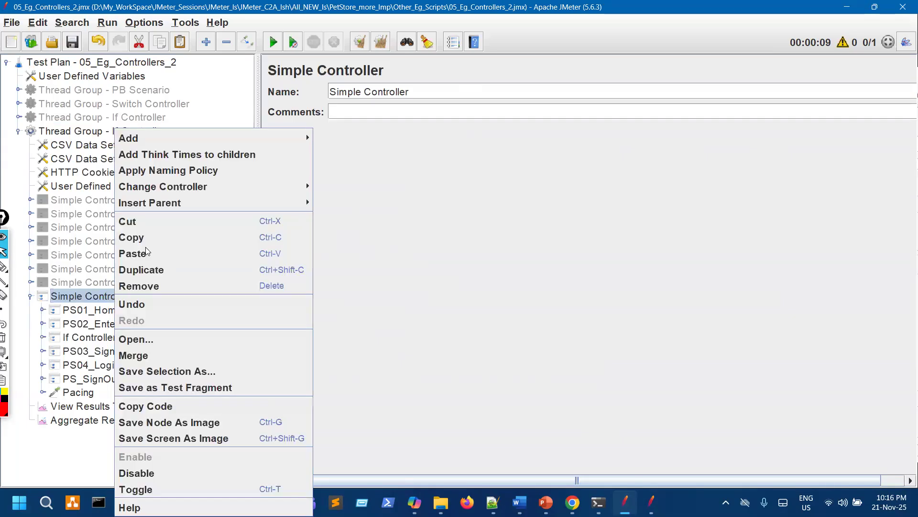
mouse_move(244, 139)
mouse_move(354, 157)
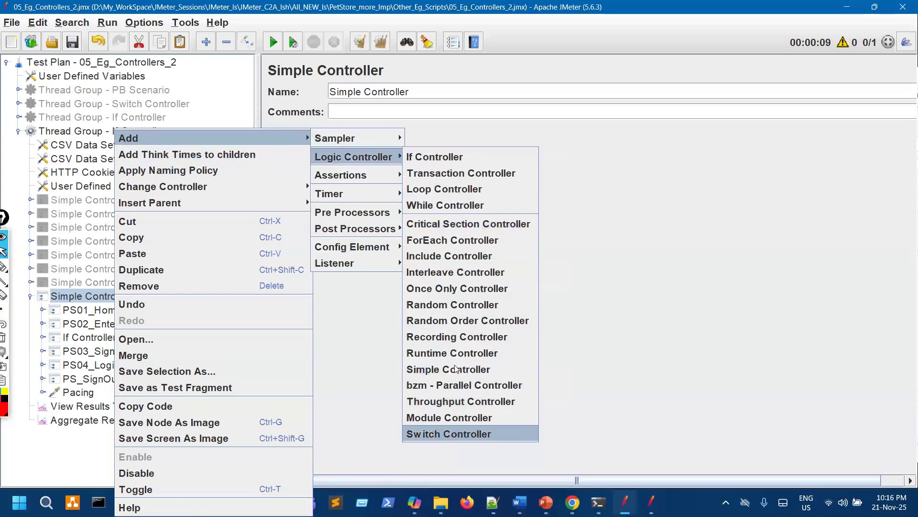
key(Return)
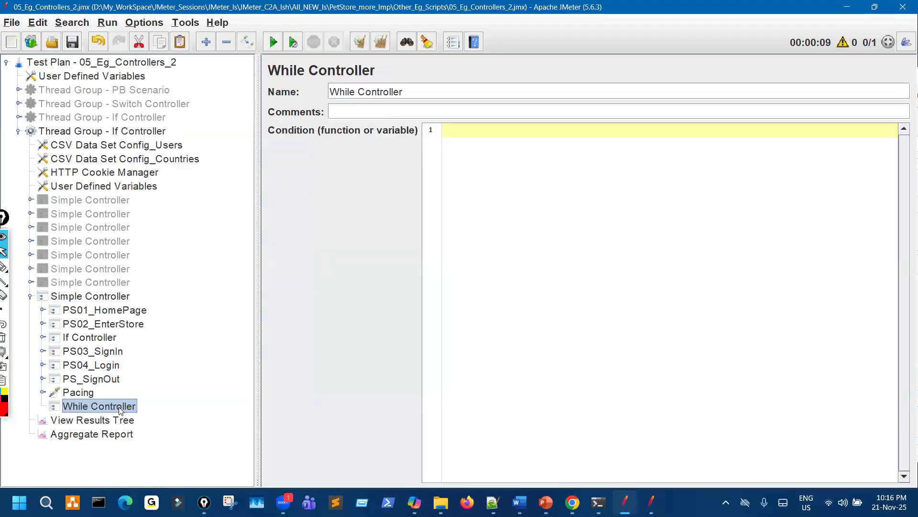
- Move the While Controller directly below the If Controller and cut the If Controller from the Simple Controller
click(42, 337)
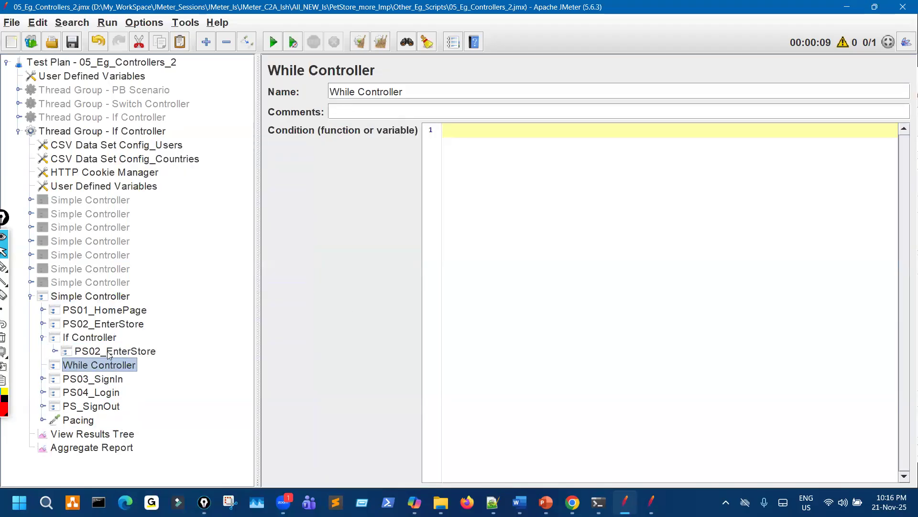
click(42, 338)
click(87, 339)
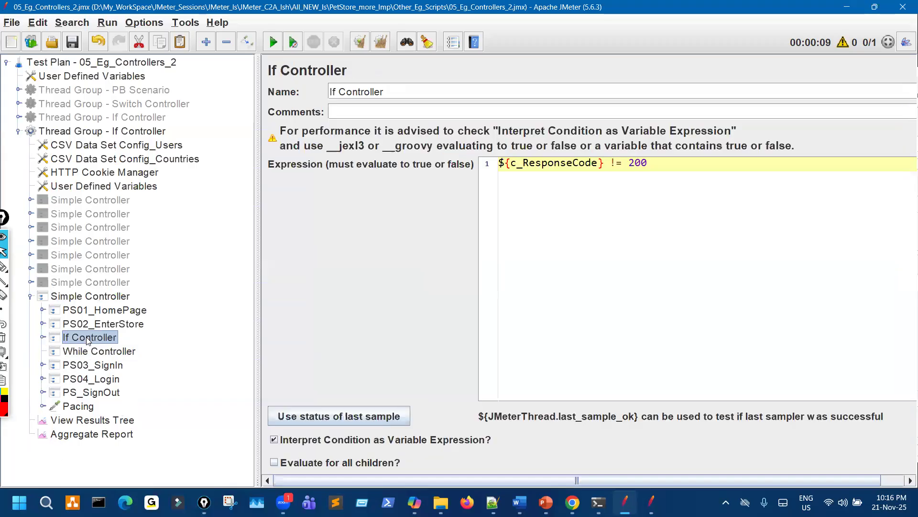
click(139, 42)
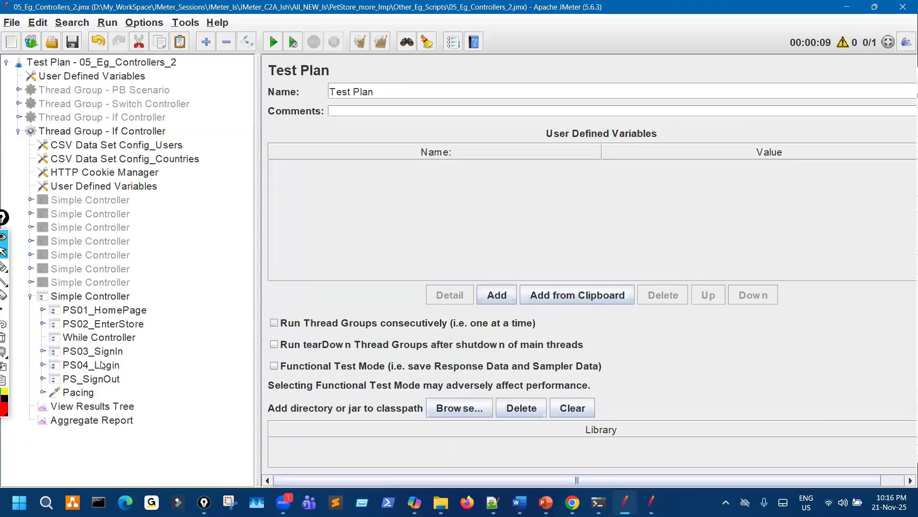
- Copy the PS02_EnterStore transaction into the While Controller and expand the While Controller to show it
click(112, 326)
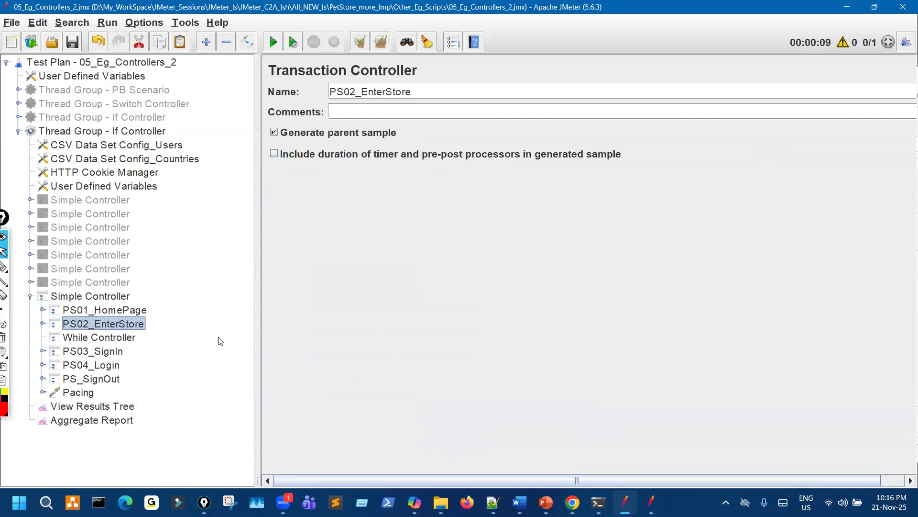
click(122, 337)
click(43, 337)
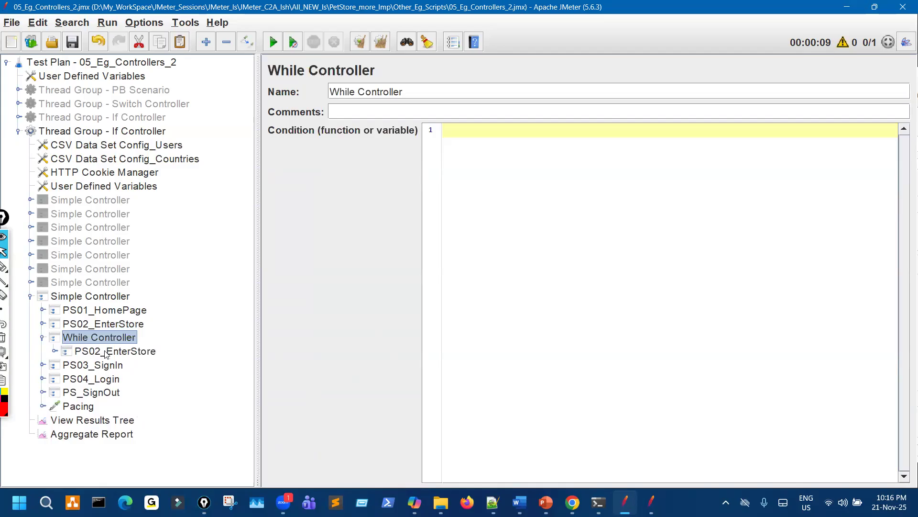
drag(289, 94, 287, 97)
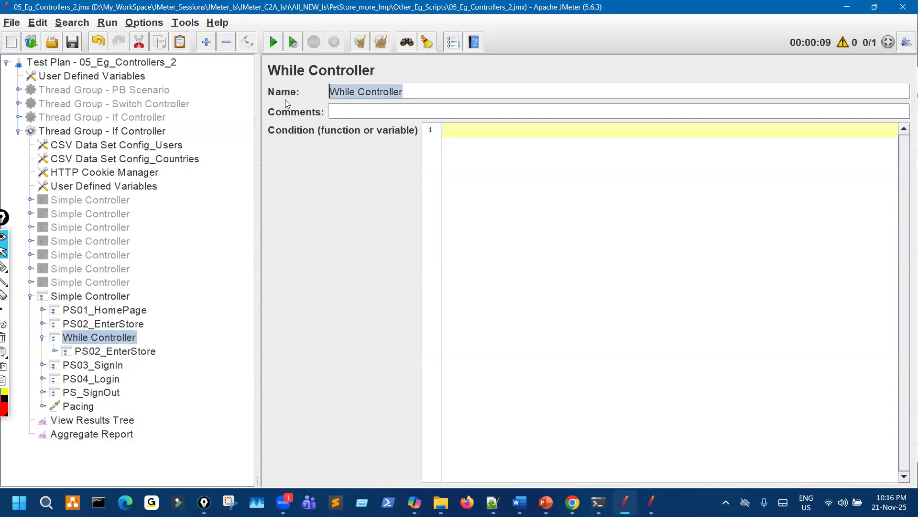
text(c)
key(BackSpace)
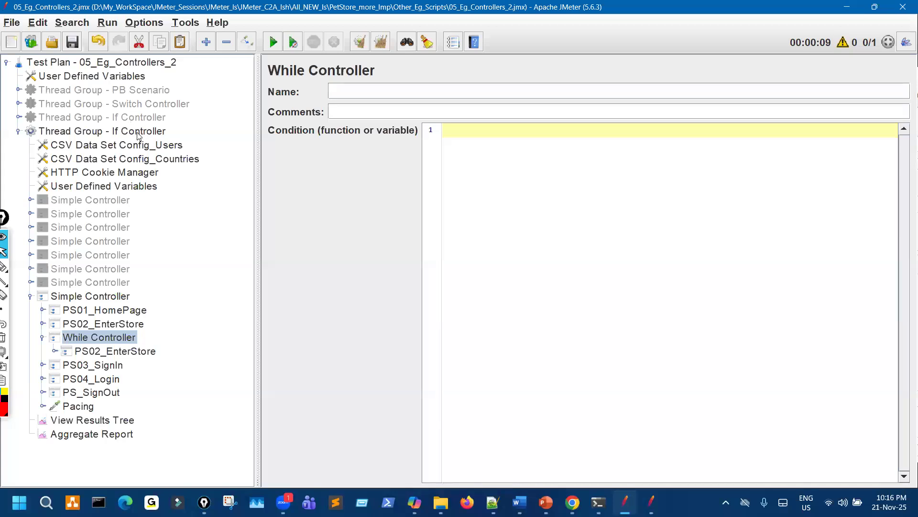
key(ctrl+z)
key(ctrl+z)
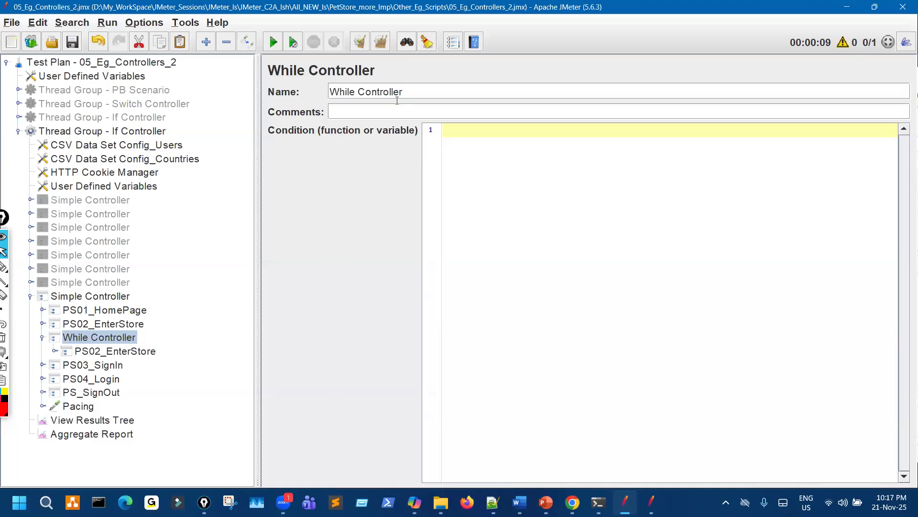
- Rename the enabled duplicated thread group as "Thread Group - While Controller" and save the test plan
drag(403, 91, 281, 87)
click(156, 130)
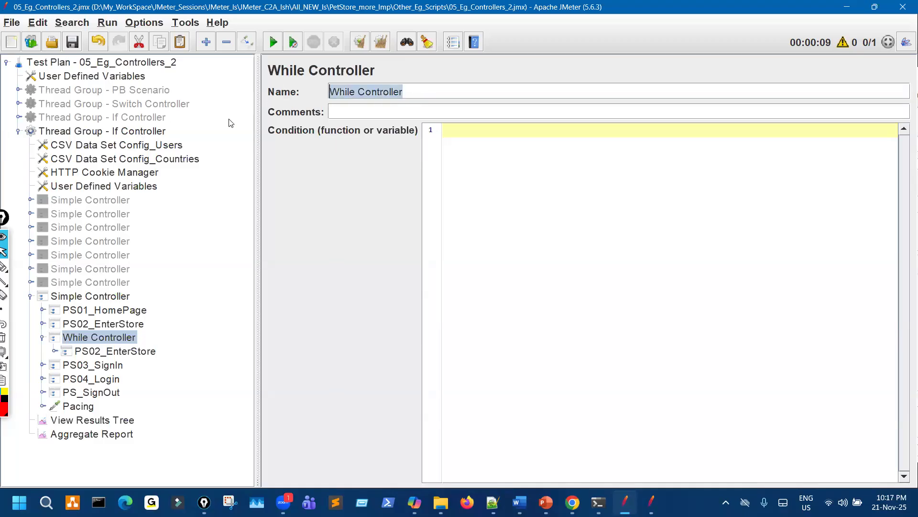
drag(403, 91, 457, 91)
key(ctrl+v)
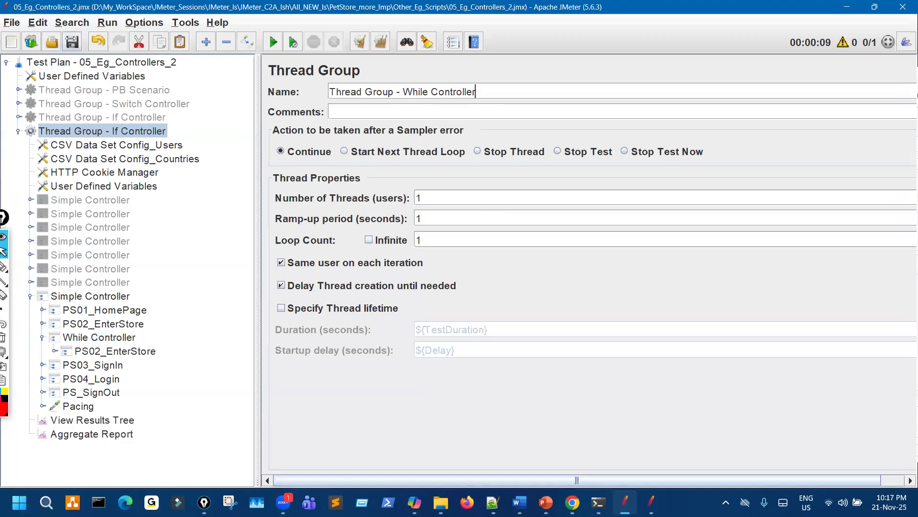
click(72, 43)
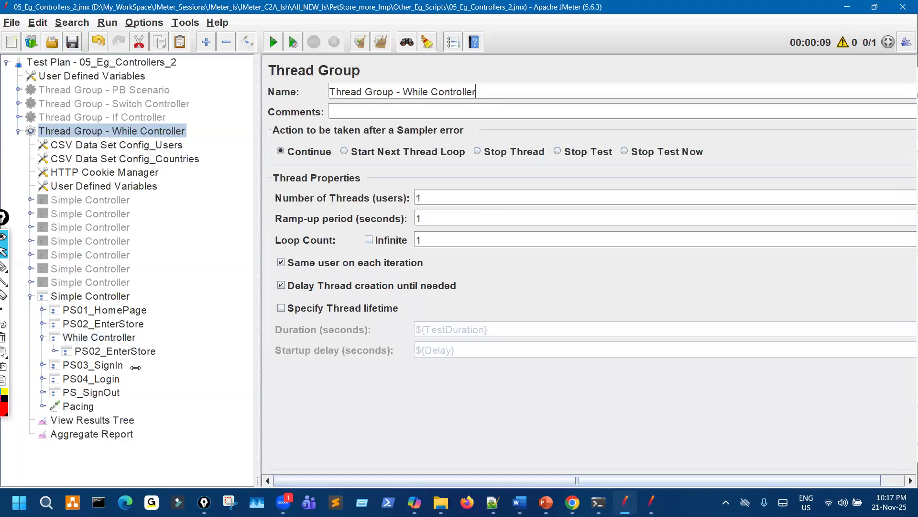
- Copy the expression ${c_ResponseCode} != 200 from the If Controller in the disabled "Thread Group - If Controller"
click(131, 338)
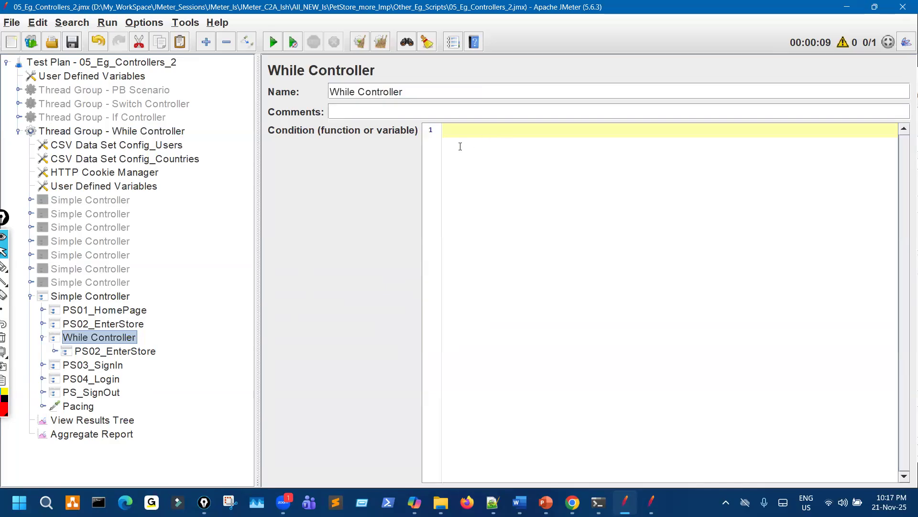
click(18, 118)
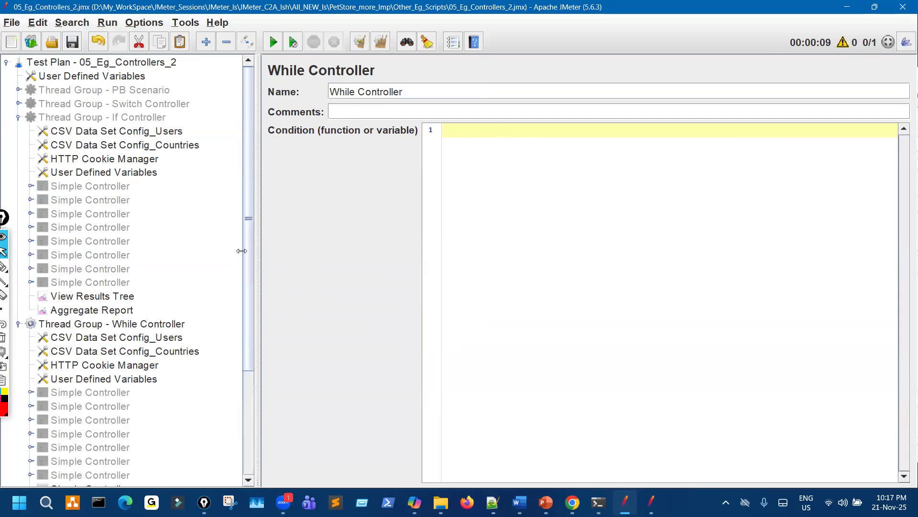
click(56, 282)
key(Right)
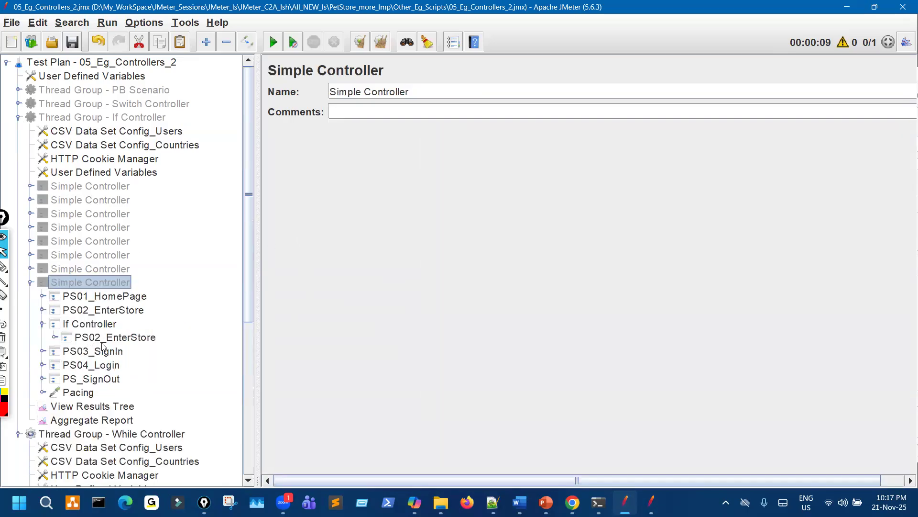
click(93, 326)
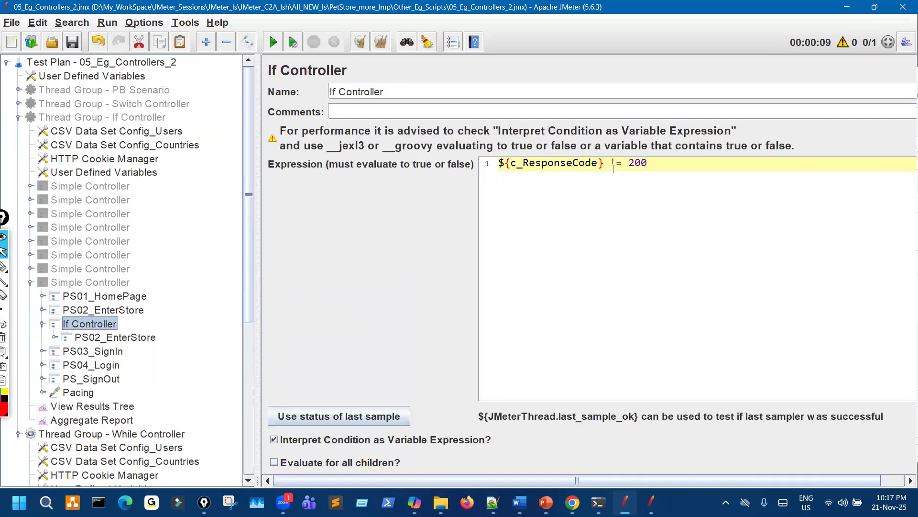
drag(648, 163, 495, 169)
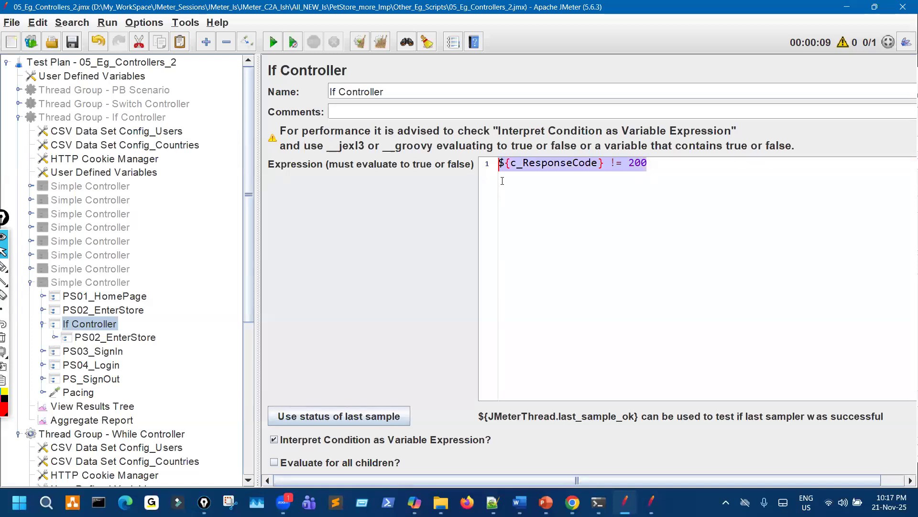
mouse_move(250, 431)
mouse_down()
mouse_move(301, 450)
mouse_move(286, 423)
mouse_up()
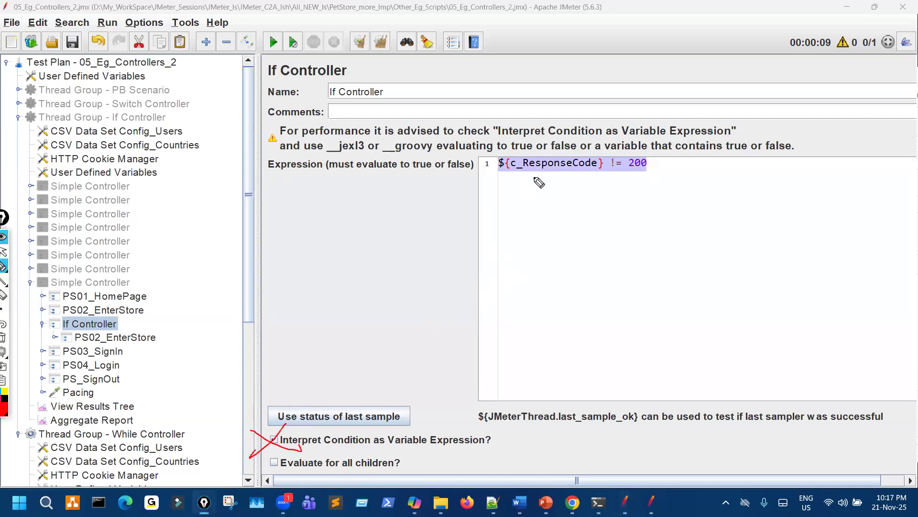
key(Escape)
click(651, 164)
drag(651, 164, 489, 151)
key(ctrl+c)
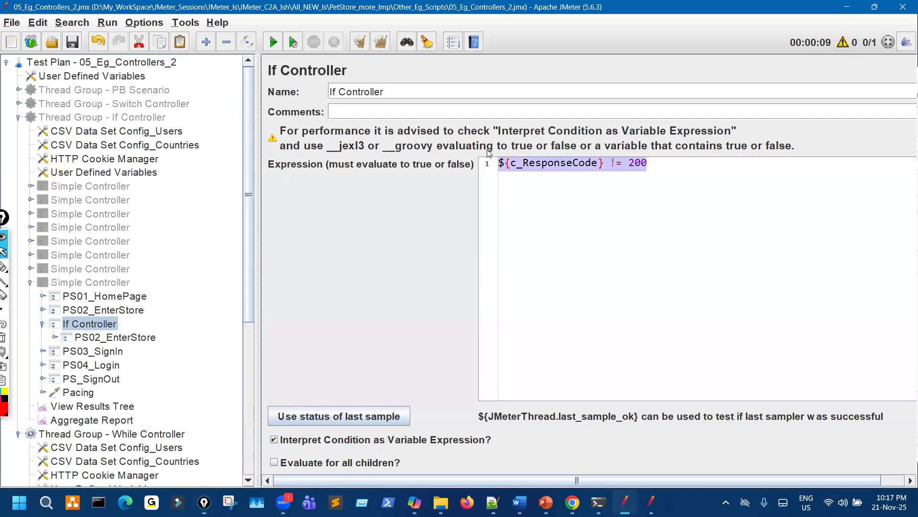
- Generate and copy a jexl3 function for ${c_ResponseCode} != 200 with the Function Helper
click(454, 42)
click(505, 101)
scroll(456, 157, down, 1)
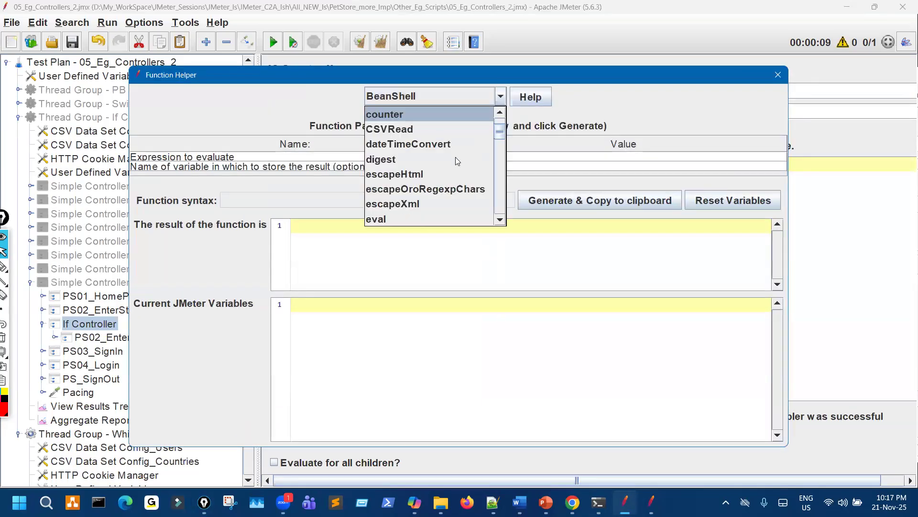
scroll(418, 184, down, 1)
scroll(407, 191, down, 2)
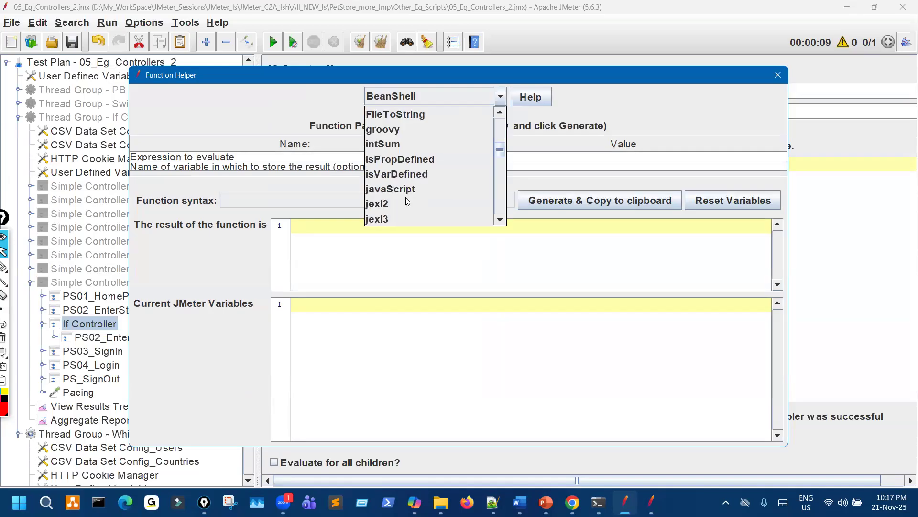
click(429, 219)
double_click(477, 156)
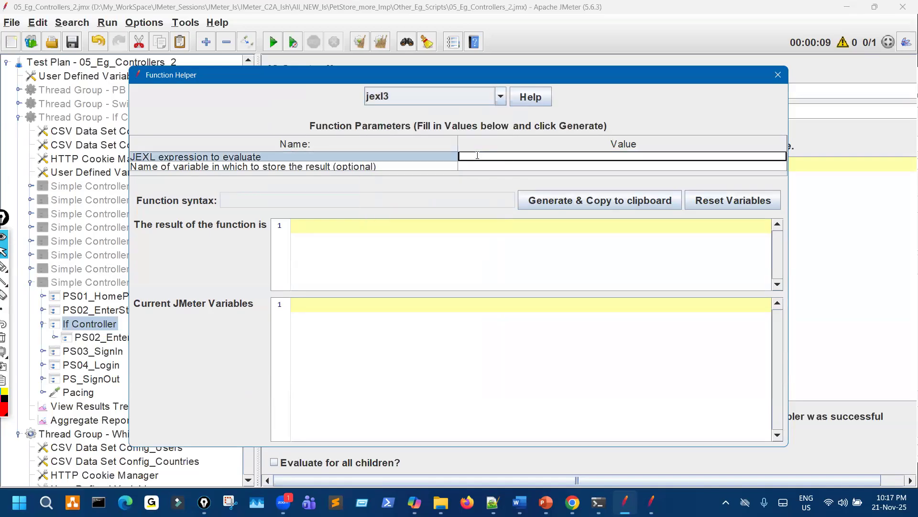
key(ctrl+v)
click(572, 205)
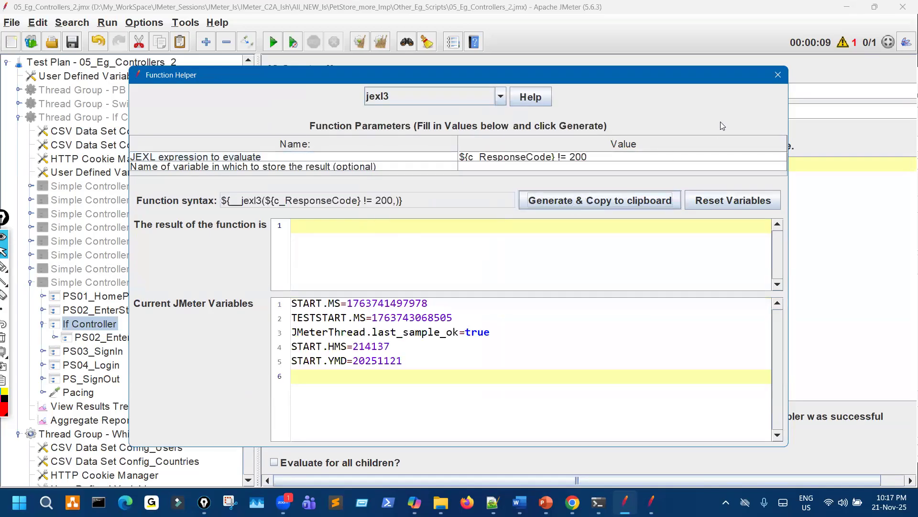
click(778, 74)
- Set the If Controller's expression to ${__jexl3(${c_ResponseCode} != 200,)} and collapse its thread group
drag(648, 164, 476, 158)
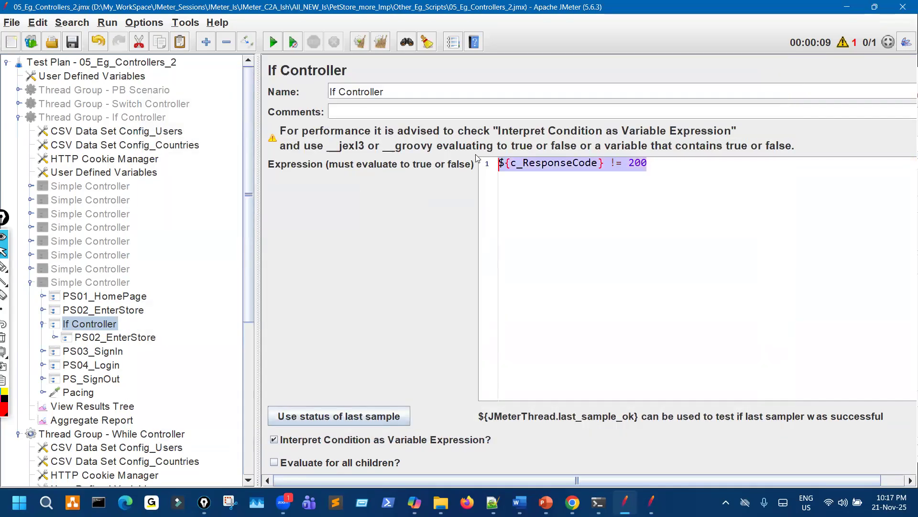
text(${__jexl3(${c_ResponseCode} != 200,)})
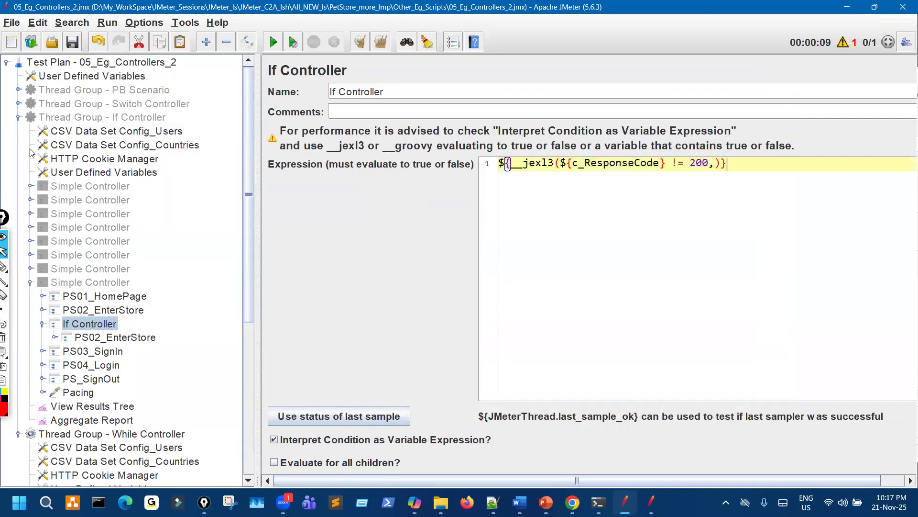
click(18, 117)
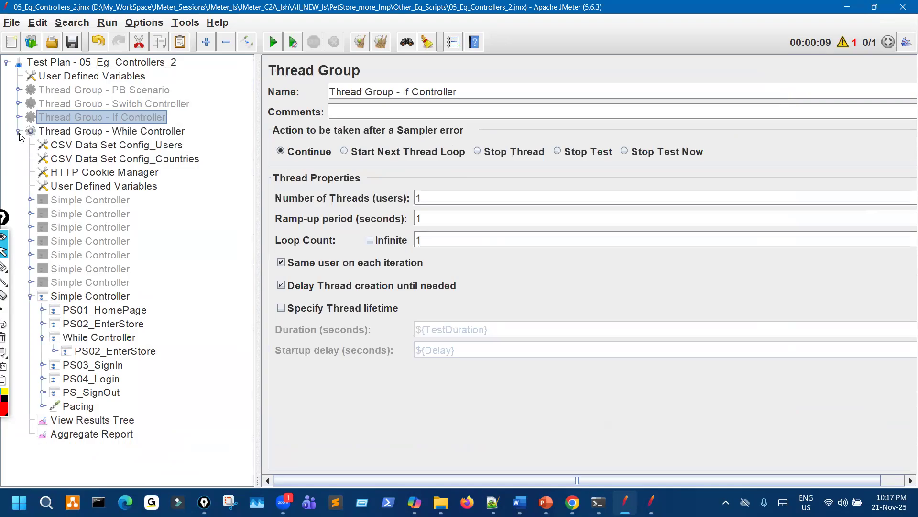
- Set the While Controller's condition to ${__jexl3(${c_ResponseCode} != 200,)}
click(108, 339)
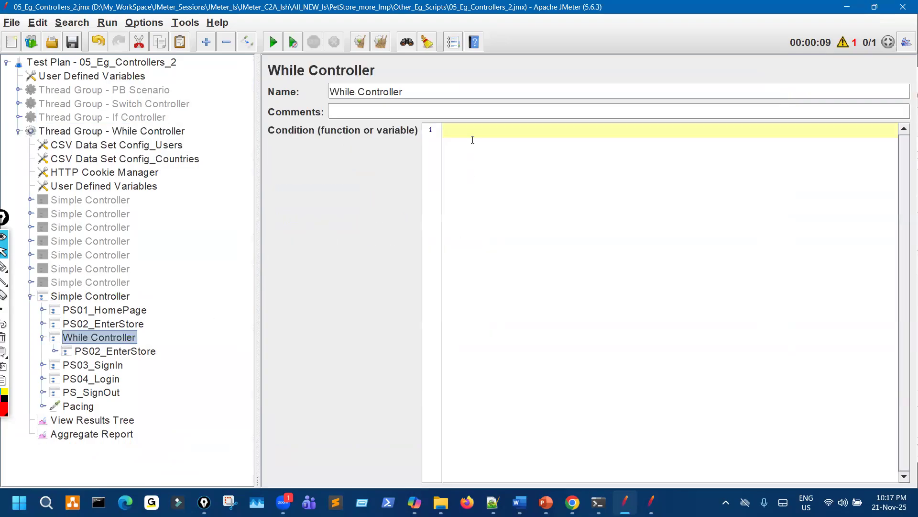
click(473, 134)
text(${__jexl3(${c_ResponseCode} != 200,)})
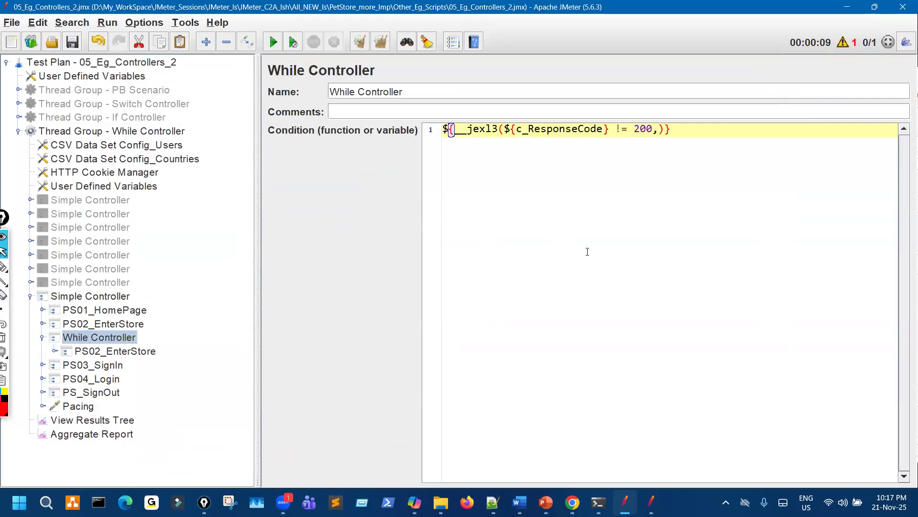
- Point out __jexl3 and the response code comparison in the While Controller's condition with temporary pen marks, and clear them
key(ctrl+shift+3)
mouse_move(450, 142)
mouse_down()
mouse_move(499, 126)
mouse_move(450, 119)
mouse_move(448, 200)
mouse_up()
drag(558, 139, 620, 140)
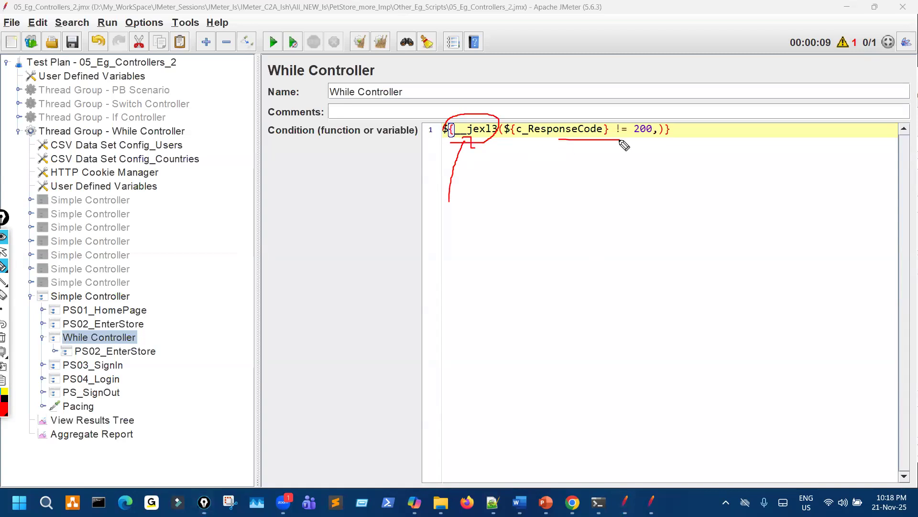
drag(478, 119, 467, 119)
mouse_move(467, 154)
mouse_down()
mouse_move(479, 123)
mouse_move(475, 133)
mouse_up()
key(ctrl+shift+7)
key(ctrl+shift+2)
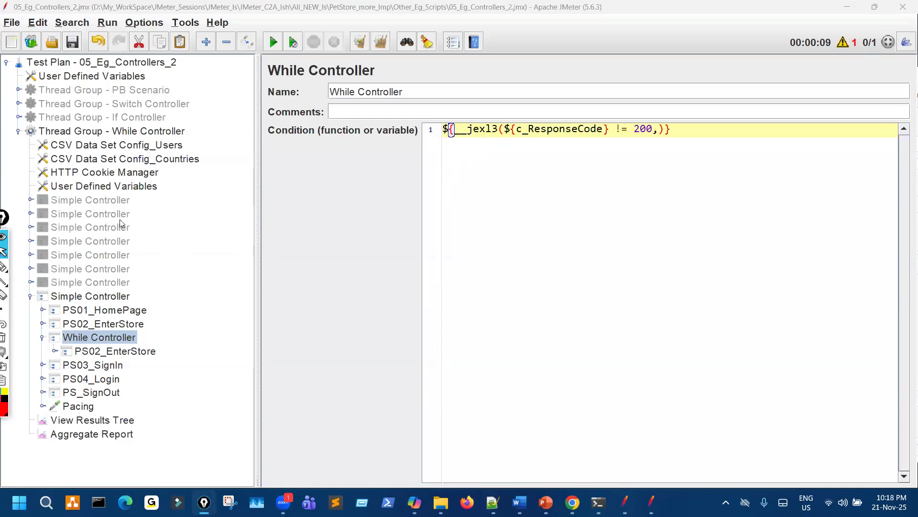
- Review the If Controller's jexl3 expression and "Interpret Condition as Variable Expression?" option with temporary pen marks, and collapse its thread group
click(18, 117)
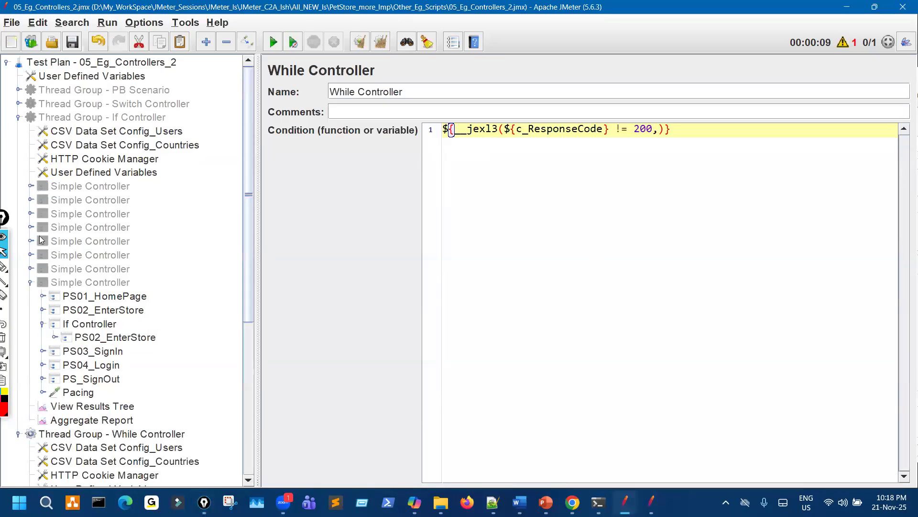
click(103, 328)
key(ctrl+shift+3)
mouse_move(258, 429)
mouse_down()
mouse_move(287, 445)
mouse_move(266, 449)
mouse_up()
drag(511, 168, 538, 162)
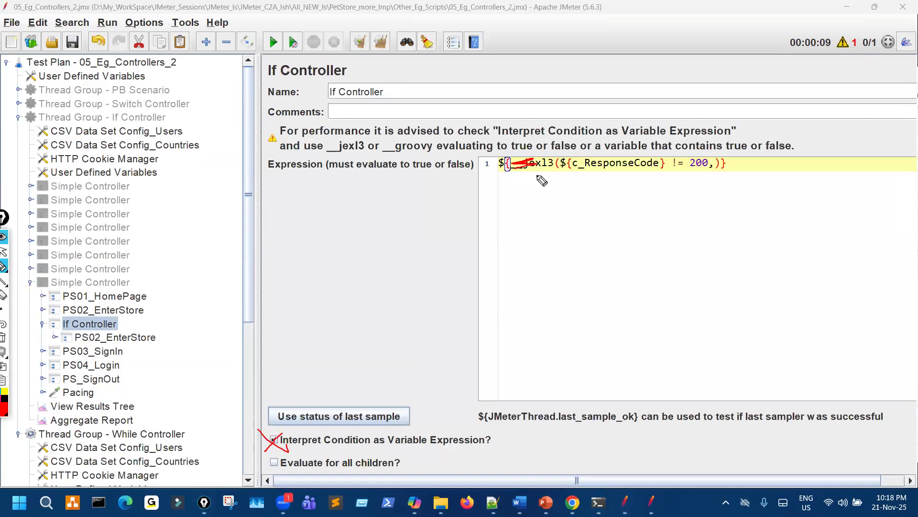
drag(442, 138, 462, 143)
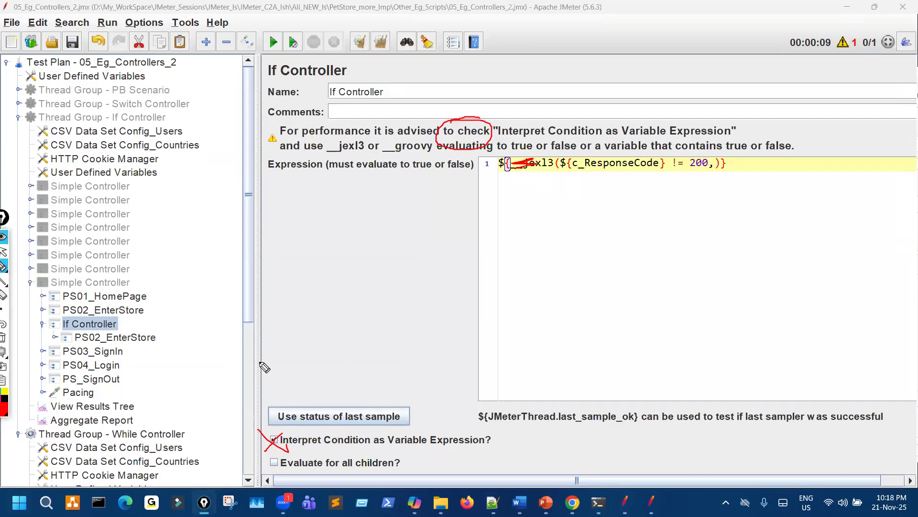
key(Escape)
click(18, 118)
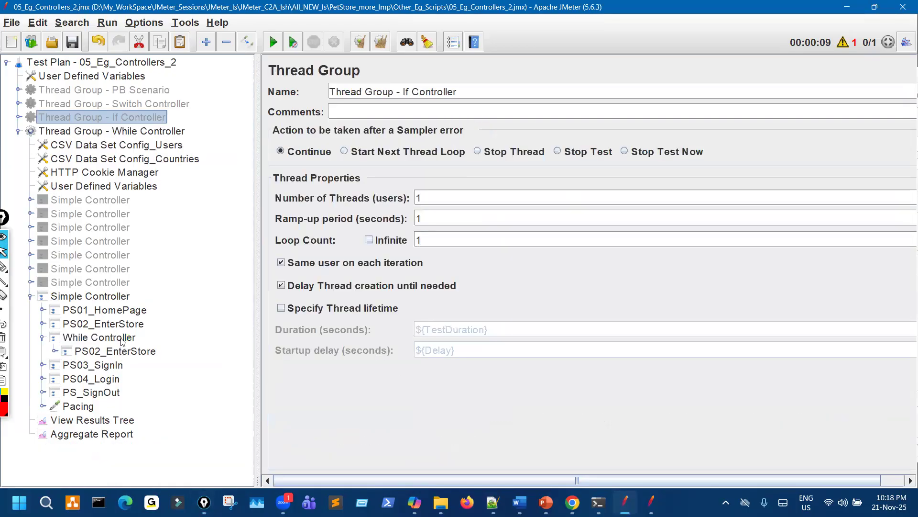
- Underline __jexl3 in the While Controller's condition and select the PS02_EnterStore transaction above that controller
click(124, 340)
key(ctrl+shift+p)
drag(451, 141, 504, 143)
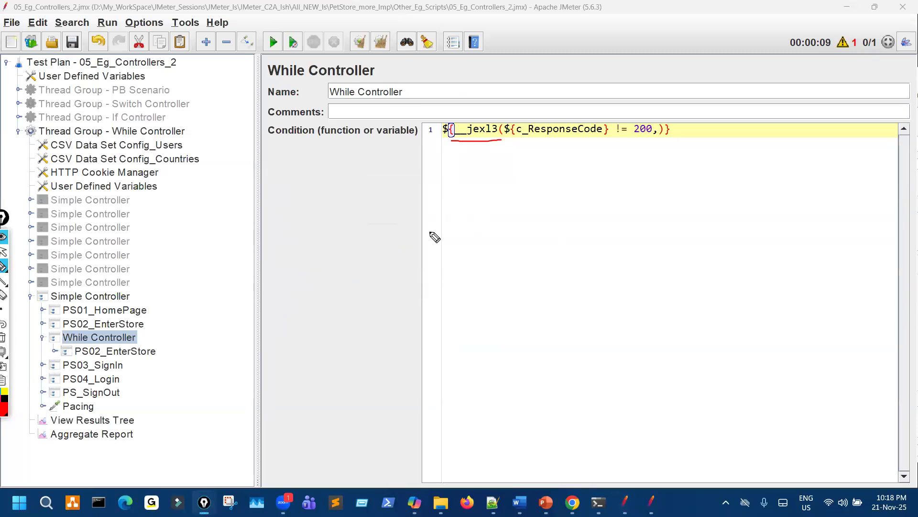
click(4, 251)
click(51, 326)
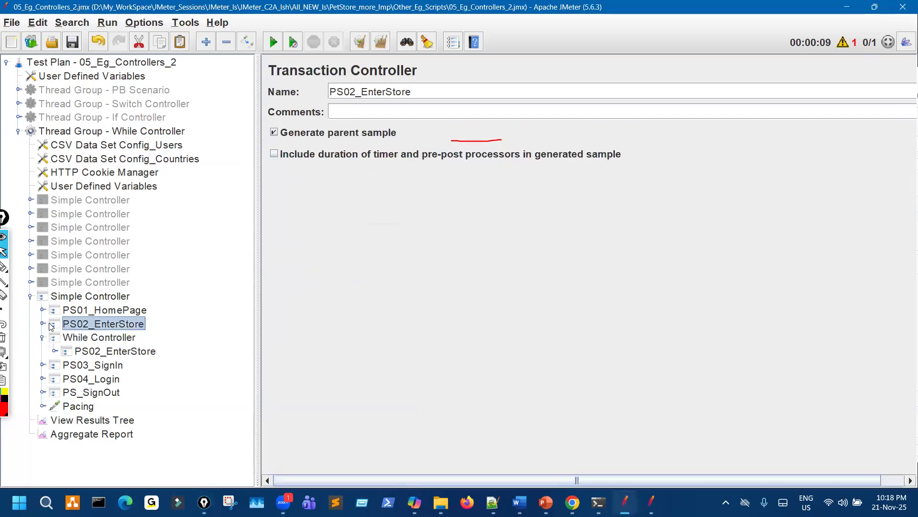
- Run the test plan and mark PS02_EnterStore and its response code in the View Results Tree
click(112, 421)
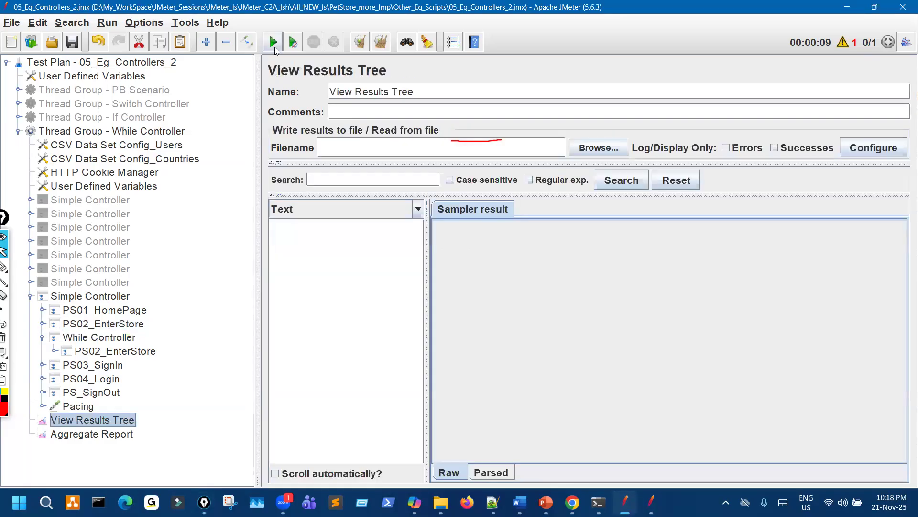
click(274, 43)
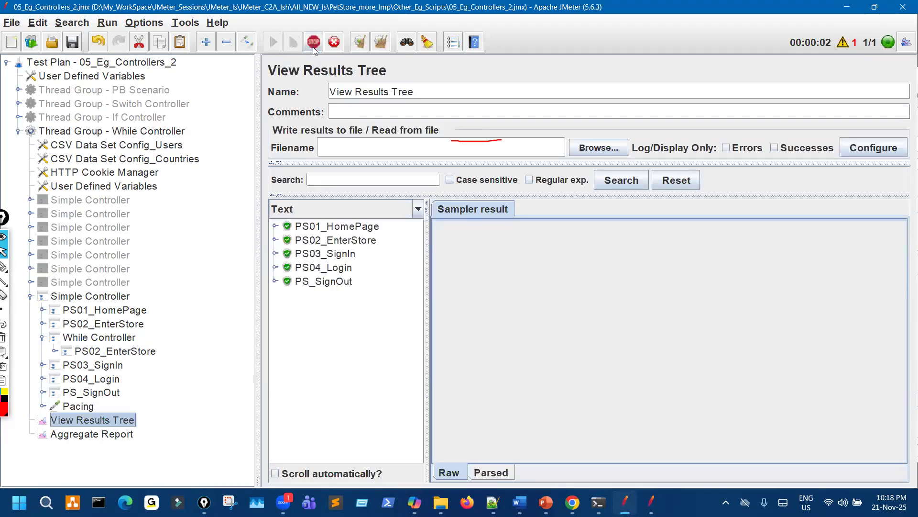
click(332, 244)
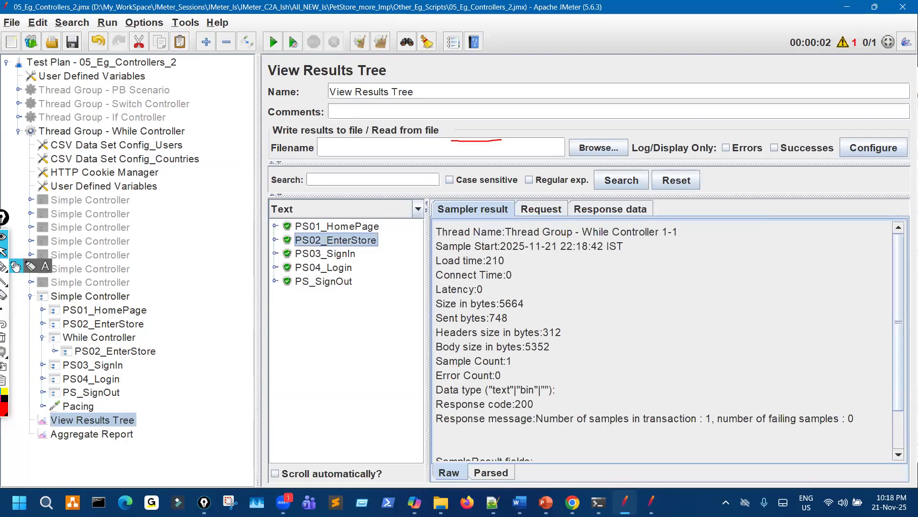
click(4, 266)
drag(413, 245, 373, 248)
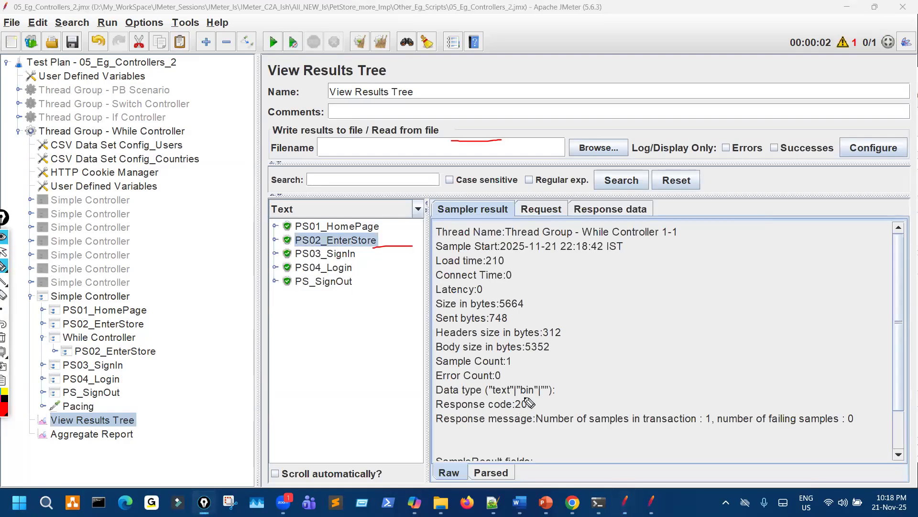
drag(543, 402, 514, 396)
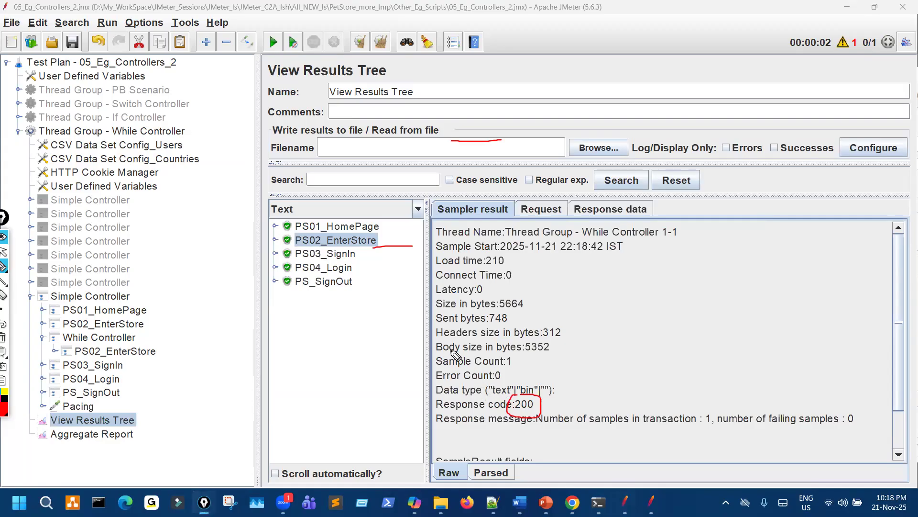
key(ctrl+shift+2)
- Review the c_ResponseCode extractor of the first PS02_EnterStore request and highlight its created variable name
click(43, 323)
click(54, 337)
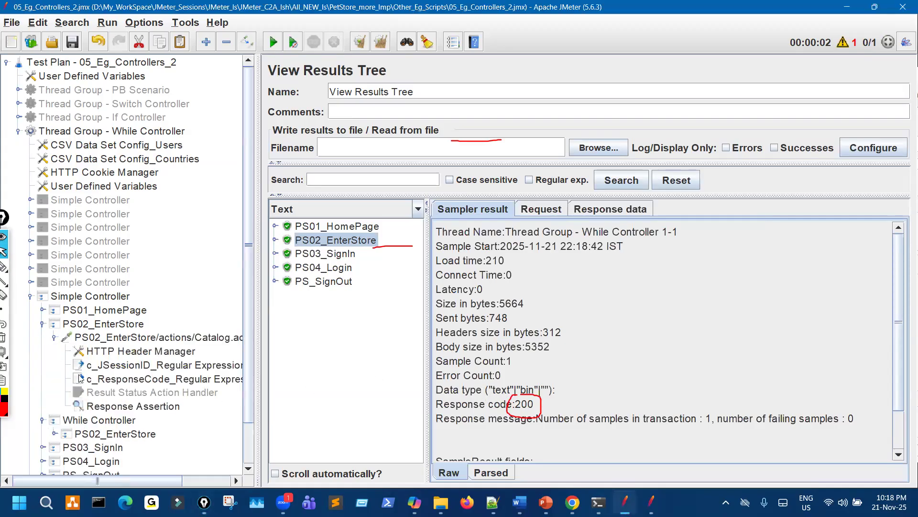
click(153, 379)
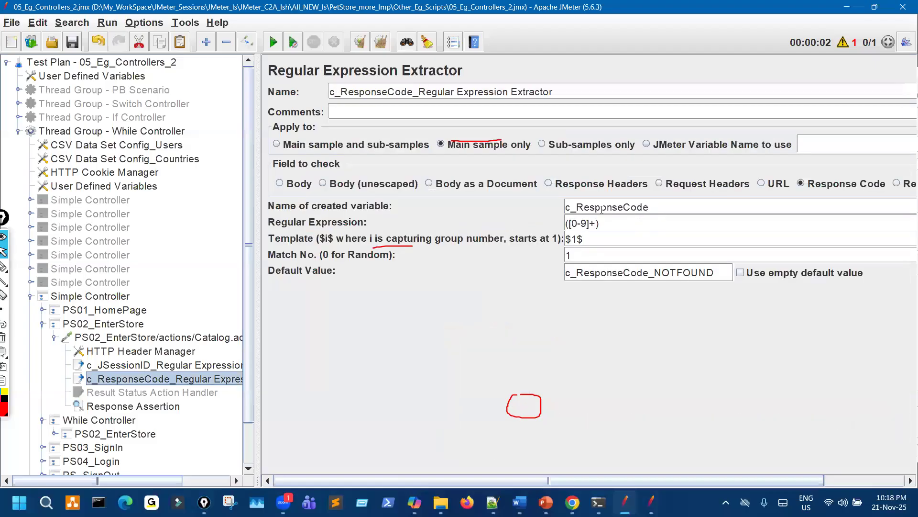
drag(602, 209, 646, 208)
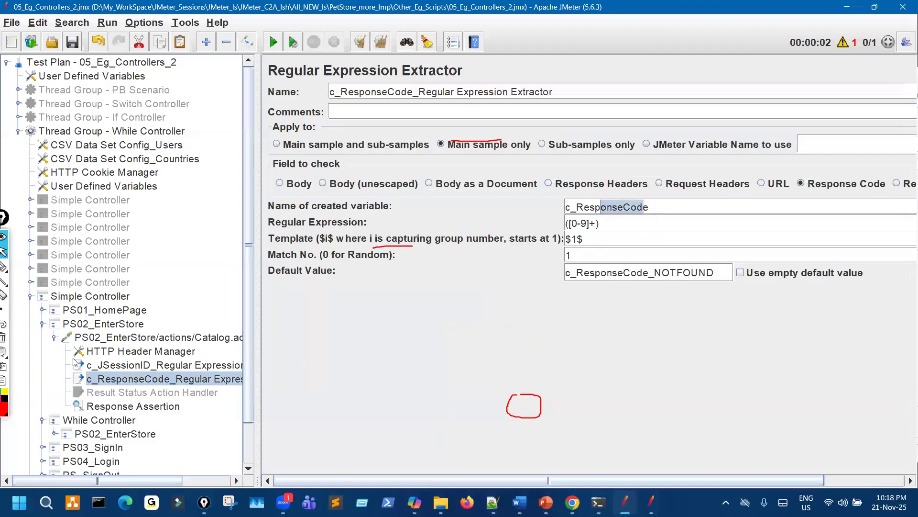
- Illustrate the While Controller's condition as 200 != 200 giving F with temporary pen marks, and clear them
click(99, 352)
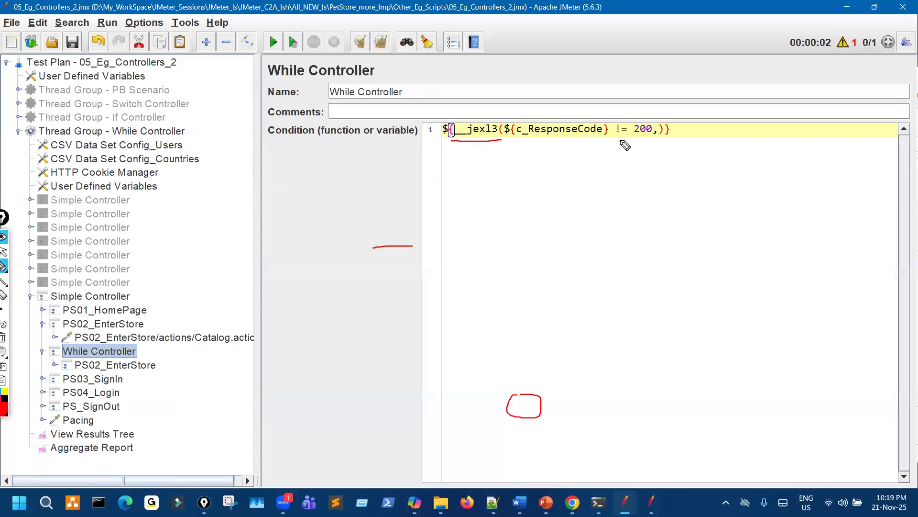
drag(573, 143, 655, 141)
mouse_move(561, 184)
mouse_down()
mouse_move(604, 199)
mouse_move(590, 190)
mouse_move(660, 188)
mouse_up()
drag(662, 196, 702, 167)
mouse_move(691, 181)
mouse_down()
mouse_move(733, 178)
mouse_move(778, 158)
mouse_up()
drag(797, 143, 784, 156)
drag(668, 249, 712, 228)
mouse_move(683, 241)
mouse_down()
mouse_move(705, 297)
mouse_move(729, 257)
mouse_up()
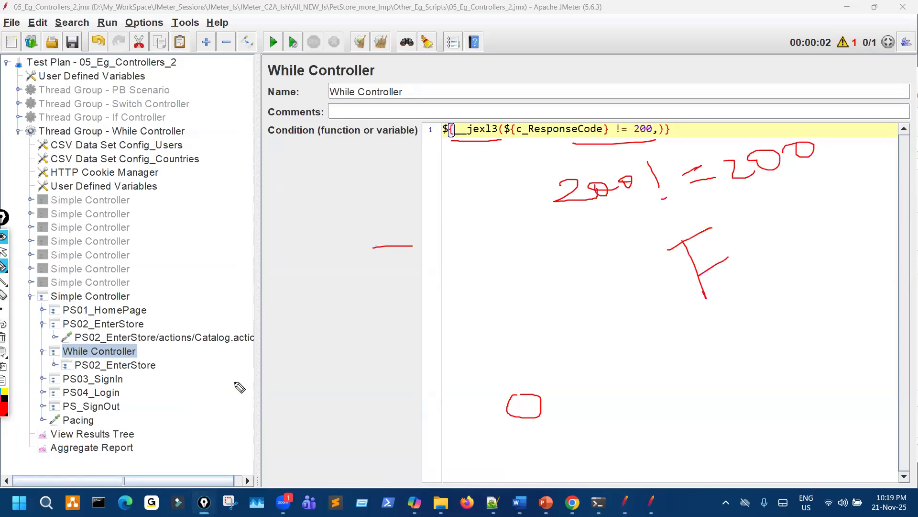
key(ctrl+shift+7)
- Cross out the looped PS02_EnterStore with an arrow to PS03_SignIn, and write F under the While Controller's condition
mouse_move(120, 356)
mouse_down()
mouse_move(147, 363)
mouse_move(135, 366)
mouse_up()
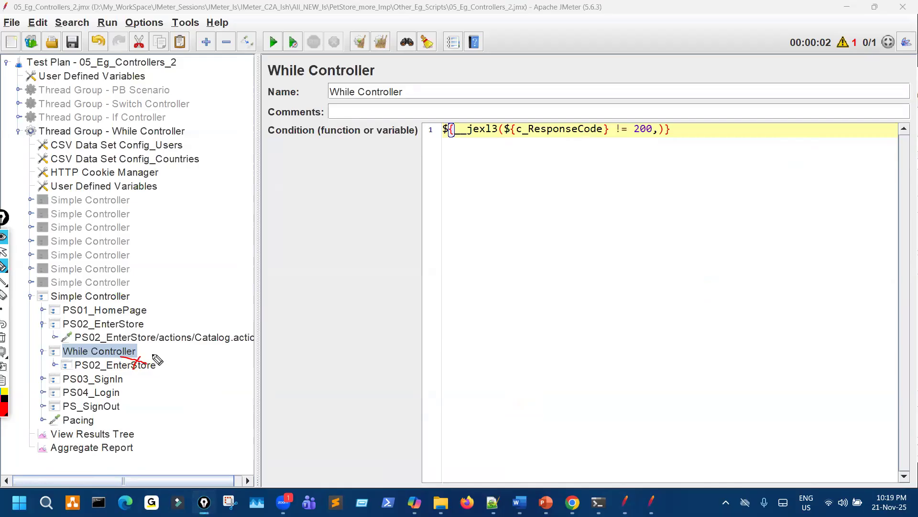
mouse_move(153, 352)
mouse_down()
mouse_move(170, 353)
mouse_move(177, 365)
mouse_move(129, 388)
mouse_move(129, 378)
mouse_move(134, 388)
mouse_up()
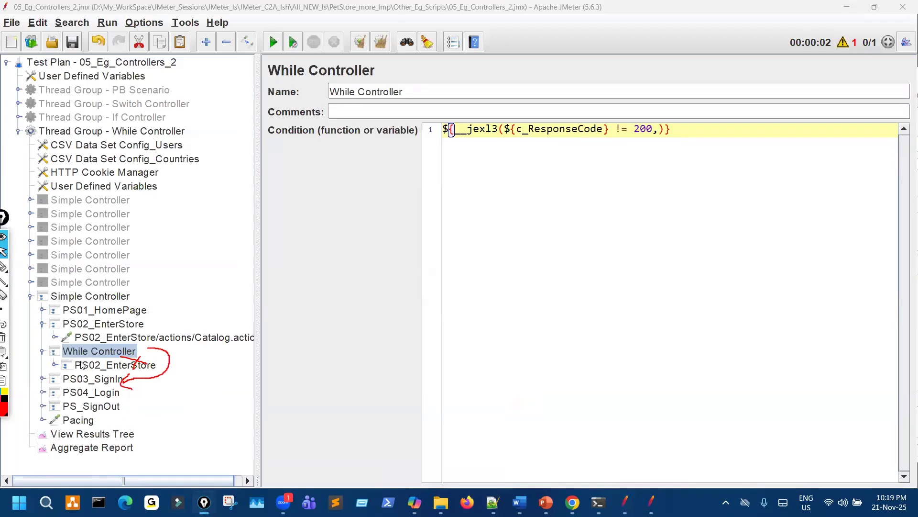
click(82, 365)
key(ctrl+shift+3)
mouse_move(87, 357)
mouse_down()
mouse_move(112, 366)
mouse_move(87, 373)
mouse_up()
key(ctrl+shift+1)
click(111, 351)
key(ctrl+shift+3)
drag(500, 165, 544, 151)
mouse_move(517, 169)
mouse_down()
mouse_move(524, 210)
mouse_move(547, 176)
mouse_up()
key(ctrl+shift+1)
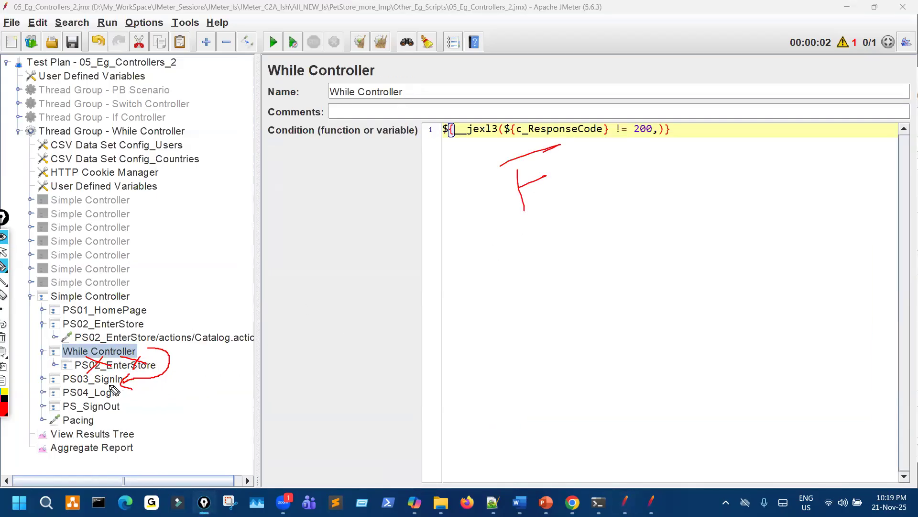
- Mark the transactions following PS02_EnterStore in the View Results Tree, and clear all pen marks
click(93, 434)
key(ctrl+shift+3)
drag(335, 262, 353, 251)
drag(337, 278, 350, 275)
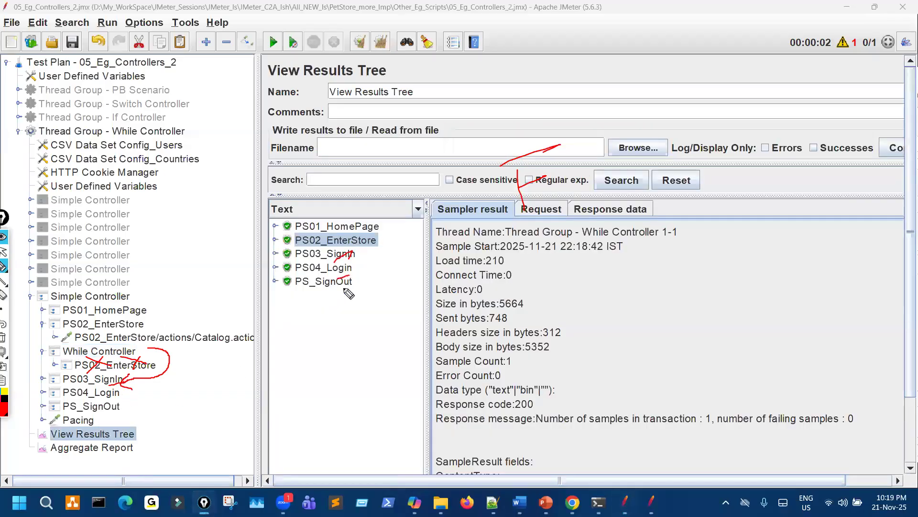
key(ctrl+shift+7)
key(ctrl+shift+2)
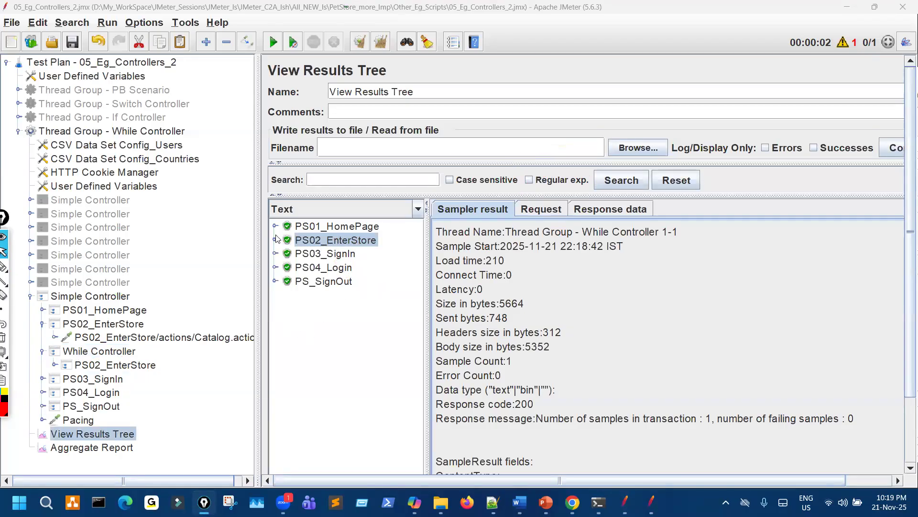
- Open the request sample inside the PS02_EnterStore result, circle its response code and write 500 beside it
double_click(296, 240)
click(404, 257)
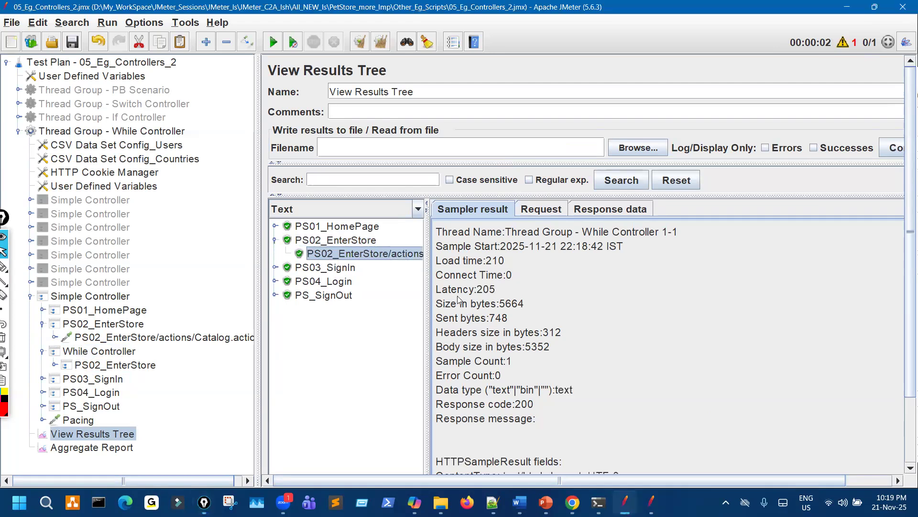
key(ctrl+shift+1)
mouse_move(536, 403)
mouse_down()
mouse_move(515, 406)
mouse_move(526, 409)
mouse_up()
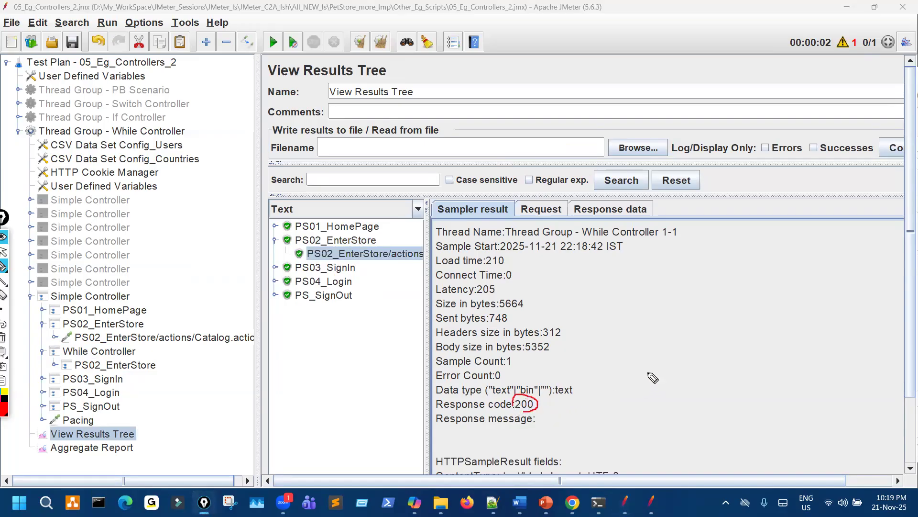
mouse_move(658, 329)
mouse_down()
mouse_move(632, 344)
mouse_move(644, 367)
mouse_move(690, 322)
mouse_up()
drag(665, 365, 710, 350)
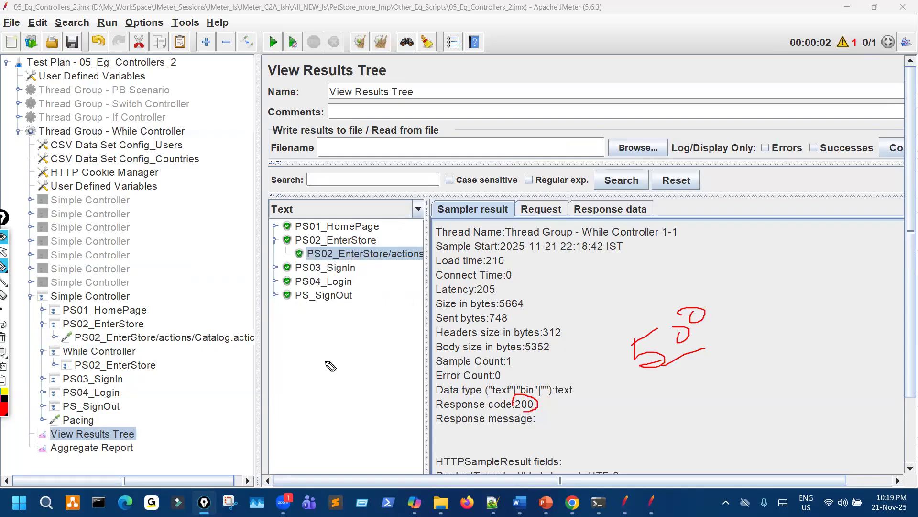
- Check the c_ResponseCode extractor under the first PS02_EnterStore request again, and collapse that request
key(Escape)
click(55, 338)
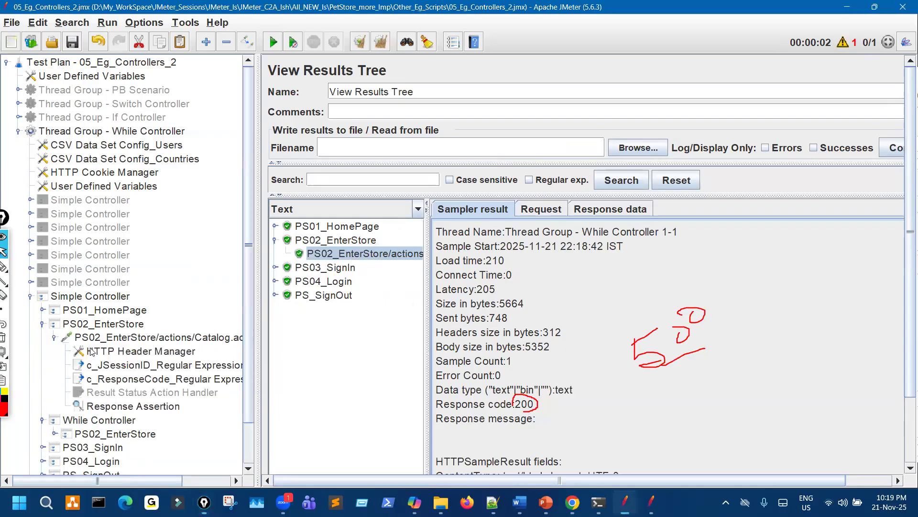
click(127, 379)
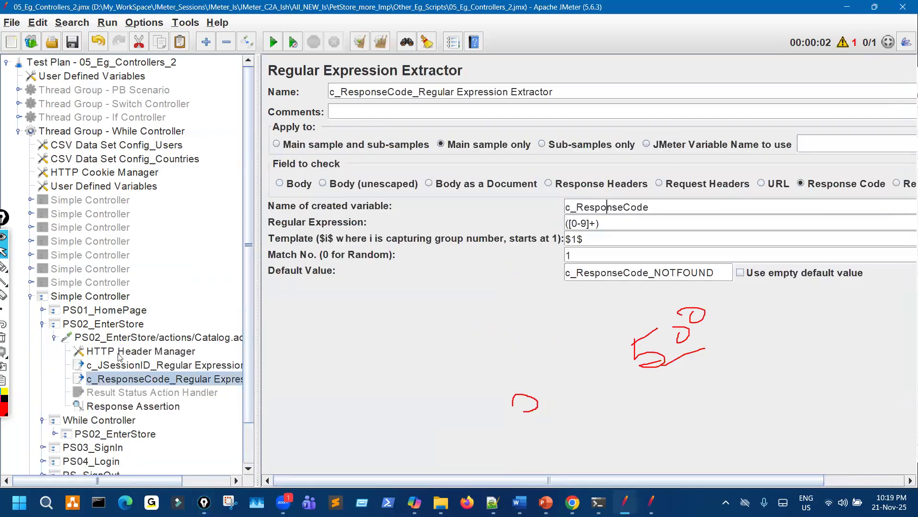
click(55, 337)
- Illustrate the While Controller's condition as 500 != 200 giving a circled T with temporary pen marks, and clear them
click(93, 352)
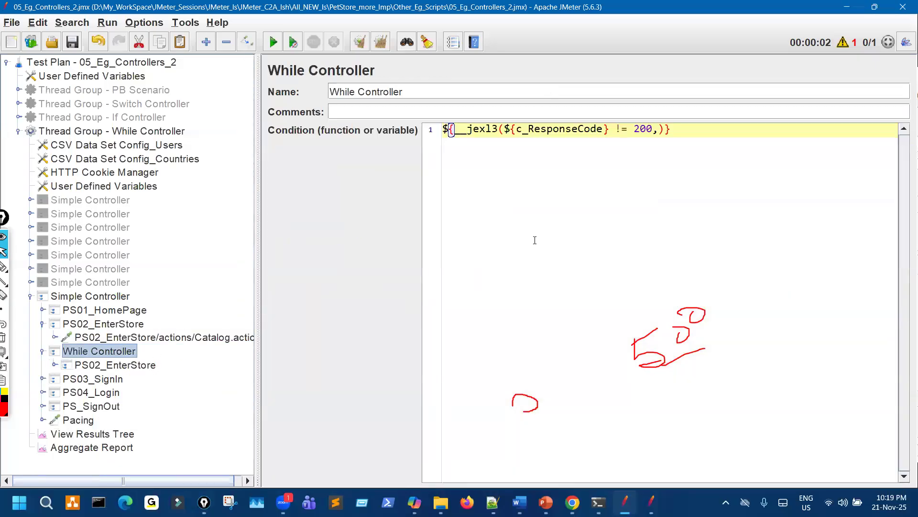
key(ctrl+shift+3)
drag(588, 144, 656, 138)
mouse_move(561, 190)
mouse_down()
mouse_move(575, 186)
mouse_move(566, 191)
mouse_up()
drag(551, 201, 568, 218)
mouse_move(593, 197)
mouse_down()
mouse_move(674, 173)
mouse_move(694, 181)
mouse_move(730, 161)
mouse_up()
click(697, 188)
mouse_move(712, 174)
mouse_down()
mouse_move(797, 165)
mouse_move(843, 127)
mouse_up()
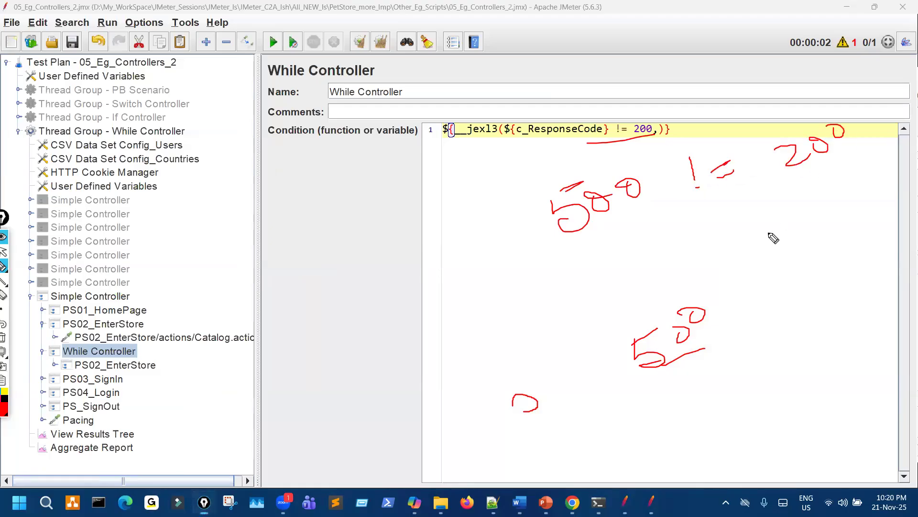
drag(765, 230, 779, 269)
mouse_move(771, 211)
mouse_down()
mouse_move(732, 236)
mouse_move(785, 220)
mouse_up()
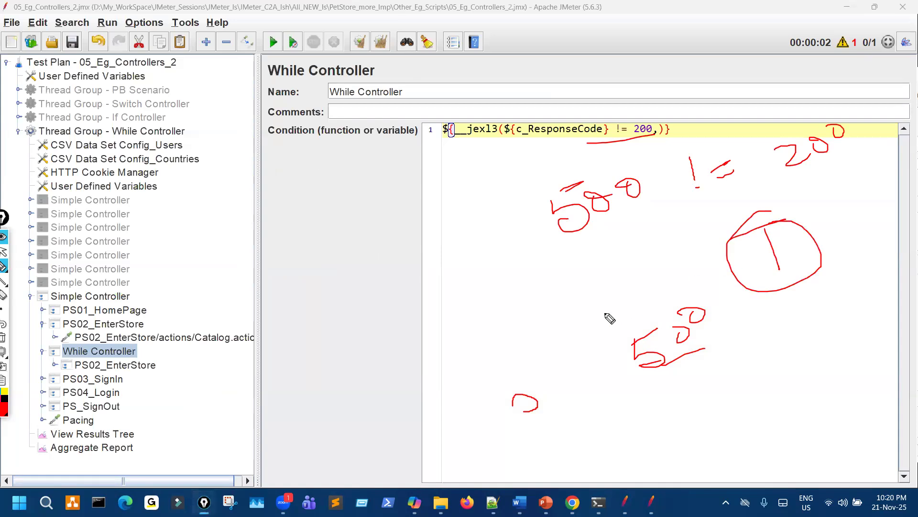
key(ctrl+shift+7)
key(ctrl+shift+2)
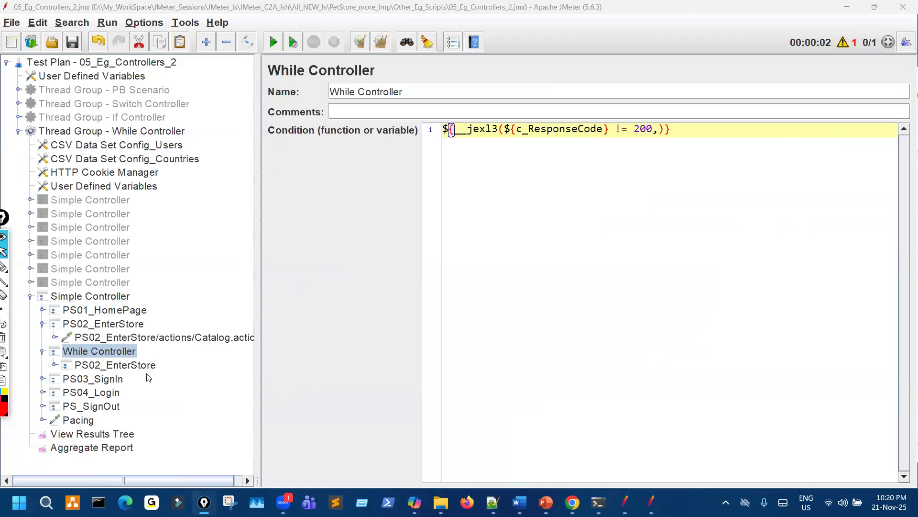
- Select PS02_EnterStore inside the While Controller, underline it with temporary pen marks and clear them
click(144, 367)
key(ctrl+shift+3)
drag(135, 377, 175, 368)
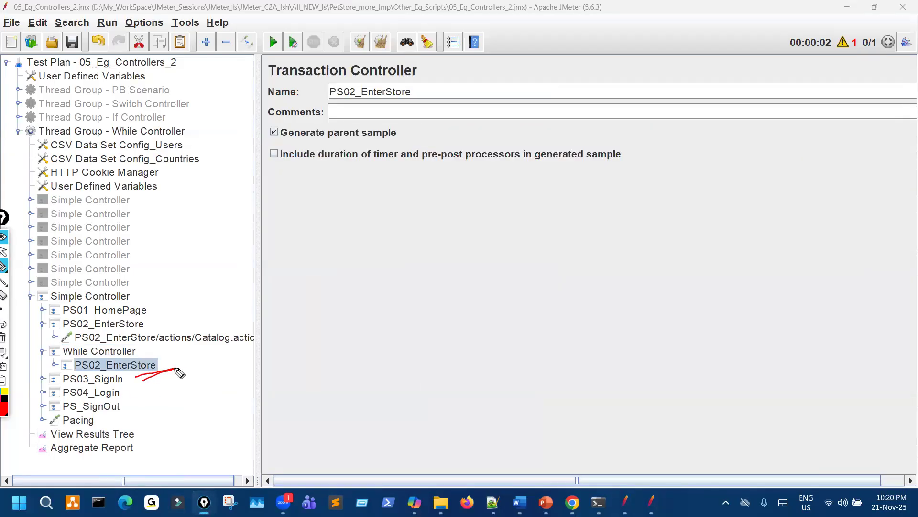
key(ctrl+shift+7)
key(ctrl+shift+2)
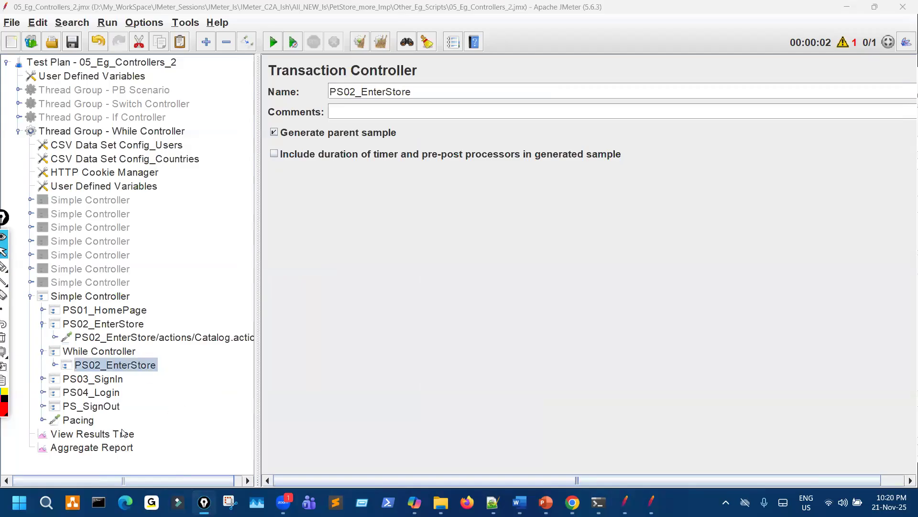
- Strike out the results after PS02_EnterStore in the View Results Tree, and sketch the retry loop for response code 500
click(123, 433)
key(ctrl+shift+3)
mouse_move(354, 256)
mouse_down()
mouse_move(395, 257)
mouse_move(278, 269)
mouse_move(340, 286)
mouse_move(350, 301)
mouse_up()
click(313, 317)
mouse_move(491, 315)
mouse_down()
mouse_move(526, 312)
mouse_move(495, 327)
mouse_up()
mouse_move(132, 376)
mouse_down()
mouse_move(213, 369)
mouse_move(201, 378)
mouse_up()
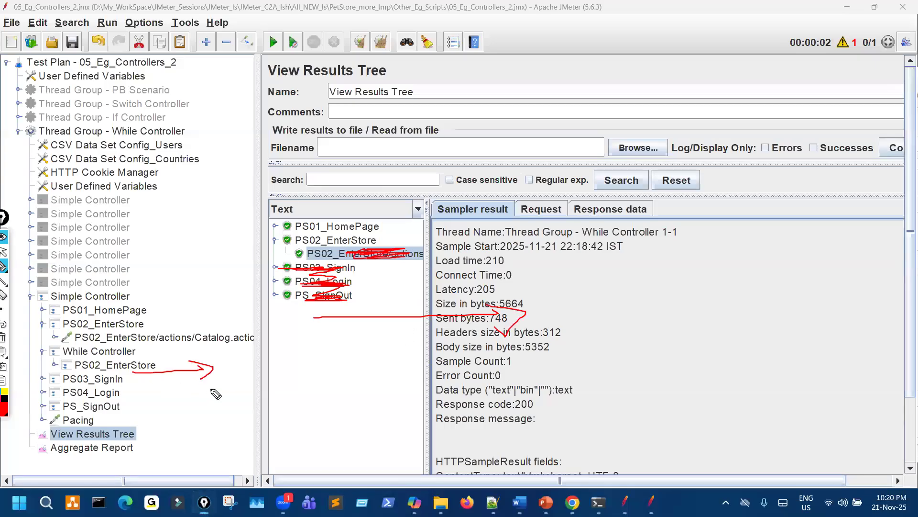
drag(466, 222, 462, 235)
drag(96, 355, 120, 342)
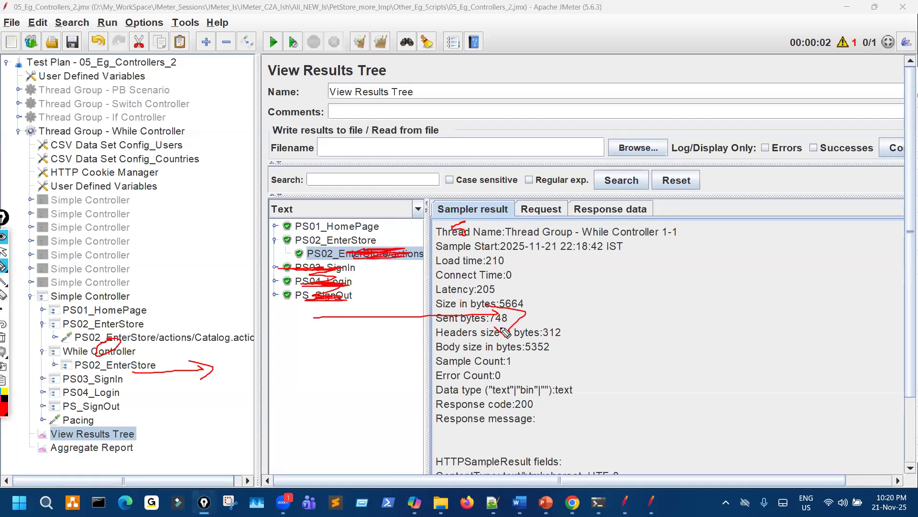
mouse_move(526, 401)
mouse_down()
mouse_move(511, 405)
mouse_move(534, 418)
mouse_move(529, 396)
mouse_up()
mouse_move(592, 399)
mouse_down()
mouse_move(607, 395)
mouse_move(597, 414)
mouse_move(636, 386)
mouse_up()
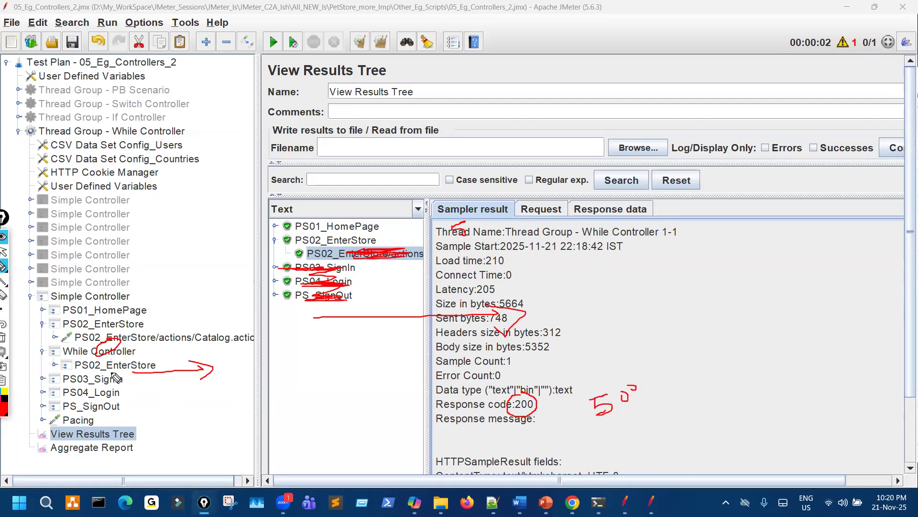
mouse_move(149, 373)
mouse_down()
mouse_move(64, 391)
mouse_move(32, 373)
mouse_move(36, 356)
mouse_move(56, 355)
mouse_up()
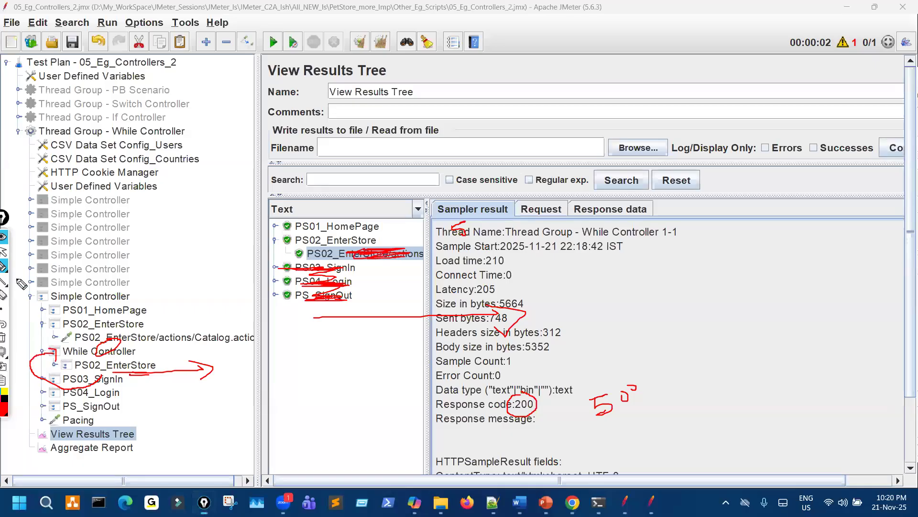
- Highlight the != 200 comparison in the While Controller's condition and clear all pen marks
click(4, 250)
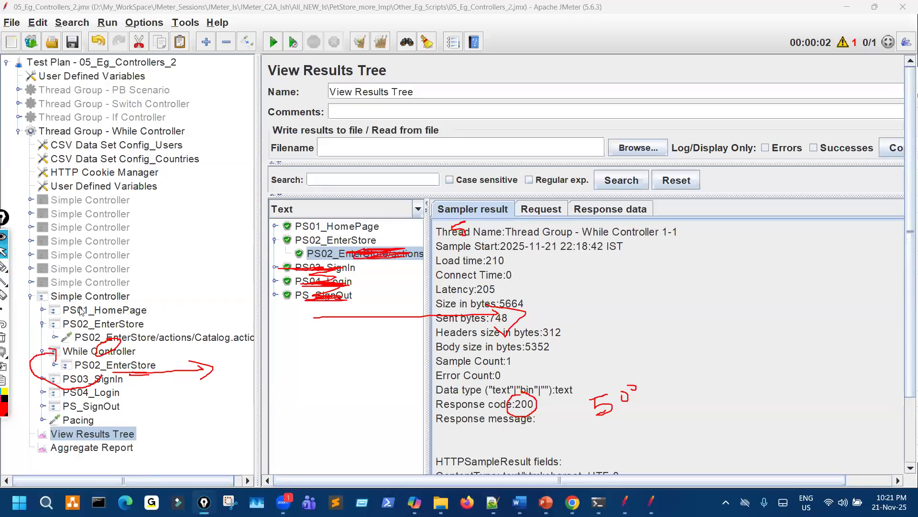
click(122, 354)
drag(650, 130, 603, 130)
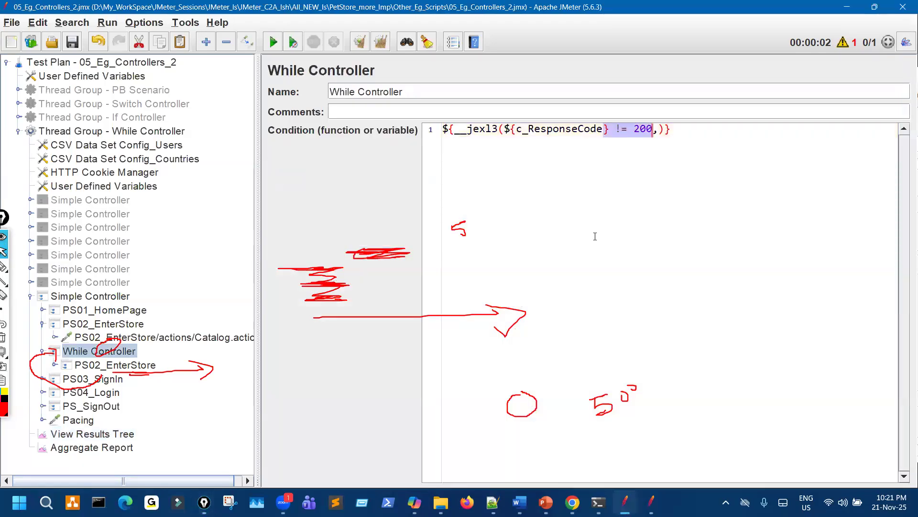
key(ctrl+shift+7)
key(ctrl+shift+3)
key(ctrl+shift+2)
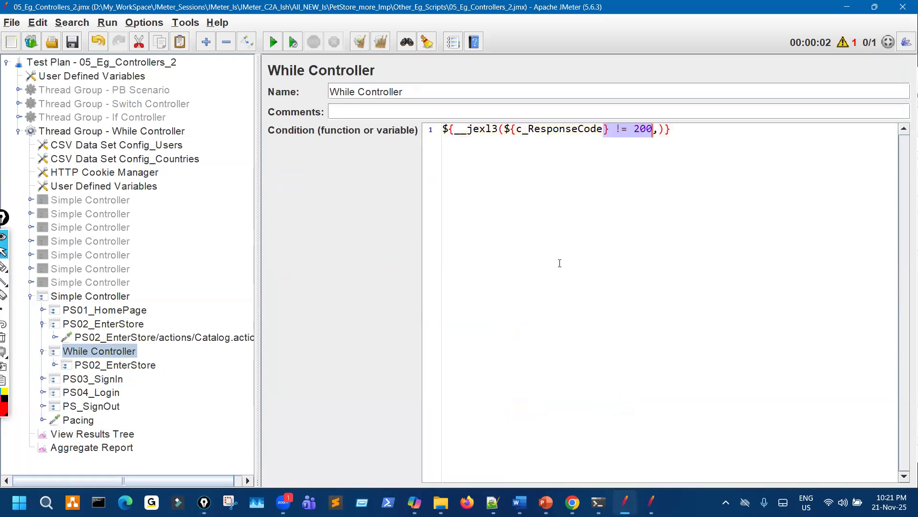
- Disable the c_ResponseCode Regular Expression Extractor of the PS02_EnterStore request inside the While Controller
click(54, 365)
click(66, 378)
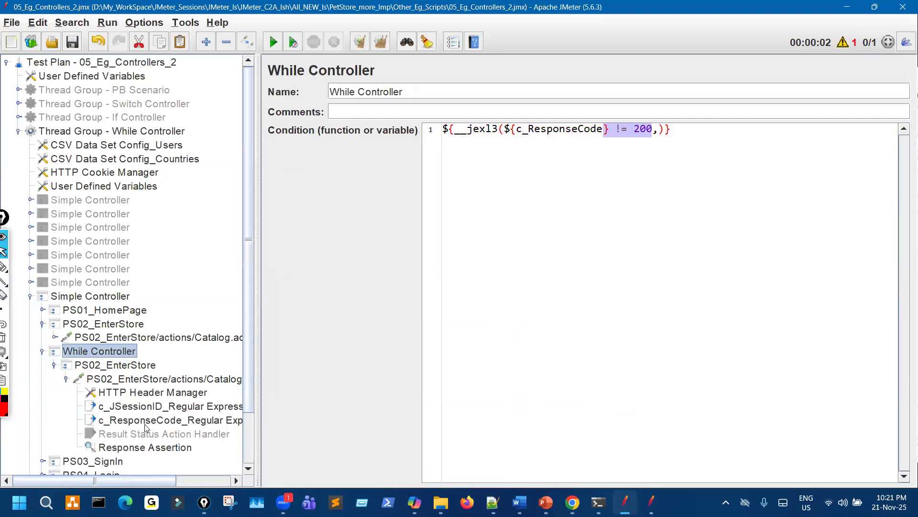
click(145, 424)
key(ctrl+t)
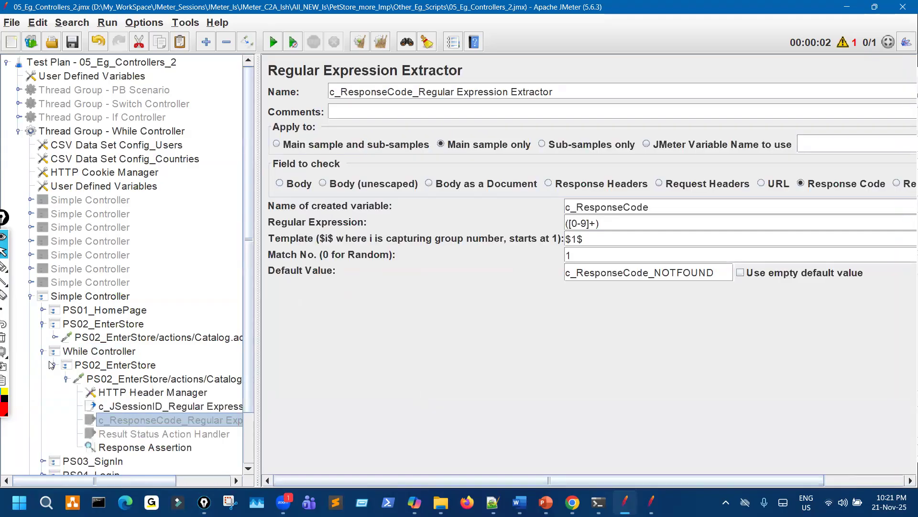
- Collapse PS02_EnterStore in the While Controller and open the Path of the PS02_EnterStore request before that controller for editing
click(53, 364)
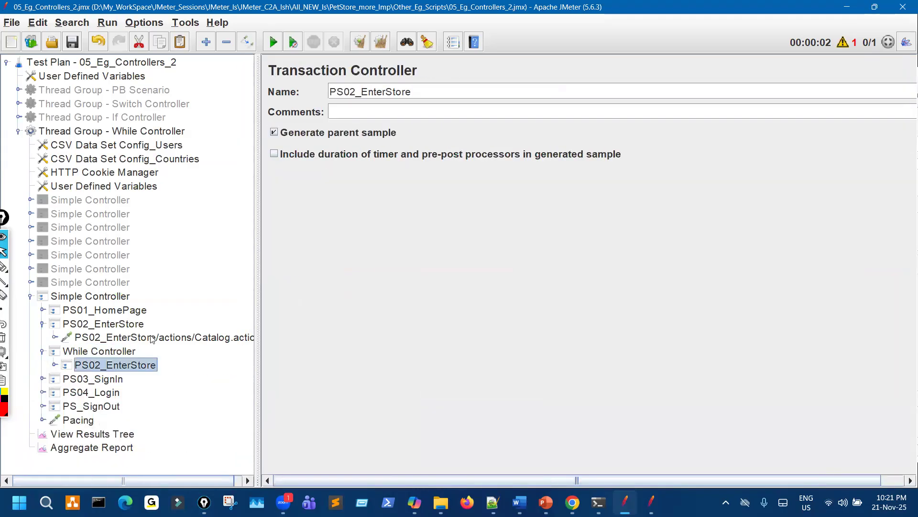
click(194, 337)
click(524, 214)
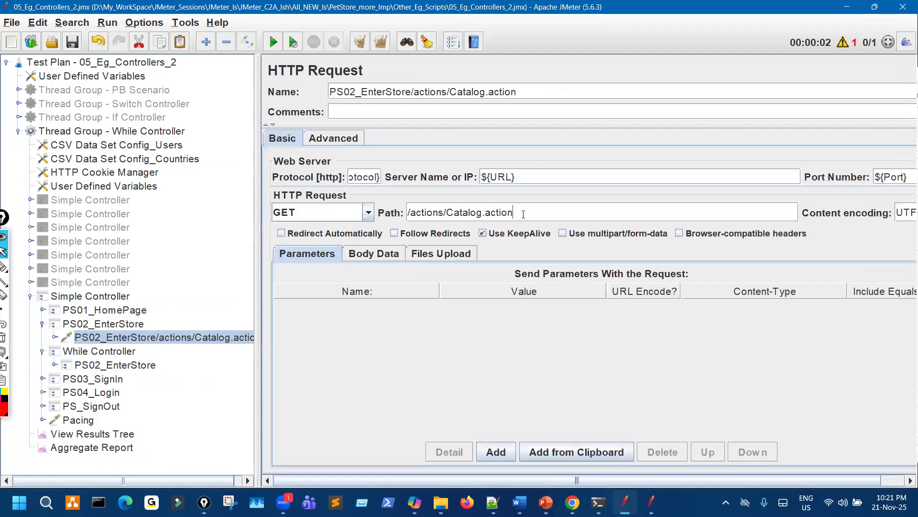
- Clear the View Results Tree and run the test, stop it, and run it again with empty results
click(115, 436)
click(360, 43)
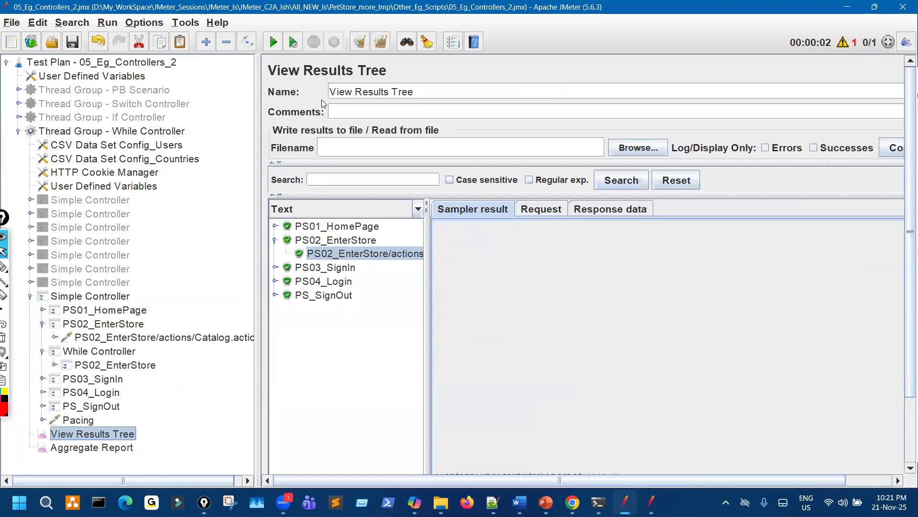
click(273, 42)
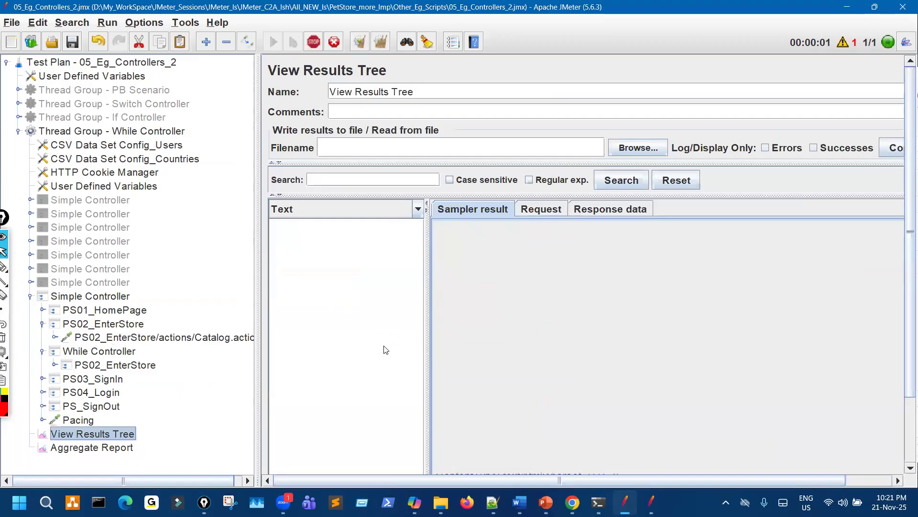
click(315, 46)
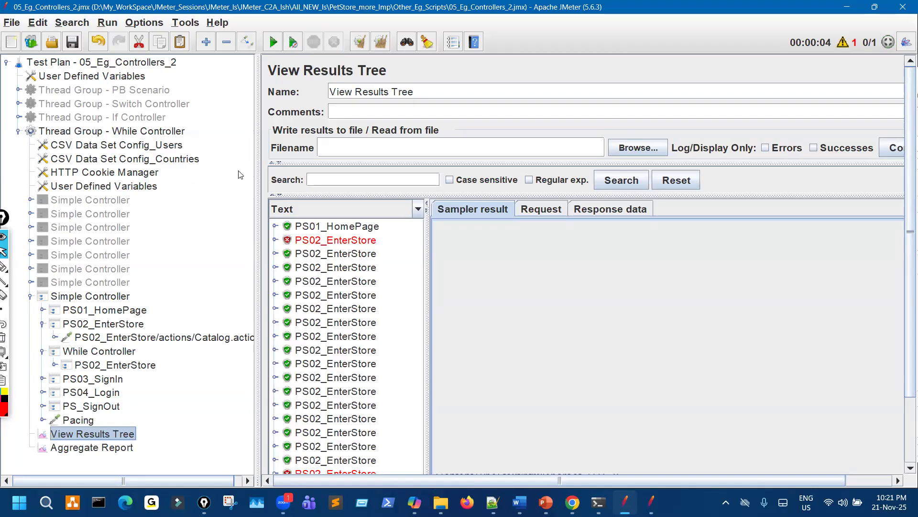
click(275, 44)
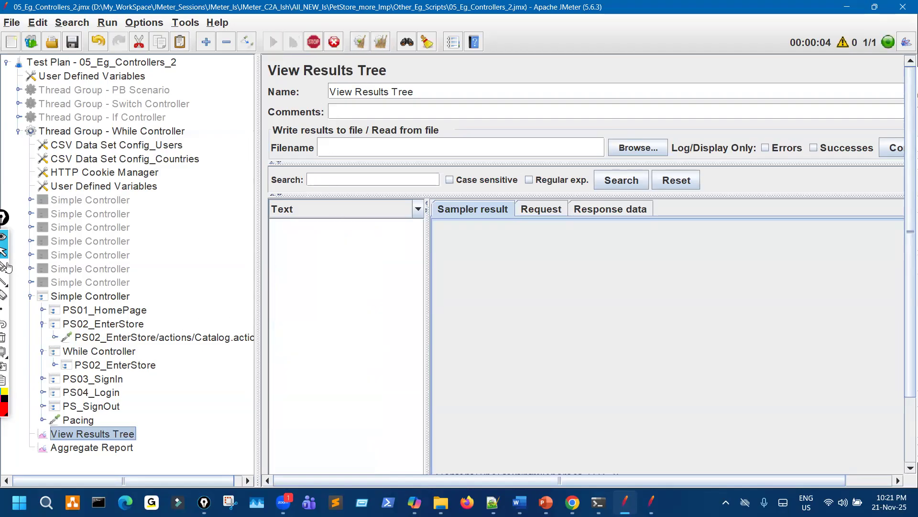
- Mark the first and the looped PS02_EnterStore in the test plan and results with temporary pen strokes, and clear them
drag(142, 327, 191, 313)
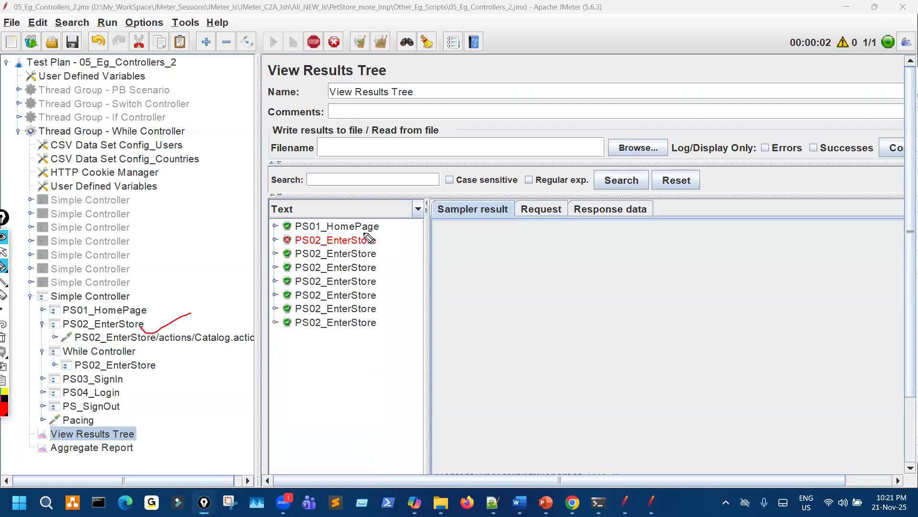
drag(364, 234, 391, 225)
mouse_move(143, 356)
mouse_down()
mouse_move(164, 363)
mouse_move(143, 358)
mouse_up()
mouse_move(348, 258)
mouse_down()
mouse_move(412, 244)
mouse_move(405, 254)
mouse_up()
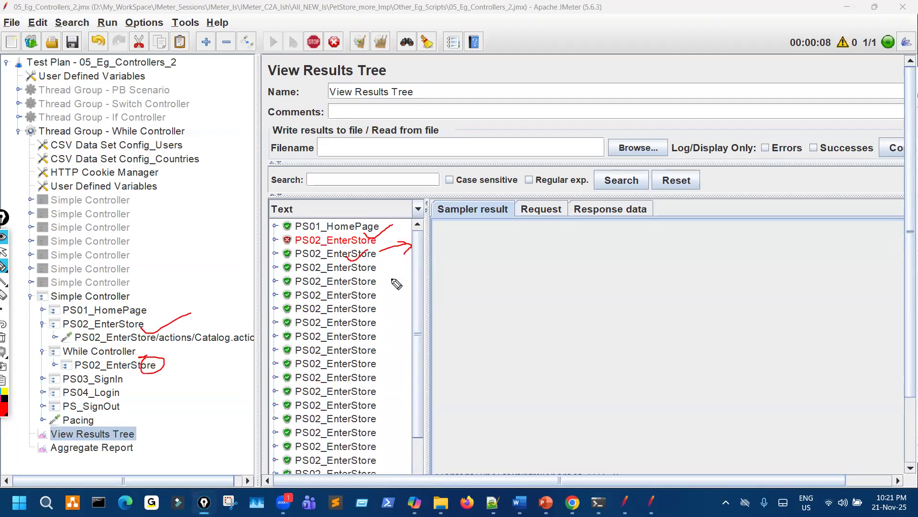
drag(151, 377, 181, 384)
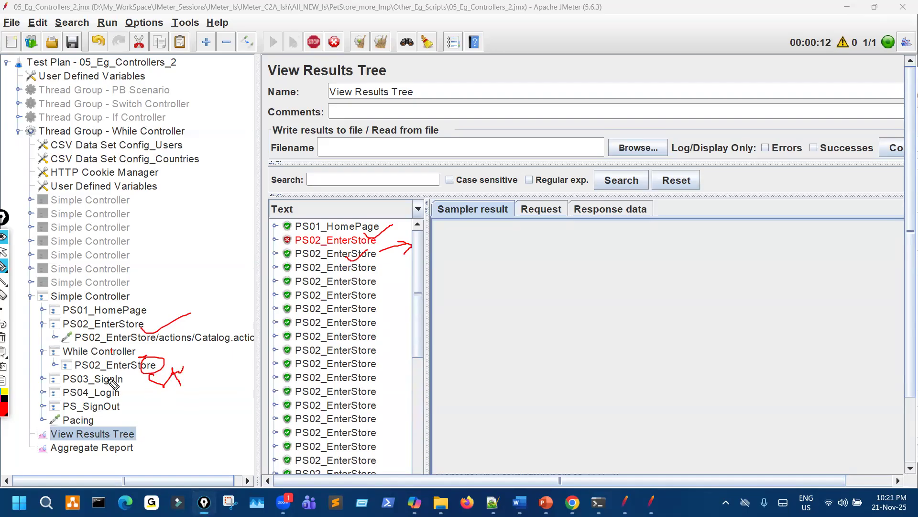
mouse_move(108, 381)
mouse_down()
mouse_move(124, 374)
mouse_move(124, 386)
mouse_up()
mouse_move(118, 403)
mouse_down()
mouse_move(128, 398)
mouse_move(44, 362)
mouse_move(61, 362)
mouse_up()
key(ctrl+shift+7)
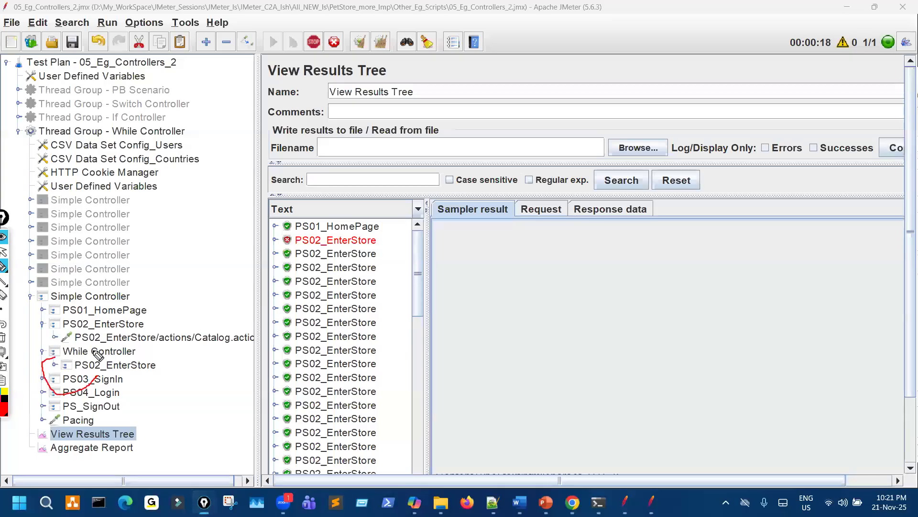
- Select the While Controller and underline c_ResponseCode and != 200 in its condition with the pen
click(98, 353)
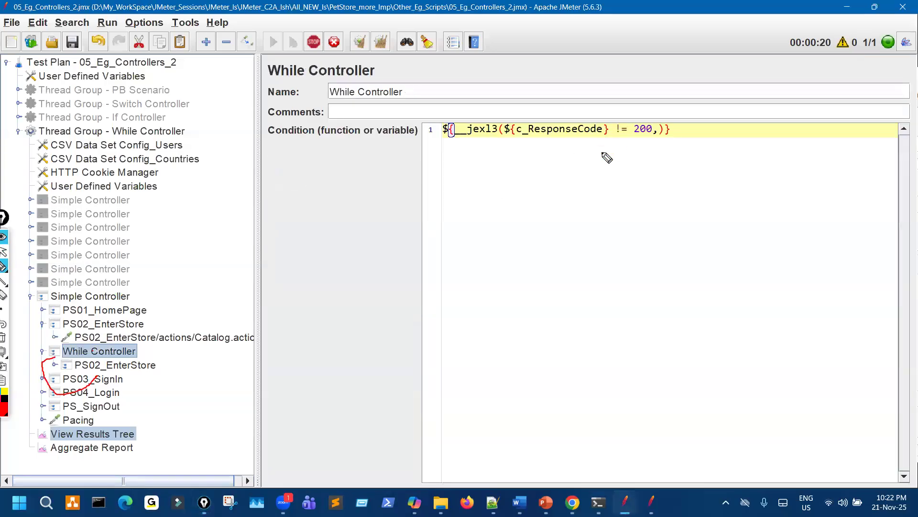
mouse_move(600, 152)
mouse_down()
mouse_move(641, 139)
mouse_move(641, 151)
mouse_up()
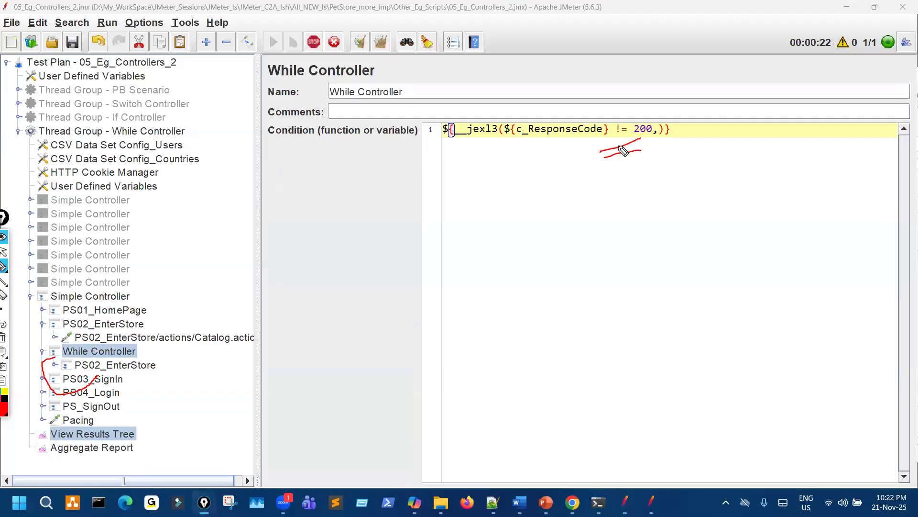
drag(521, 143, 569, 141)
drag(546, 146, 587, 141)
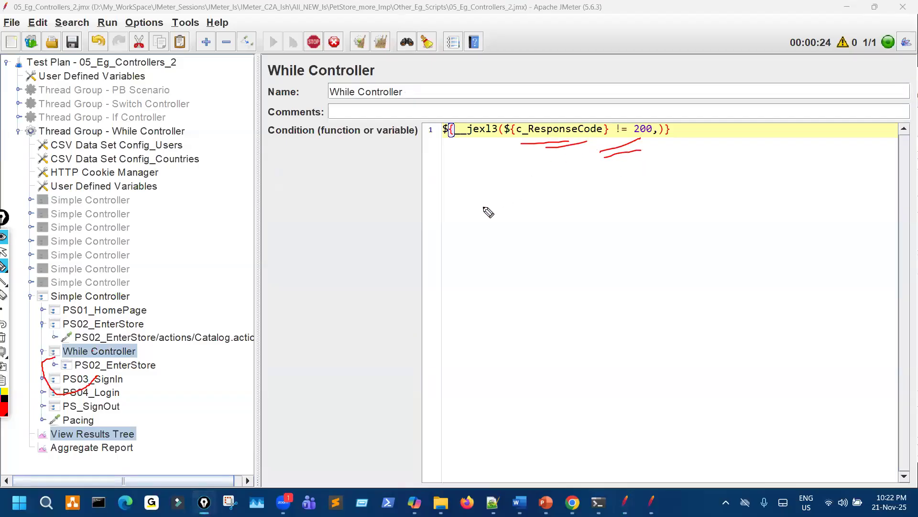
- Write the evaluation 500 != 200 with result T below the While Controller's condition using the pen
drag(115, 340, 111, 335)
mouse_move(545, 173)
mouse_down()
mouse_move(532, 176)
mouse_move(545, 204)
mouse_up()
mouse_move(568, 180)
mouse_down()
mouse_move(557, 182)
mouse_move(640, 184)
mouse_move(691, 167)
mouse_up()
drag(678, 177, 691, 172)
mouse_move(741, 147)
mouse_down()
mouse_move(789, 161)
mouse_move(795, 148)
mouse_up()
mouse_move(658, 242)
mouse_down()
mouse_move(690, 231)
mouse_move(702, 251)
mouse_up()
drag(826, 143, 819, 141)
- Sketch the repeating loop around PS02_EnterStore inside the While Controller, underline the comparison, and clear all pen marks
mouse_move(138, 359)
mouse_down()
mouse_move(165, 360)
mouse_move(144, 357)
mouse_up()
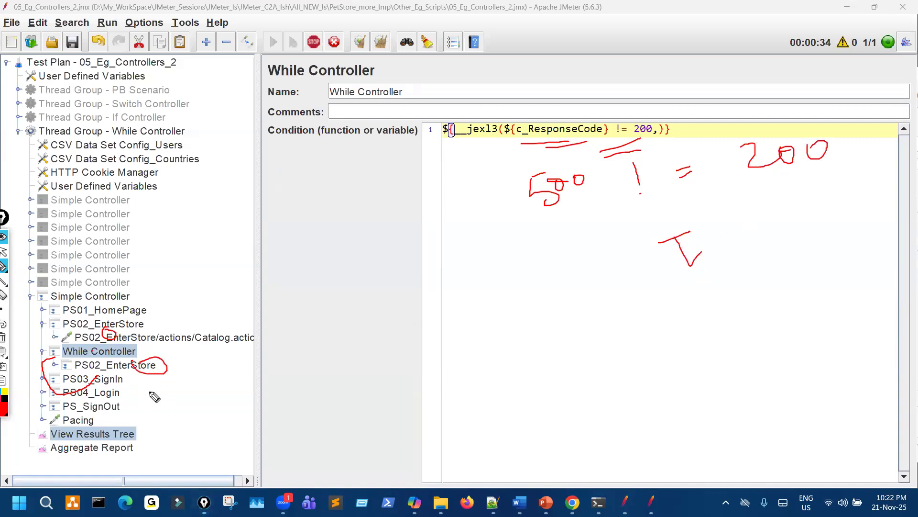
mouse_move(64, 351)
mouse_down()
mouse_move(43, 390)
mouse_move(79, 370)
mouse_up()
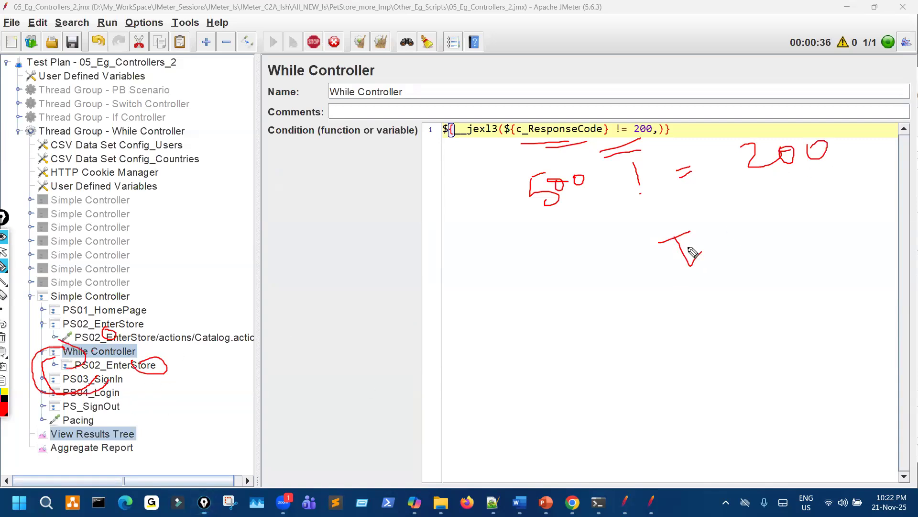
drag(624, 216, 771, 183)
drag(172, 370, 235, 362)
drag(217, 352, 237, 382)
mouse_move(128, 393)
mouse_down()
mouse_move(58, 335)
mouse_move(115, 332)
mouse_up()
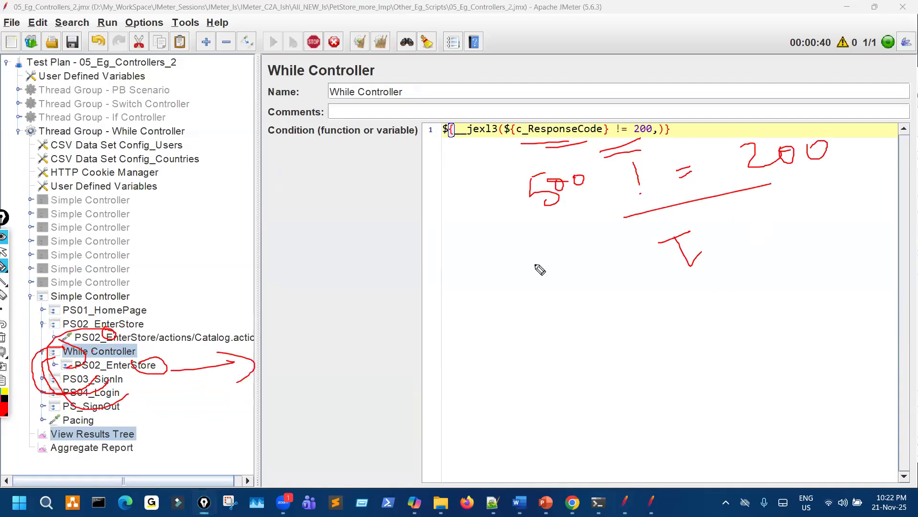
drag(678, 281, 743, 253)
key(Escape)
- Enable automatic scrolling in the View Results Tree
click(115, 434)
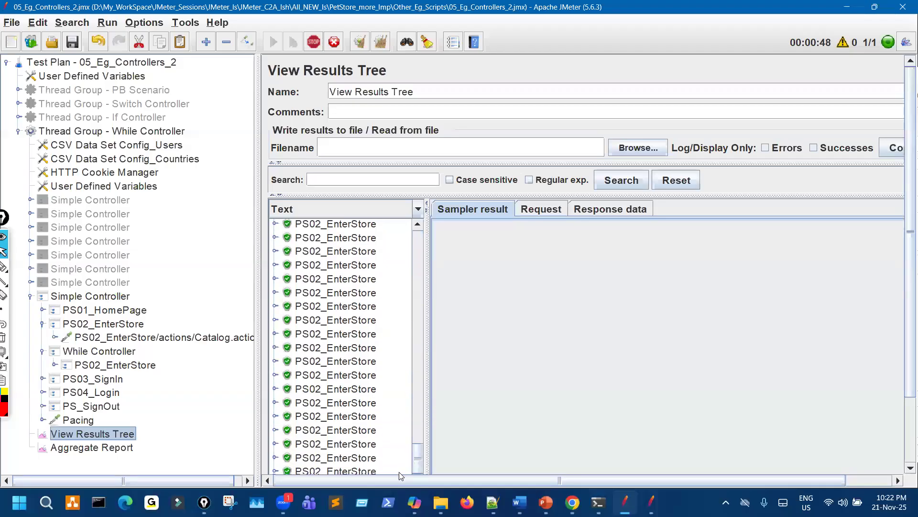
scroll(905, 460, down, 3)
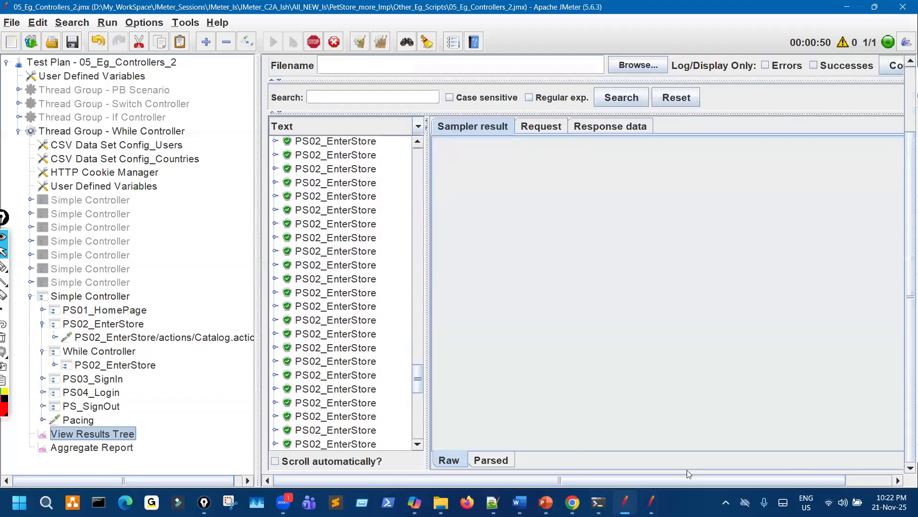
click(275, 462)
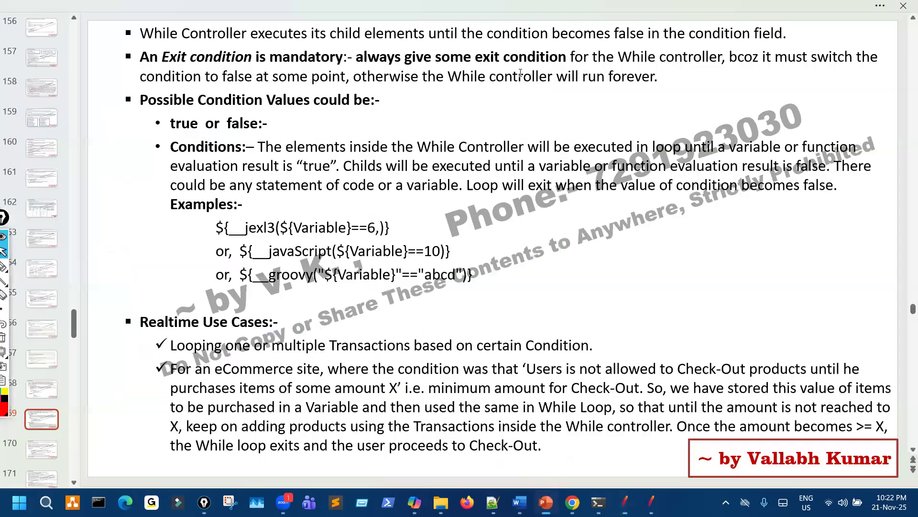
- In the PowerPoint While Controller notes, highlight the a++ line of the While syntax and return to the following slide
scroll(519, 327, up, 3)
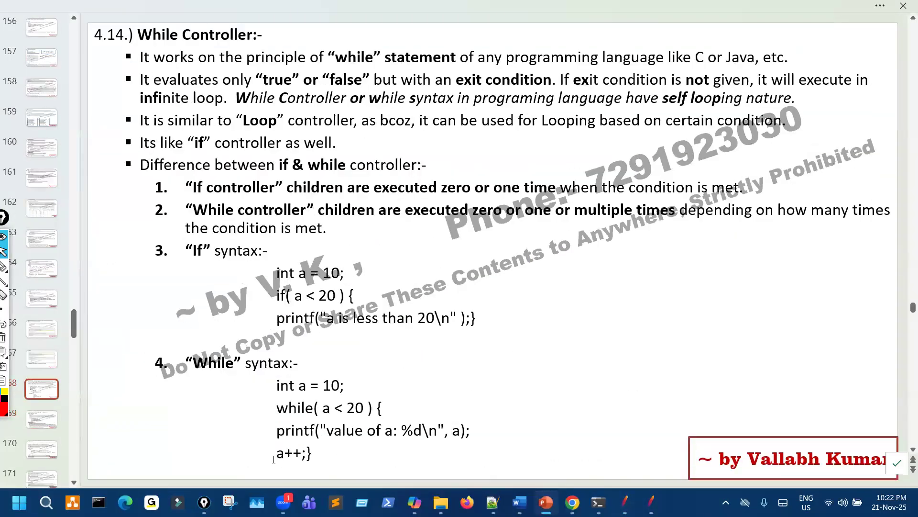
drag(278, 455, 369, 474)
click(368, 467)
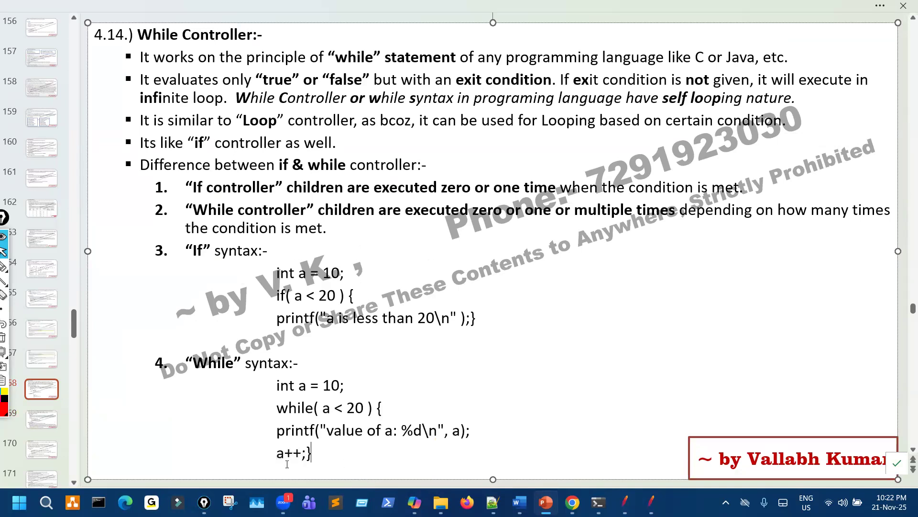
drag(278, 455, 338, 467)
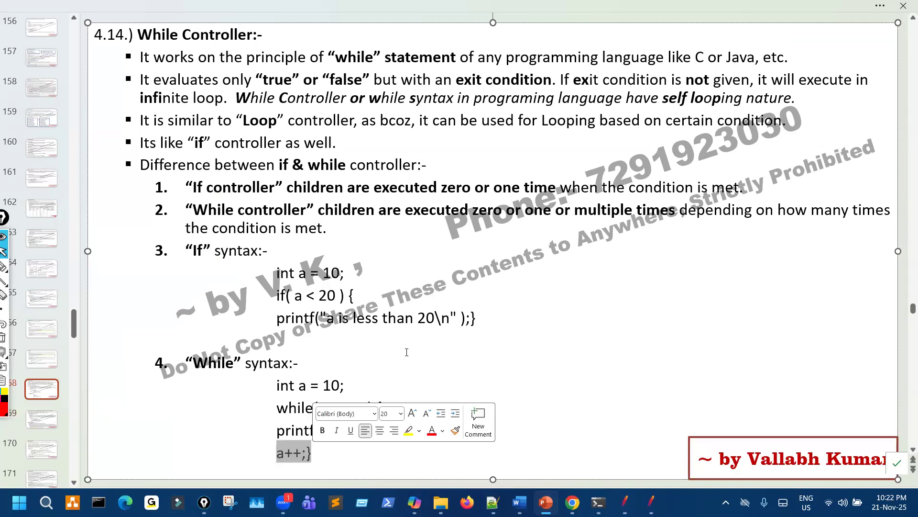
scroll(488, 325, down, 2)
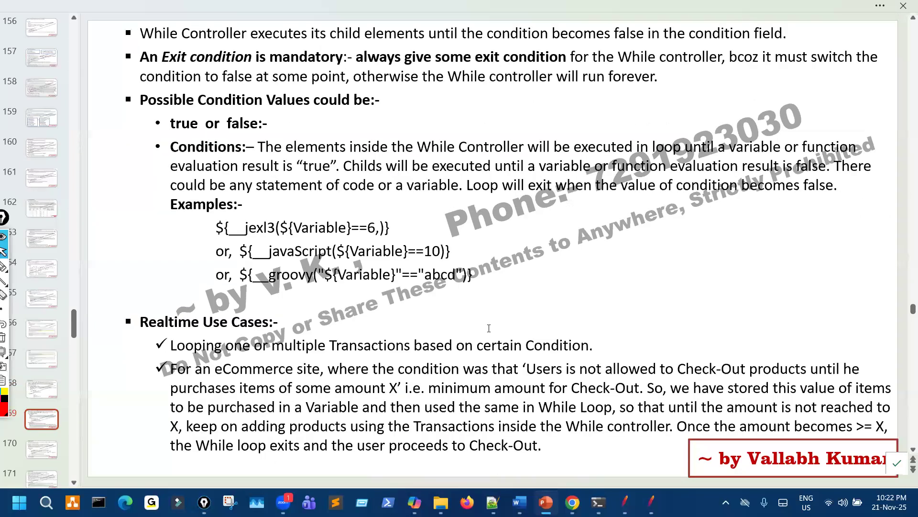
- Switch back to JMeter, stop the test run, and go to the first results in the View Results Tree
mouse_move(625, 503)
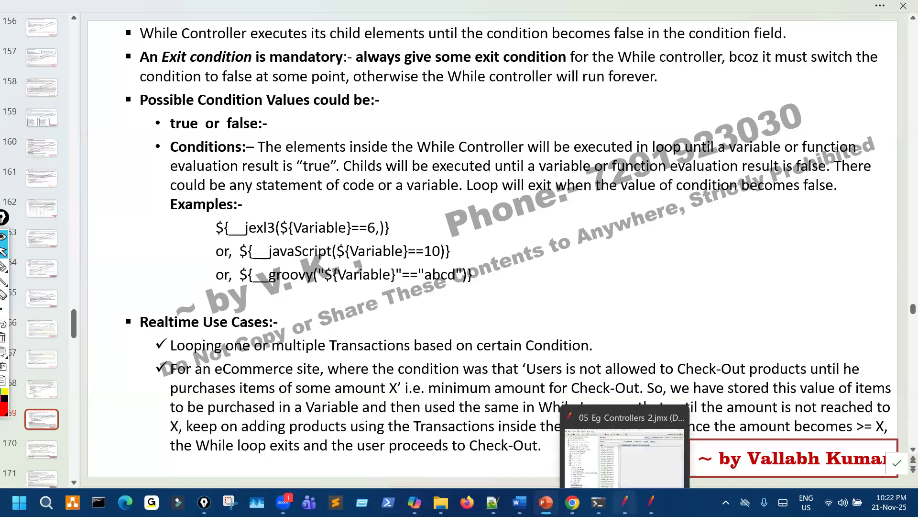
click(568, 467)
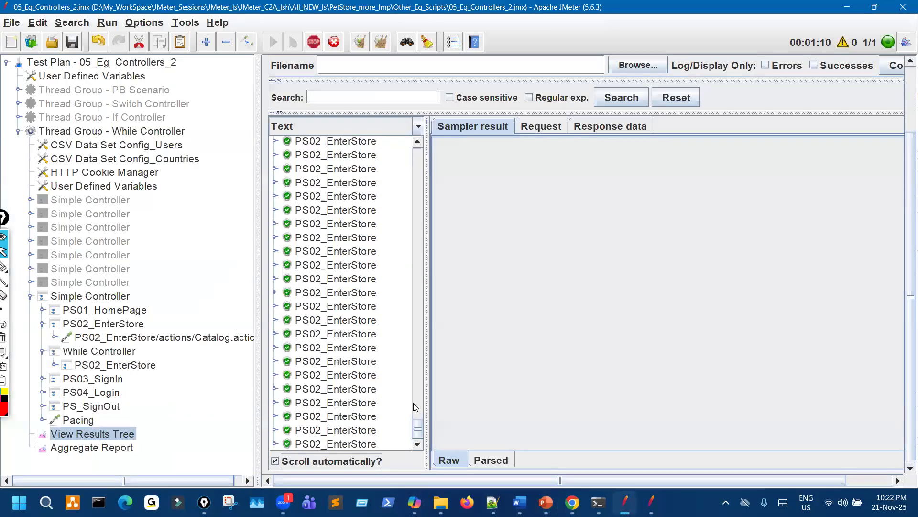
drag(418, 431, 457, 147)
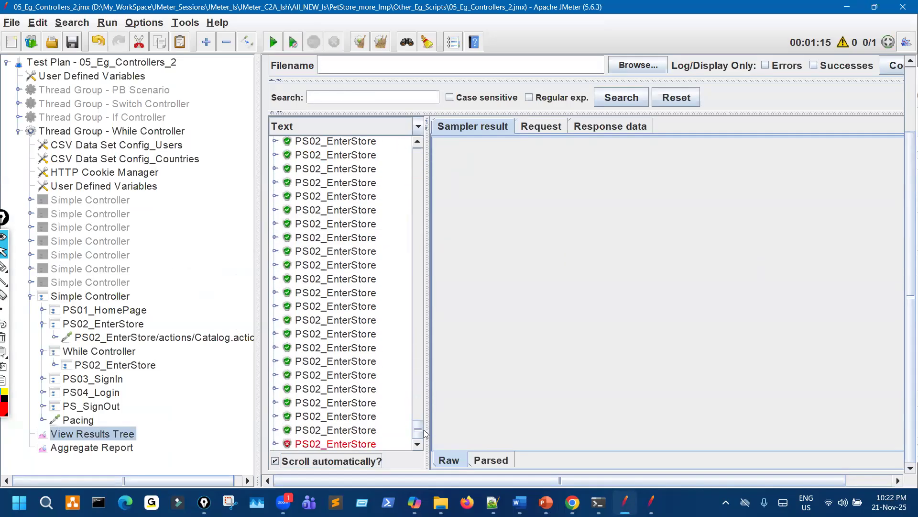
drag(419, 429, 425, 156)
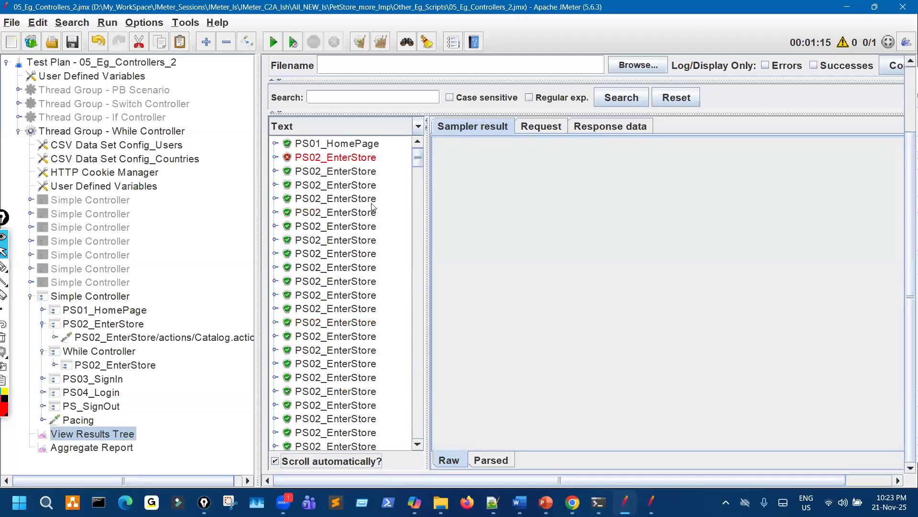
- Highlight the response code variable in the While Controller's condition, and circle variable a in the While syntax on the PowerPoint slide
click(113, 354)
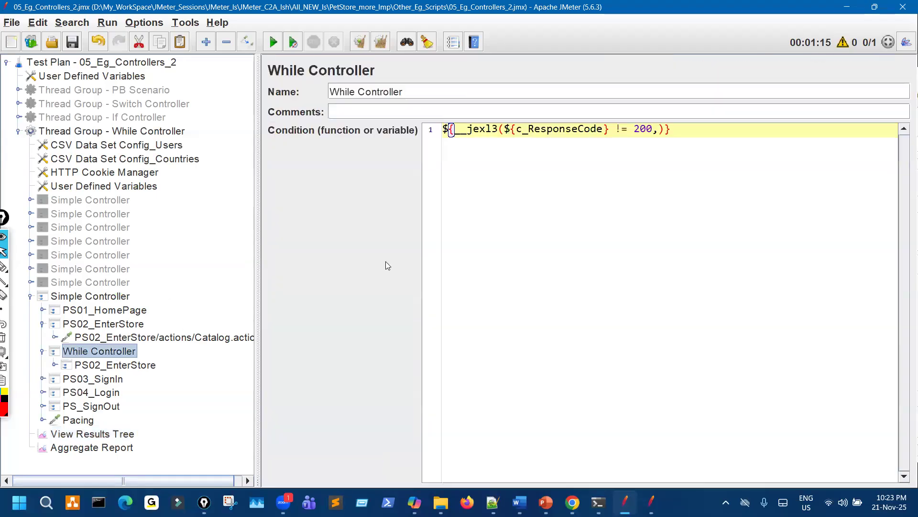
drag(539, 133, 568, 164)
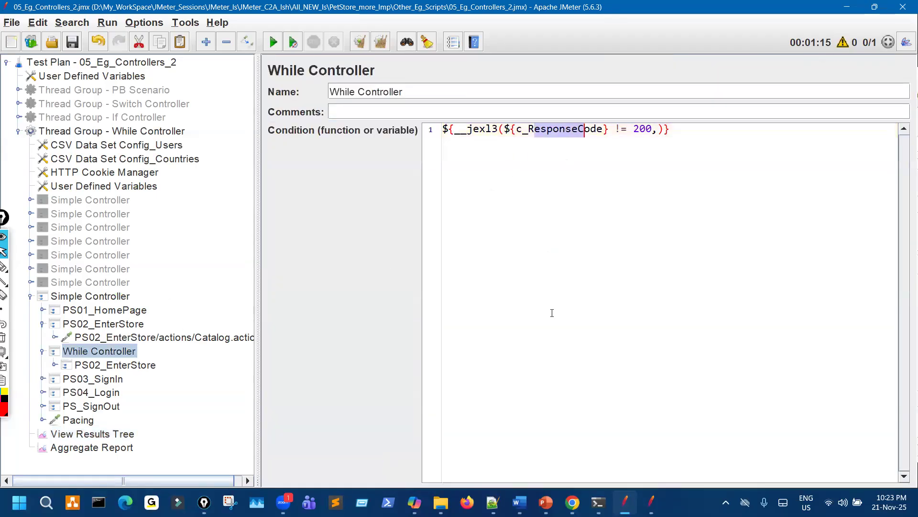
click(546, 503)
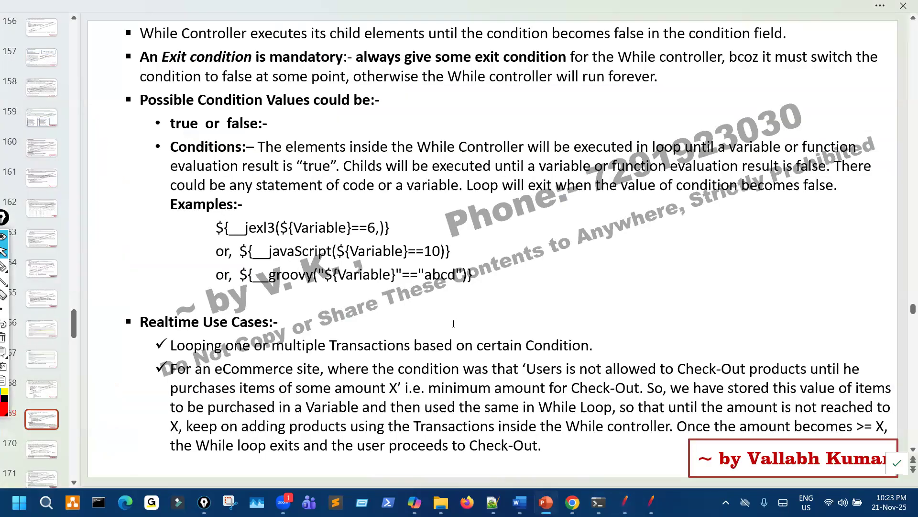
scroll(87, 316, up, 1)
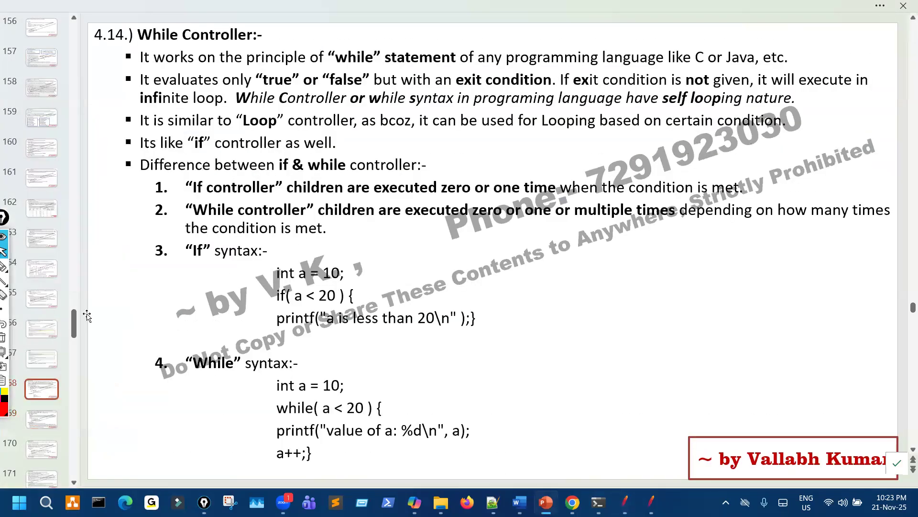
click(3, 266)
drag(317, 417, 330, 405)
- Write a = 10 with the successive values 11, 12, 13, 14, 19 and 20 on the slide using the pen
mouse_move(623, 290)
mouse_down()
mouse_move(617, 306)
mouse_move(672, 286)
mouse_move(689, 299)
mouse_move(699, 275)
mouse_up()
drag(690, 314, 700, 326)
drag(703, 314, 708, 320)
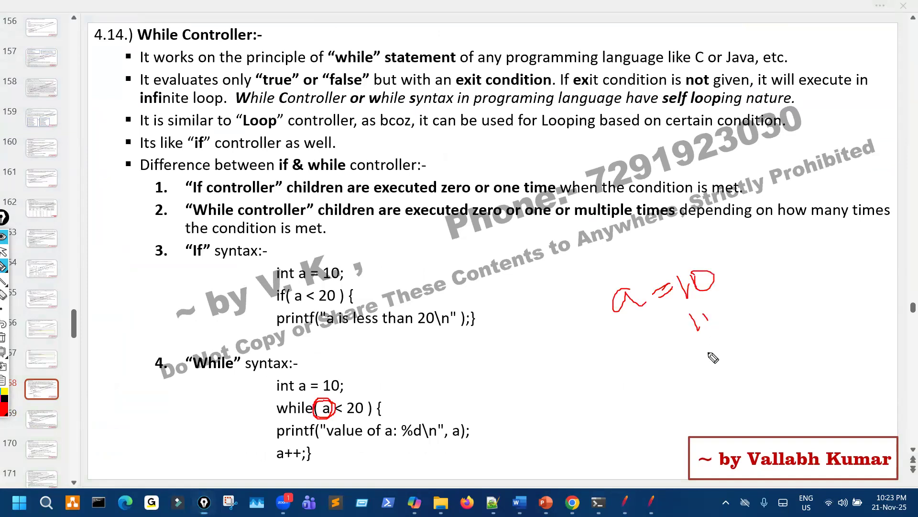
mouse_move(708, 357)
mouse_down()
mouse_move(723, 366)
mouse_move(714, 403)
mouse_move(725, 414)
mouse_up()
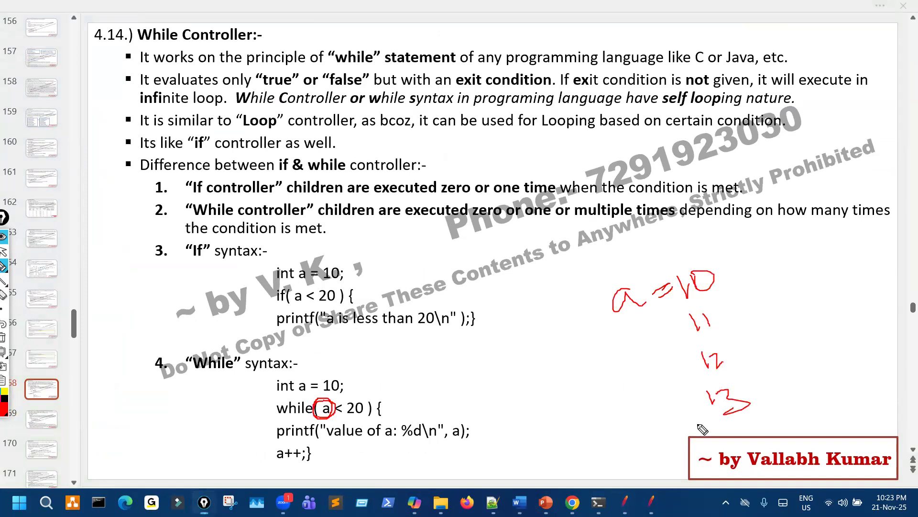
drag(526, 388, 536, 398)
drag(544, 393, 557, 391)
mouse_move(548, 431)
mouse_down()
mouse_move(555, 441)
mouse_move(569, 432)
mouse_move(577, 473)
mouse_move(584, 471)
mouse_up()
- Write 20 < 20 with result F beside the While syntax, mark the loop body, and clear all pen marks
drag(312, 391, 385, 384)
drag(391, 371, 411, 374)
drag(412, 368, 417, 361)
drag(411, 396, 440, 390)
mouse_move(425, 393)
mouse_down()
mouse_move(420, 420)
mouse_move(432, 403)
mouse_up()
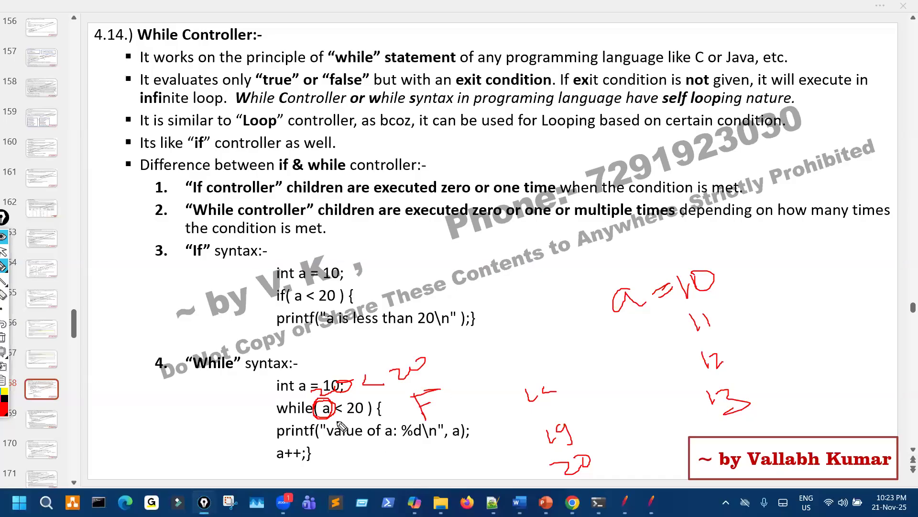
drag(335, 421, 370, 433)
key(ctrl+shift+7)
- Switch back to JMeter, circle the While Controller branch, and underline and circle the ResponseCode != 200 comparison in its condition with the pen
key(ctrl+shift+2)
click(624, 502)
key(ctrl+shift+3)
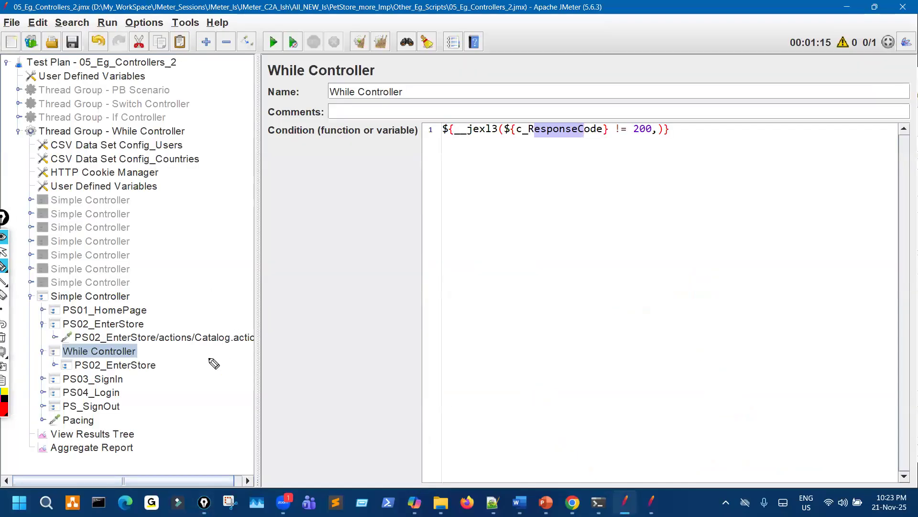
mouse_move(144, 358)
mouse_down()
mouse_move(136, 372)
mouse_move(46, 386)
mouse_move(63, 346)
mouse_up()
drag(557, 148, 643, 148)
mouse_move(595, 109)
mouse_down()
mouse_move(558, 126)
mouse_move(617, 163)
mouse_move(618, 105)
mouse_up()
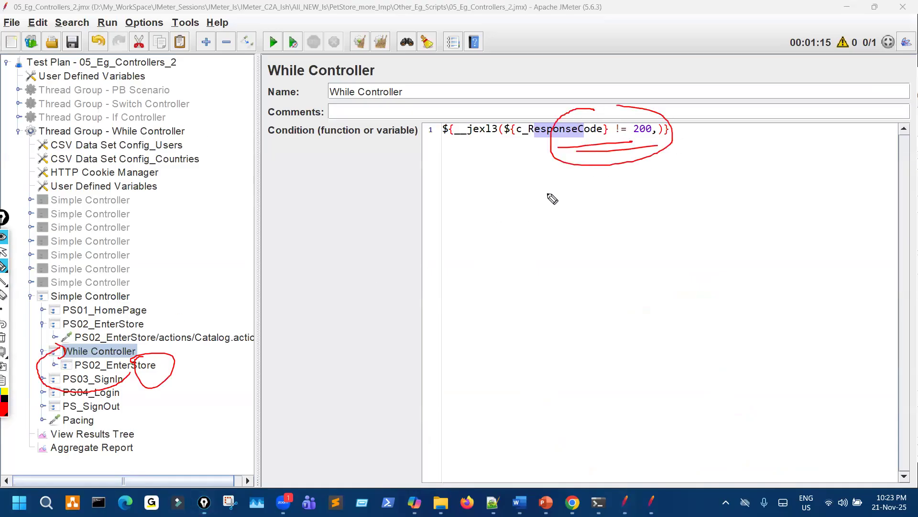
mouse_move(558, 119)
mouse_down()
mouse_move(576, 129)
mouse_move(557, 131)
mouse_up()
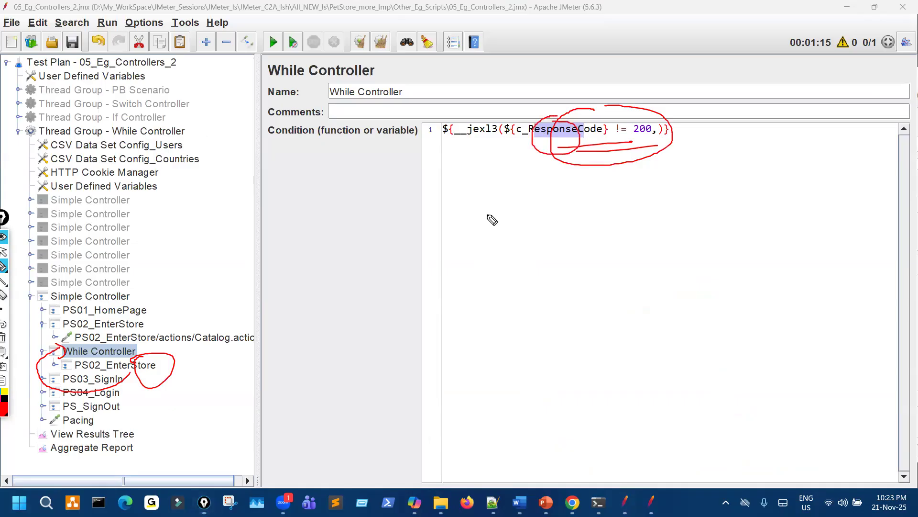
- Expand the PS02_EnterStore request before the While Controller, clear the marks, circle its c_ResponseCode extractor and draw an arrow to the request
click(3, 252)
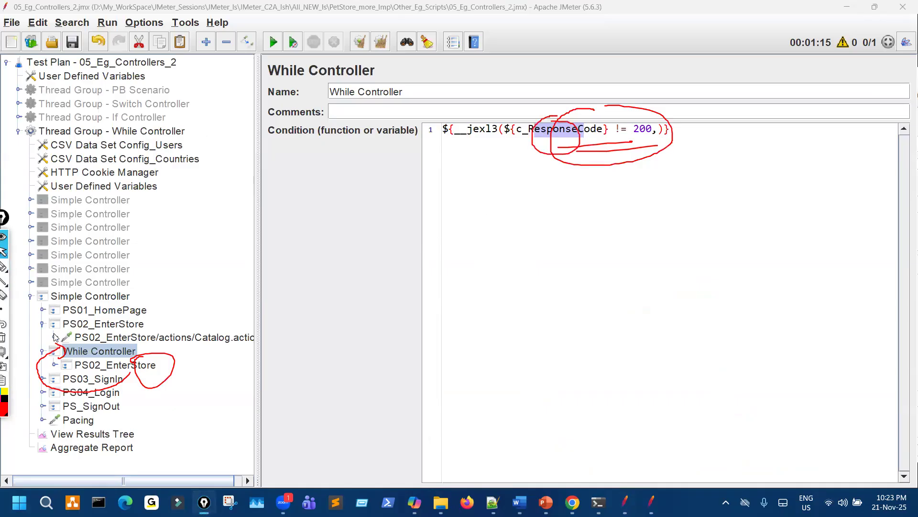
click(54, 338)
key(ctrl+shift+7)
key(ctrl+shift+3)
drag(117, 380, 107, 378)
mouse_move(165, 302)
mouse_down()
mouse_move(167, 326)
mouse_move(185, 315)
mouse_up()
- Write 500 != 200 with result T beneath the While Controller's condition using the pen
mouse_move(560, 143)
mouse_down()
mouse_move(555, 165)
mouse_move(640, 150)
mouse_up()
click(609, 165)
mouse_move(625, 157)
mouse_down()
mouse_move(699, 153)
mouse_move(725, 138)
mouse_up()
mouse_move(730, 118)
mouse_down()
mouse_move(751, 154)
mouse_move(737, 176)
mouse_move(794, 156)
mouse_move(796, 188)
mouse_up()
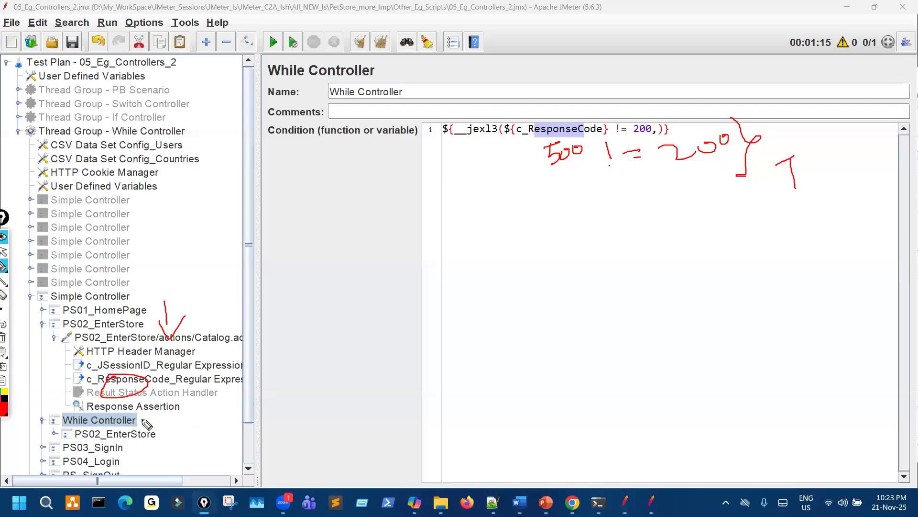
- Mark the While Controller's loop body, point an arrow at the condition, underline the T and draw a line above c_ResponseCode
mouse_move(180, 407)
mouse_down()
mouse_move(142, 418)
mouse_move(137, 439)
mouse_move(43, 466)
mouse_move(56, 421)
mouse_up()
mouse_move(384, 153)
mouse_down()
mouse_move(429, 142)
mouse_move(418, 160)
mouse_up()
drag(756, 207, 810, 194)
drag(767, 217, 810, 205)
mouse_move(636, 112)
mouse_down()
mouse_move(545, 110)
mouse_move(617, 109)
mouse_up()
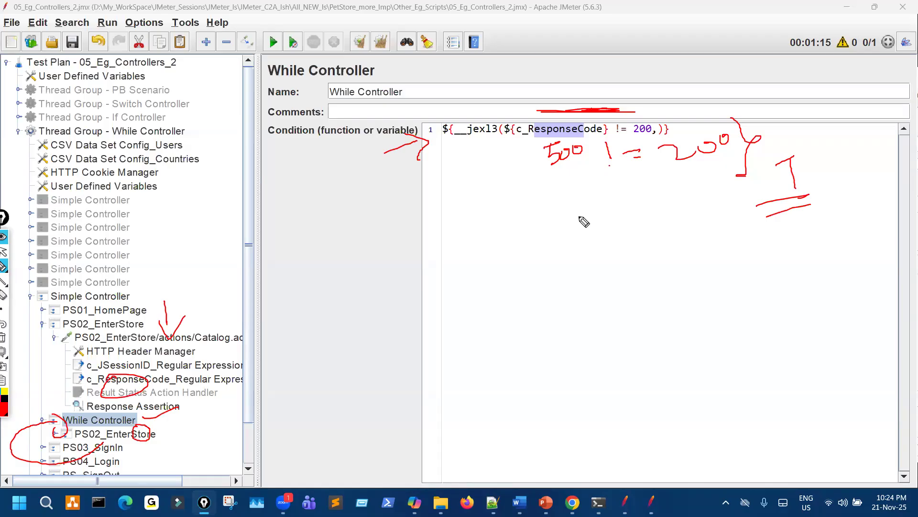
- Clear the marks, open the first PS02_EnterStore's c_ResponseCode extractor, and circle its name and created variable
key(ctrl+shift+7)
key(ctrl+shift+2)
click(158, 379)
key(ctrl+shift+2)
mouse_move(393, 61)
mouse_down()
mouse_move(310, 116)
mouse_move(498, 122)
mouse_move(411, 98)
mouse_up()
drag(609, 180, 560, 201)
drag(710, 203, 504, 196)
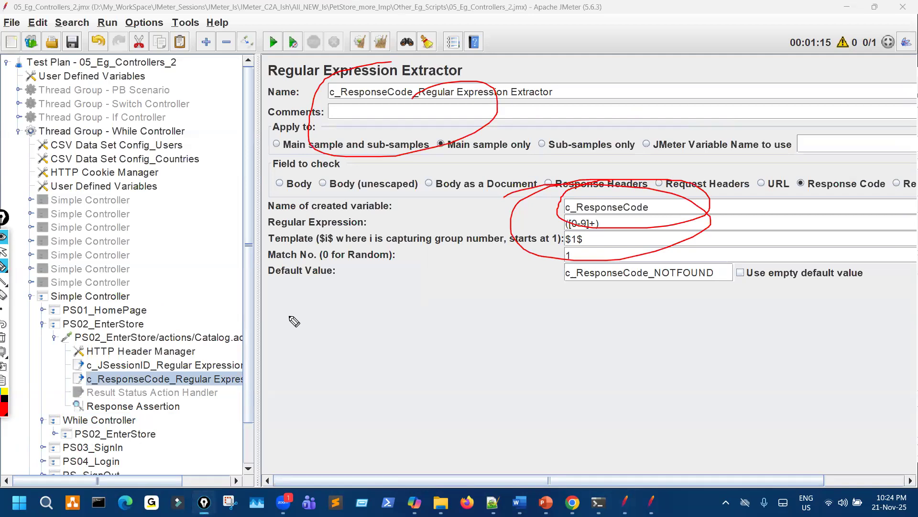
- Enable the c_ResponseCode extractor under the PS02_EnterStore request inside the While Controller
key(Escape)
scroll(177, 338, down, 1)
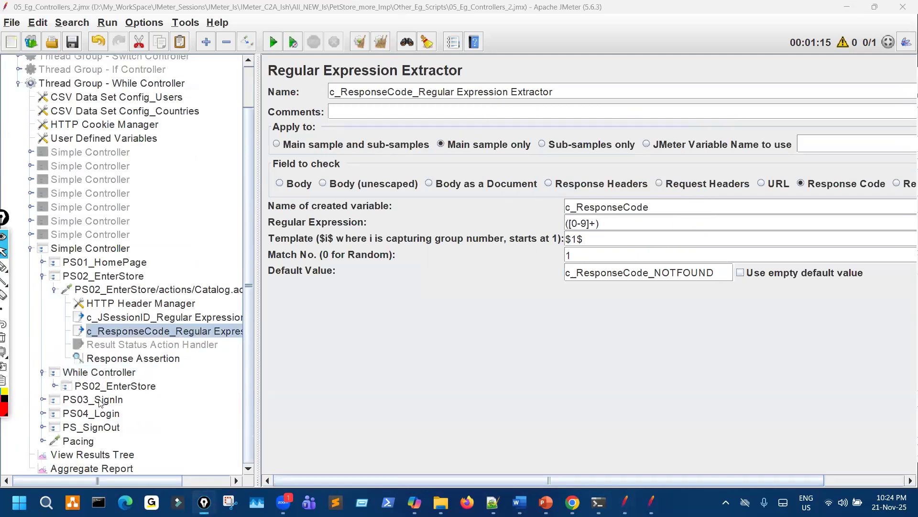
click(55, 386)
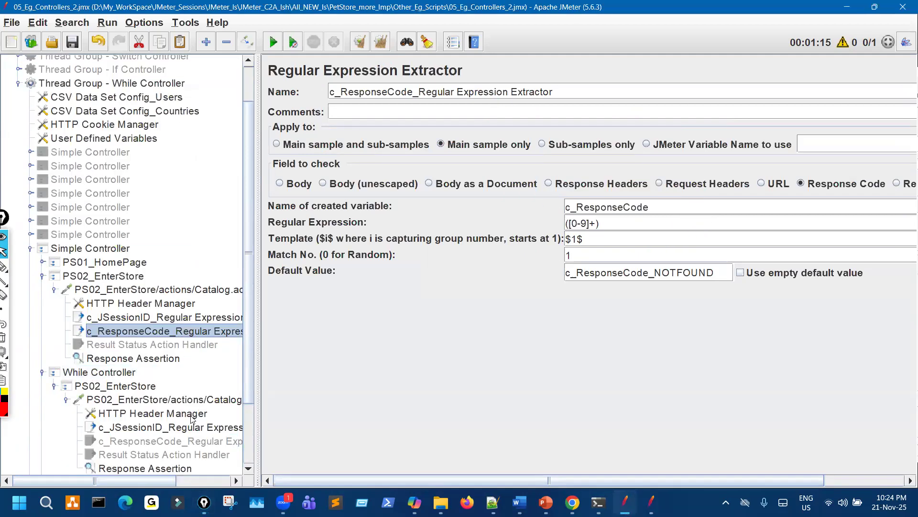
scroll(191, 418, down, 2)
click(185, 363)
key(ctrl+t)
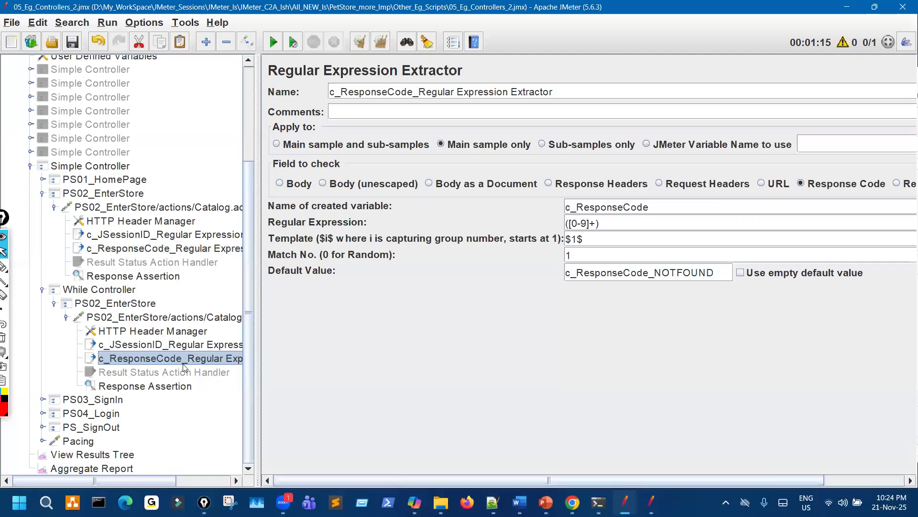
- Circle the c_ResponseCode extractors outside and inside the While Controller with the pen, and clear the marks
mouse_move(78, 334)
mouse_down()
mouse_move(81, 361)
mouse_move(113, 379)
mouse_up()
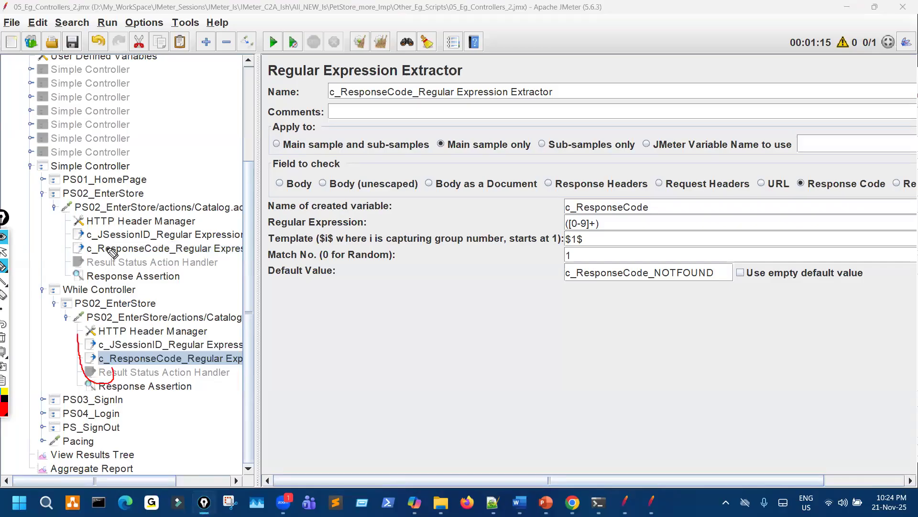
drag(111, 253, 107, 245)
drag(145, 355, 137, 355)
key(ctrl+shift+7)
key(ctrl+shift+2)
- Open the View Results Tree, underline the first two PS02_EnterStore results, and show the sampler result of the second one
click(128, 457)
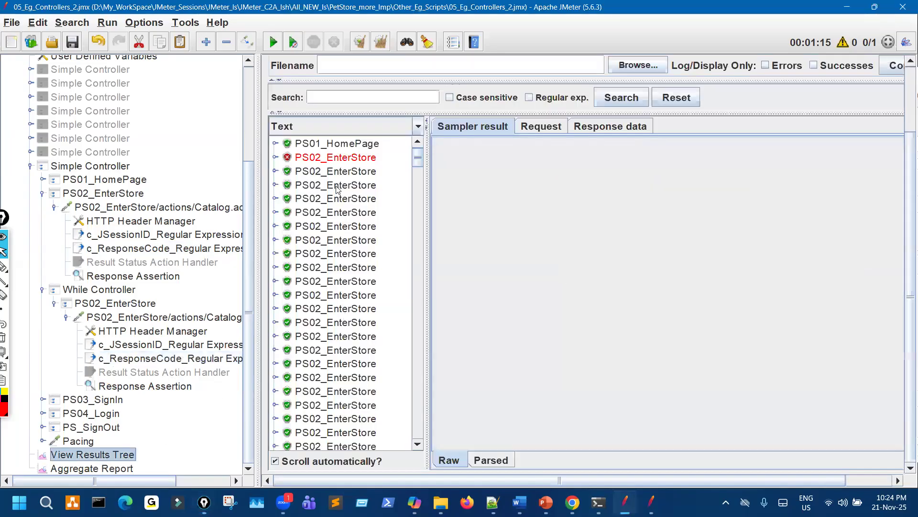
key(ctrl+shift+1)
drag(198, 224, 194, 245)
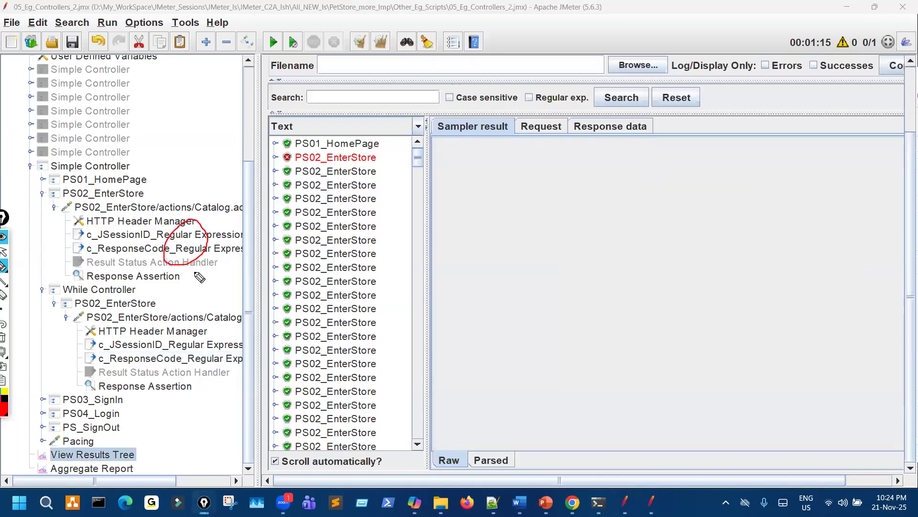
drag(334, 163, 395, 157)
drag(348, 177, 418, 175)
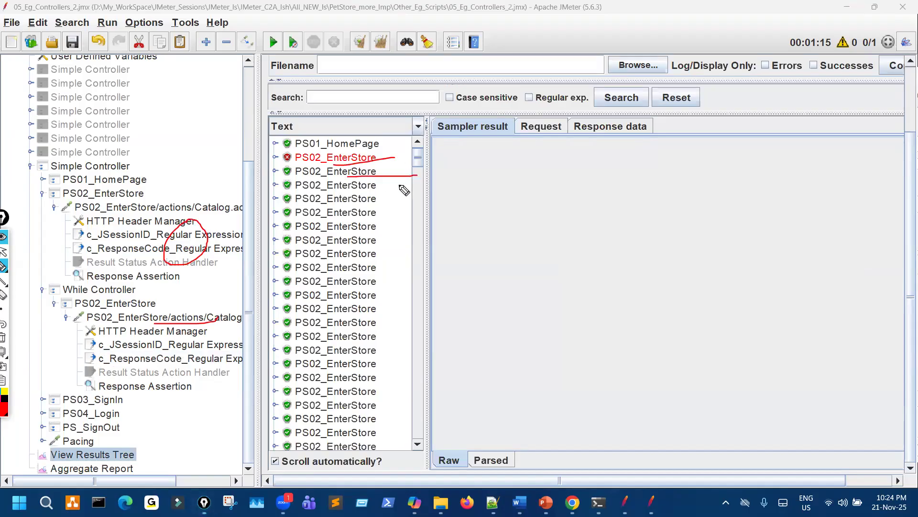
click(276, 171)
click(396, 190)
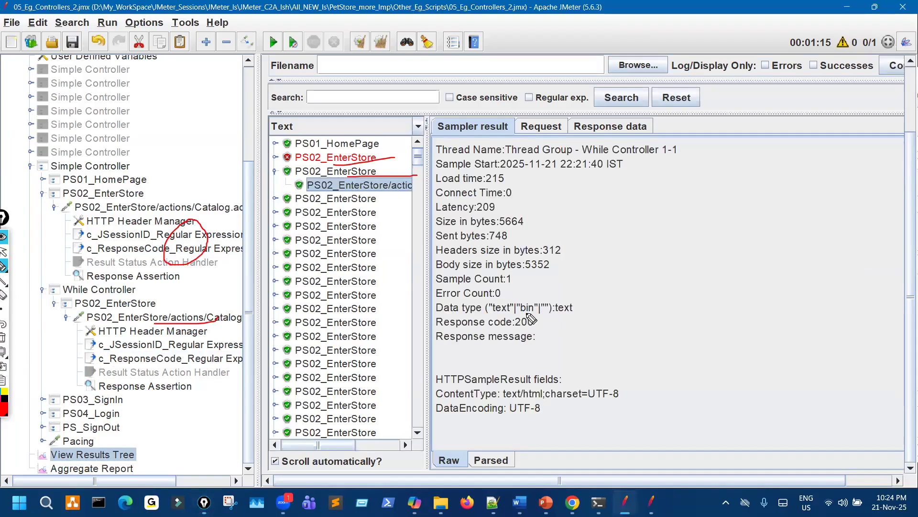
- Circle the response code 200 in the sampler result and write "or 500" beside it with an arrow
drag(536, 312, 561, 329)
mouse_move(637, 308)
mouse_down()
mouse_move(666, 299)
mouse_move(710, 306)
mouse_up()
drag(732, 274, 771, 257)
drag(743, 273, 755, 301)
mouse_move(791, 263)
mouse_down()
mouse_move(776, 268)
mouse_move(834, 242)
mouse_move(809, 245)
mouse_up()
drag(799, 302, 685, 317)
drag(741, 313, 798, 302)
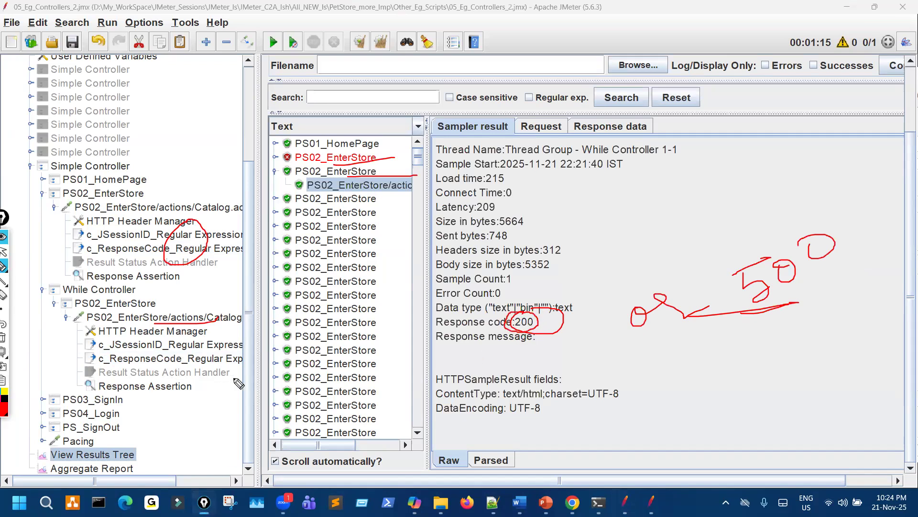
- Open the While Controller's c_ResponseCode extractor, circle its created variable, and draw an arrow from the first extractor to it
key(ctrl+shift+2)
click(171, 358)
key(ctrl+shift+1)
mouse_move(595, 194)
mouse_down()
mouse_move(562, 223)
mouse_move(610, 194)
mouse_move(651, 221)
mouse_move(674, 219)
mouse_up()
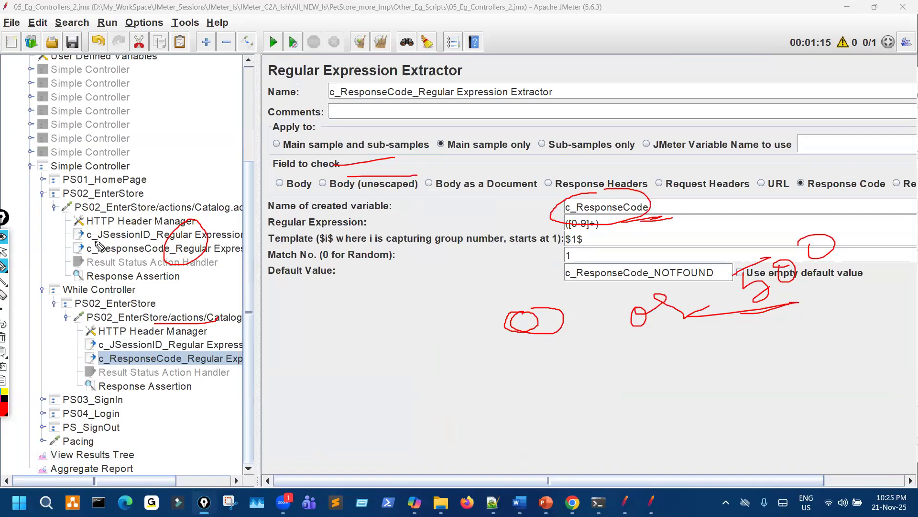
mouse_move(98, 248)
mouse_down()
mouse_move(128, 256)
mouse_move(127, 360)
mouse_move(118, 353)
mouse_up()
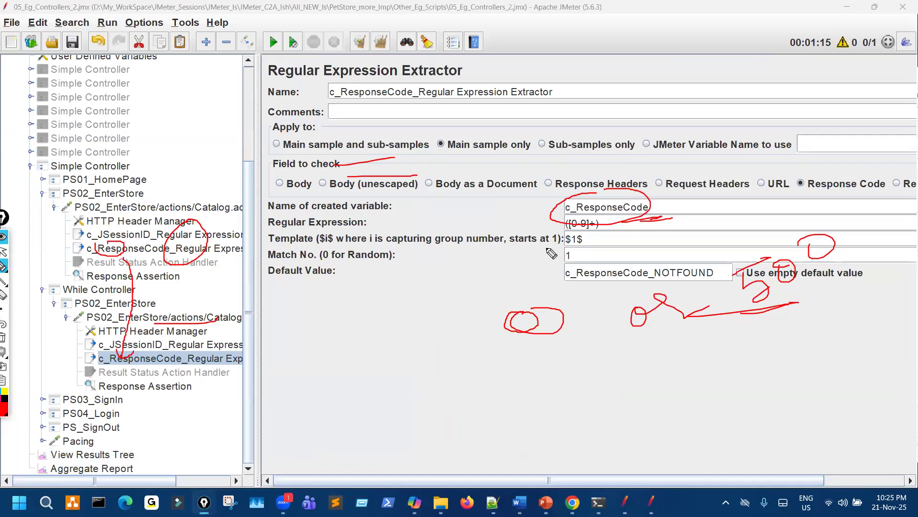
- Return to the View Results Tree, clear the marks, circle the response code, and mark the extractor and request inside the While Controller
key(ctrl+shift+2)
click(114, 455)
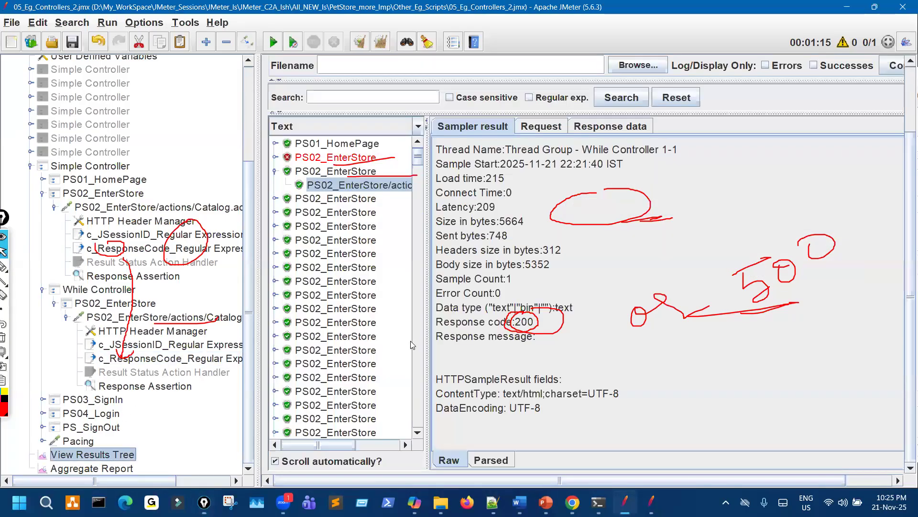
key(ctrl+shift+3)
key(ctrl+shift+7)
drag(526, 313, 511, 312)
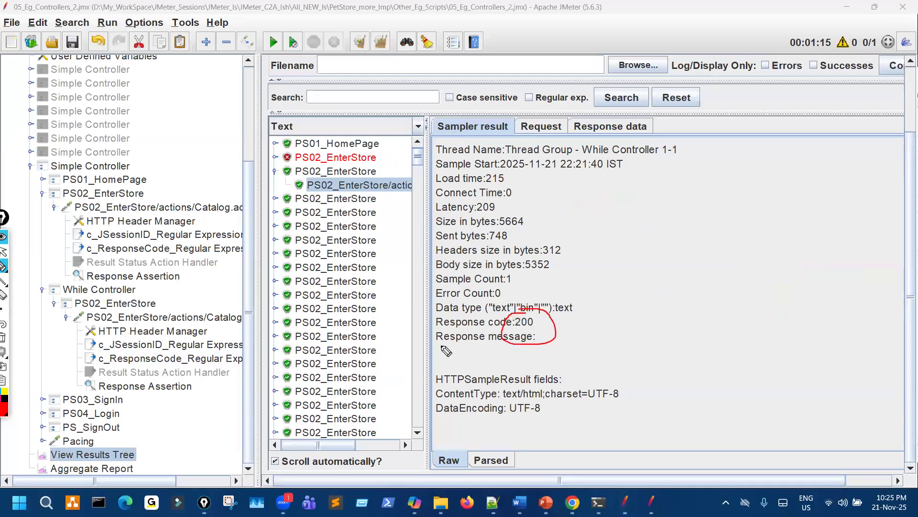
drag(394, 193, 417, 197)
mouse_move(146, 348)
mouse_down()
mouse_move(75, 342)
mouse_move(91, 291)
mouse_up()
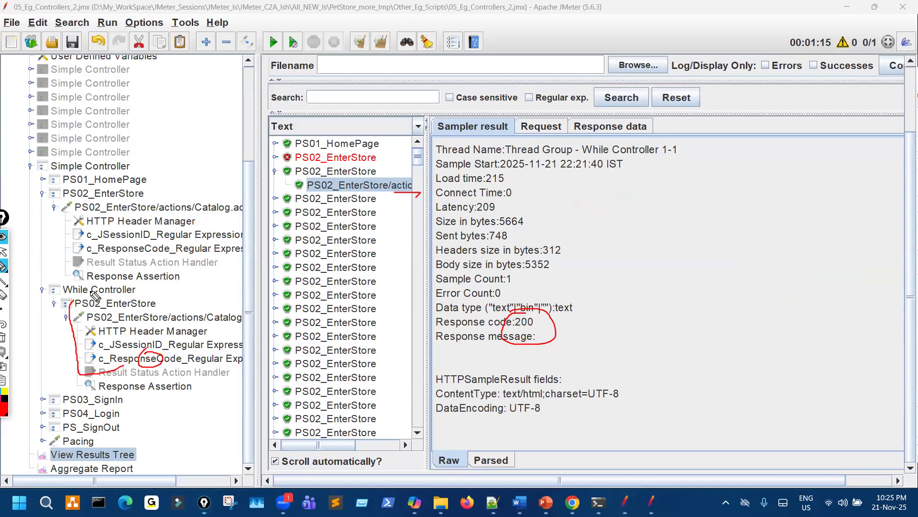
- Open the While Controller, underline c_ResponseCode, write 500 crossed out beneath it, and write 200 != 200
click(127, 290)
mouse_move(531, 143)
mouse_down()
mouse_move(598, 138)
mouse_move(564, 148)
mouse_move(568, 191)
mouse_move(575, 177)
mouse_move(556, 206)
mouse_move(563, 224)
mouse_move(598, 201)
mouse_up()
drag(546, 215, 635, 199)
mouse_move(581, 254)
mouse_down()
mouse_move(584, 271)
mouse_move(637, 253)
mouse_up()
mouse_move(676, 222)
mouse_down()
mouse_move(690, 259)
mouse_move(734, 223)
mouse_up()
click(694, 283)
mouse_move(713, 242)
mouse_down()
mouse_move(752, 234)
mouse_move(785, 207)
mouse_move(794, 231)
mouse_up()
mouse_move(795, 219)
mouse_down()
mouse_move(820, 225)
mouse_move(801, 213)
mouse_up()
- Draw a line under 200 != 200, write result F, cross out the loop body and mark the transactions after it
drag(633, 308, 801, 259)
mouse_move(707, 319)
mouse_down()
mouse_move(747, 302)
mouse_move(732, 349)
mouse_move(730, 338)
mouse_up()
drag(140, 322, 178, 348)
mouse_move(163, 307)
mouse_down()
mouse_move(128, 374)
mouse_move(129, 400)
mouse_move(143, 403)
mouse_move(124, 412)
mouse_move(143, 421)
mouse_up()
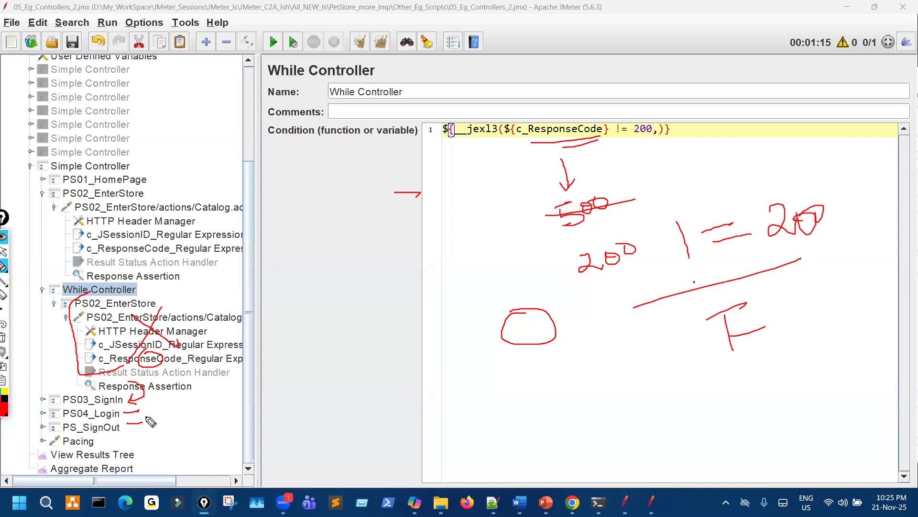
- Open the View Results Tree, mark the second PS02_EnterStore's response code, and write 500 beneath it with the pen
key(ctrl+shift+2)
click(119, 456)
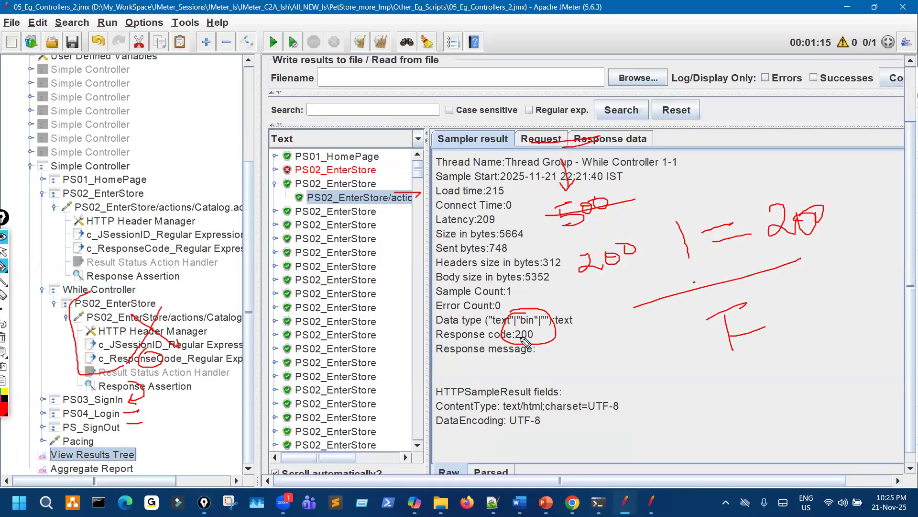
drag(508, 335, 526, 334)
mouse_move(345, 197)
mouse_down()
mouse_move(424, 200)
mouse_move(412, 212)
mouse_up()
mouse_move(544, 358)
mouse_down()
mouse_move(559, 366)
mouse_move(550, 374)
mouse_up()
mouse_move(568, 351)
mouse_down()
mouse_move(575, 346)
mouse_move(549, 356)
mouse_up()
drag(555, 346, 572, 357)
- Reopen the While Controller, draw arrows to it and its condition, and write 500 with result T
click(3, 252)
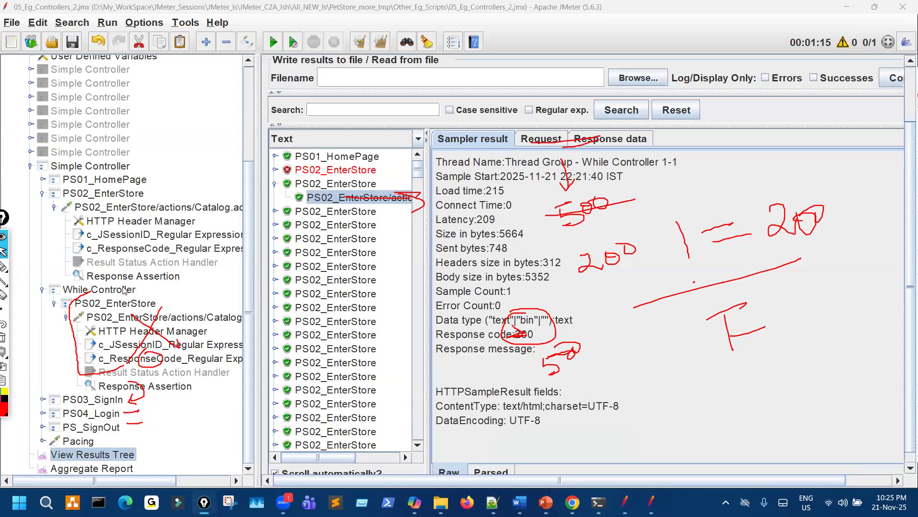
click(123, 290)
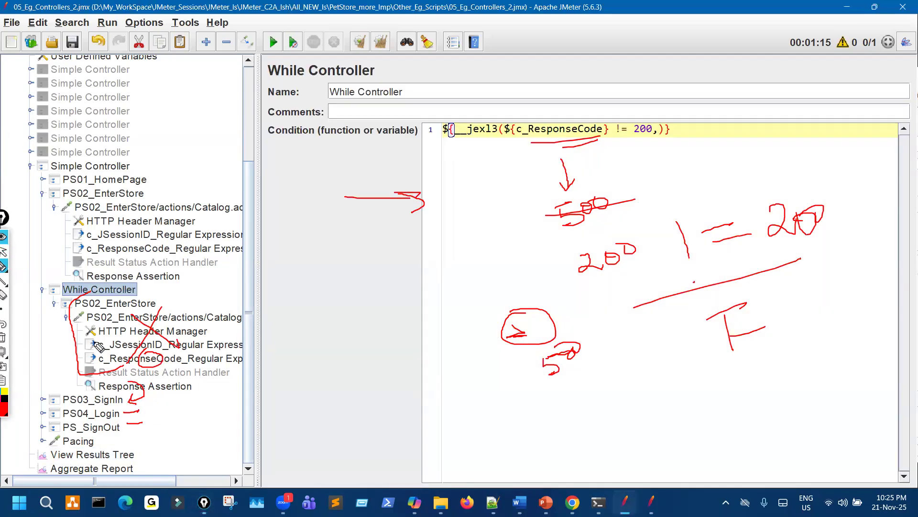
drag(77, 288, 115, 285)
mouse_move(480, 149)
mouse_down()
mouse_move(437, 157)
mouse_move(489, 164)
mouse_up()
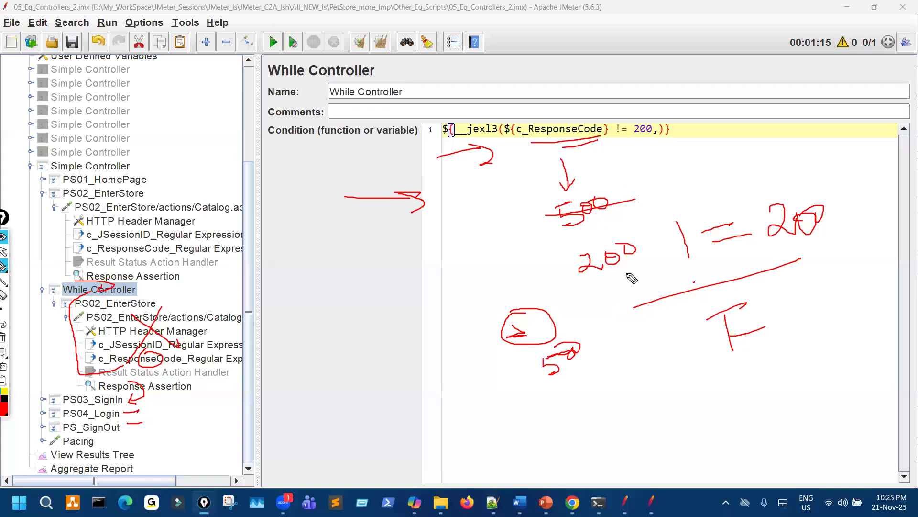
mouse_move(665, 344)
mouse_down()
mouse_move(648, 377)
mouse_move(653, 362)
mouse_move(683, 356)
mouse_up()
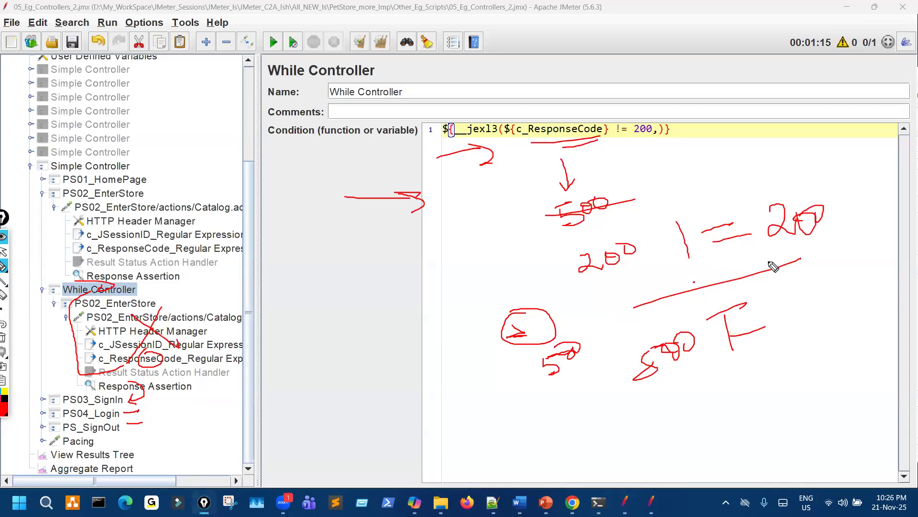
drag(690, 408, 736, 391)
drag(722, 397, 728, 421)
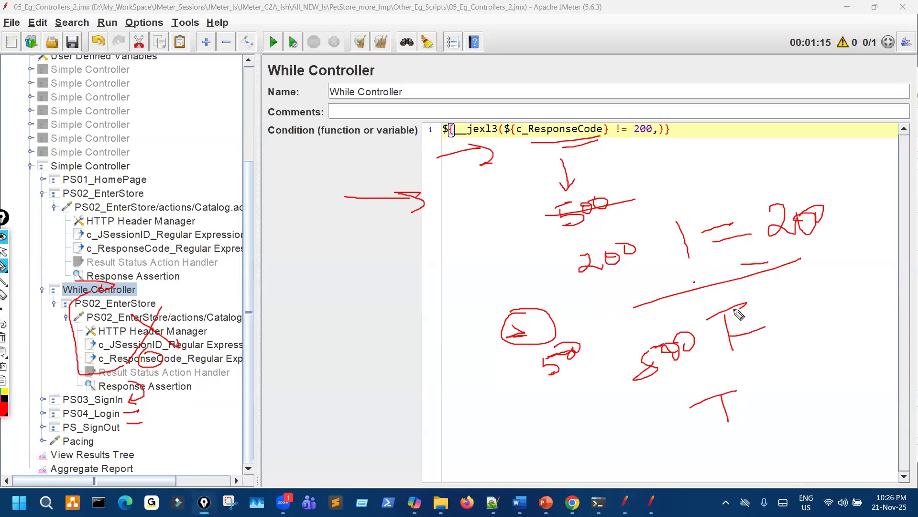
- Extend the handwritten 500 into a 500 != 200 comparison and circle the T result
drag(726, 305, 733, 352)
drag(753, 355, 749, 360)
drag(762, 318, 798, 299)
mouse_move(776, 329)
mouse_down()
mouse_move(818, 316)
mouse_move(835, 293)
mouse_up()
drag(699, 380, 706, 378)
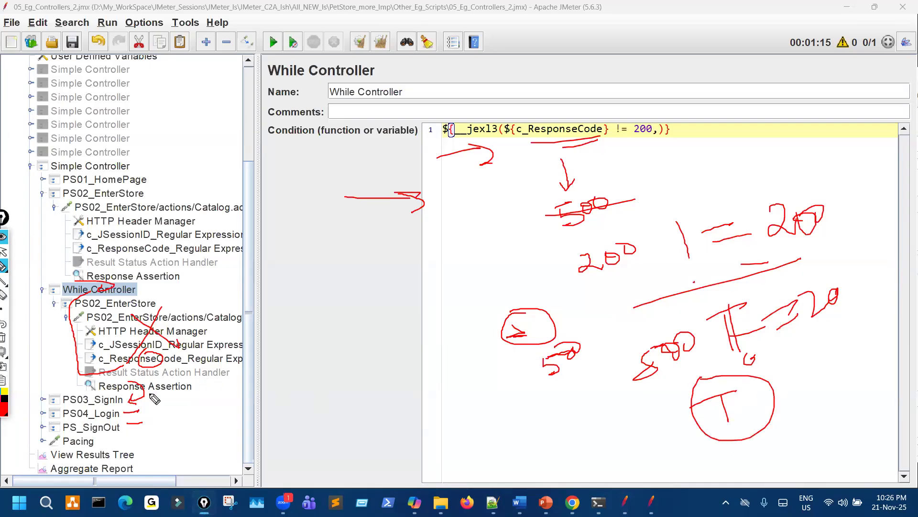
- Clear the marks, circle the PS02_EnterStore request inside the While Controller, and write "200 or 500" under an arrow
key(ctrl+shift+7)
mouse_move(160, 310)
mouse_down()
mouse_move(153, 336)
mouse_move(155, 317)
mouse_up()
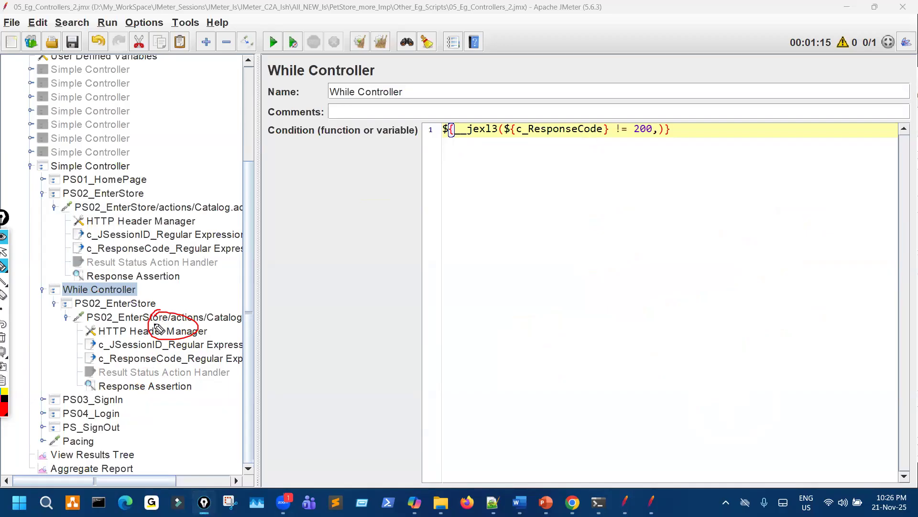
drag(162, 335, 167, 301)
mouse_move(390, 338)
mouse_down()
mouse_move(538, 330)
mouse_move(532, 354)
mouse_up()
mouse_move(531, 401)
mouse_down()
mouse_move(532, 416)
mouse_move(548, 418)
mouse_move(552, 392)
mouse_move(587, 389)
mouse_move(580, 382)
mouse_move(637, 421)
mouse_move(667, 413)
mouse_up()
mouse_move(668, 394)
mouse_down()
mouse_move(688, 421)
mouse_move(716, 395)
mouse_move(699, 369)
mouse_up()
- Circle the inner c_ResponseCode extractor, underline c_ResponseCode in the condition, and draw a loop arrow back to the While Controller
mouse_move(129, 377)
mouse_down()
mouse_move(117, 356)
mouse_move(134, 353)
mouse_up()
drag(535, 146, 586, 140)
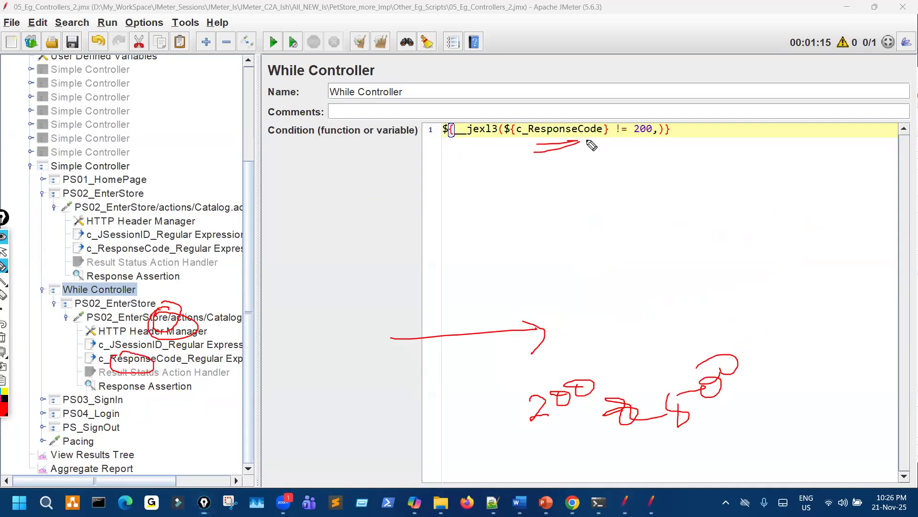
mouse_move(60, 373)
mouse_down()
mouse_move(29, 306)
mouse_move(56, 285)
mouse_up()
mouse_move(49, 276)
mouse_down()
mouse_move(73, 282)
mouse_move(60, 302)
mouse_up()
drag(512, 140, 622, 140)
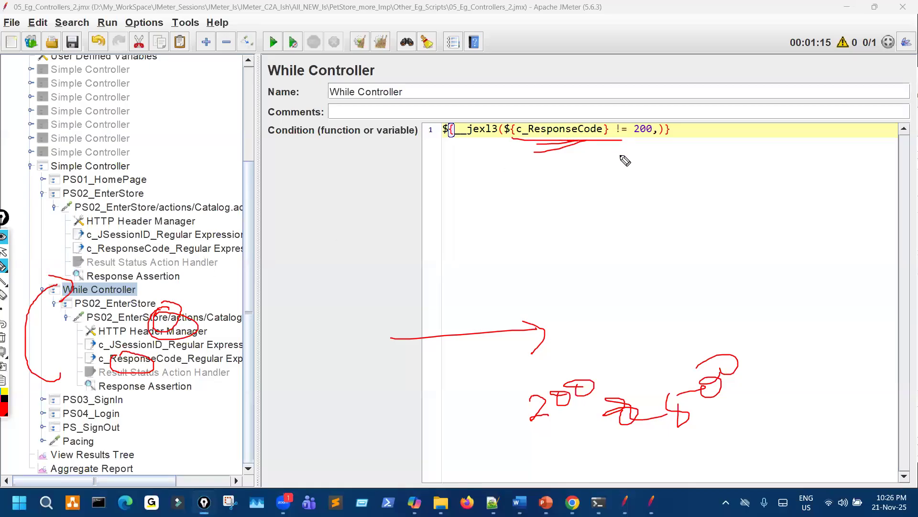
- Circle the handwritten 200, underline the 500, and mark the inner c_ResponseCode extractor with an arrow leading out of it
mouse_move(574, 370)
mouse_down()
mouse_move(514, 420)
mouse_move(557, 370)
mouse_up()
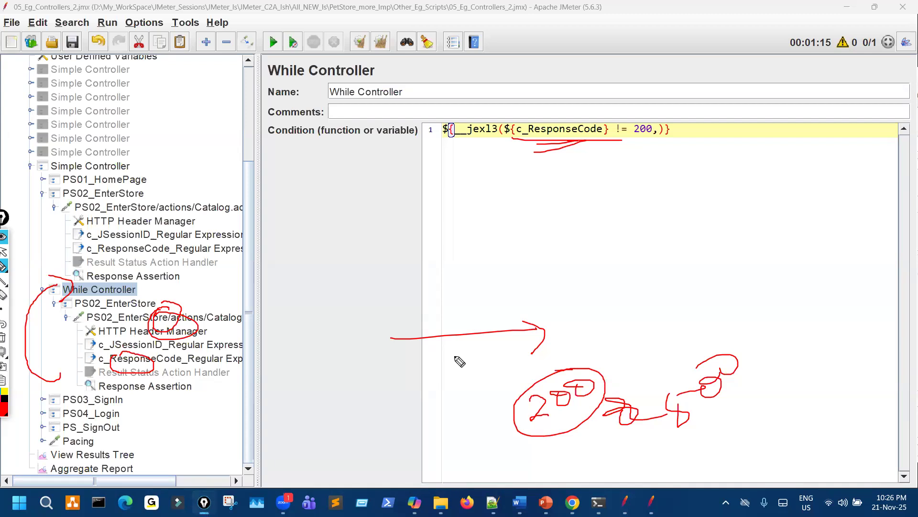
drag(152, 358, 176, 362)
drag(689, 424, 722, 413)
drag(706, 426, 743, 410)
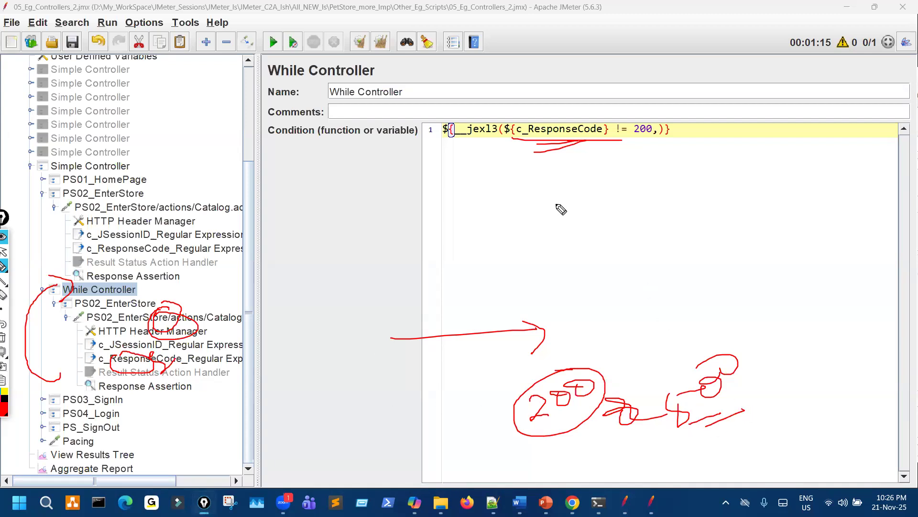
drag(214, 346, 289, 338)
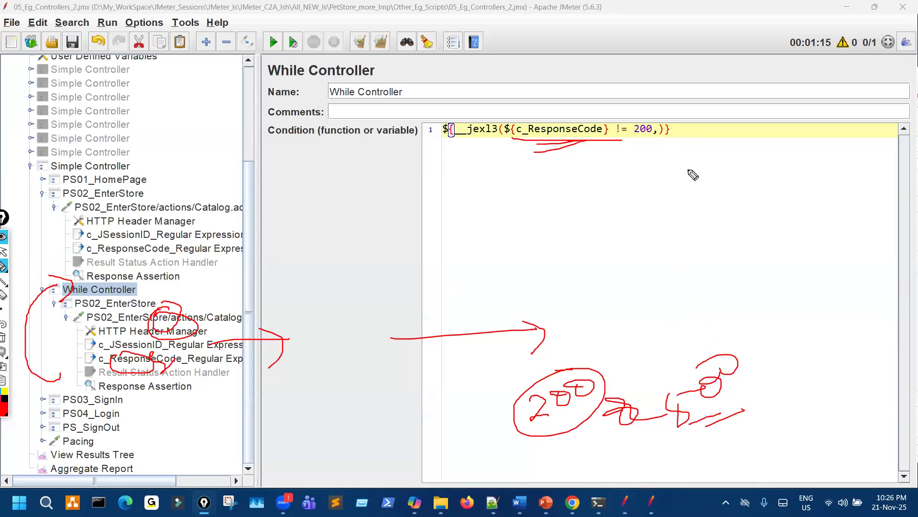
- Draw an arc from the inner c_ResponseCode extractor towards the While Controller, add an arrow below, and circle the handwritten 200, 500 and the extractor
mouse_move(158, 369)
mouse_down()
mouse_move(93, 308)
mouse_move(218, 314)
mouse_up()
mouse_move(251, 416)
mouse_down()
mouse_move(388, 410)
mouse_move(390, 433)
mouse_up()
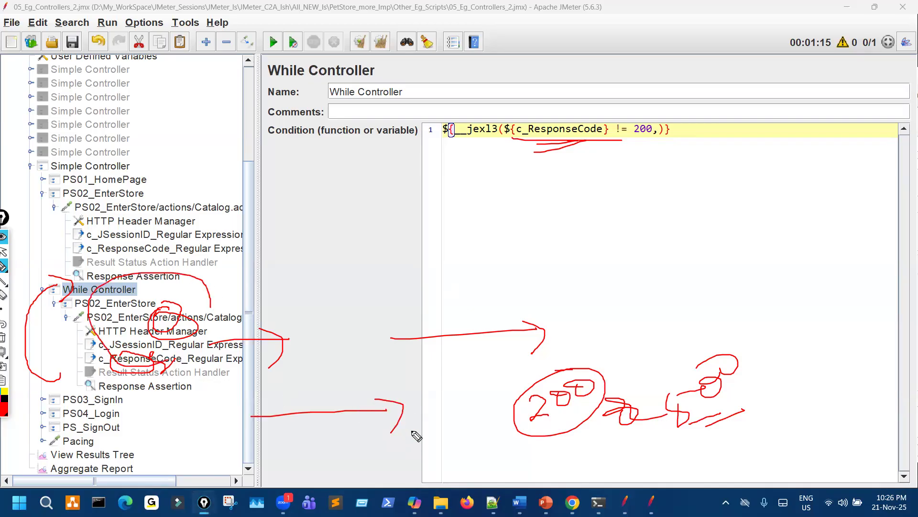
drag(564, 377, 615, 399)
drag(693, 359, 722, 369)
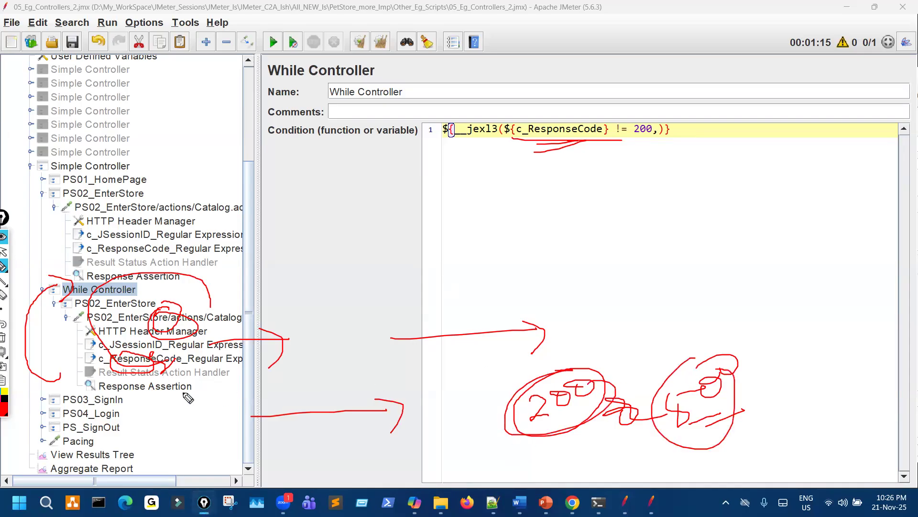
drag(127, 361, 140, 360)
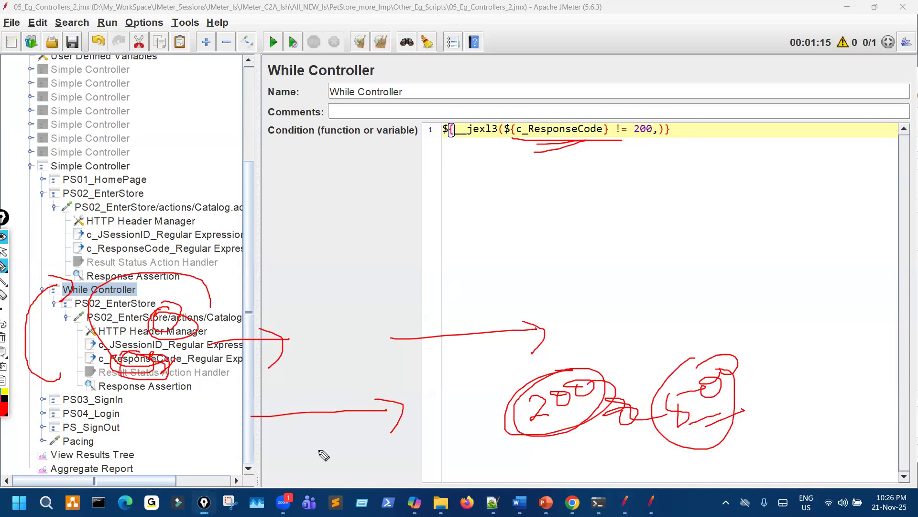
- Draw a loop back to the While Controller and circle c_ResponseCode and the 200 comparison in its condition
drag(395, 440, 351, 439)
mouse_move(98, 383)
mouse_down()
mouse_move(24, 311)
mouse_move(207, 283)
mouse_up()
drag(470, 165, 591, 157)
mouse_move(571, 102)
mouse_down()
mouse_move(547, 177)
mouse_move(580, 138)
mouse_move(645, 121)
mouse_up()
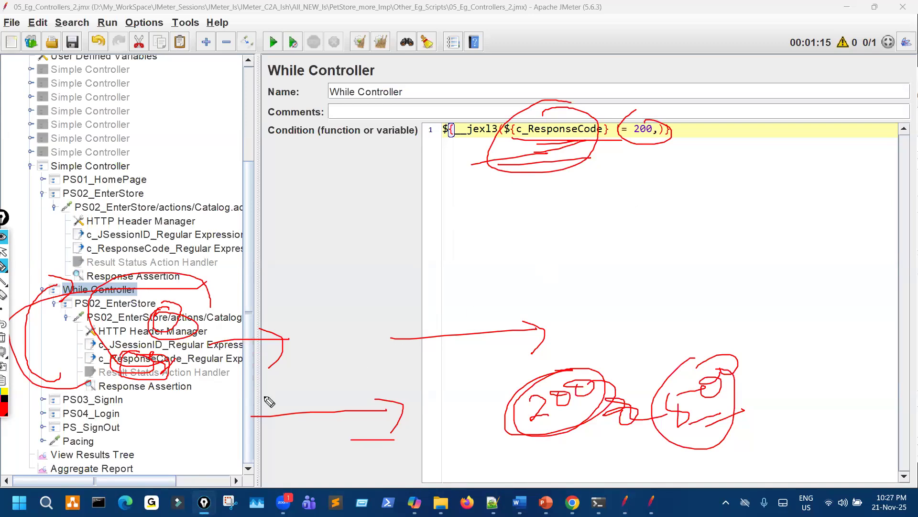
- Clear the marks, sketch an arrow from the While Controller's PS02_EnterStore request down to the PS03_SignIn and PS04_Login steps, and erase it
key(ctrl+shift+7)
drag(141, 317, 118, 408)
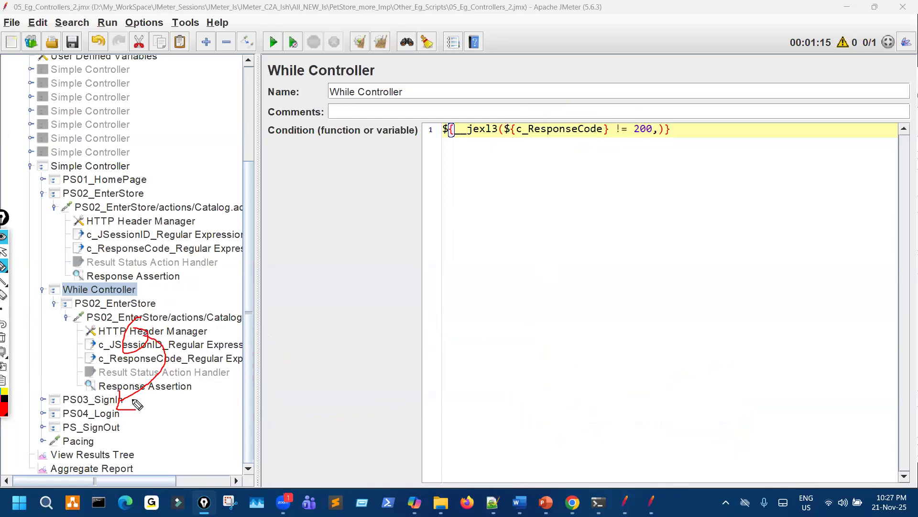
key(ctrl+shift+7)
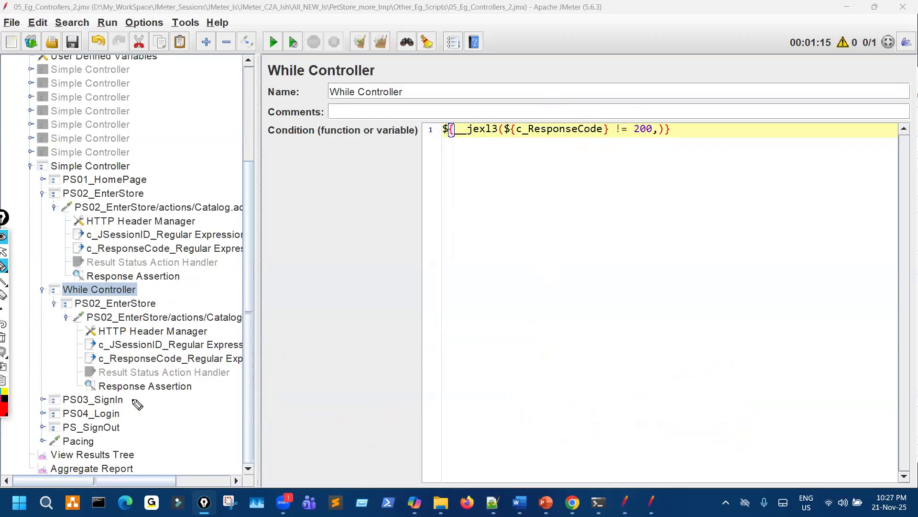
- Show the View Results Tree, mark the repeated PS02_EnterStore samples with a loop, and clear the mark
key(ctrl+shift+1)
click(134, 455)
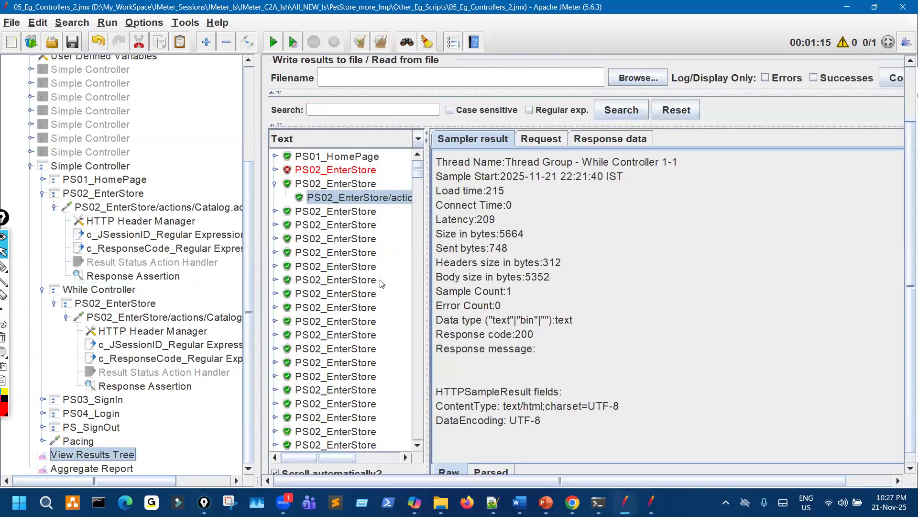
key(ctrl+shift+2)
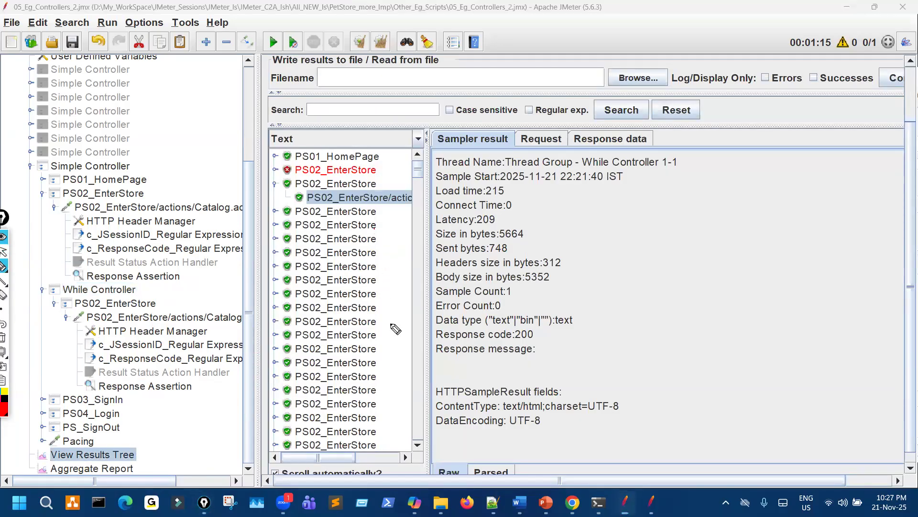
mouse_move(376, 228)
mouse_down()
mouse_move(383, 265)
mouse_move(359, 334)
mouse_up()
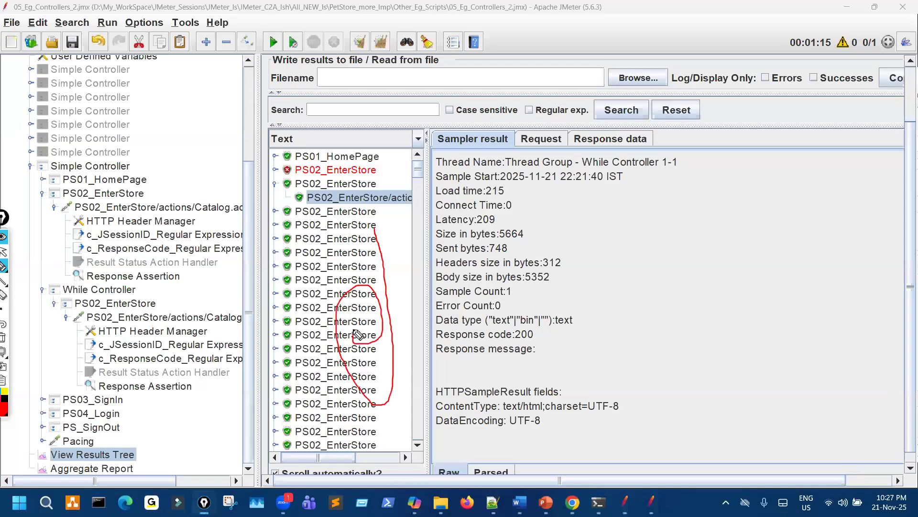
key(ctrl+shift+7)
- Clear the old results and run the test plan again
key(ctrl+shift+2)
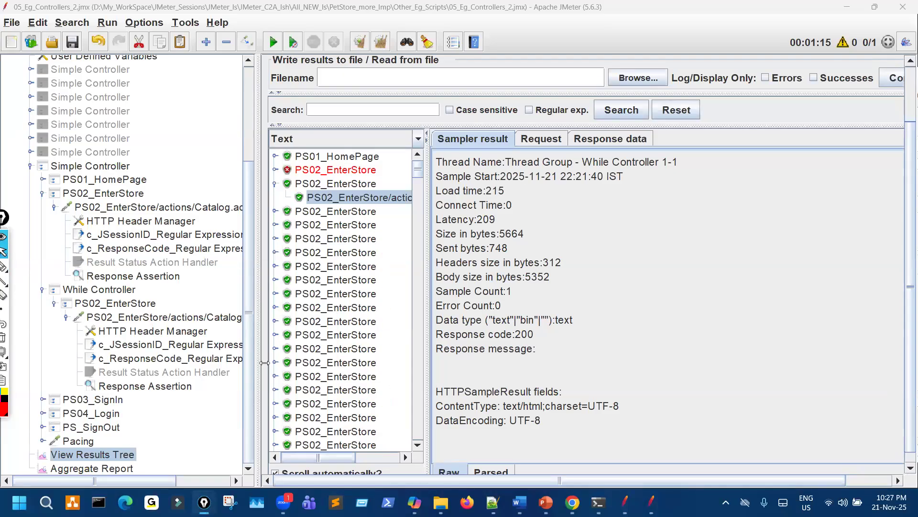
click(359, 43)
key(ctrl+r)
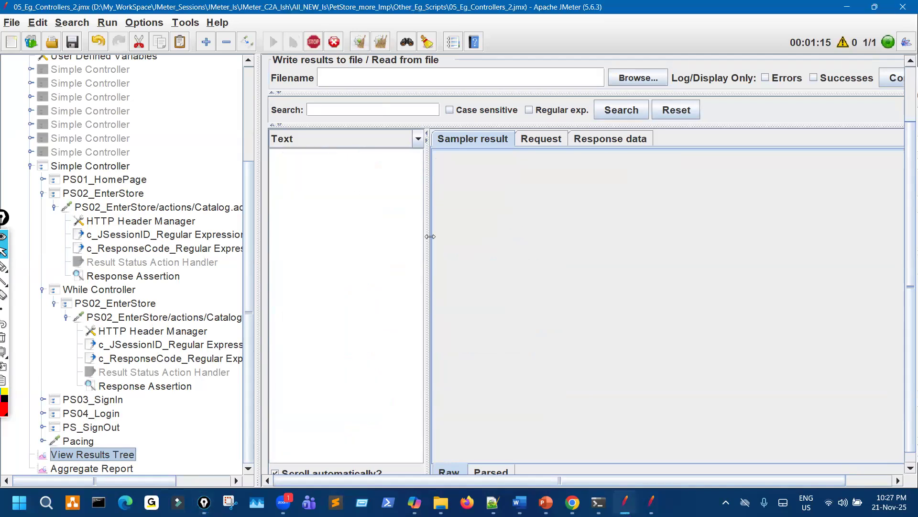
- Circle the passing PS02_EnterStore result and its While Controller request, write "Tr" beside the result, and tick PS03_SignIn, PS04_Login and PS_SignOut in the test plan
key(ctrl+shift+3)
mouse_move(371, 172)
mouse_down()
mouse_move(402, 171)
mouse_move(385, 187)
mouse_move(388, 178)
mouse_up()
drag(158, 311, 178, 317)
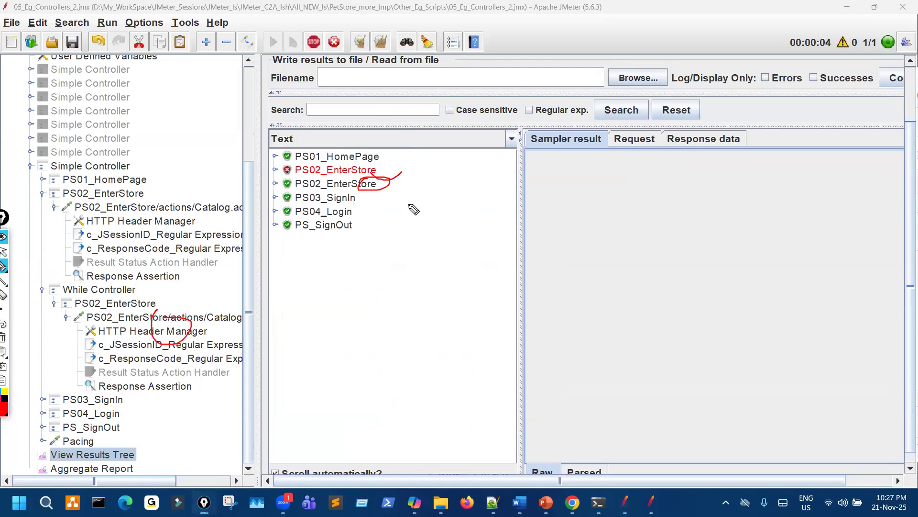
drag(407, 190, 432, 180)
mouse_move(424, 186)
mouse_down()
mouse_move(429, 208)
mouse_move(451, 201)
mouse_up()
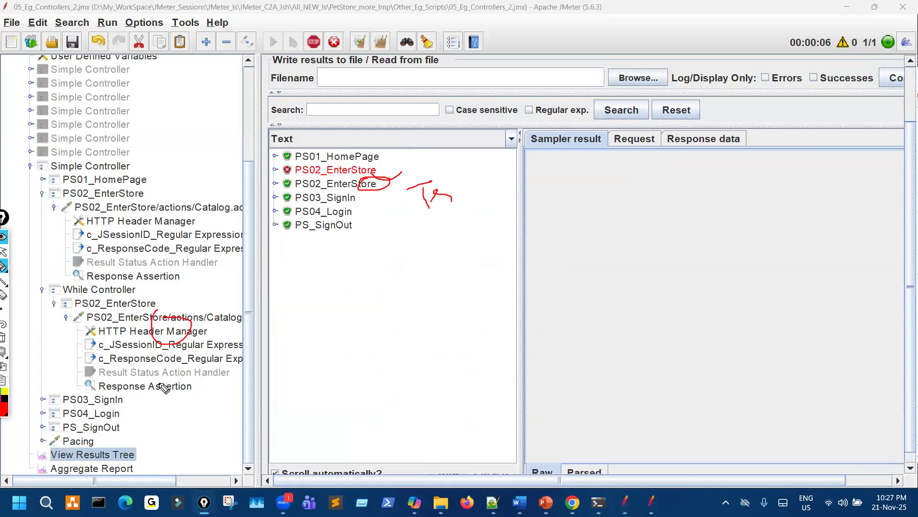
drag(117, 398, 129, 413)
drag(117, 424, 130, 427)
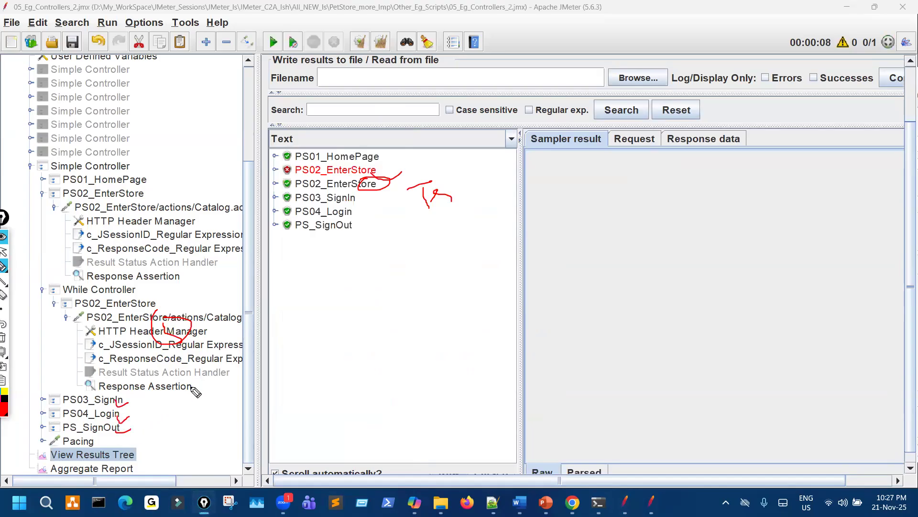
- Clear the marks and correct the path of the first PS02_EnterStore request, outside the While Controller, to /actions/Catalog.action
key(ctrl+shift+7)
key(ctrl+shift+2)
click(202, 208)
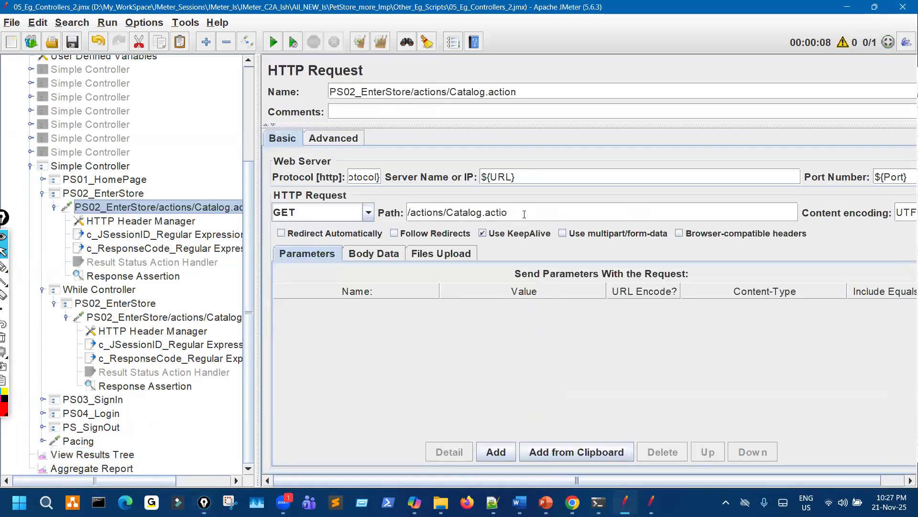
click(525, 215)
text(n)
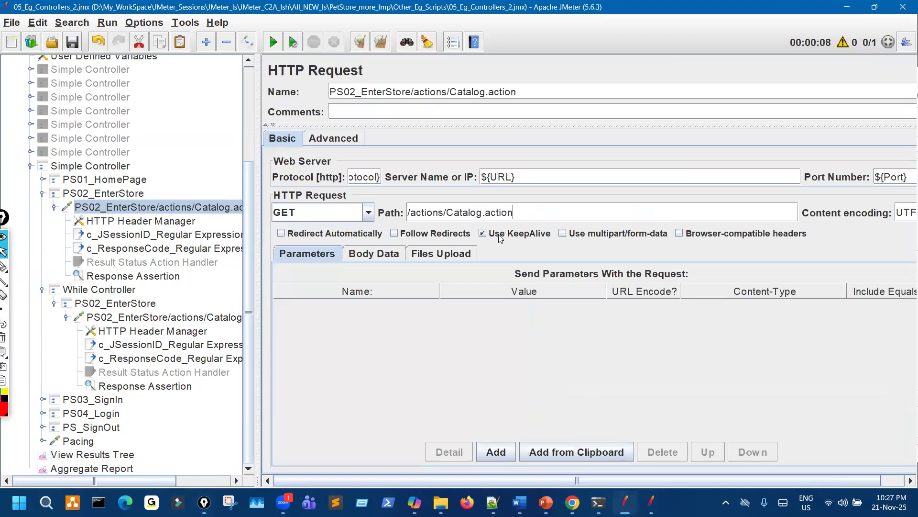
- Open View Results Tree, clear the previous results and run the test
click(115, 455)
click(360, 42)
click(273, 41)
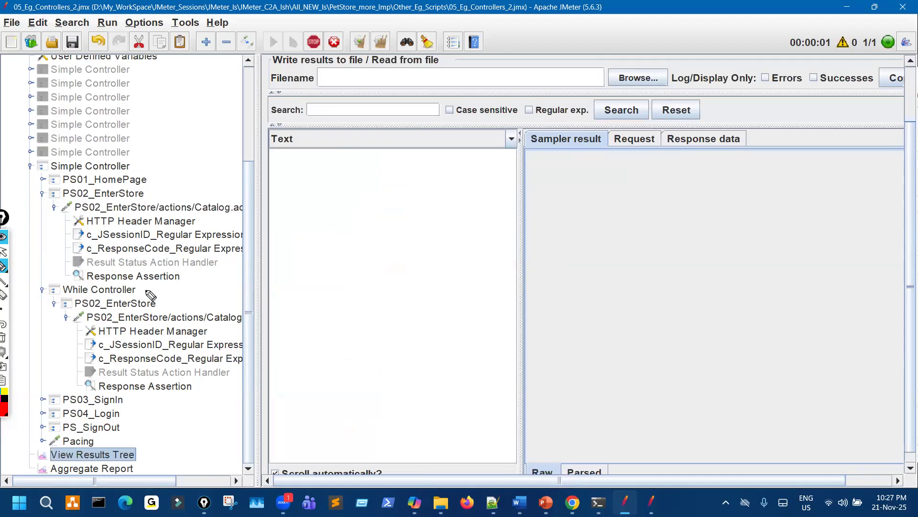
drag(357, 175, 388, 160)
mouse_move(95, 294)
mouse_down()
mouse_move(132, 316)
mouse_move(107, 334)
mouse_move(127, 399)
mouse_up()
mouse_move(178, 271)
mouse_down()
mouse_move(191, 335)
mouse_move(125, 406)
mouse_move(133, 428)
mouse_move(126, 440)
mouse_up()
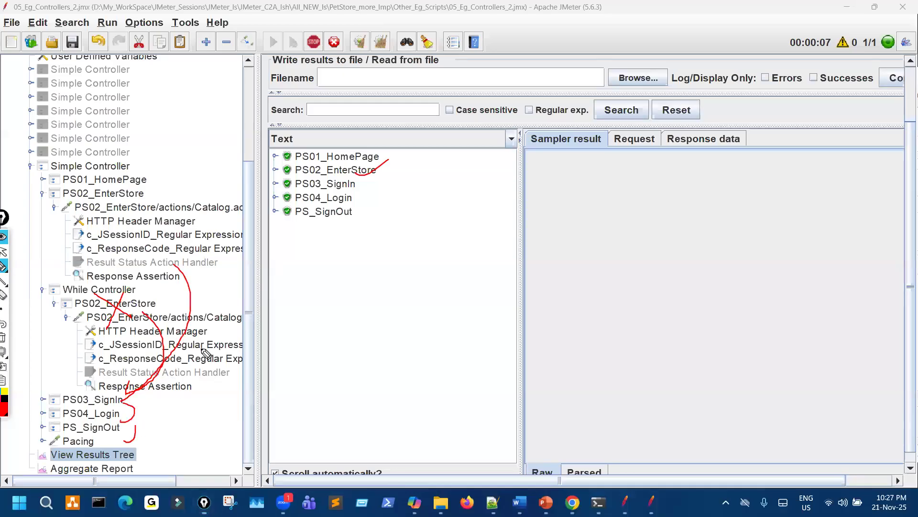
key(ctrl+shift+7)
key(ctrl+shift+2)
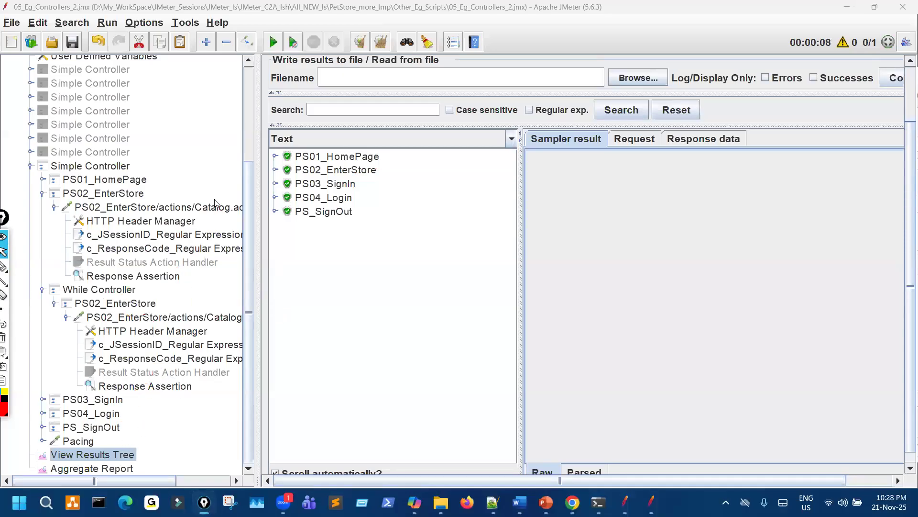
- Open the first PS02_EnterStore catalog request, return to View Results Tree, clear the results and rerun the test
click(222, 205)
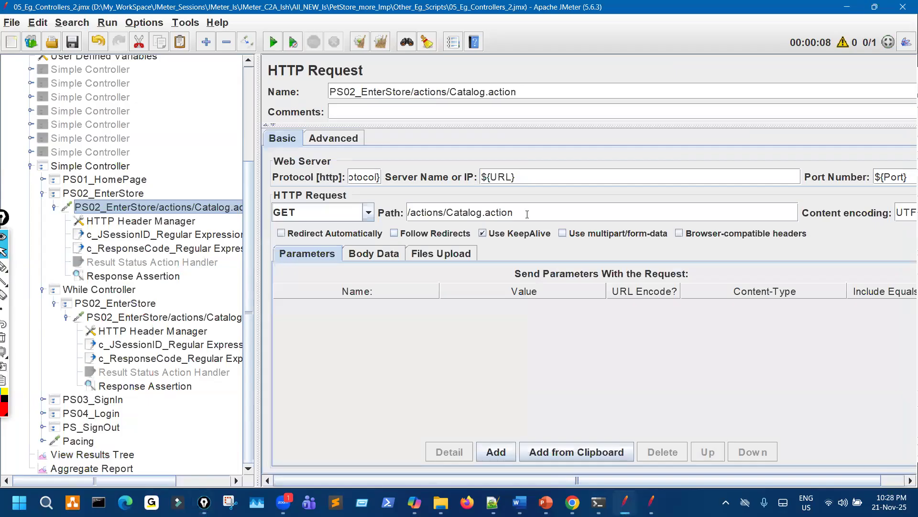
click(122, 454)
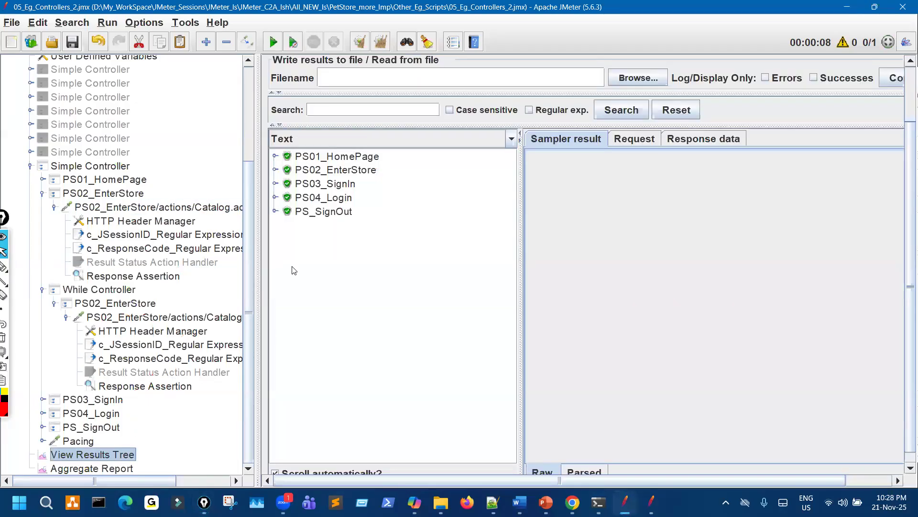
click(360, 43)
click(273, 42)
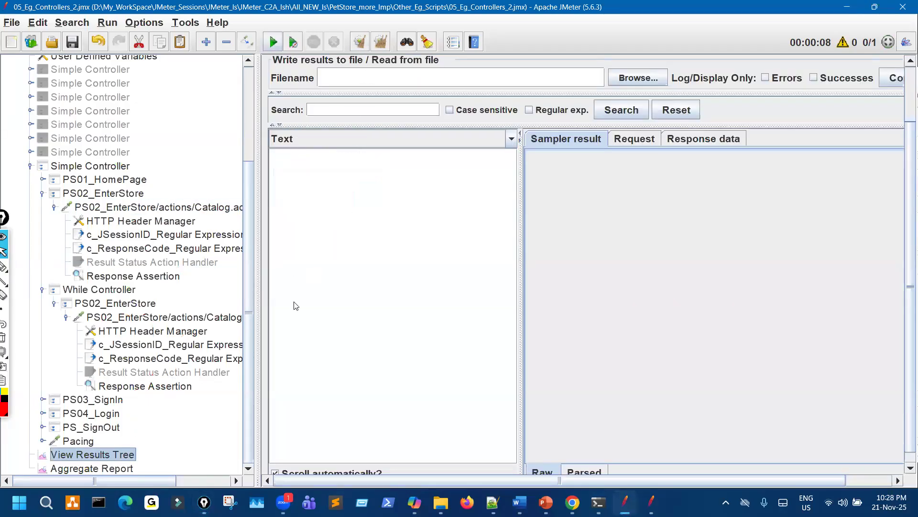
mouse_move(136, 274)
mouse_down()
mouse_move(147, 324)
mouse_move(161, 312)
mouse_up()
drag(366, 193, 402, 190)
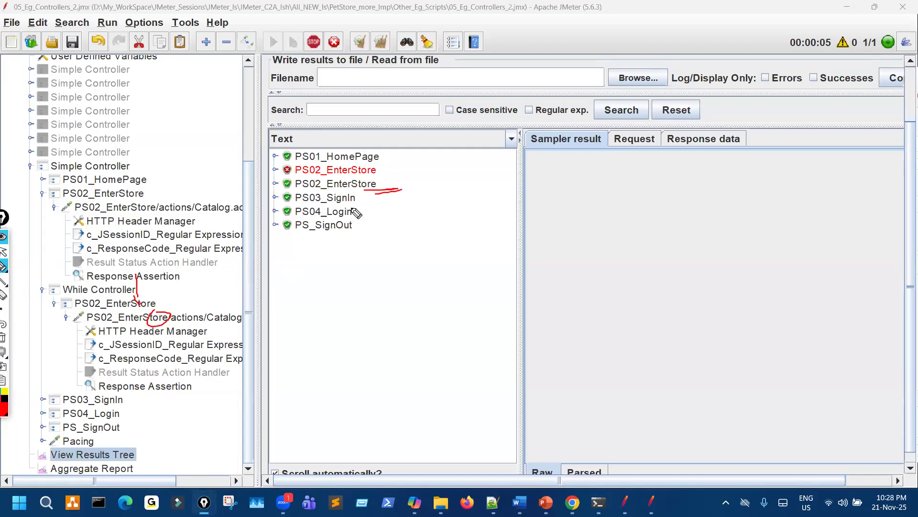
- Inspect the response code of the second PS02_EnterStore result and compare it with the While Controller's condition
key(ctrl+shift+2)
click(336, 183)
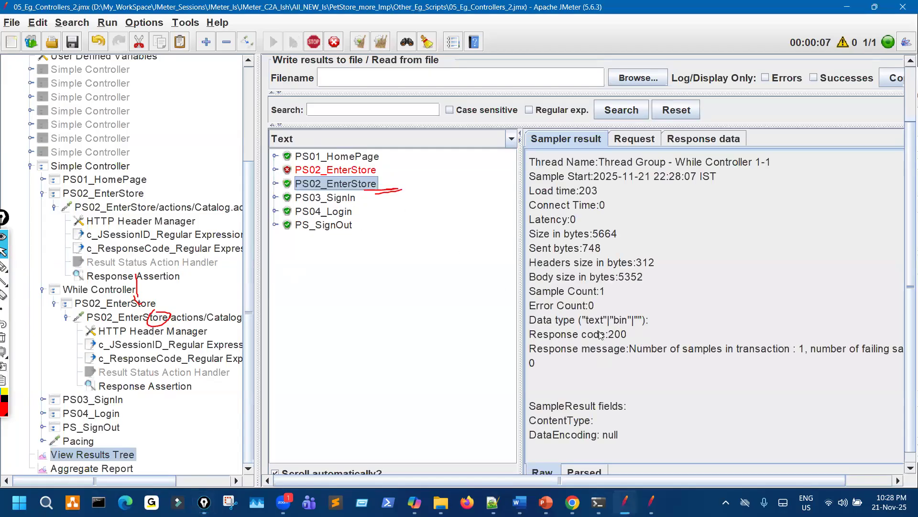
drag(606, 335, 663, 337)
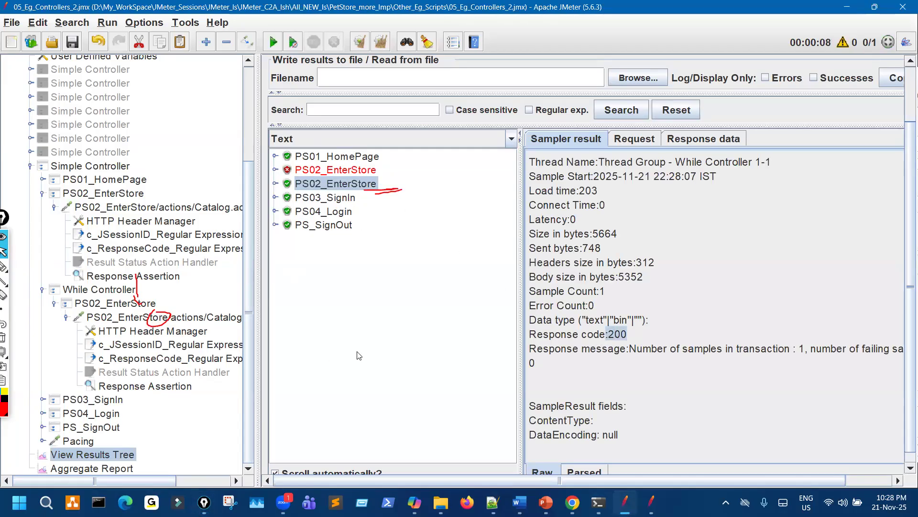
click(99, 290)
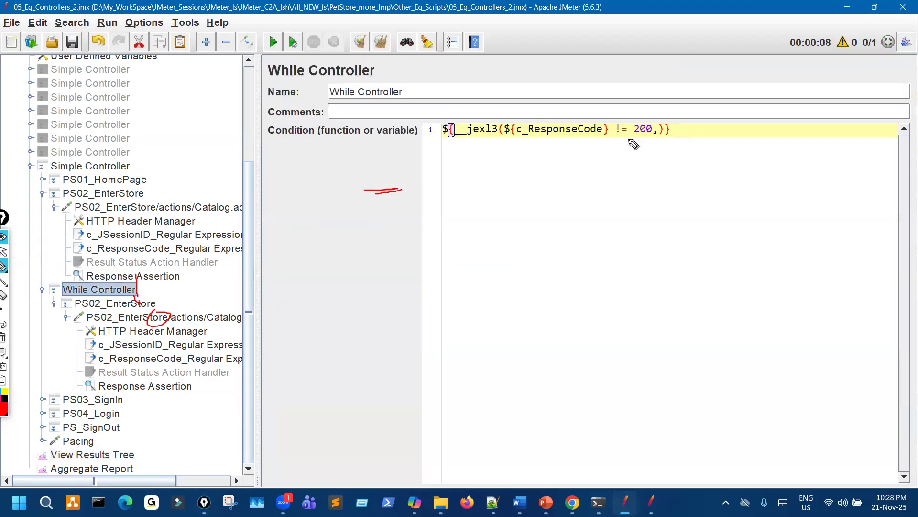
drag(593, 139, 679, 134)
drag(549, 122, 541, 120)
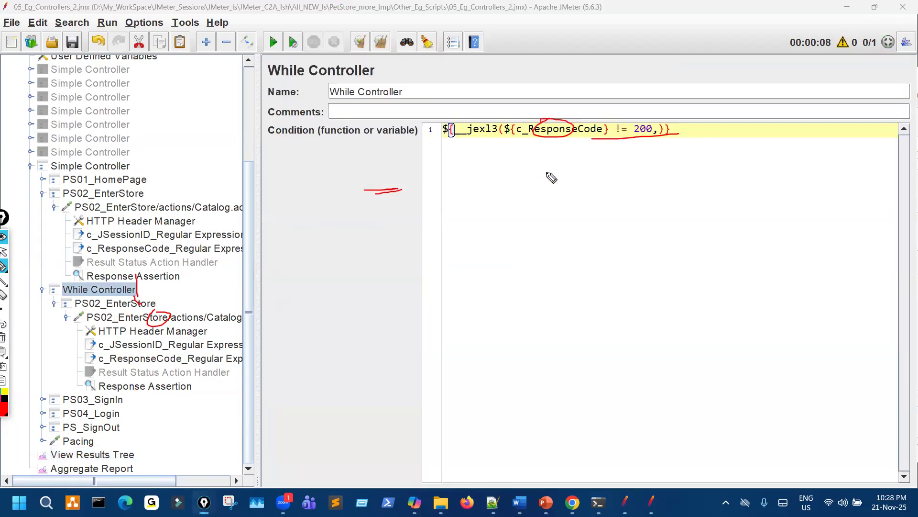
key(ctrl+shift+7)
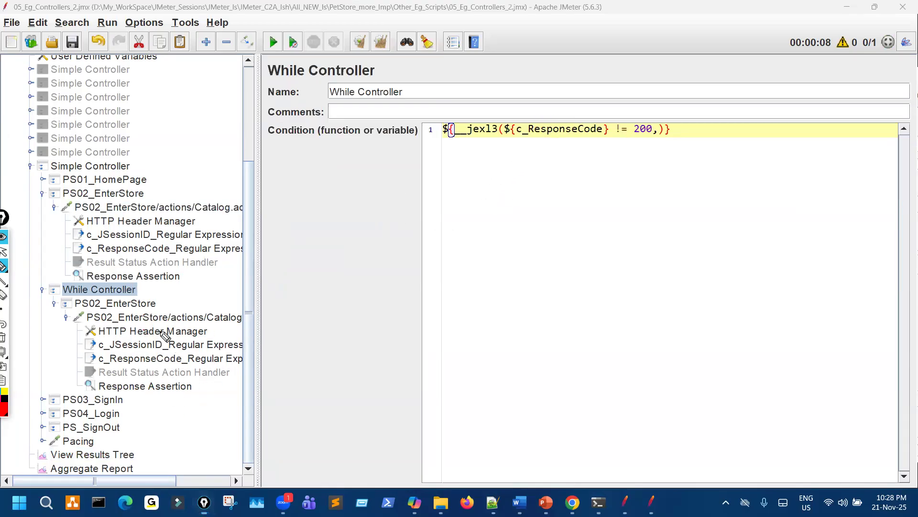
- Change the path of the catalog request inside the While Controller to /actions/Catalog.actio
click(128, 456)
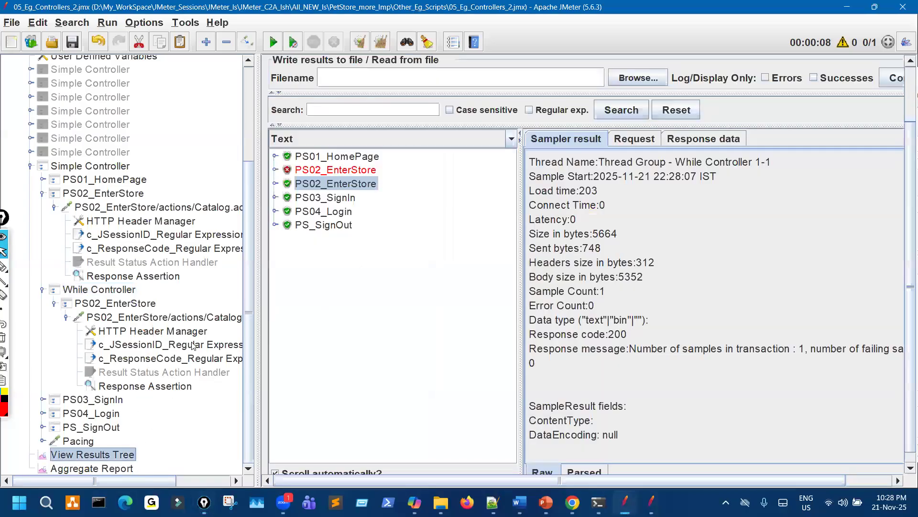
click(196, 319)
click(537, 208)
key(BackSpace)
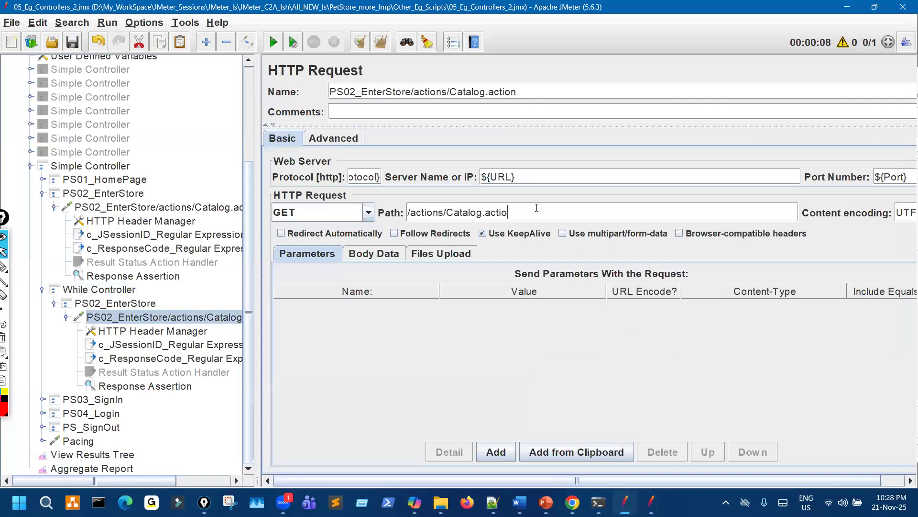
- Clear the earlier results in View Results Tree and run the test with the altered path
click(125, 456)
click(361, 42)
click(273, 42)
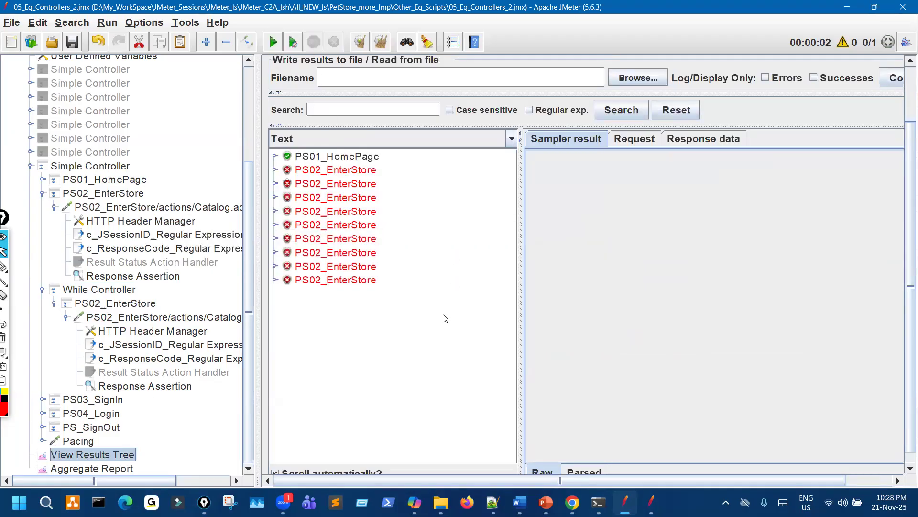
drag(383, 183, 386, 269)
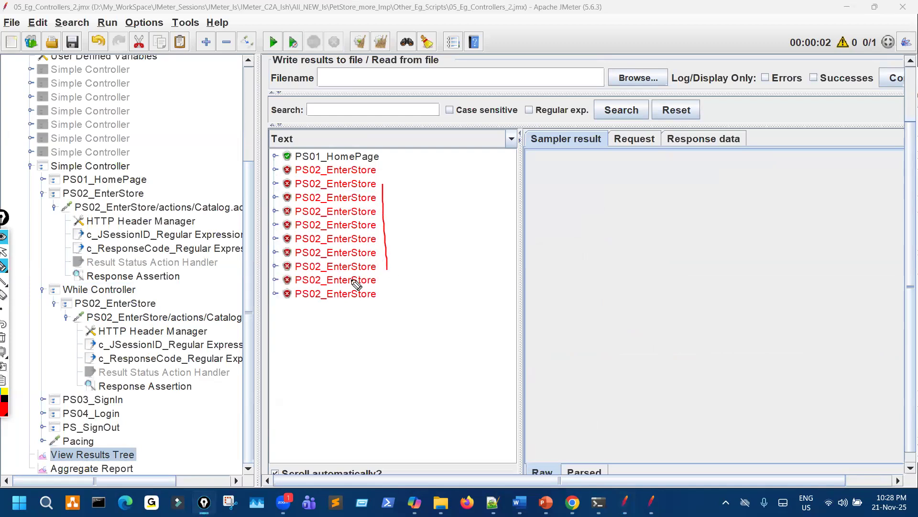
- Check the path of the While Controller's catalog request and inspect a failed PS02_EnterStore result in View Results Tree
click(218, 319)
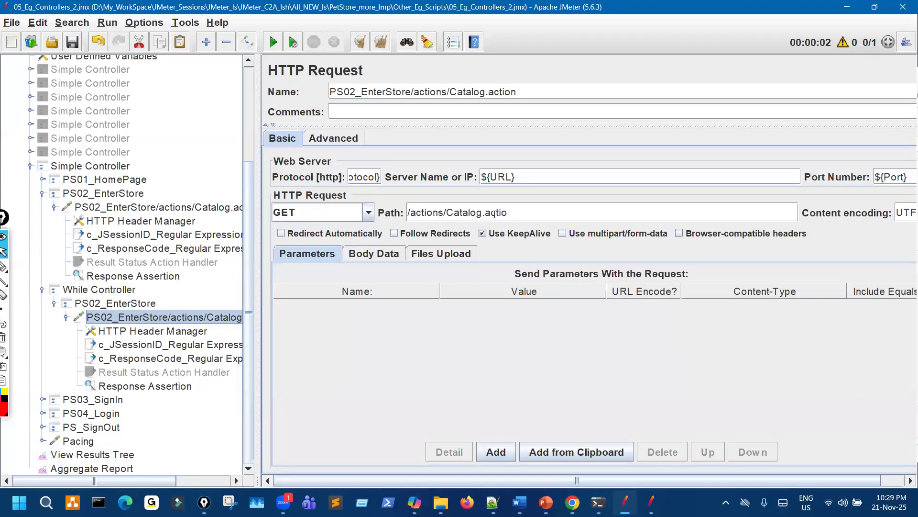
drag(496, 213, 510, 214)
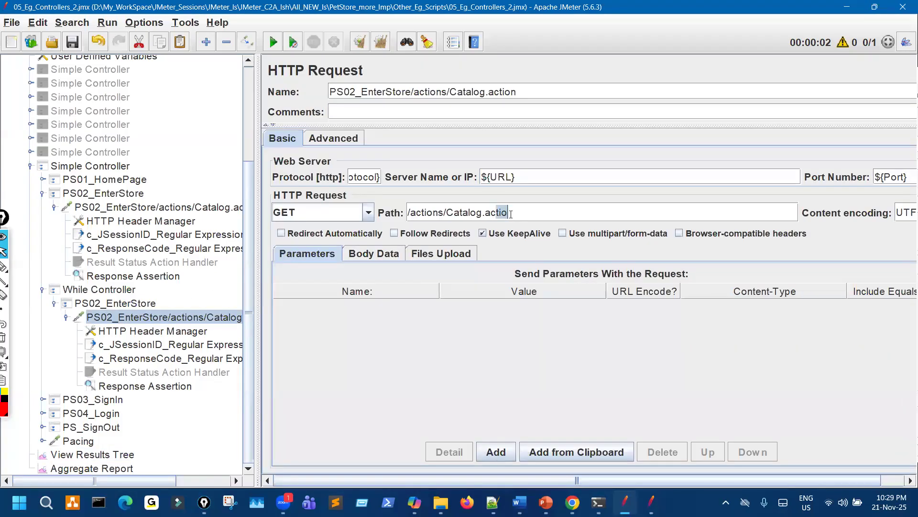
double_click(506, 213)
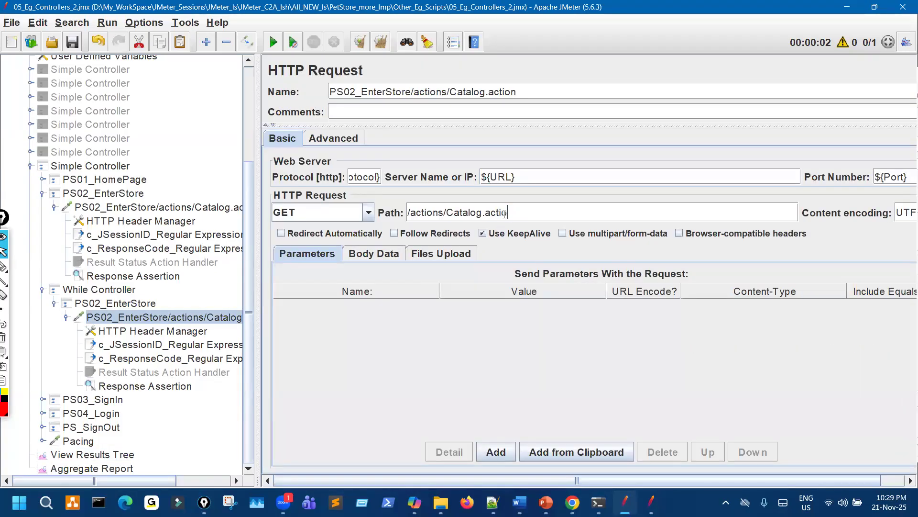
click(508, 213)
click(92, 454)
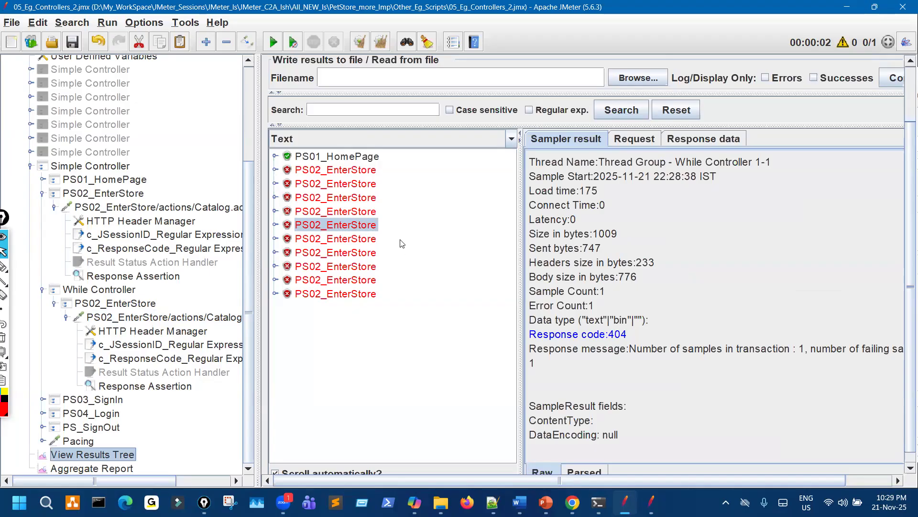
key(ctrl+shift+3)
mouse_move(368, 175)
mouse_down()
mouse_move(385, 169)
mouse_move(383, 196)
mouse_move(415, 196)
mouse_move(466, 221)
mouse_move(488, 202)
mouse_up()
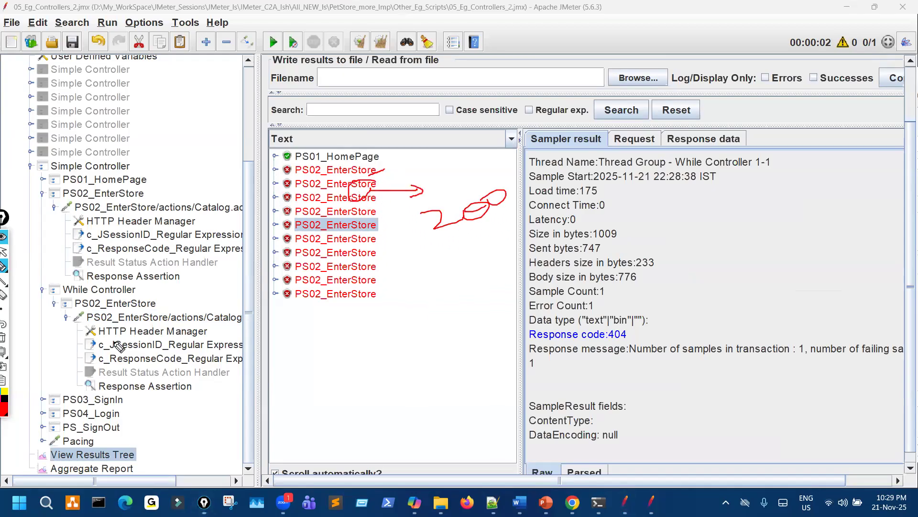
drag(118, 327, 107, 320)
drag(457, 271, 472, 286)
mouse_move(478, 266)
mouse_down()
mouse_move(527, 261)
mouse_move(511, 259)
mouse_up()
drag(352, 212, 365, 210)
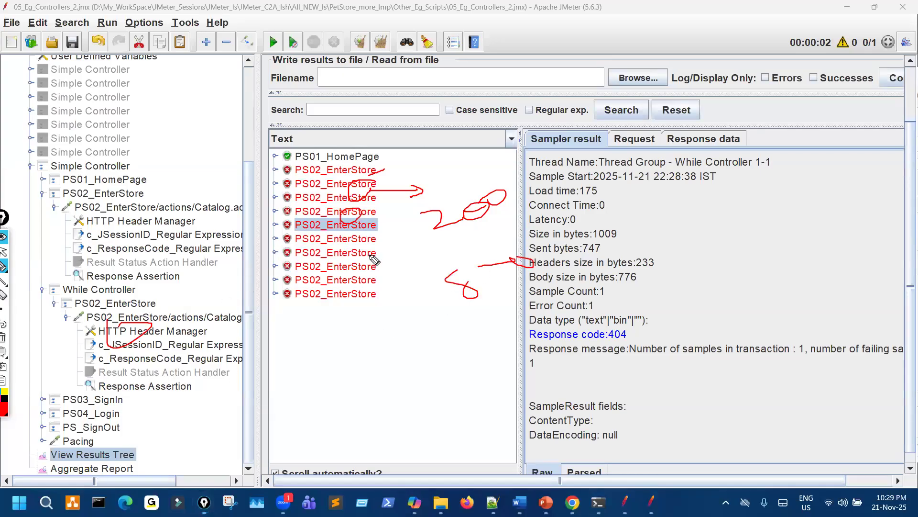
key(ctrl+shift+7)
key(ctrl+shift+2)
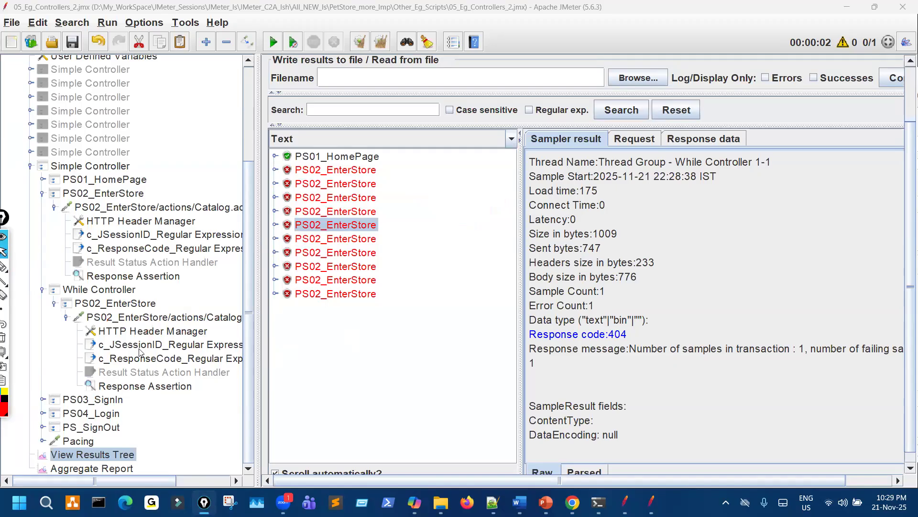
- Collapse both PS02_EnterStore branches, the While Controller and the enabled Simple Controller in the test plan tree
click(66, 316)
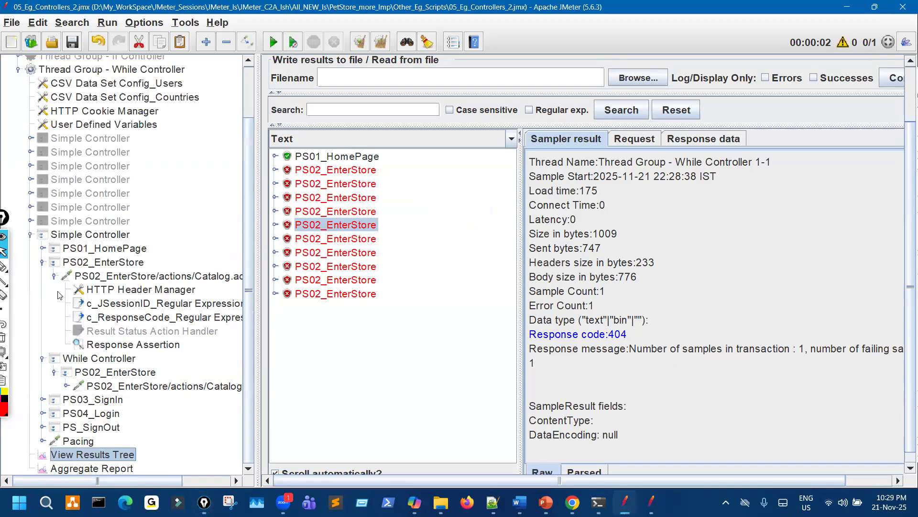
click(53, 278)
click(42, 324)
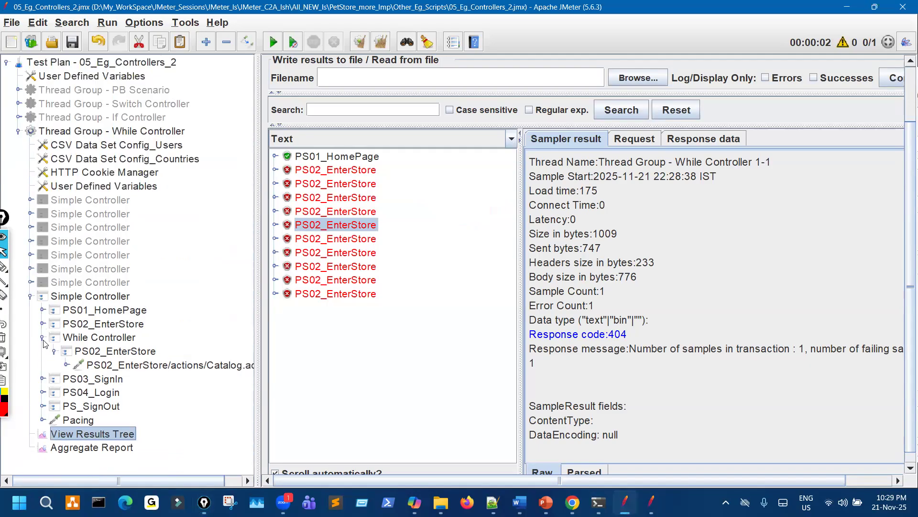
click(42, 337)
click(31, 297)
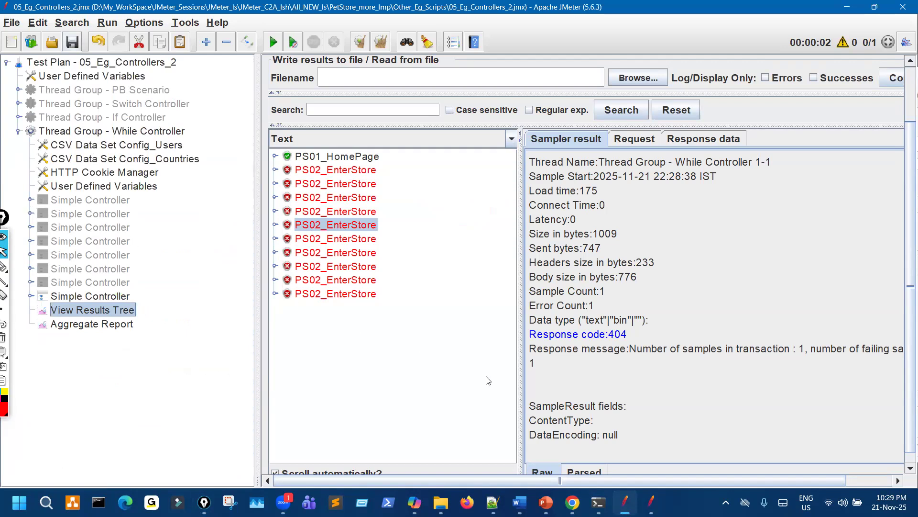
- Switch to the JMeter window with the z_PetStore_Imp test plan and collapse its If Controller thread group and contents
click(658, 501)
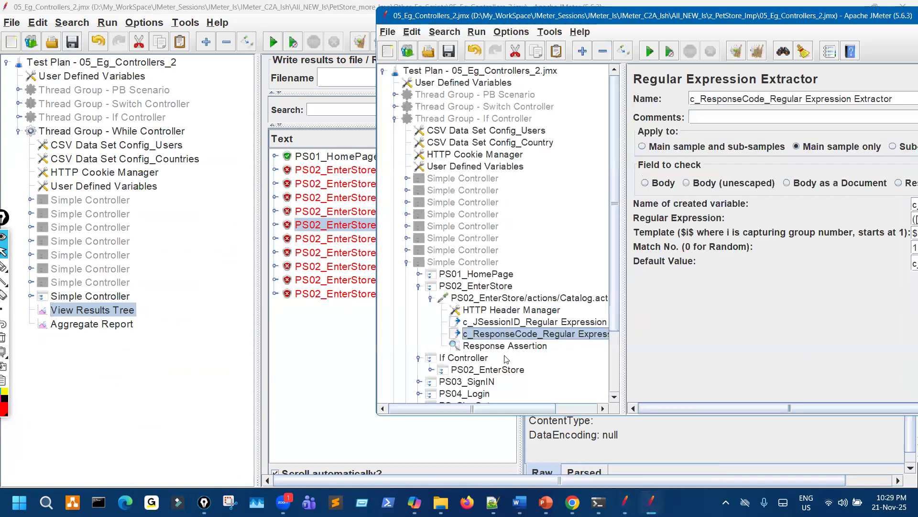
click(419, 286)
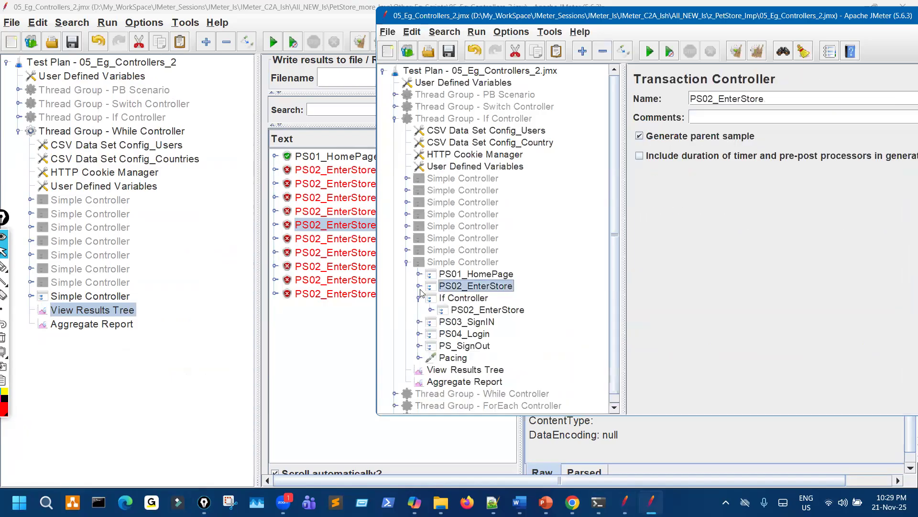
click(407, 263)
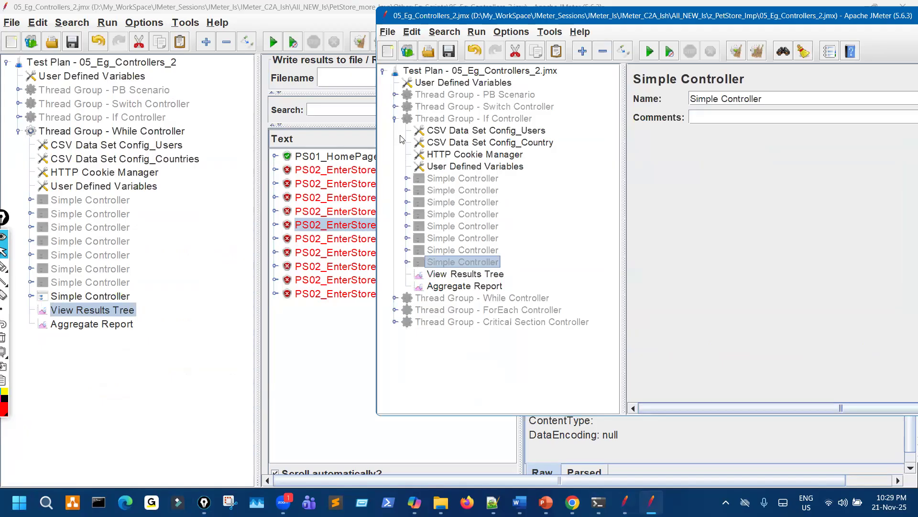
click(396, 119)
- Expand the While Controller thread group and its first Simple Controller, and view the While Controller's condition there
click(452, 131)
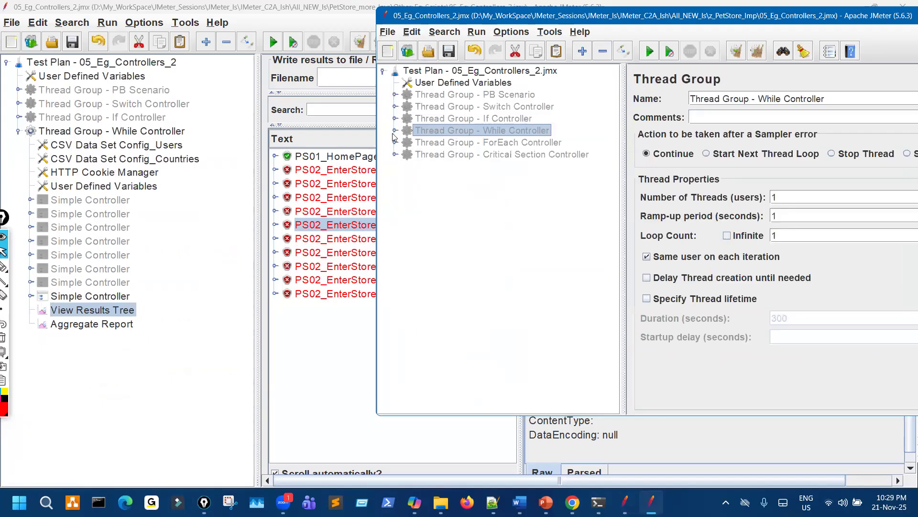
click(395, 131)
click(406, 190)
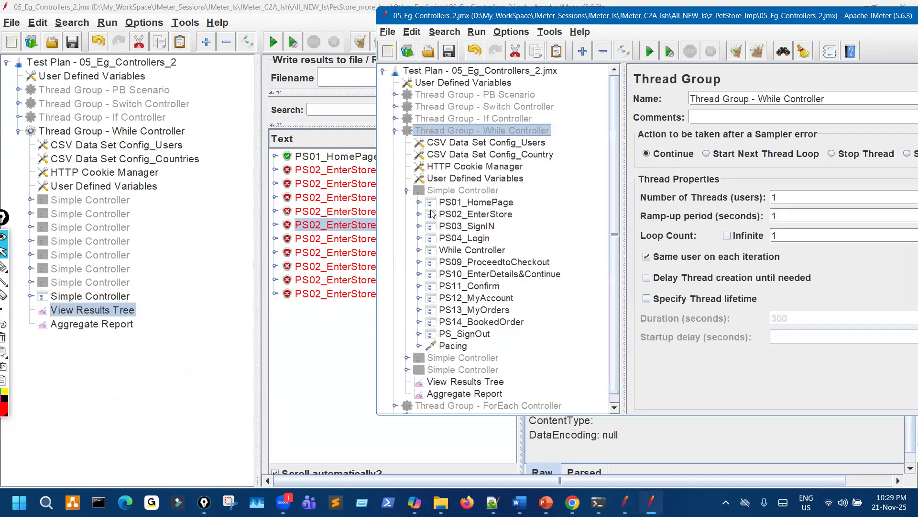
click(493, 251)
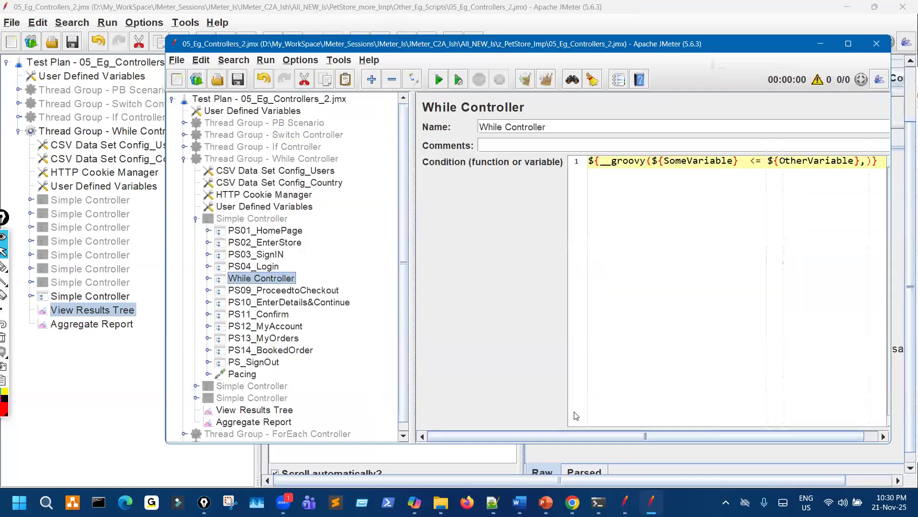
mouse_move(567, 435)
mouse_down()
mouse_move(622, 432)
mouse_move(550, 432)
mouse_up()
- Expand the second Simple Controller in the While Controller thread group and view its While Controller's condition
scroll(228, 386, down, 1)
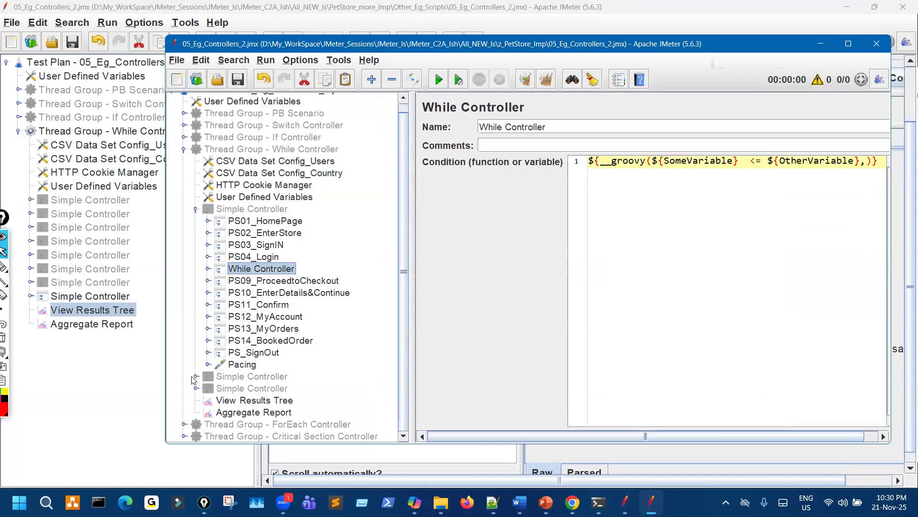
click(195, 377)
scroll(235, 383, down, 2)
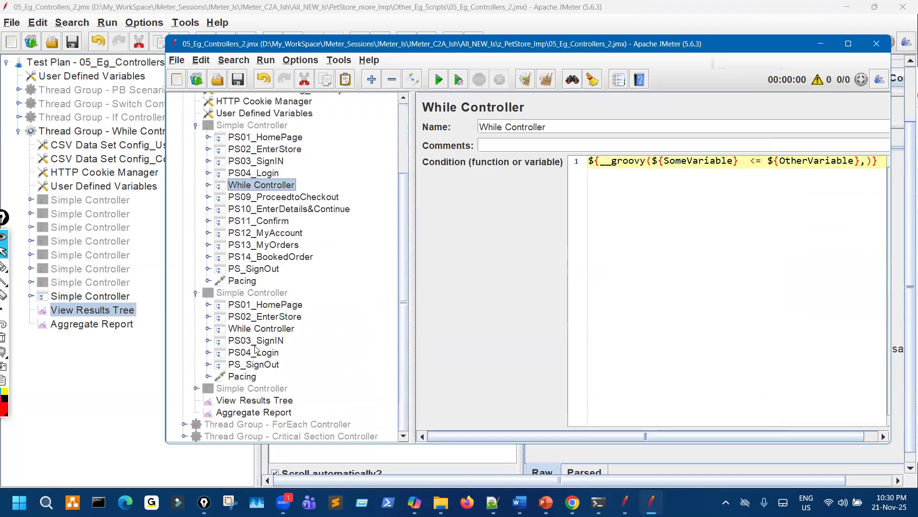
click(278, 331)
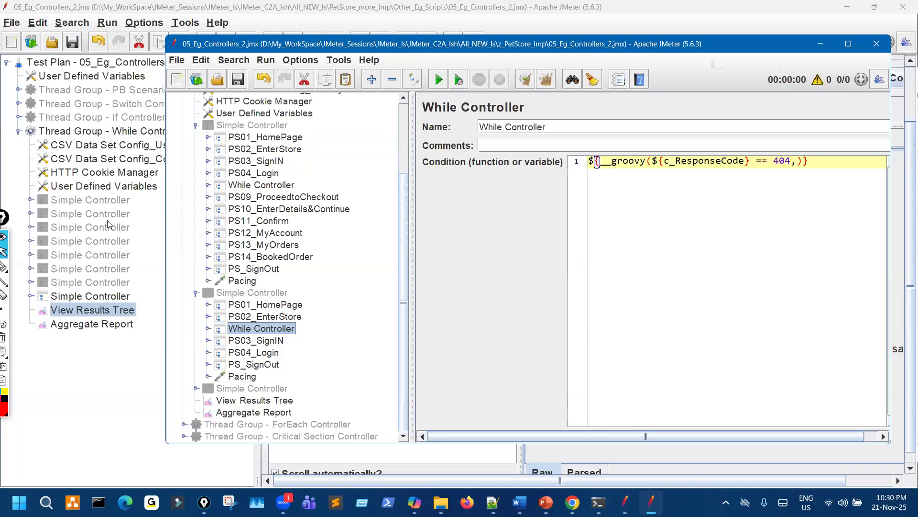
- In the Other_Eg_Scripts test plan, copy the While Controller thread group's first disabled Simple Controller and place the copy just before the enabled one
click(30, 201)
click(31, 200)
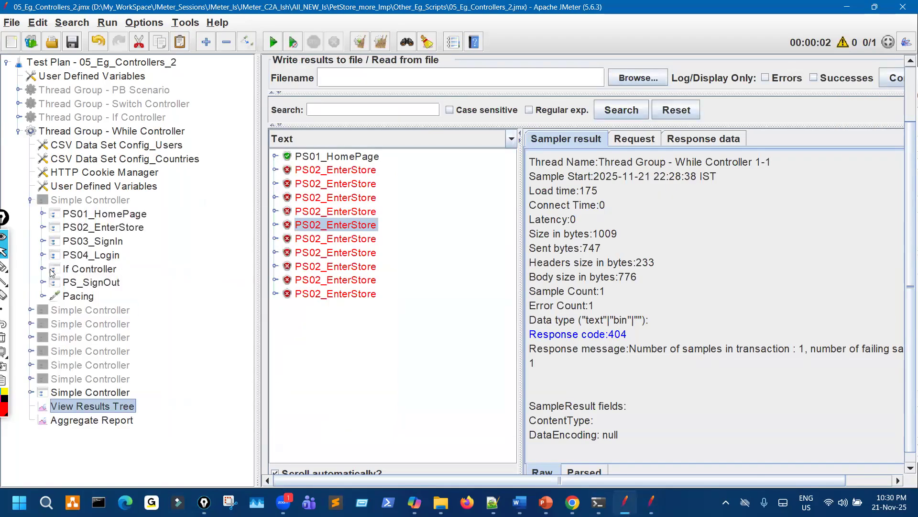
click(31, 200)
click(84, 201)
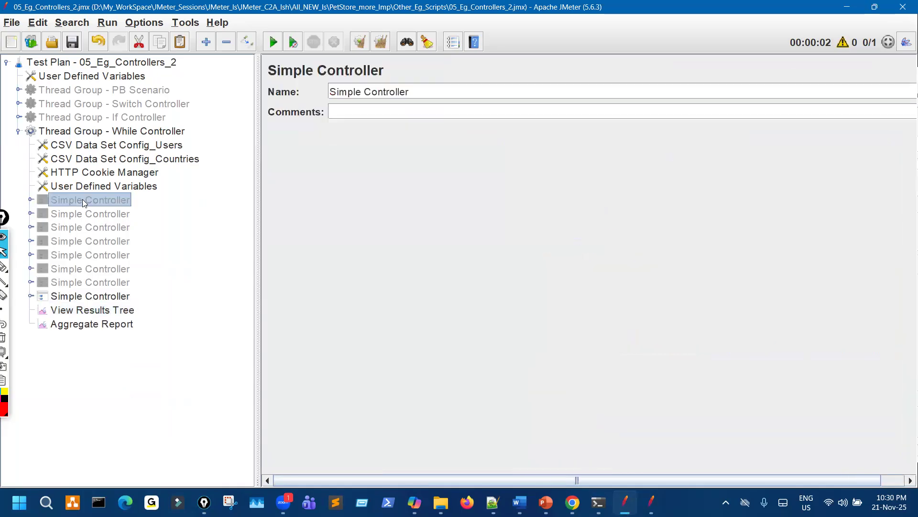
click(130, 134)
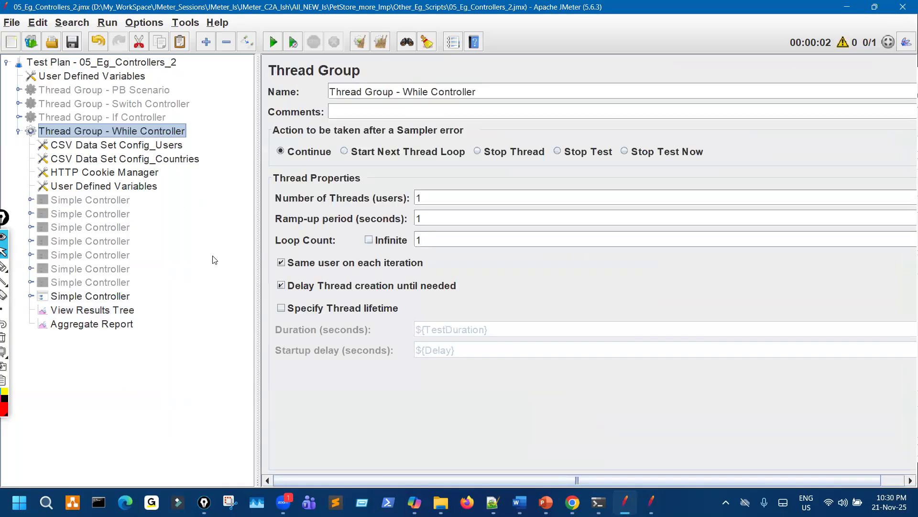
key(ctrl+v)
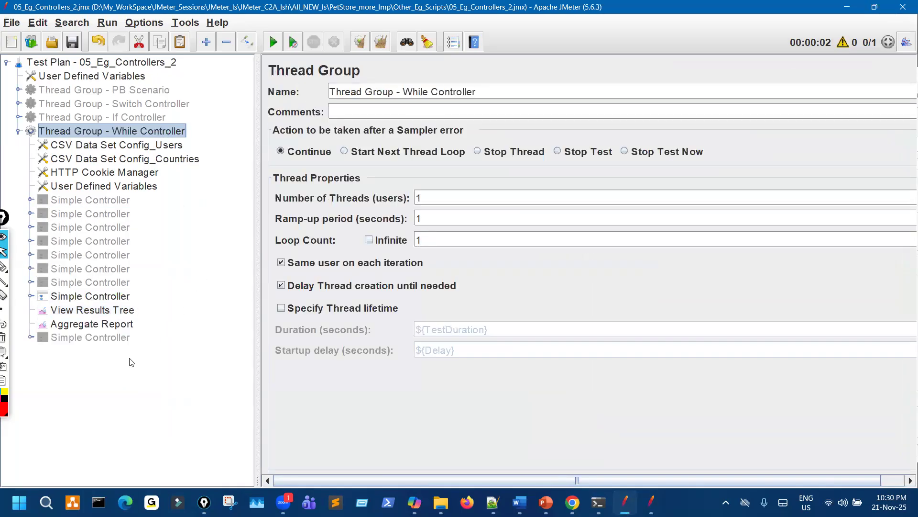
drag(119, 340, 131, 285)
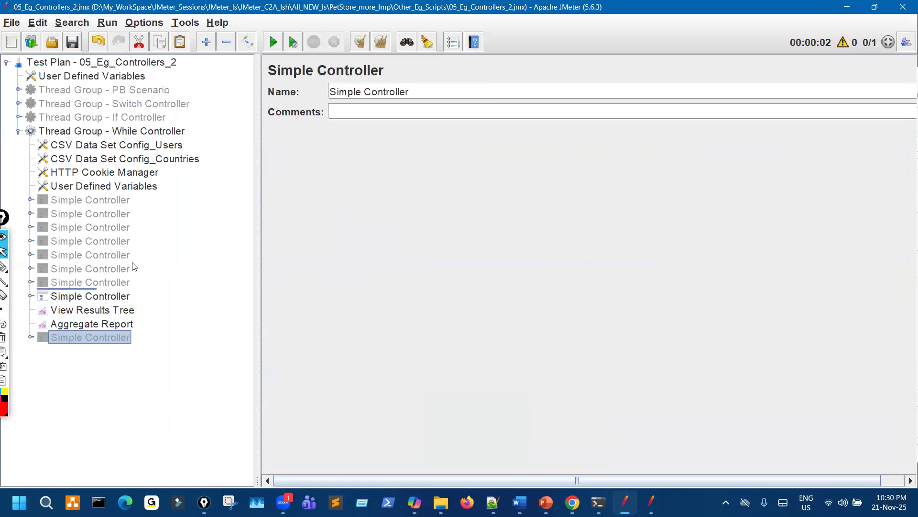
- Delete the seven older disabled Simple Controllers from the While Controller thread group, keeping the pasted copy
click(118, 203)
shift+click(115, 286)
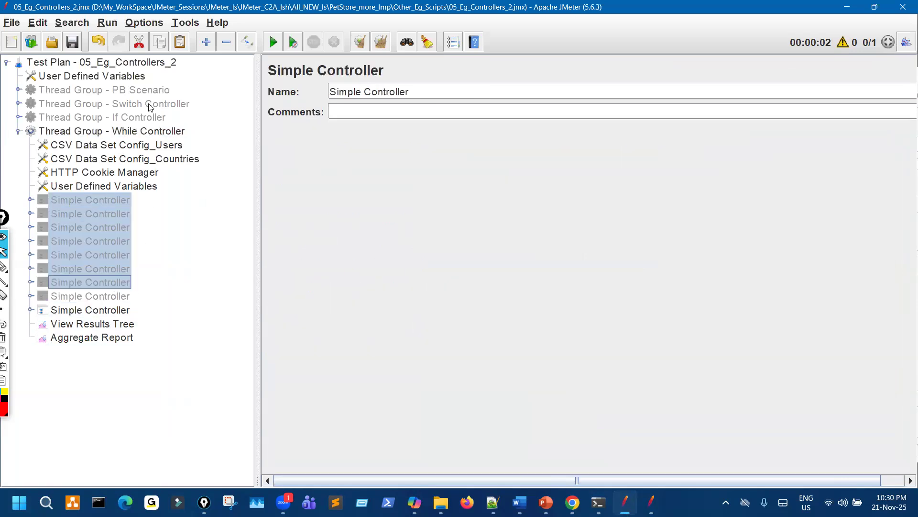
key(Delete)
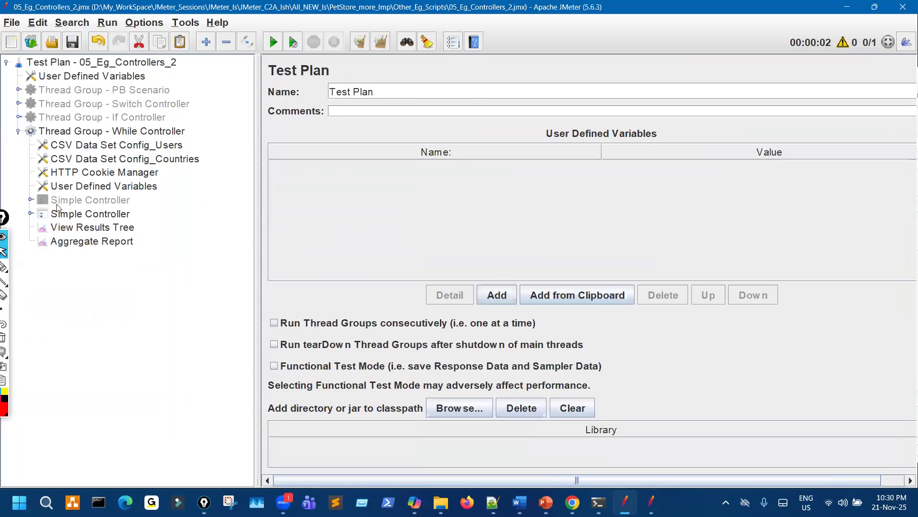
- Enable the copied Simple Controller and add a While Controller inside it, positioned directly after PS04_Login
click(76, 203)
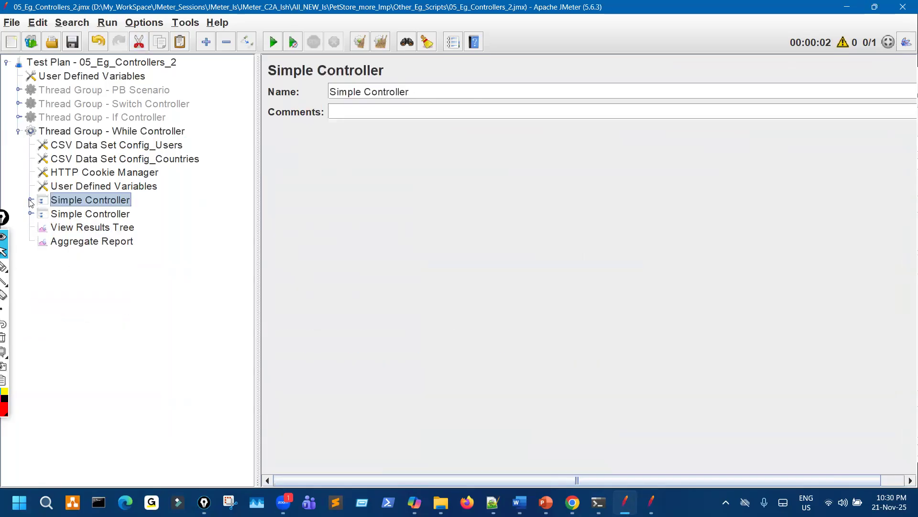
click(30, 199)
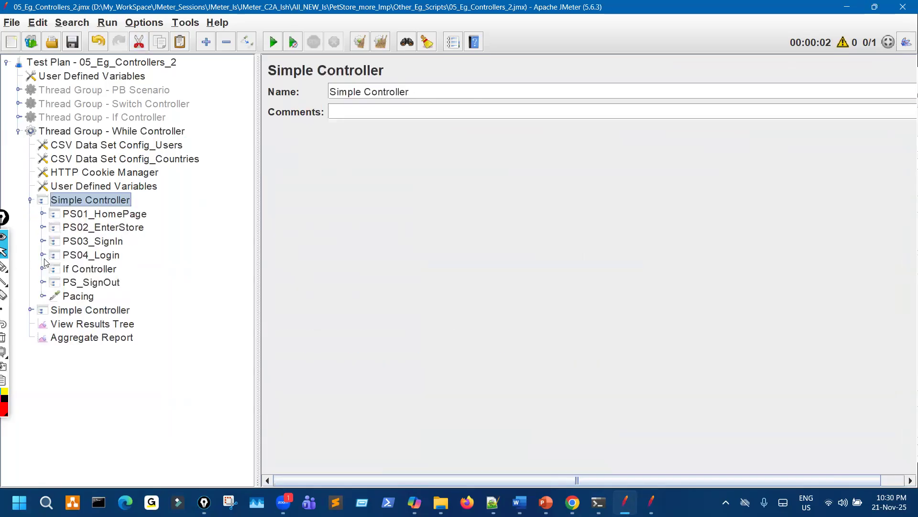
right_click(100, 207)
mouse_move(208, 138)
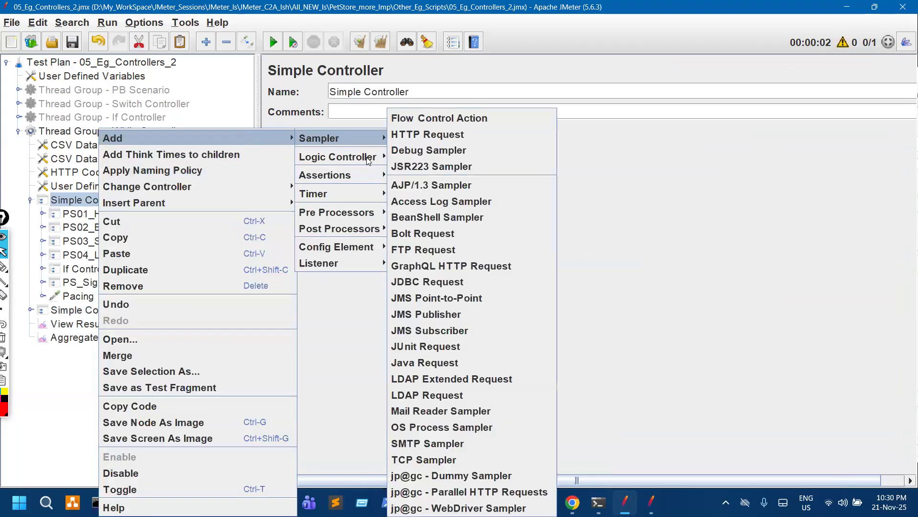
mouse_move(368, 160)
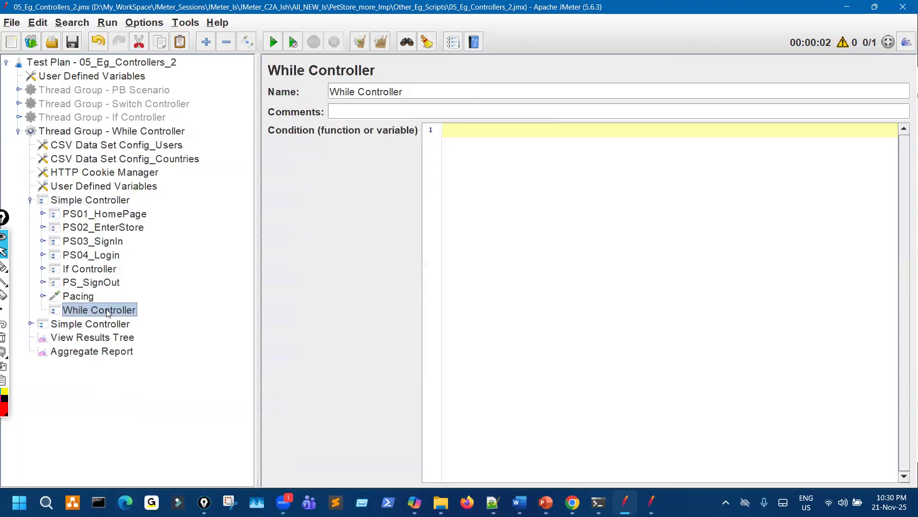
drag(106, 310, 136, 264)
- Move PS05_Select_Pet through PS14_BookedOrder from the If Controller into the While Controller, and delete the emptied If Controller
click(43, 283)
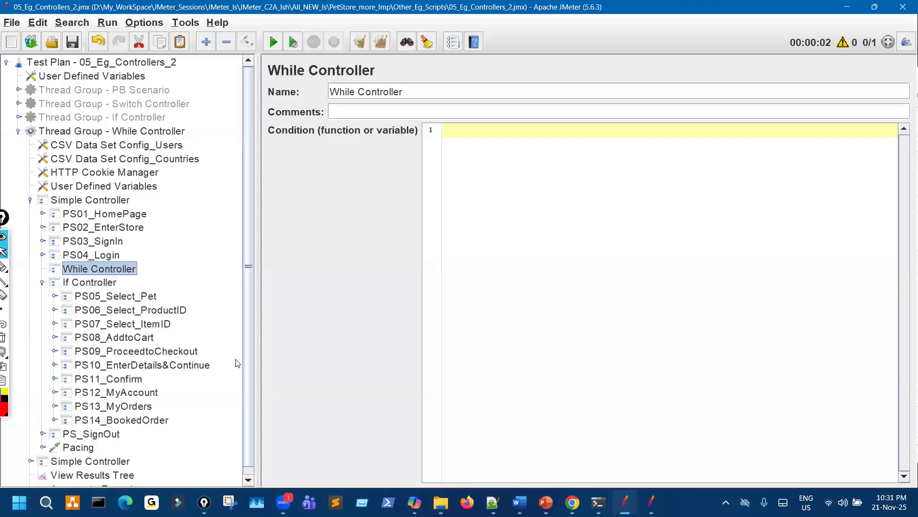
click(130, 297)
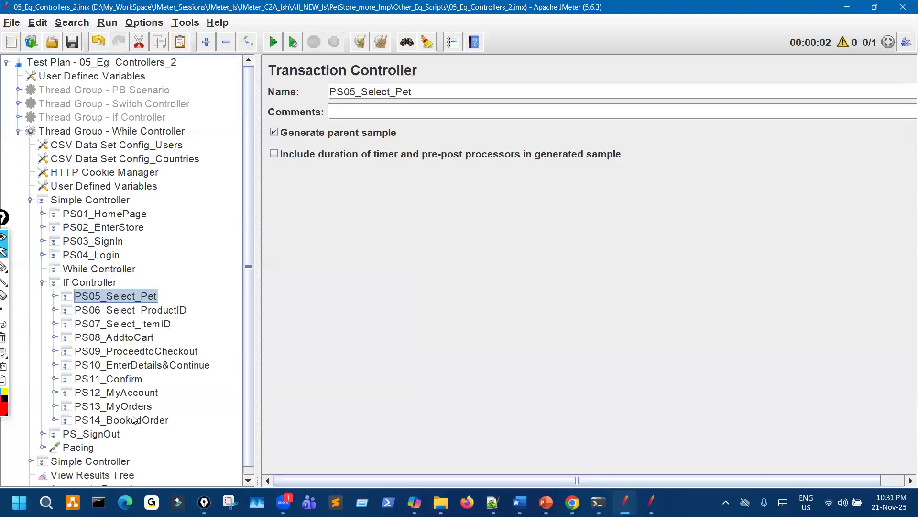
shift+click(134, 420)
key(ctrl+x)
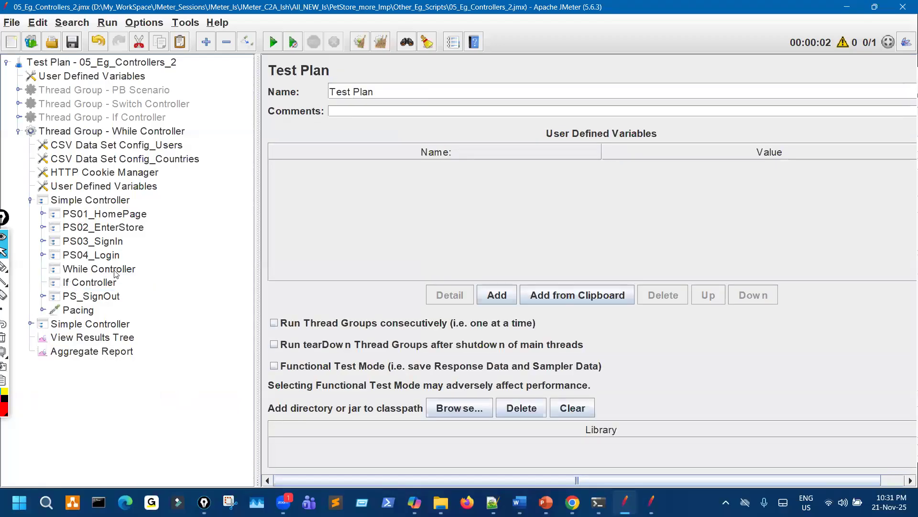
click(115, 271)
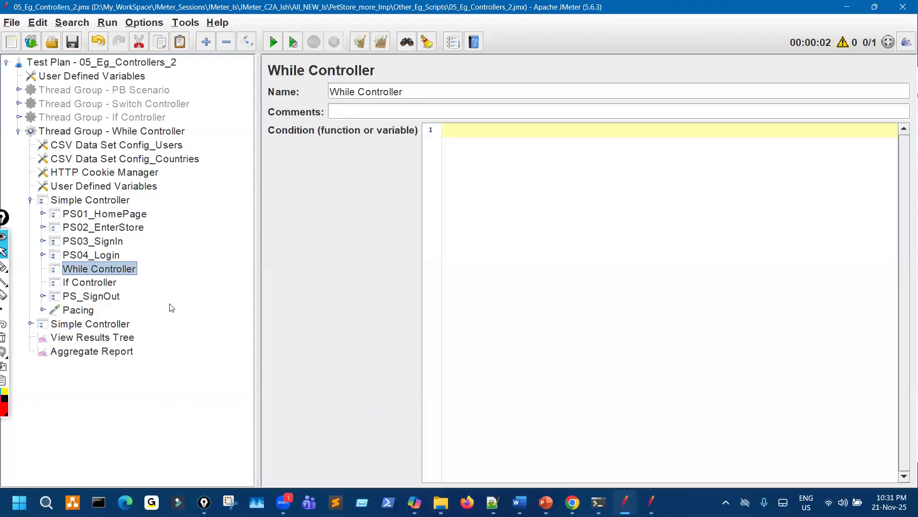
click(102, 283)
key(Delete)
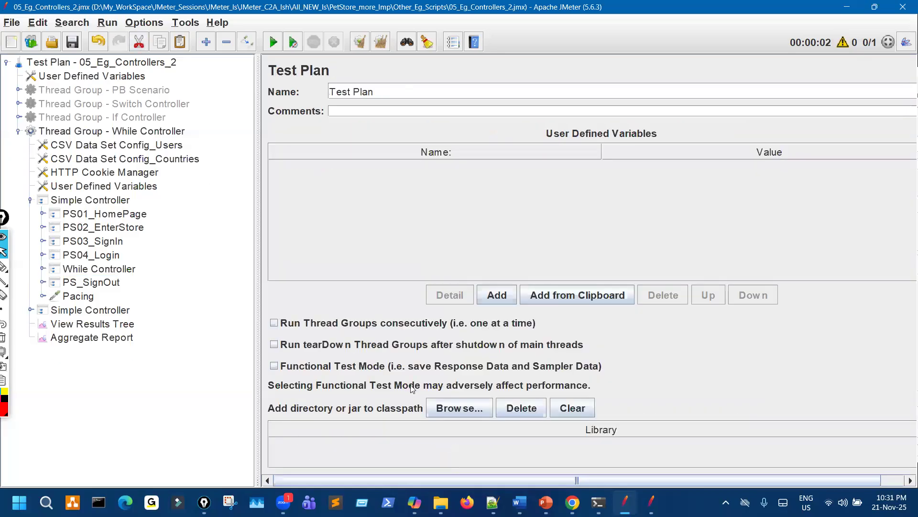
- Switch to the z_PetStore_Imp test plan, review the transaction order in both Simple Controllers and expand the first one's While Controller
key(alt+Tab)
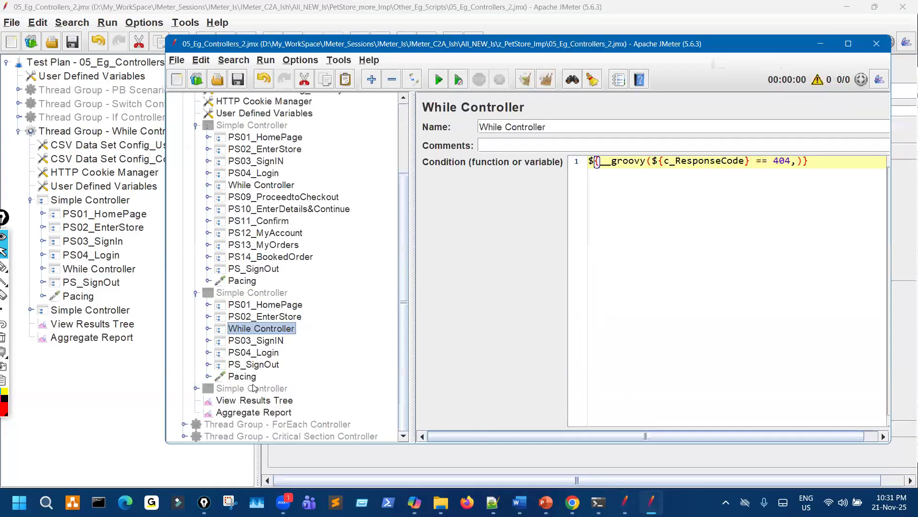
click(253, 343)
click(257, 353)
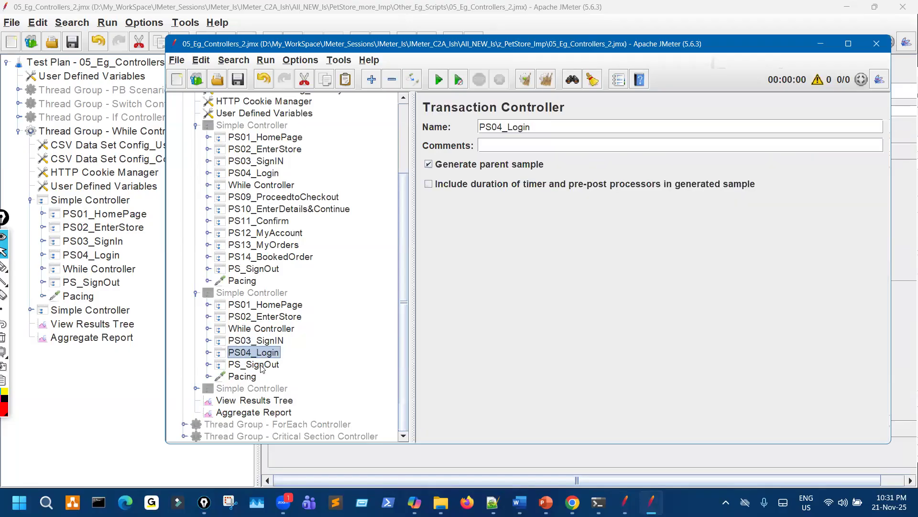
click(261, 365)
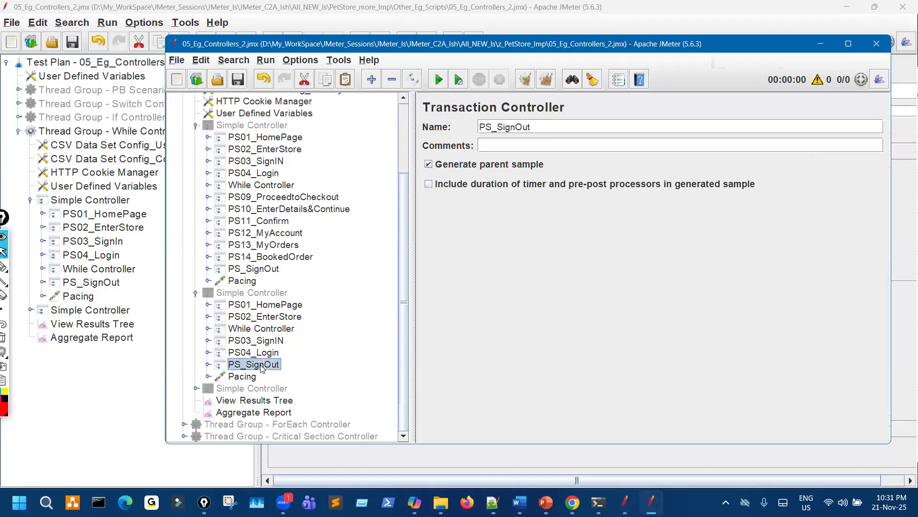
click(290, 139)
click(286, 150)
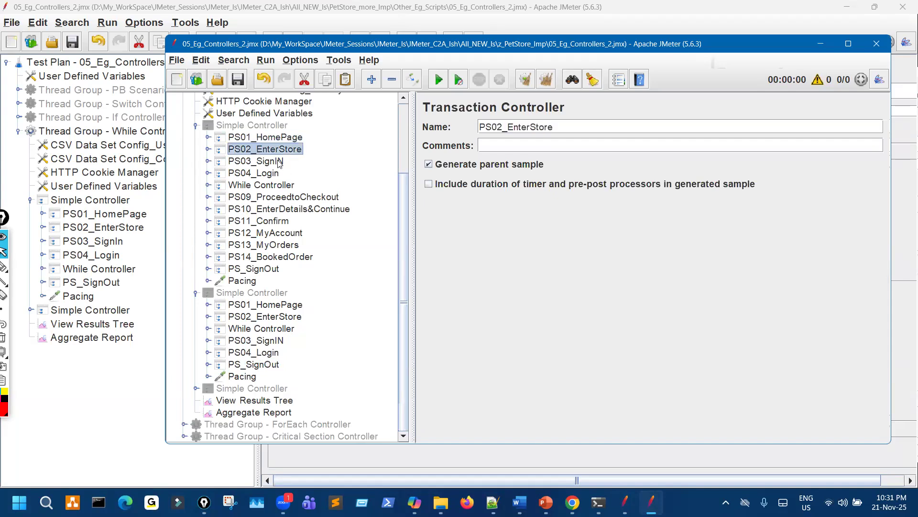
click(280, 162)
click(272, 173)
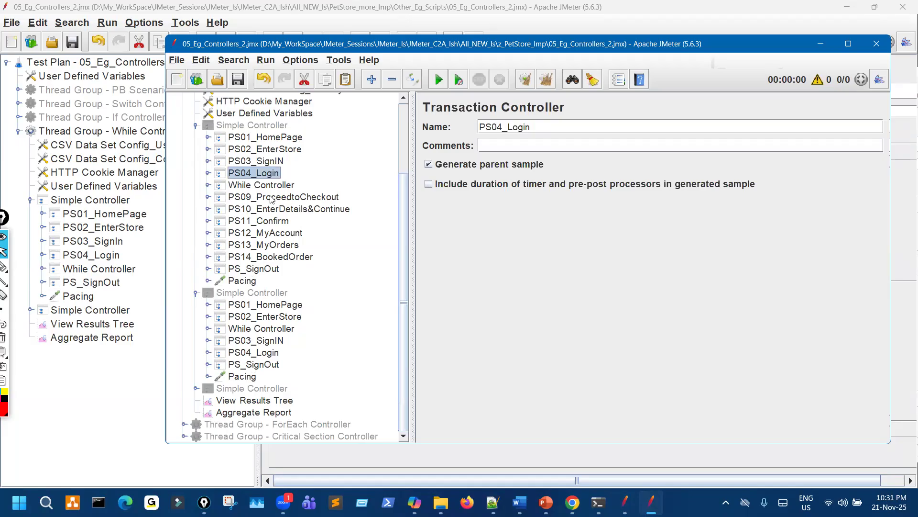
click(208, 185)
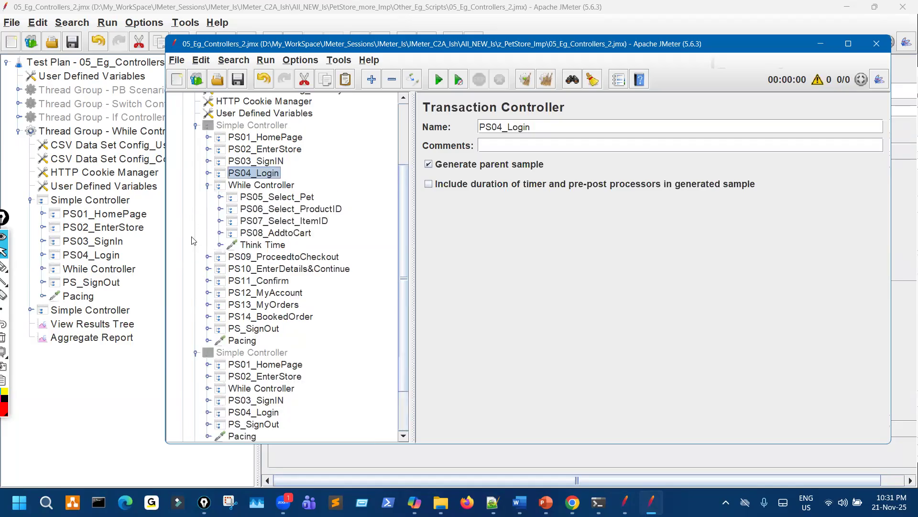
- In the Other_Eg_Scripts plan, move PS09_ProceedtoCheckout through PS14_BookedOrder out of the While Controller, directly under the Simple Controller
click(43, 269)
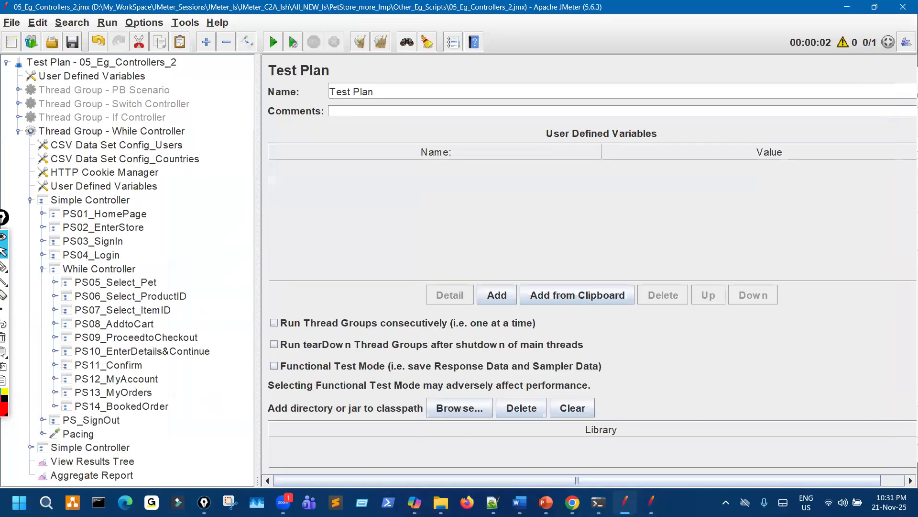
key(alt+Tab)
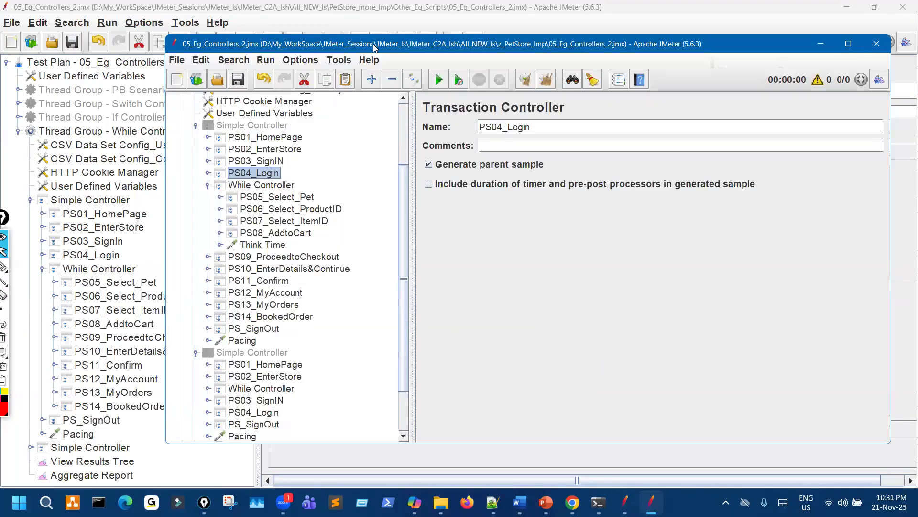
drag(375, 46, 505, 52)
drag(140, 343, 137, 407)
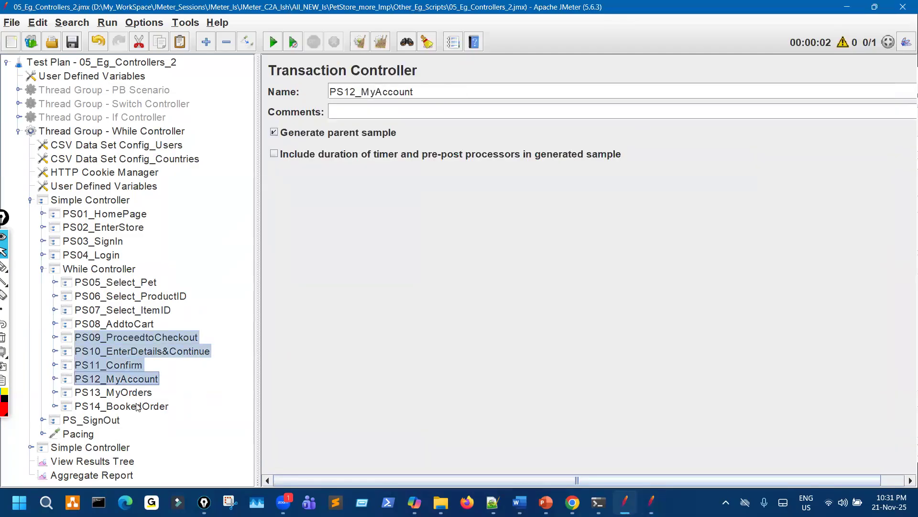
key(Delete)
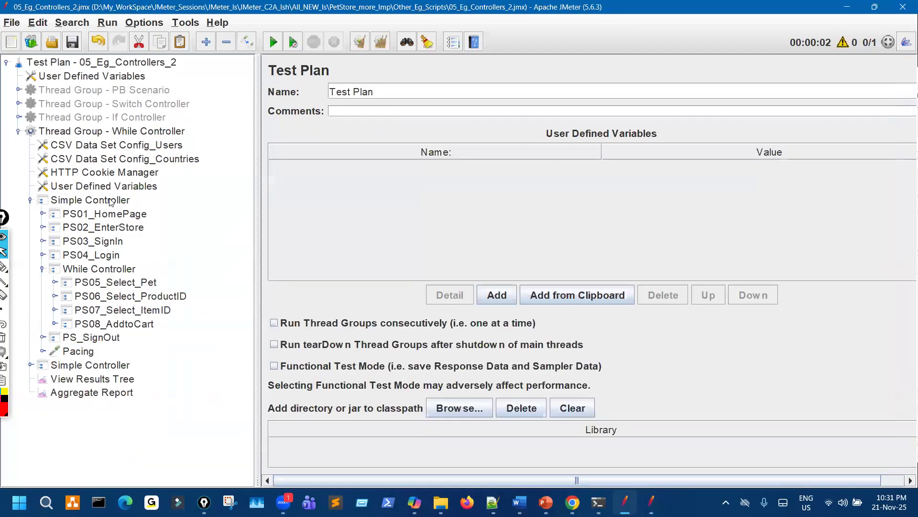
click(111, 202)
key(ctrl+v)
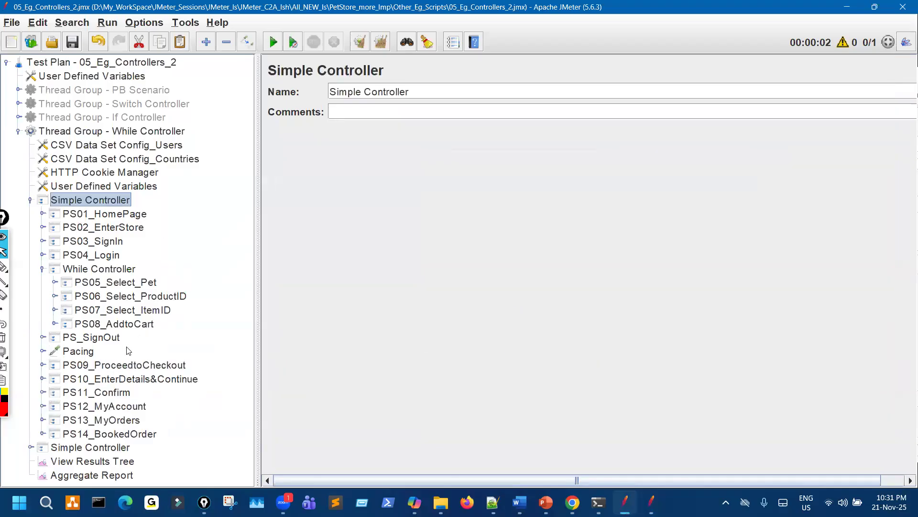
- Move PS_SignOut and Pacing to the end of the Simple Controller, after PS14_BookedOrder
click(103, 341)
shift+click(91, 353)
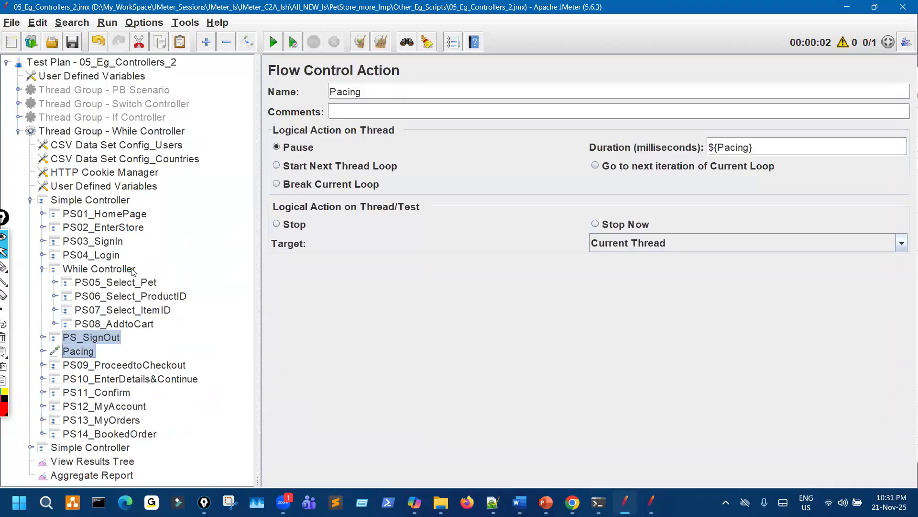
key(ctrl+x)
click(119, 202)
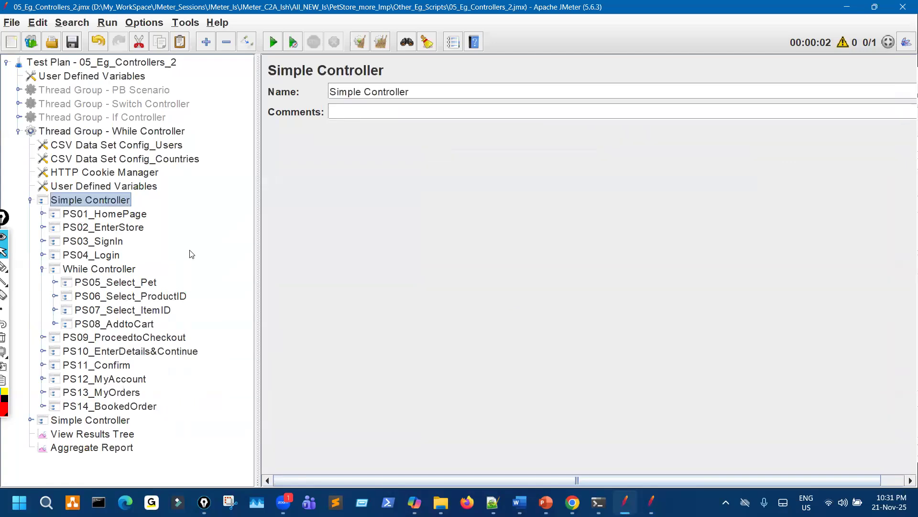
key(ctrl+v)
- Copy the Think Time action from the z_PetStore_Imp plan into the Other_Eg_Scripts plan's While Controller, after PS08_AddtoCart
click(651, 502)
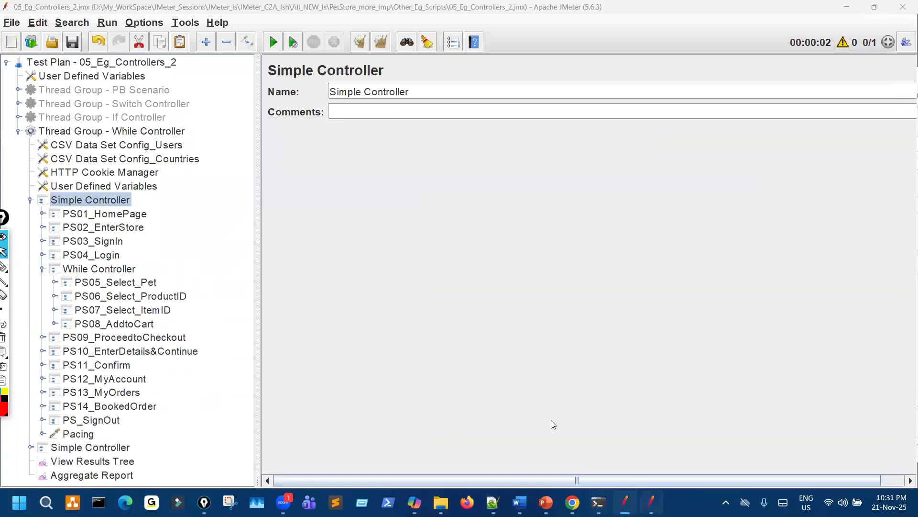
click(360, 255)
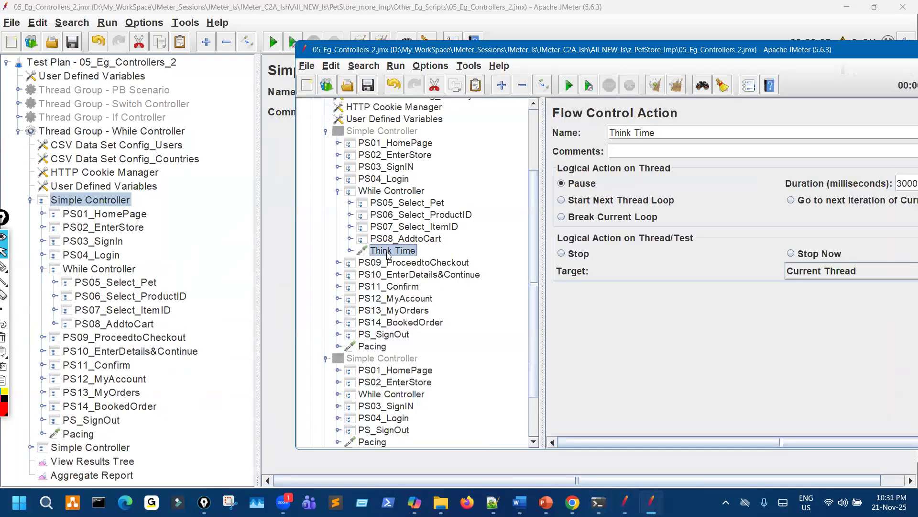
click(111, 270)
key(ctrl+v)
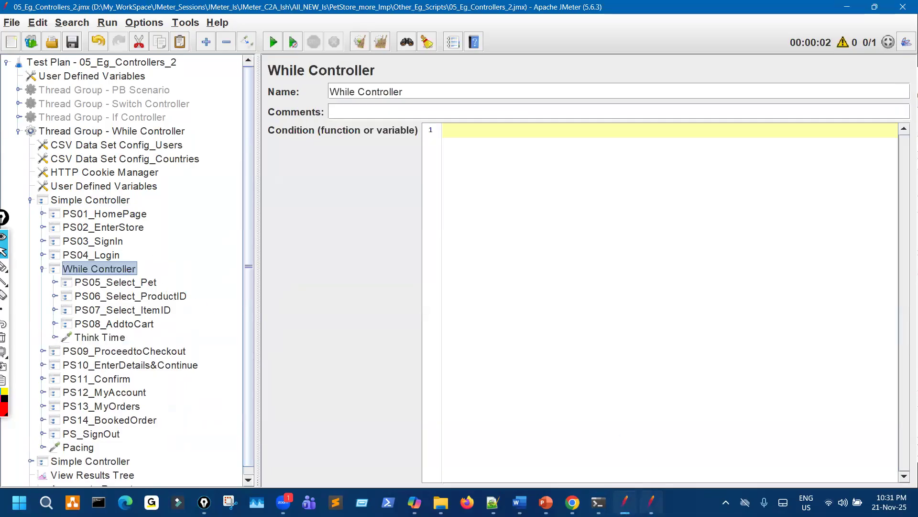
- Copy the condition ${__groovy(${SomeVariable} <= ${OtherVariable},)} from the z_PetStore_Imp plan's While Controller into the Other_Eg_Scripts plan's While Controller
click(651, 502)
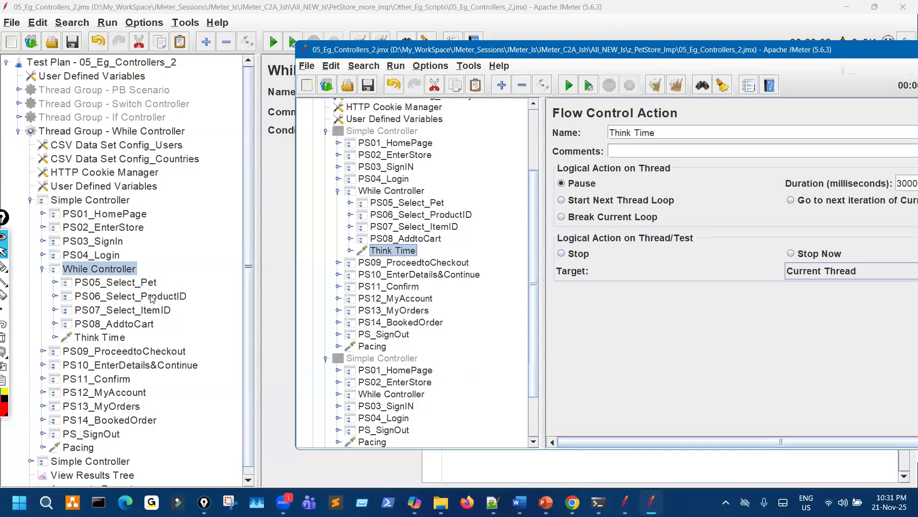
click(403, 191)
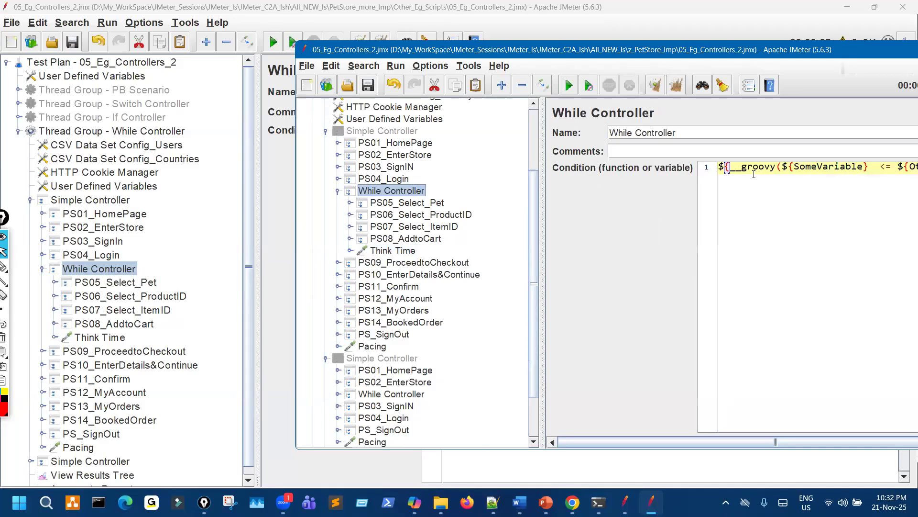
click(754, 173)
key(ctrl+a)
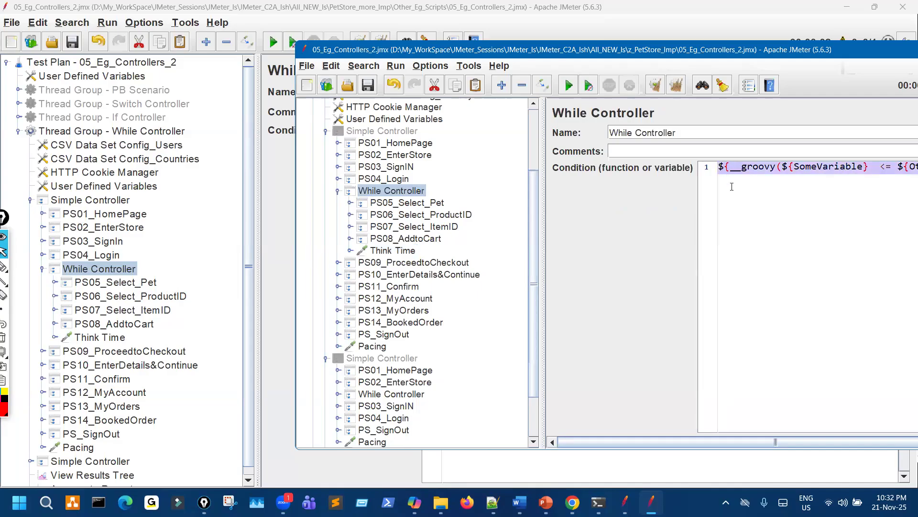
click(123, 269)
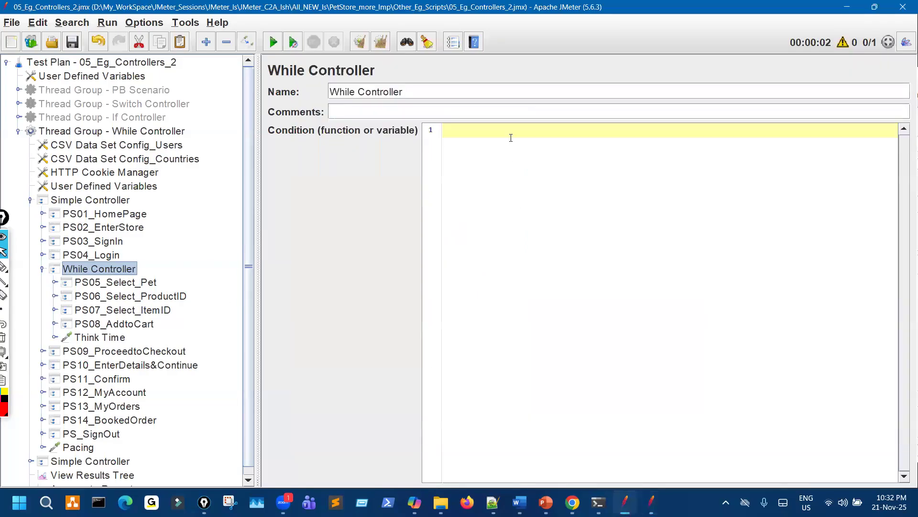
click(484, 175)
key(ctrl+v)
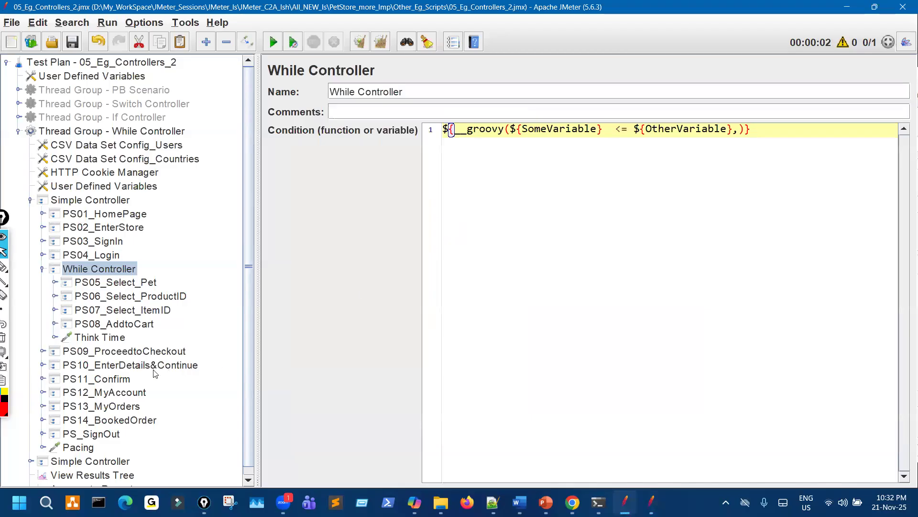
- Collapse the While Controller, examine its condition and check SomeVariable and OtherVariable in the thread group's User Defined Variables
scroll(118, 367, down, 1)
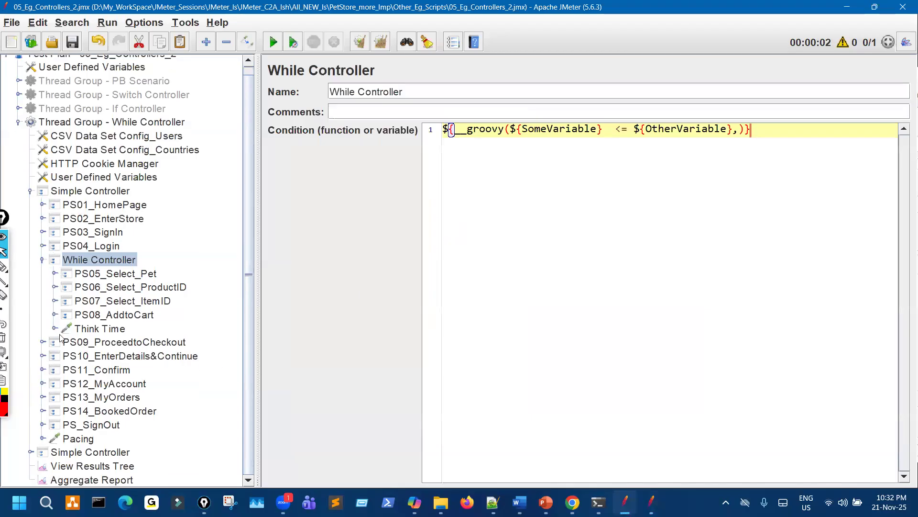
click(42, 260)
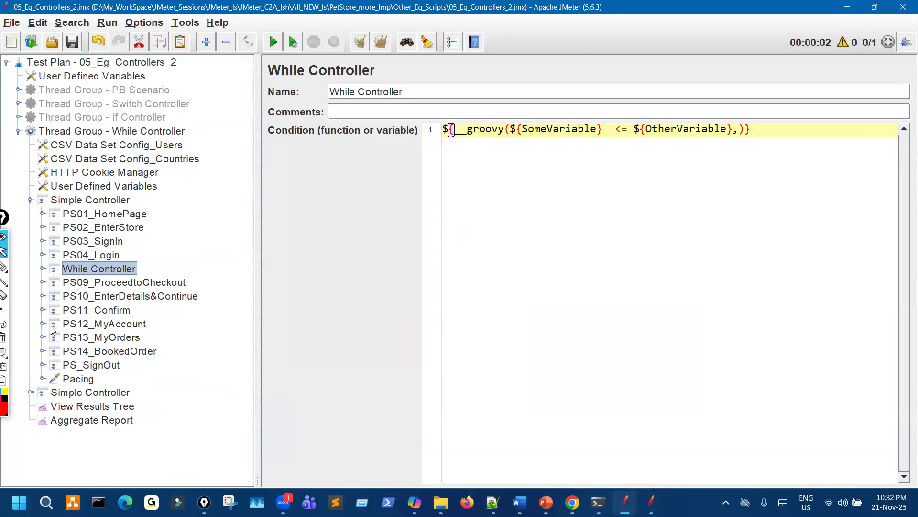
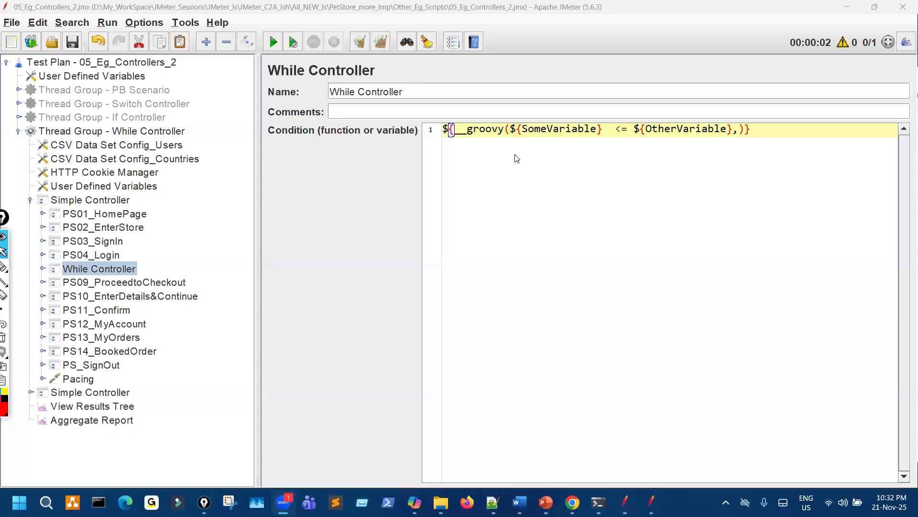
drag(258, 268, 224, 256)
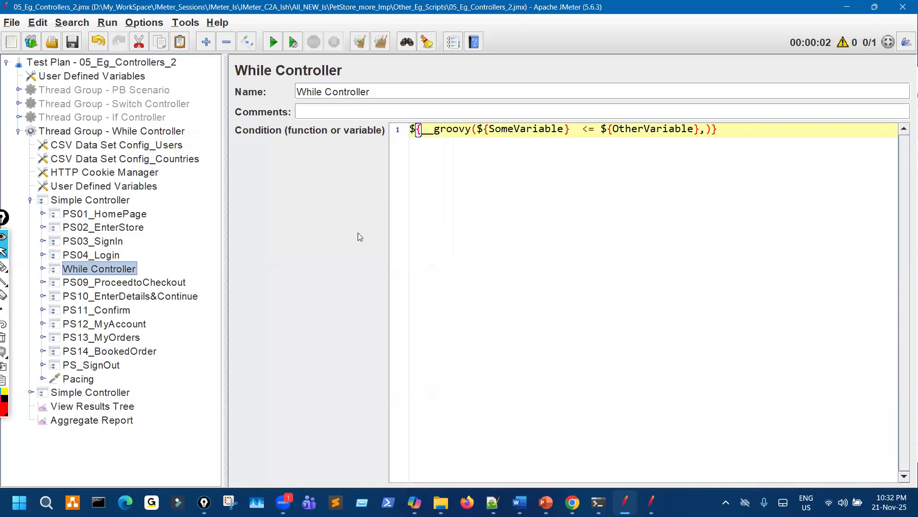
drag(473, 134, 650, 138)
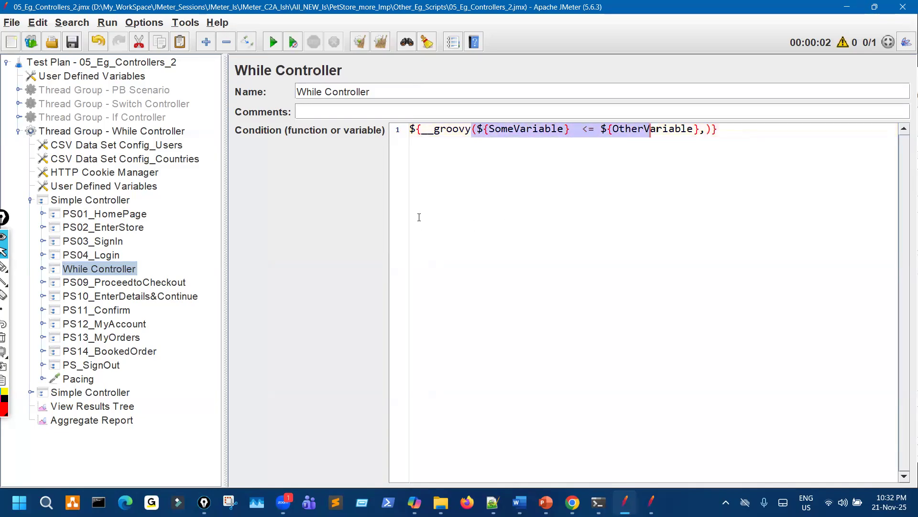
click(526, 127)
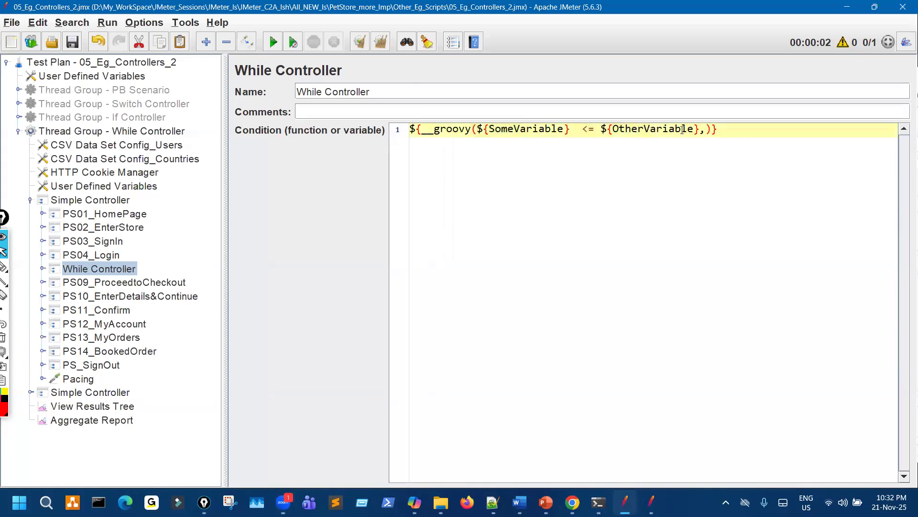
click(143, 186)
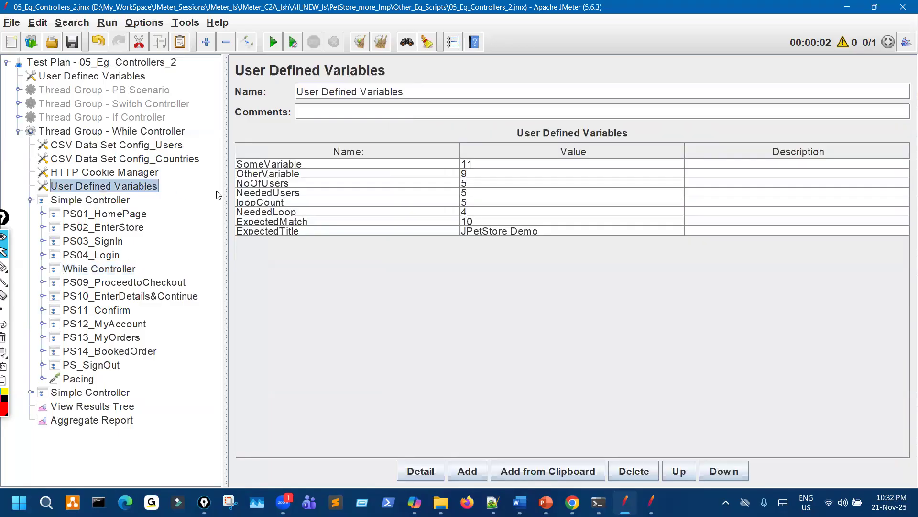
click(467, 164)
click(465, 174)
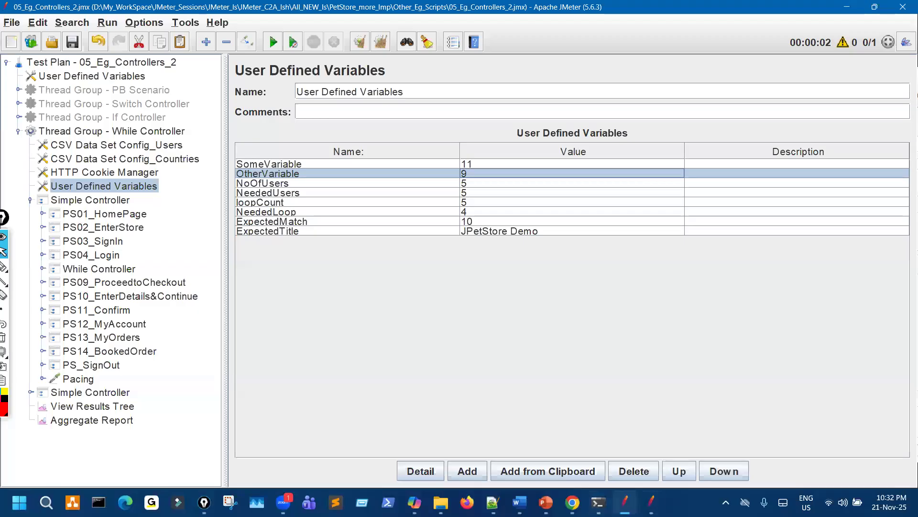
- Replace the User Defined Variables in the Other_Eg_Scripts plan's While Controller thread group with a copy from the matching z_PetStore_Imp thread group
click(651, 503)
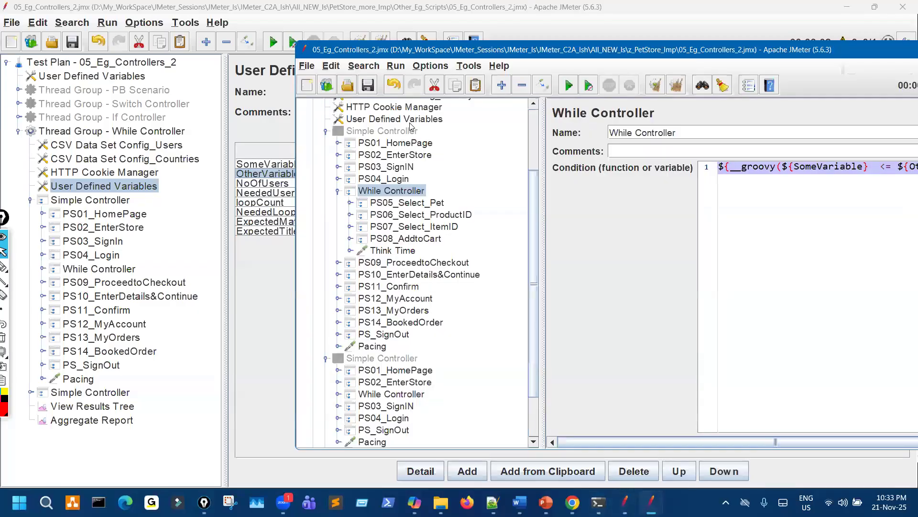
click(421, 121)
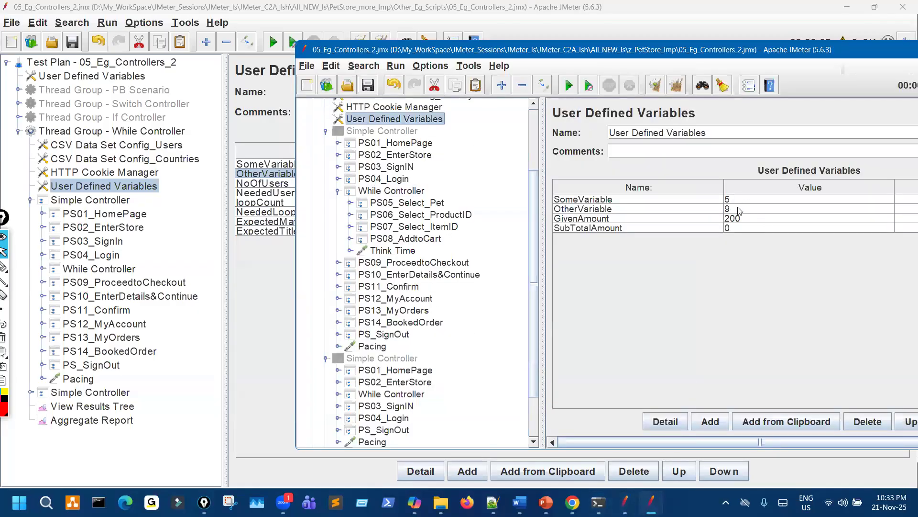
click(740, 210)
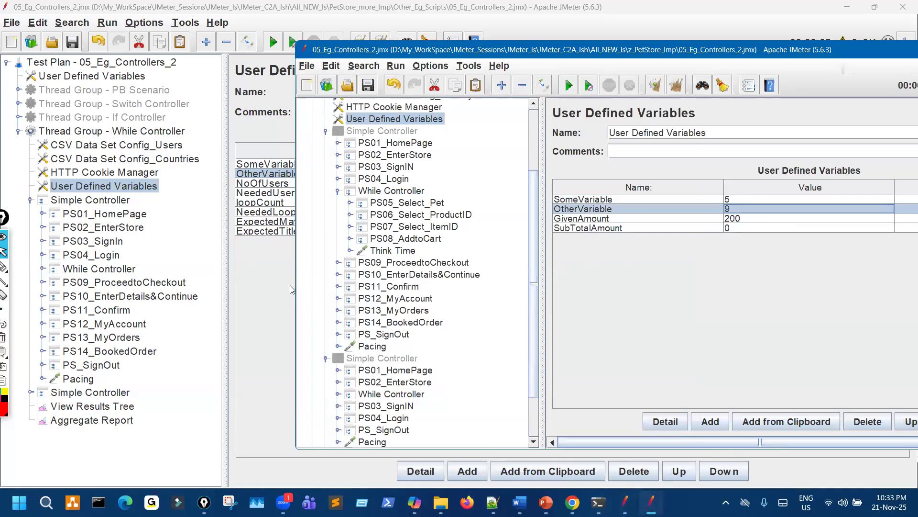
click(431, 122)
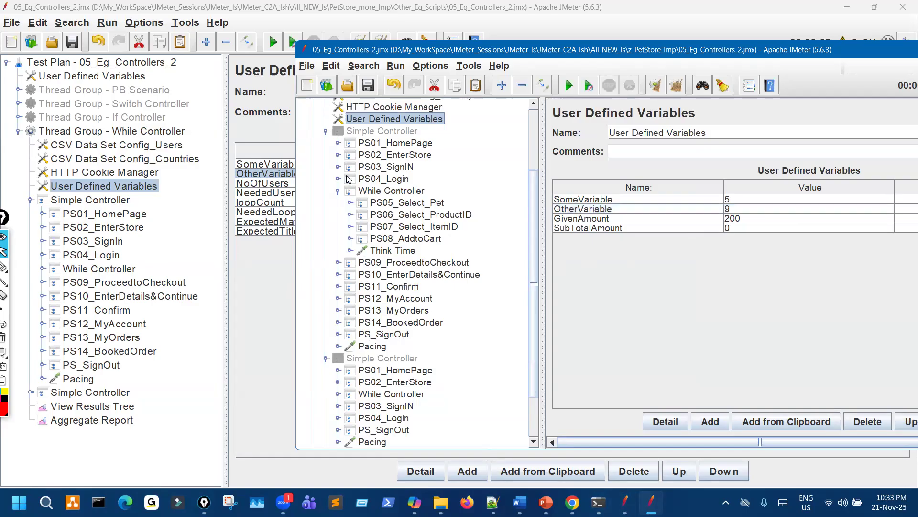
click(139, 137)
key(ctrl+v)
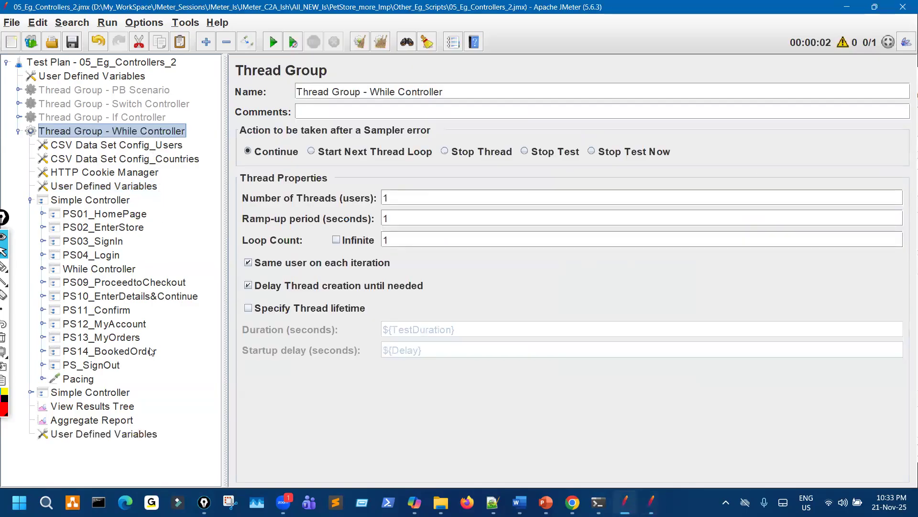
drag(137, 433, 155, 189)
click(139, 44)
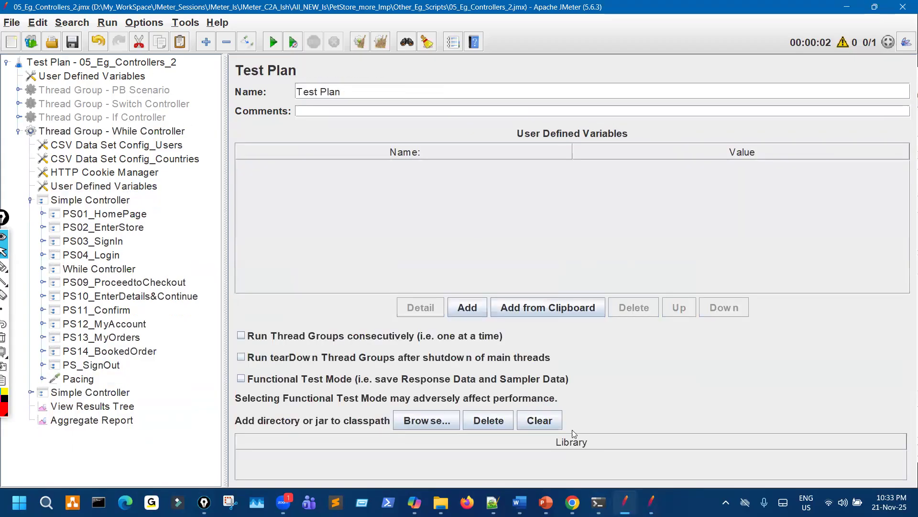
- Compare the If Controller thread group's User Defined Variables in both plans and review the plan-level variables in z_PetStore_Imp
click(651, 503)
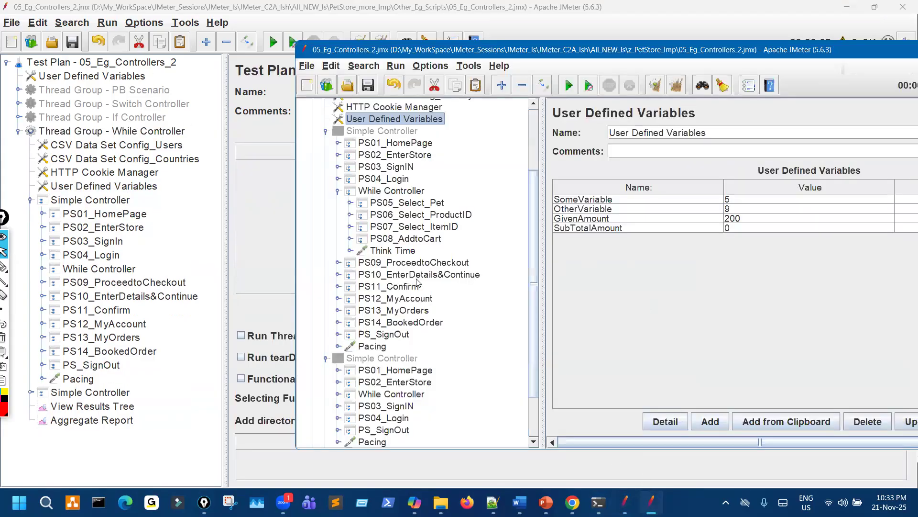
scroll(414, 196, up, 7)
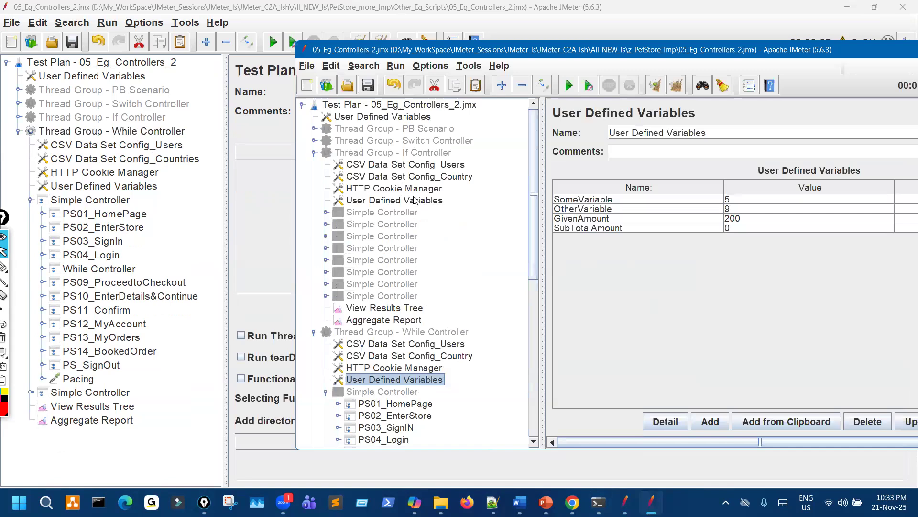
click(414, 201)
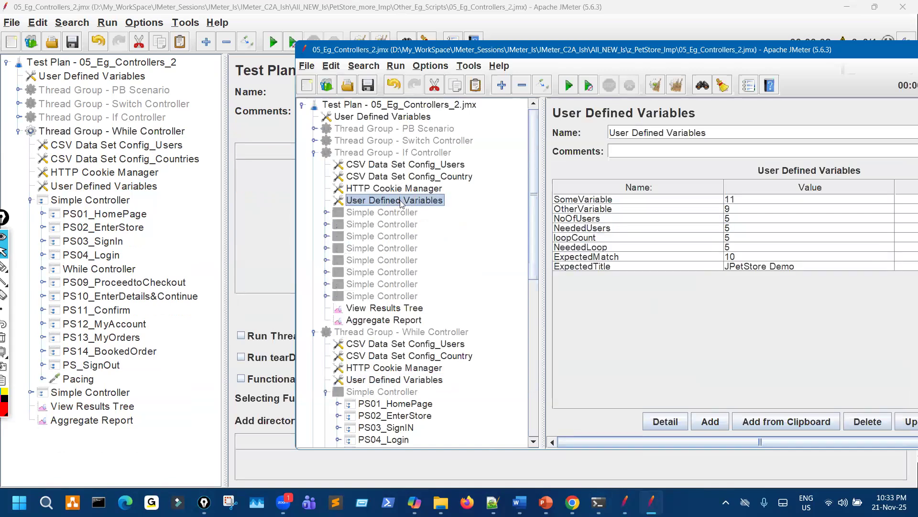
click(19, 117)
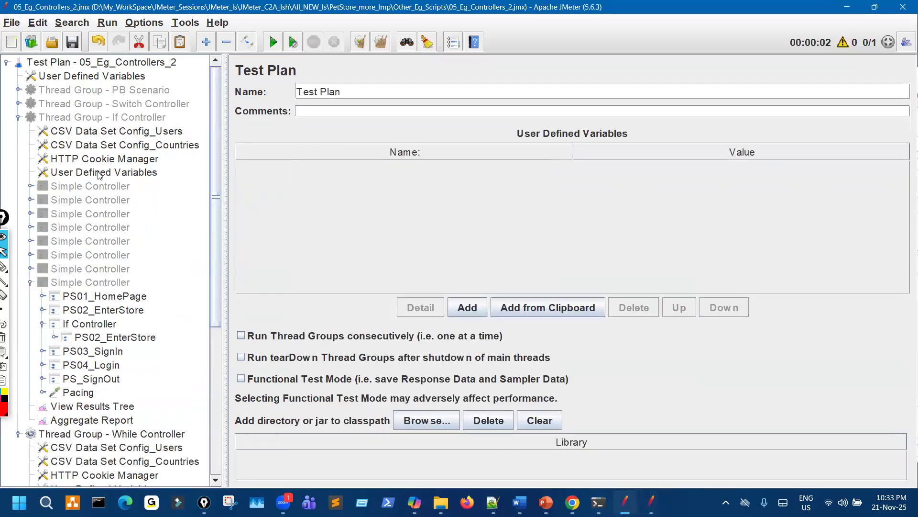
click(91, 172)
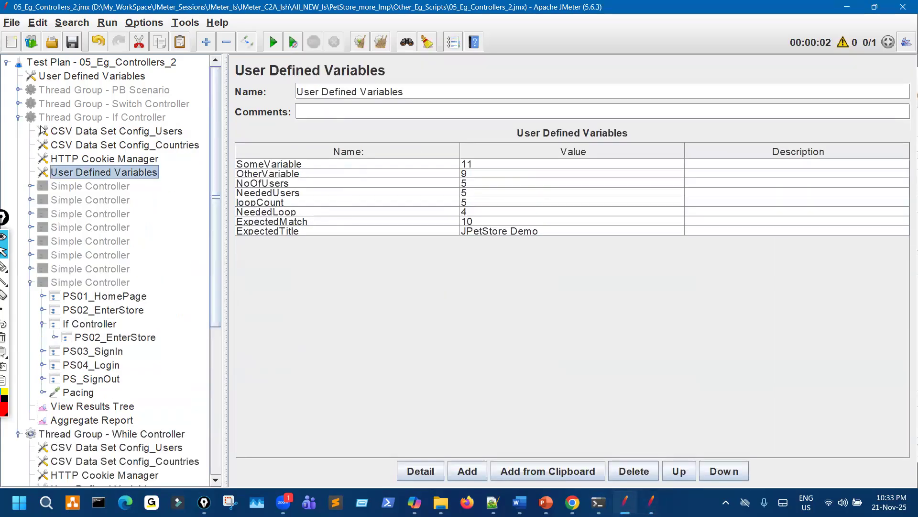
click(19, 117)
click(651, 502)
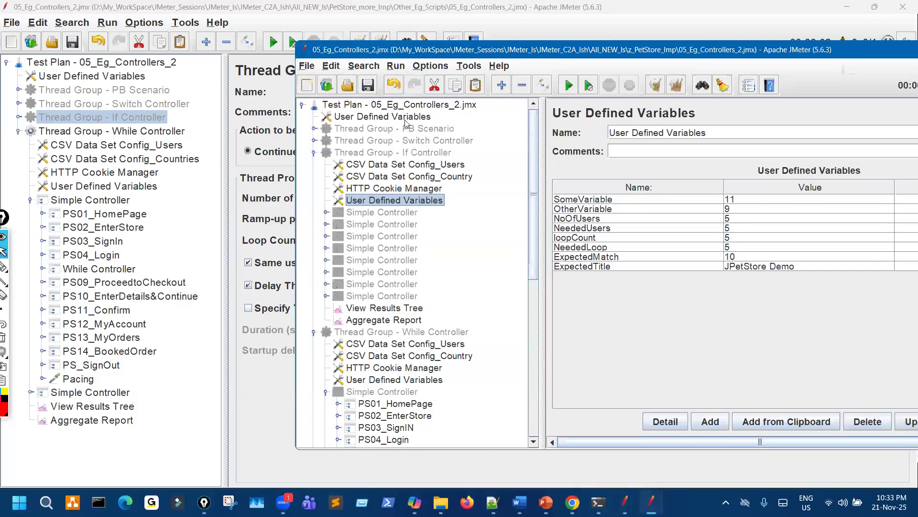
click(406, 119)
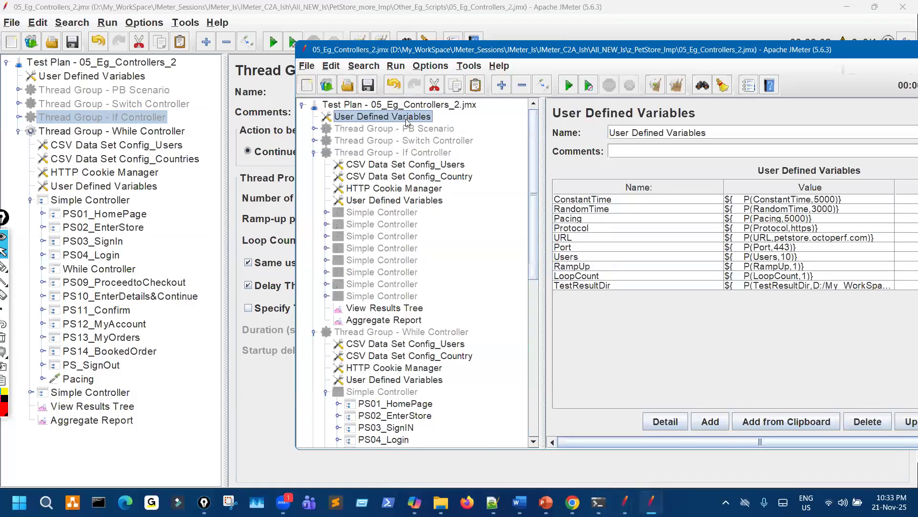
click(314, 152)
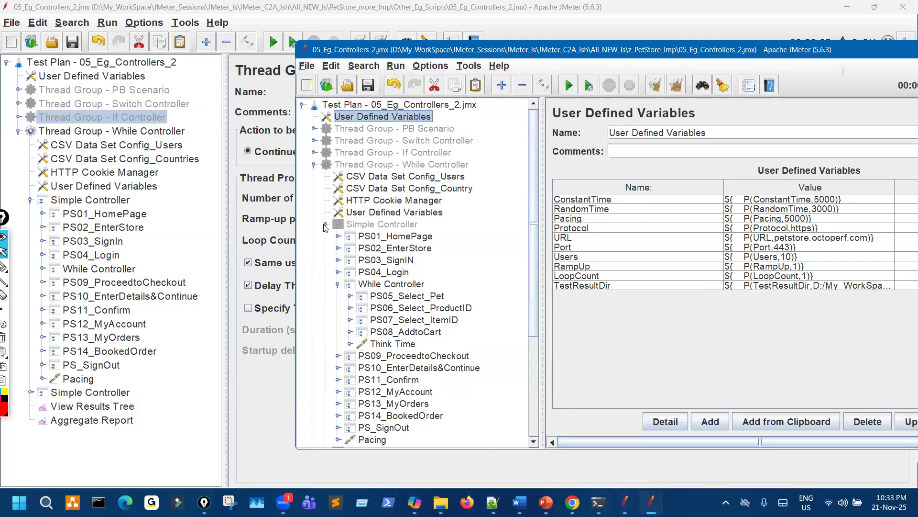
- In the Other_Eg_Scripts plan, expand the While Controller and remove the extra space before <= in its condition
click(192, 340)
click(110, 268)
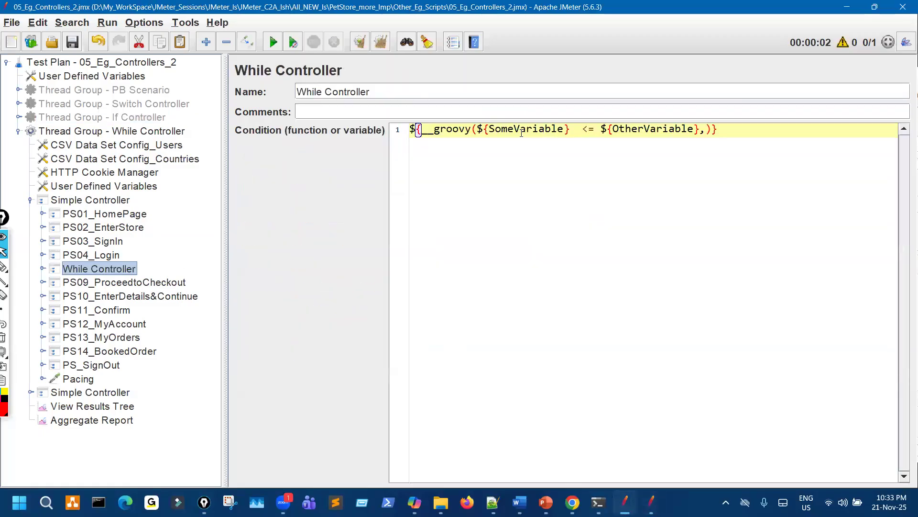
click(43, 269)
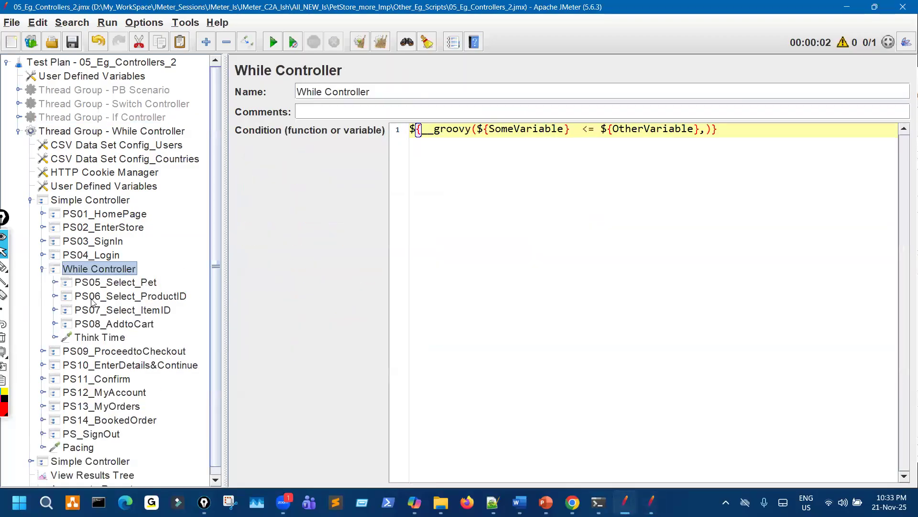
click(581, 175)
key(BackSpace)
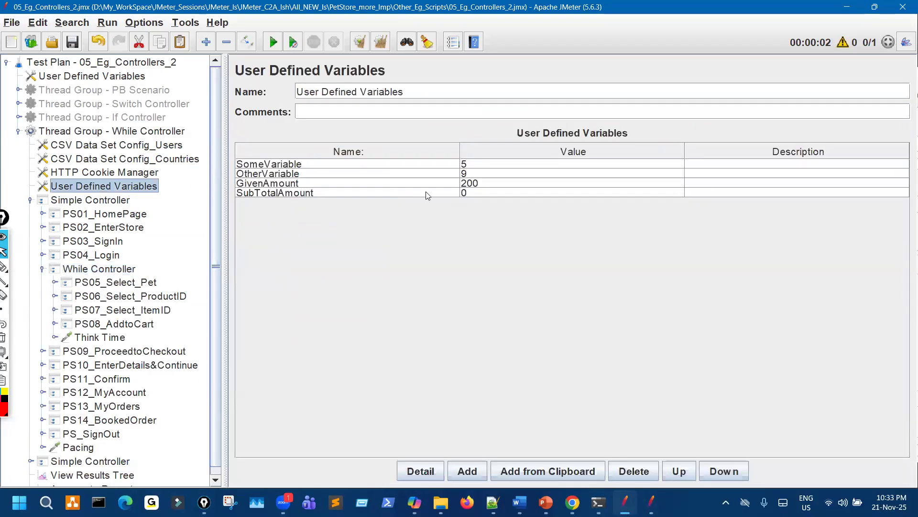
- Check the SomeVariable and OtherVariable values in the While Controller thread group's User Defined Variables, and return to the While Controller's condition
click(144, 186)
click(466, 175)
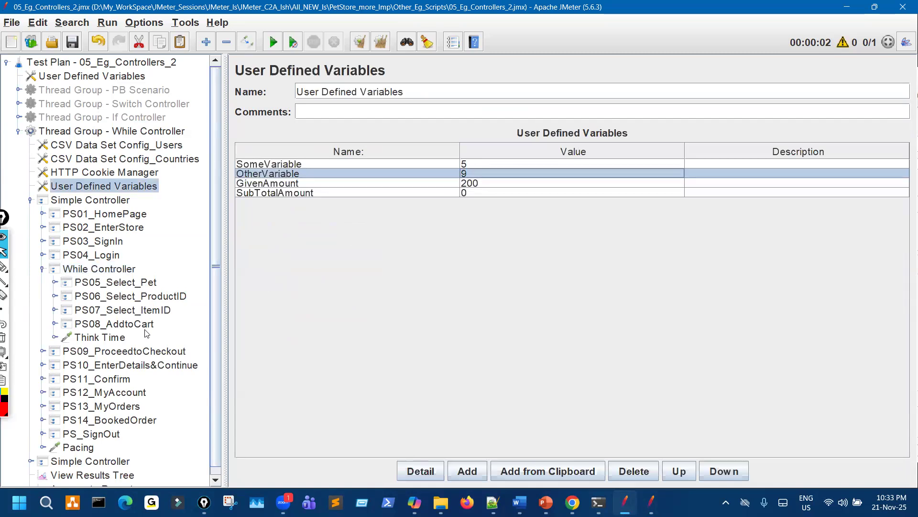
click(126, 274)
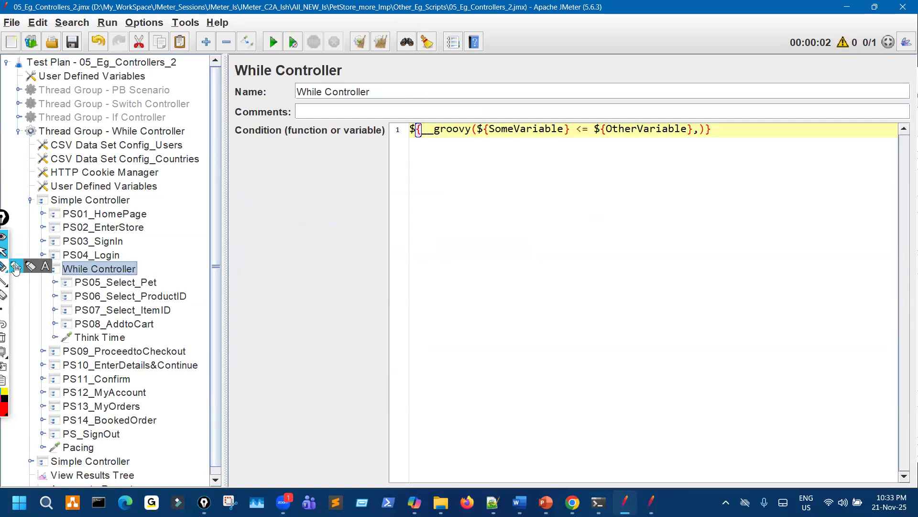
click(4, 266)
drag(575, 165, 532, 205)
mouse_move(616, 169)
mouse_down()
mouse_move(652, 196)
mouse_move(680, 167)
mouse_up()
drag(659, 184, 685, 182)
drag(745, 157, 735, 191)
drag(656, 277, 726, 261)
drag(698, 266, 706, 294)
drag(128, 281, 119, 332)
drag(156, 300, 127, 281)
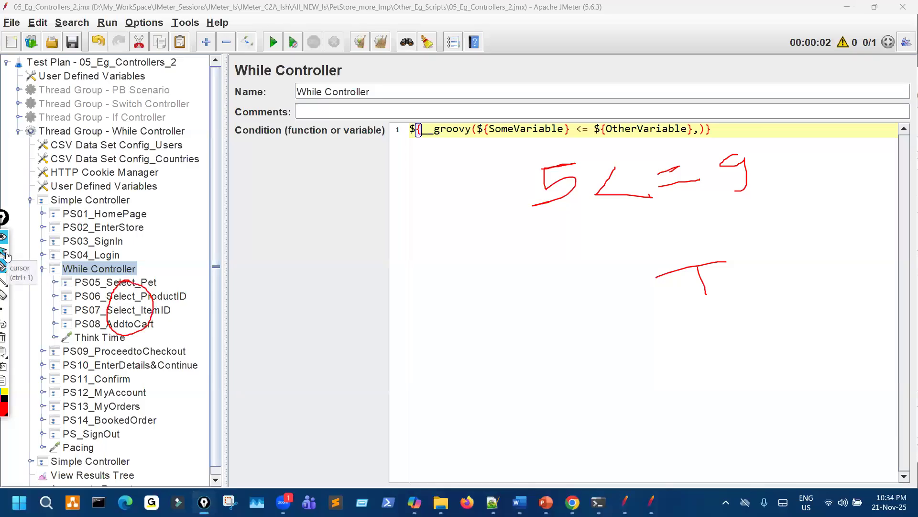
mouse_move(67, 272)
mouse_down()
mouse_move(88, 270)
mouse_move(86, 229)
mouse_move(115, 261)
mouse_up()
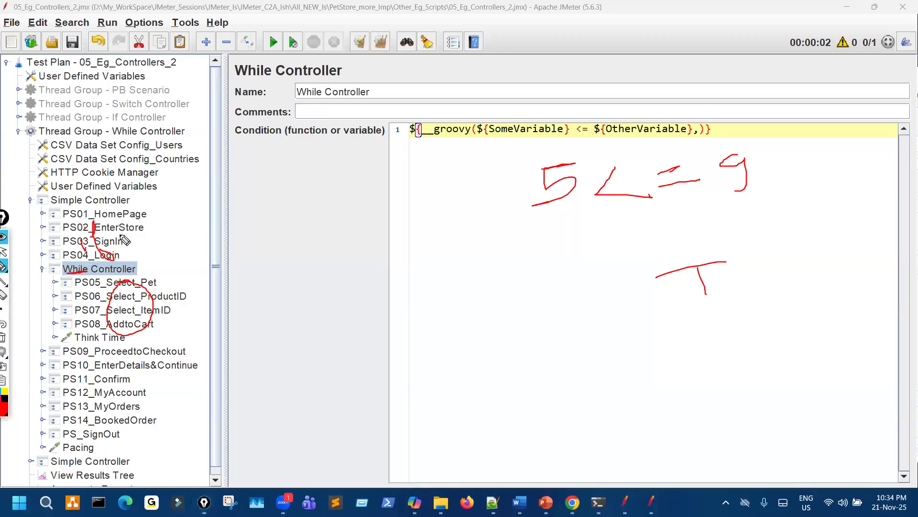
drag(630, 234, 729, 209)
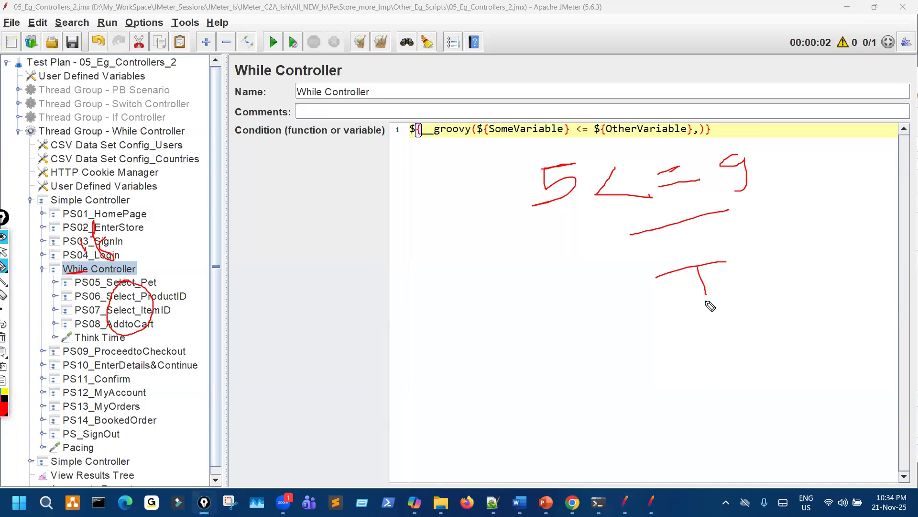
drag(698, 317, 738, 305)
drag(210, 297, 266, 276)
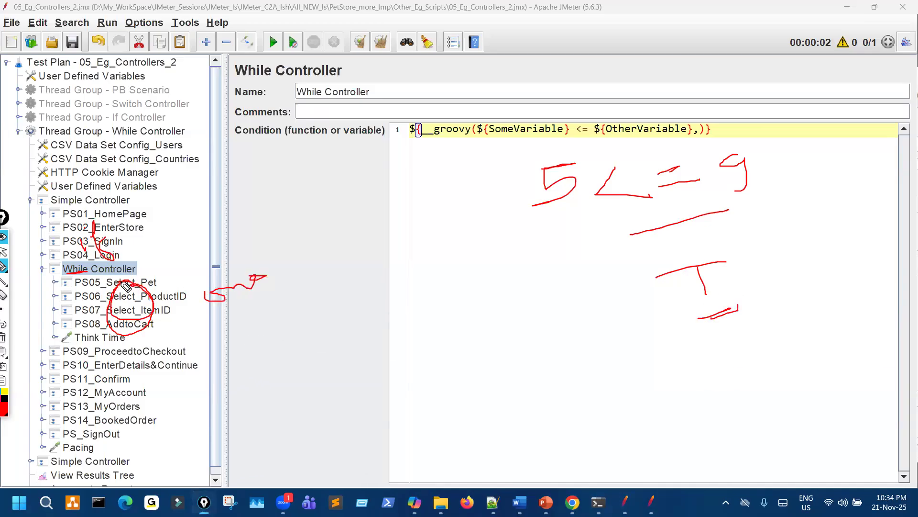
drag(154, 269, 170, 276)
mouse_move(167, 330)
mouse_down()
mouse_move(151, 352)
mouse_move(165, 347)
mouse_up()
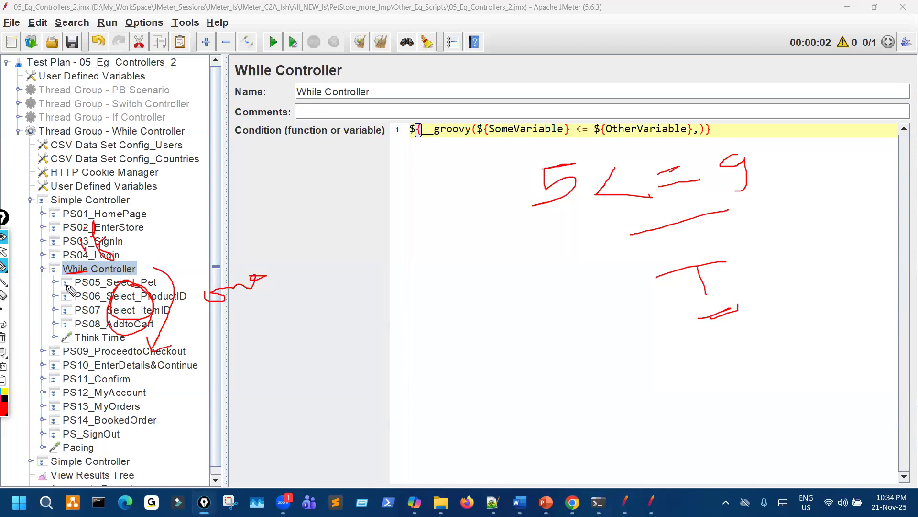
mouse_move(80, 333)
mouse_down()
mouse_move(11, 325)
mouse_move(54, 270)
mouse_up()
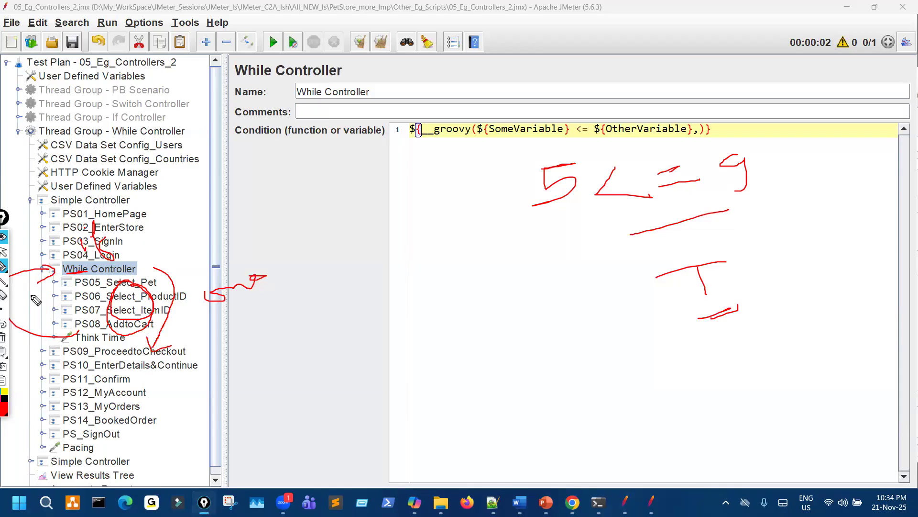
key(ctrl+shift+7)
key(ctrl+shift+2)
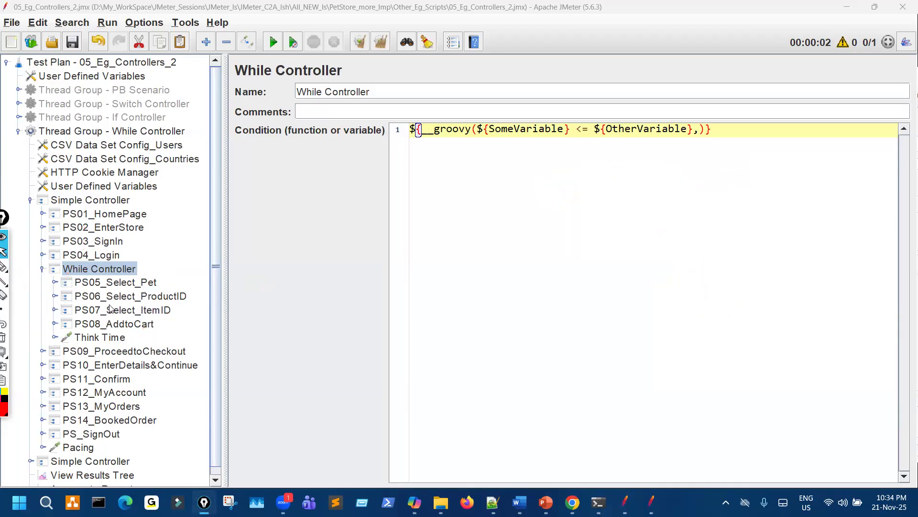
- Disable the second Simple Controller in the While Controller thread group, clear the View Results Tree and run the test plan
scroll(67, 378, down, 1)
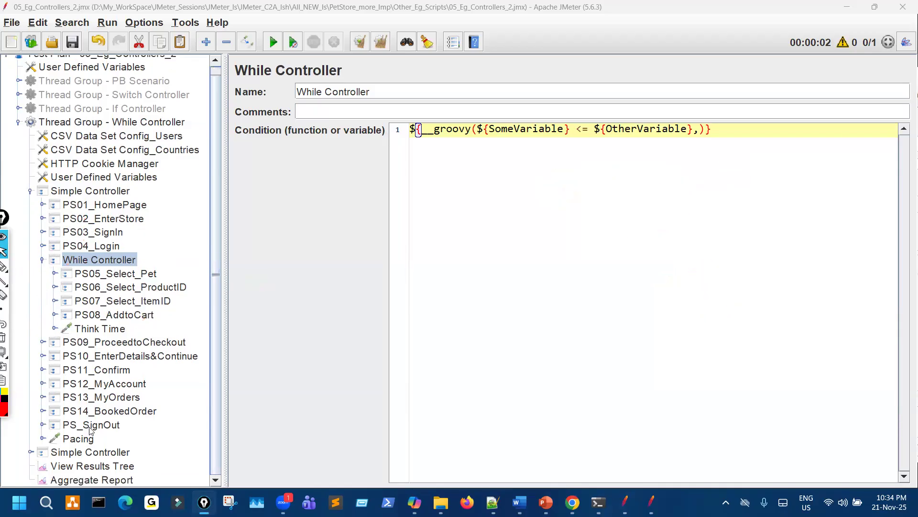
click(97, 455)
key(ctrl+t)
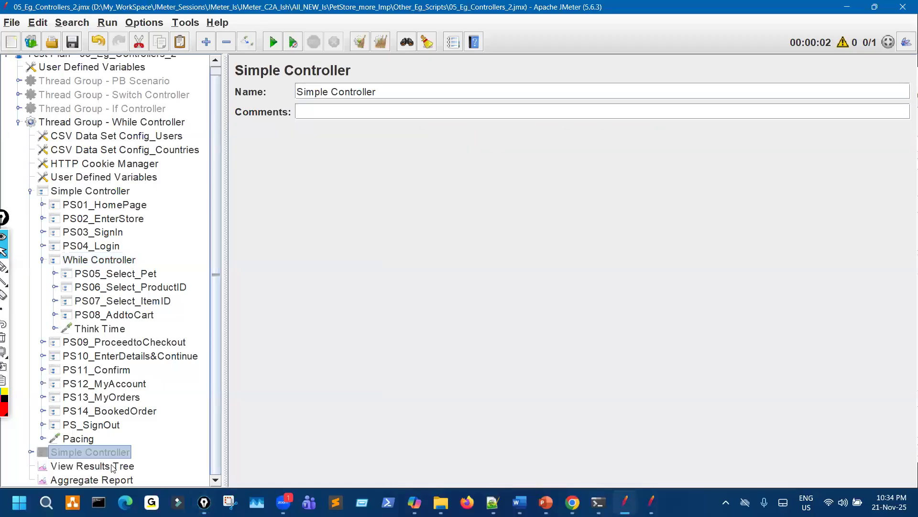
click(113, 468)
click(376, 46)
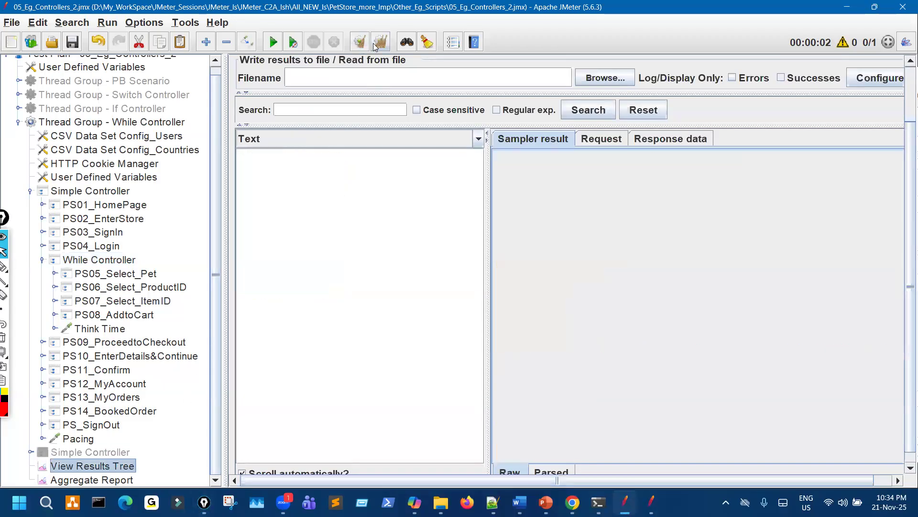
click(275, 45)
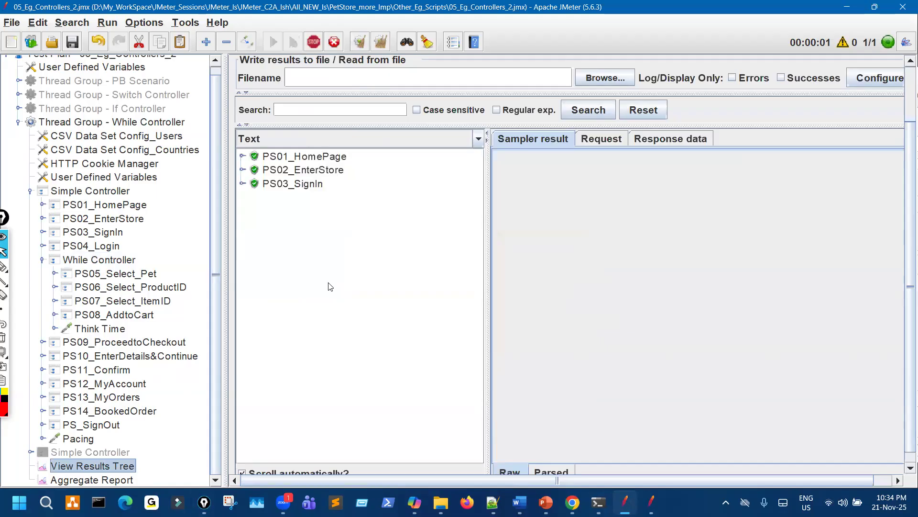
key(ctrl+shift+3)
mouse_move(352, 209)
mouse_down()
mouse_move(360, 225)
mouse_move(348, 256)
mouse_up()
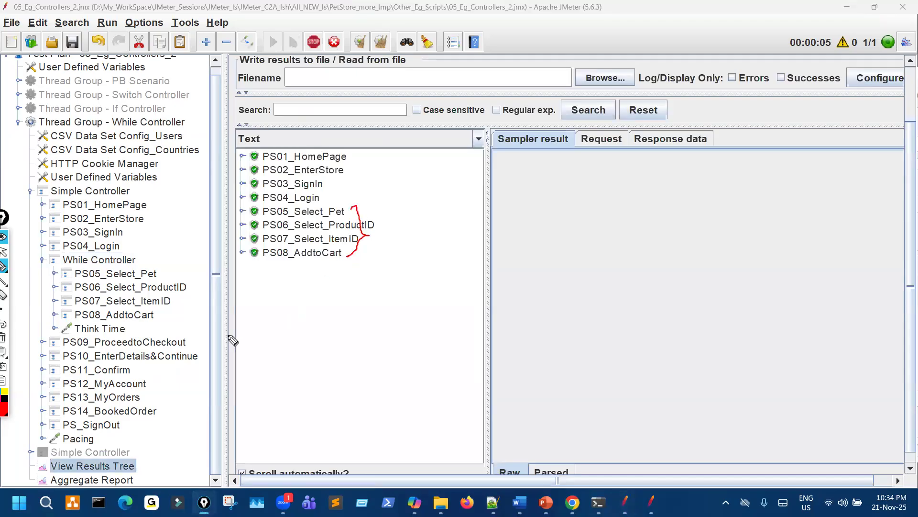
mouse_move(332, 284)
mouse_down()
mouse_move(304, 310)
mouse_move(300, 299)
mouse_up()
mouse_move(124, 325)
mouse_down()
mouse_move(79, 331)
mouse_move(120, 250)
mouse_up()
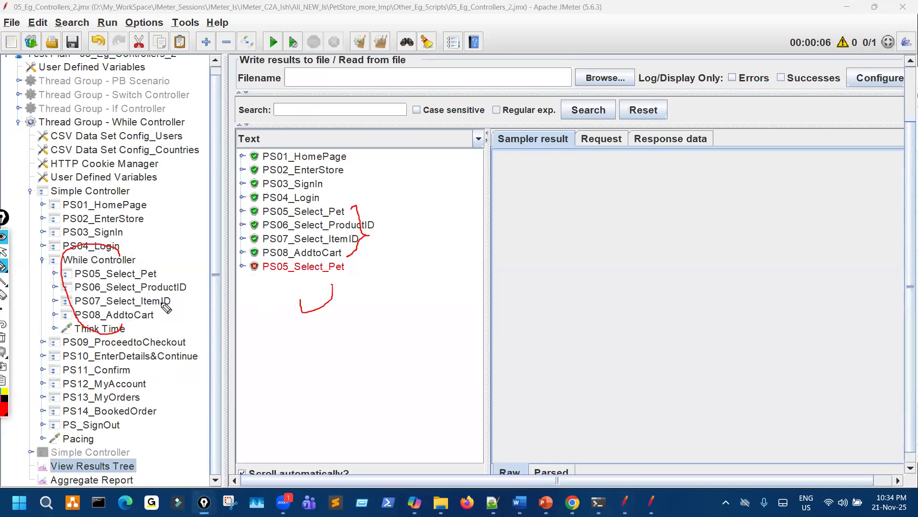
key(ctrl+shift+7)
key(ctrl+shift+2)
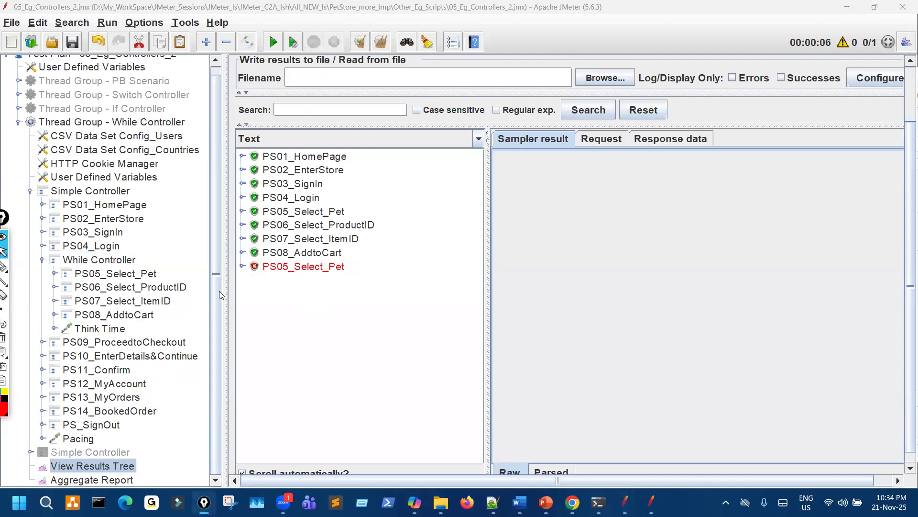
- Inspect the request body of the failed PS05_Select_Pet/actions/Catalog.action-35 sample, widening the request pane to show the full URL
click(243, 266)
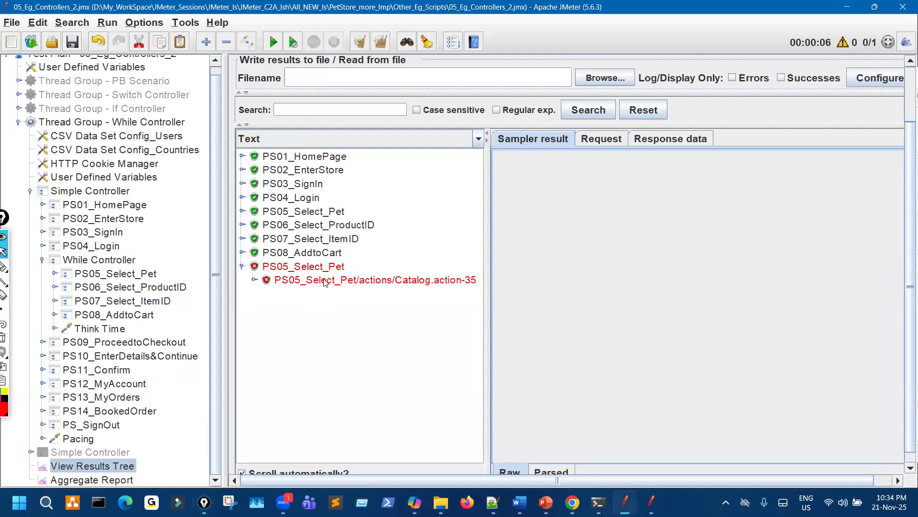
click(411, 283)
click(602, 141)
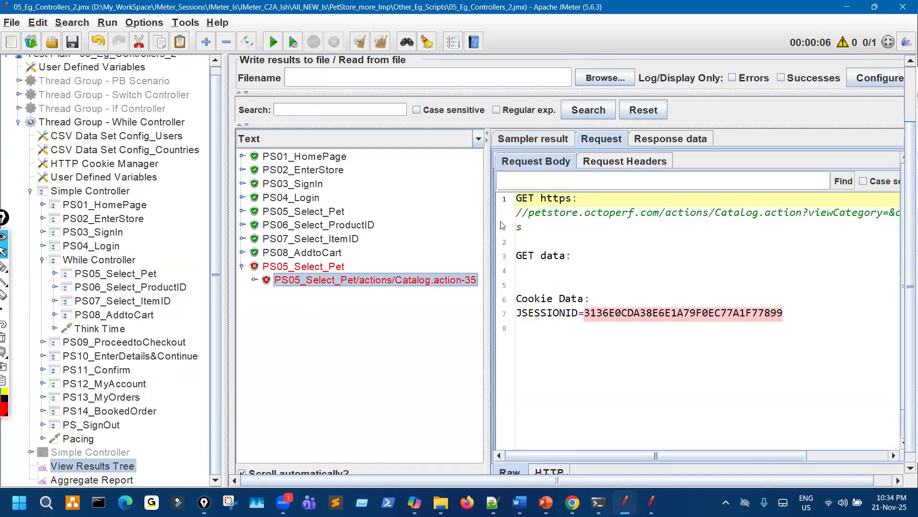
drag(493, 223, 350, 235)
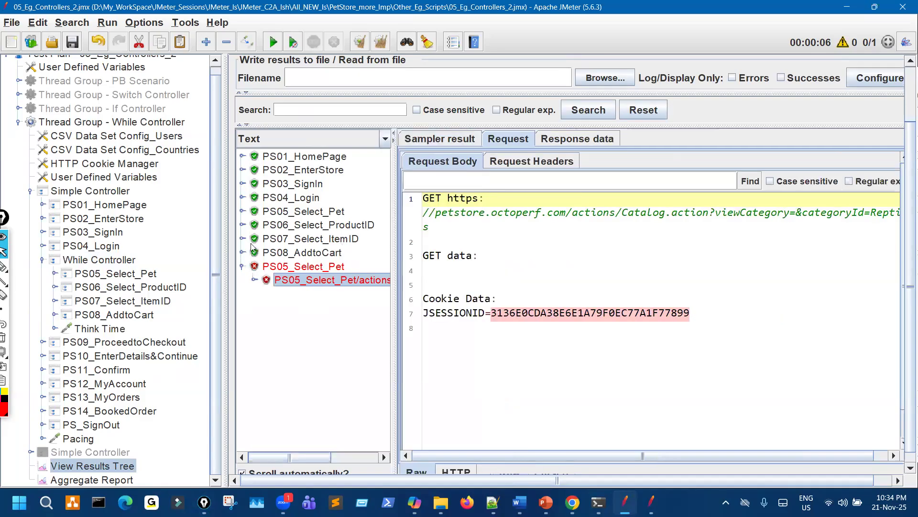
drag(224, 209, 209, 197)
- Disable the JSR223 PostProcessor and Response Assertion under the PS05_Select_Pet request in the While Controller
click(55, 274)
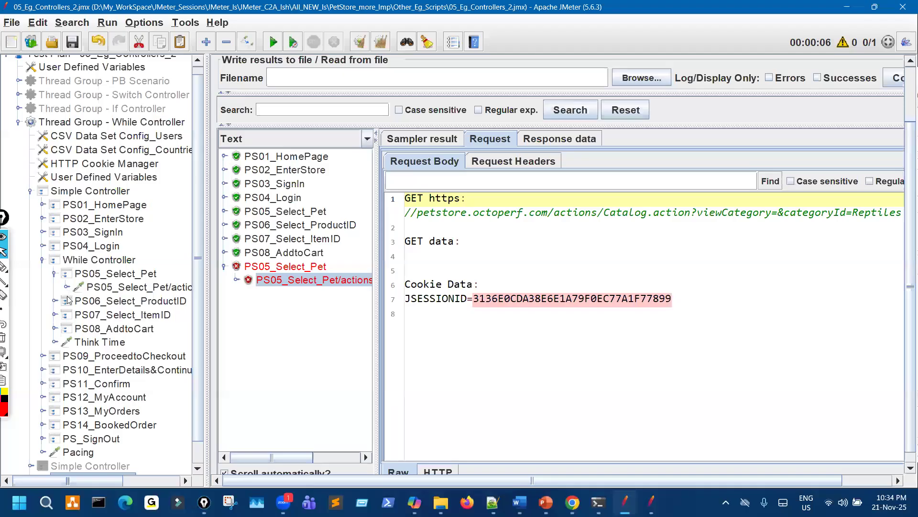
click(67, 287)
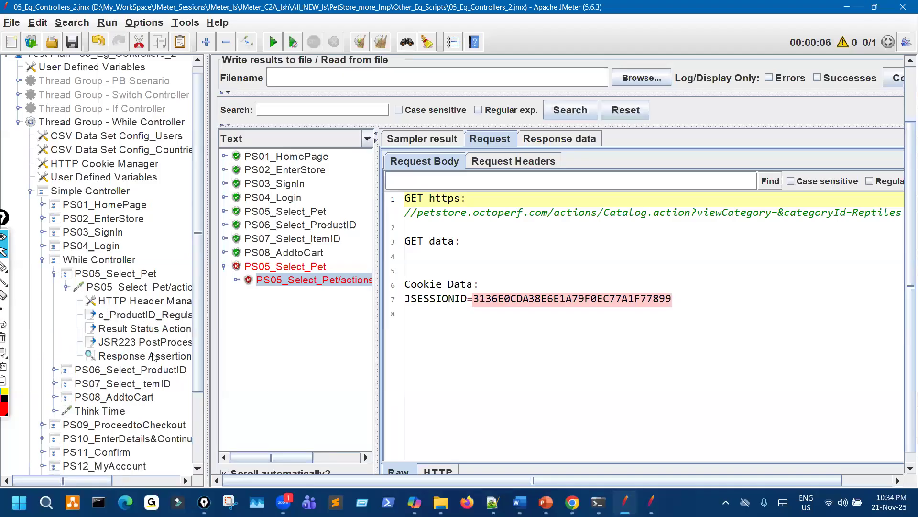
click(152, 356)
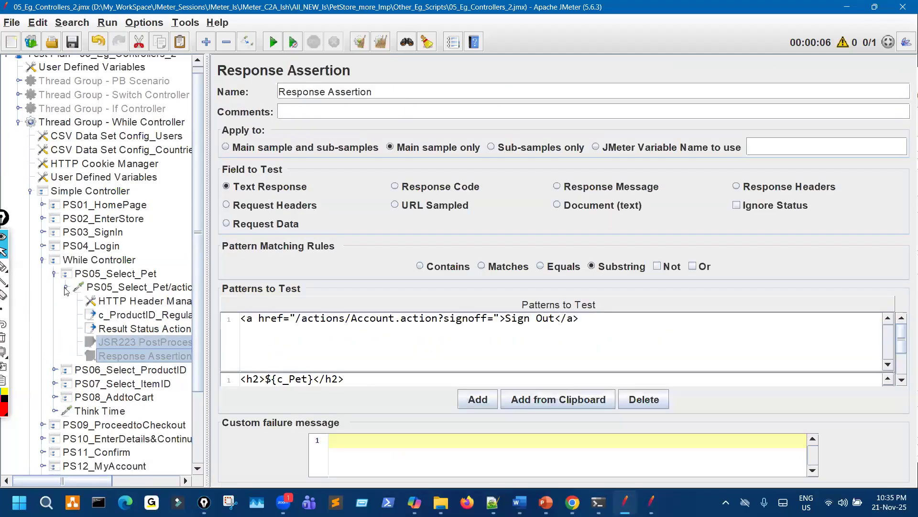
click(67, 287)
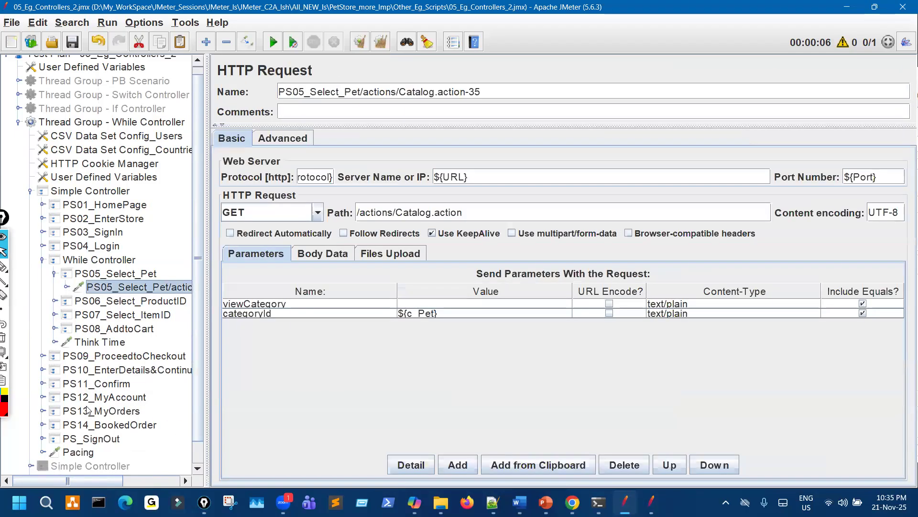
- Clear the View Results Tree, rerun the test plan and widen the sample list
scroll(93, 458, down, 1)
click(94, 455)
click(359, 44)
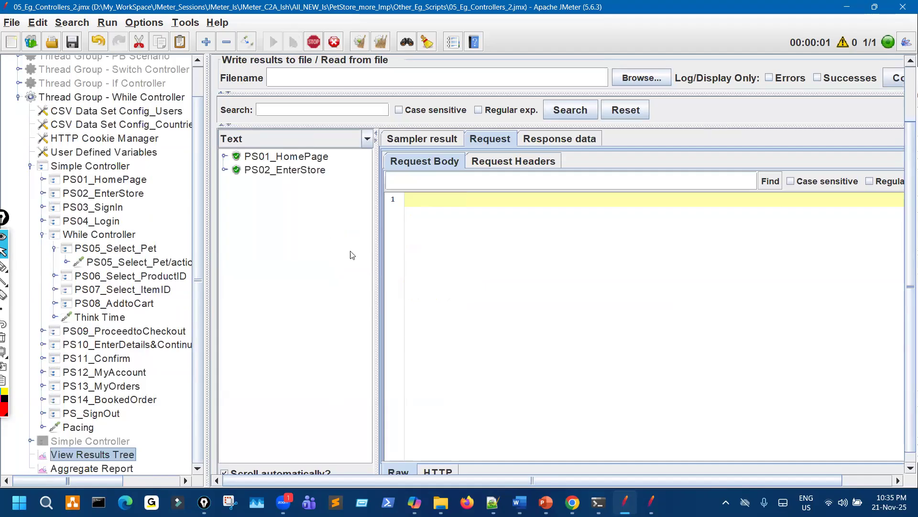
drag(376, 257, 460, 244)
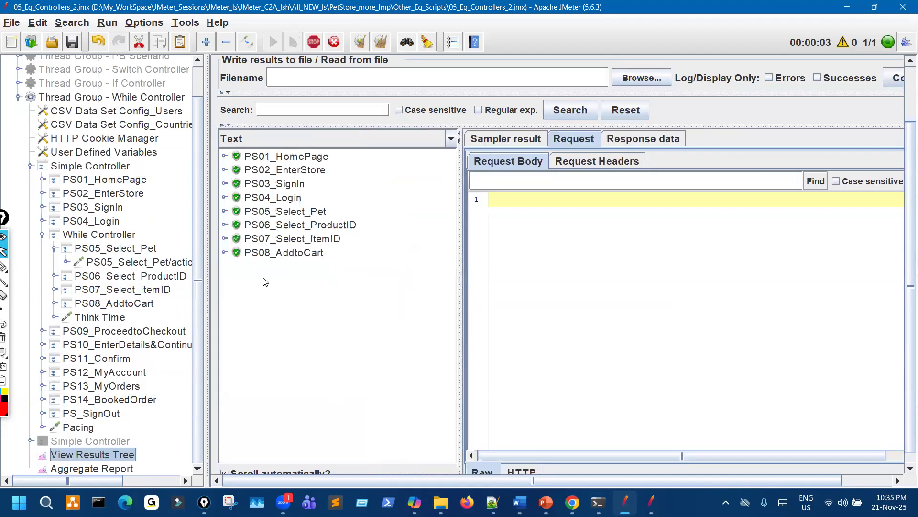
click(4, 266)
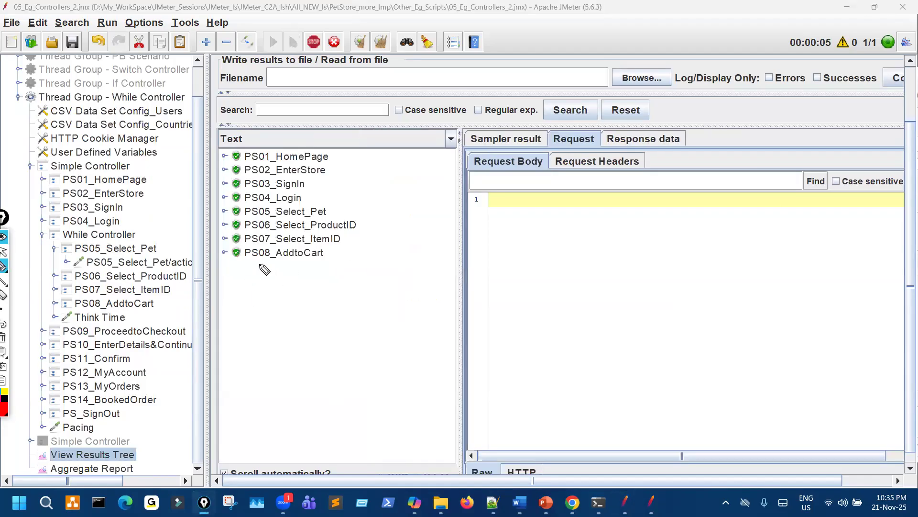
mouse_move(304, 211)
mouse_down()
mouse_move(349, 254)
mouse_move(261, 265)
mouse_up()
mouse_move(134, 247)
mouse_down()
mouse_move(113, 292)
mouse_move(117, 248)
mouse_up()
mouse_move(329, 265)
mouse_down()
mouse_move(342, 302)
mouse_move(326, 314)
mouse_move(337, 362)
mouse_move(365, 388)
mouse_up()
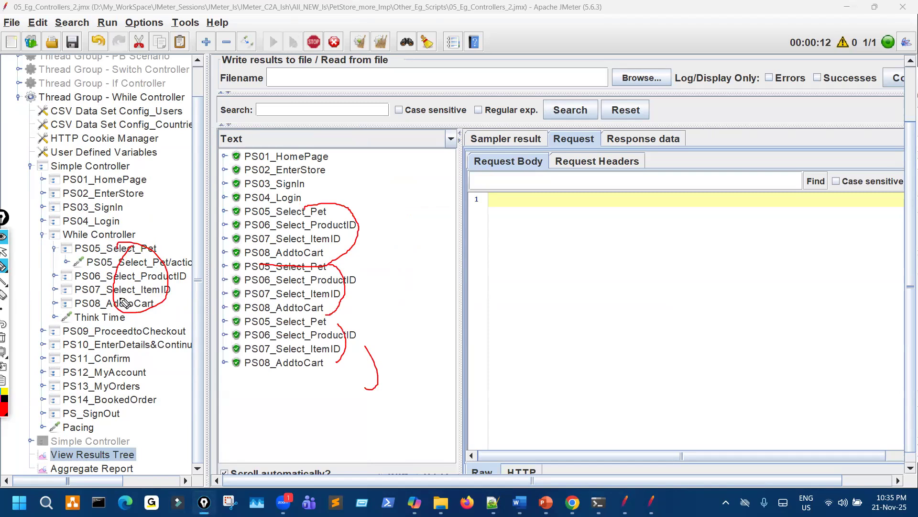
drag(32, 239, 79, 242)
mouse_move(104, 295)
mouse_down()
mouse_move(47, 308)
mouse_move(99, 259)
mouse_move(89, 244)
mouse_move(90, 254)
mouse_up()
mouse_move(91, 296)
mouse_down()
mouse_move(92, 223)
mouse_move(118, 244)
mouse_up()
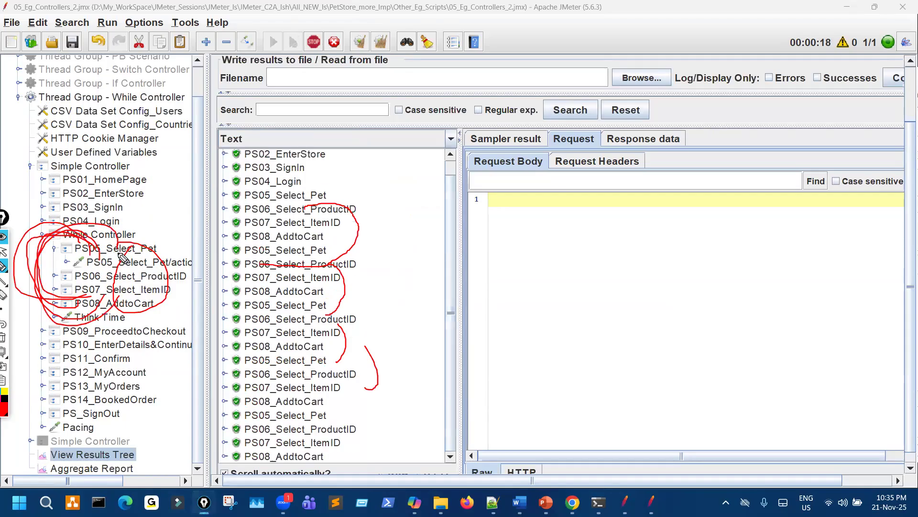
key(Escape)
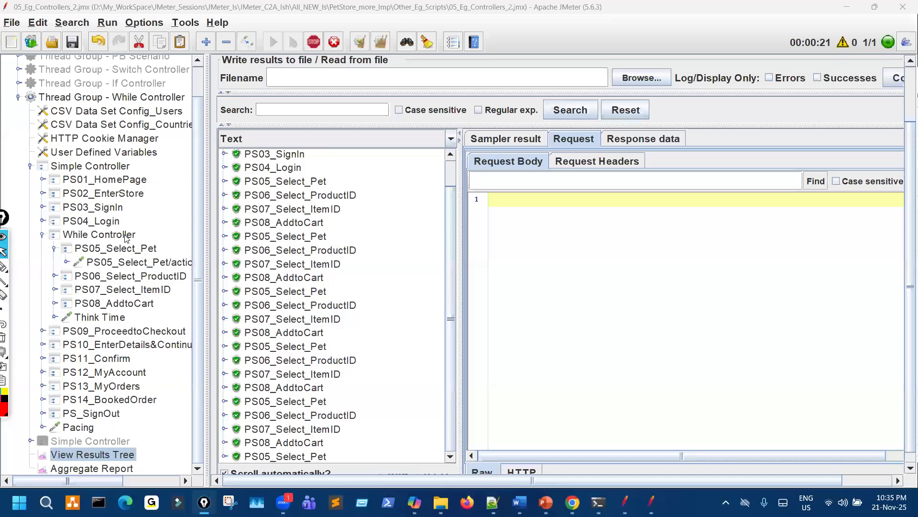
- Open the While Controller and review its groovy condition comparing SomeVariable with OtherVariable
click(126, 236)
key(ctrl+shift+3)
drag(536, 145, 599, 142)
drag(562, 191, 604, 179)
drag(569, 192, 591, 240)
drag(604, 206, 582, 221)
drag(140, 268, 208, 250)
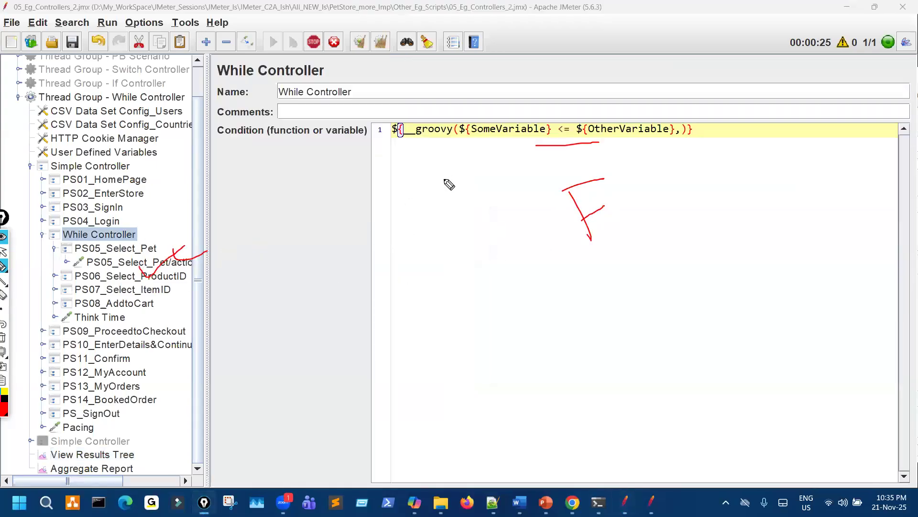
drag(567, 115, 552, 182)
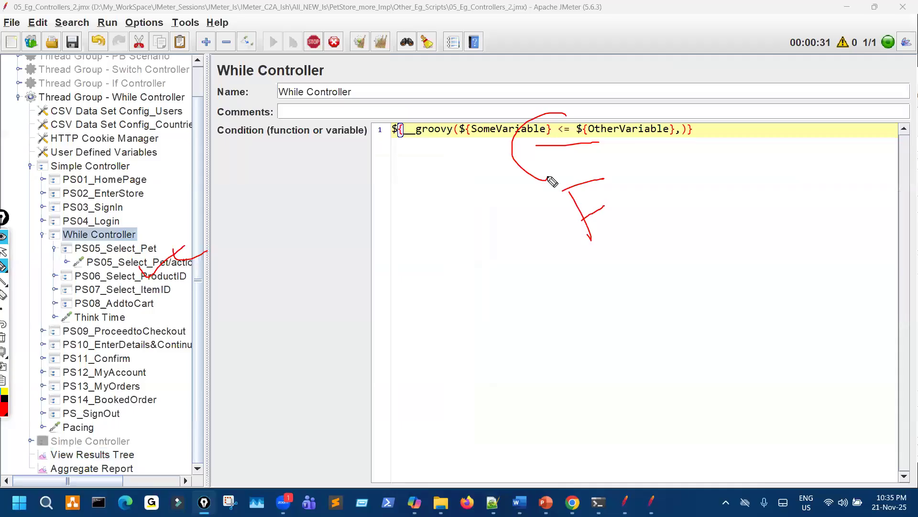
key(ctrl+shift+7)
key(ctrl+shift+2)
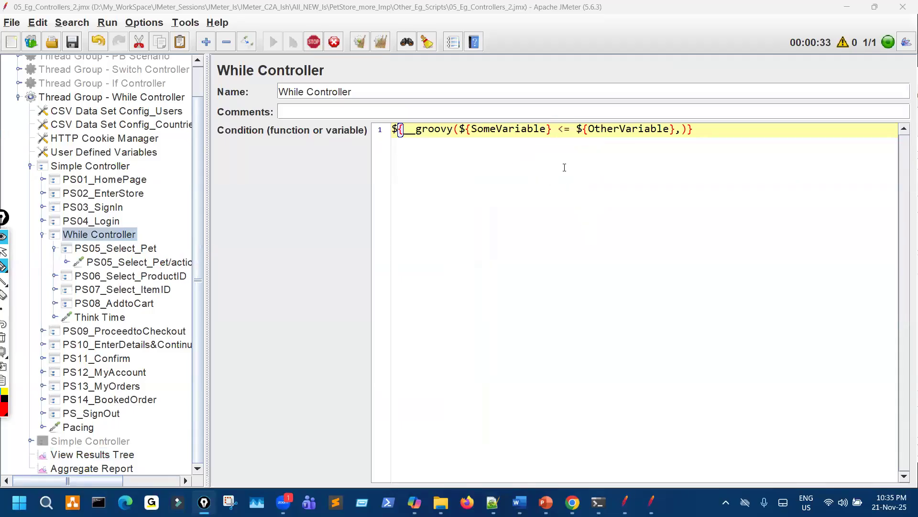
- Collapse the While Controller and its parent Simple Controller, and disable that Simple Controller
click(53, 249)
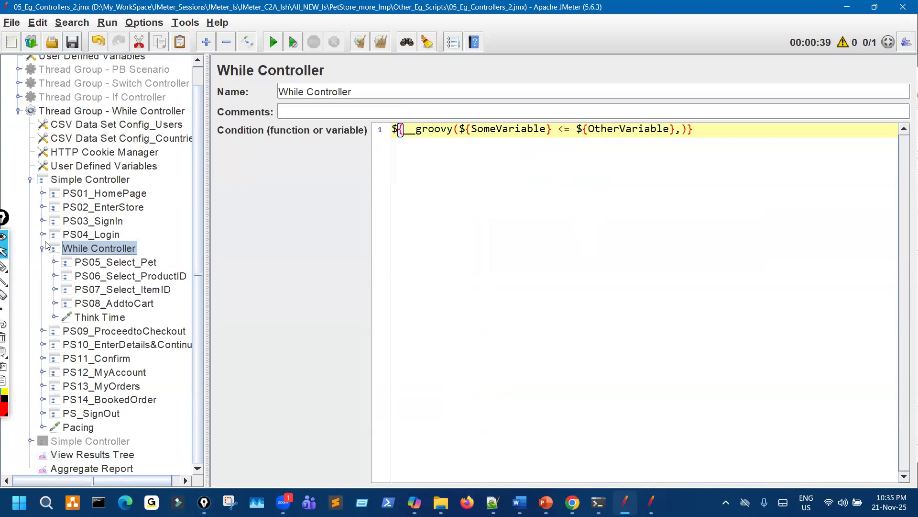
drag(539, 130, 600, 132)
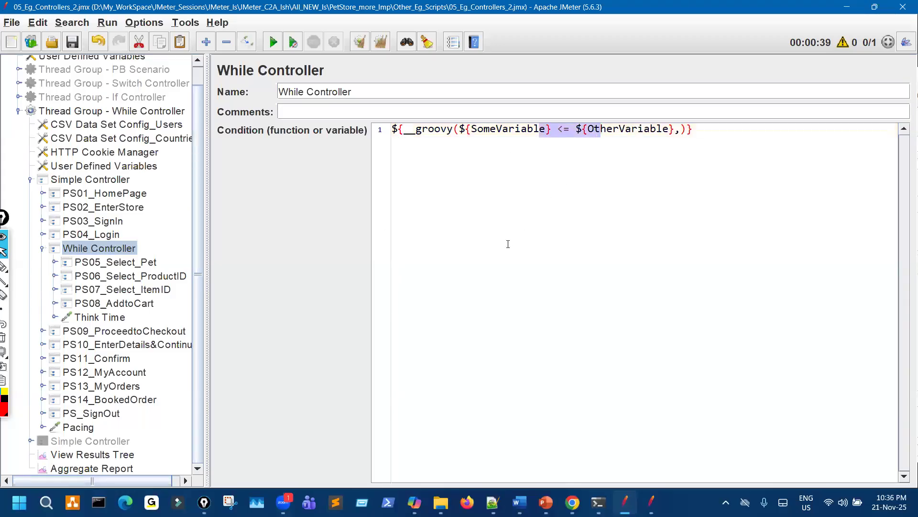
click(43, 249)
click(30, 200)
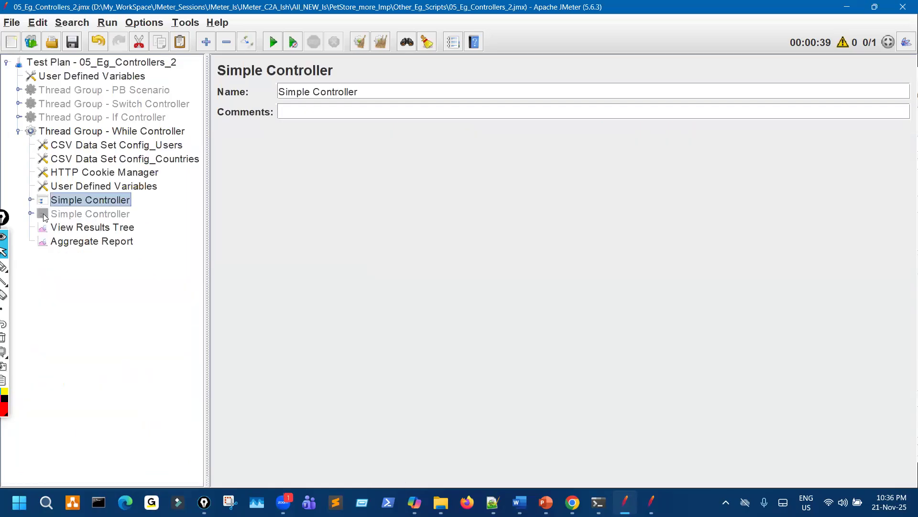
key(ctrl+t)
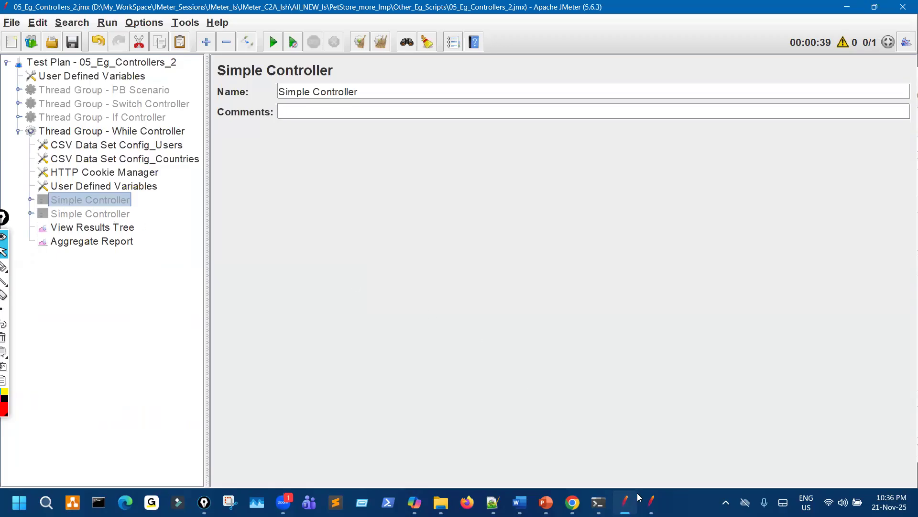
- Switch to the z_PetStore_Imp plan and view the condition of the While Controller containing PS02_EnterStore in the second Simple Controller
click(652, 501)
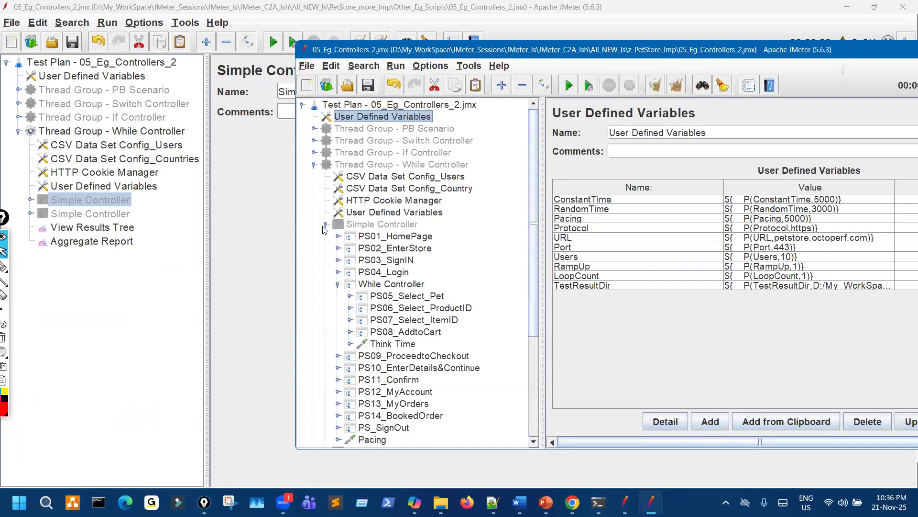
click(326, 224)
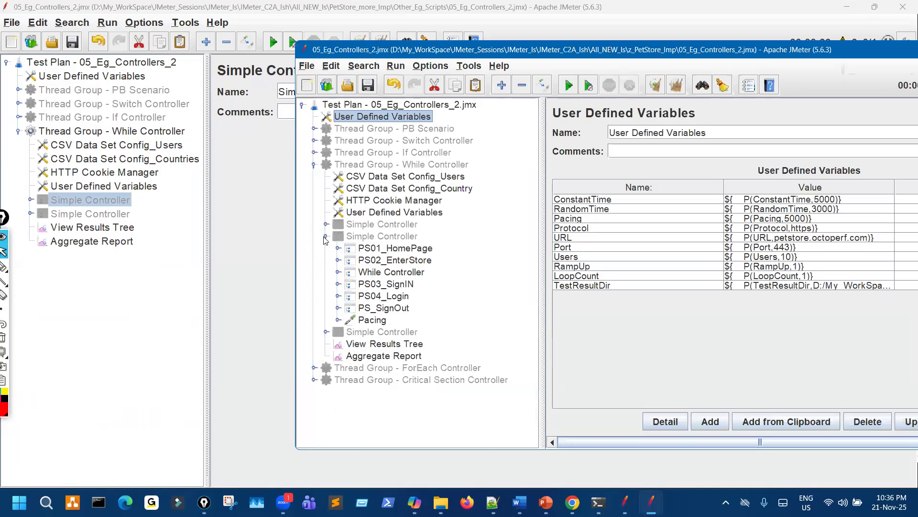
click(338, 273)
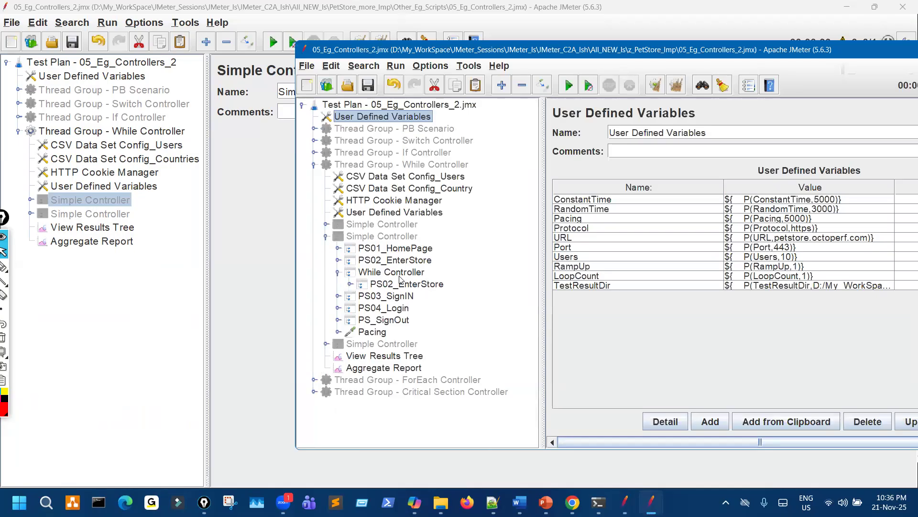
click(403, 277)
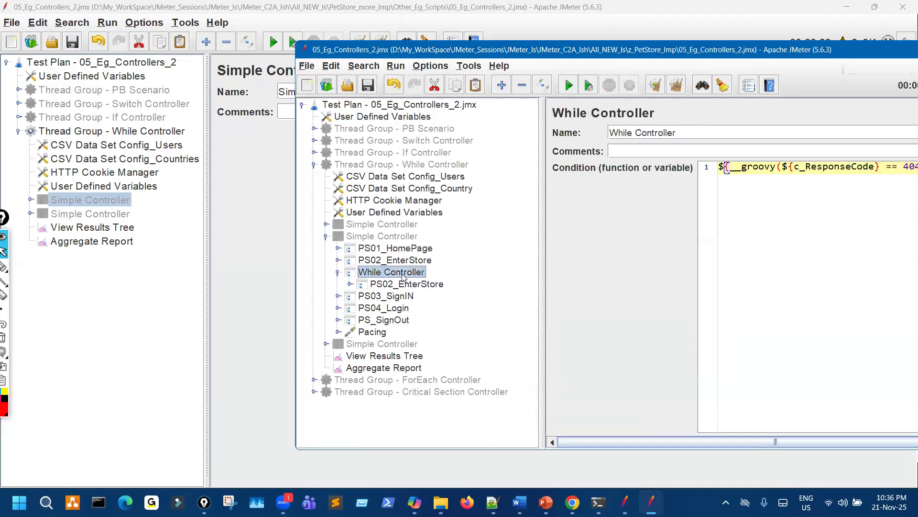
- Copy the c_ResponseCode == 404 groovy condition into the comments of the While Controller in the second Simple Controller of the Other_Eg_Scripts plan
triple_click(769, 165)
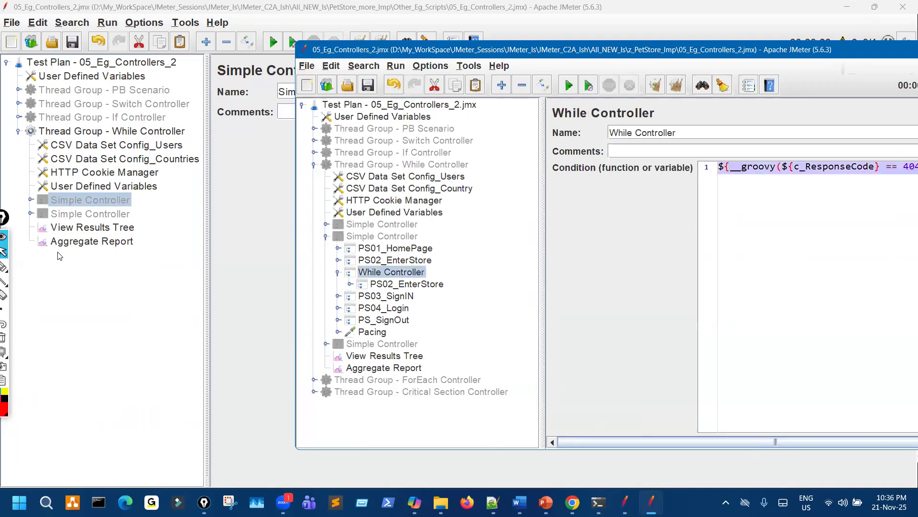
key(alt+Tab)
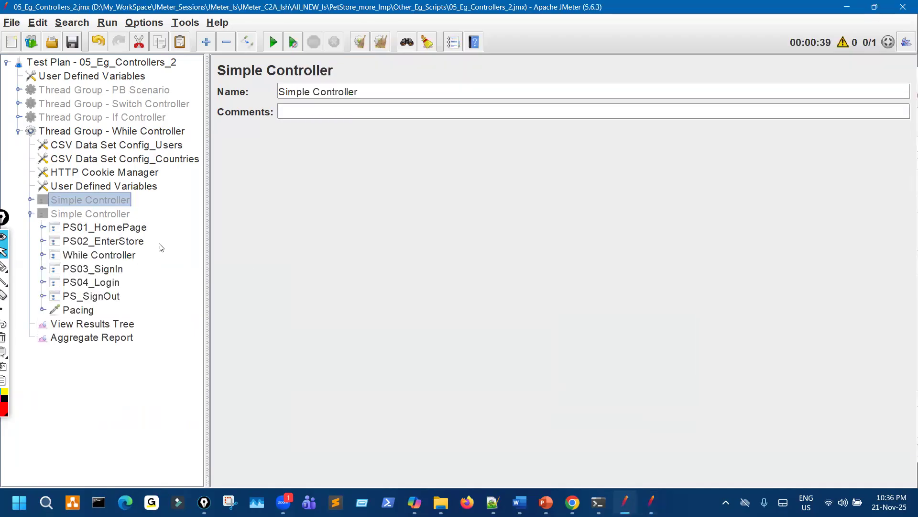
click(100, 255)
click(397, 112)
text(${__groovy(${c_ResponseCode} == 404,)})
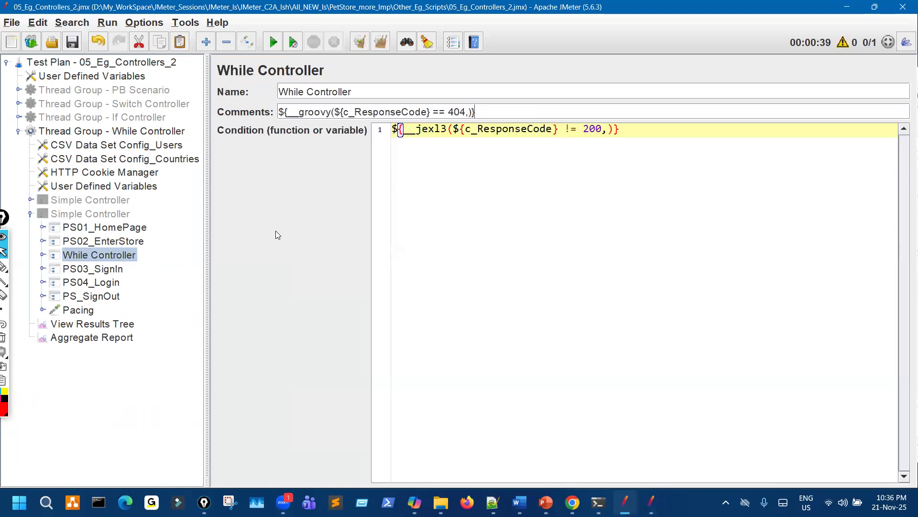
- Add ${__groovy(${c_ResponseCode} == 404,)} to the comments of the If Controller in the If Controller thread group's last Simple Controller, and collapse that group
click(18, 117)
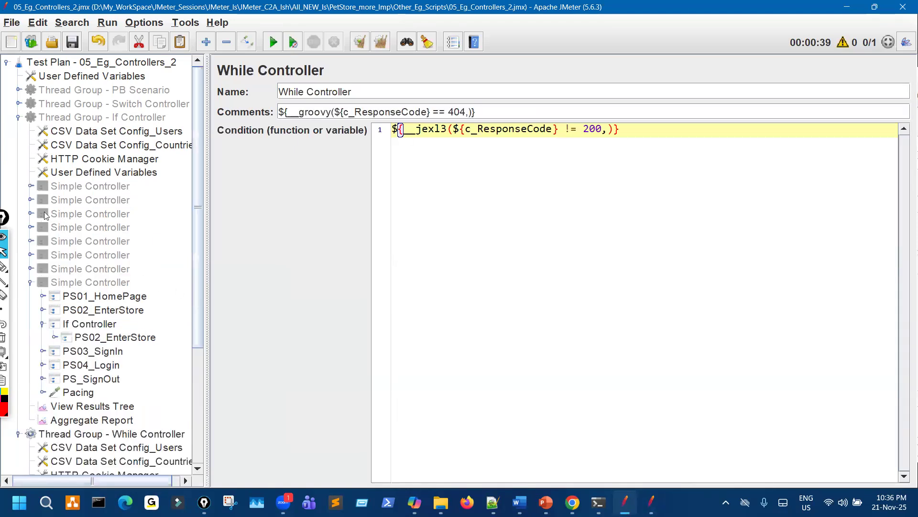
click(80, 324)
click(372, 111)
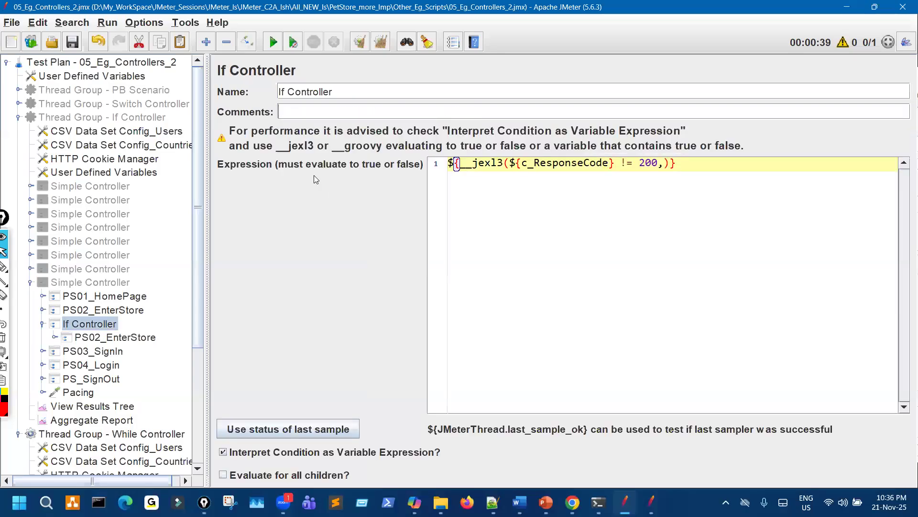
text(${__groovy(${c_ResponseCode} == 404,)})
click(31, 282)
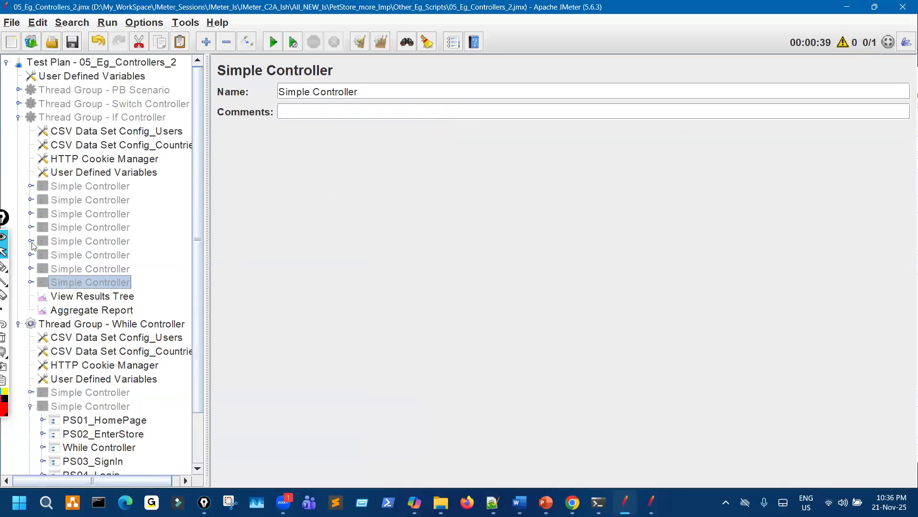
click(18, 118)
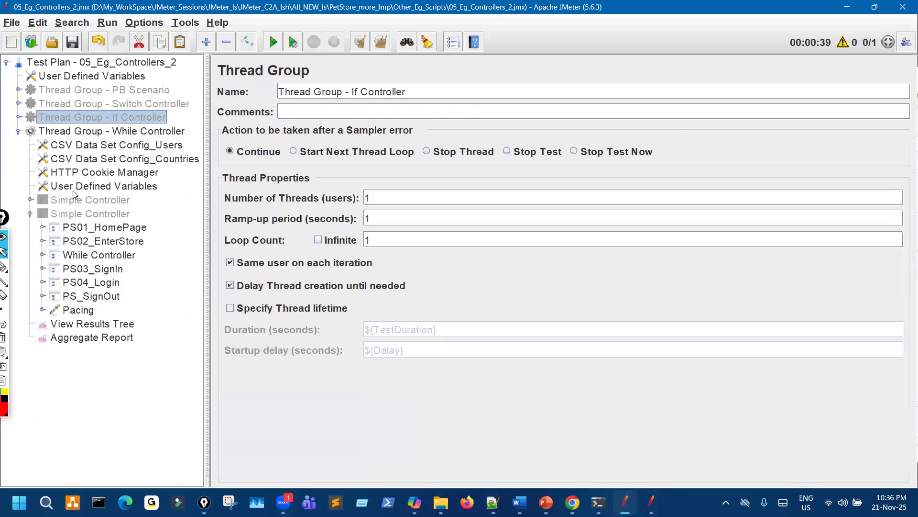
- Check the While Controller's comment and jexl3 condition, and collapse its parent Simple Controller
click(124, 256)
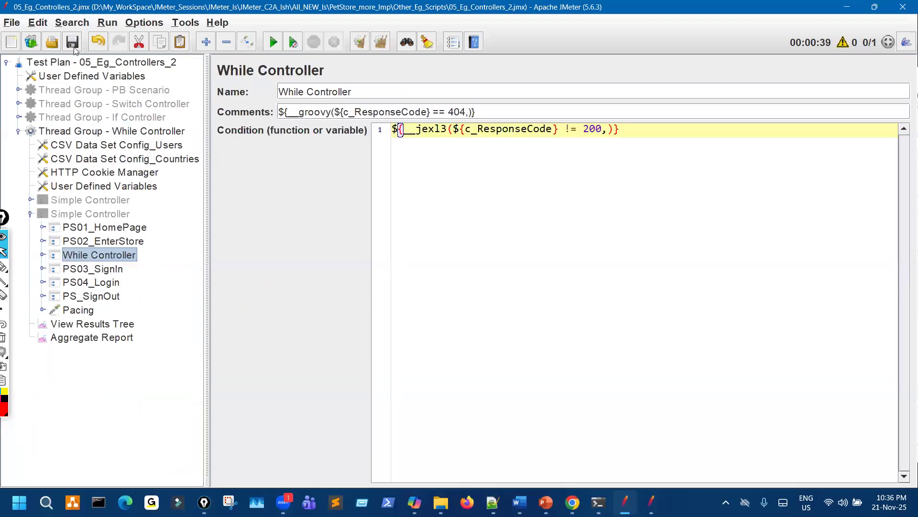
click(30, 215)
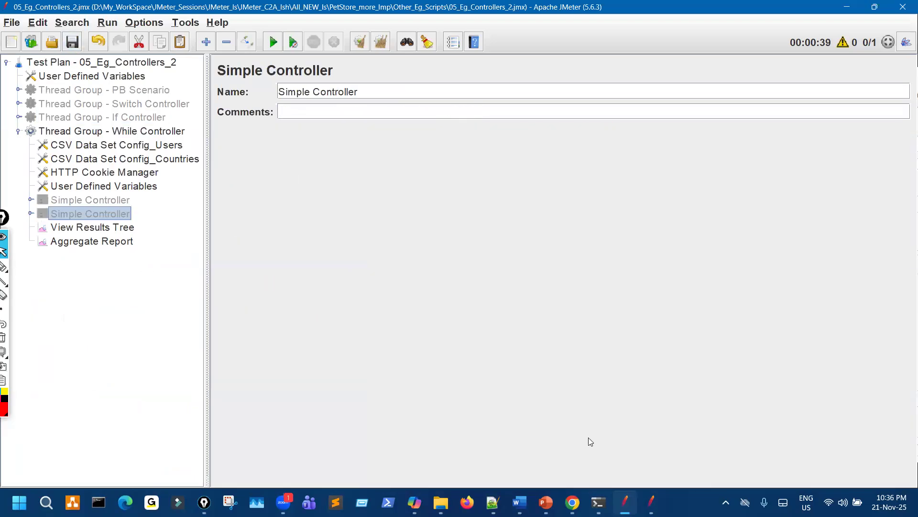
- Switch to the z_PetStore_Imp plan and examine the While Controller and nested If Controller inside the third Simple Controller
click(651, 502)
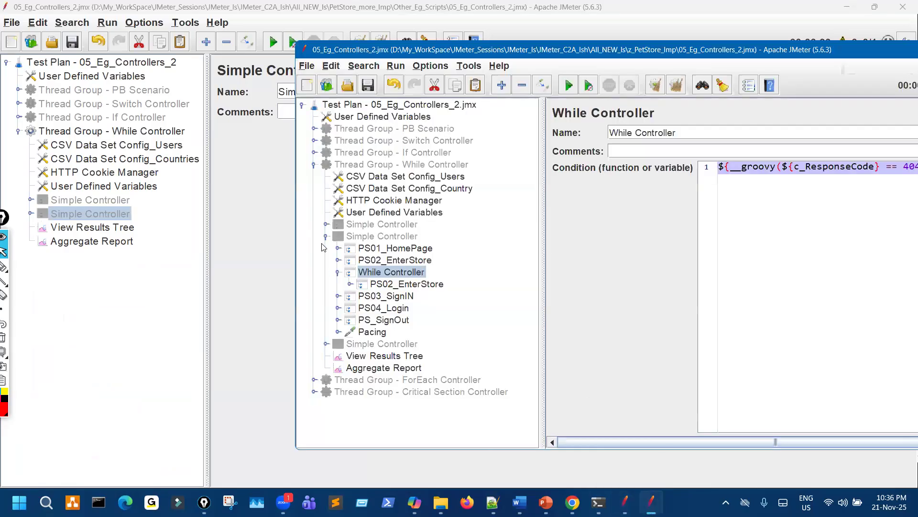
click(326, 236)
click(332, 249)
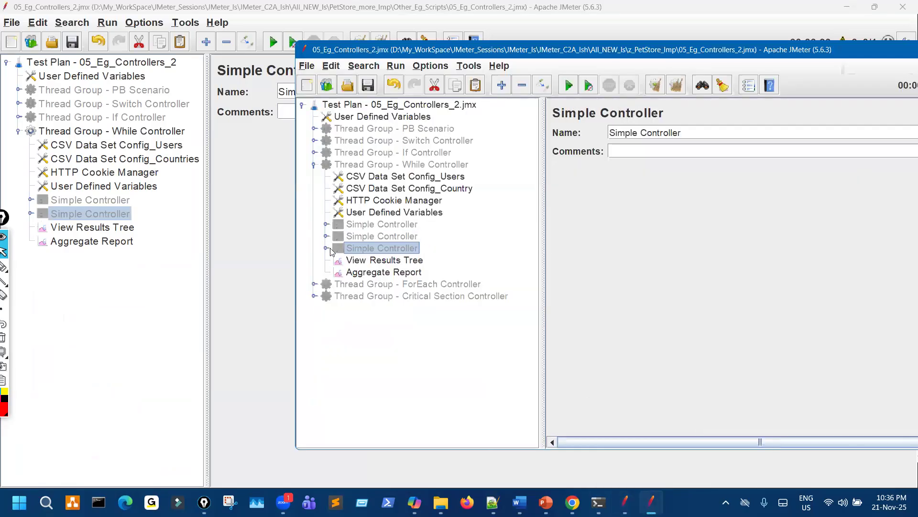
click(327, 248)
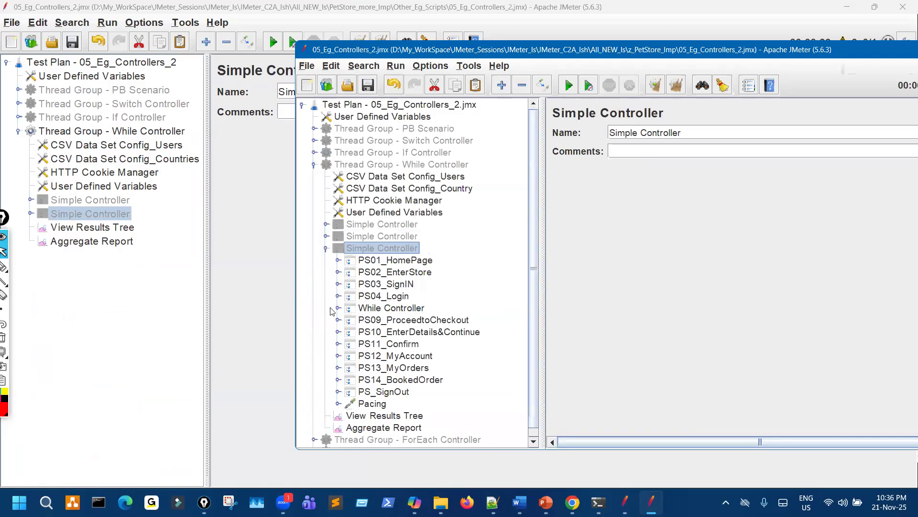
click(339, 308)
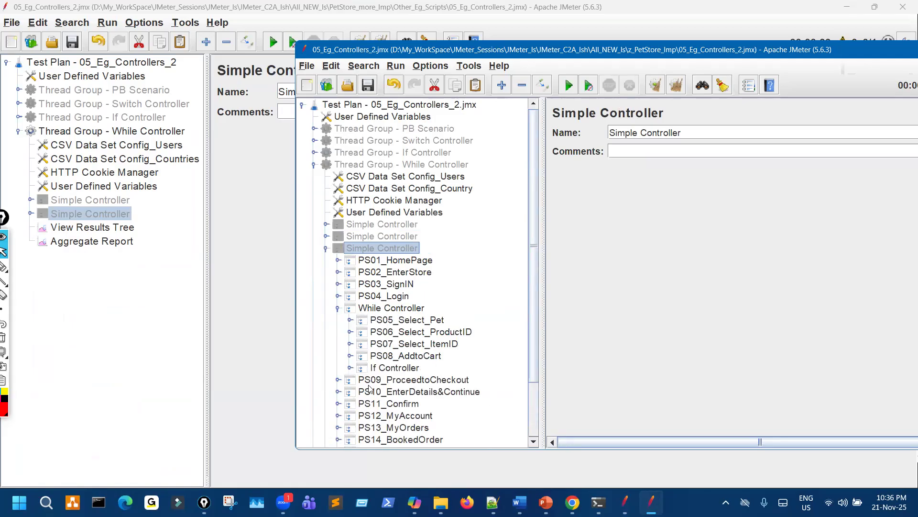
click(350, 368)
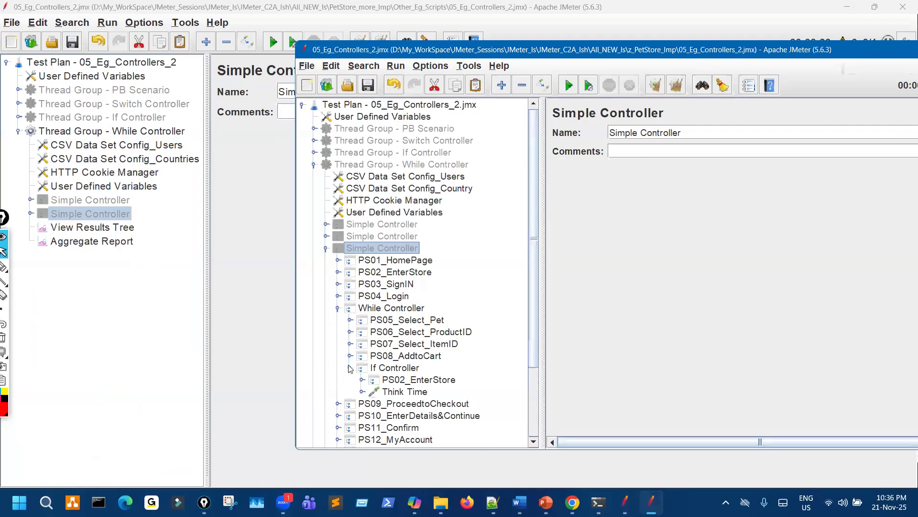
click(351, 368)
- Switch to the While Controller slides in PowerPoint and mark the eCommerce check-out restriction and amount X in the real-time use case
click(545, 502)
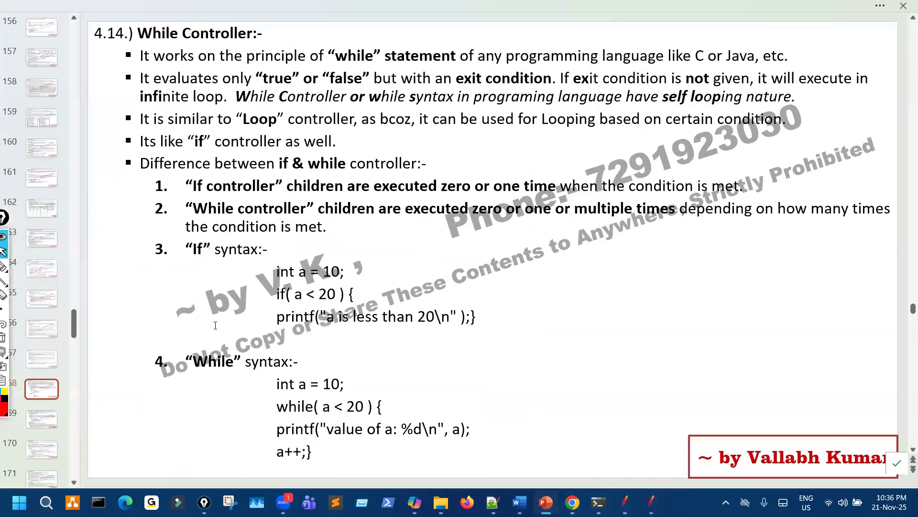
scroll(215, 325, down, 1)
click(17, 270)
drag(169, 376, 293, 372)
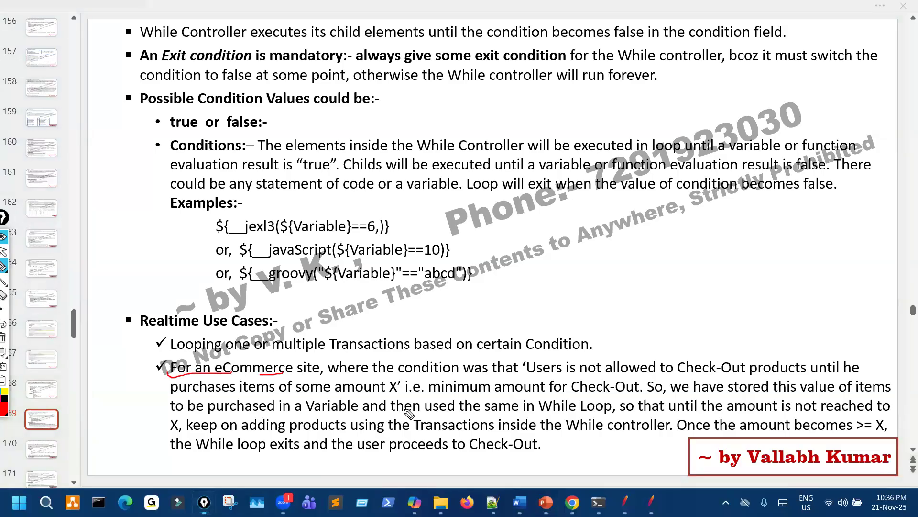
drag(558, 376, 736, 377)
mouse_move(779, 353)
mouse_down()
mouse_move(767, 347)
mouse_move(827, 376)
mouse_move(777, 343)
mouse_up()
drag(825, 378, 849, 377)
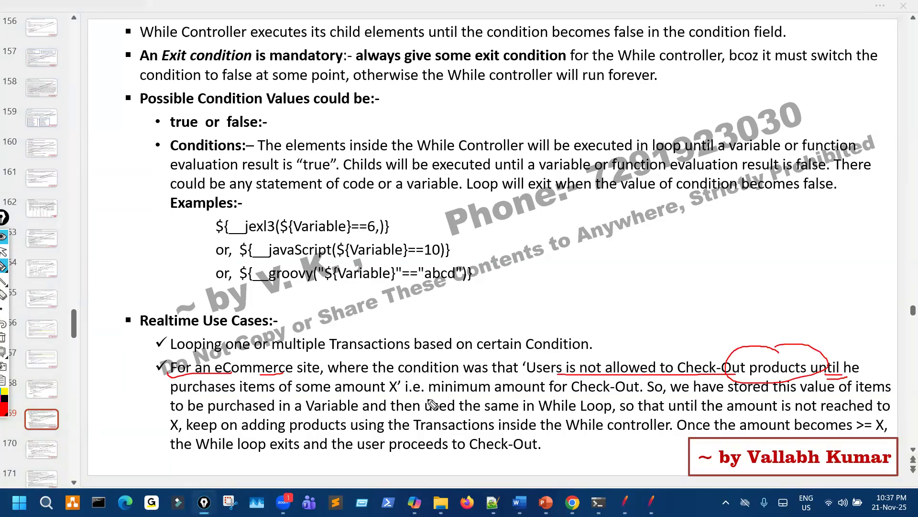
drag(270, 396, 330, 397)
mouse_move(394, 376)
mouse_down()
mouse_move(377, 380)
mouse_move(415, 382)
mouse_move(379, 395)
mouse_up()
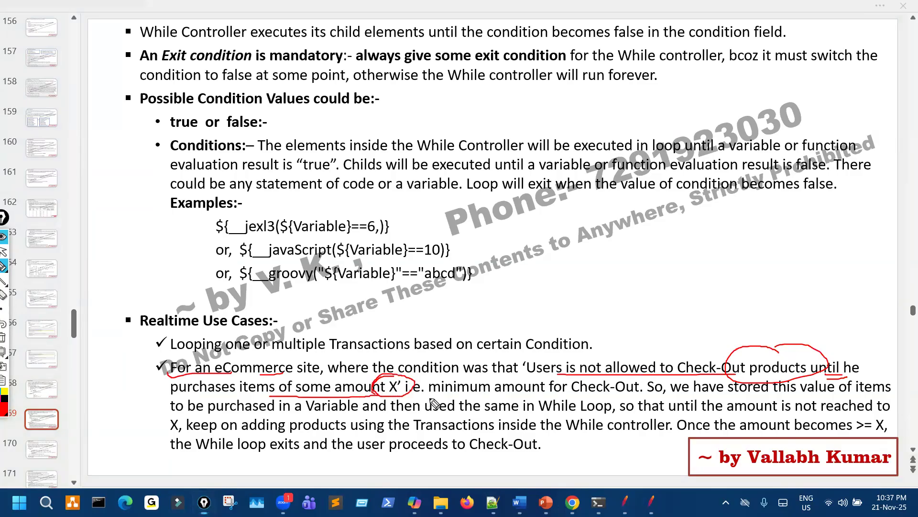
- Mark the phrases about the minimum check-out amount, storing the value in a variable, and using it in the While Loop
mouse_move(493, 394)
mouse_down()
mouse_move(655, 395)
mouse_move(649, 381)
mouse_up()
mouse_move(554, 375)
mouse_down()
mouse_move(503, 387)
mouse_move(540, 397)
mouse_up()
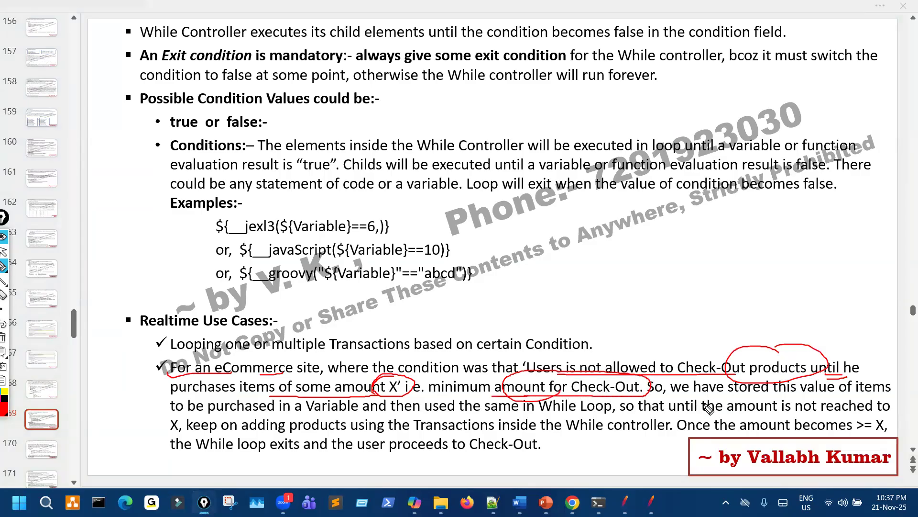
drag(787, 398, 834, 396)
drag(276, 412, 402, 412)
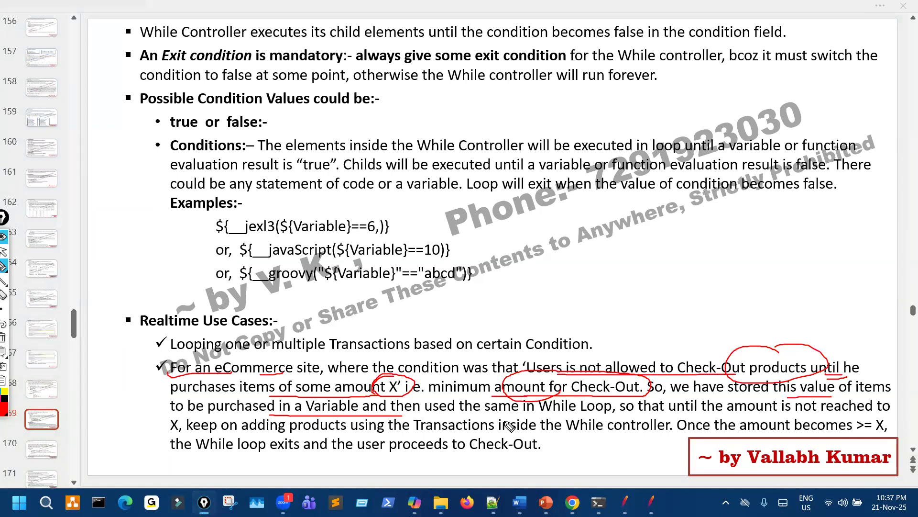
drag(508, 418, 612, 417)
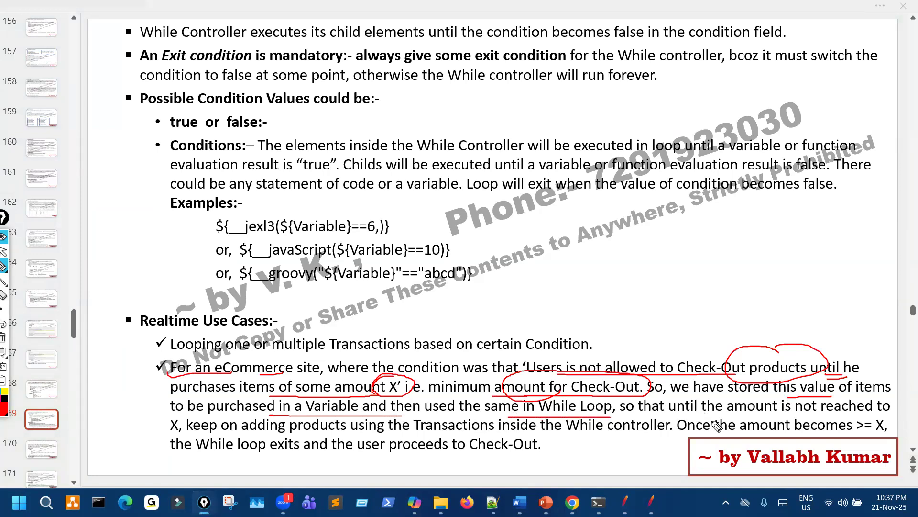
- Mark the phrases on adding products until the amount is >= X, the loop exit and Check-Out, and clear all annotations
drag(783, 413, 864, 413)
drag(183, 433, 194, 433)
drag(350, 434, 463, 433)
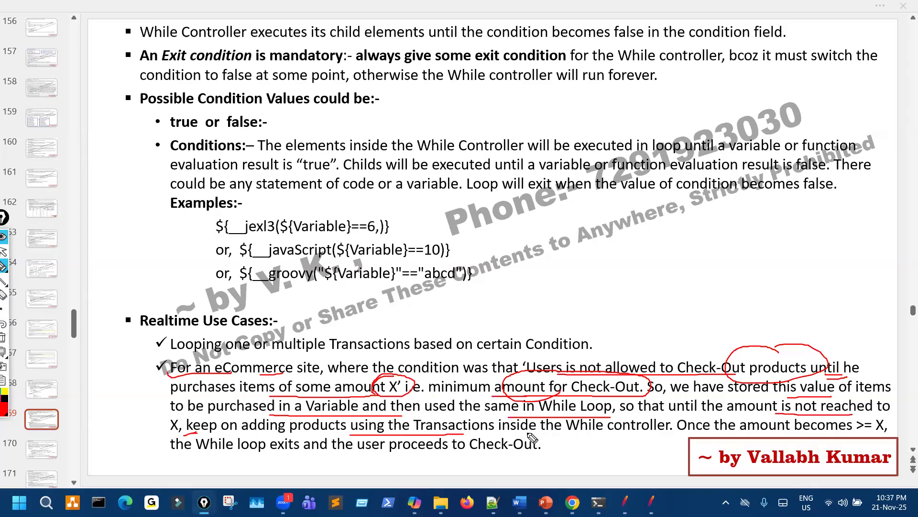
mouse_move(618, 418)
mouse_down()
mouse_move(595, 430)
mouse_move(621, 433)
mouse_up()
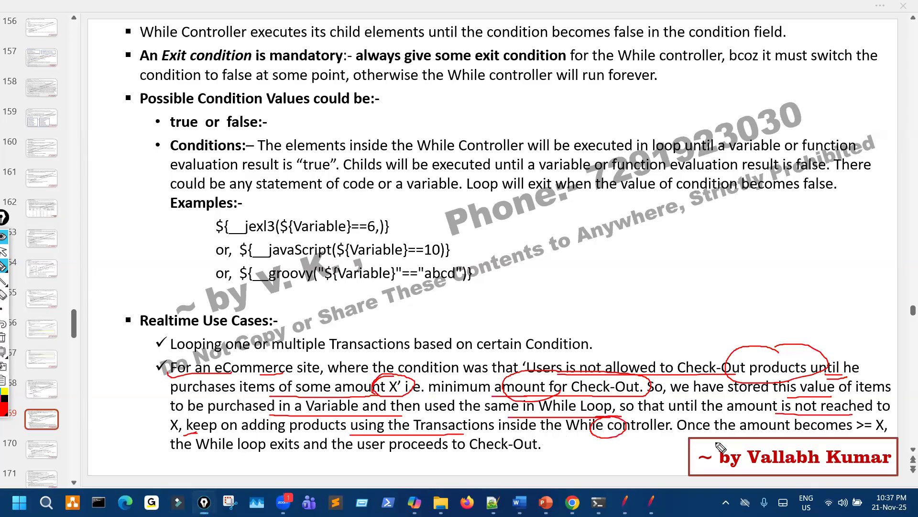
drag(798, 431, 866, 434)
drag(223, 457, 322, 458)
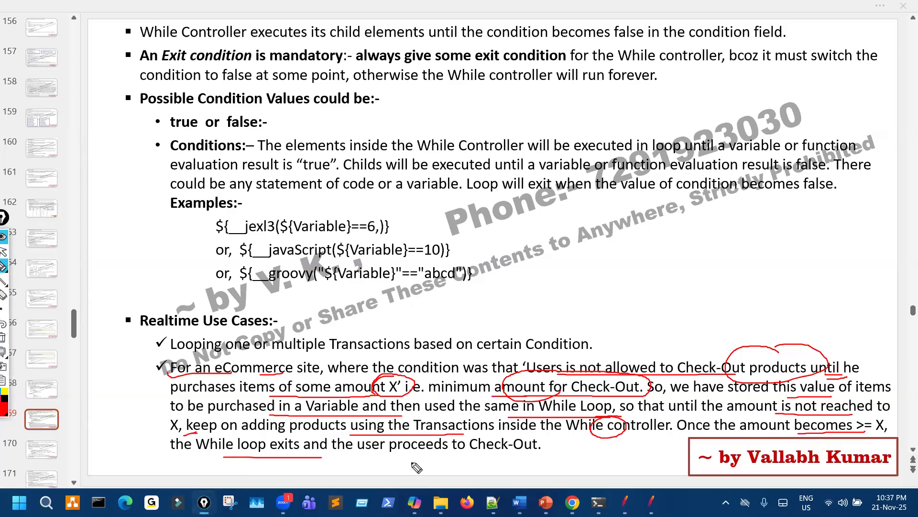
drag(474, 440, 508, 437)
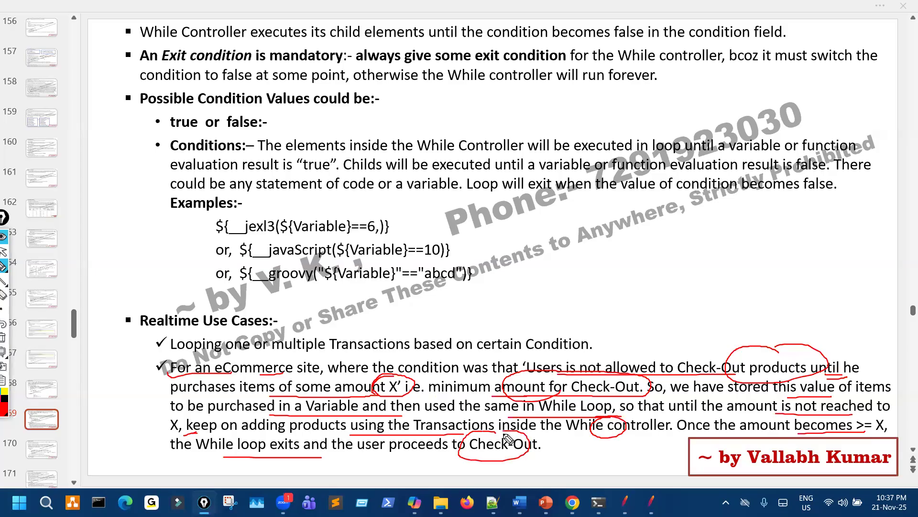
key(ctrl+shift+7)
key(ctrl+shift+2)
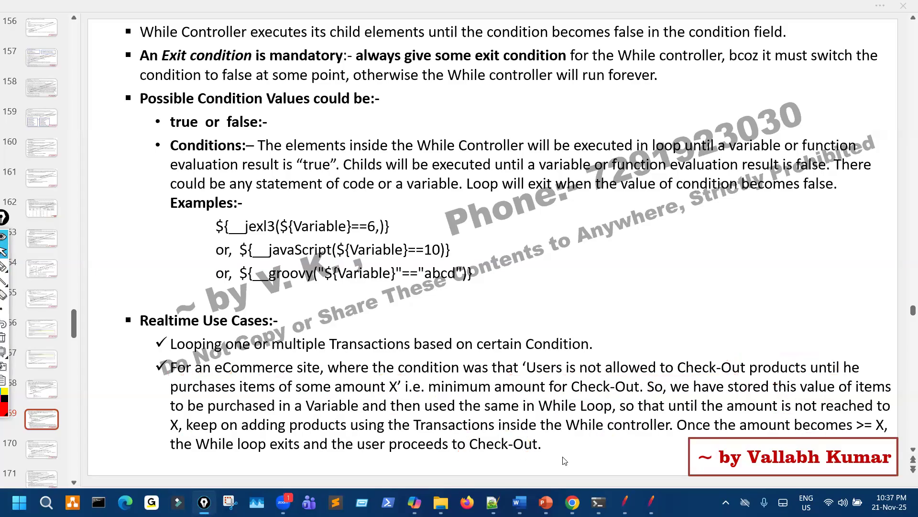
- Switch to the JPetStore site in Chrome, sign in with the account username and password, and dismiss the password warning
key(alt+Tab)
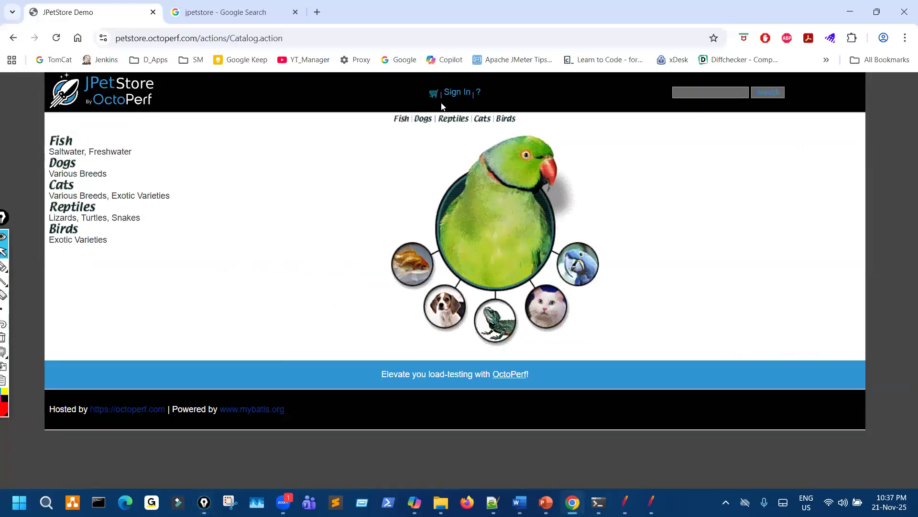
click(449, 94)
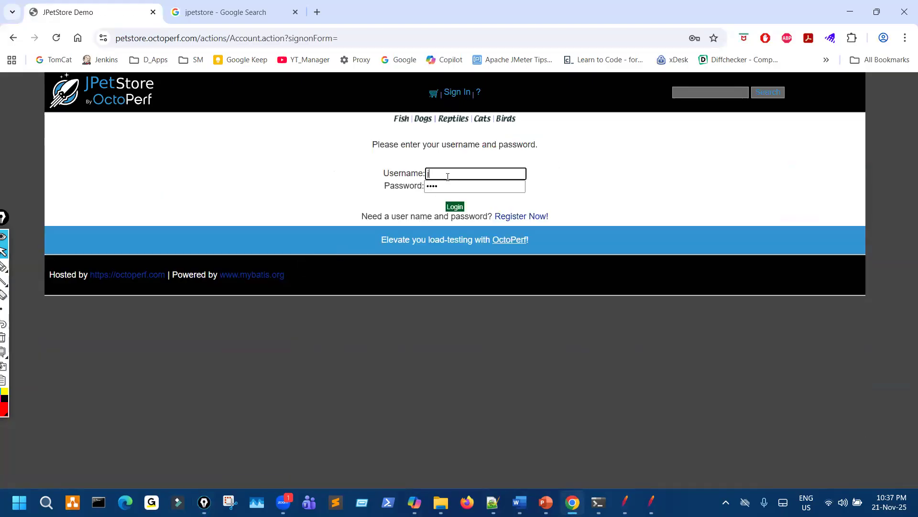
drag(437, 187, 390, 185)
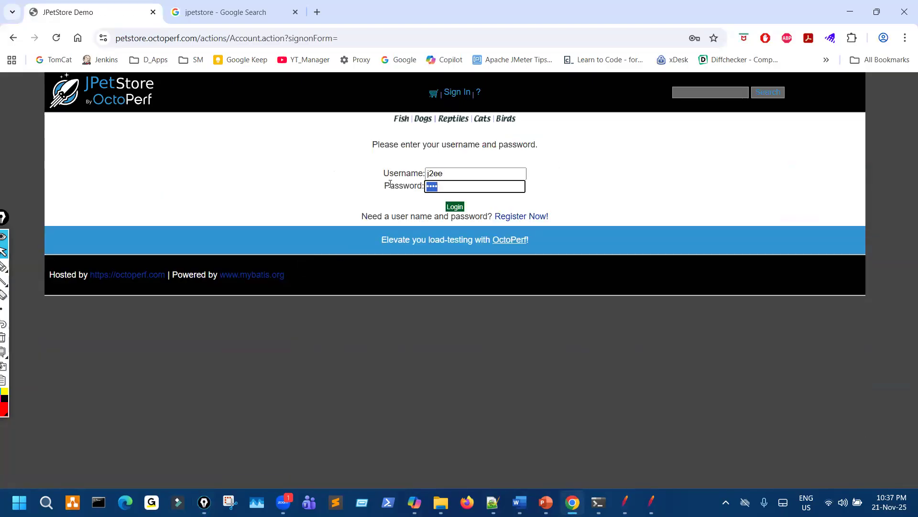
text(j2ee)
click(454, 207)
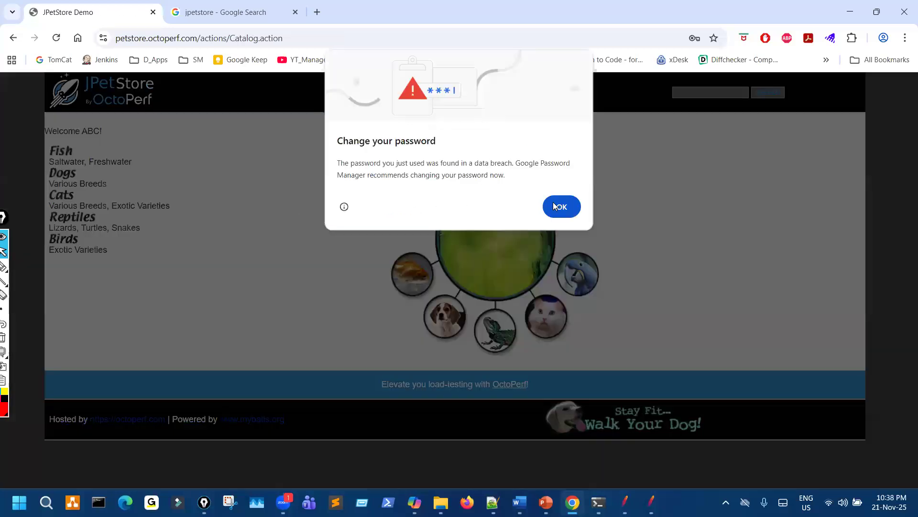
click(556, 206)
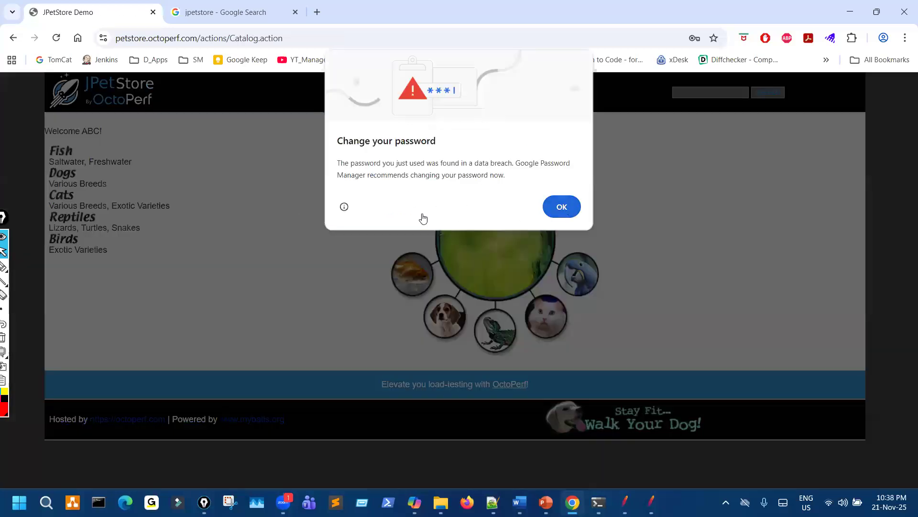
- Open the Goldfish product under Fish and add item EST-21, Adult Female Goldfish, to the cart
click(67, 156)
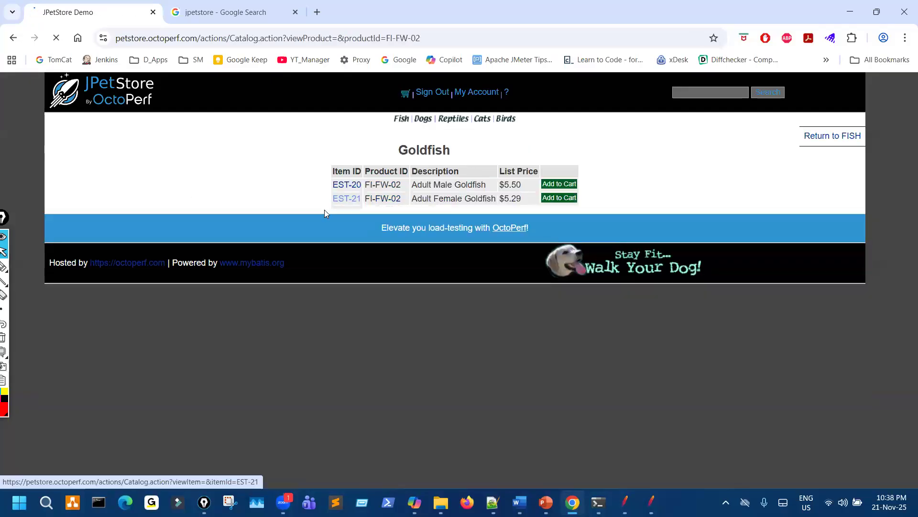
click(336, 199)
click(348, 289)
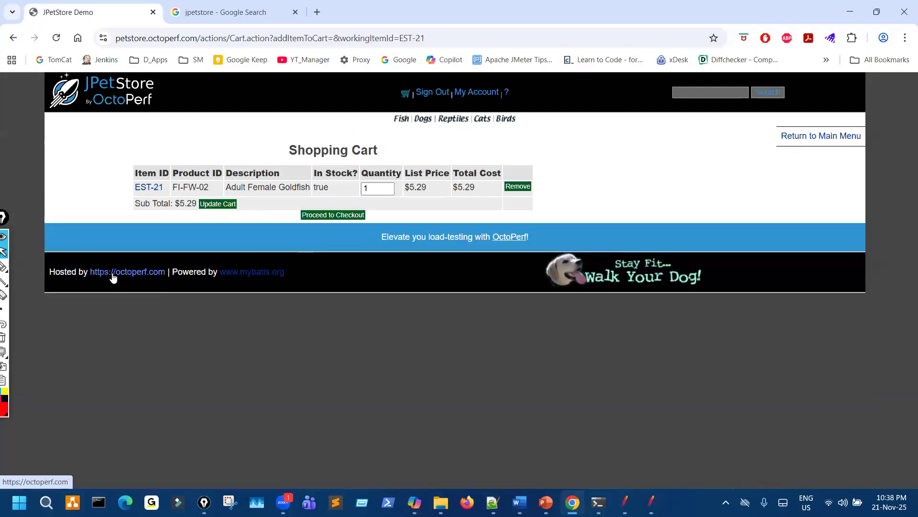
- Circle the cart's sub total amount in red with the annotation pen and return to the normal pointer
mouse_move(15, 268)
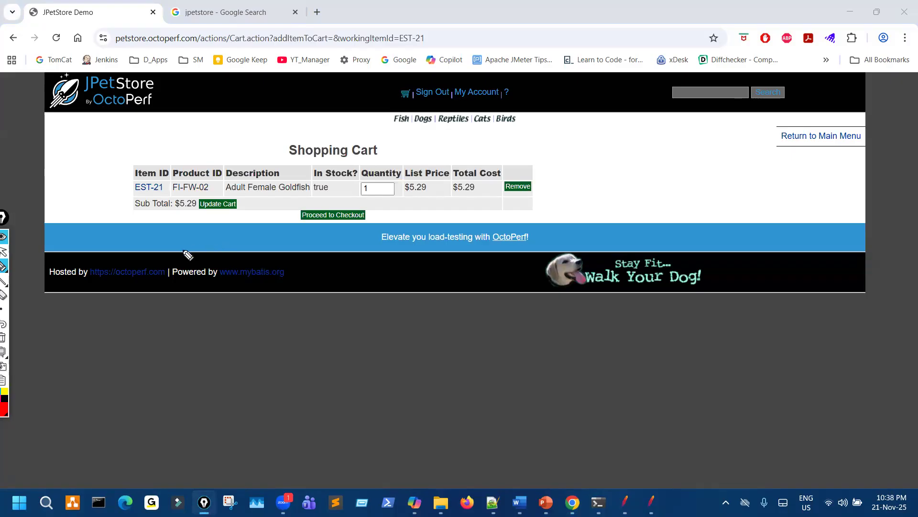
mouse_move(176, 200)
mouse_down()
mouse_move(187, 222)
mouse_move(200, 200)
mouse_move(176, 204)
mouse_up()
key(ctrl+shift+2)
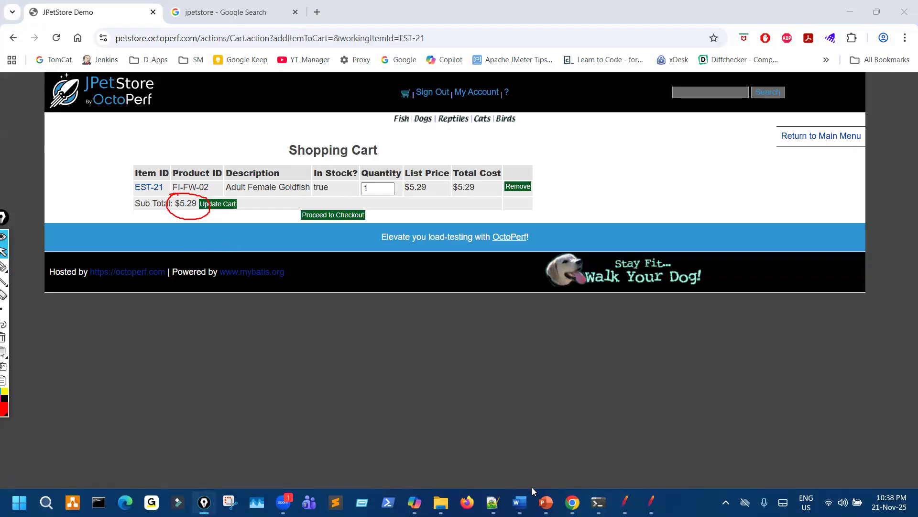
- Switch to the Word notes, circle a requirement line in red, and return to the JPetStore cart in Chrome
click(521, 422)
key(ctrl+shift+3)
mouse_move(459, 395)
mouse_down()
mouse_move(468, 395)
mouse_move(432, 364)
mouse_move(386, 389)
mouse_move(388, 368)
mouse_up()
key(ctrl+shift+2)
click(624, 502)
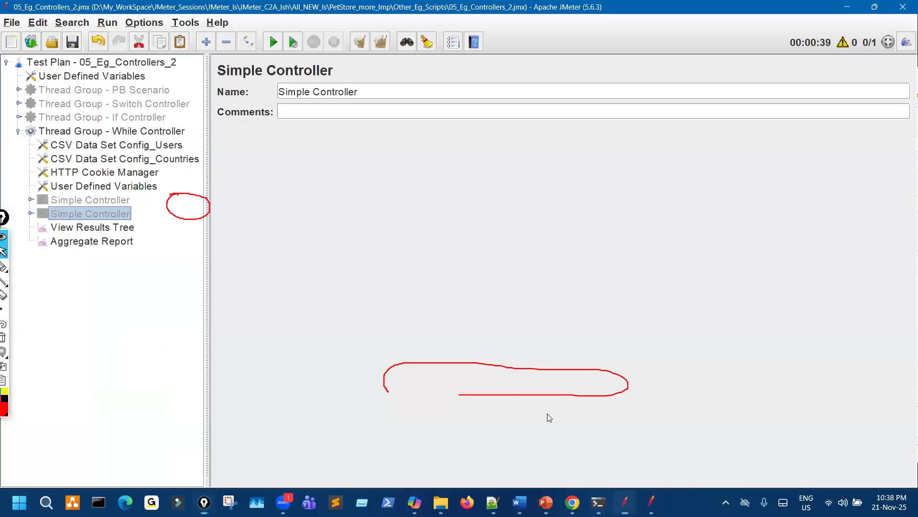
click(571, 503)
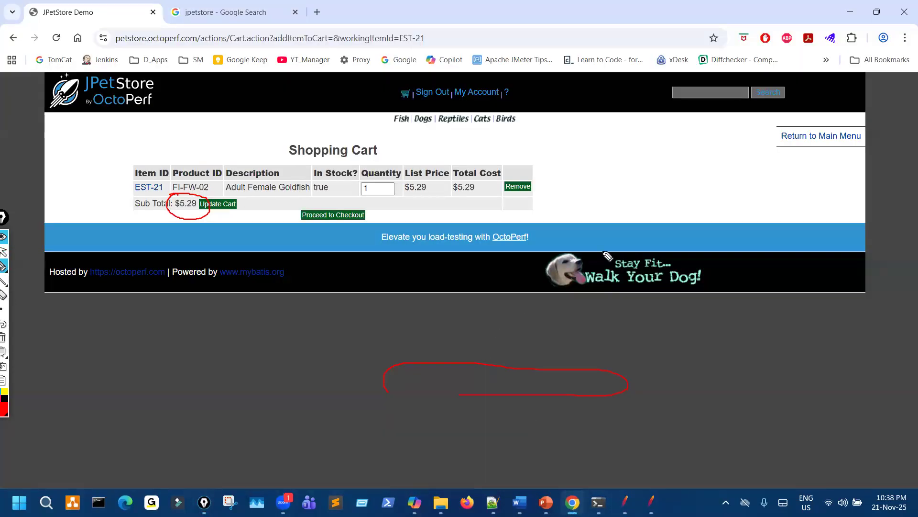
- Handwrite $200 in red beside the cart table and circle the cart's Sub Total label
mouse_move(631, 197)
mouse_down()
mouse_move(658, 200)
mouse_move(671, 185)
mouse_up()
drag(134, 220, 168, 221)
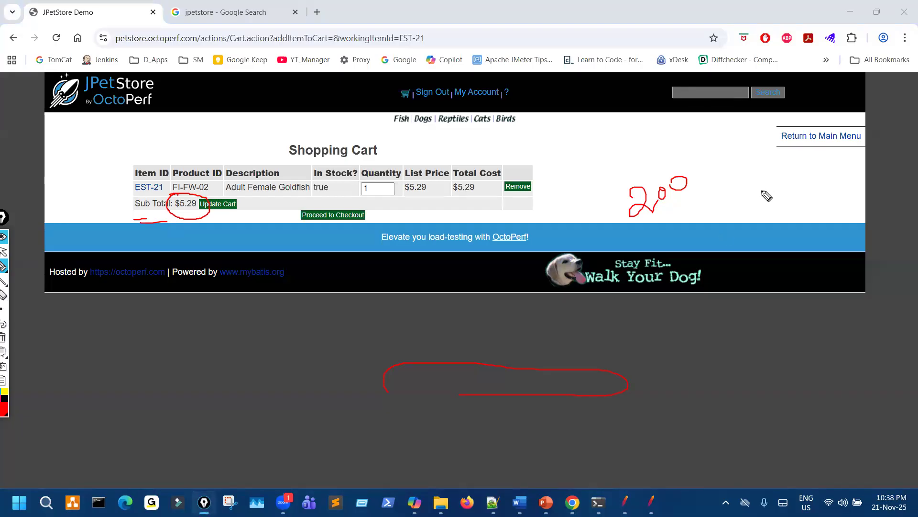
mouse_move(763, 182)
mouse_down()
mouse_move(765, 215)
mouse_move(778, 218)
mouse_up()
mouse_move(763, 183)
mouse_down()
mouse_move(768, 216)
mouse_move(792, 223)
mouse_up()
mouse_move(614, 210)
mouse_down()
mouse_move(606, 224)
mouse_move(624, 245)
mouse_up()
drag(136, 195, 132, 224)
drag(193, 203, 165, 192)
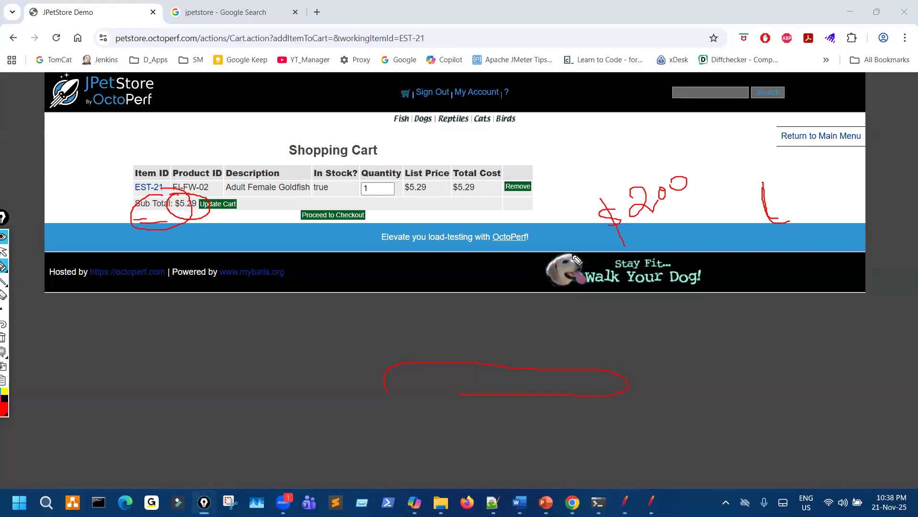
- Draw a >= sign near the handwritten $200 and circle the amount
drag(533, 233, 532, 266)
drag(562, 238, 590, 238)
drag(618, 185, 581, 197)
click(607, 190)
mouse_move(602, 241)
mouse_down()
mouse_move(701, 197)
mouse_move(615, 194)
mouse_move(605, 238)
mouse_move(664, 179)
mouse_move(661, 209)
mouse_up()
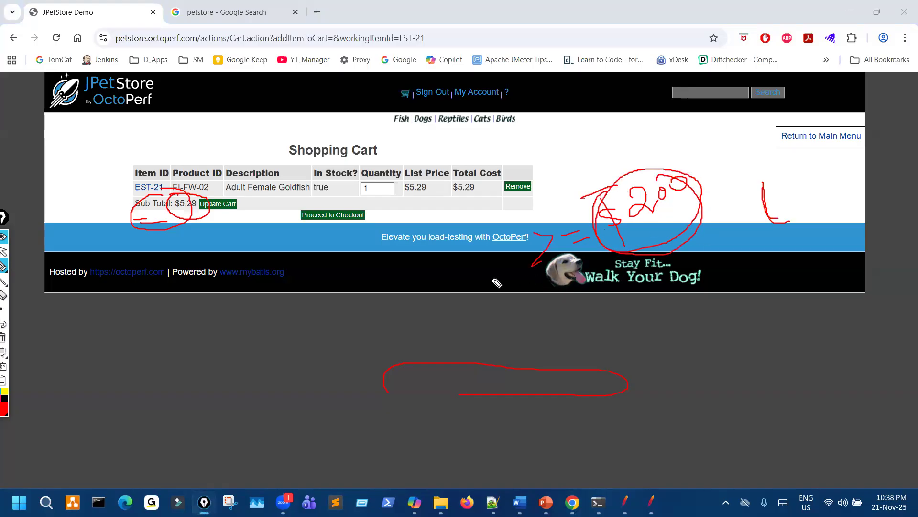
- Draw an arrow to Proceed to Checkout, circle Return to Main Menu, and clear all annotations
mouse_move(258, 278)
mouse_down()
mouse_move(310, 223)
mouse_move(310, 233)
mouse_up()
mouse_move(525, 192)
mouse_down()
mouse_move(555, 166)
mouse_move(755, 144)
mouse_up()
mouse_move(795, 121)
mouse_down()
mouse_move(808, 144)
mouse_move(676, 84)
mouse_up()
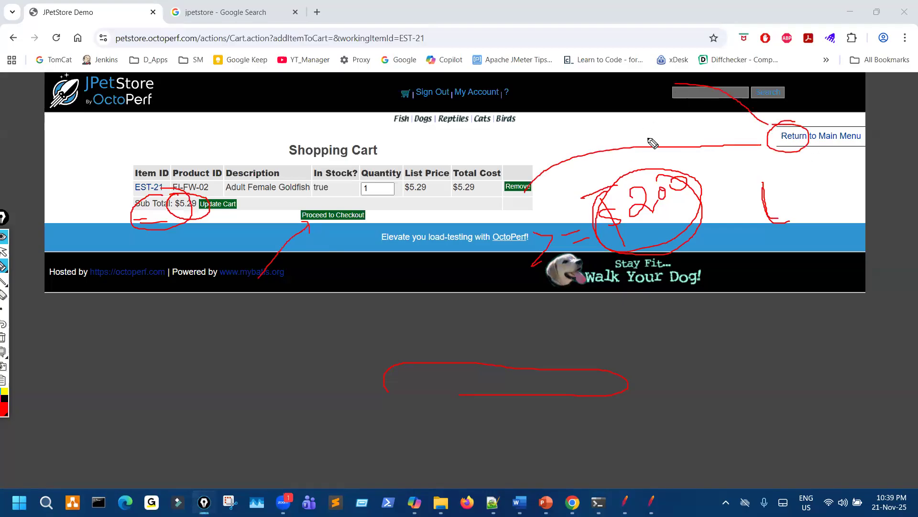
key(ctrl+shift+7)
key(ctrl+shift+2)
- Add item EST-28, Adult Female Golden Retriever, from Dogs to the cart and circle the sub total in red
click(800, 138)
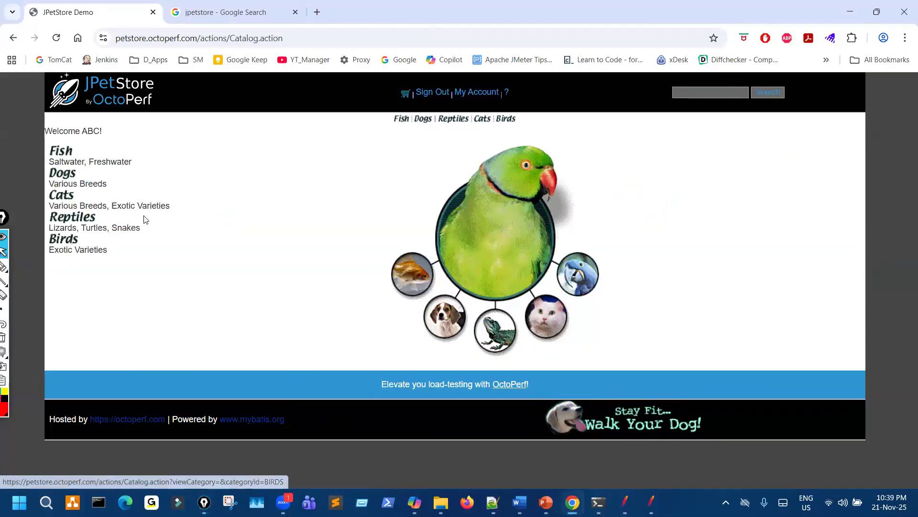
click(65, 173)
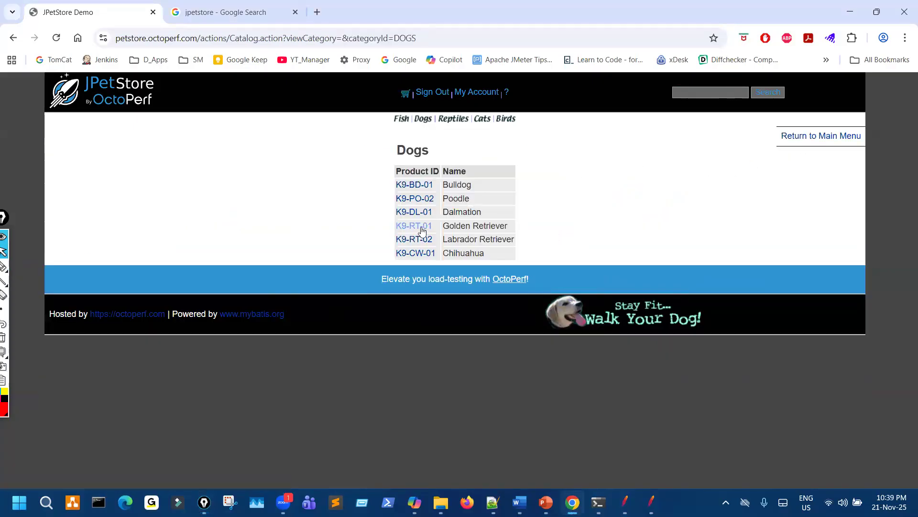
click(329, 181)
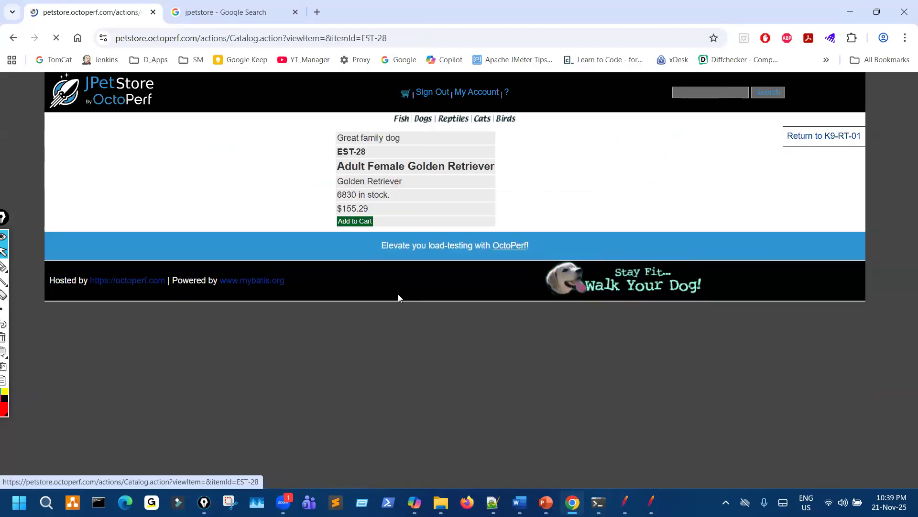
click(358, 289)
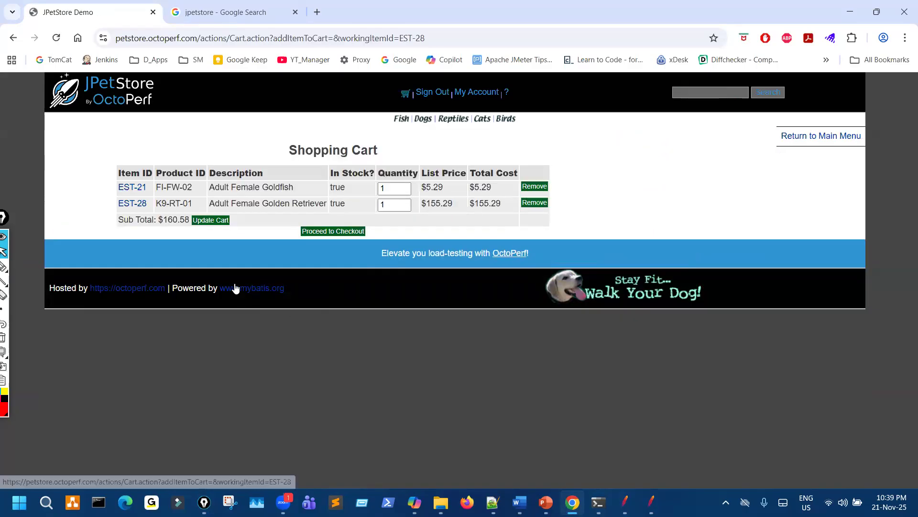
drag(180, 233, 194, 216)
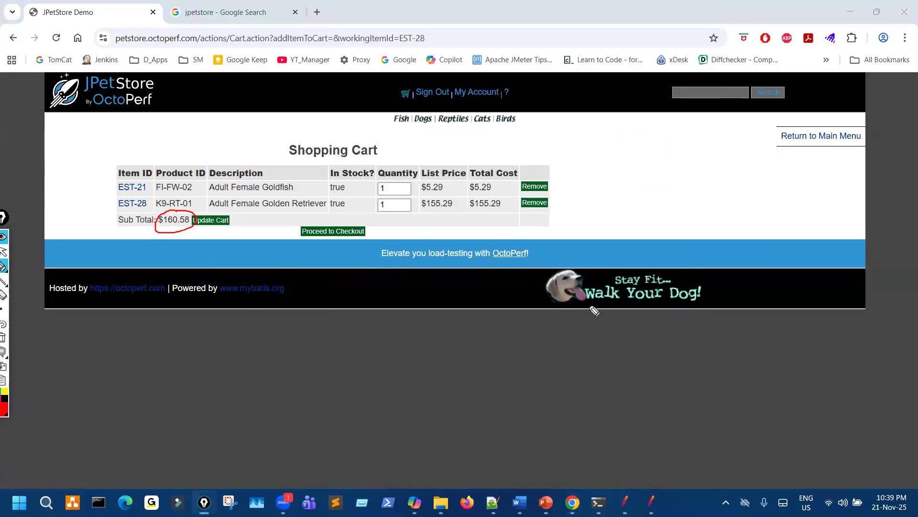
- Return to the main menu, open Iguana under Reptiles, and add item EST-13, Green Adult Iguana, to the cart
click(807, 139)
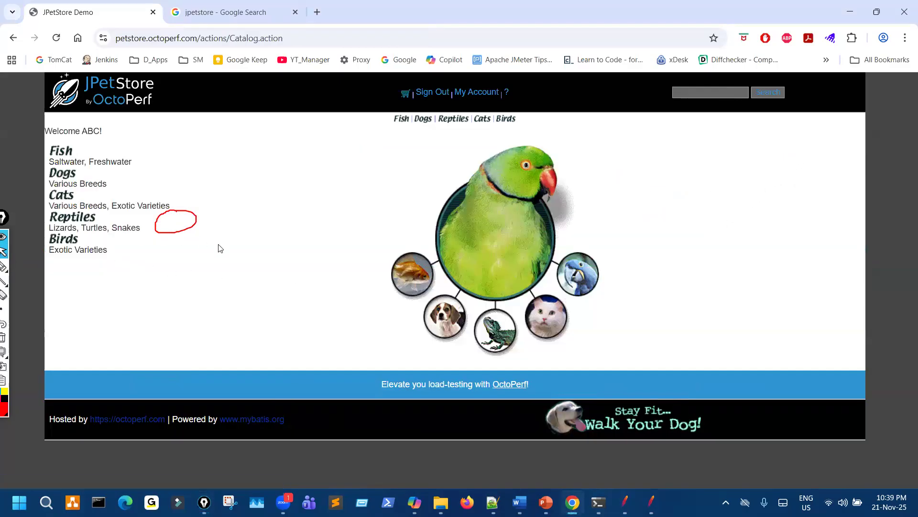
click(72, 216)
click(423, 198)
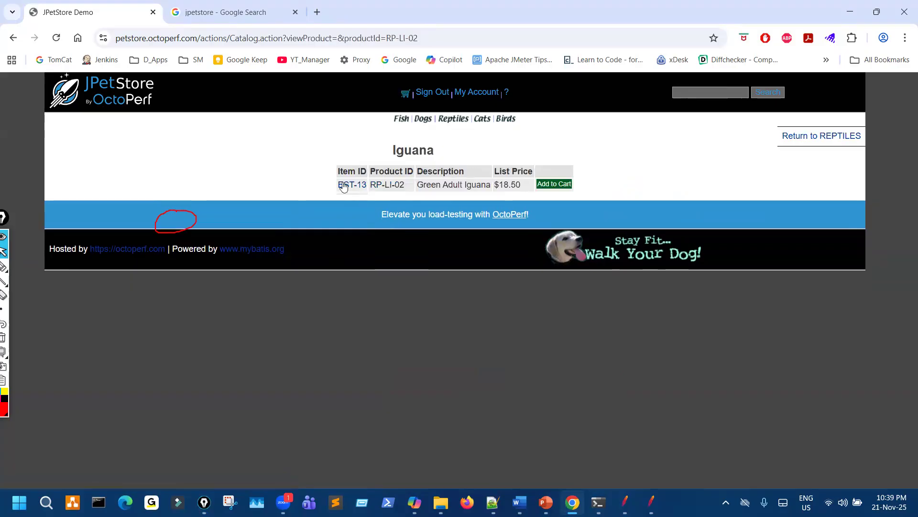
click(352, 184)
click(358, 291)
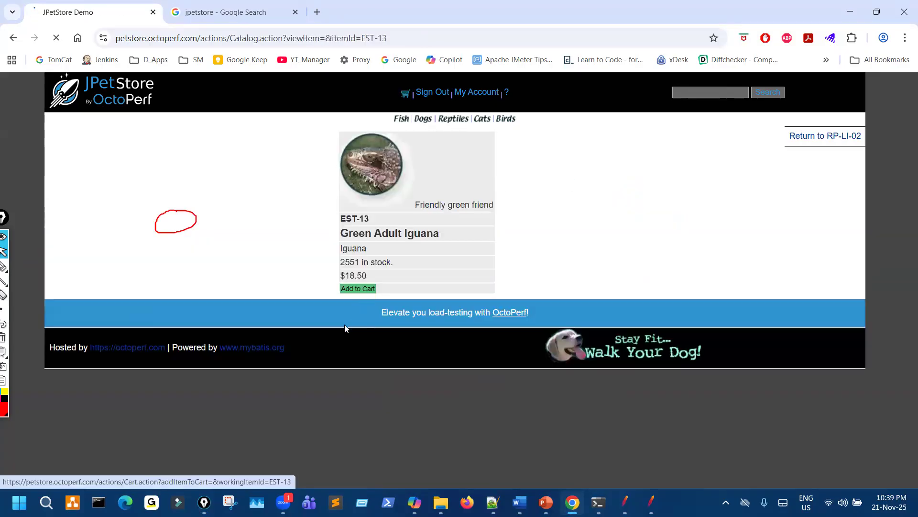
- Clear the old annotation, underline the cart's sub total amount, and circle Return to Main Menu in red
key(ctrl+shift+7)
key(ctrl+shift+3)
drag(162, 244, 183, 244)
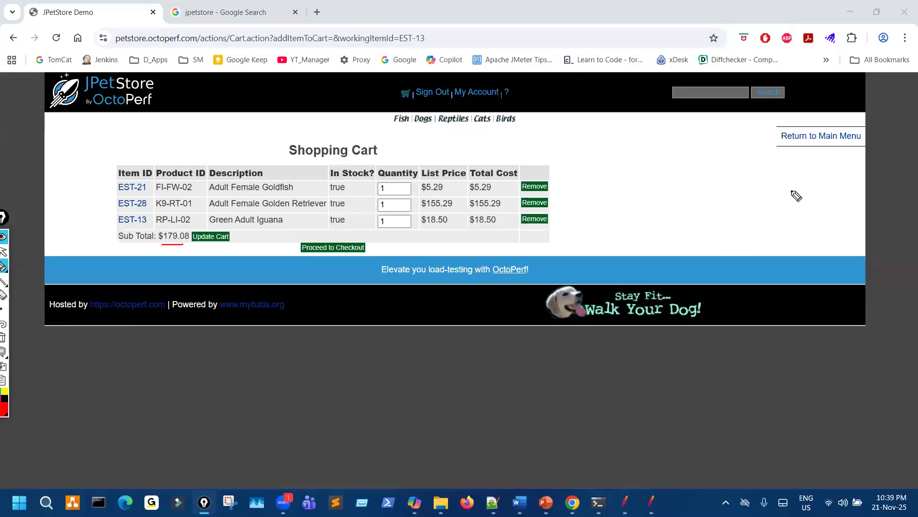
drag(784, 118, 734, 129)
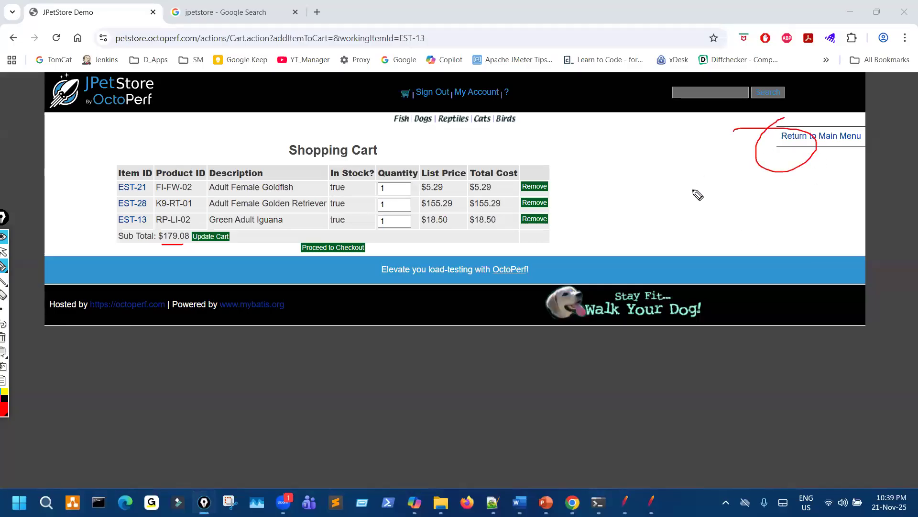
- Clear the annotations, return to the main menu, open Dogs, and mark the page with a red 1 and a loop beside Bulldog
key(ctrl+shift+7)
key(ctrl+shift+1)
click(804, 136)
key(ctrl+shift+3)
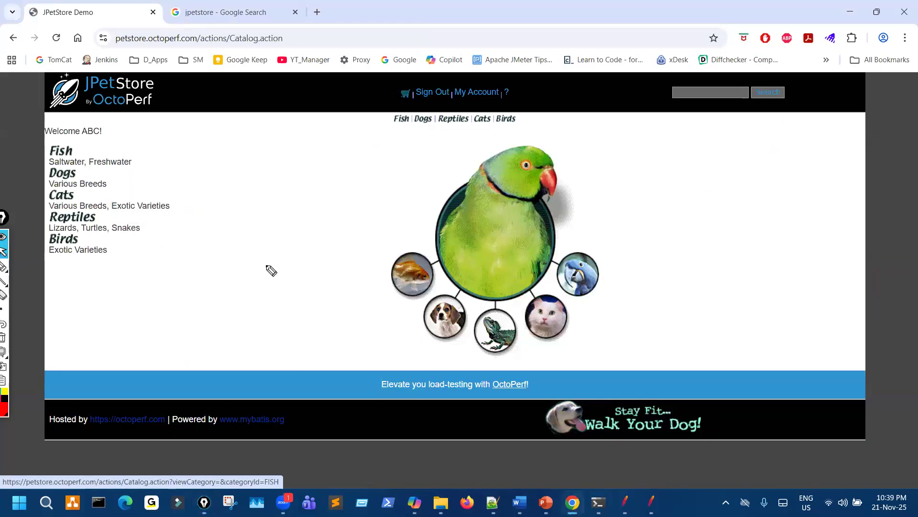
key(ctrl+shift+1)
click(64, 176)
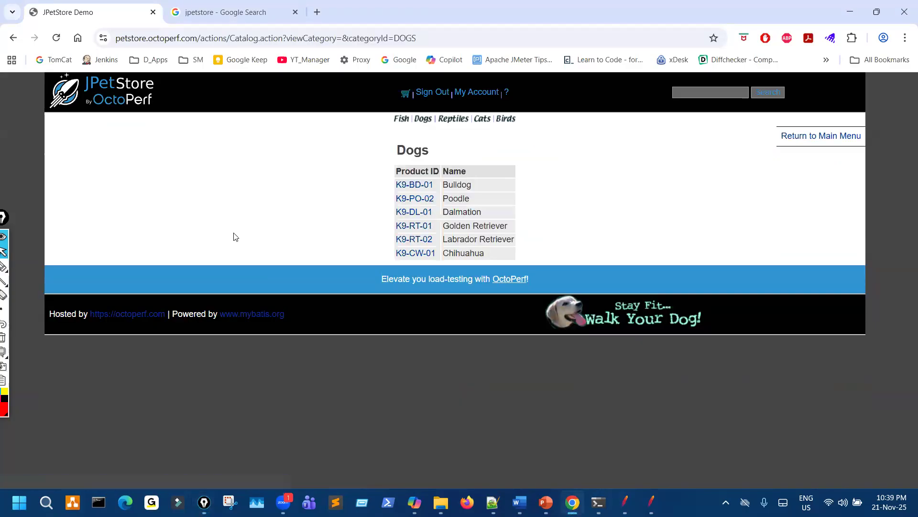
key(ctrl+shift+3)
drag(175, 199, 191, 258)
drag(382, 179, 391, 192)
key(ctrl+shift+1)
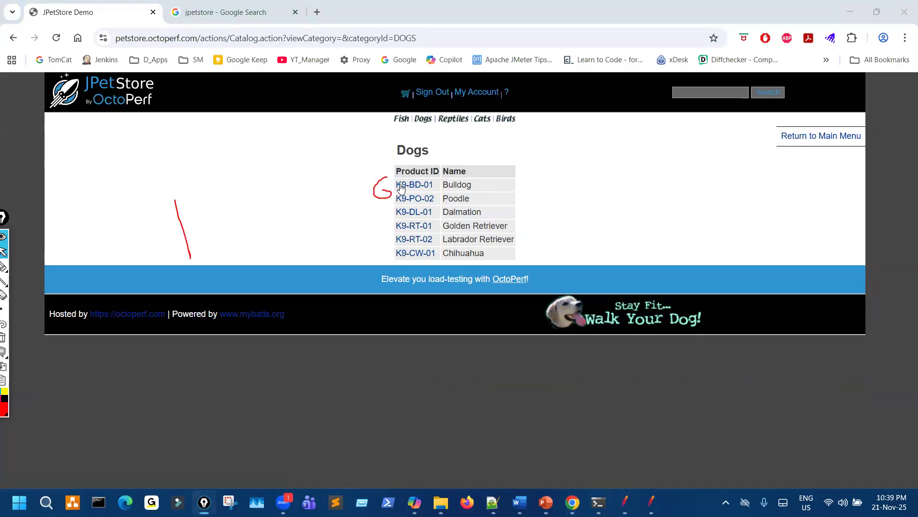
- Open Bulldog and add item EST-6, Male Adult Bulldog, to the cart, numbering the page steps 2, 3 and 4 in red
click(410, 186)
key(ctrl+shift+3)
drag(199, 319, 230, 338)
key(ctrl+shift+1)
click(341, 181)
click(345, 191)
key(ctrl+shift+3)
mouse_move(225, 387)
mouse_down()
mouse_move(251, 404)
mouse_move(236, 419)
mouse_up()
key(ctrl+shift+1)
click(347, 289)
key(ctrl+shift+3)
drag(294, 422, 306, 434)
drag(293, 425, 299, 456)
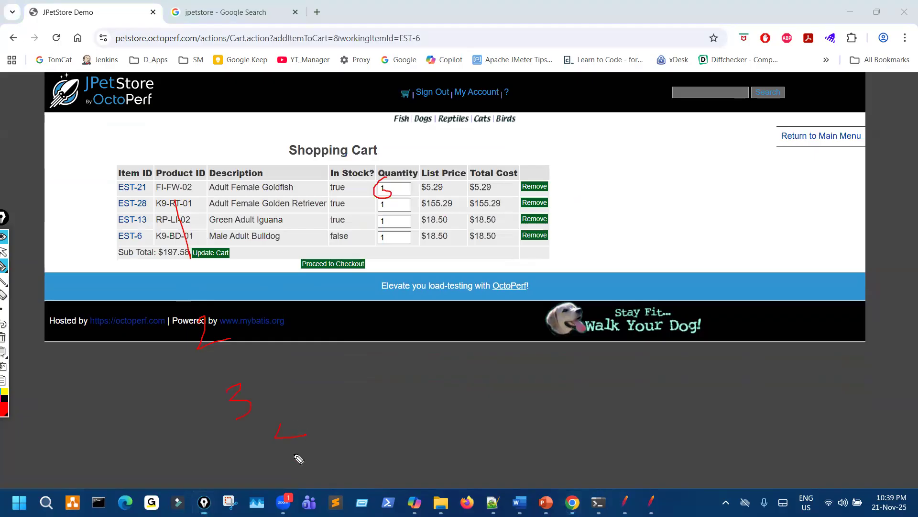
- Circle the numbered steps and the sub total, and write an encircled >= 200 below the cart
mouse_move(160, 189)
mouse_down()
mouse_move(189, 431)
mouse_move(219, 234)
mouse_up()
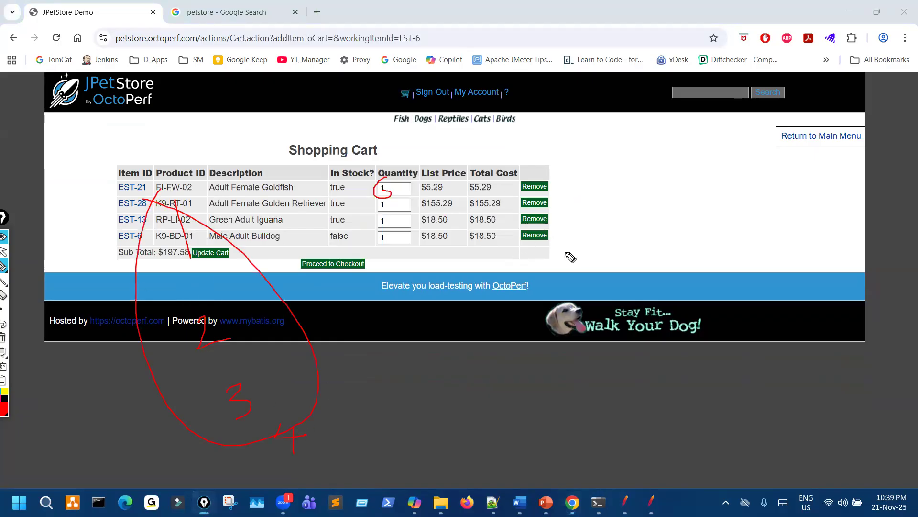
mouse_move(182, 241)
mouse_down()
mouse_move(162, 264)
mouse_move(187, 246)
mouse_up()
drag(537, 386, 560, 428)
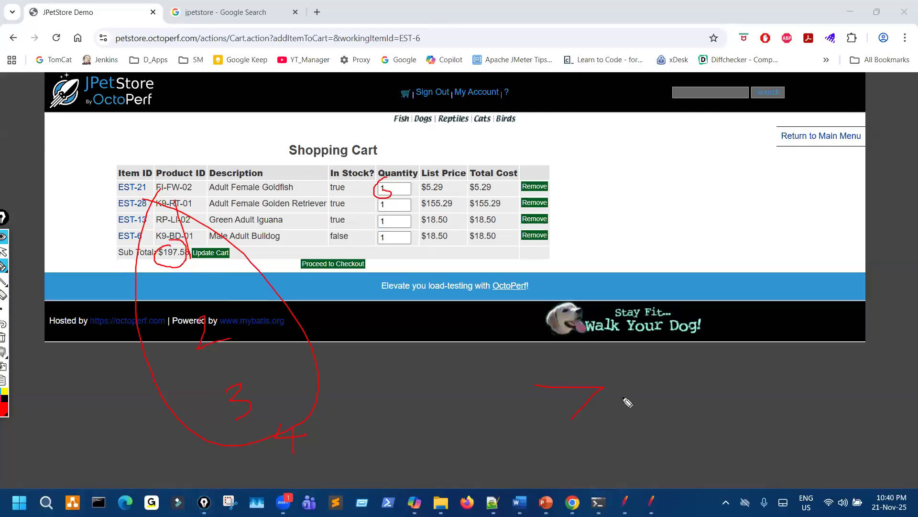
mouse_move(704, 370)
mouse_down()
mouse_move(761, 350)
mouse_move(755, 367)
mouse_up()
drag(769, 329, 789, 340)
drag(722, 322, 493, 357)
mouse_move(792, 420)
mouse_down()
mouse_move(739, 310)
mouse_move(705, 302)
mouse_up()
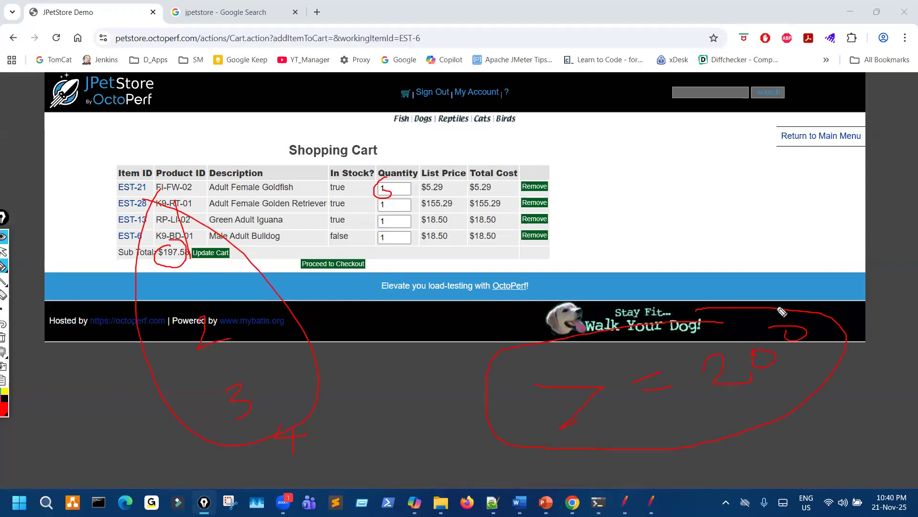
- Handwrite "one time" and "while" beside the cart, and mark the sub total and the word Checkout in red
mouse_move(606, 147)
mouse_down()
mouse_move(601, 157)
mouse_move(668, 130)
mouse_move(722, 127)
mouse_move(731, 113)
mouse_up()
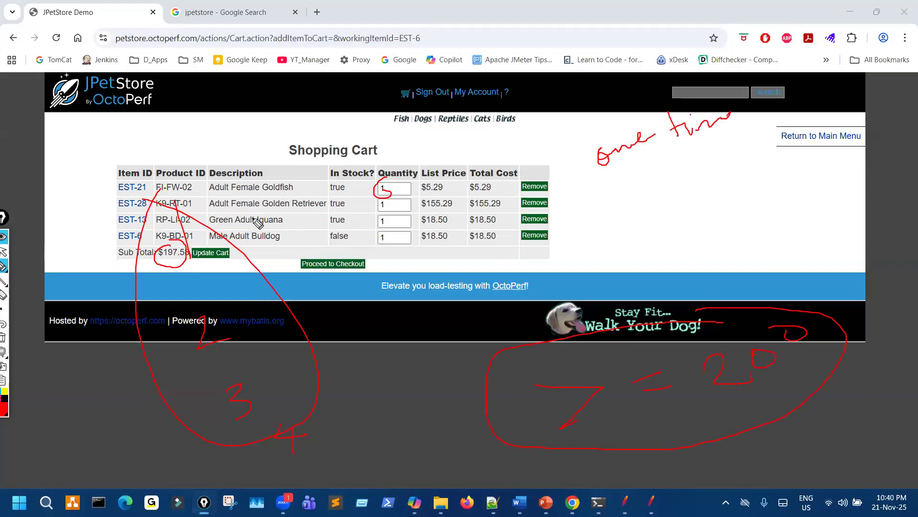
drag(154, 274, 170, 273)
mouse_move(348, 254)
mouse_down()
mouse_move(336, 269)
mouse_move(348, 259)
mouse_up()
mouse_move(673, 258)
mouse_down()
mouse_move(715, 270)
mouse_move(783, 238)
mouse_move(753, 267)
mouse_up()
click(747, 230)
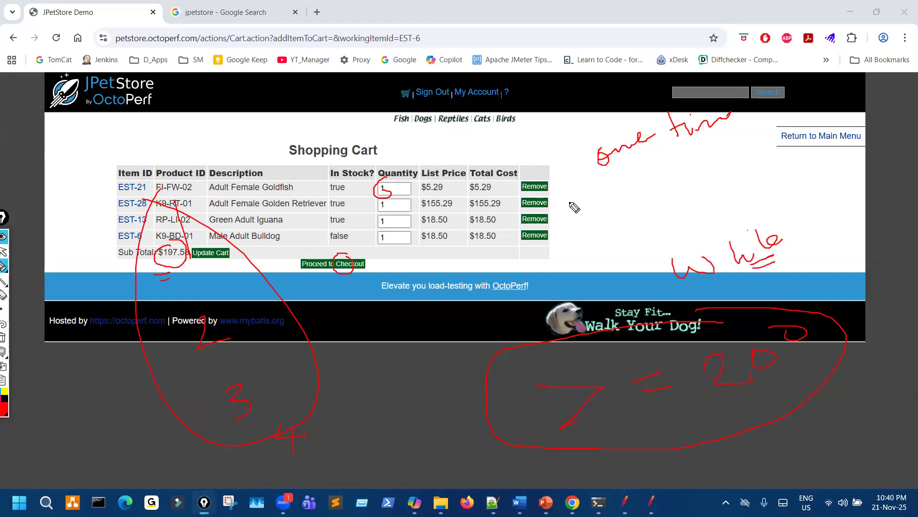
- Mark the Cats category and circle the cart's Sub Total line in red
mouse_move(495, 127)
mouse_down()
mouse_move(481, 141)
mouse_move(470, 132)
mouse_up()
mouse_move(287, 85)
mouse_down()
mouse_move(295, 101)
mouse_move(334, 80)
mouse_up()
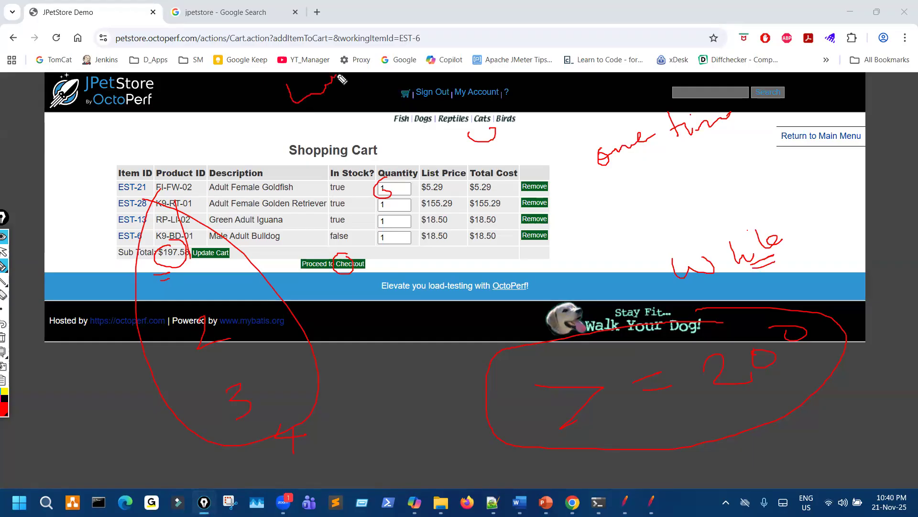
mouse_move(138, 243)
mouse_down()
mouse_move(115, 261)
mouse_move(162, 273)
mouse_up()
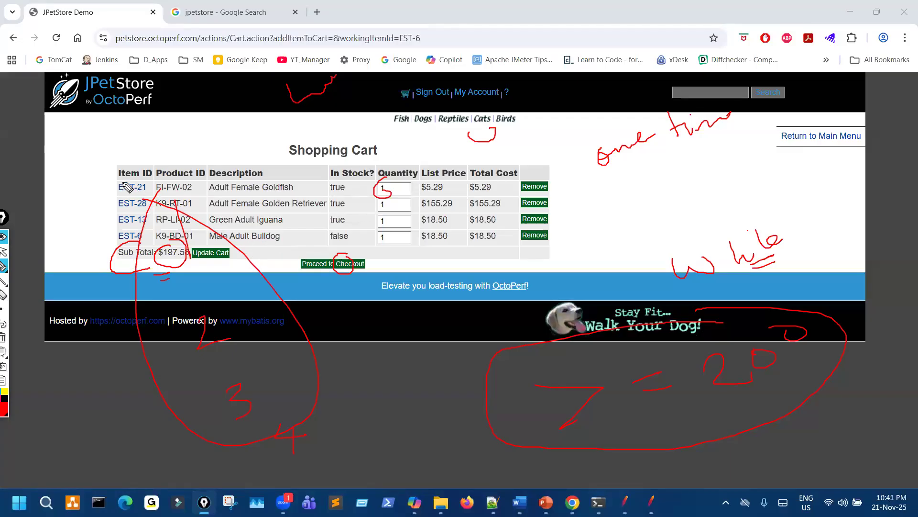
mouse_move(117, 258)
mouse_down()
mouse_move(132, 271)
mouse_move(193, 271)
mouse_move(127, 261)
mouse_move(161, 243)
mouse_up()
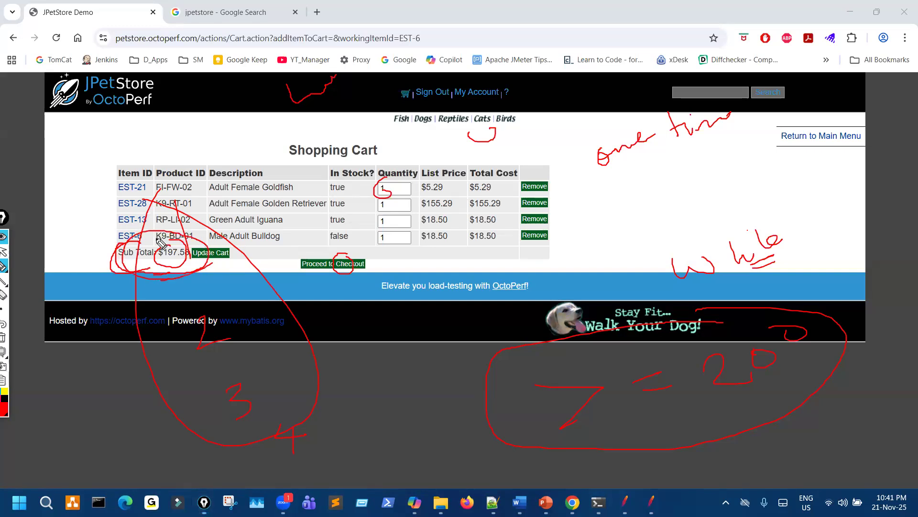
- Emphasize the >= 200 condition, steps 2 to 4 and the word "while" with red strokes, and clear all annotations
drag(701, 431, 651, 442)
drag(695, 440, 662, 448)
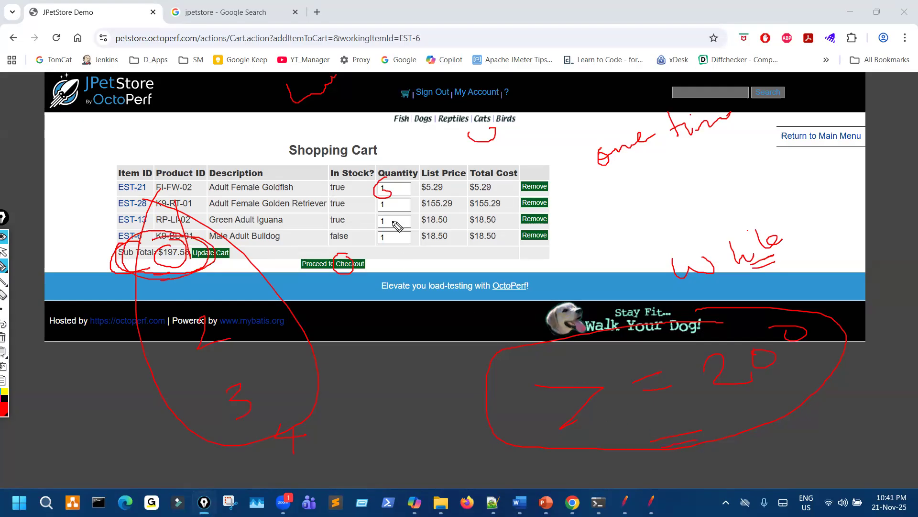
mouse_move(419, 174)
mouse_down()
mouse_move(455, 208)
mouse_move(446, 227)
mouse_up()
mouse_move(177, 311)
mouse_down()
mouse_move(306, 427)
mouse_move(289, 306)
mouse_move(199, 303)
mouse_up()
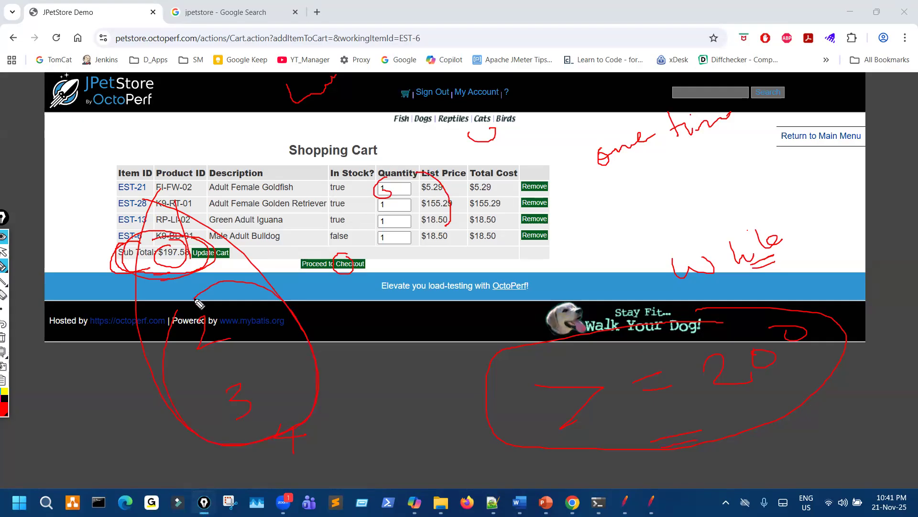
mouse_move(751, 213)
mouse_down()
mouse_move(708, 213)
mouse_move(854, 240)
mouse_move(739, 217)
mouse_up()
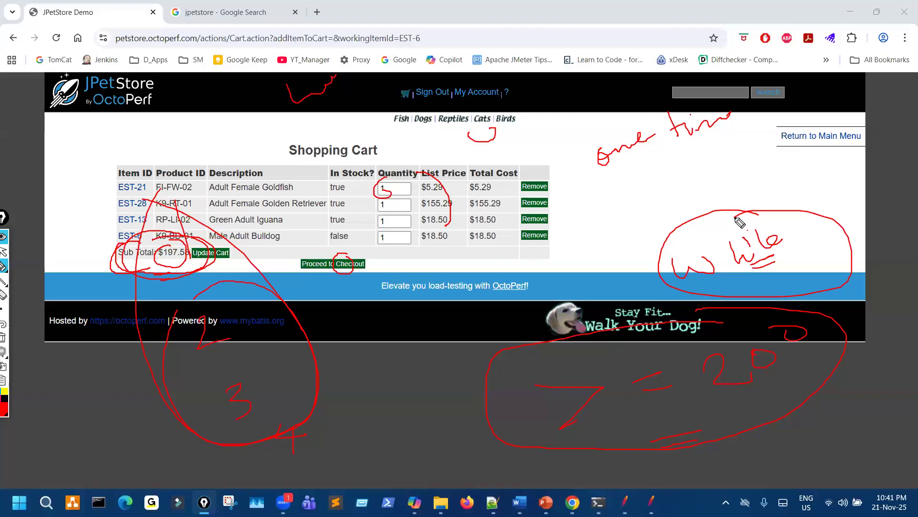
key(ctrl+shift+7)
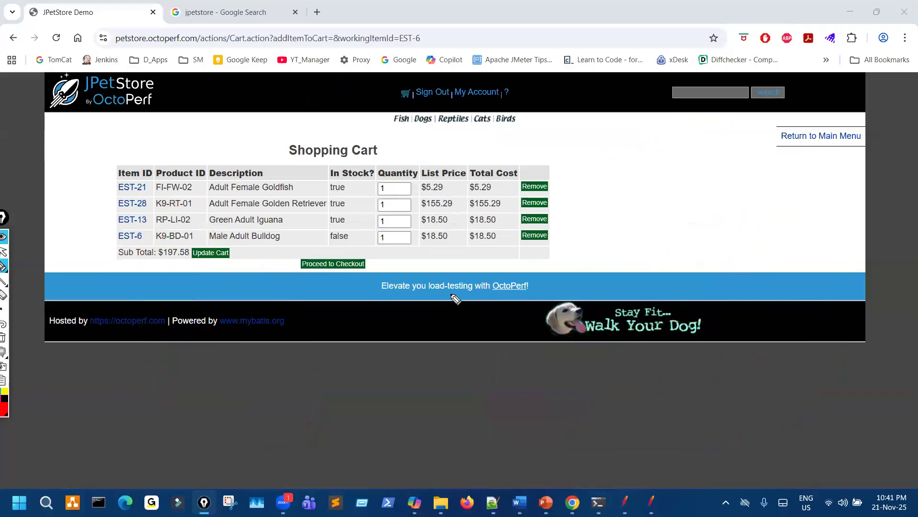
- Handwrite "while", circle the cart's product IDs and a written 4, and point an arrow at the circled Return to Main Menu
mouse_move(696, 222)
mouse_down()
mouse_move(741, 234)
mouse_move(772, 194)
mouse_move(832, 206)
mouse_move(866, 196)
mouse_up()
click(829, 178)
mouse_move(173, 157)
mouse_down()
mouse_move(206, 210)
mouse_move(173, 196)
mouse_up()
drag(209, 392, 216, 425)
drag(189, 369, 200, 349)
mouse_move(794, 165)
mouse_down()
mouse_move(777, 122)
mouse_move(796, 160)
mouse_up()
drag(703, 161, 753, 137)
drag(742, 135, 750, 144)
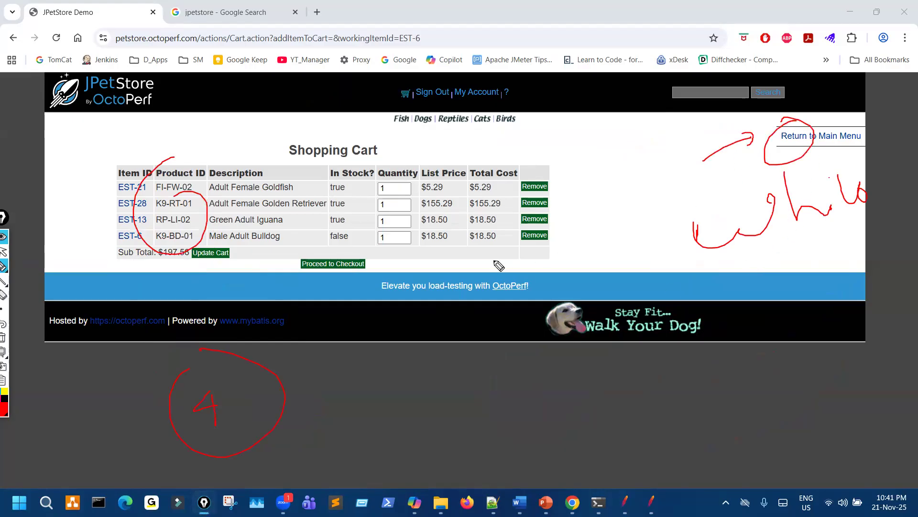
- Draw a line from the circled 4 toward "while" and sketch an encircled column of loop steps below the word
mouse_move(340, 422)
mouse_down()
mouse_move(529, 406)
mouse_move(713, 298)
mouse_up()
mouse_move(748, 273)
mouse_down()
mouse_move(762, 340)
mouse_move(778, 330)
mouse_up()
drag(786, 370, 769, 378)
drag(790, 398, 812, 476)
mouse_move(753, 338)
mouse_down()
mouse_move(872, 410)
mouse_move(747, 323)
mouse_move(747, 341)
mouse_up()
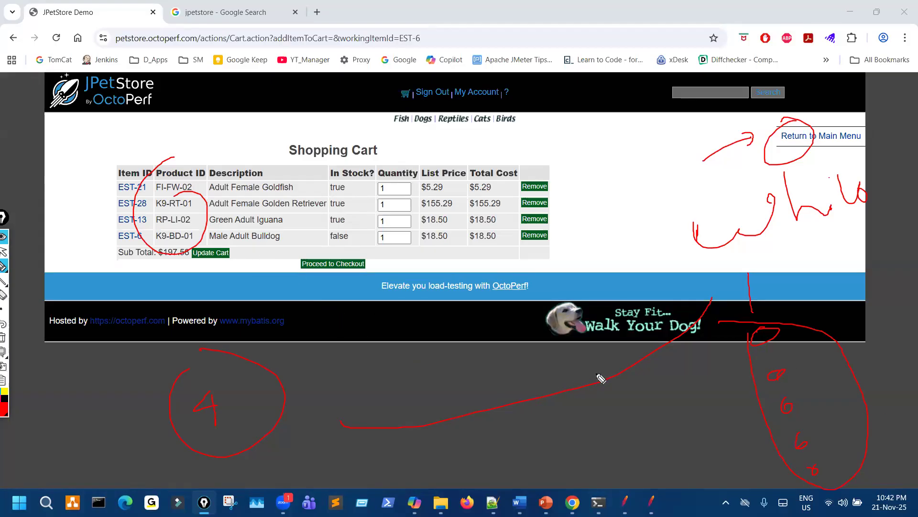
mouse_move(742, 334)
mouse_down()
mouse_move(796, 491)
mouse_move(846, 434)
mouse_up()
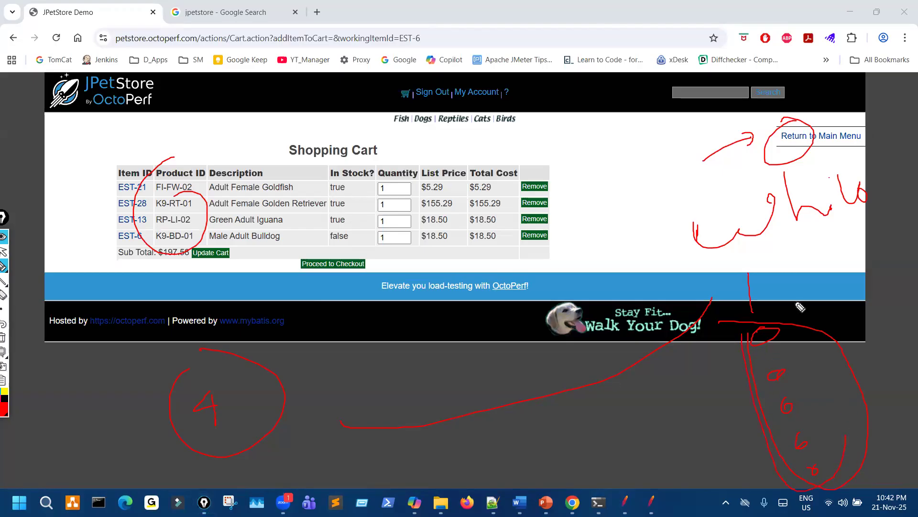
- Underline the handwritten "while", loop strokes around its steps, circle the cart's Sub Total, and clear all annotations
drag(774, 236, 832, 232)
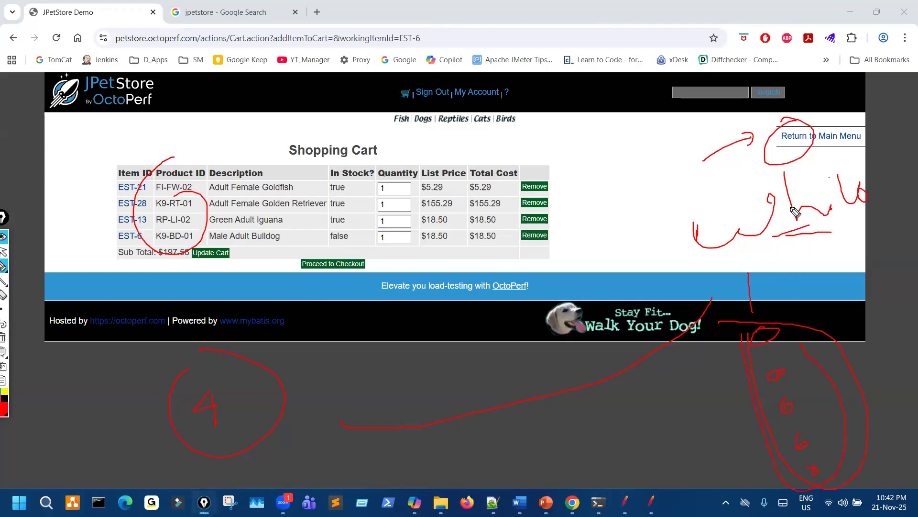
mouse_move(732, 456)
mouse_down()
mouse_move(696, 361)
mouse_move(785, 389)
mouse_up()
drag(722, 412, 733, 391)
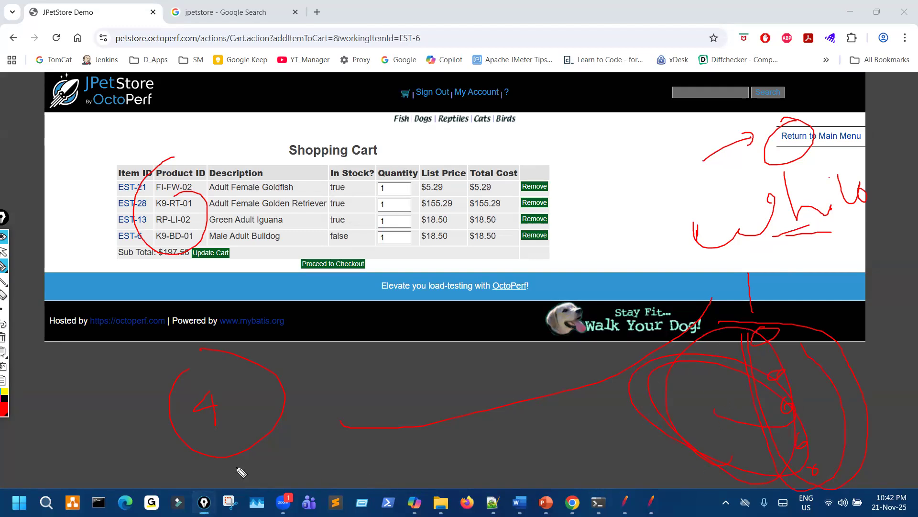
mouse_move(155, 234)
mouse_down()
mouse_move(182, 285)
mouse_move(123, 257)
mouse_move(167, 273)
mouse_move(153, 247)
mouse_up()
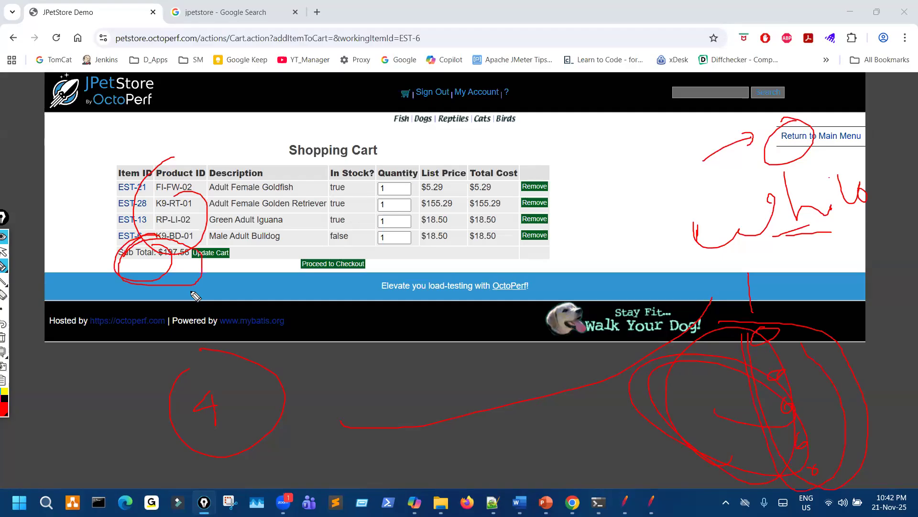
key(ctrl+shift+7)
key(ctrl+shift+2)
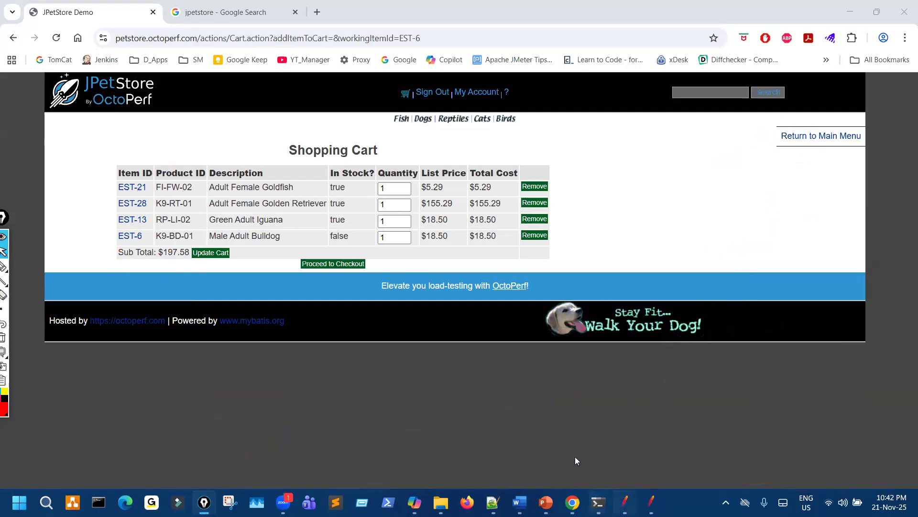
- Switch to JMeter, paste the copied Simple Controller into Thread Group - While Controller, and move it above View Results Tree
key(alt+Tab)
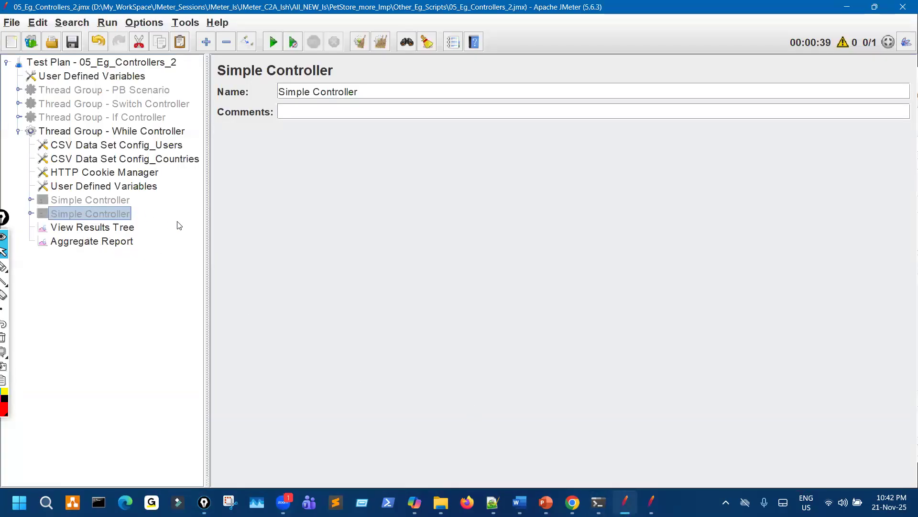
click(159, 134)
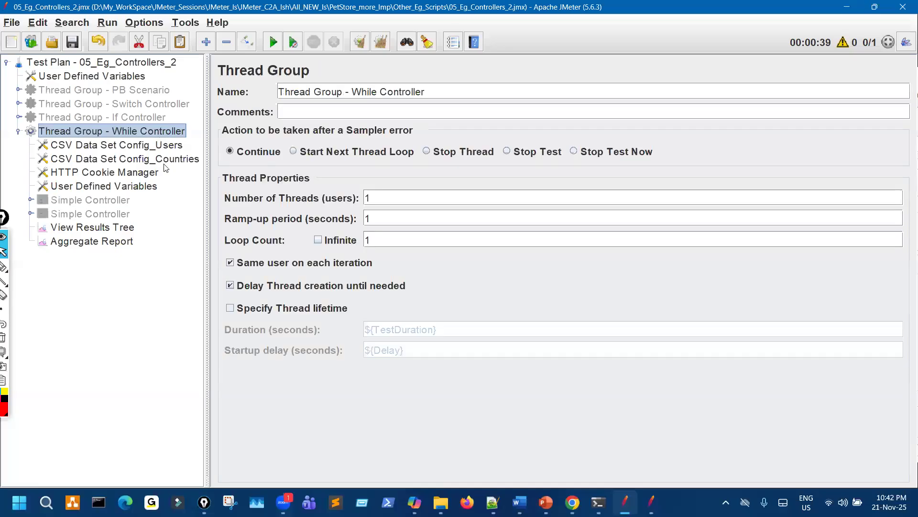
key(ctrl+v)
drag(120, 257, 40, 227)
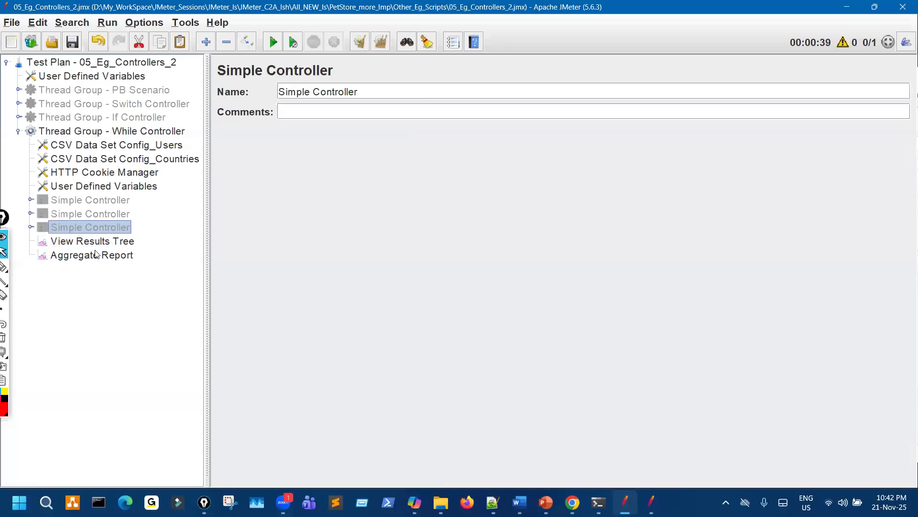
- Open the While Controller in the pasted Simple Controller, widen the test plan tree, and delete the entire groovy condition
click(31, 227)
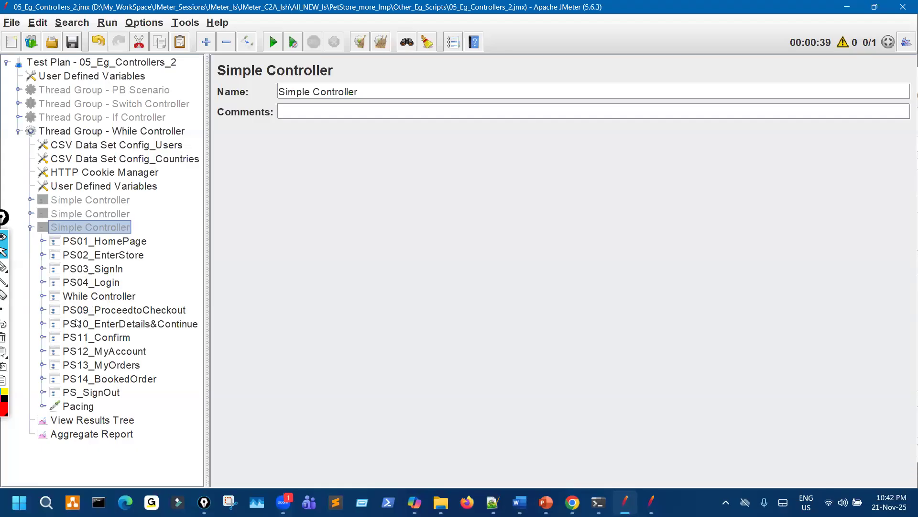
click(97, 297)
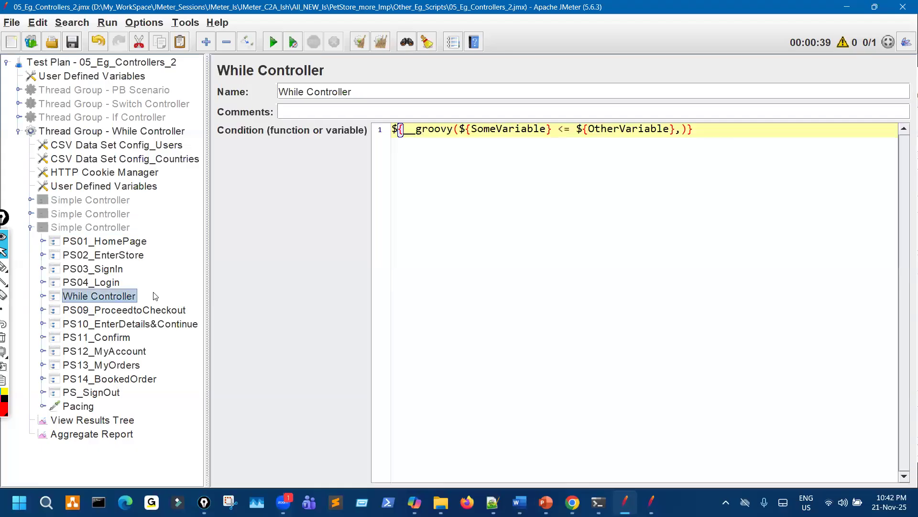
drag(218, 229, 258, 230)
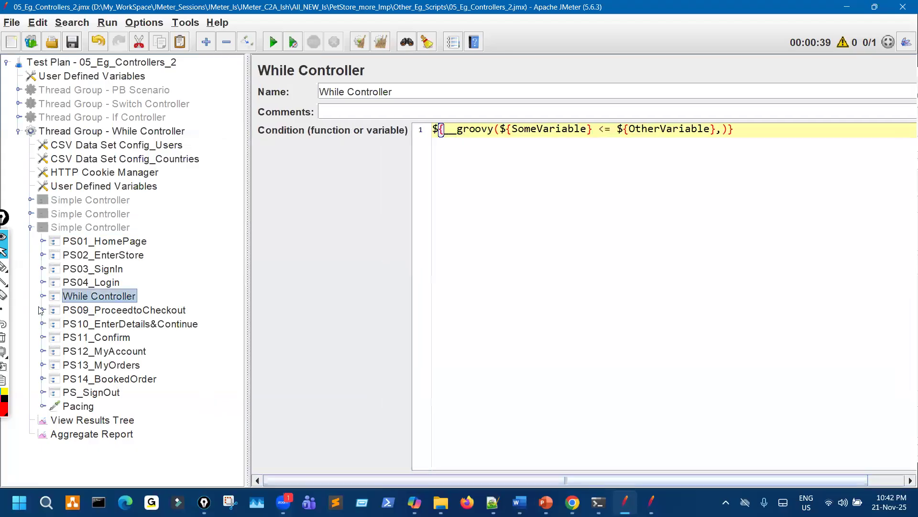
drag(737, 129, 416, 129)
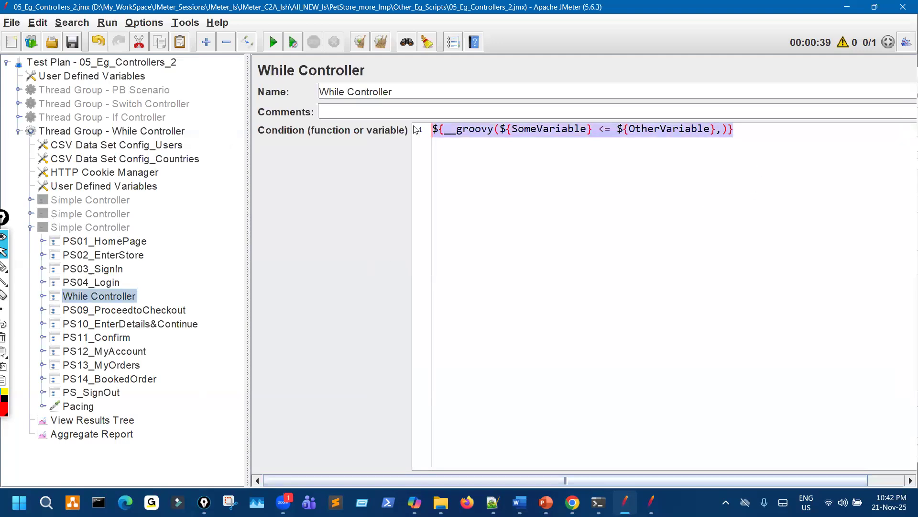
key(Delete)
- Expand the While Controller and go through its transactions from PS05_Select_Pet to PS08_AddtoCart
click(43, 297)
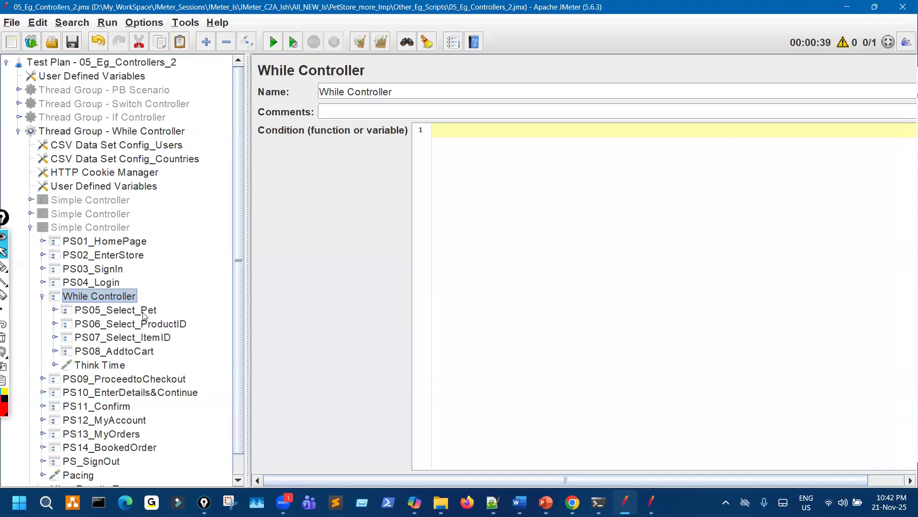
click(142, 312)
click(142, 323)
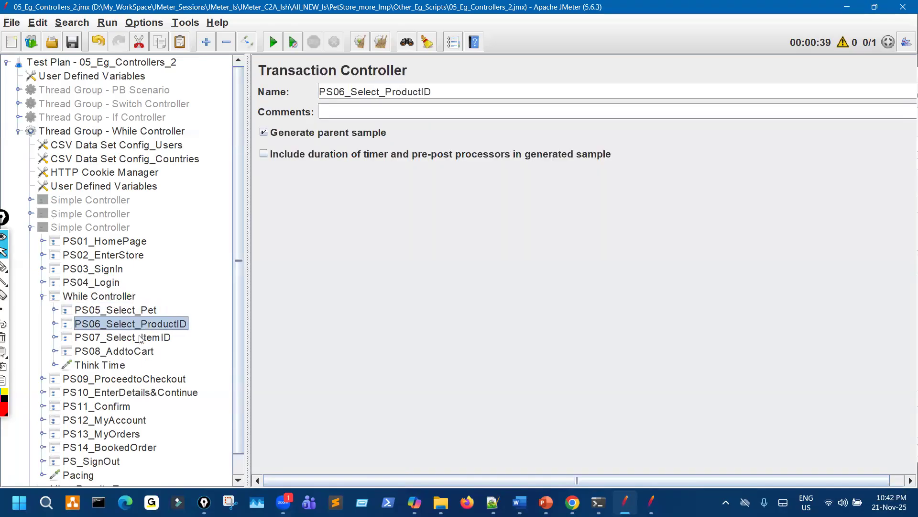
click(139, 337)
click(136, 353)
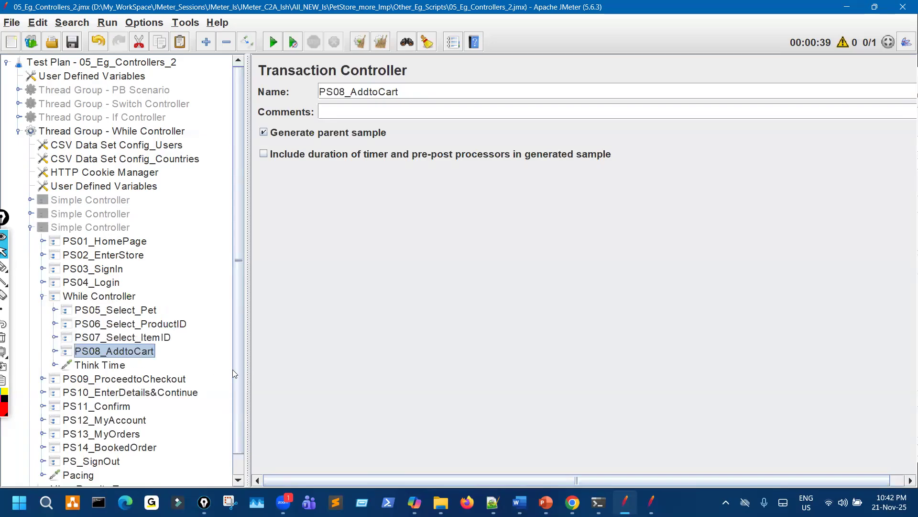
- Check the contents of the While Controller's If Controller in the second JMeter window, and return to Think Time in the first
click(651, 502)
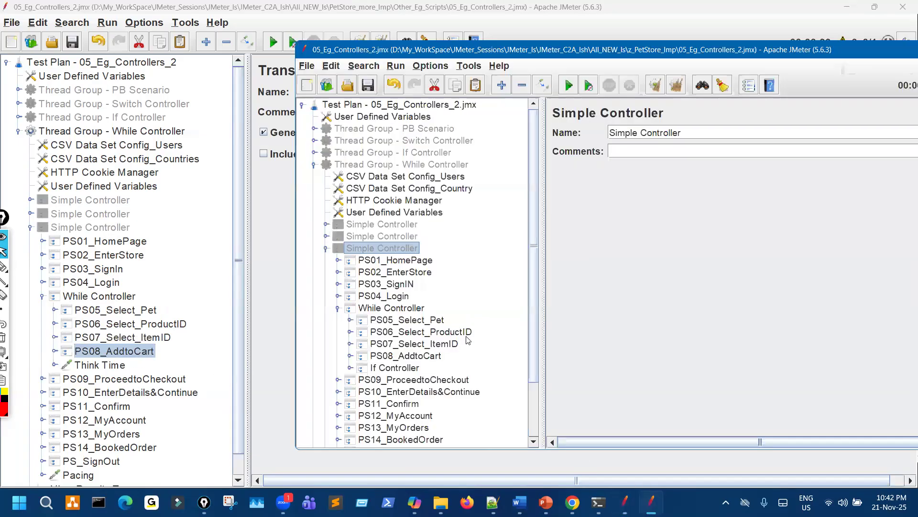
click(350, 368)
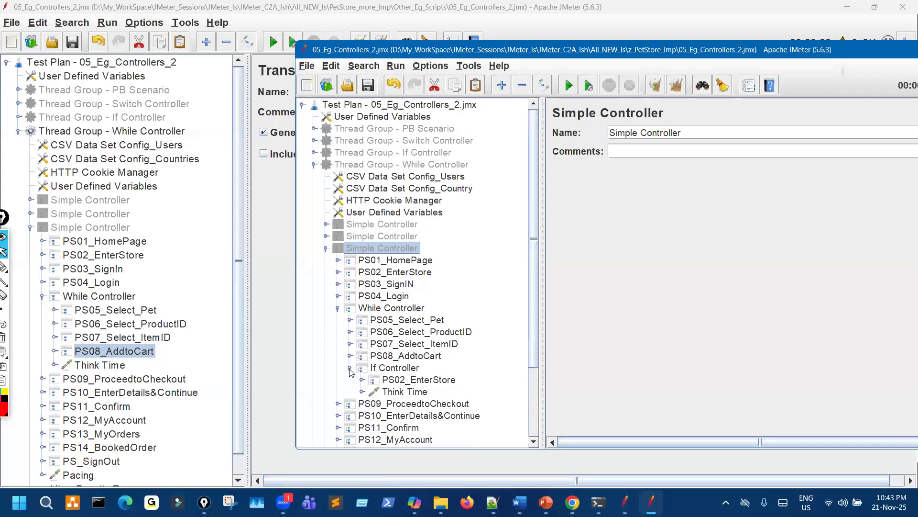
click(349, 368)
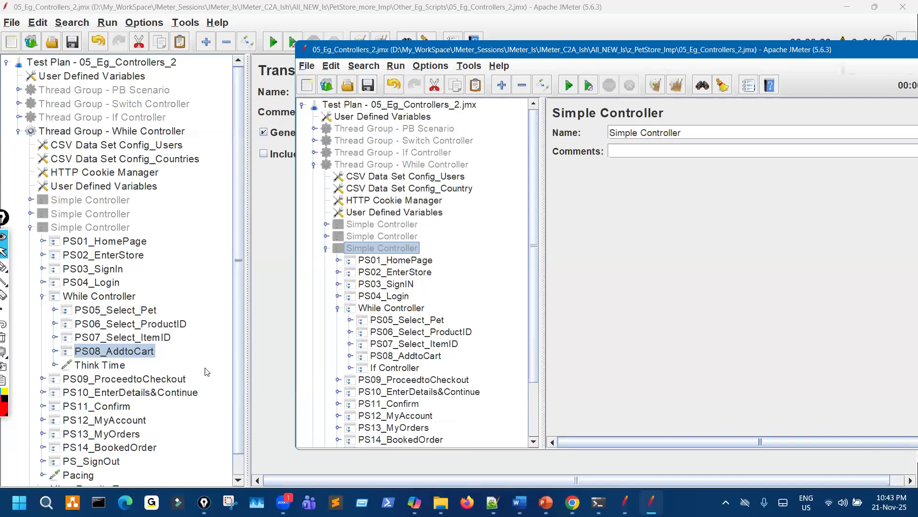
click(115, 366)
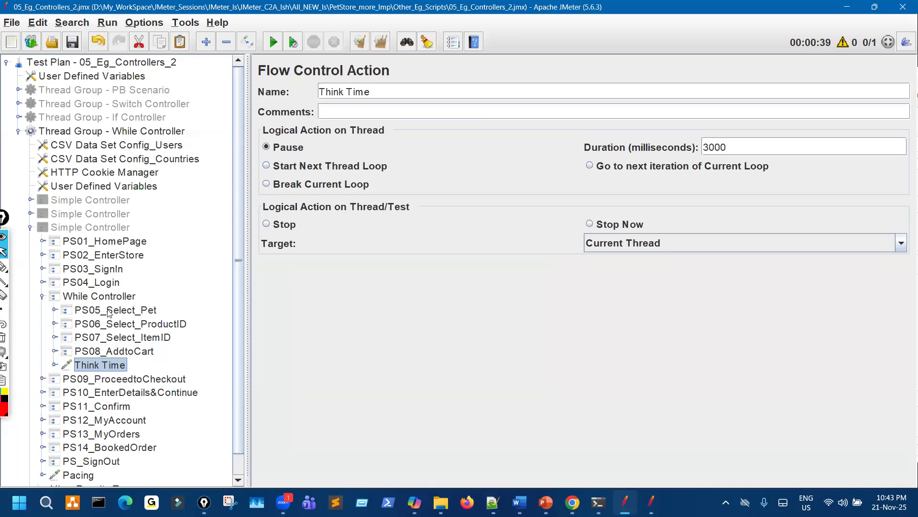
- Mark the transactions before and after the While Controller with red curves, and clear the marks
click(16, 268)
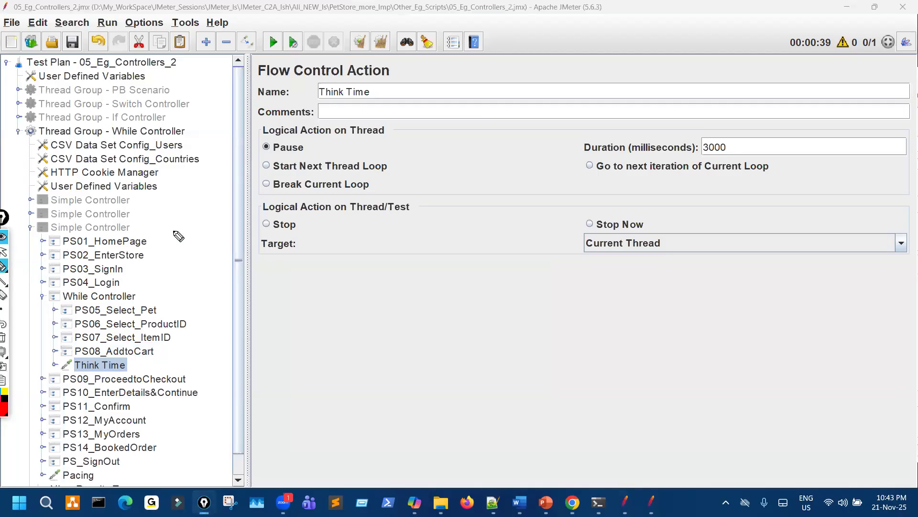
drag(124, 242, 126, 275)
drag(134, 399, 127, 443)
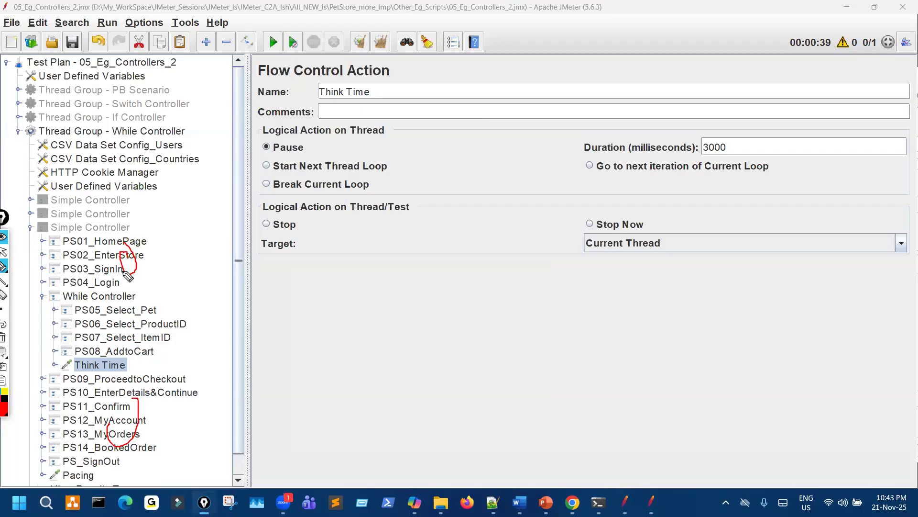
key(Escape)
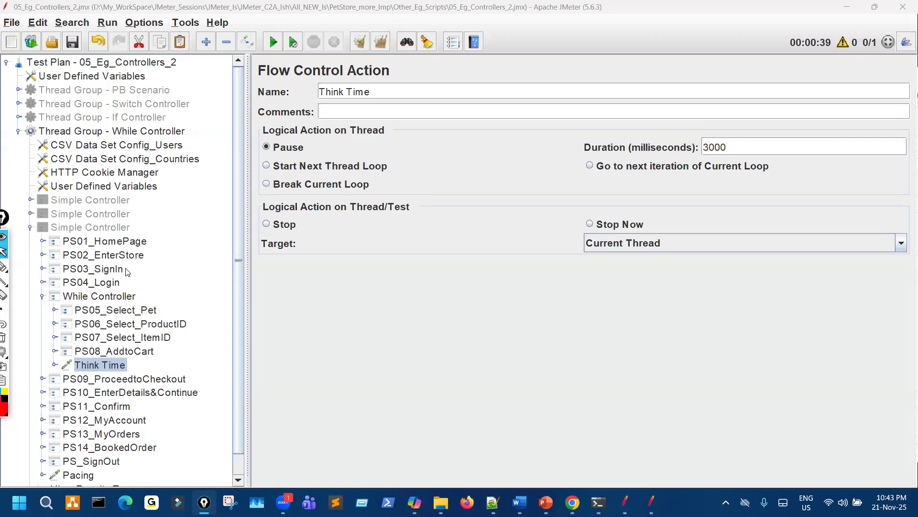
- Revisit PS05_Select_Pet, PS06_Select_ProductID, PS07_Select_ItemID and PS08_AddtoCart one after another in the While Controller
click(147, 315)
click(148, 325)
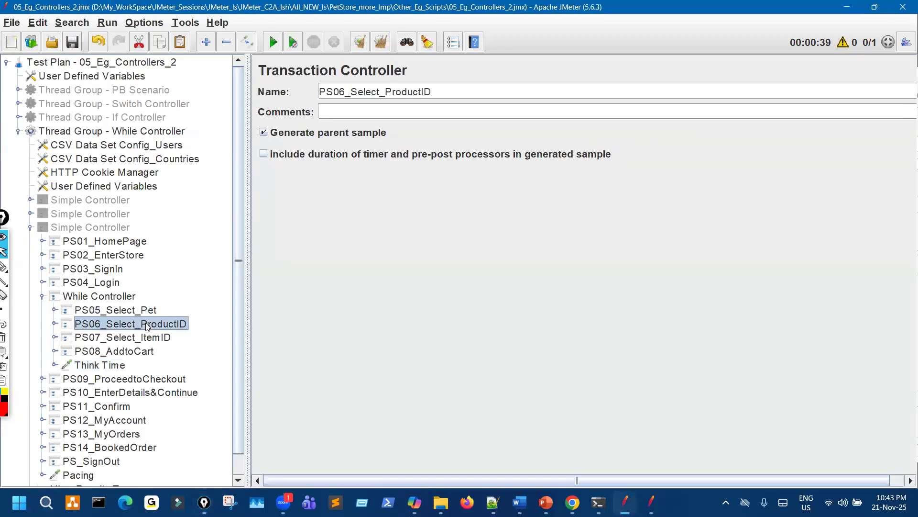
click(147, 338)
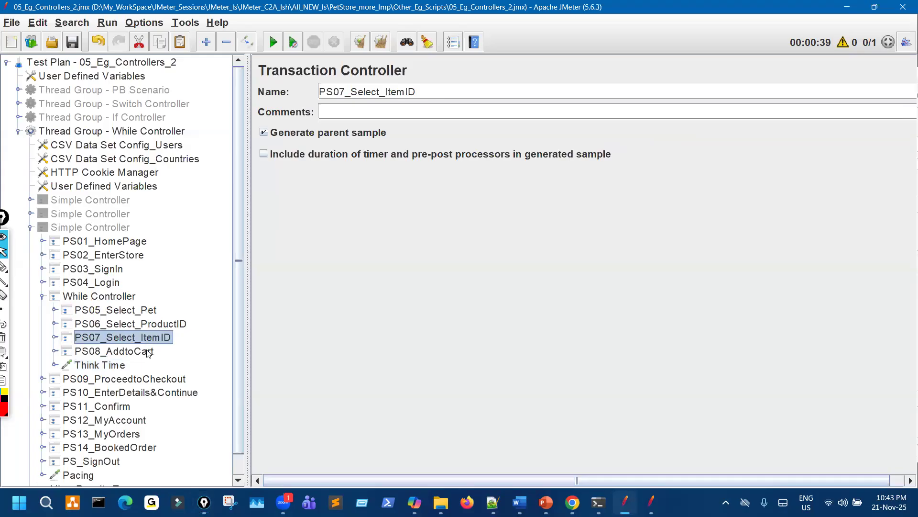
click(146, 353)
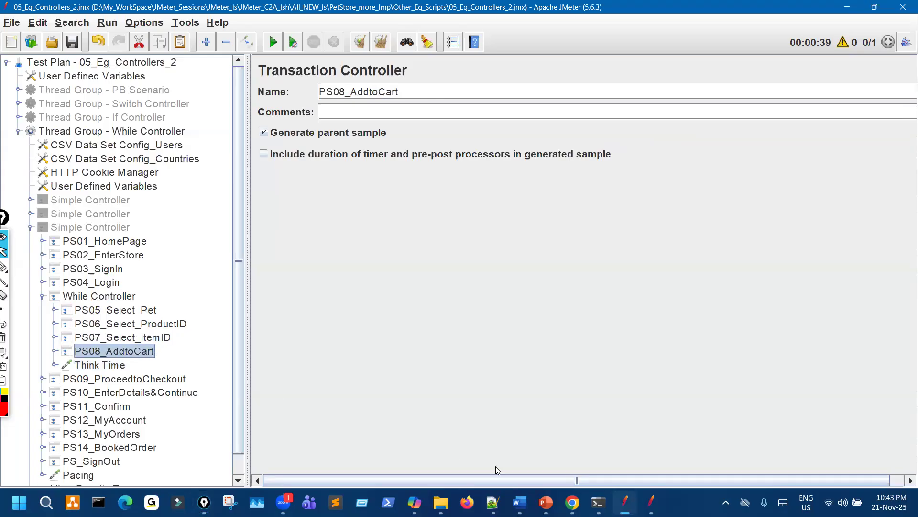
- Switch to JPetStore in Chrome, open the developer tools' network log, and return to the main menu to capture its requests
mouse_move(573, 503)
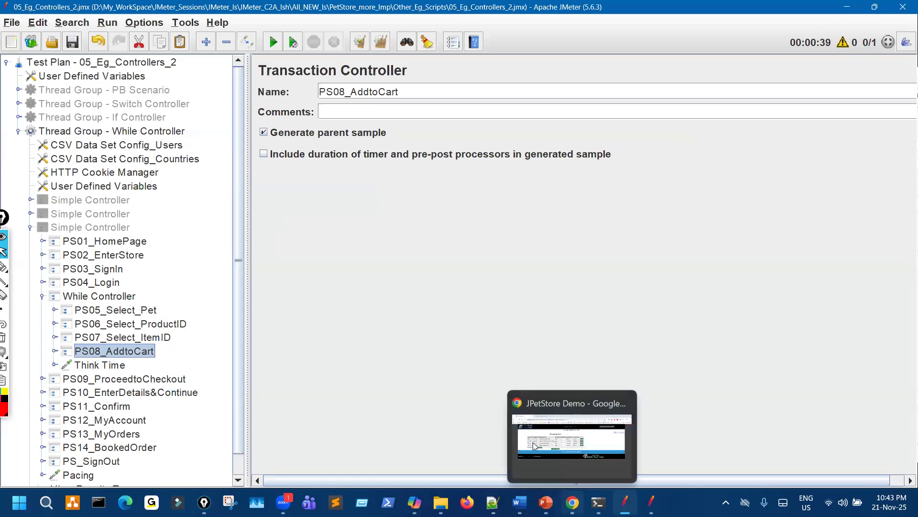
click(536, 446)
right_click(705, 219)
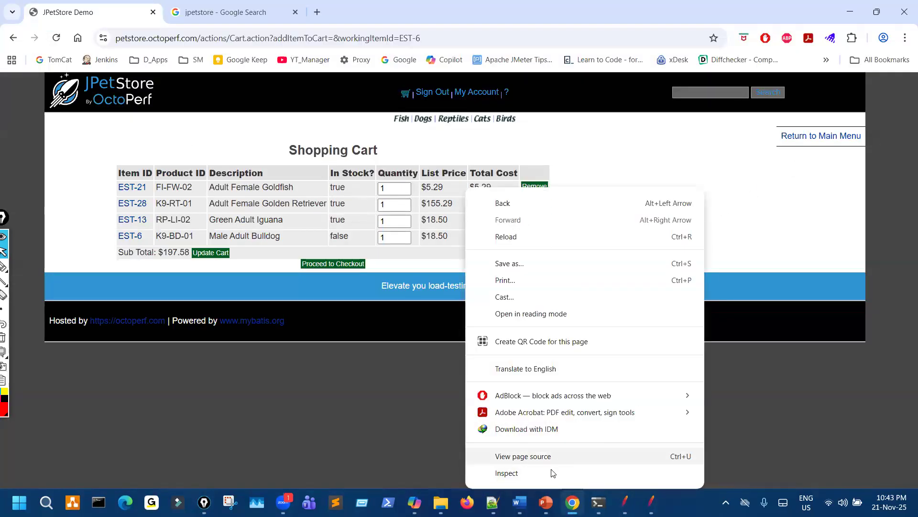
click(507, 473)
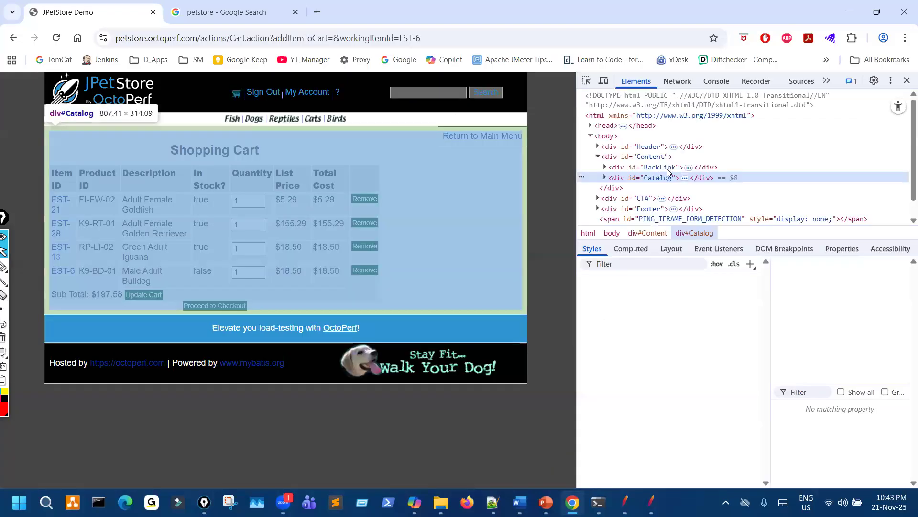
key(ctrl+shift+j)
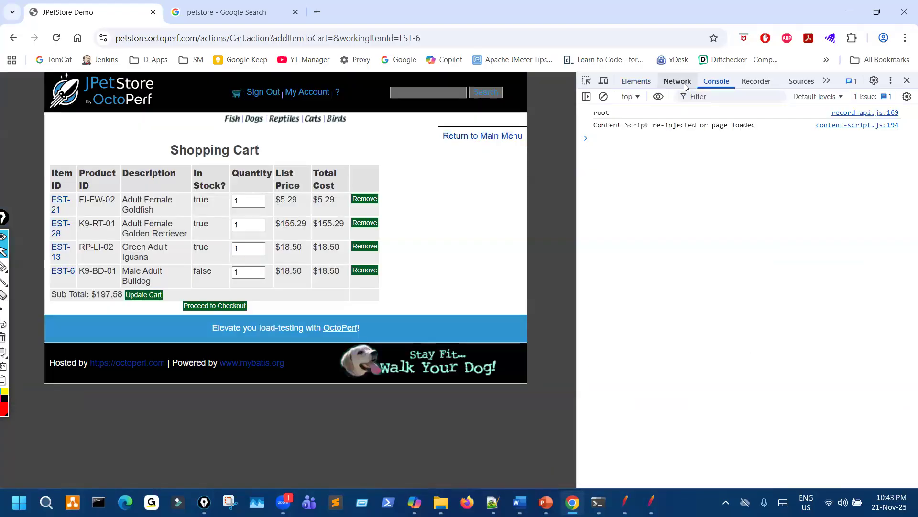
click(682, 82)
click(486, 137)
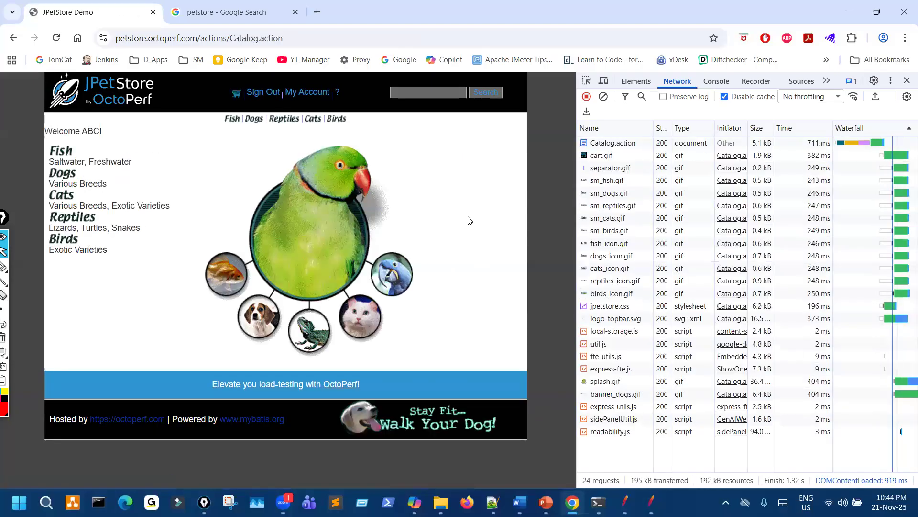
- Bracket the pet categories with a handwritten 5, clear it, underline the Catalog.action request, and clear that mark too
mouse_move(104, 154)
mouse_down()
mouse_move(126, 220)
mouse_move(109, 248)
mouse_up()
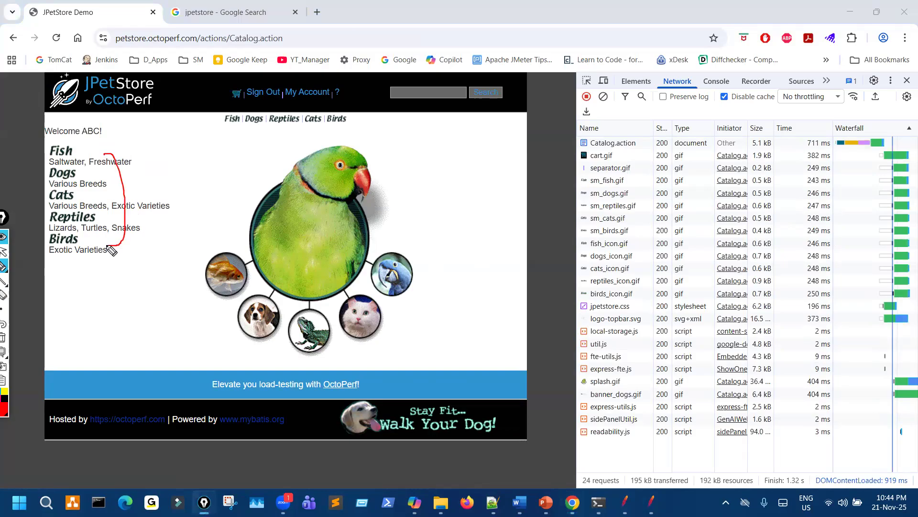
mouse_move(148, 297)
mouse_down()
mouse_move(126, 312)
mouse_move(136, 328)
mouse_up()
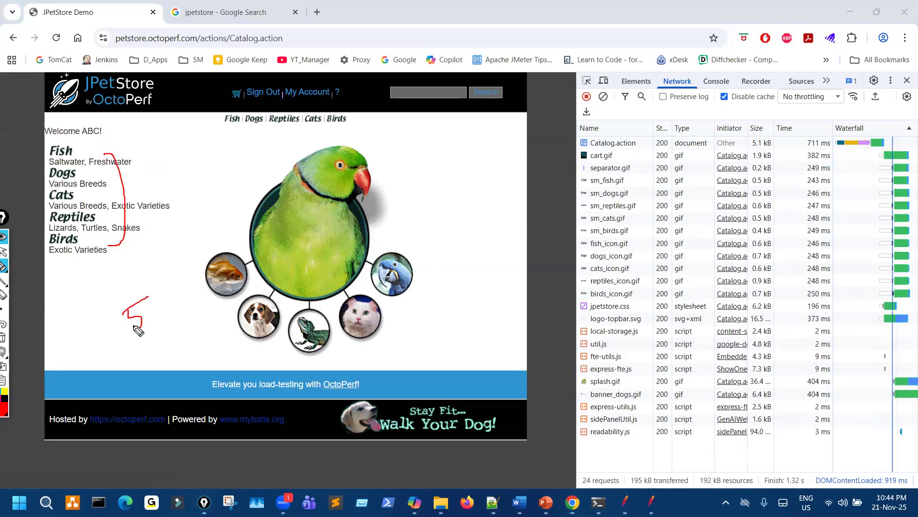
drag(118, 190, 204, 186)
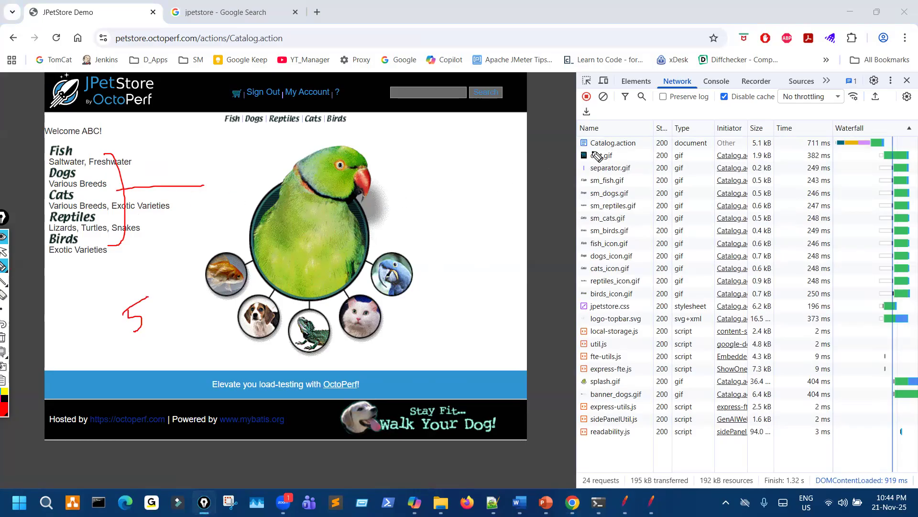
key(ctrl+shift+7)
drag(594, 148, 635, 148)
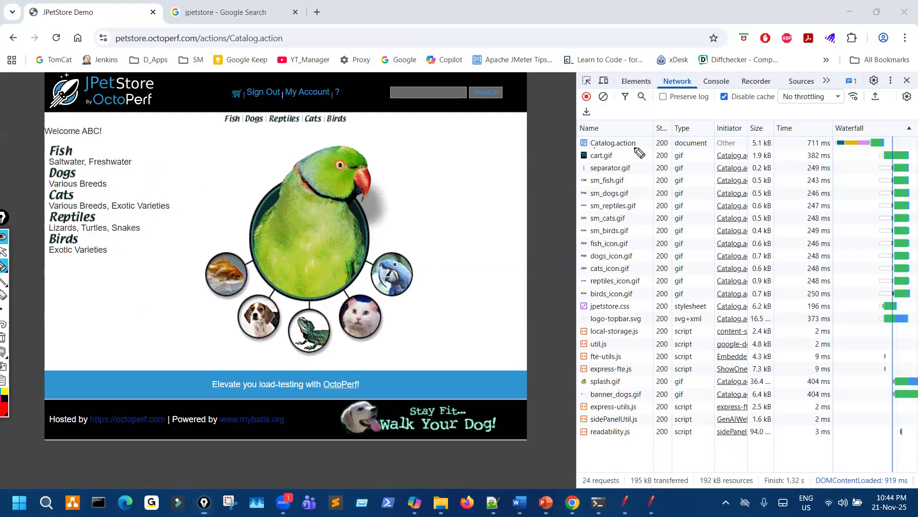
key(ctrl+shift+7)
key(ctrl+shift+2)
- Handwrite a red R beside the parrot picture and open the details of the Catalog.action request
key(ctrl+shift+3)
mouse_move(442, 175)
mouse_down()
mouse_move(447, 162)
mouse_move(463, 165)
mouse_up()
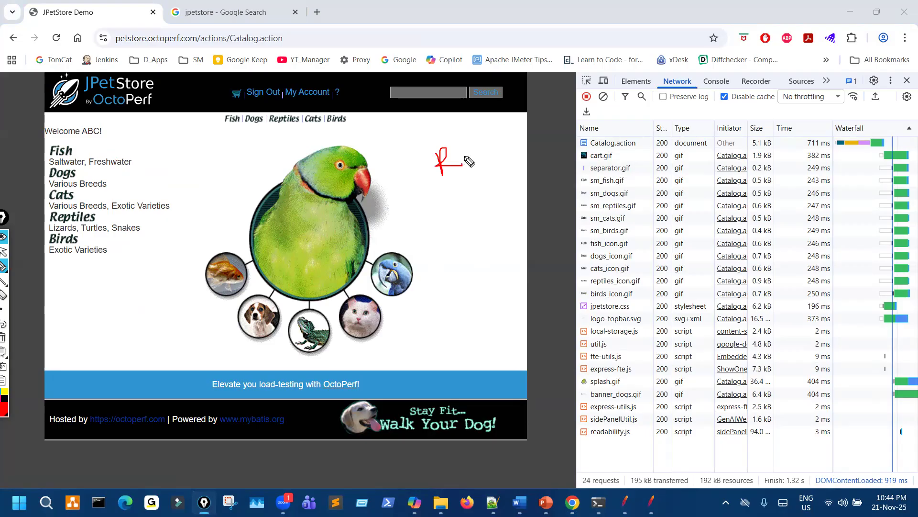
key(ctrl+shift+2)
click(622, 143)
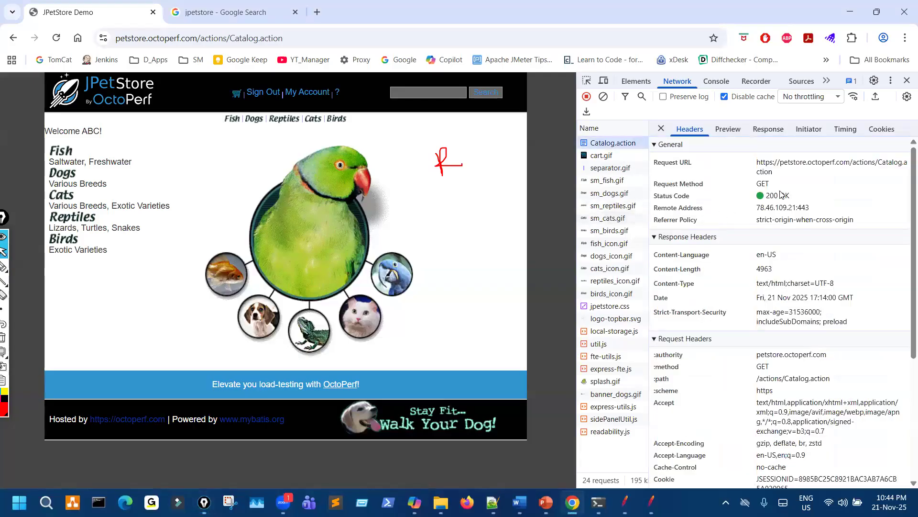
- Circle part of the Request URL in the request details and the page address in red, and clear all drawn marks
key(ctrl+shift+1)
drag(790, 180, 789, 158)
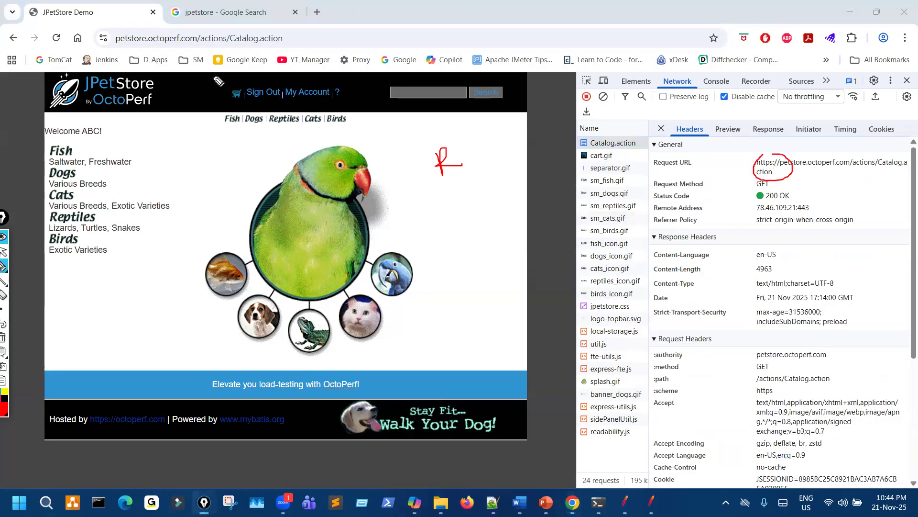
mouse_move(123, 46)
mouse_down()
mouse_move(167, 45)
mouse_move(187, 29)
mouse_move(113, 36)
mouse_move(119, 48)
mouse_up()
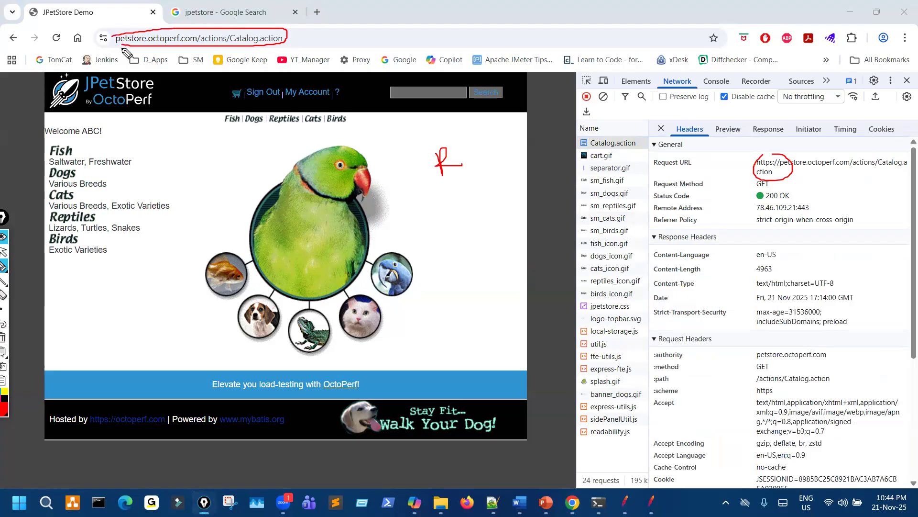
key(ctrl+shift+7)
key(ctrl+shift+2)
- Switch to JMeter and copy PS02_EnterStore into the While Controller, placing it between PS08_AddtoCart and Think Time
click(625, 503)
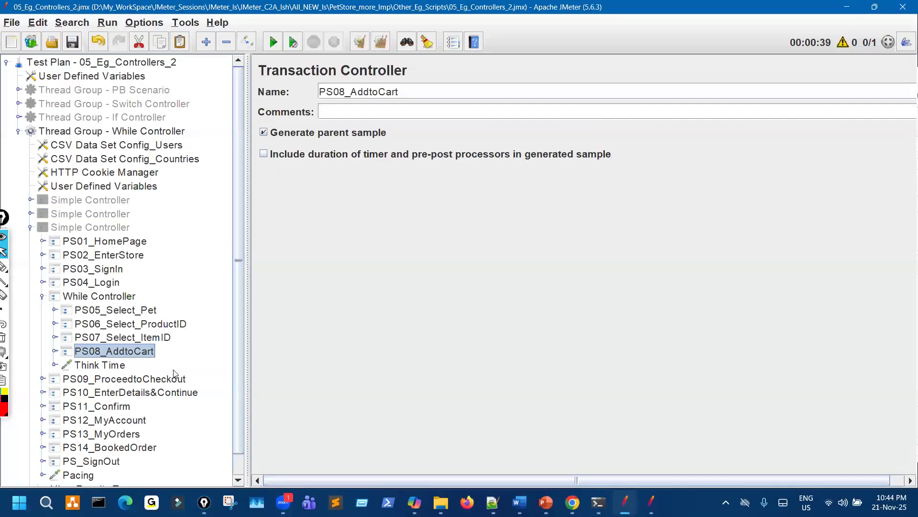
click(126, 257)
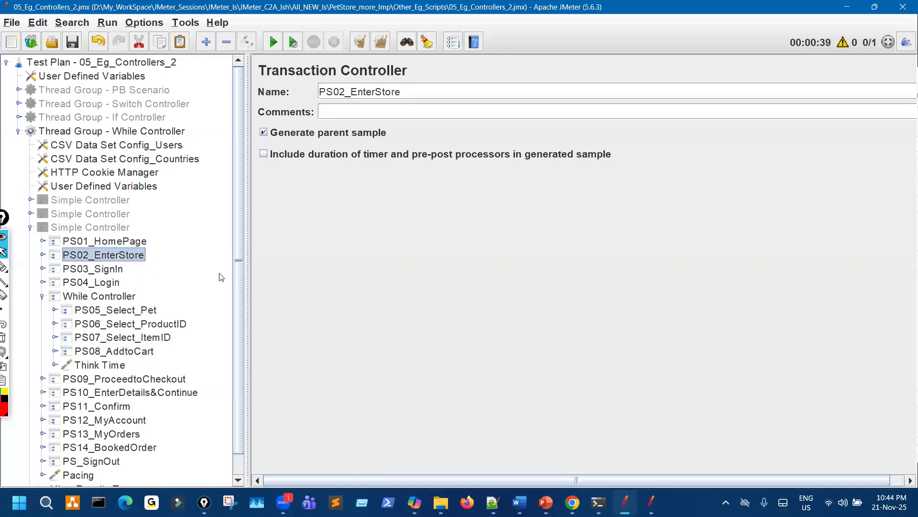
click(116, 298)
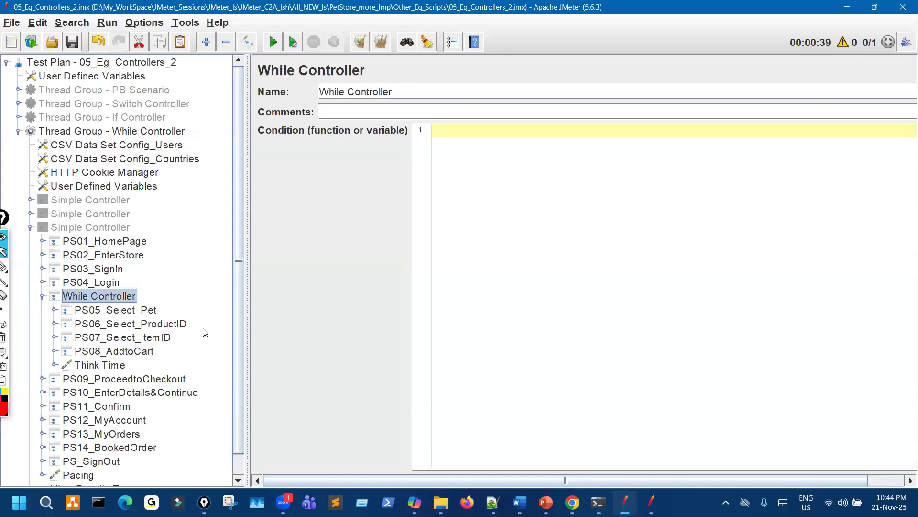
key(ctrl+v)
drag(129, 381, 136, 360)
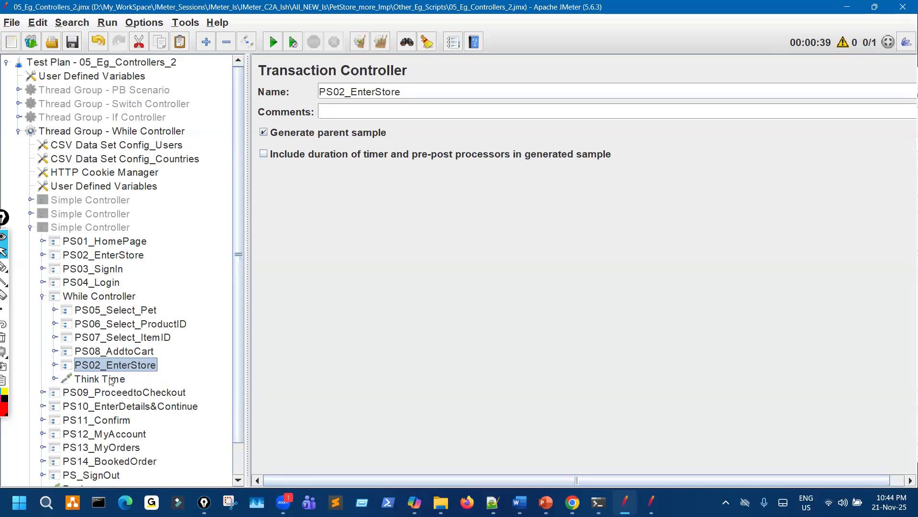
- Expand the copied PS02_EnterStore and check the path of its Catalog.action request
click(55, 365)
click(185, 377)
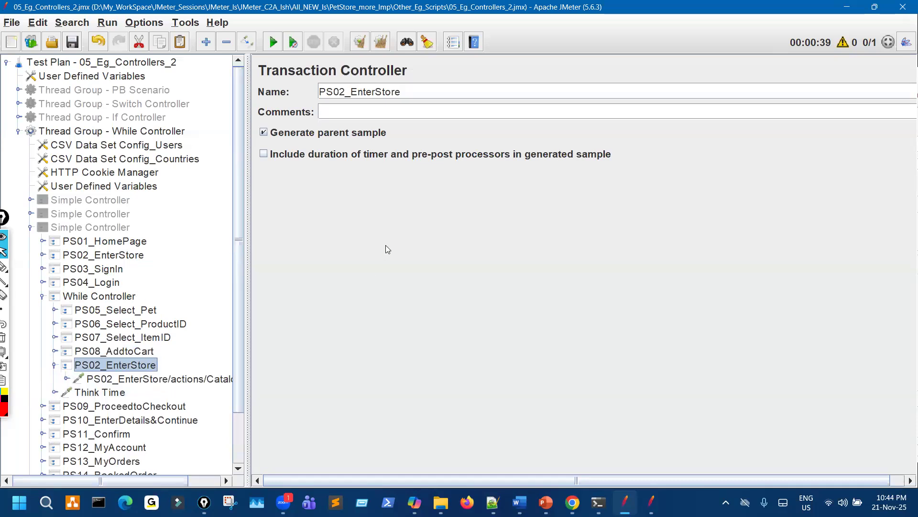
drag(503, 216, 405, 214)
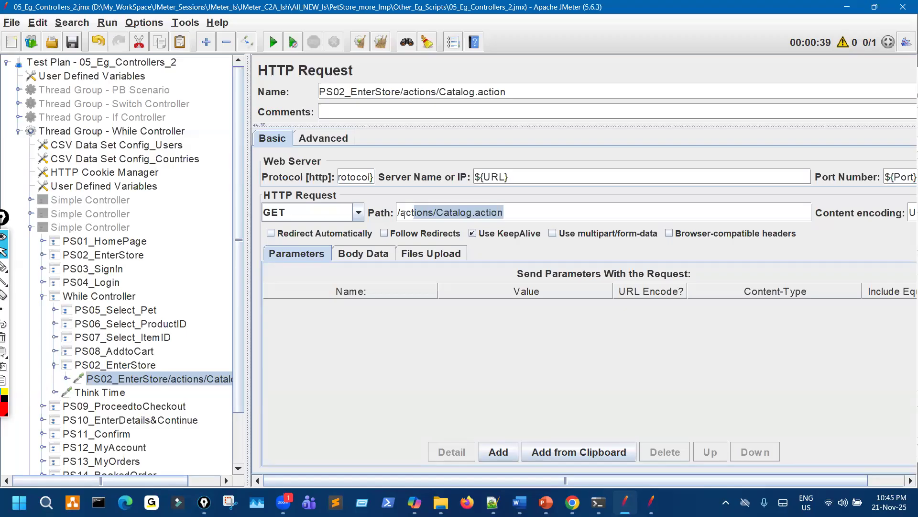
- Switch to JPetStore in Chrome and add the Adult Female Chihuahua, EST-27, from the Dogs category to the cart
click(573, 502)
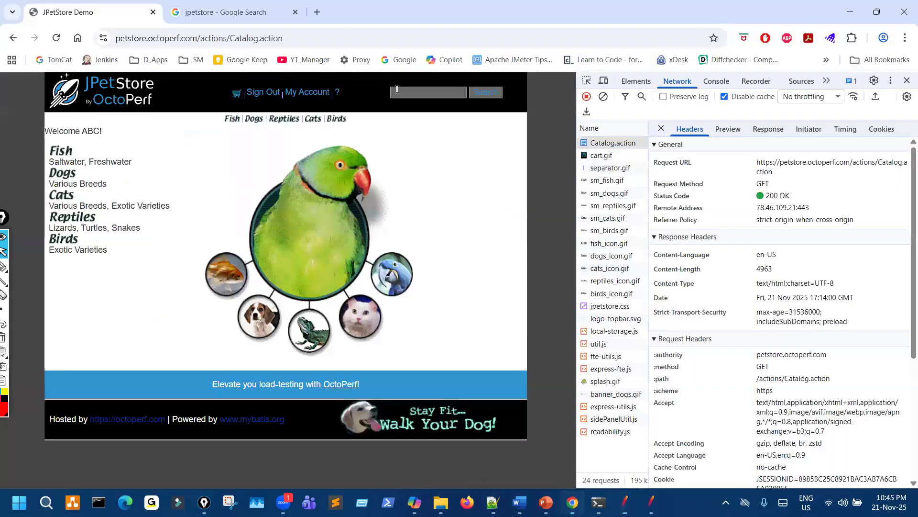
click(55, 172)
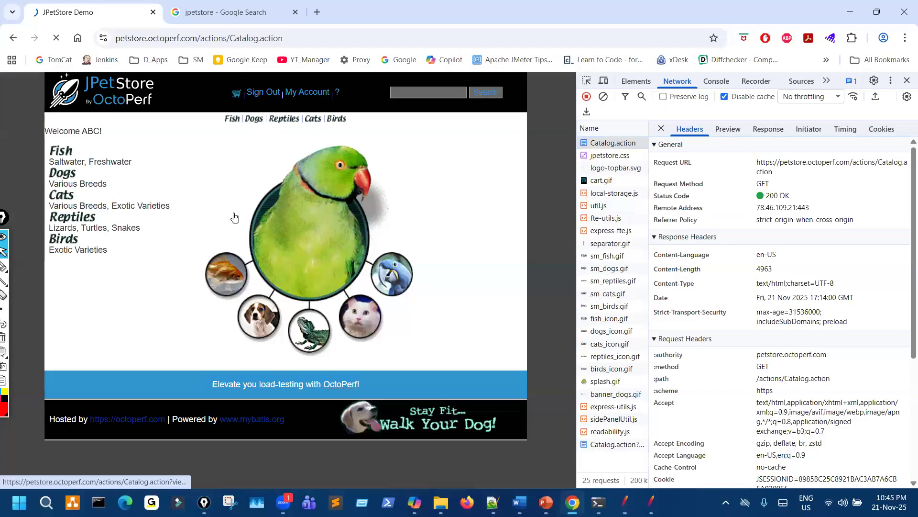
click(246, 254)
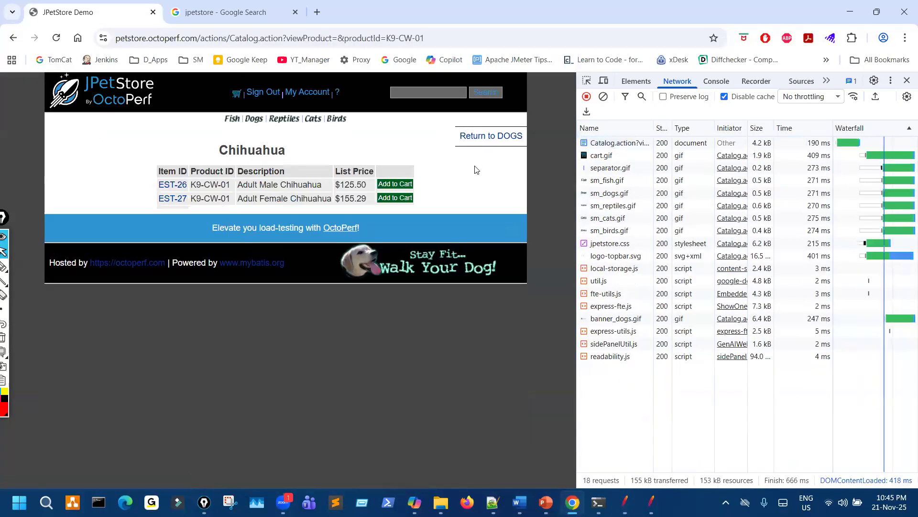
click(172, 198)
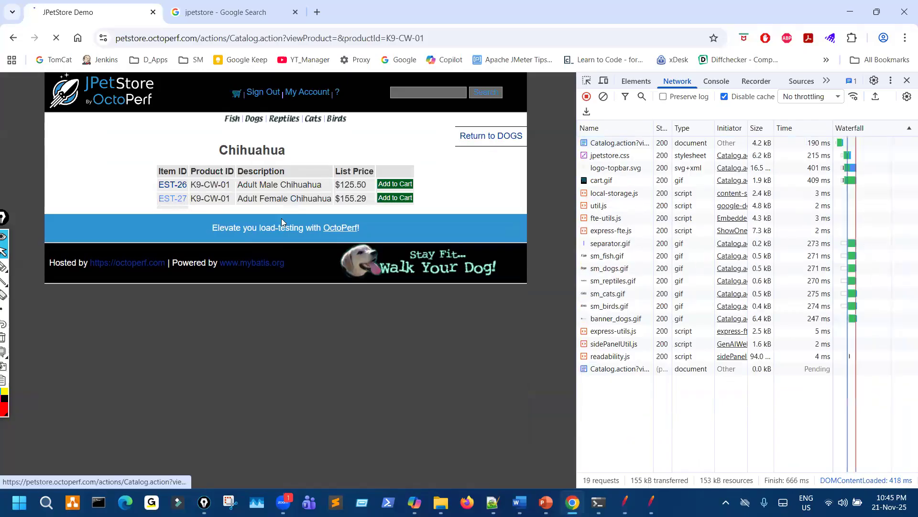
click(185, 288)
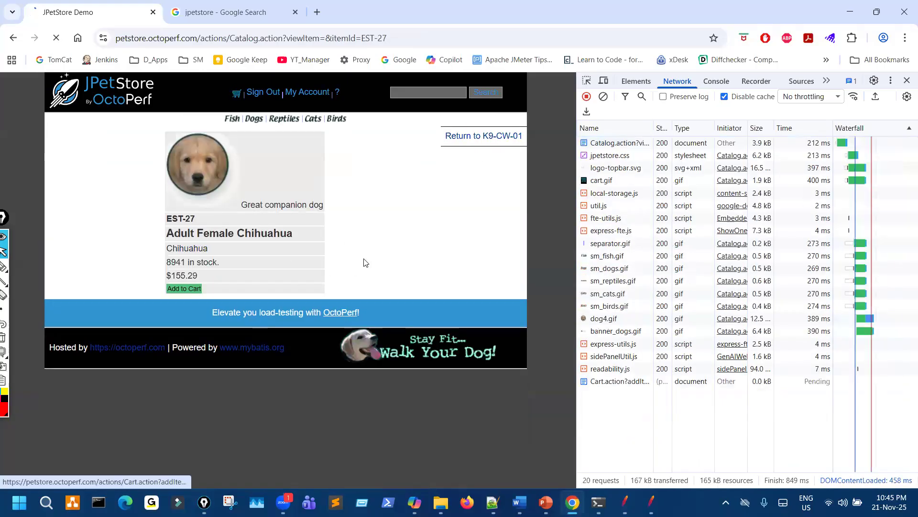
- Circle the Return to Main Menu link with an arrow, clear the network log, and return to the main menu
drag(491, 139, 484, 129)
drag(433, 209, 465, 185)
key(ctrl+shift+1)
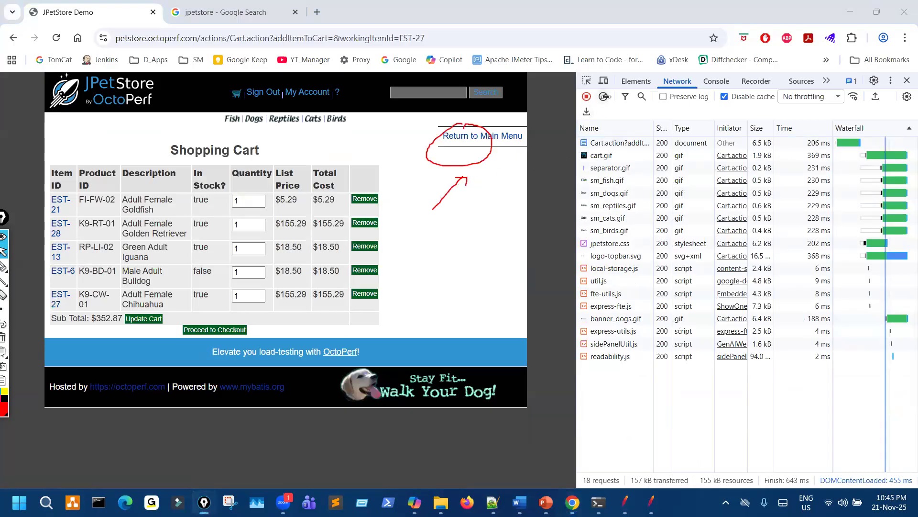
click(604, 96)
click(470, 138)
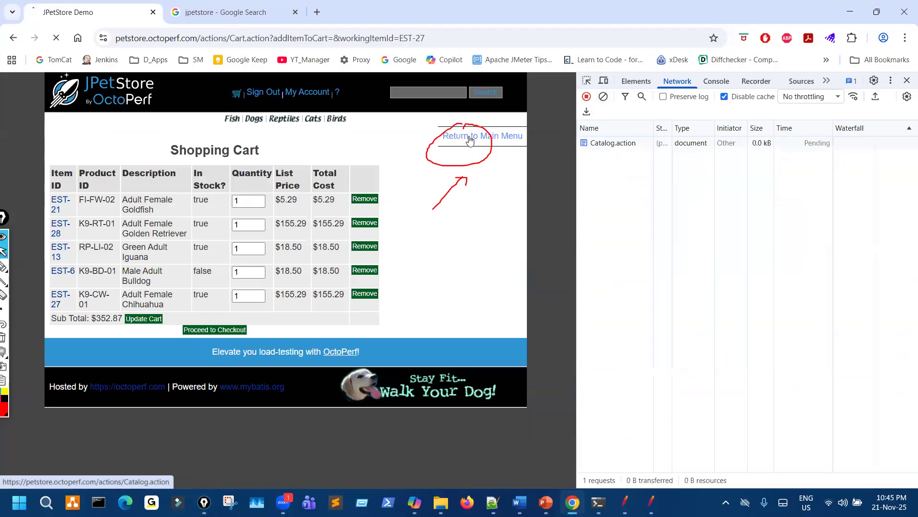
- Underline the Catalog.action request and the page address, clear the marks, and open the Catalog.action request details
key(ctrl+shift+3)
drag(600, 148, 702, 149)
drag(176, 48, 276, 44)
key(ctrl+shift+7)
key(ctrl+shift+2)
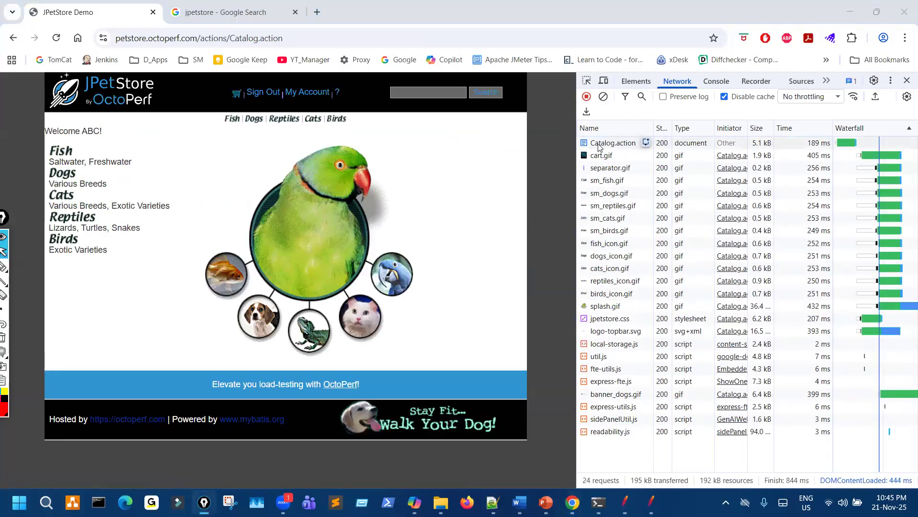
click(599, 144)
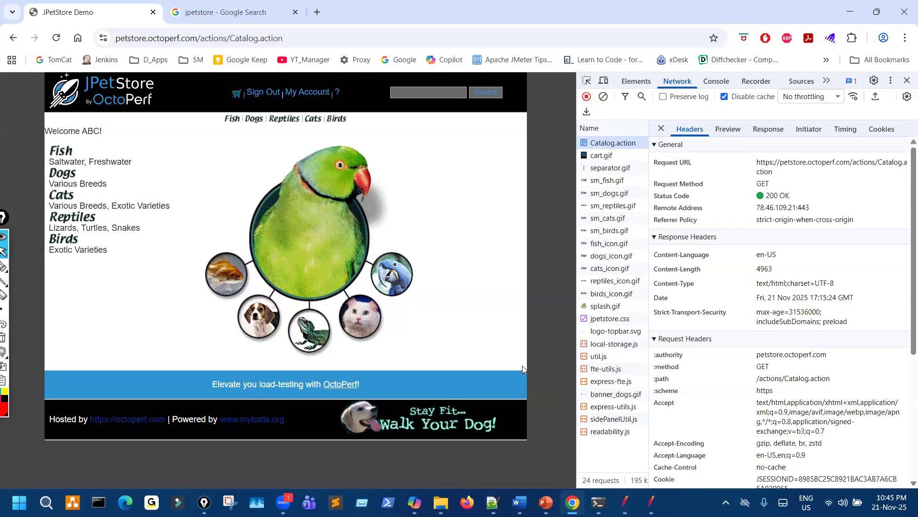
- Check the copied PS02_EnterStore request in JMeter, and add item EST-27 to the JPetStore cart once more in Chrome
click(625, 503)
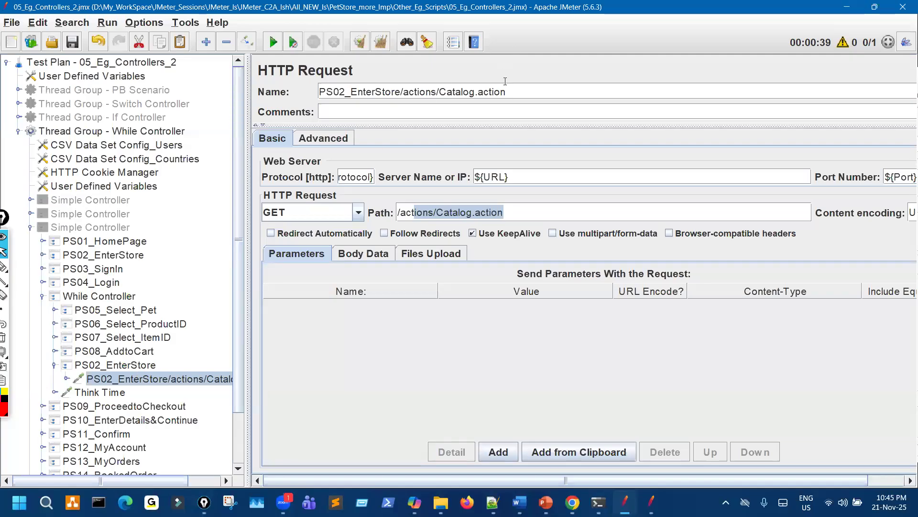
key(alt+Tab)
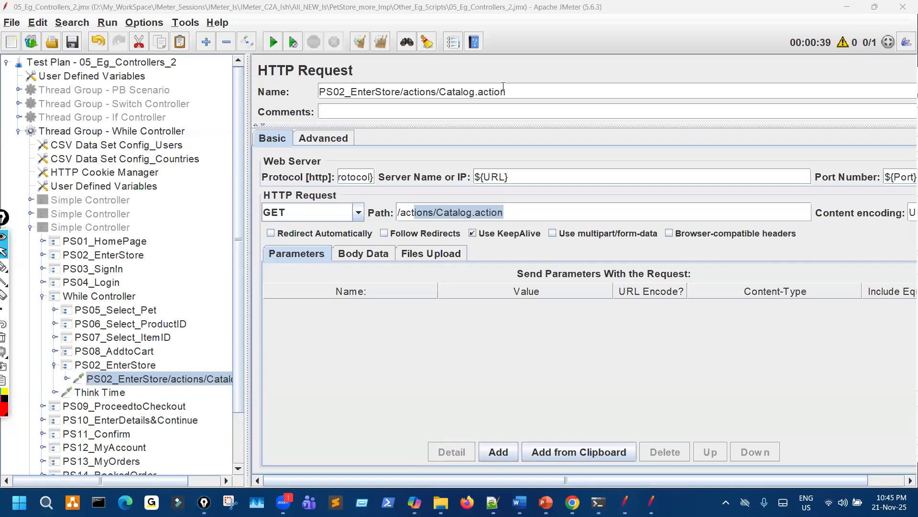
click(572, 501)
click(67, 173)
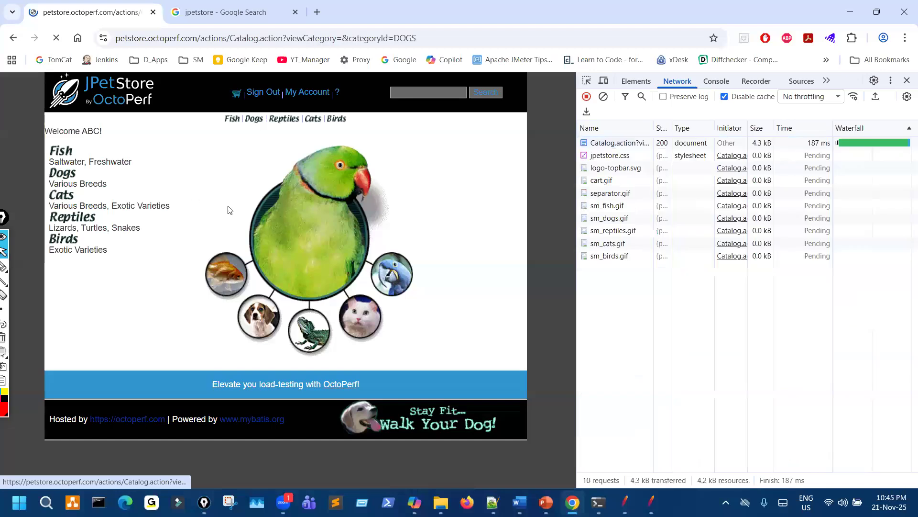
click(248, 253)
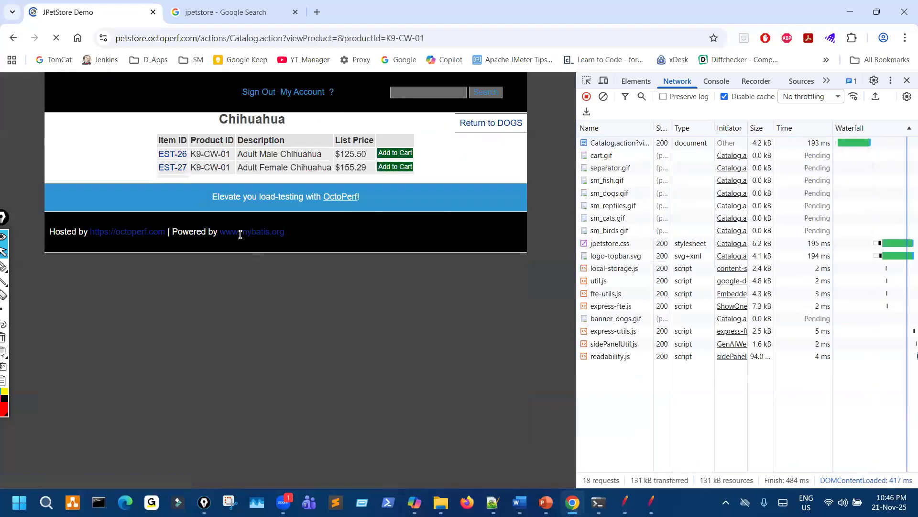
click(175, 199)
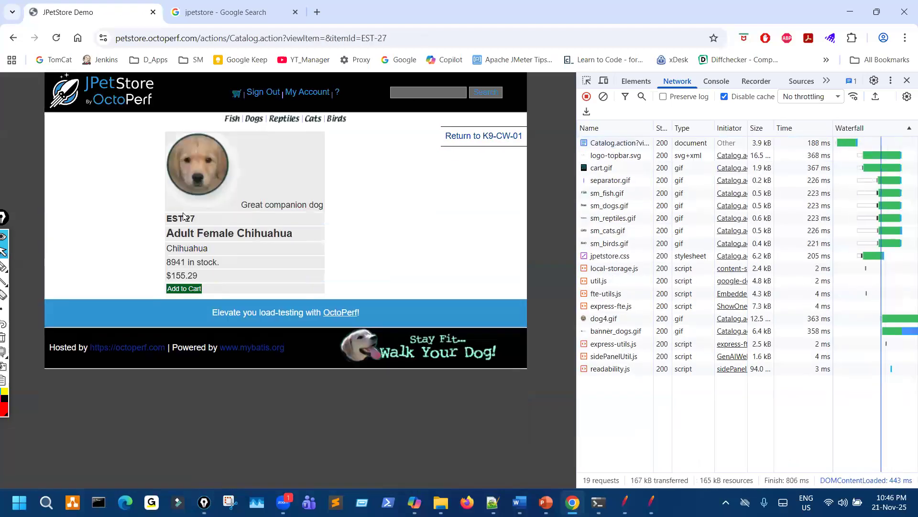
click(192, 289)
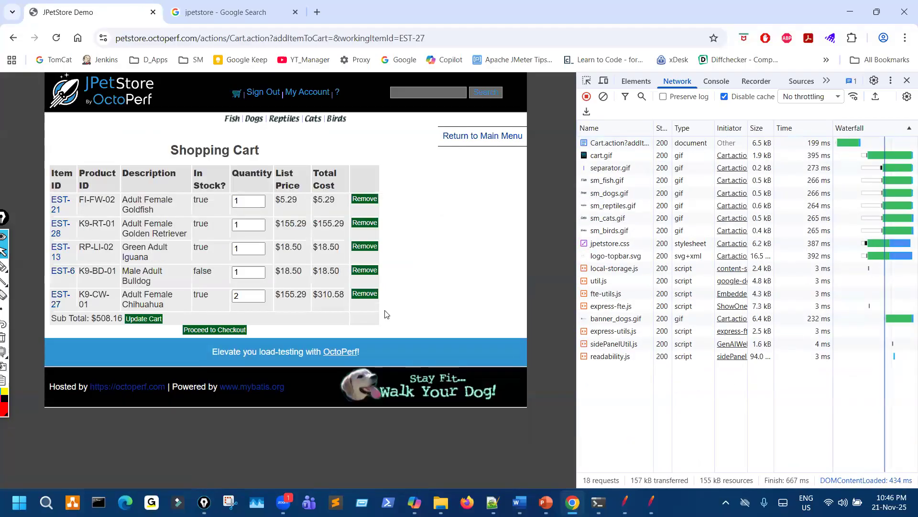
- Mark the category links, cart table, Return to Main Menu link and Cart.action request in red, and clear the marks
key(ctrl+shift+3)
drag(313, 107, 235, 128)
drag(351, 148, 384, 294)
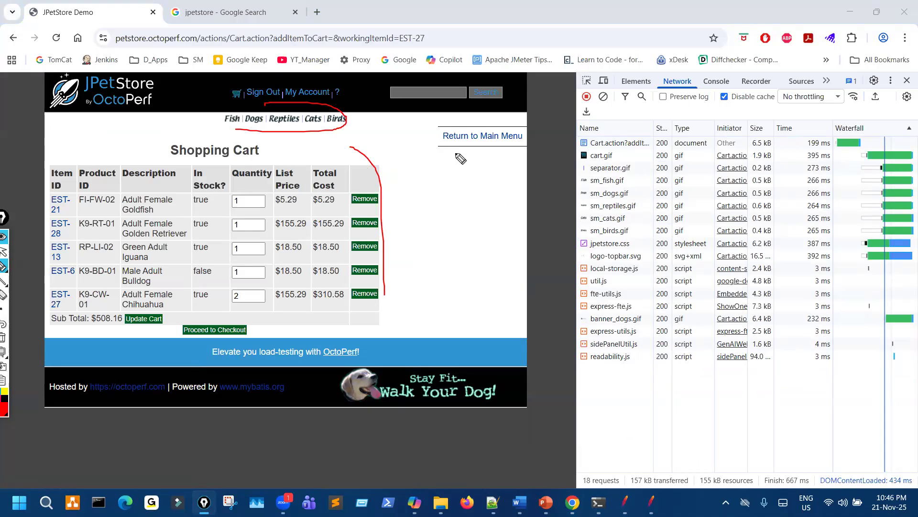
drag(455, 154, 456, 147)
mouse_move(456, 125)
mouse_down()
mouse_move(474, 162)
mouse_move(471, 127)
mouse_up()
mouse_move(609, 130)
mouse_down()
mouse_move(575, 142)
mouse_move(609, 134)
mouse_up()
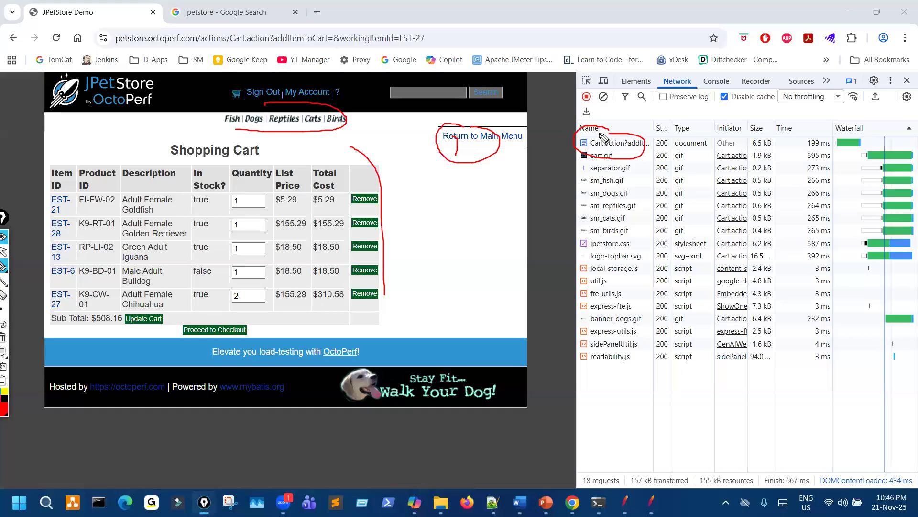
key(ctrl+shift+7)
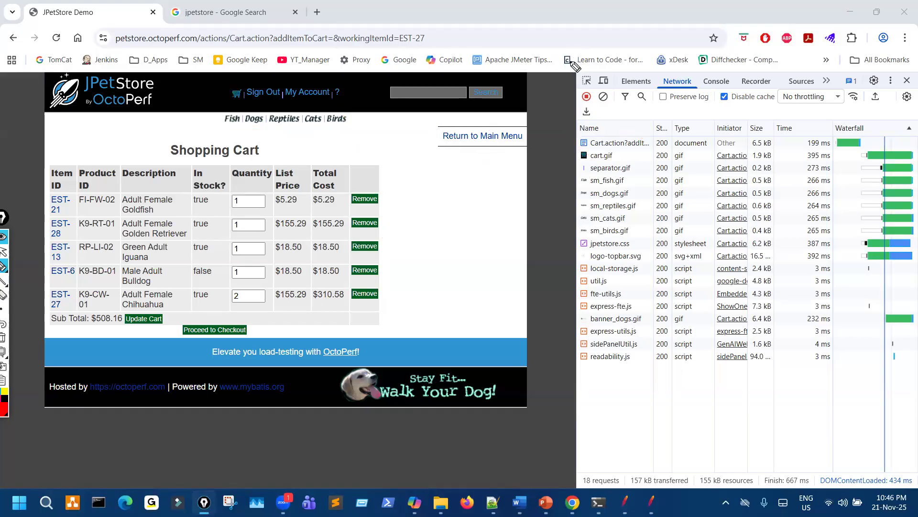
key(ctrl+shift+2)
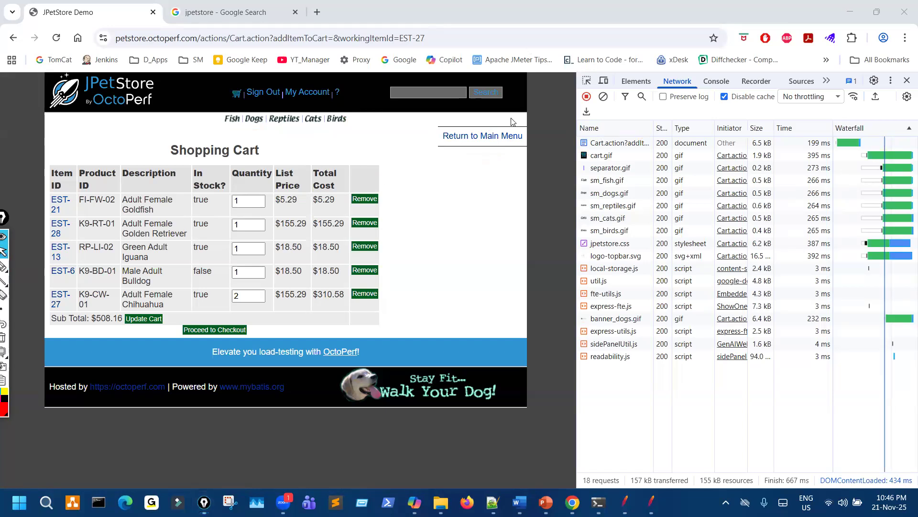
key(ctrl+shift+1)
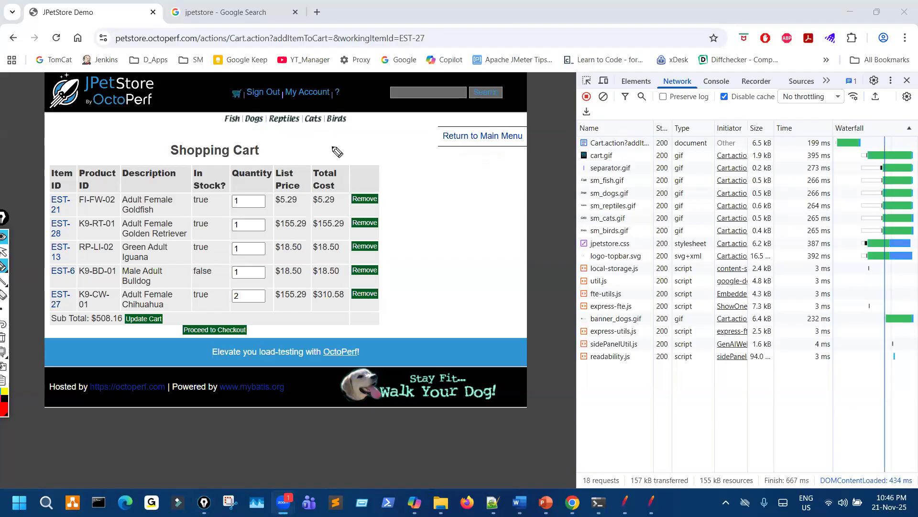
key(ctrl+shift+2)
- Switch to JMeter, expand PS05_Select_Pet and PS04_Login, and open the c_Pet Regular Expression Extractor under PS04_Login2
click(624, 502)
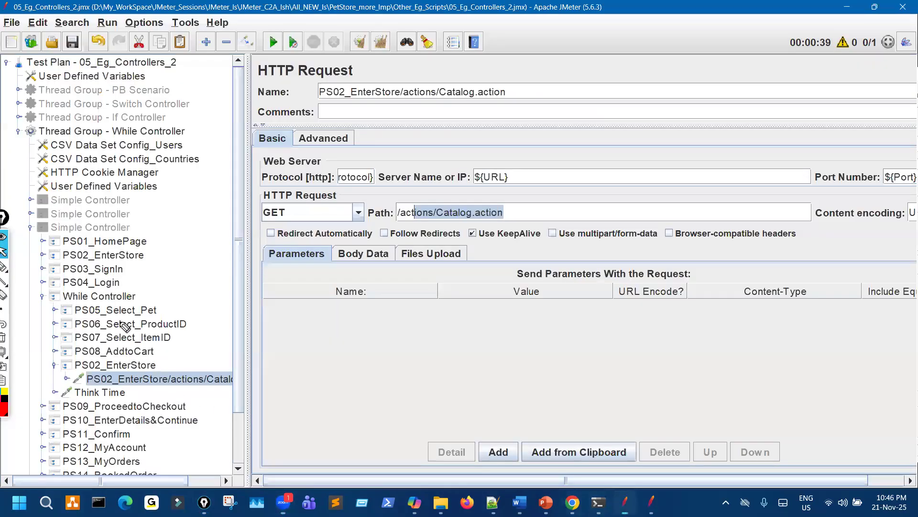
drag(121, 308, 121, 314)
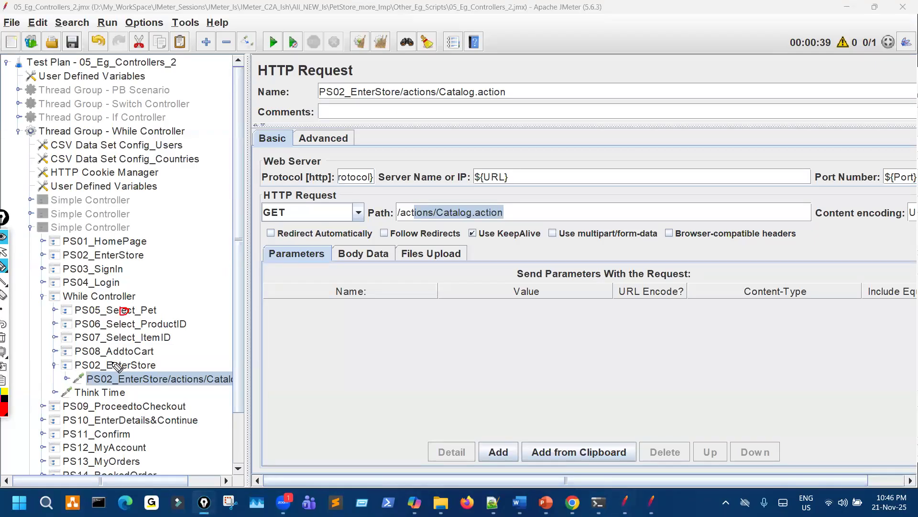
key(ctrl+shift+2)
click(55, 311)
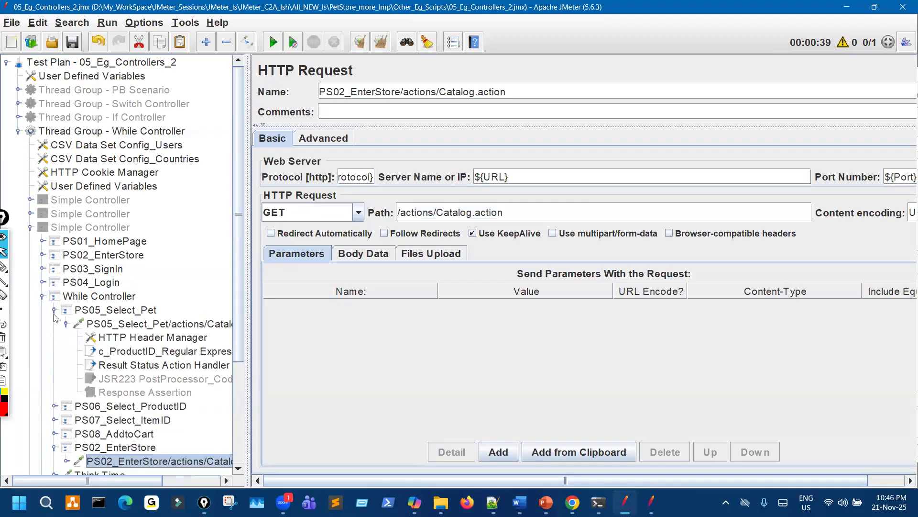
click(42, 282)
click(55, 310)
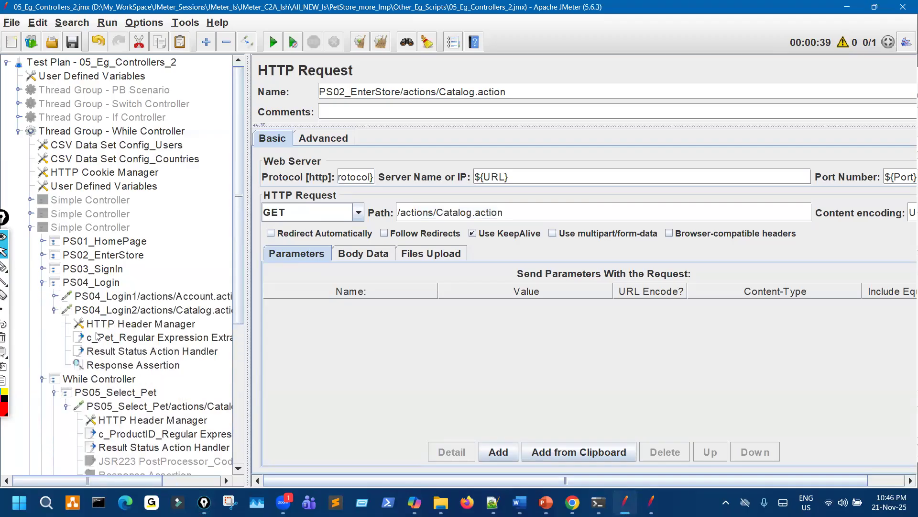
click(139, 337)
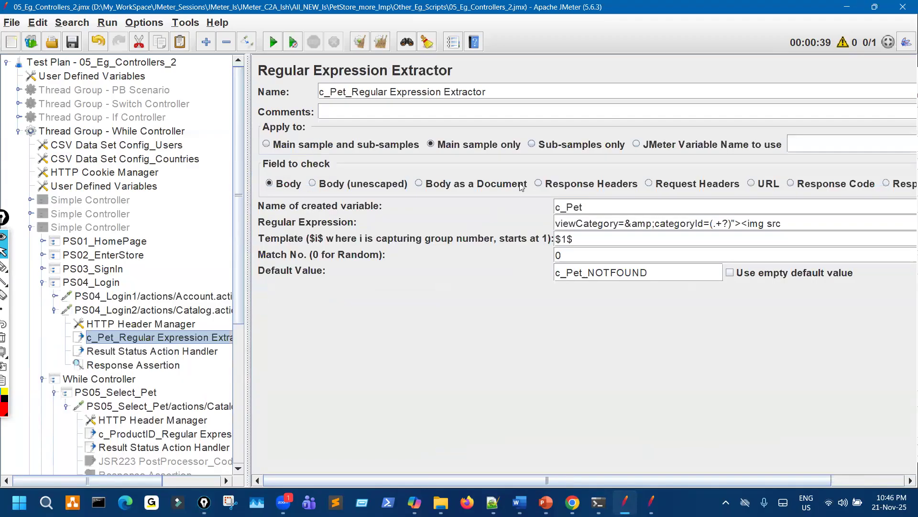
- Collapse PS04_Login, expand PS08_AddtoCart, and open its Cart.action request to check its parameters
click(42, 282)
scroll(79, 378, down, 3)
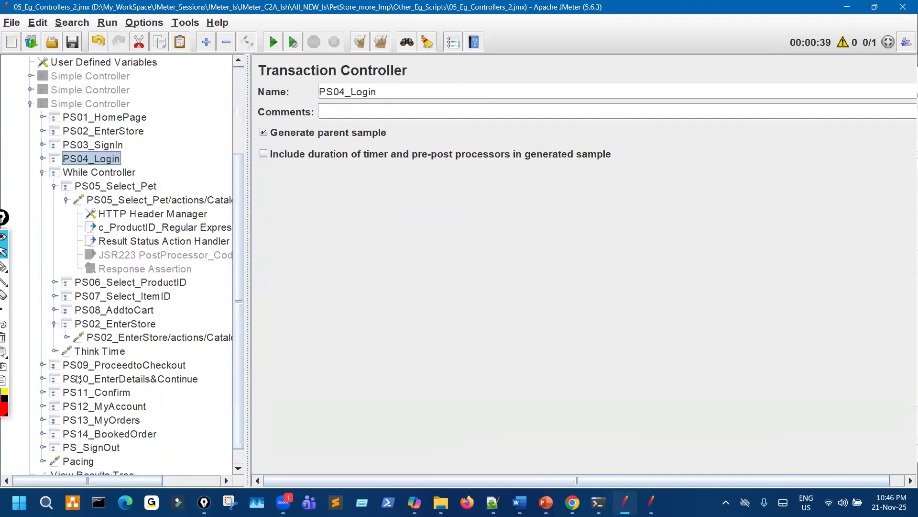
scroll(88, 367, down, 1)
click(55, 290)
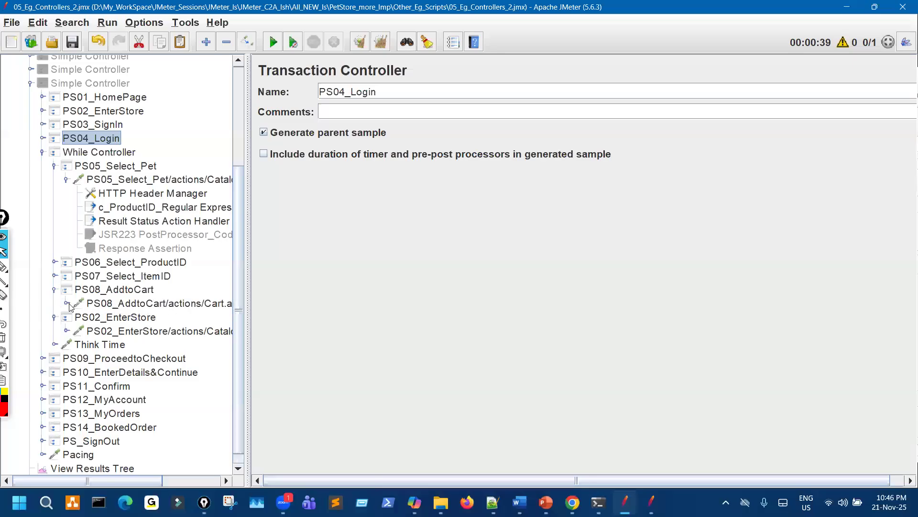
click(67, 303)
click(158, 305)
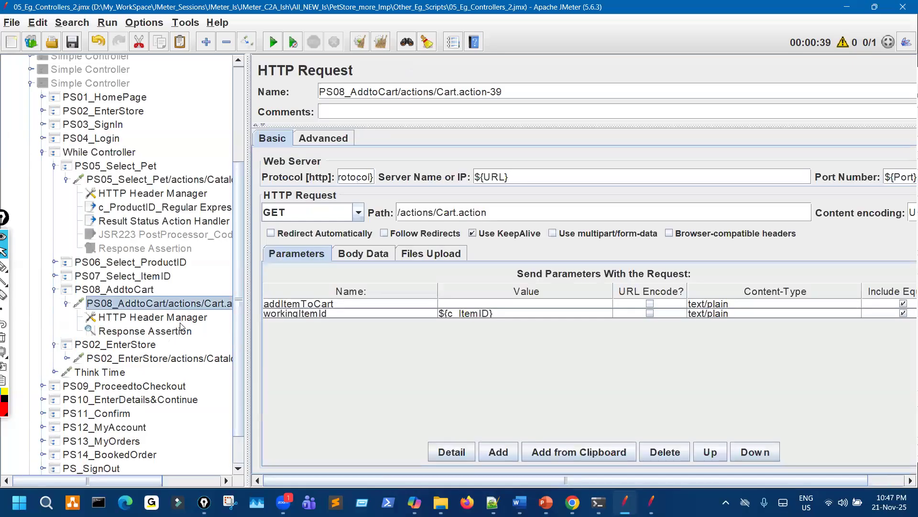
drag(165, 320, 176, 311)
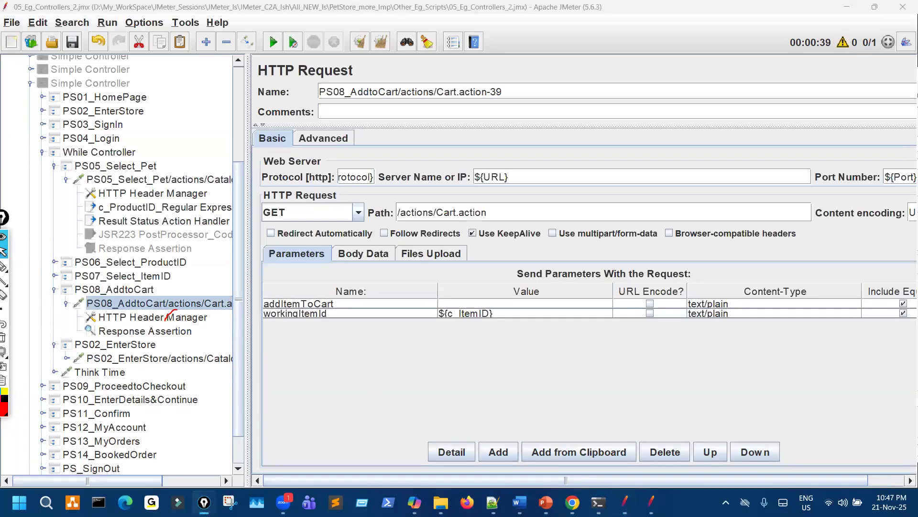
- Switch to Chrome, mark the cart table and the category links in red, clear the marks, and return to JMeter
key(alt+Tab)
drag(185, 251, 206, 281)
drag(271, 130, 305, 122)
key(ctrl+shift+7)
key(ctrl+shift+2)
click(624, 501)
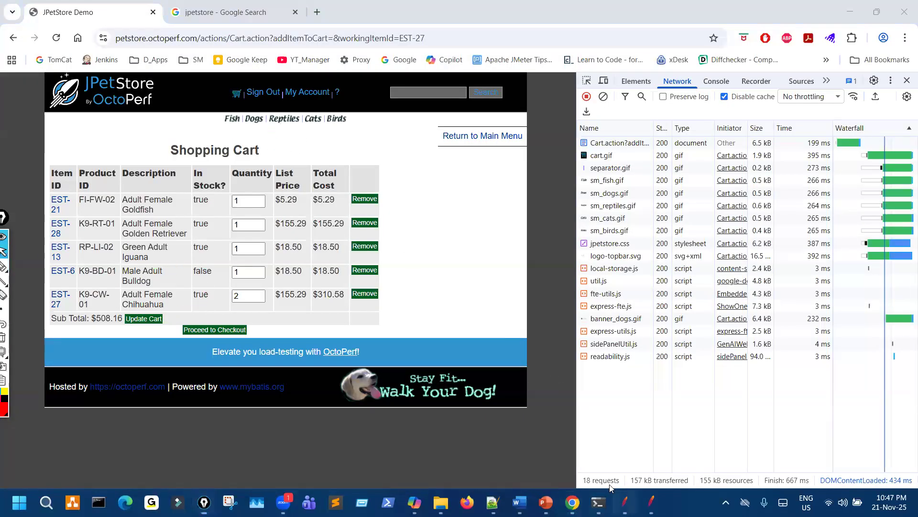
- Mark the path from PS08_AddtoCart to PS05_Select_Pet, circle ${c_Pet} in the PS05_Select_Pet request, underline the copied PS02_EnterStore request, and clear the marks
key(ctrl+shift+3)
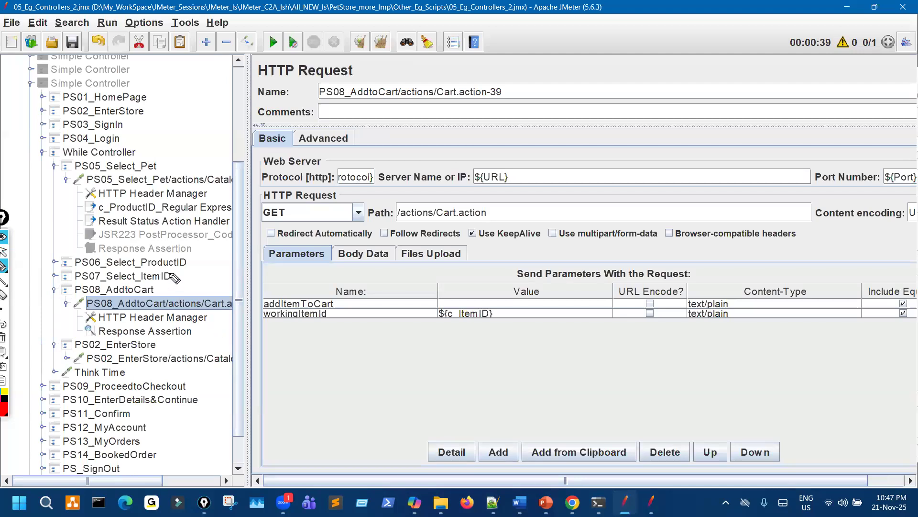
mouse_move(111, 321)
mouse_down()
mouse_move(48, 254)
mouse_move(122, 167)
mouse_up()
click(194, 186)
key(ctrl+shift+3)
mouse_move(460, 293)
mouse_down()
mouse_move(459, 334)
mouse_move(457, 303)
mouse_up()
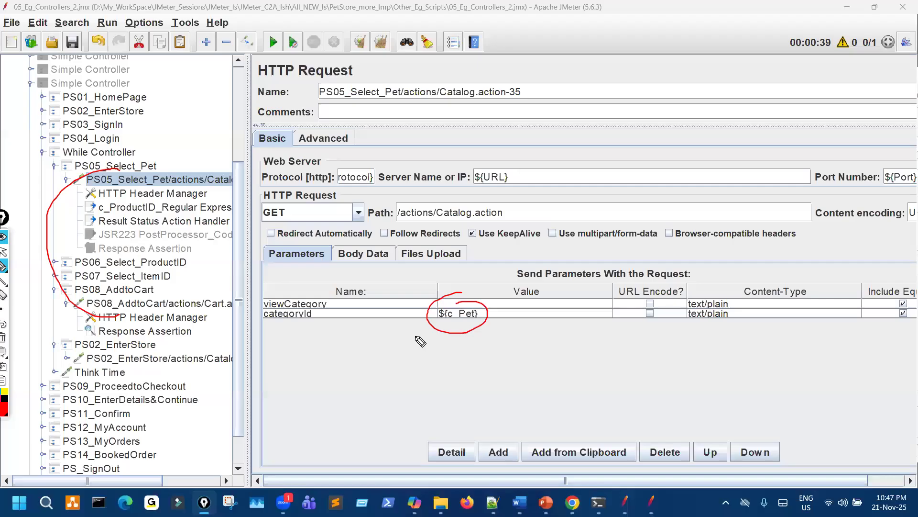
drag(143, 367, 207, 368)
key(ctrl+shift+7)
key(ctrl+shift+2)
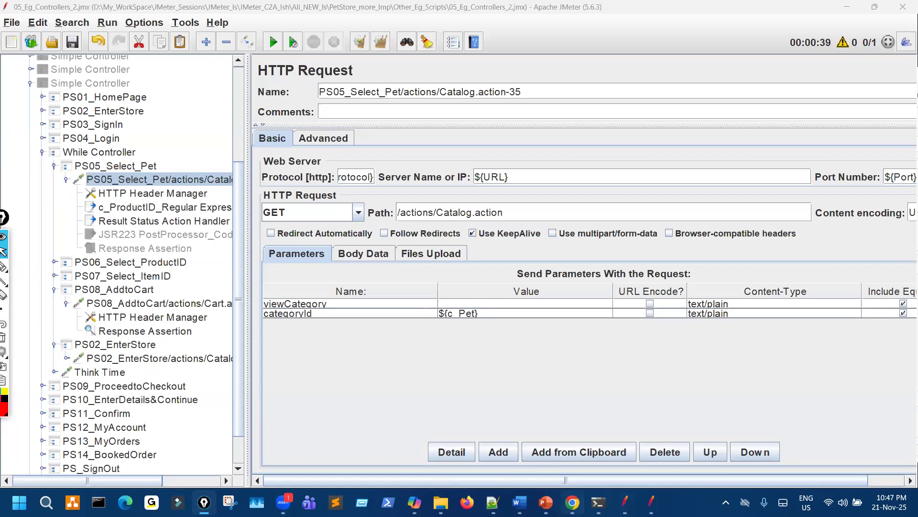
- Return to the JPetStore main menu in Chrome, clear the network log, and switch back to JMeter
key(alt+Tab)
click(466, 137)
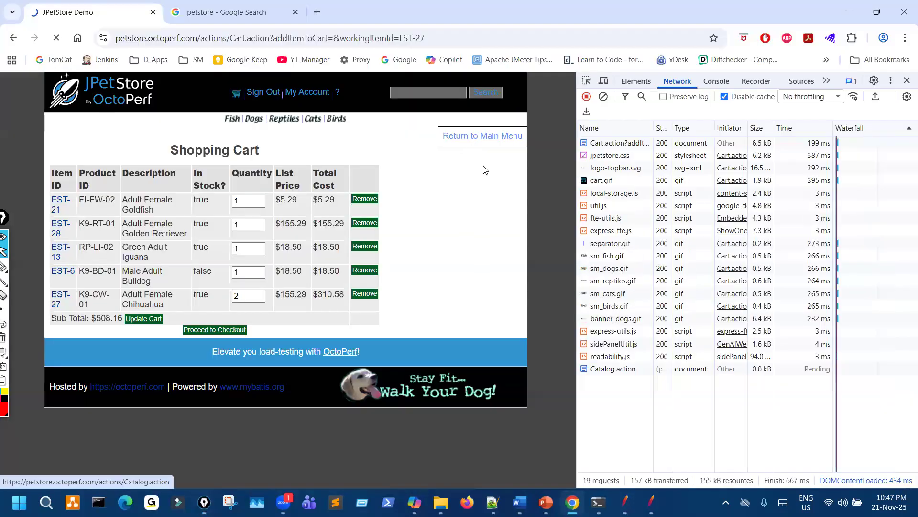
click(604, 98)
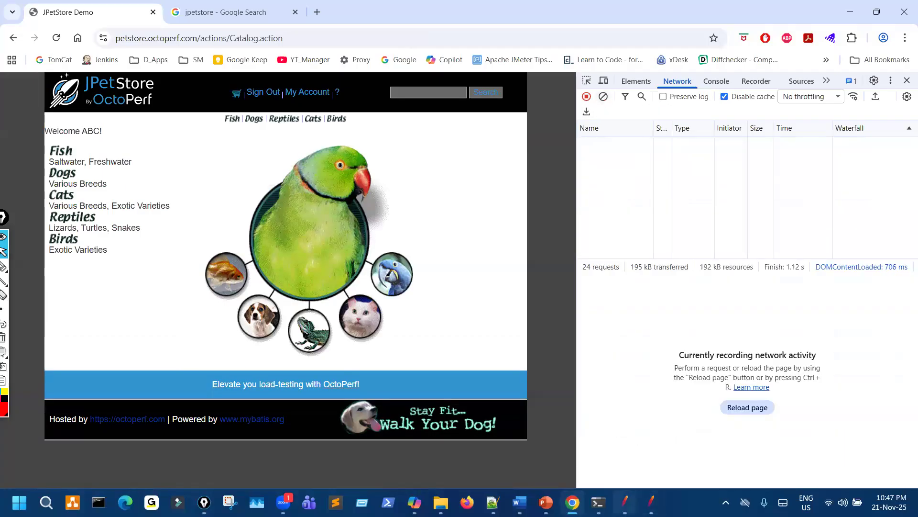
key(alt+Tab)
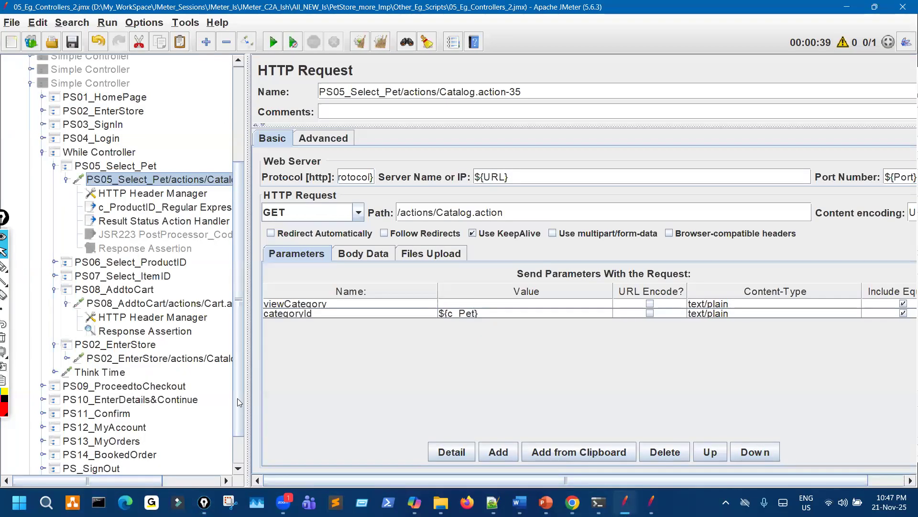
- Collapse PS08_AddtoCart, rename the copied PS02_EnterStore transaction controller to PS15_ReturnToMainMenu, and copy the new name
click(53, 290)
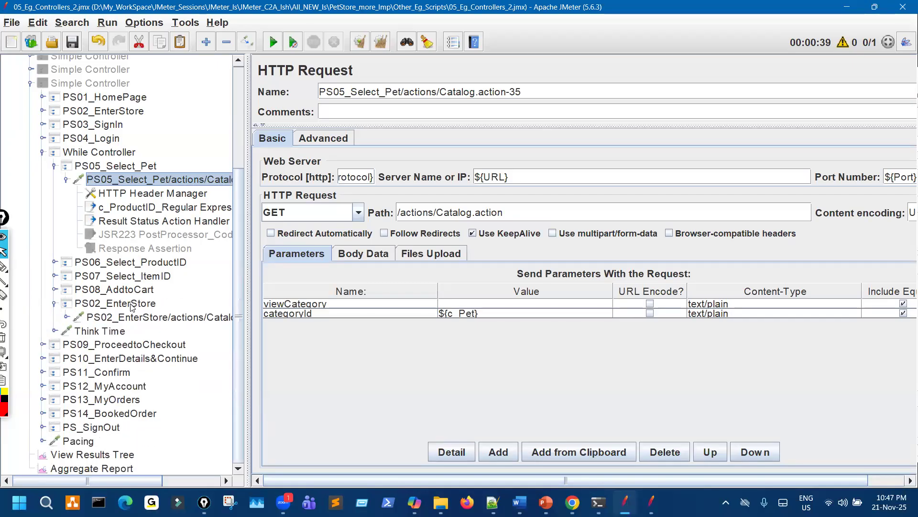
click(133, 307)
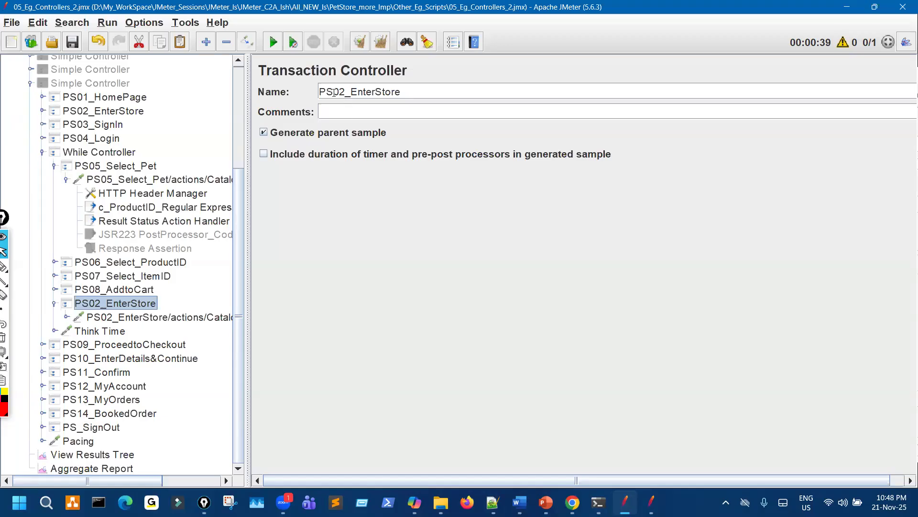
drag(333, 92, 413, 92)
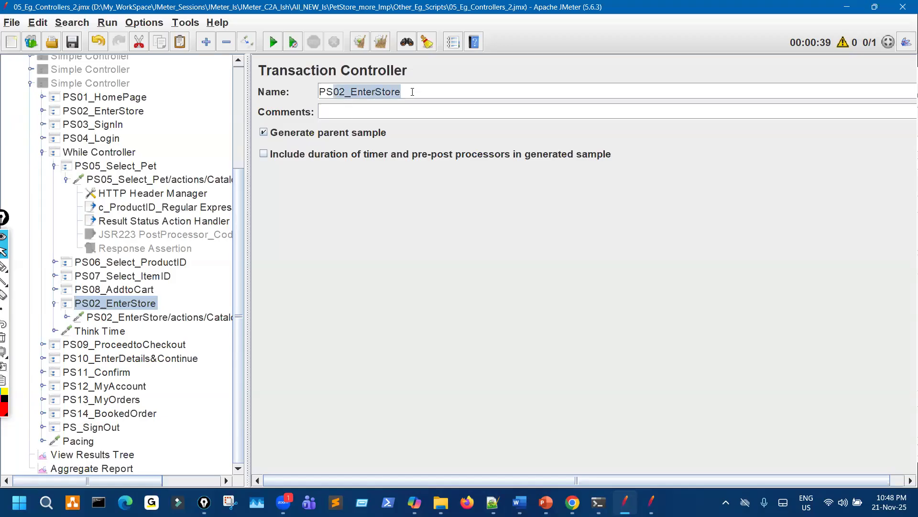
text(15_Retrun)
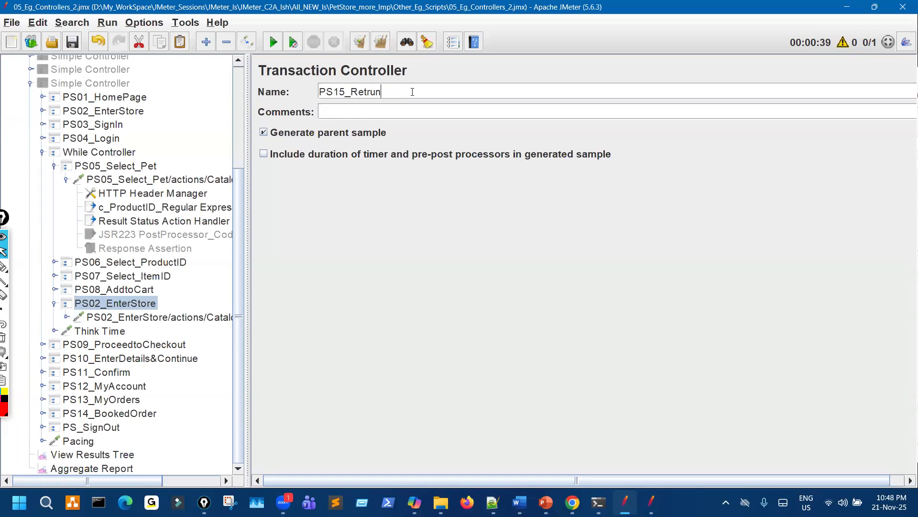
key(BackSpace)
key(BackSpace)
text(urnToMainMenu)
double_click(409, 95)
key(ctrl+c)
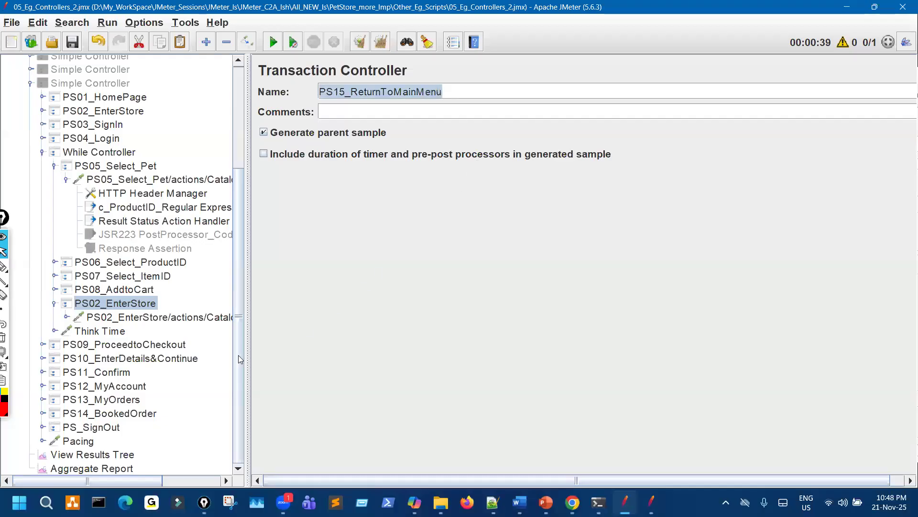
- Rename the HTTP request under PS15_ReturnToMainMenu to PS15_ReturnToMainMenu/actions/Catalog.action
click(158, 320)
drag(504, 212, 398, 212)
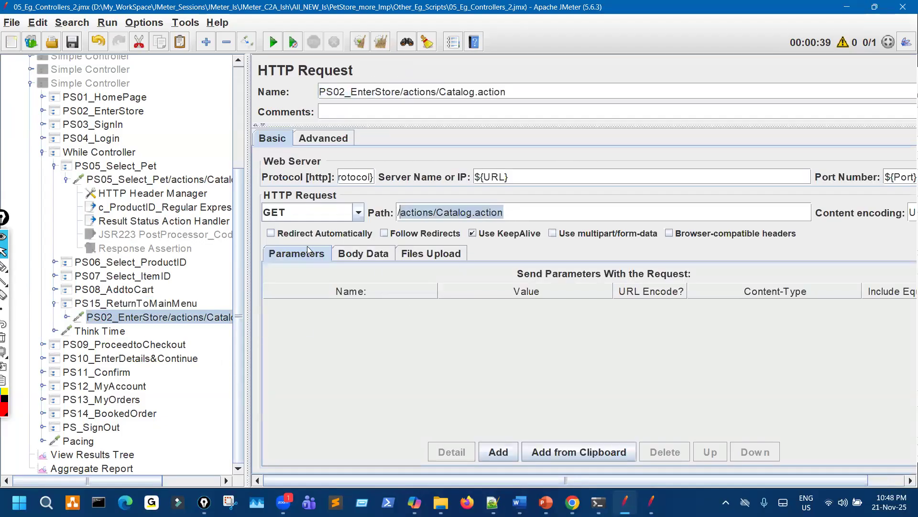
drag(401, 92, 314, 92)
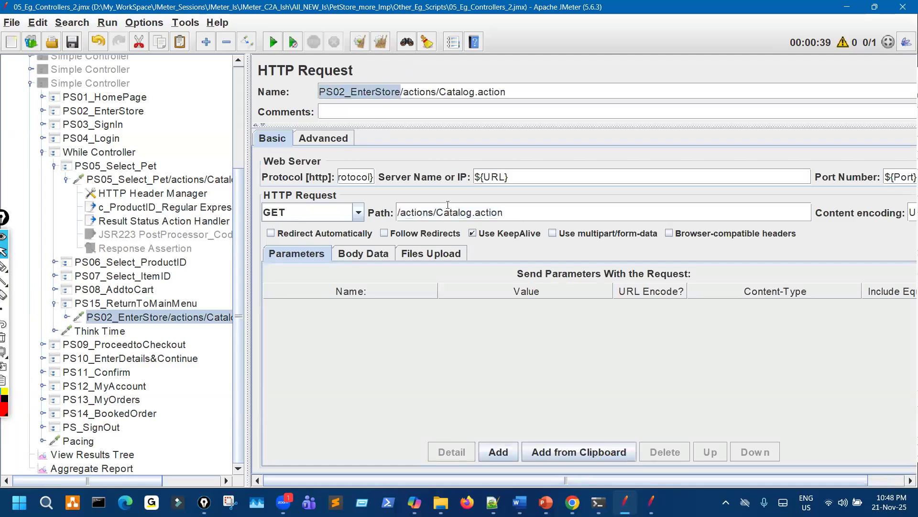
key(ctrl+v)
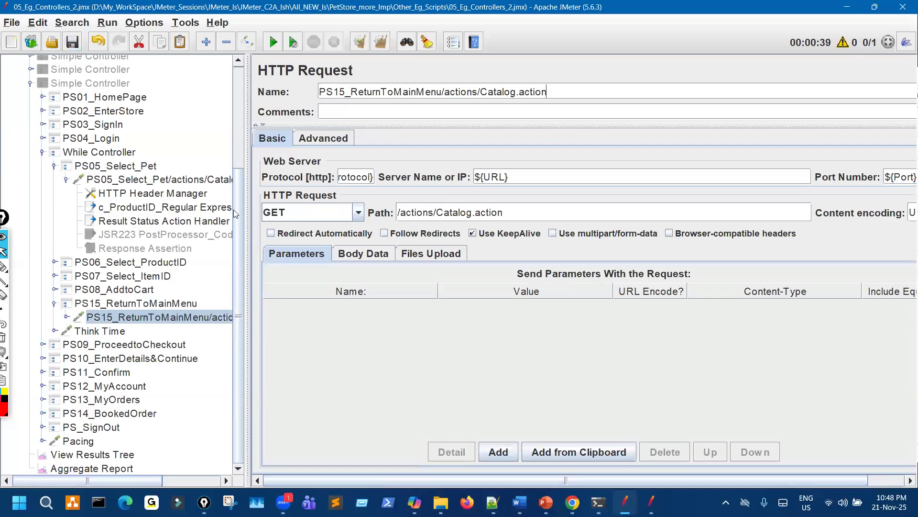
- Widen the test plan tree, collapse PS05_Select_Pet and PS15_ReturnToMainMenu, and open PS04_Login
drag(247, 176, 328, 168)
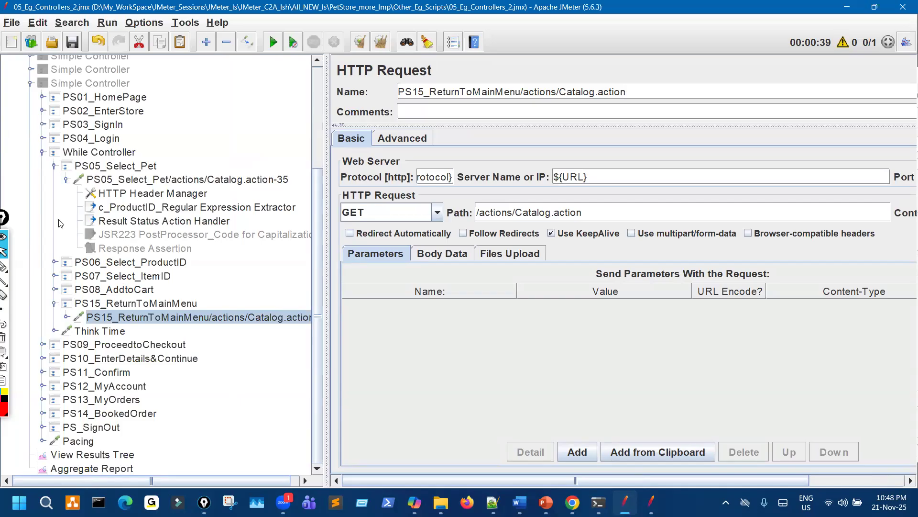
click(66, 179)
click(54, 235)
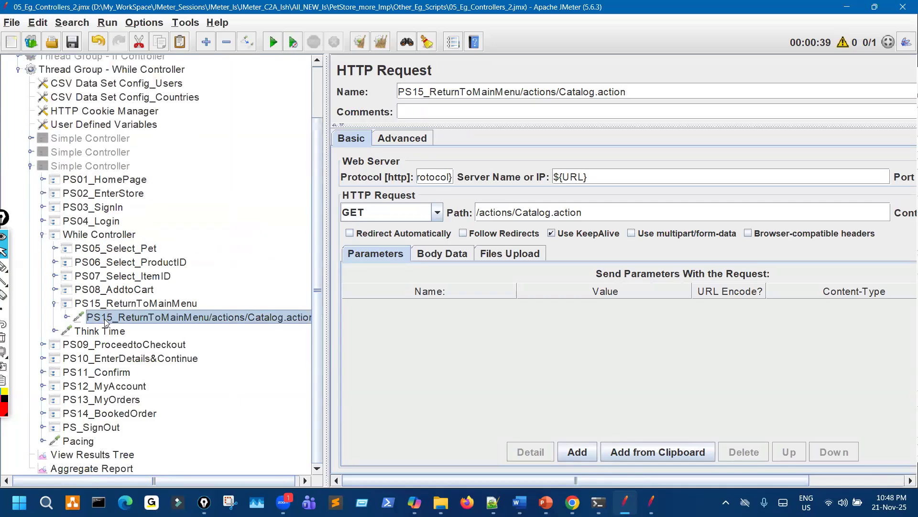
click(55, 305)
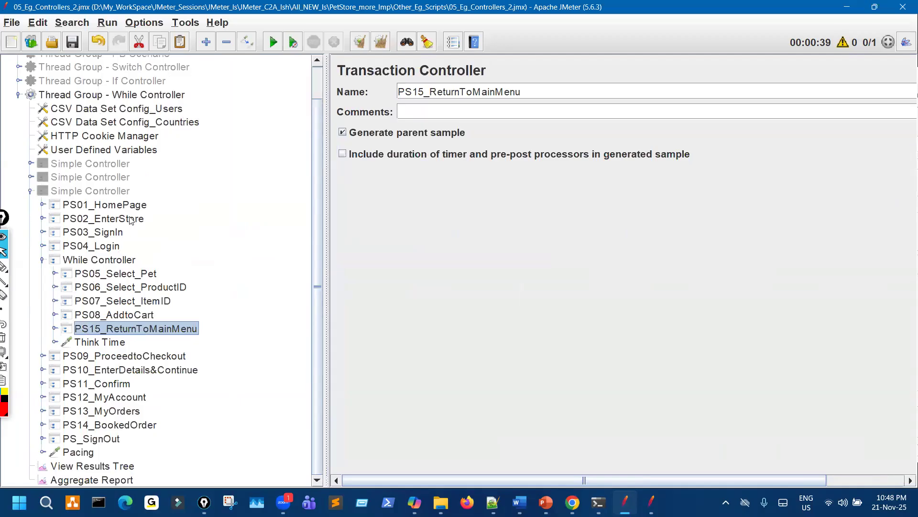
click(110, 249)
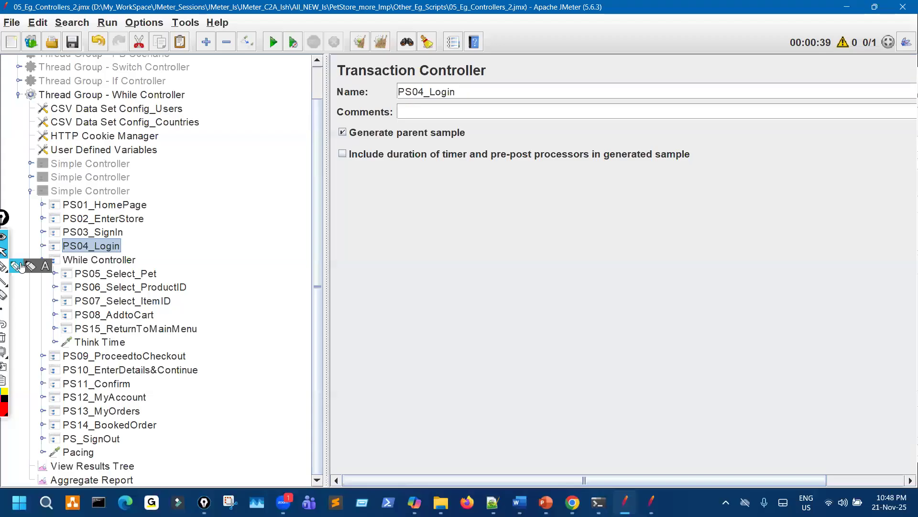
- Circle the transactions PS05_Select_Pet to PS15_ReturnToMainMenu in red, and open the While Controller's condition
click(22, 266)
mouse_move(149, 276)
mouse_down()
mouse_move(154, 340)
mouse_move(118, 340)
mouse_up()
drag(116, 297, 137, 274)
click(4, 251)
click(96, 260)
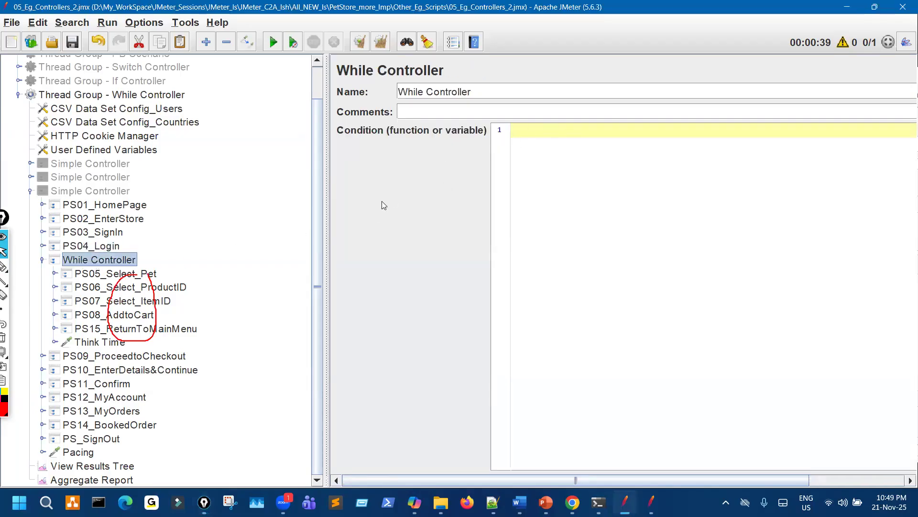
click(460, 127)
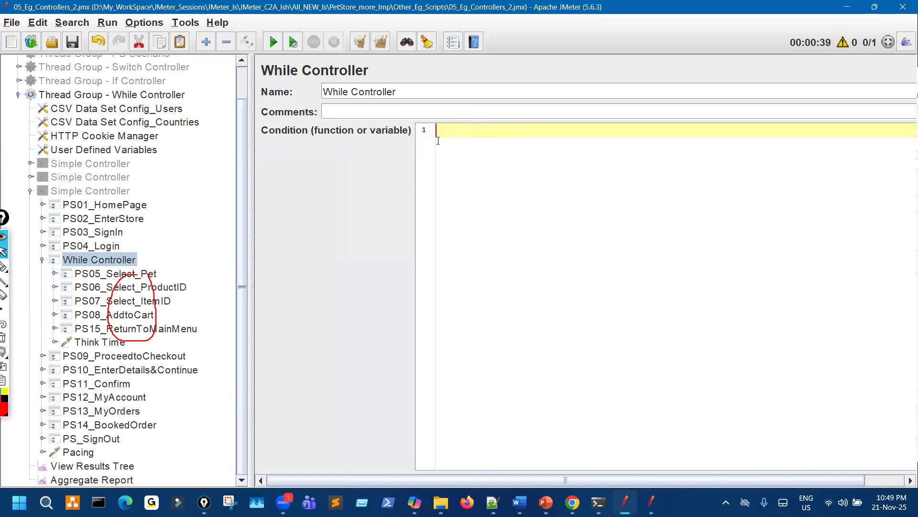
- Mark the looped transactions, the While Controller, PS04_Login and the empty condition in red, and clear the marks
click(4, 266)
drag(154, 307, 129, 289)
drag(162, 257, 139, 263)
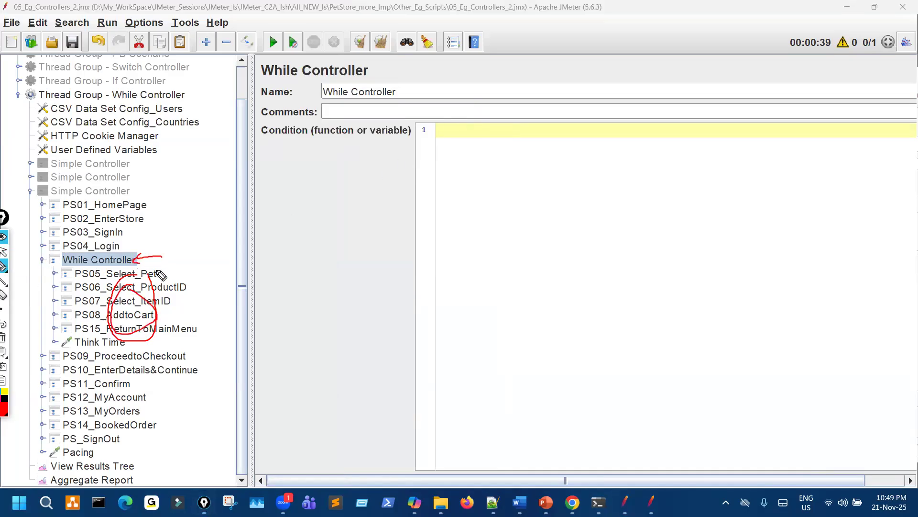
mouse_move(143, 232)
mouse_down()
mouse_move(126, 244)
mouse_move(146, 245)
mouse_move(143, 257)
mouse_move(169, 263)
mouse_up()
drag(477, 122, 487, 147)
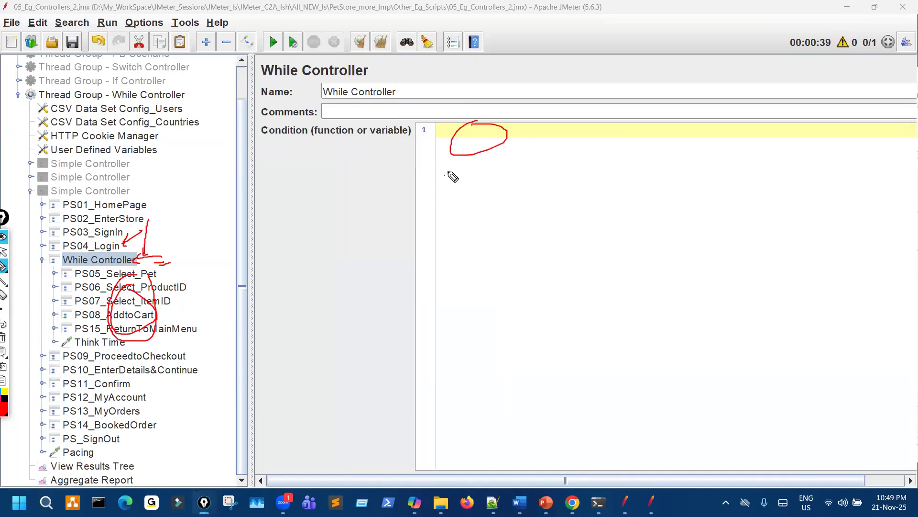
drag(449, 171, 661, 163)
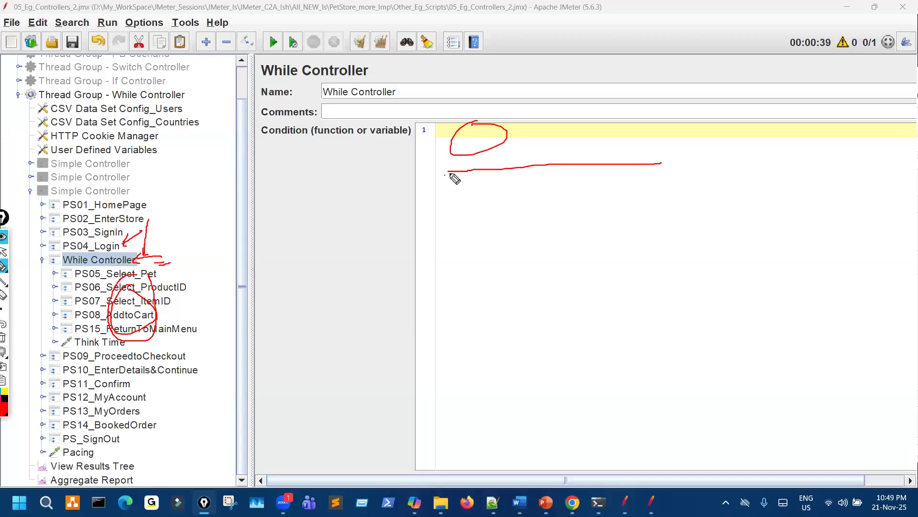
key(ctrl+shift+7)
key(ctrl+shift+2)
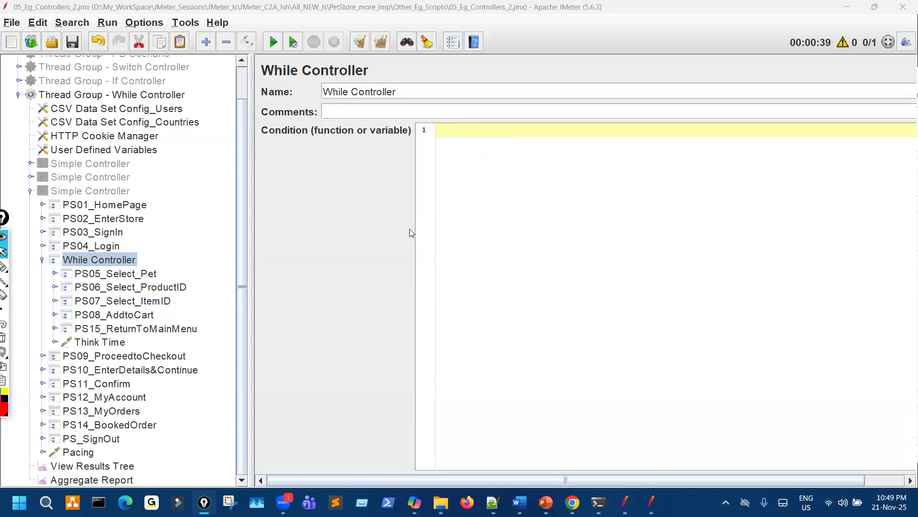
- Open the thread group's User Defined Variables, circle GivenAmount and its value in red, and clear the marks
click(148, 149)
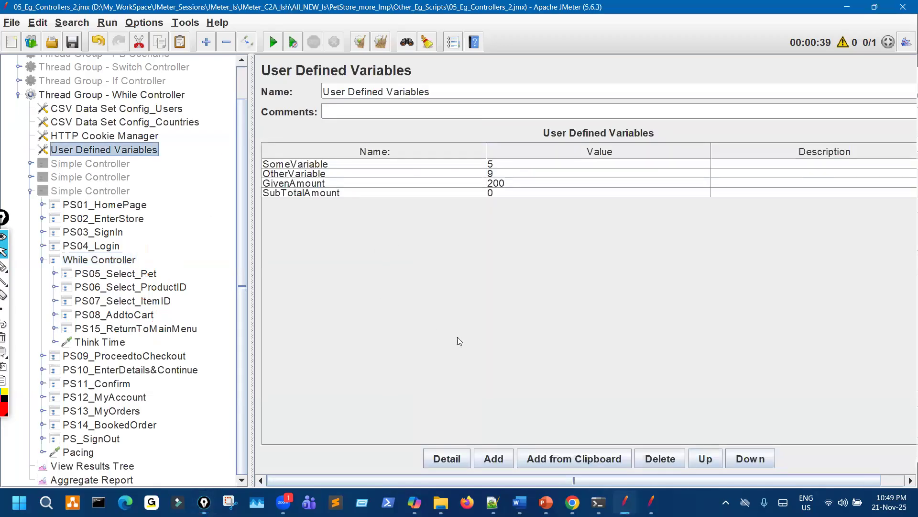
key(ctrl+shift+1)
mouse_move(302, 189)
mouse_down()
mouse_move(329, 181)
mouse_move(262, 184)
mouse_move(281, 195)
mouse_move(333, 186)
mouse_move(268, 186)
mouse_up()
drag(480, 185, 506, 181)
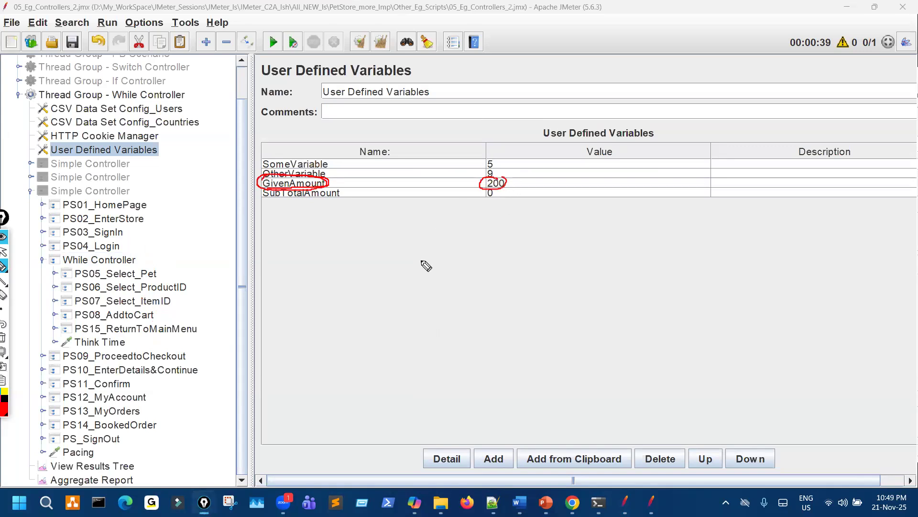
key(ctrl+shift+7)
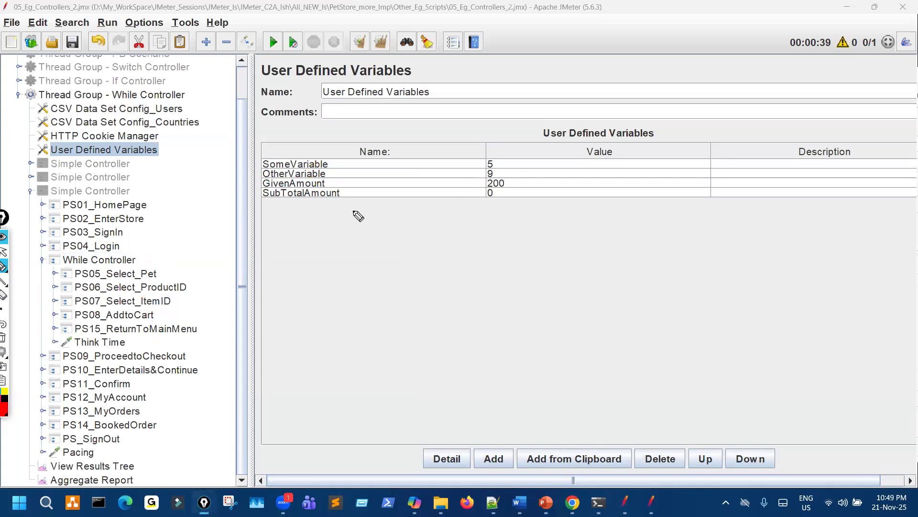
- Try the GivenAmount variable name as the While Controller's condition
double_click(331, 184)
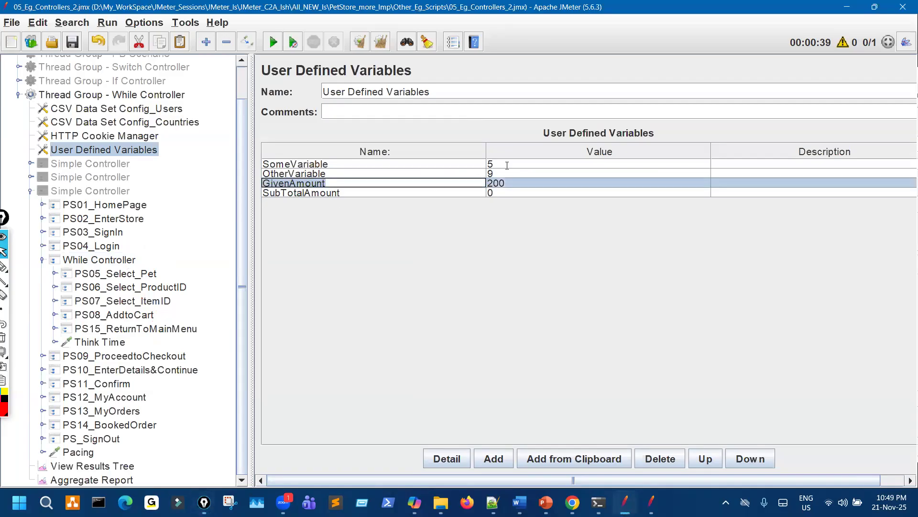
click(127, 262)
click(542, 139)
text(GivenAmount)
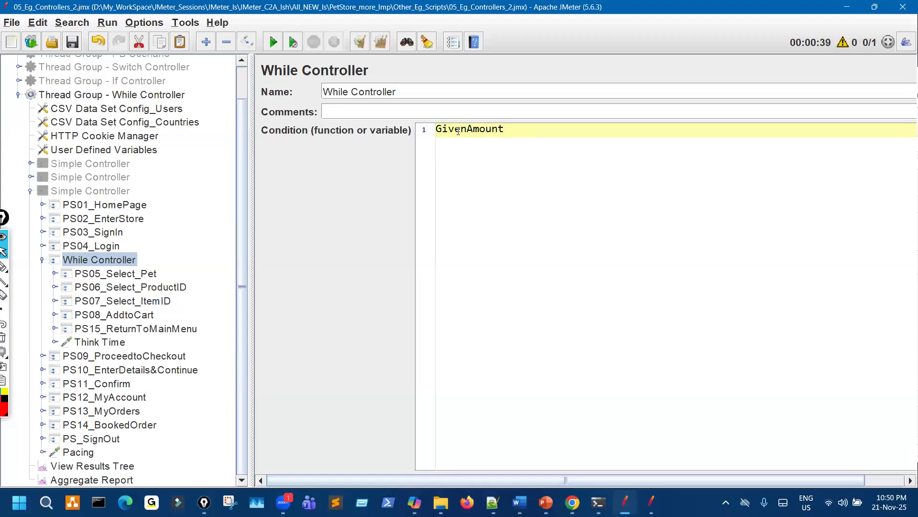
drag(504, 130, 424, 132)
key(BackSpace)
- Open the thread group's User Defined Variables, mark GivenAmount, its value 200 and SubTotalAmount in red, and clear the marks
click(104, 149)
drag(325, 185, 331, 182)
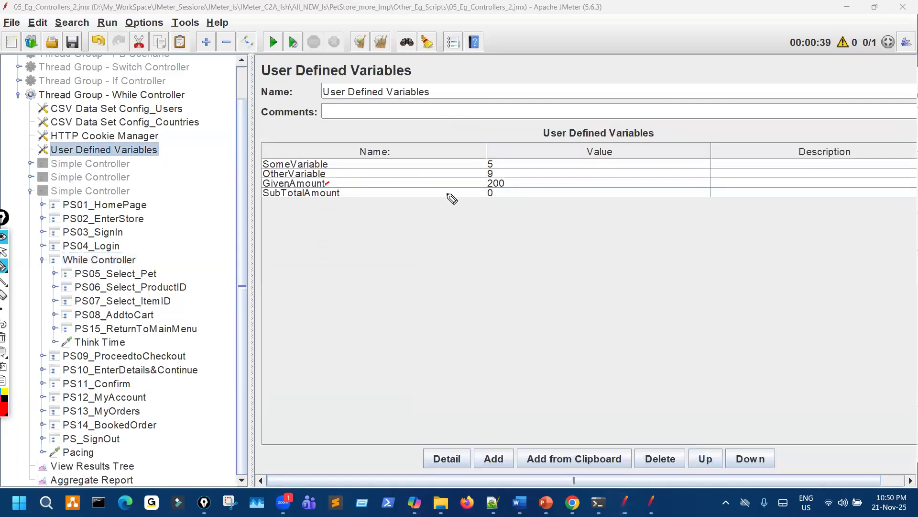
mouse_move(504, 176)
mouse_down()
mouse_move(498, 185)
mouse_move(556, 170)
mouse_up()
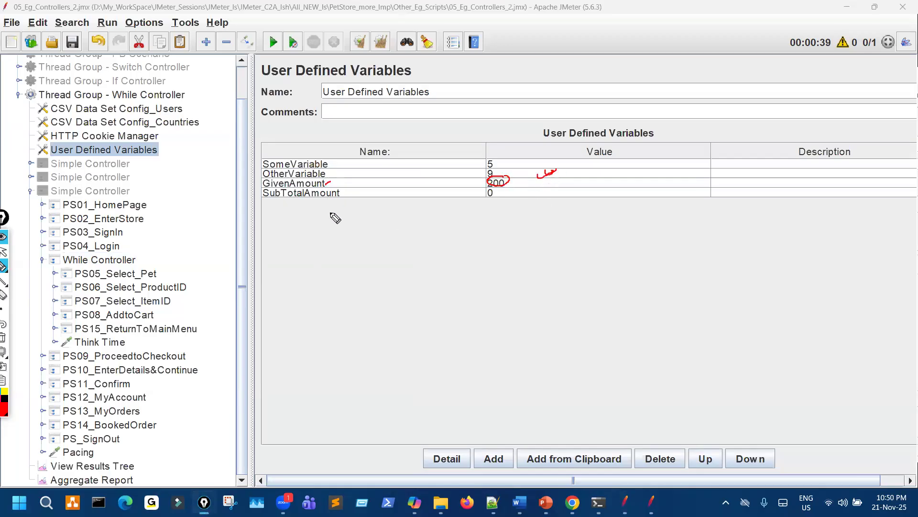
drag(268, 201, 333, 199)
key(ctrl+shift+7)
key(ctrl+shift+2)
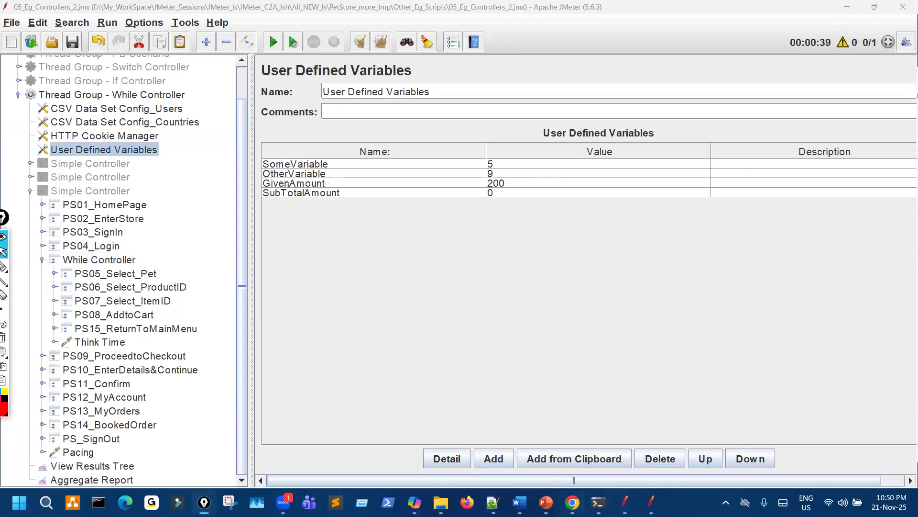
- Switch to JPetStore in Chrome and add item EST-28 of product K9-RT-01 from the Dogs category to the cart
key(alt+Tab)
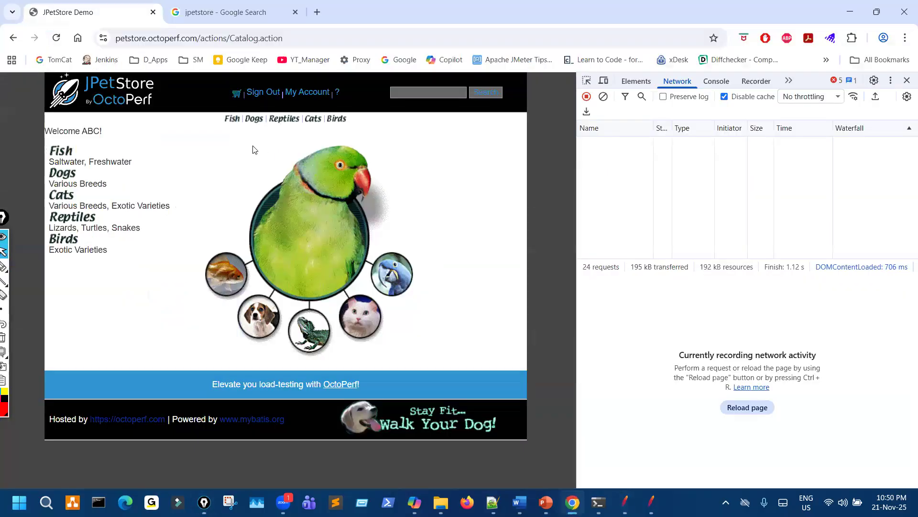
click(70, 177)
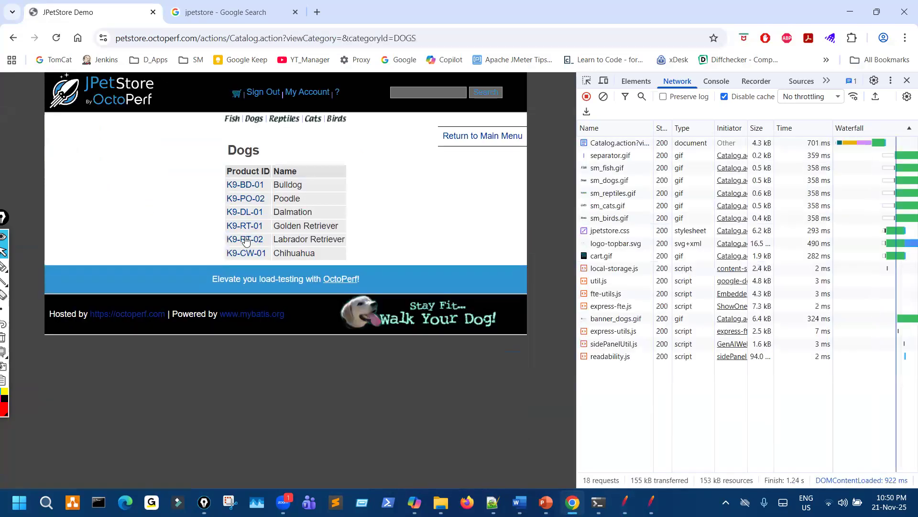
click(244, 226)
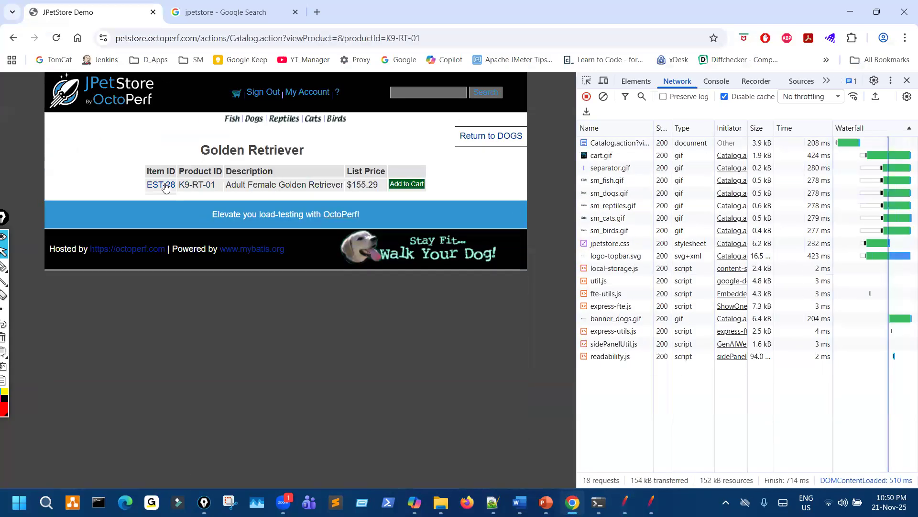
click(164, 185)
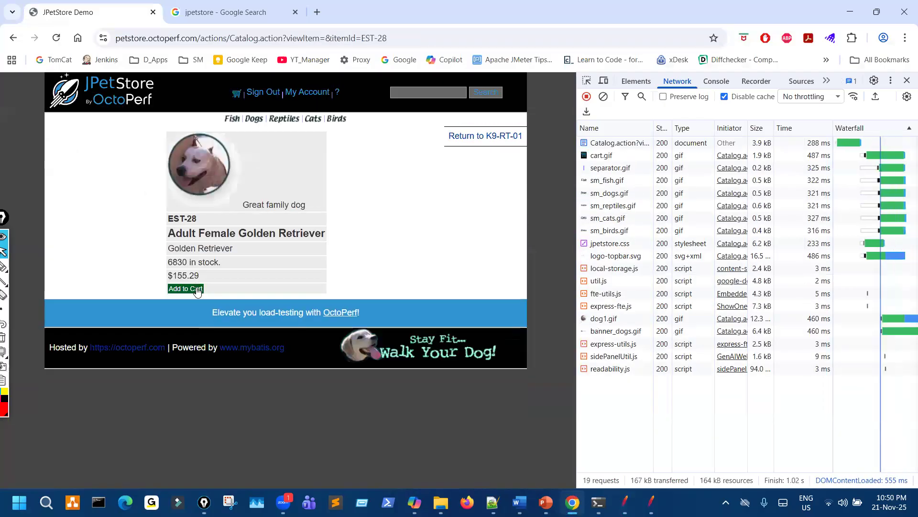
click(197, 288)
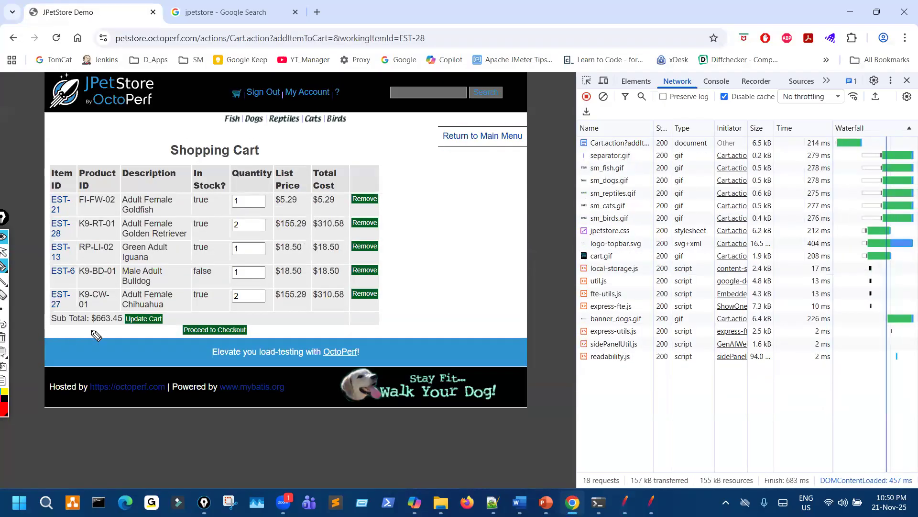
- Mark the shopping cart's Sub Total label and amount in red, and clear the marks
mouse_move(123, 310)
mouse_down()
mouse_move(56, 330)
mouse_move(70, 330)
mouse_up()
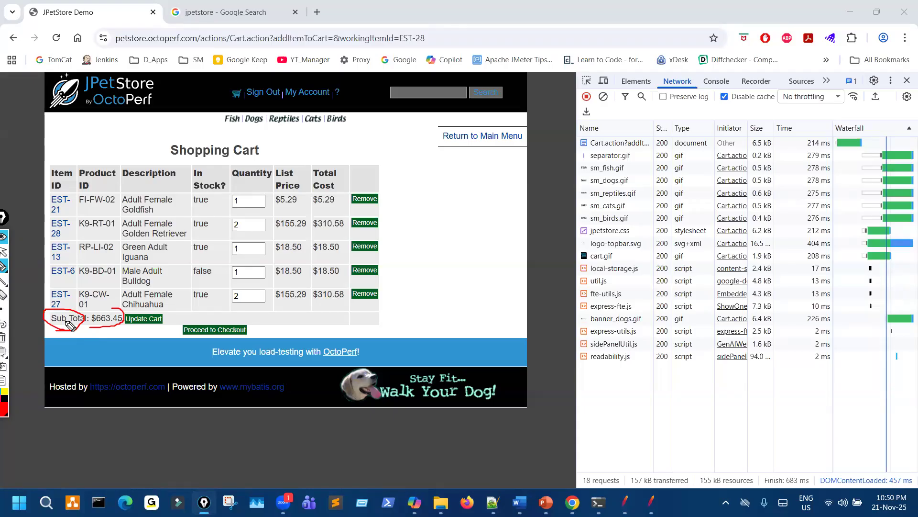
key(ctrl+shift+7)
key(ctrl+shift+2)
- Switch back to JMeter, circle the SubTotalAmount variable and its value 0 in red, and clear the marks
click(625, 503)
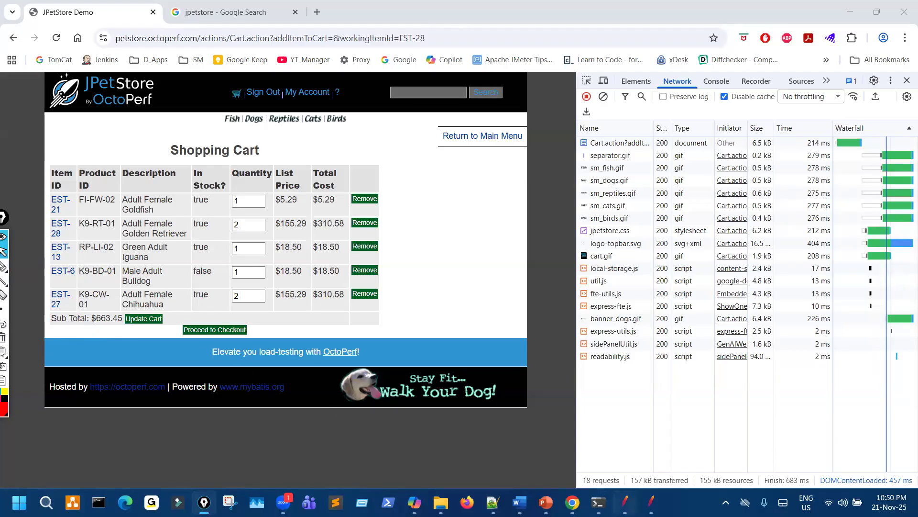
key(ctrl+shift+3)
mouse_move(263, 206)
mouse_down()
mouse_move(336, 209)
mouse_move(341, 190)
mouse_move(271, 195)
mouse_up()
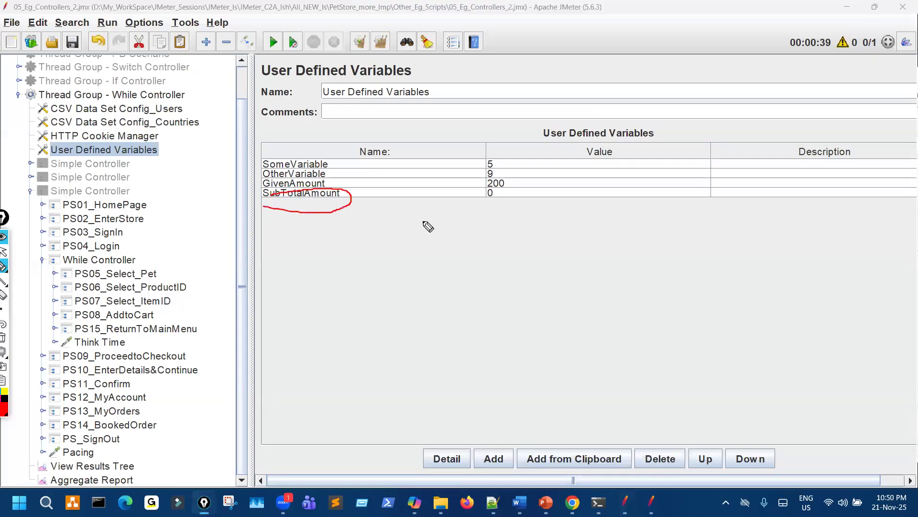
mouse_move(489, 190)
mouse_down()
mouse_move(486, 205)
mouse_move(496, 199)
mouse_move(487, 191)
mouse_up()
key(Escape)
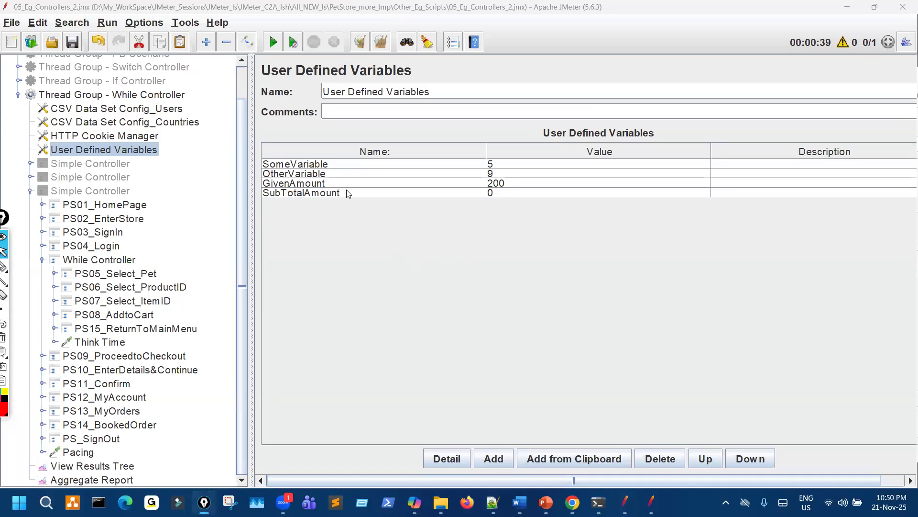
- Enable the expanded Simple Controller and begin the While Controller's condition with the copied variable name as ${SubTotalAmount} >=
double_click(345, 192)
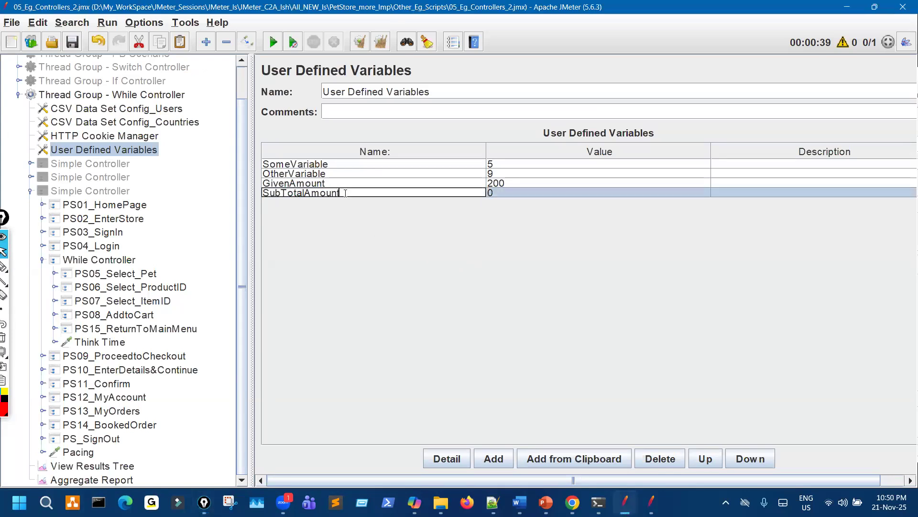
double_click(345, 192)
key(ctrl+c)
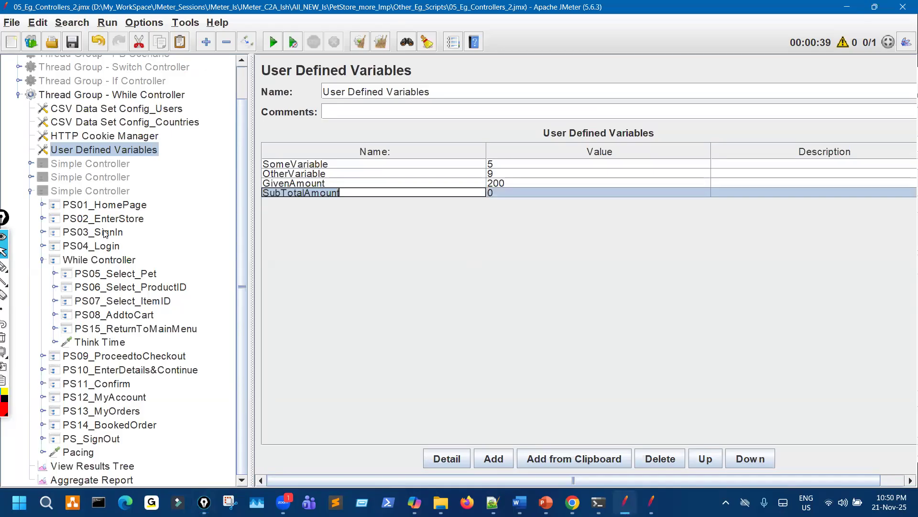
click(114, 196)
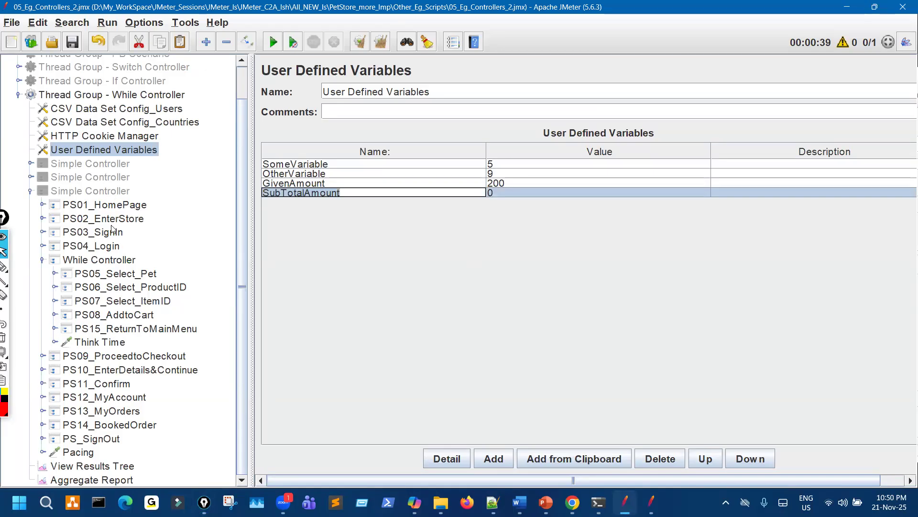
click(99, 259)
click(449, 137)
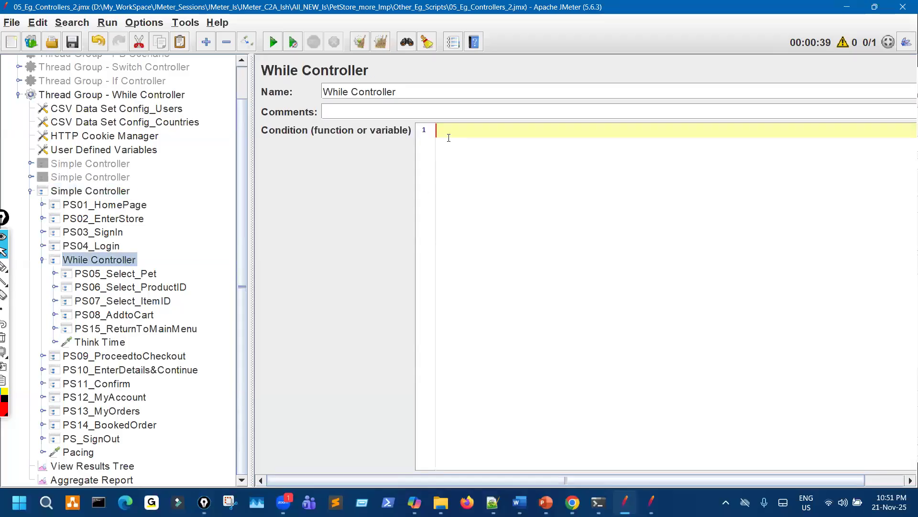
text(${)
key(ctrl+v)
text(} >=)
- Look up the GivenAmount variable's name and complete the While Controller's condition with ${GivenAmount}
click(116, 153)
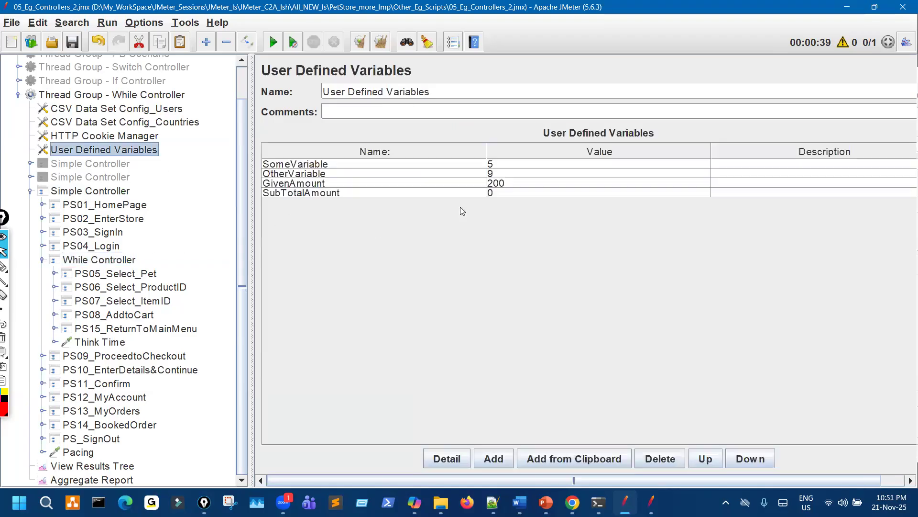
click(370, 183)
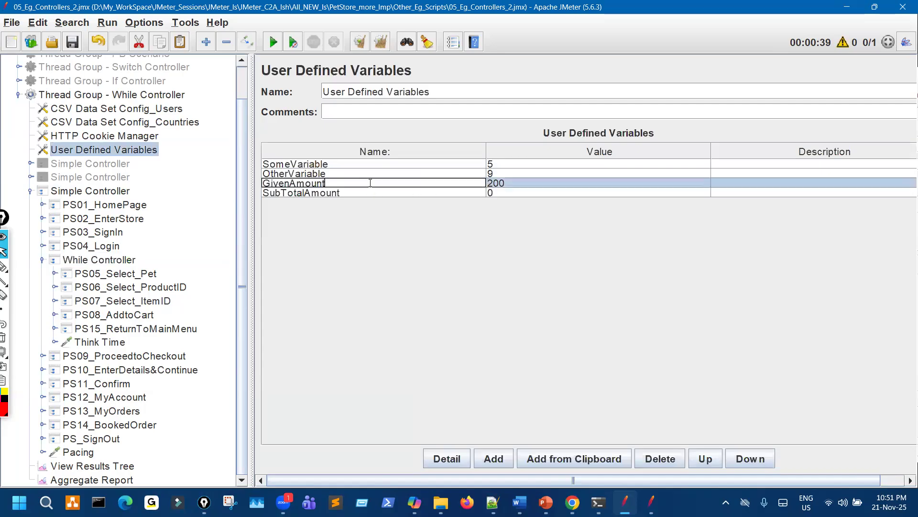
click(131, 260)
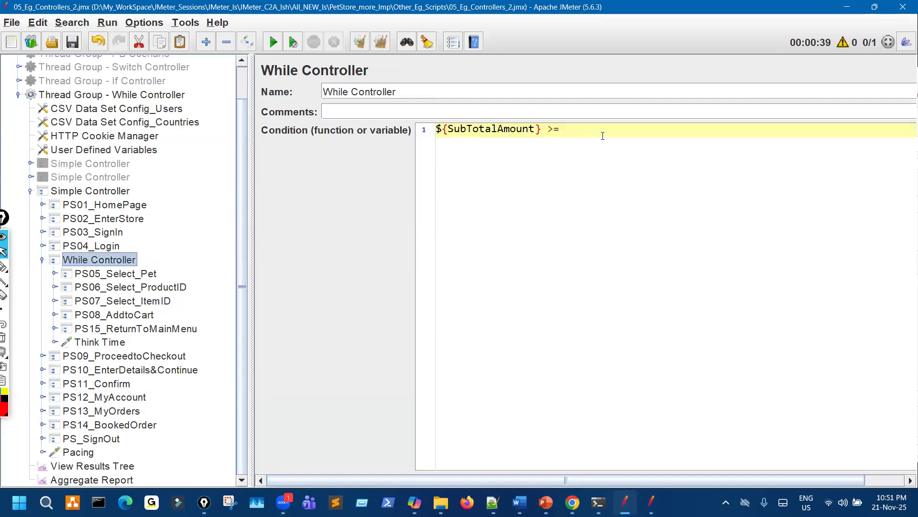
text(${)
text(GivenAmount)
text(})
- Write 0 >= 200 and F in red below the condition, mark the While Controller's transactions, and clear the marks
key(ctrl+shift+3)
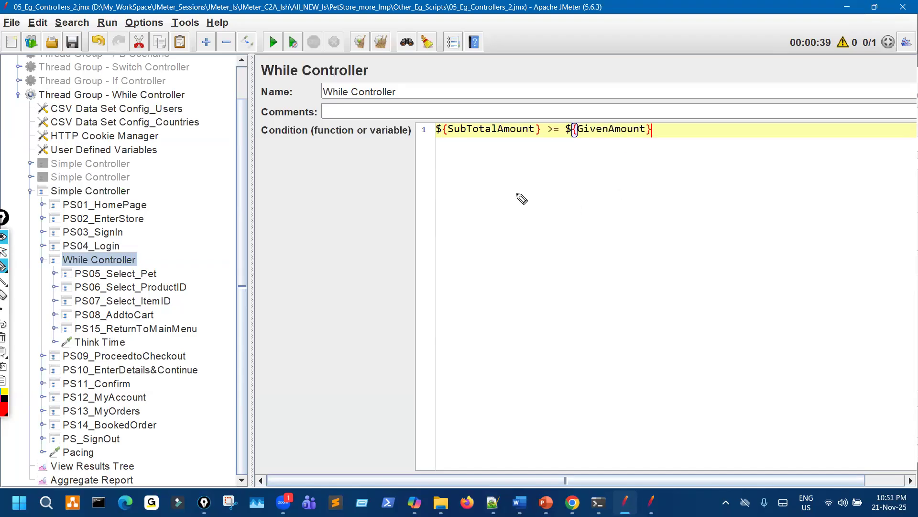
drag(488, 164, 493, 163)
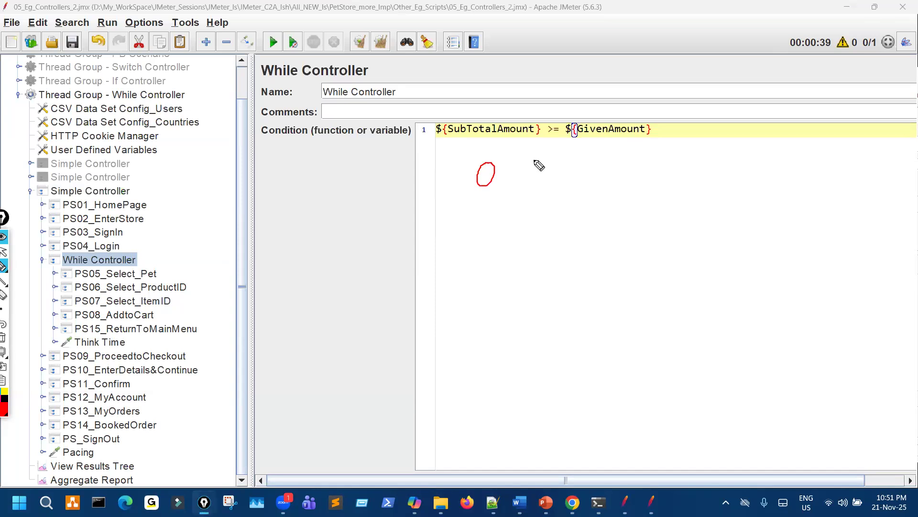
mouse_move(529, 161)
mouse_down()
mouse_move(548, 165)
mouse_move(534, 172)
mouse_move(631, 167)
mouse_up()
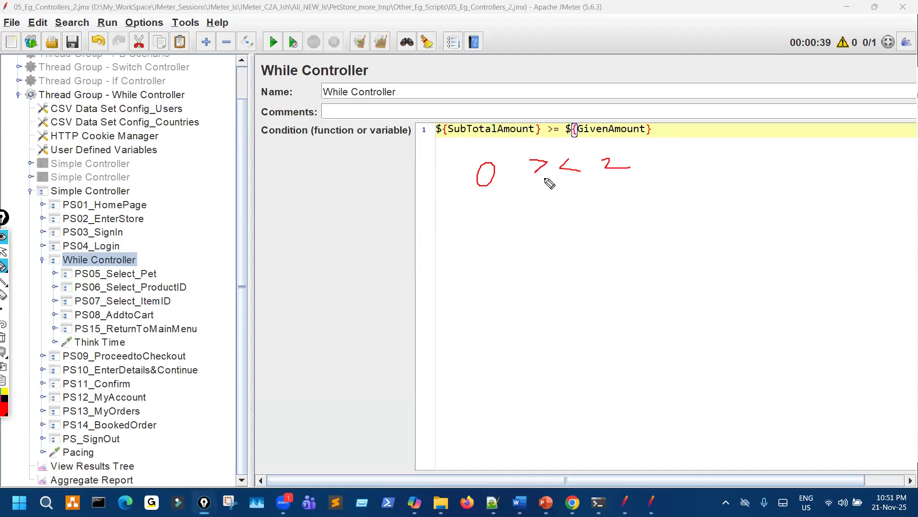
key(ctrl+shift+7)
mouse_move(500, 167)
mouse_down()
mouse_move(488, 172)
mouse_move(546, 190)
mouse_up()
mouse_move(607, 169)
mouse_down()
mouse_move(727, 163)
mouse_move(721, 156)
mouse_up()
drag(604, 251, 610, 282)
drag(592, 247, 637, 237)
drag(607, 269, 639, 258)
mouse_move(135, 267)
mouse_down()
mouse_move(154, 282)
mouse_move(128, 302)
mouse_up()
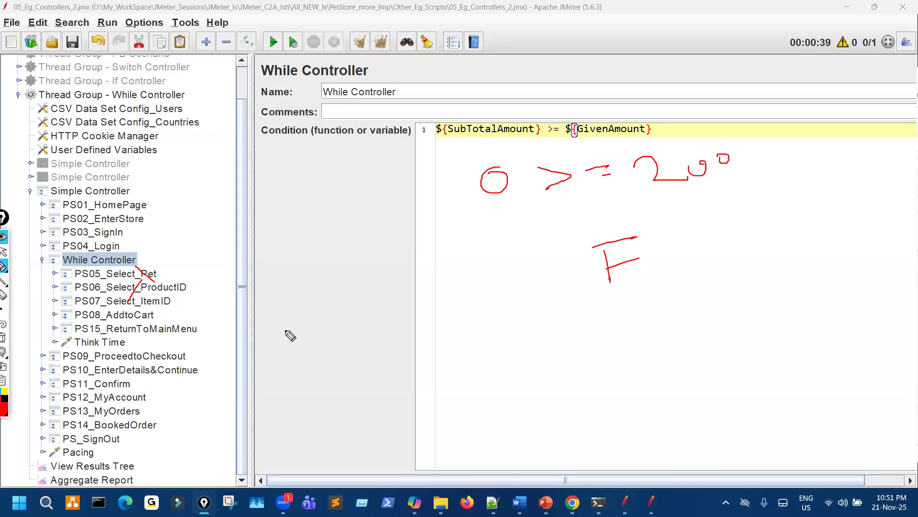
key(ctrl+shift+7)
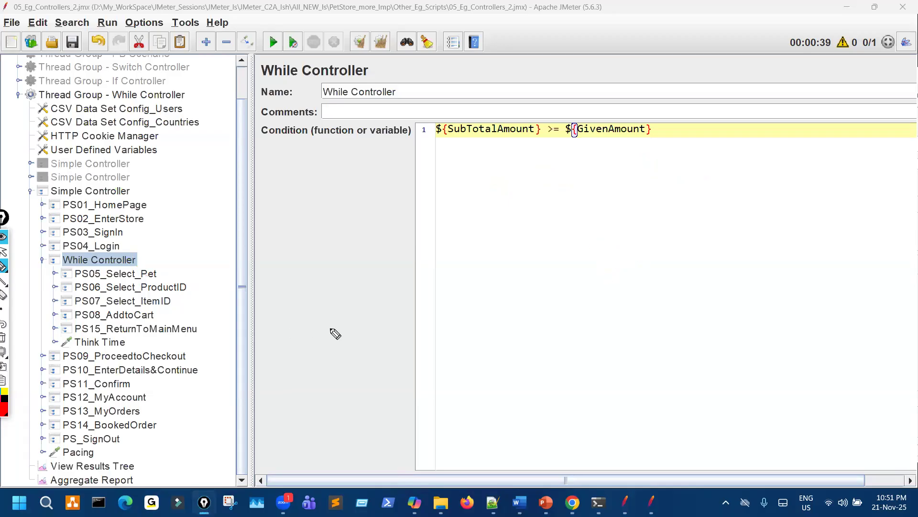
- Change the comparison operator in the While Controller's condition to <=
key(ctrl+shift+2)
click(554, 129)
key(BackSpace)
text(<)
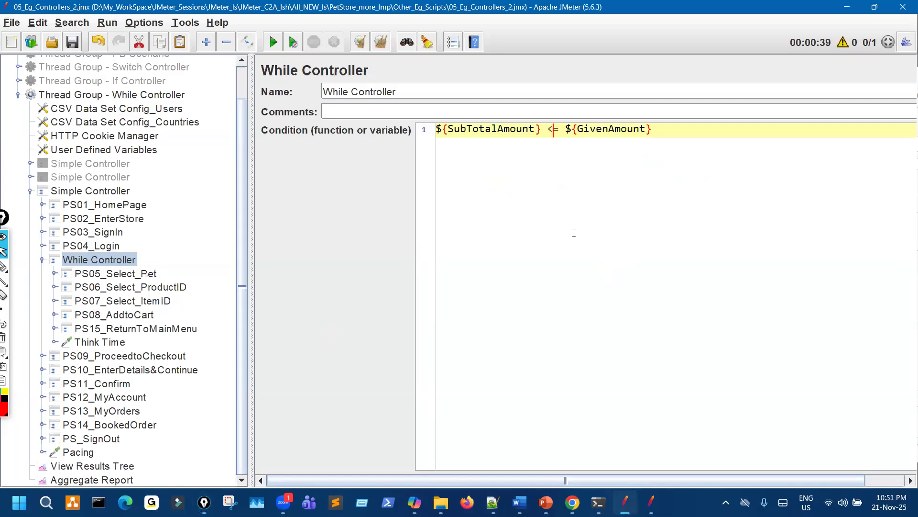
- Write 0 <= 200 and T in red, mark the flow from PS04_Login into the While Controller's transactions, and clear the marks
key(ctrl+shift+3)
drag(482, 165, 471, 219)
mouse_move(465, 172)
mouse_down()
mouse_move(473, 166)
mouse_move(474, 223)
mouse_up()
mouse_move(562, 176)
mouse_down()
mouse_move(569, 223)
mouse_move(621, 184)
mouse_up()
drag(593, 213, 625, 205)
mouse_move(665, 178)
mouse_down()
mouse_move(673, 203)
mouse_move(713, 194)
mouse_up()
mouse_move(714, 174)
mouse_down()
mouse_move(770, 163)
mouse_move(785, 132)
mouse_up()
drag(820, 183, 795, 221)
mouse_move(672, 286)
mouse_down()
mouse_move(780, 269)
mouse_move(753, 341)
mouse_up()
mouse_move(120, 242)
mouse_down()
mouse_move(146, 232)
mouse_move(145, 256)
mouse_up()
drag(141, 247, 147, 262)
mouse_move(544, 143)
mouse_down()
mouse_move(567, 141)
mouse_move(578, 152)
mouse_up()
drag(786, 316, 821, 306)
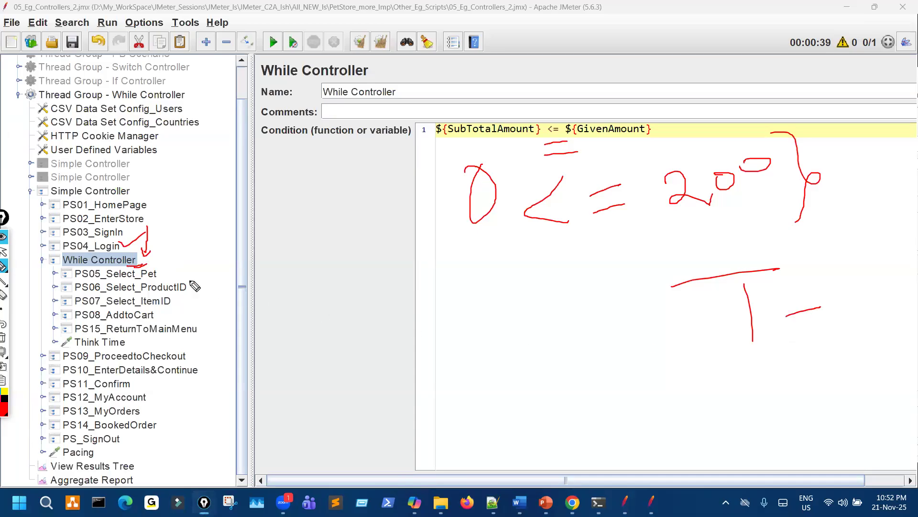
mouse_move(160, 255)
mouse_down()
mouse_move(158, 269)
mouse_move(181, 293)
mouse_move(164, 335)
mouse_up()
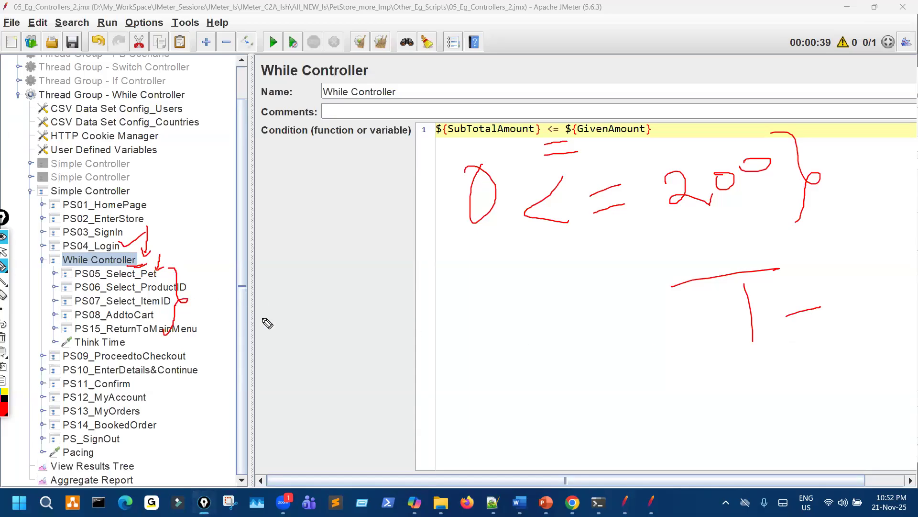
key(ctrl+shift+7)
- Underline the While Controller's condition in red and clear the marks
drag(495, 144, 580, 144)
drag(520, 152, 562, 152)
key(ctrl+shift+7)
key(ctrl+shift+1)
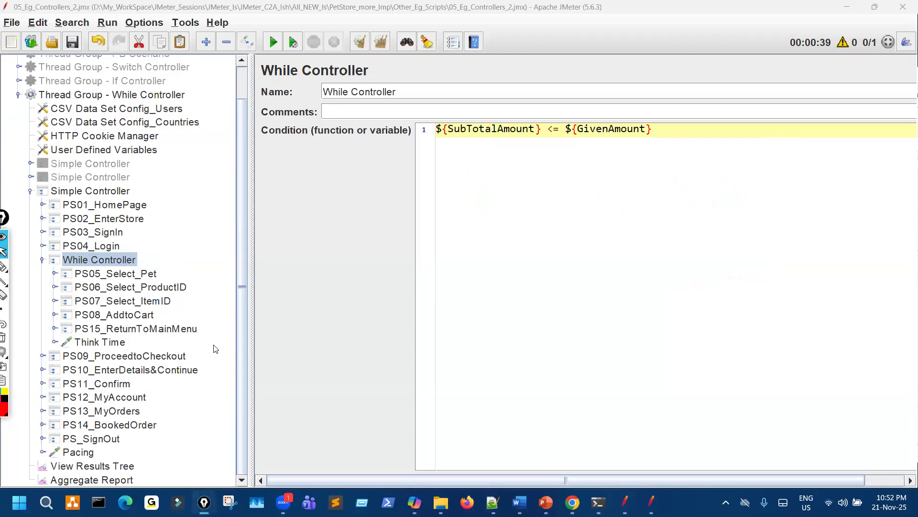
- Run the test without pauses from View Results Tree and open the Response Assertion result under PS15_ReturnToMainMenu
click(126, 467)
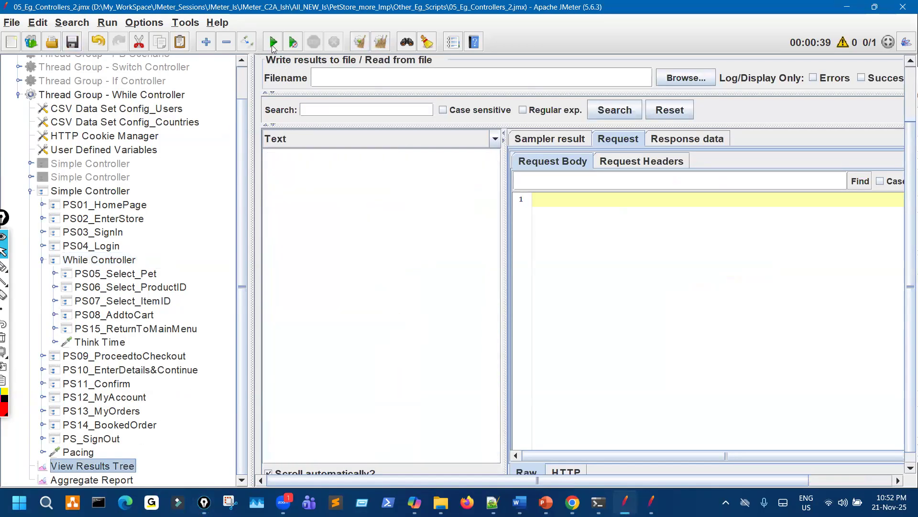
click(289, 47)
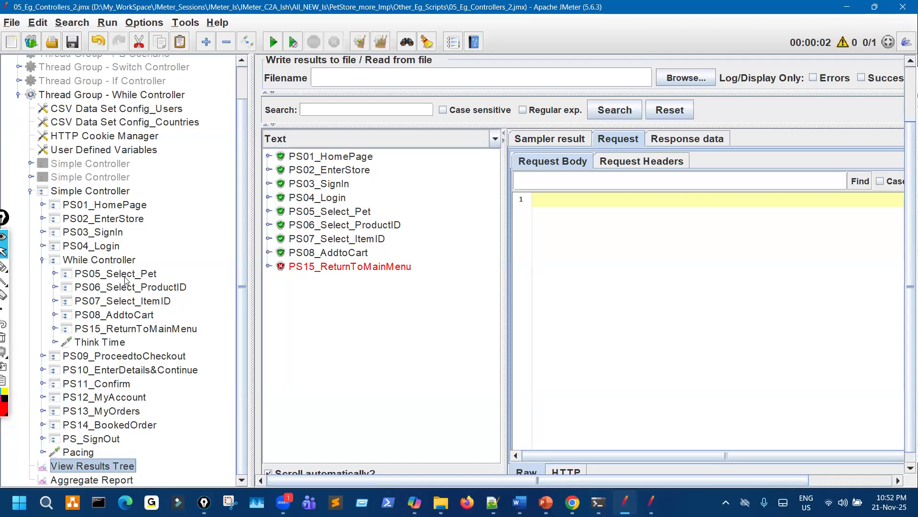
double_click(375, 268)
click(381, 281)
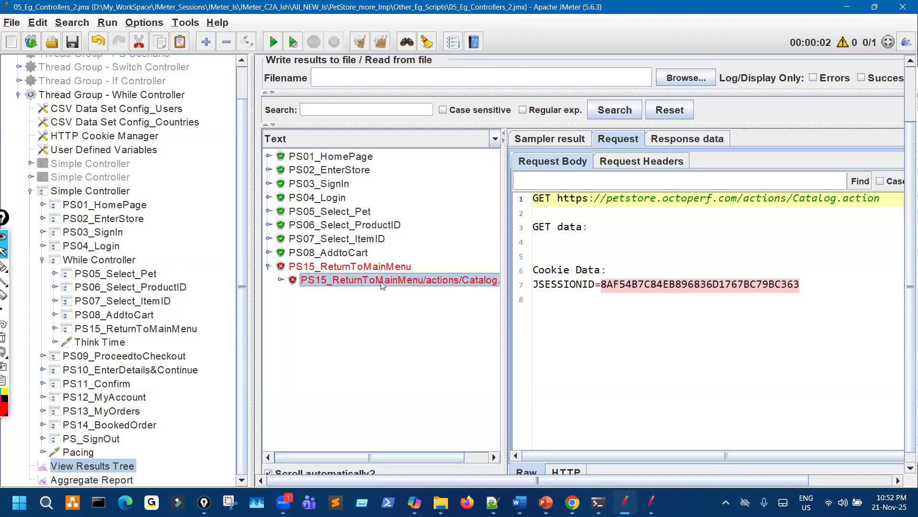
click(280, 280)
click(360, 294)
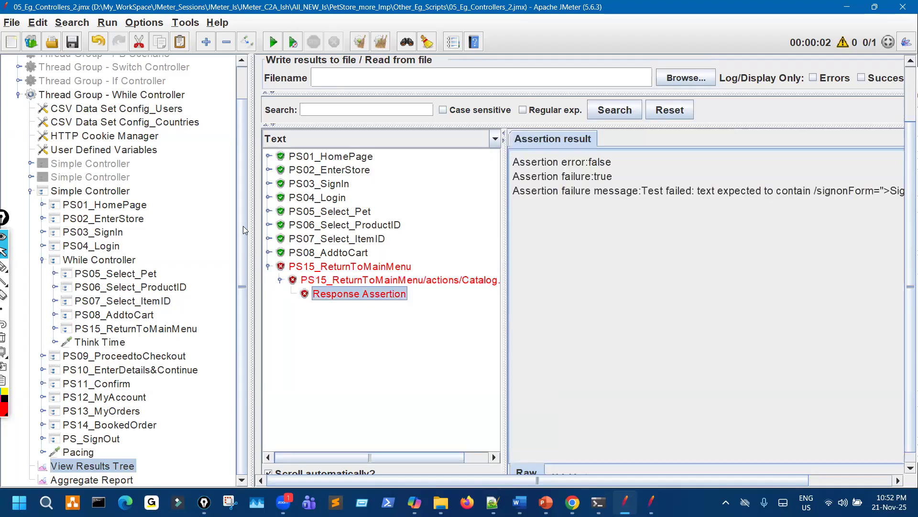
- Show the response data of the failed PS15_ReturnToMainMenu request in View Results Tree, rendered as HTML
drag(159, 197, 161, 197)
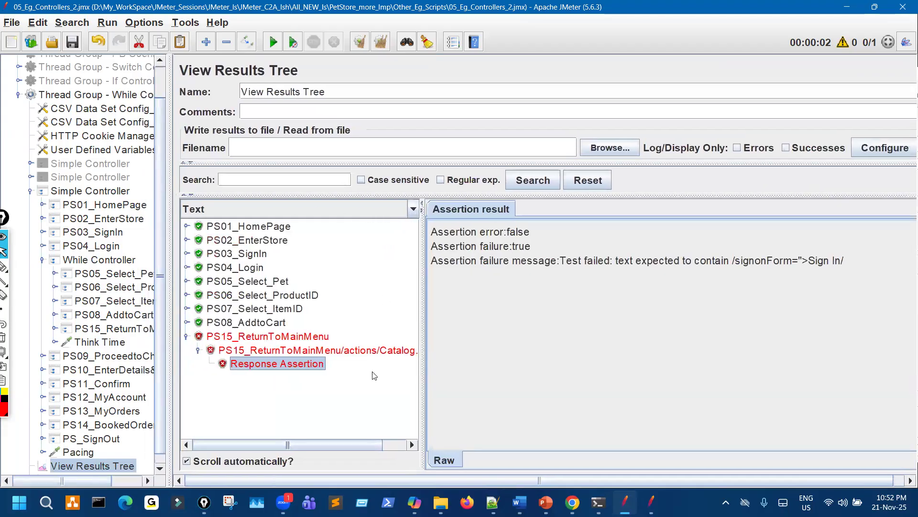
click(387, 354)
click(610, 210)
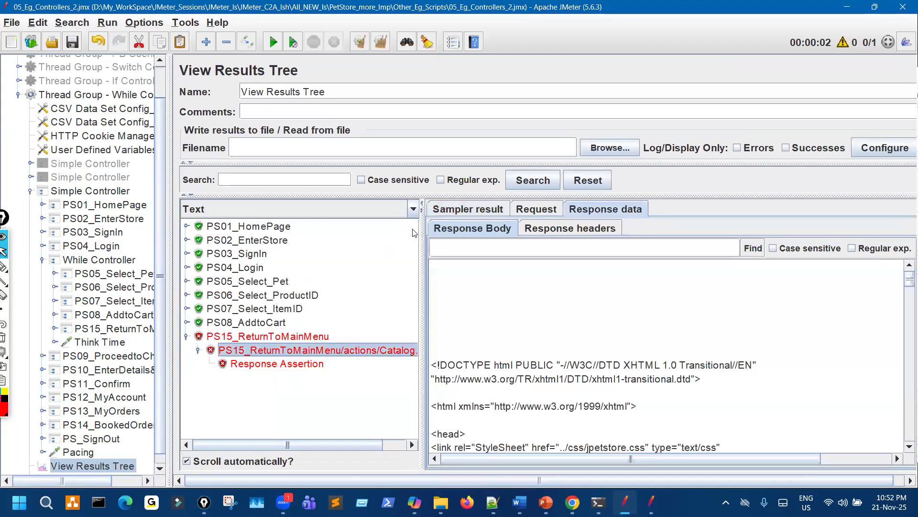
click(410, 218)
scroll(355, 259, down, 1)
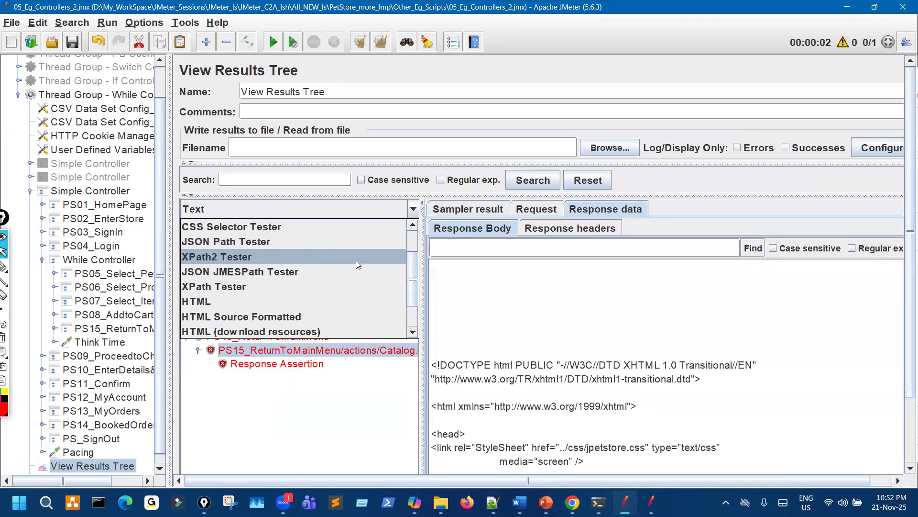
scroll(356, 260, up, 1)
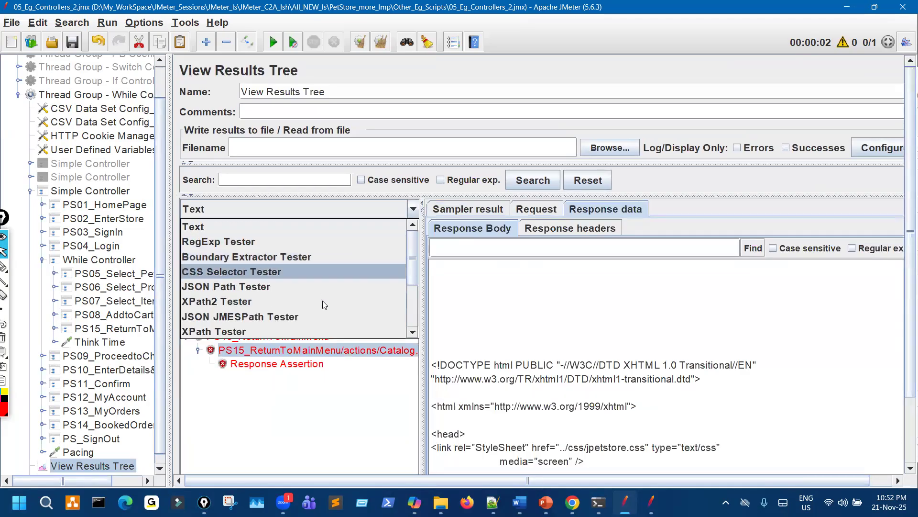
scroll(320, 310, down, 1)
click(288, 304)
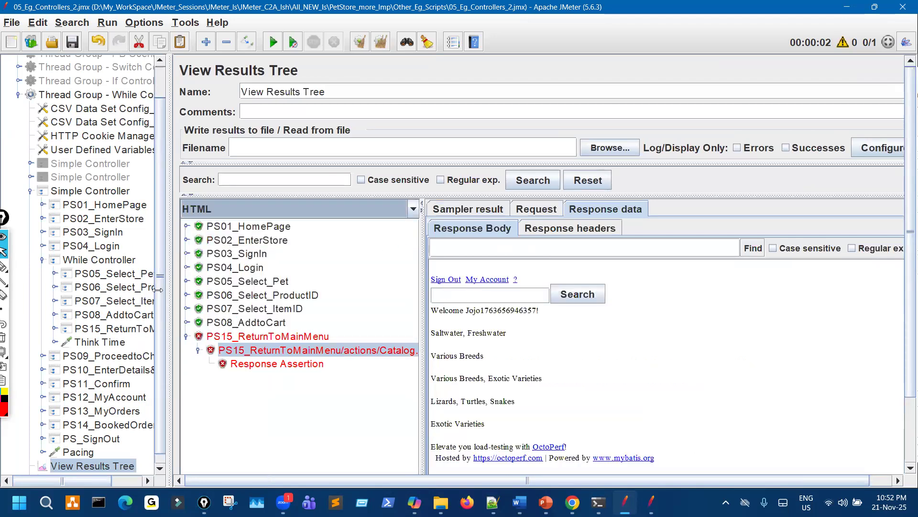
- Delete the signonForm=">Sign In pattern from the Response Assertion under PS15_ReturnToMainMenu and return to View Results Tree
click(54, 328)
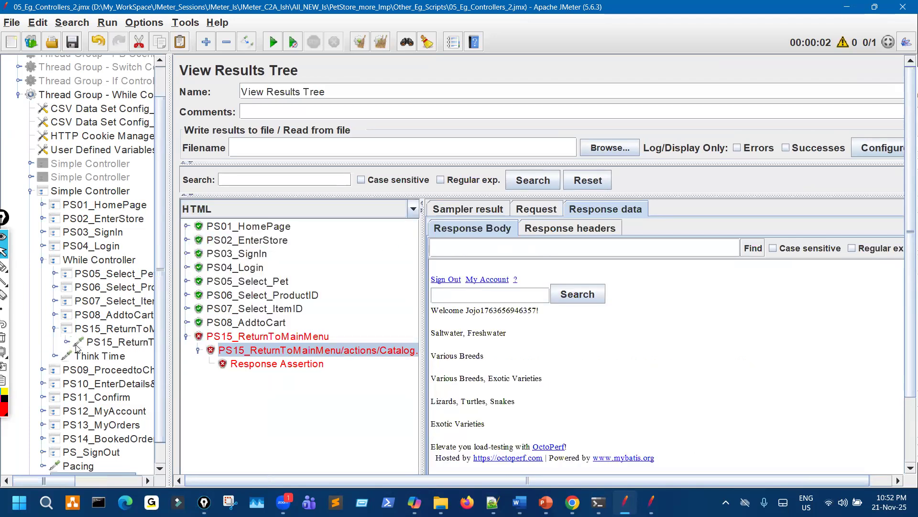
click(66, 342)
click(116, 397)
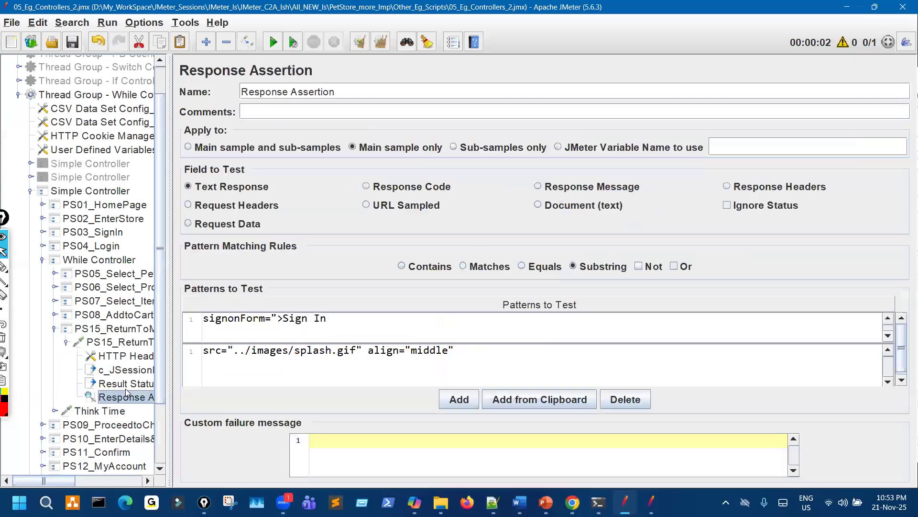
click(375, 330)
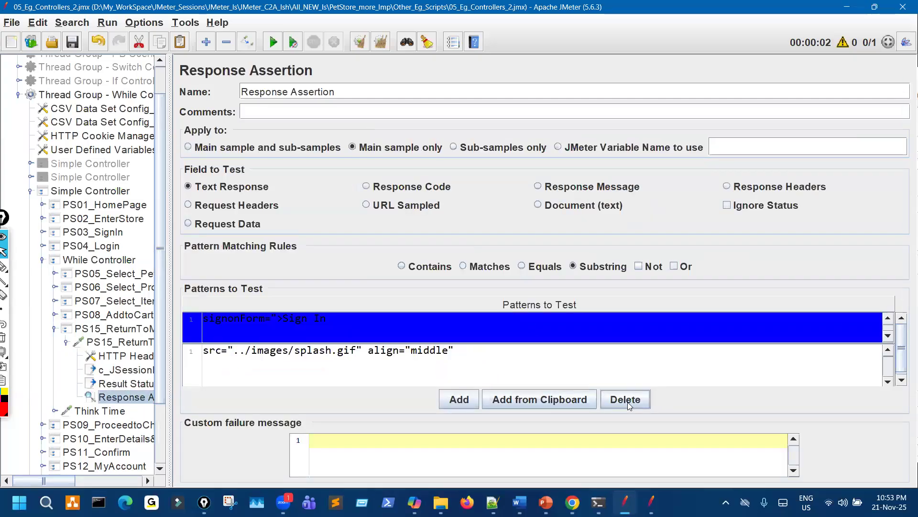
click(631, 406)
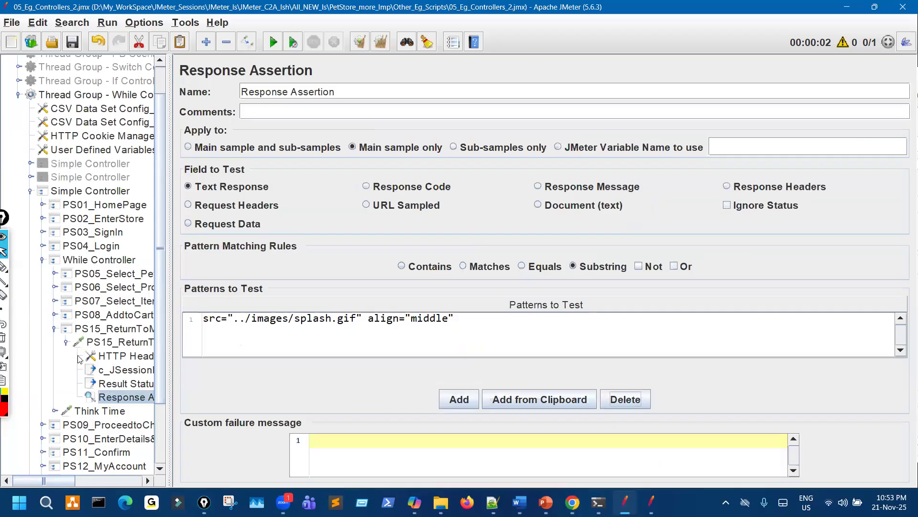
click(66, 342)
click(54, 329)
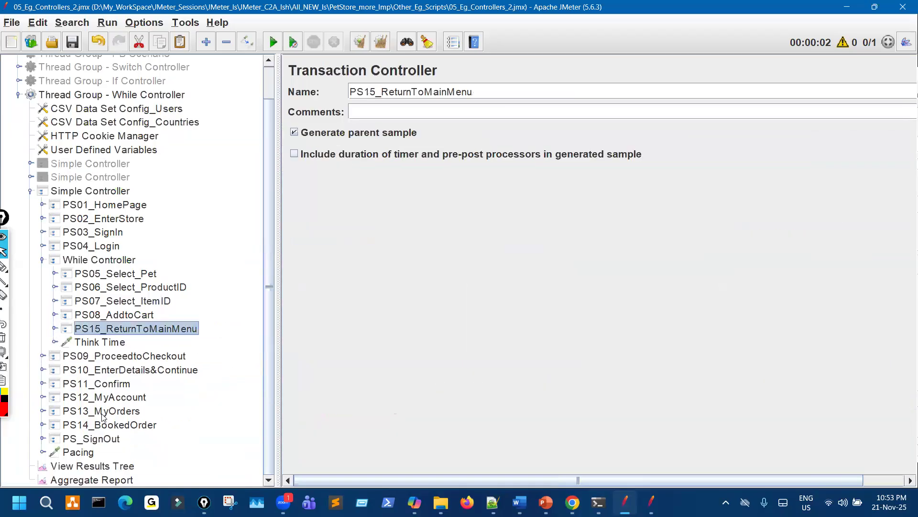
click(128, 467)
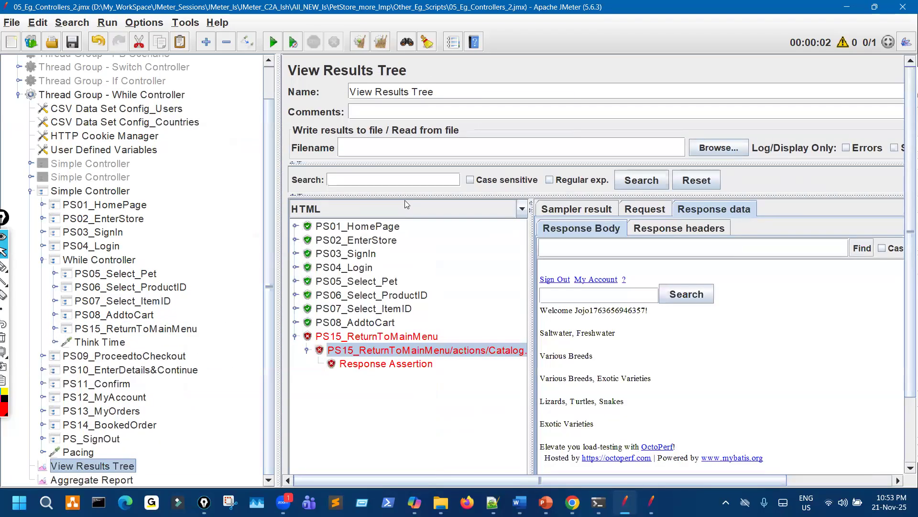
- Copy the Sign Out link pattern from the disabled Response Assertion under the PS05_Select_Pet request
click(54, 274)
click(66, 288)
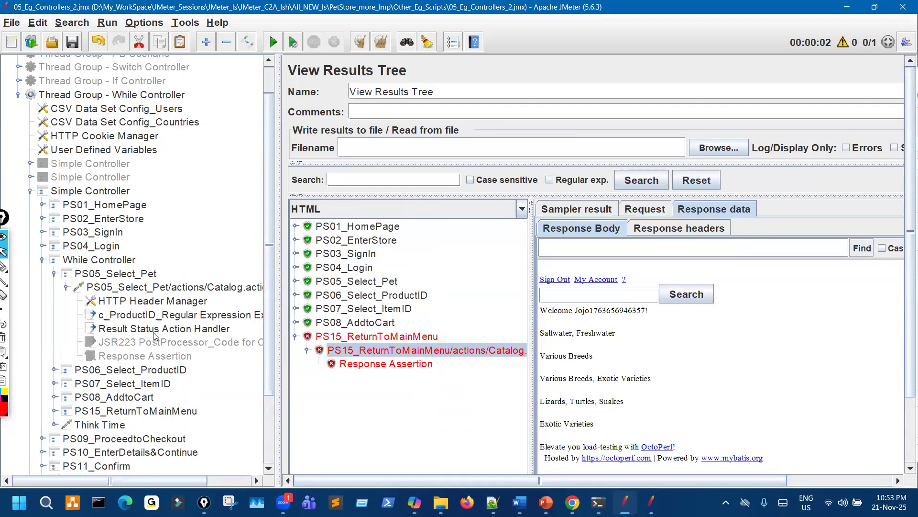
click(175, 355)
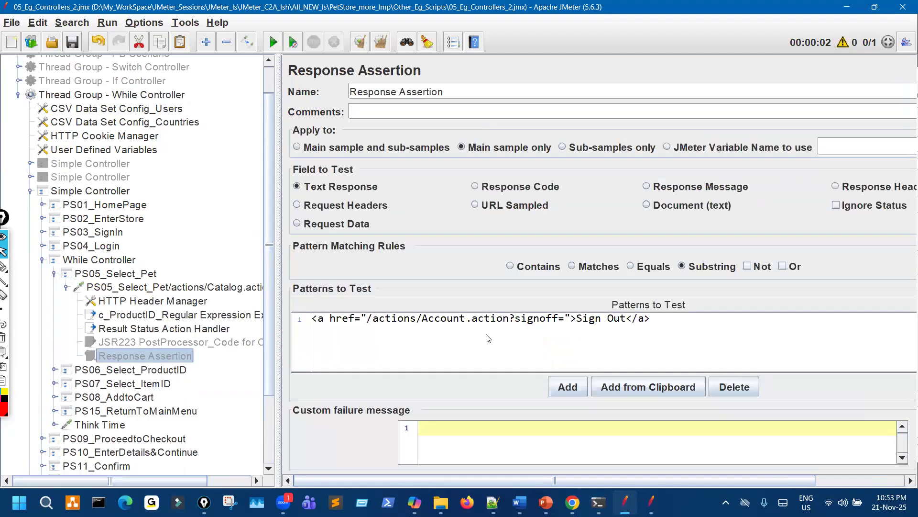
click(495, 334)
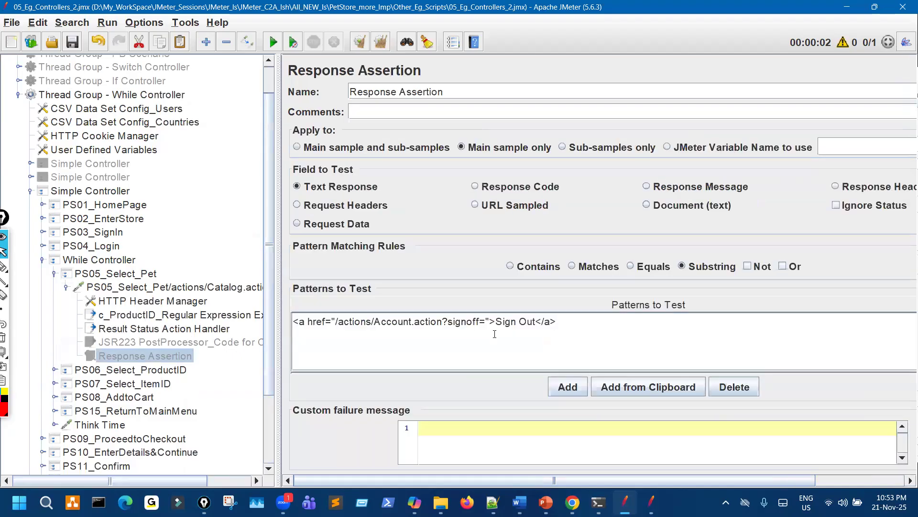
key(ctrl+a)
key(ctrl+c)
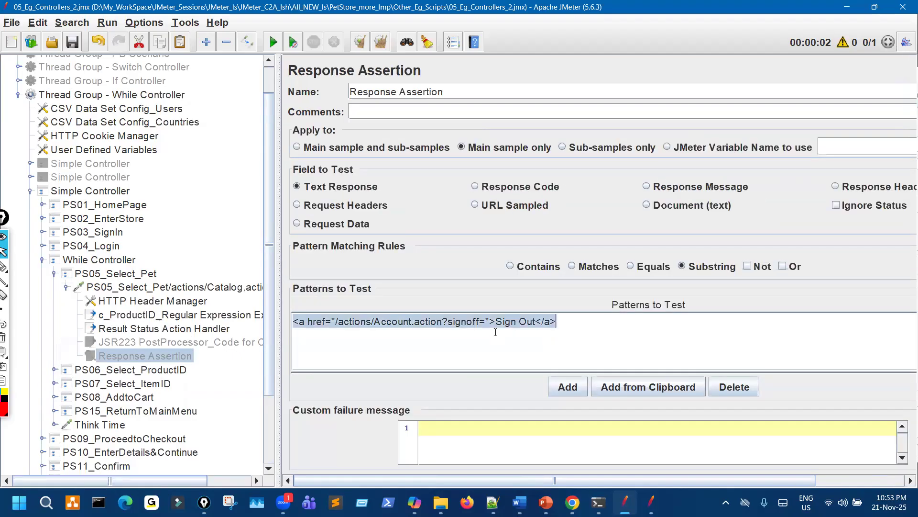
- Add the copied pattern <a href="/actions/Account.action?signoff=">Sign Out</a> to the Response Assertion under PS15_ReturnToMainMenu
click(55, 411)
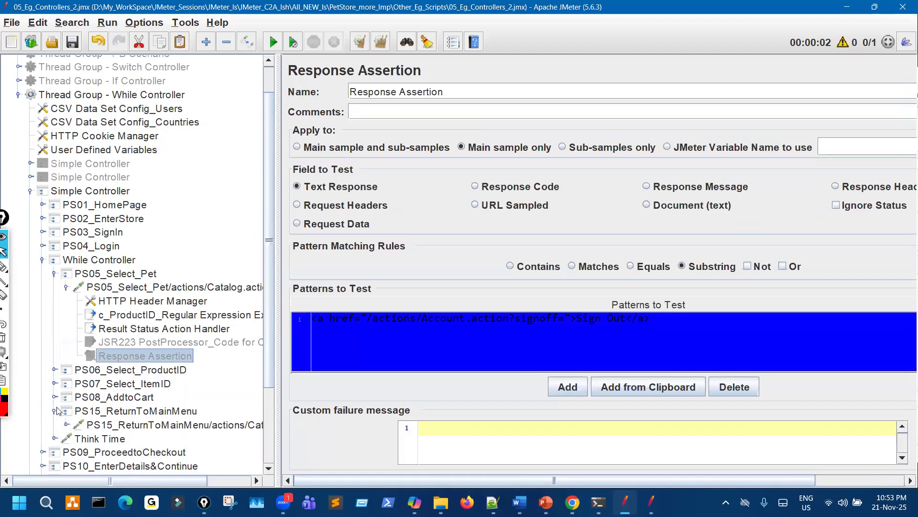
scroll(69, 409, down, 2)
click(66, 392)
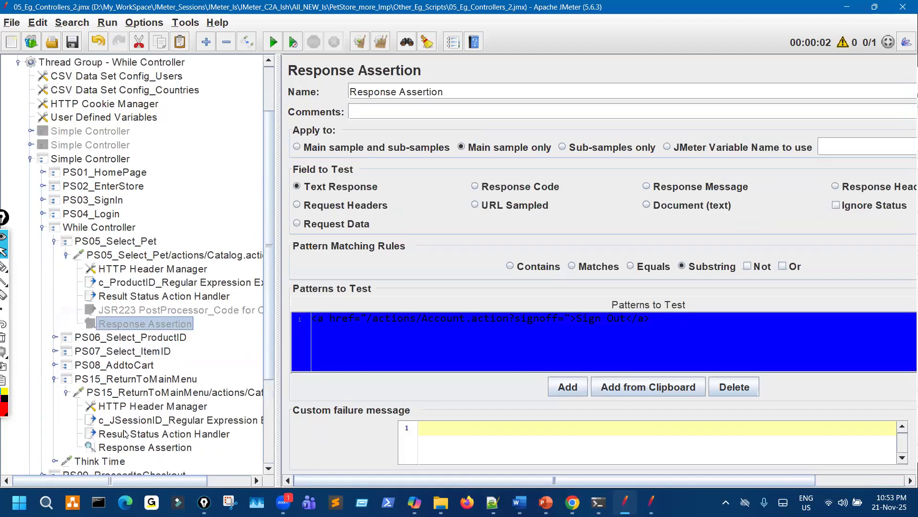
click(146, 448)
click(565, 391)
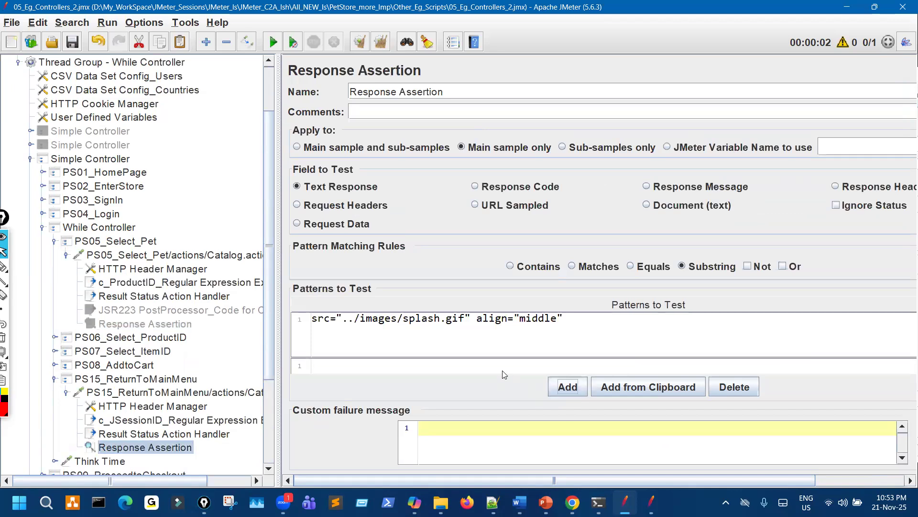
key(ctrl+v)
- Clear the patterns listed in the PS15_ReturnToMainMenu Response Assertion and open an empty pattern row for editing
double_click(606, 330)
key(ctrl+a)
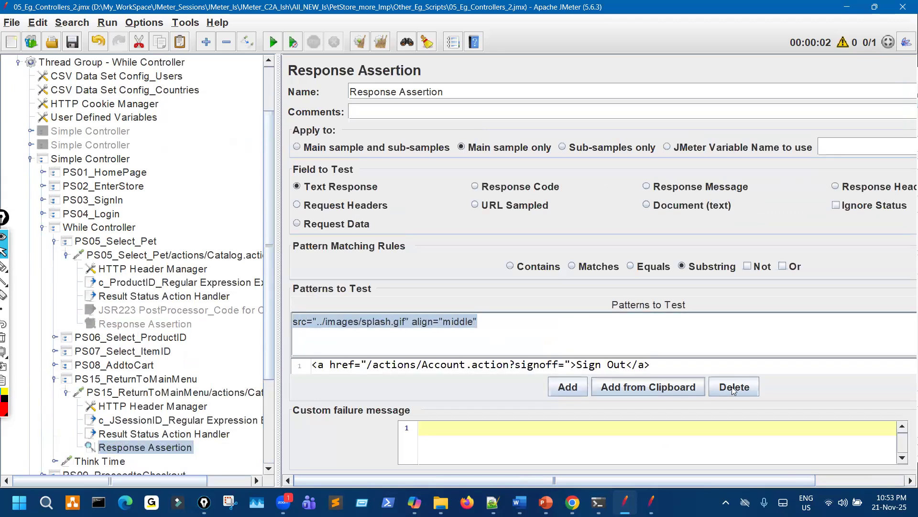
click(553, 384)
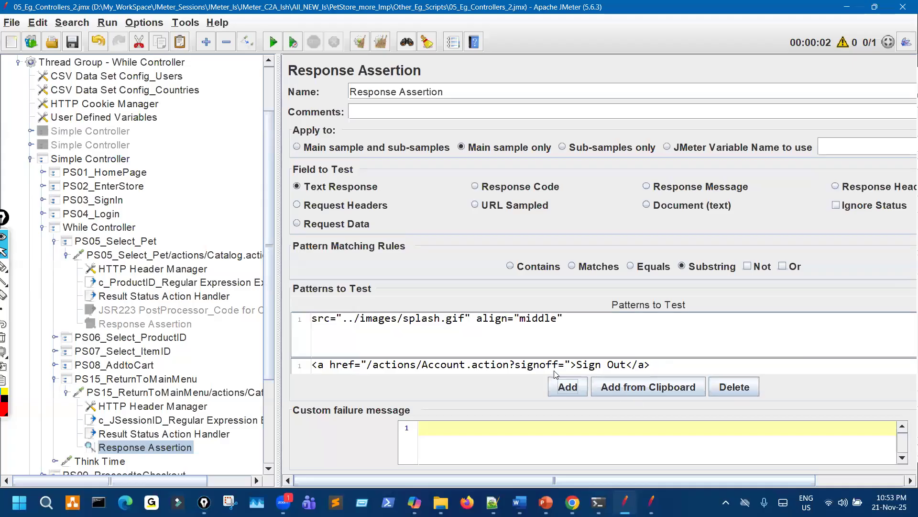
double_click(537, 363)
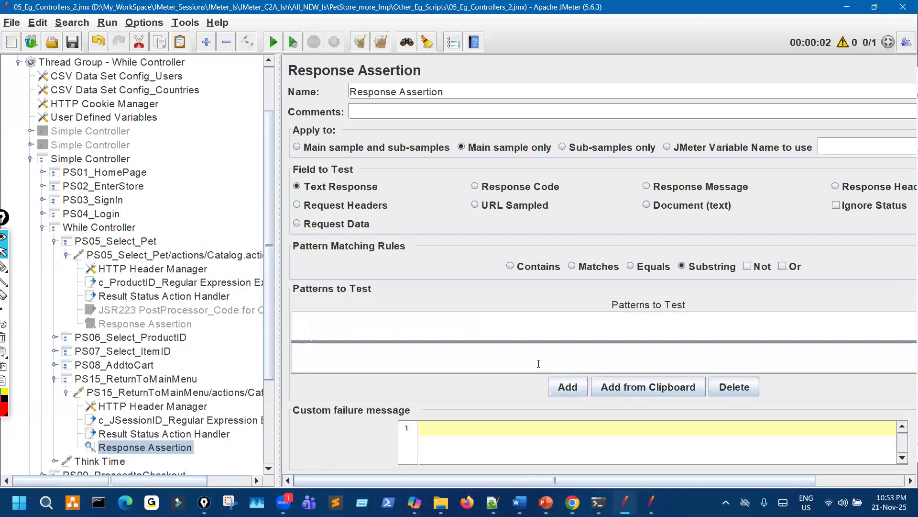
- Delete the src="../images/splash.gif" align="middle" pattern from the Response Assertion under PS15_ReturnToMainMenu and collapse that transaction
key(ctrl+v)
click(578, 330)
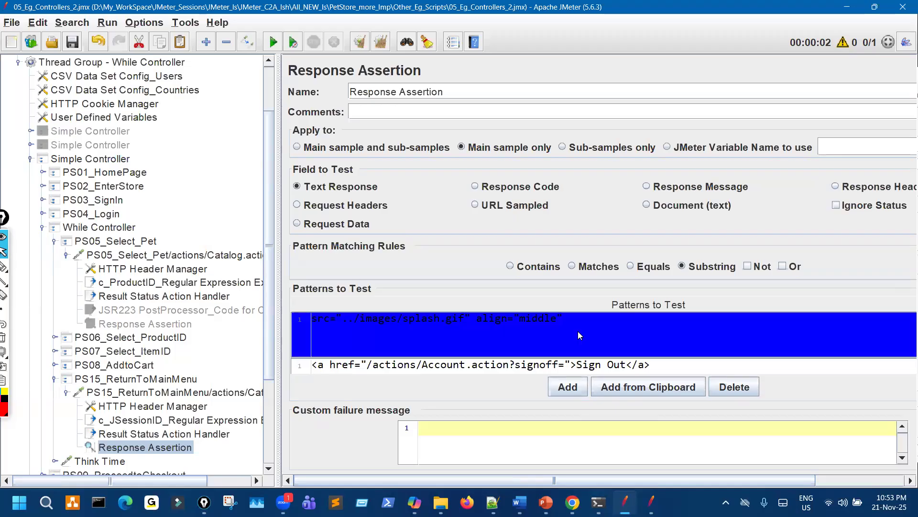
click(726, 391)
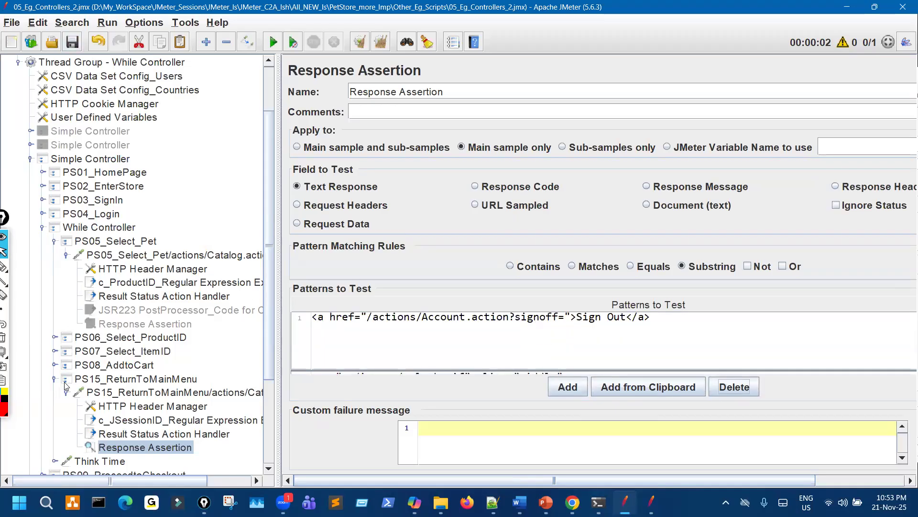
click(54, 380)
- Clear the earlier results, run the test with View Results Tree open, and collapse the PS05_Select_Pet branch
scroll(88, 421, down, 2)
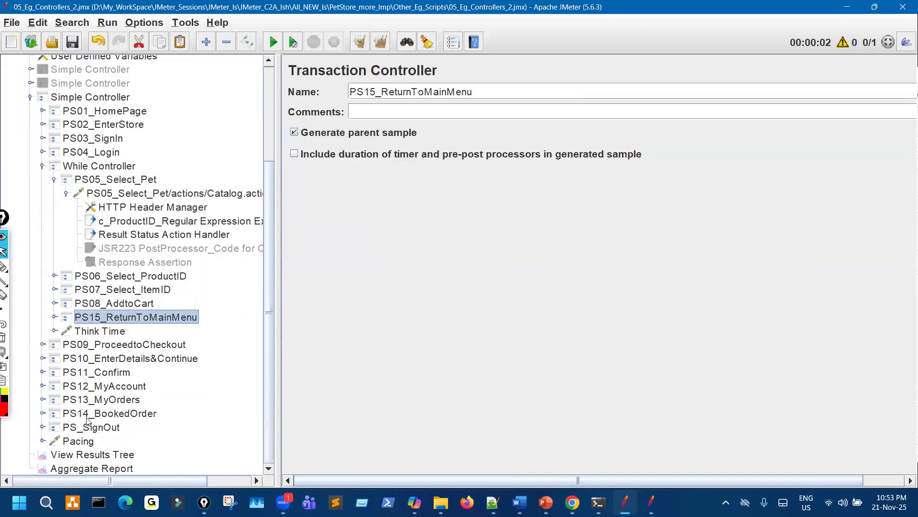
click(131, 457)
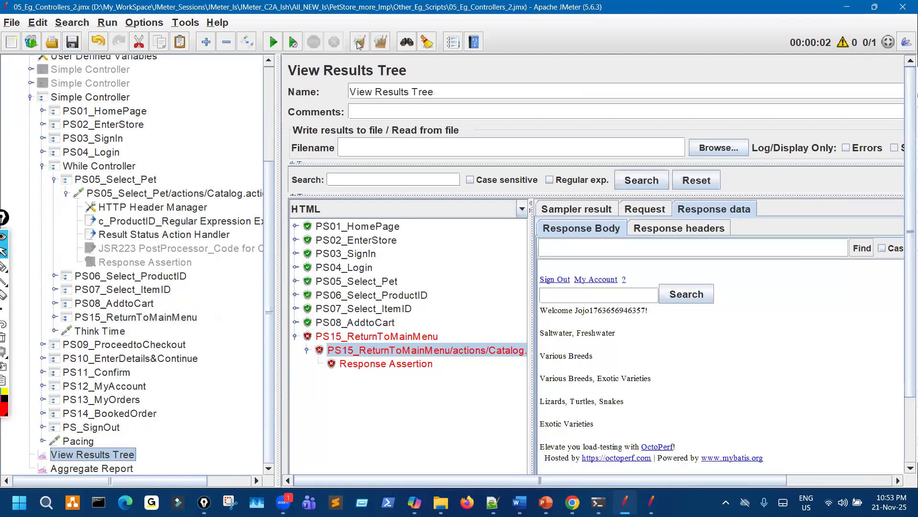
key(ctrl+e)
key(ctrl+r)
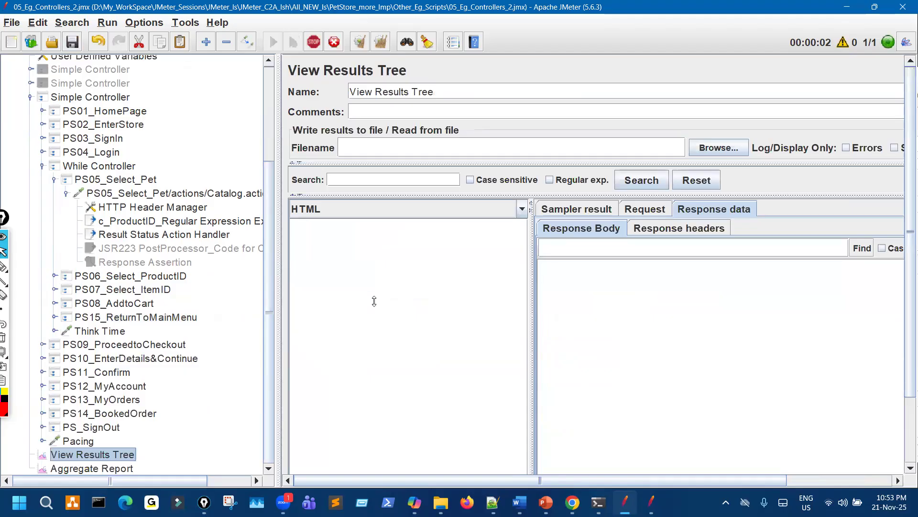
click(66, 193)
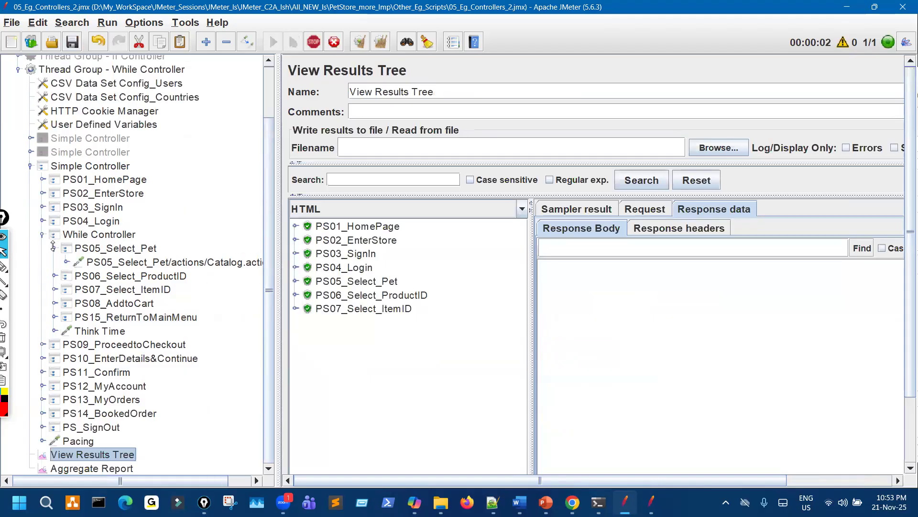
click(54, 248)
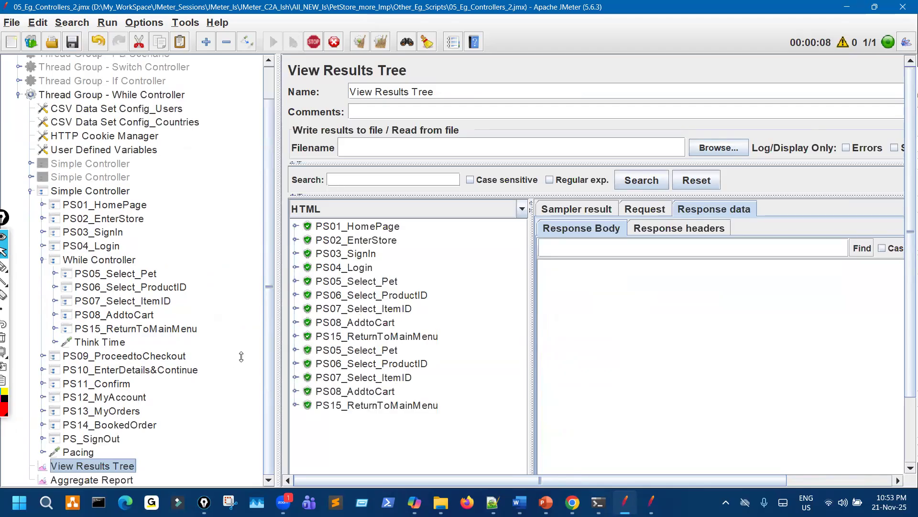
- Stop the run and change the While Controller condition to ${SubTotalAmount} >= ${GivenAmount}
click(122, 258)
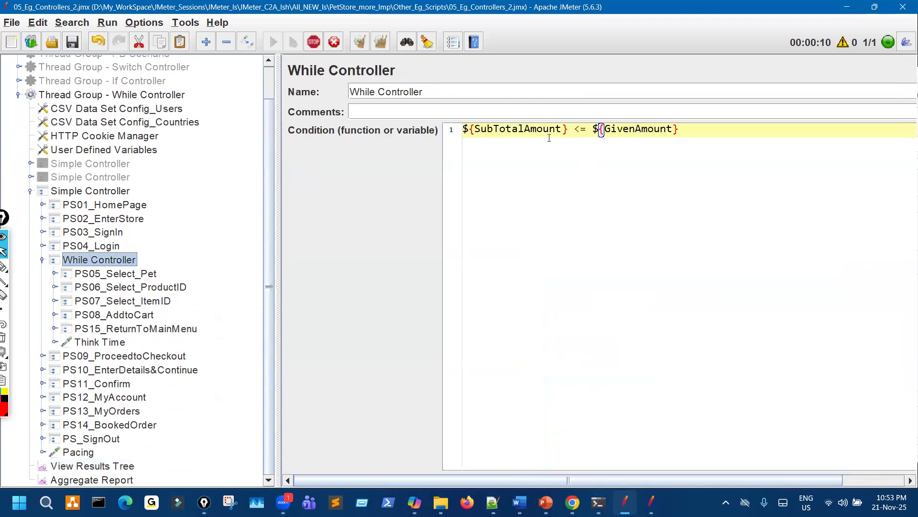
click(317, 43)
click(572, 206)
key(Right)
key(BackSpace)
text(>)
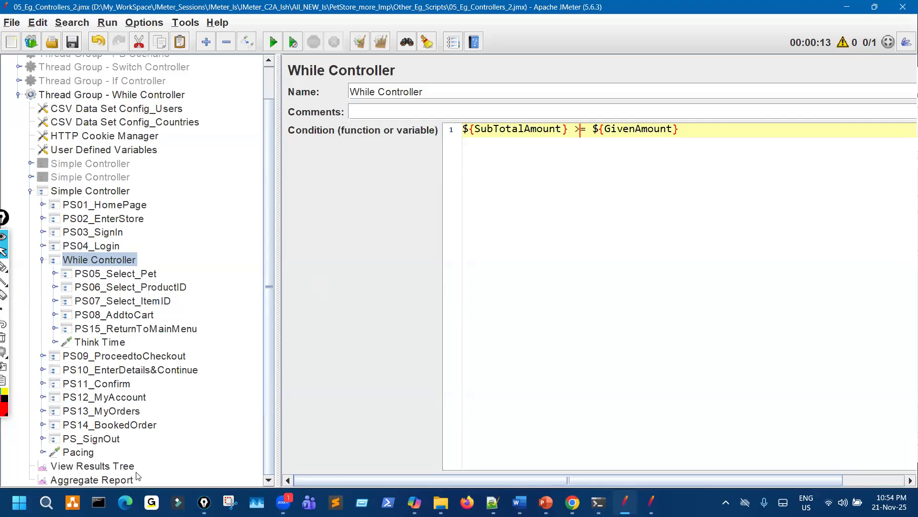
- Clear the results in View Results Tree, run the test with the changed condition, and stop it after checking the samples
click(91, 466)
click(380, 43)
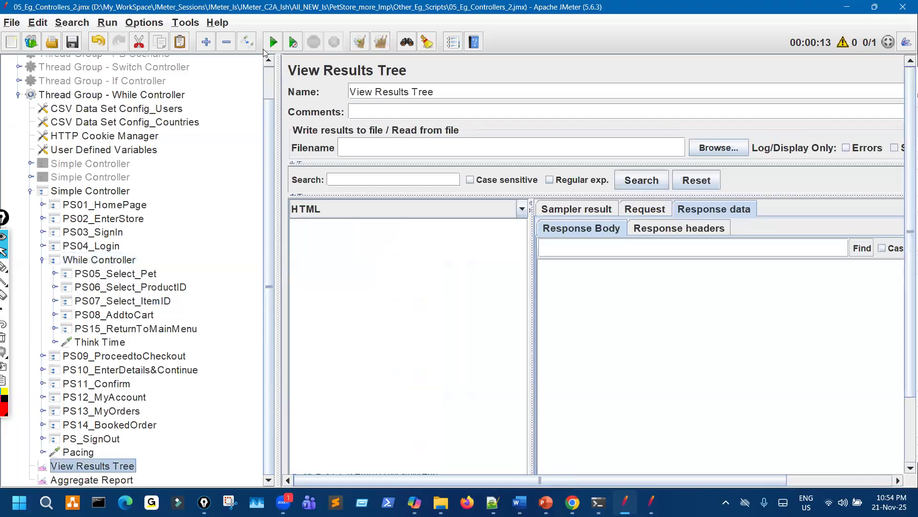
click(273, 42)
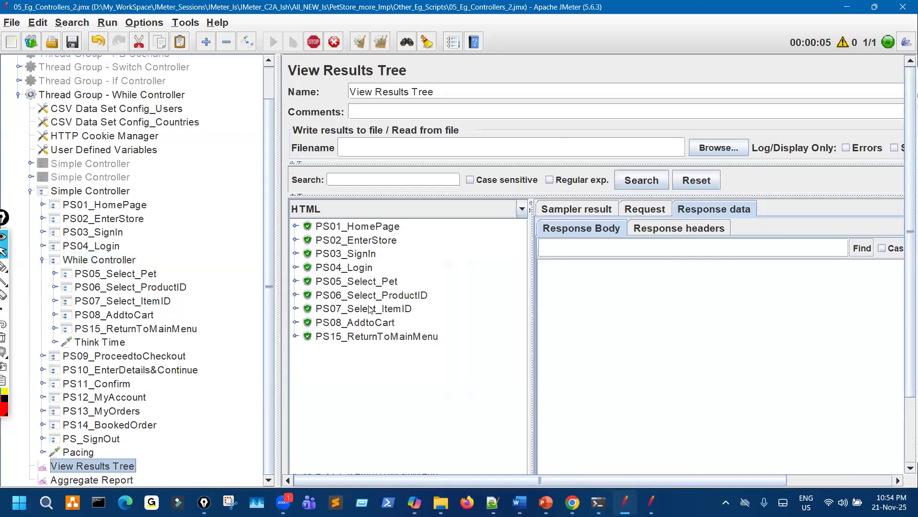
click(369, 268)
key(Down)
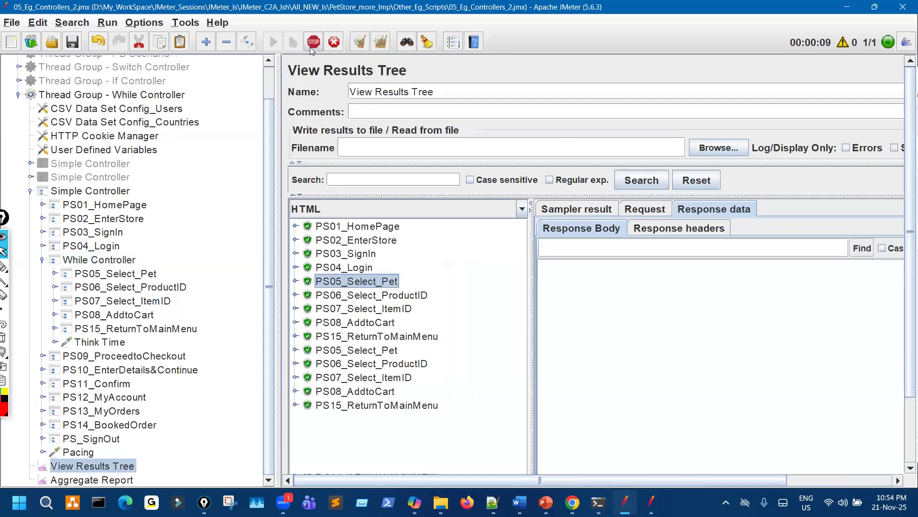
click(313, 42)
- Open the While Controller, write "0 >= 200" and "F" under its condition, and cross out its child transactions with the pen
click(35, 261)
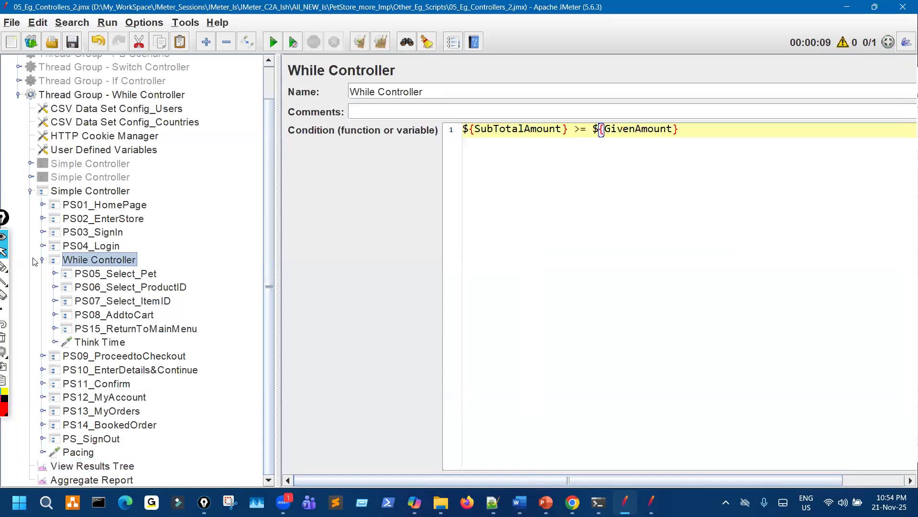
click(4, 265)
mouse_move(498, 189)
mouse_down()
mouse_move(503, 163)
mouse_move(550, 196)
mouse_up()
drag(603, 170, 637, 165)
drag(615, 182, 742, 158)
mouse_move(603, 236)
mouse_down()
mouse_move(652, 212)
mouse_move(640, 266)
mouse_move(632, 254)
mouse_up()
mouse_move(142, 253)
mouse_down()
mouse_move(155, 296)
mouse_move(137, 317)
mouse_up()
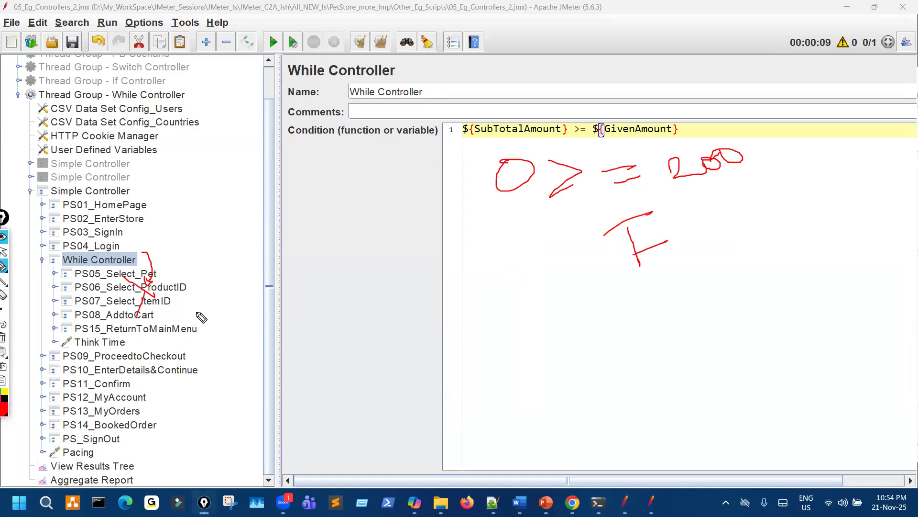
- Mark the While Controller's executed transactions in View Results Tree with the pen, and erase all annotations
click(129, 467)
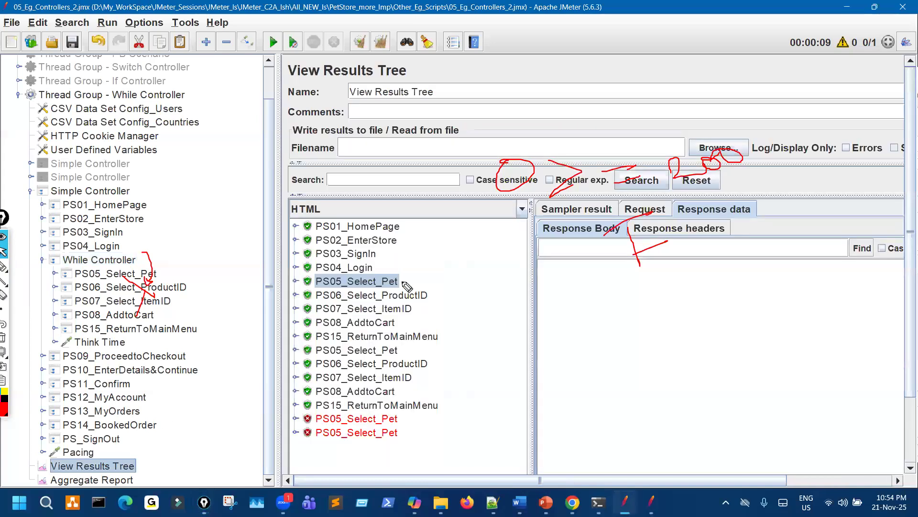
key(ctrl+shift+3)
mouse_move(398, 275)
mouse_down()
mouse_move(423, 313)
mouse_move(382, 317)
mouse_up()
drag(142, 281, 154, 315)
drag(311, 341, 351, 378)
key(ctrl+shift+7)
- Reopen the While Controller and underline its condition with the pen
key(ctrl+shift+2)
click(133, 261)
key(ctrl+shift+3)
drag(506, 143, 640, 144)
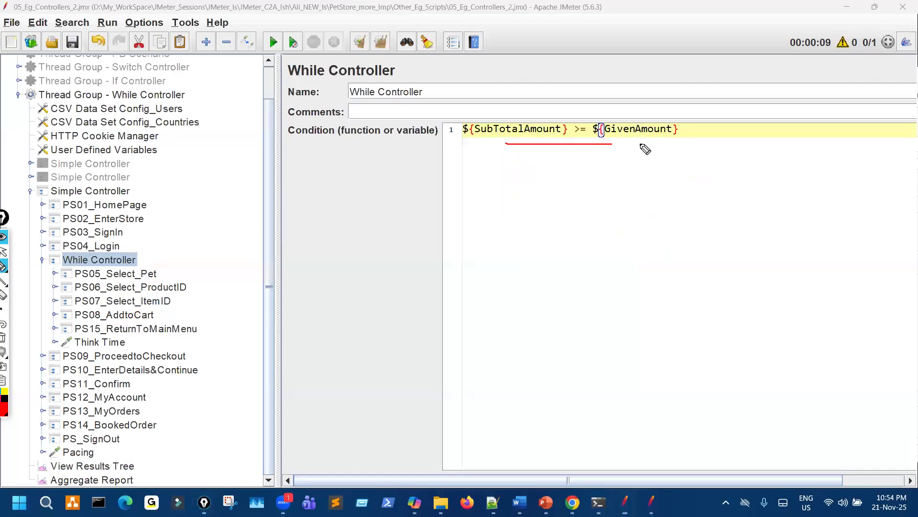
key(ctrl+shift+2)
- Copy the While Controller's condition and choose the groovy function in the Function Helper
click(578, 133)
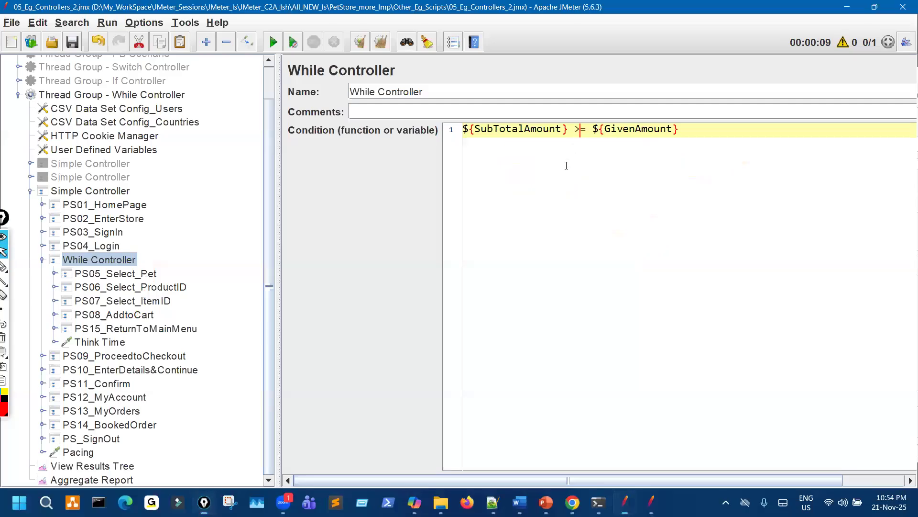
drag(686, 135, 462, 130)
key(ctrl+c)
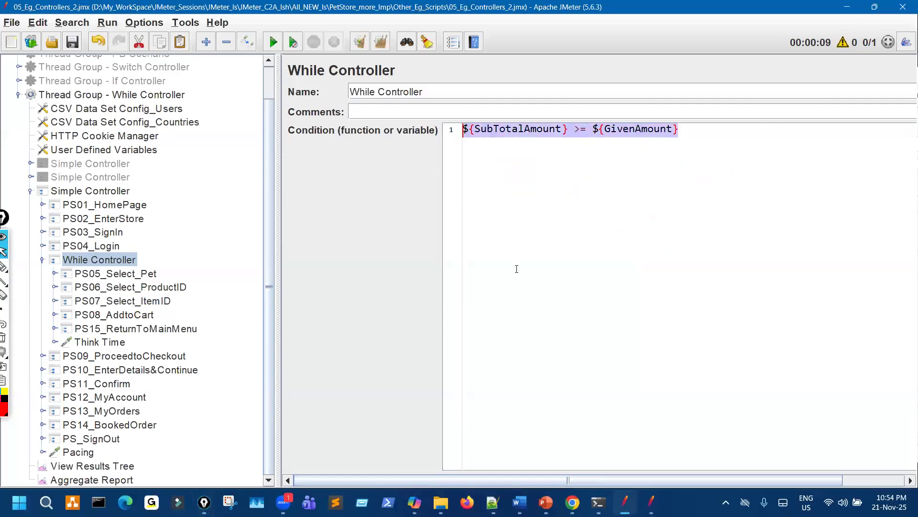
click(453, 42)
click(494, 104)
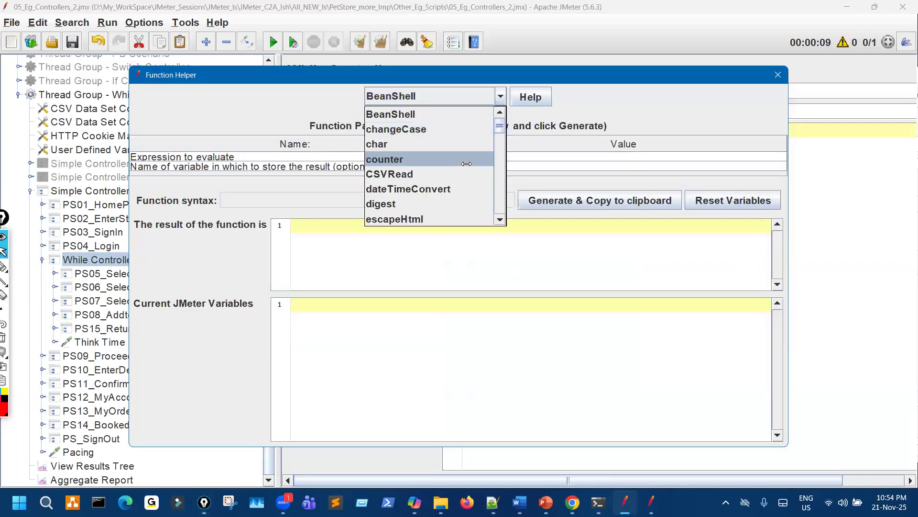
scroll(459, 173, down, 5)
scroll(453, 186, up, 1)
click(430, 124)
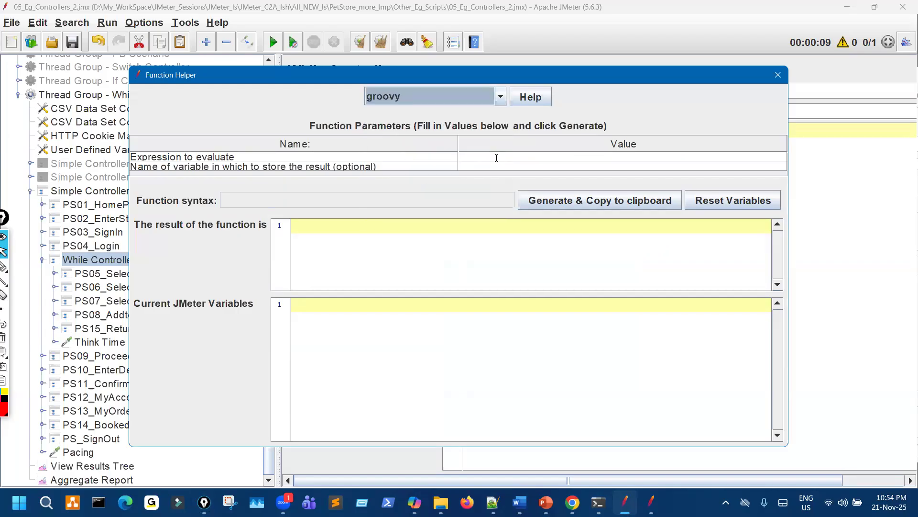
- Generate and copy the groovy function with ${SubTotalAmount} >= ${GivenAmount} as the expression to evaluate, and close the Function Helper
click(496, 158)
key(ctrl+v)
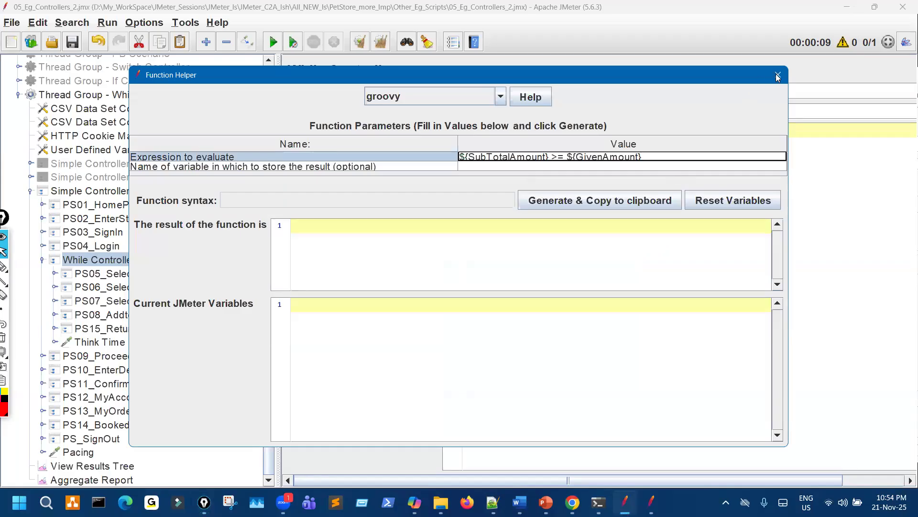
click(592, 196)
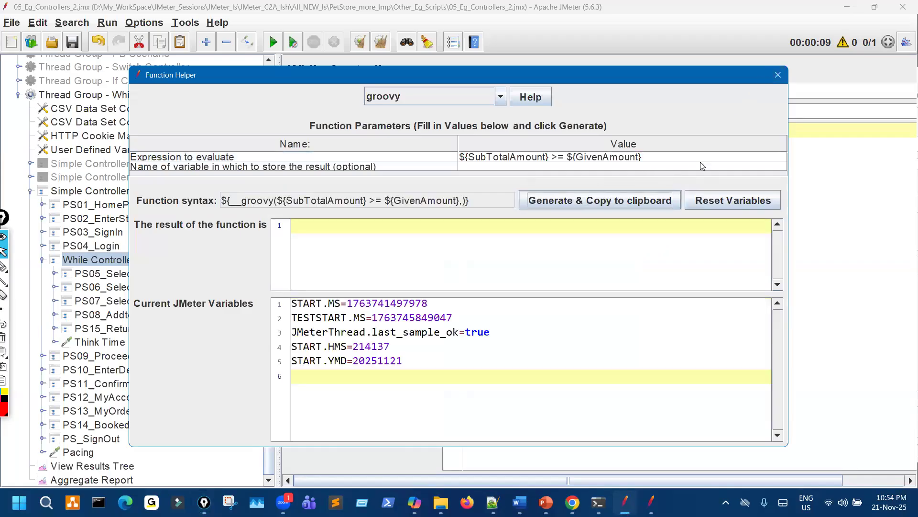
key(Escape)
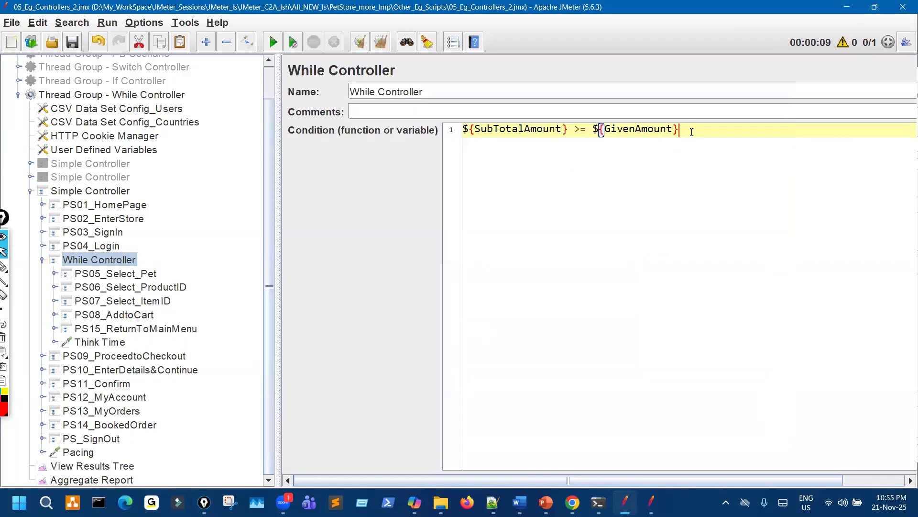
- Replace the While Controller condition with ${__groovy(${SubTotalAmount} >= ${GivenAmount},)}
drag(692, 132, 438, 124)
text(${__groovy(${SubTotalAmount} >= ${GivenAmount},)})
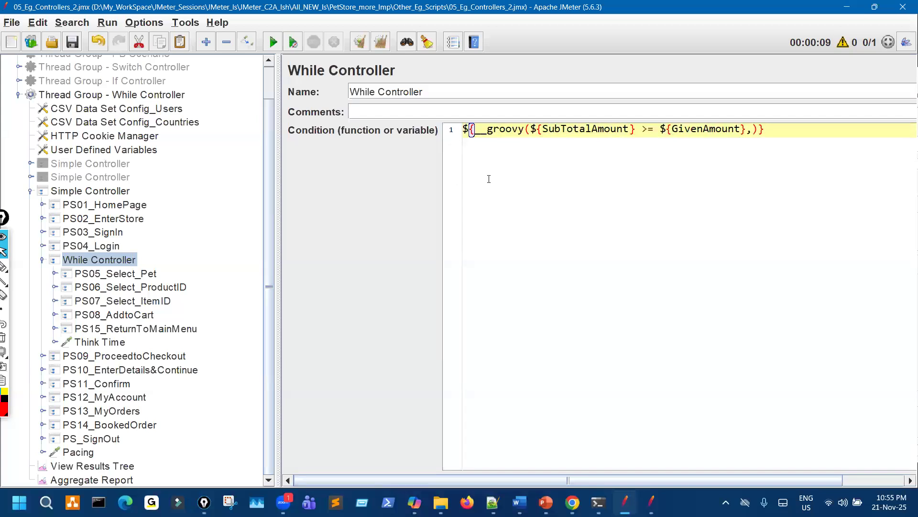
key(ctrl+shift+t)
- Write "0 >= 200" under the groovy condition with the pen
key(ctrl+shift+3)
mouse_move(579, 190)
mouse_down()
mouse_move(567, 189)
mouse_move(590, 172)
mouse_up()
mouse_move(644, 180)
mouse_down()
mouse_move(641, 237)
mouse_move(670, 224)
mouse_up()
mouse_move(725, 181)
mouse_down()
mouse_move(745, 199)
mouse_move(840, 173)
mouse_move(857, 158)
mouse_up()
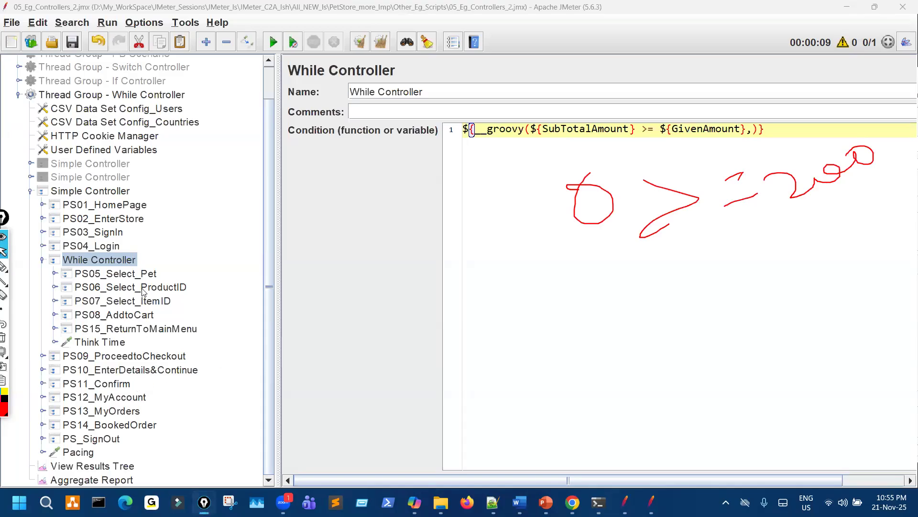
- Clear the View Results Tree samples, and draw the skip from PS04_Login to PS09_ProceedtoCheckout, crossing out the While Controller's children
click(93, 465)
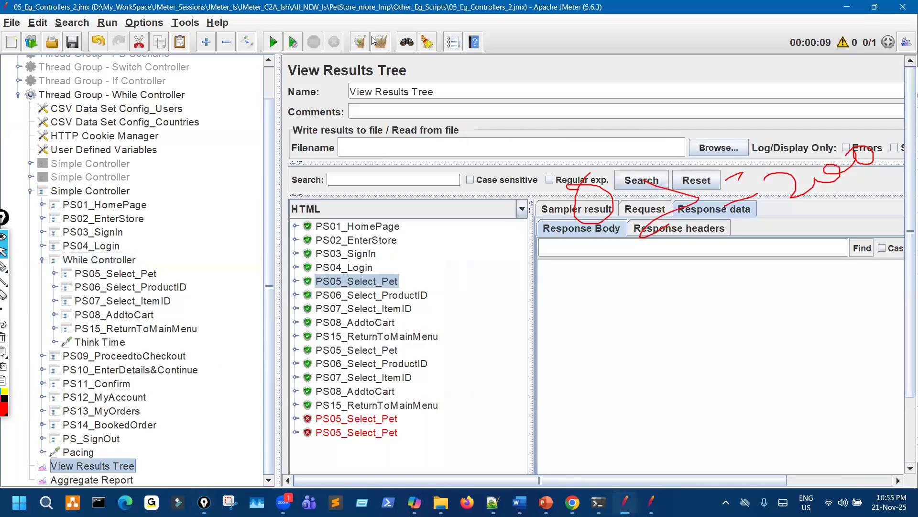
key(ctrl+shift+3)
drag(119, 249, 131, 241)
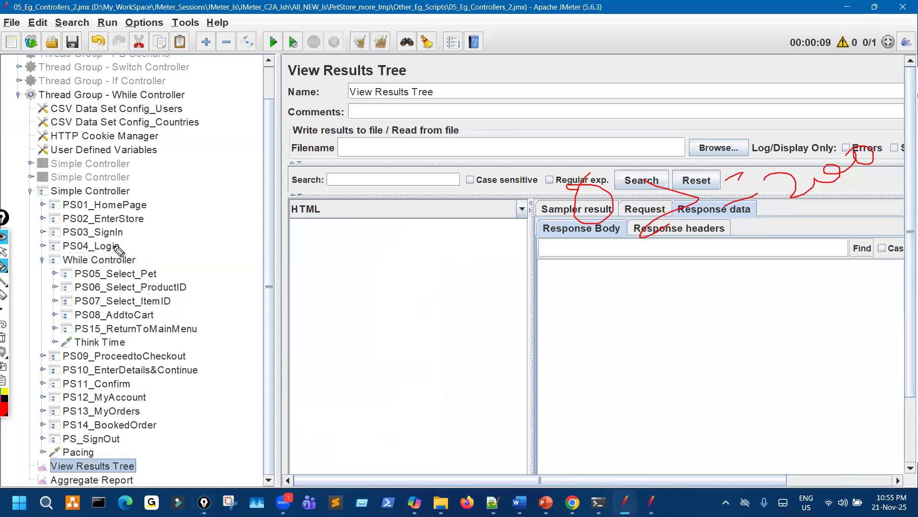
drag(114, 275, 141, 291)
drag(131, 277, 121, 311)
mouse_move(122, 247)
mouse_down()
mouse_move(157, 263)
mouse_move(127, 352)
mouse_move(83, 363)
mouse_up()
key(ctrl+shift+2)
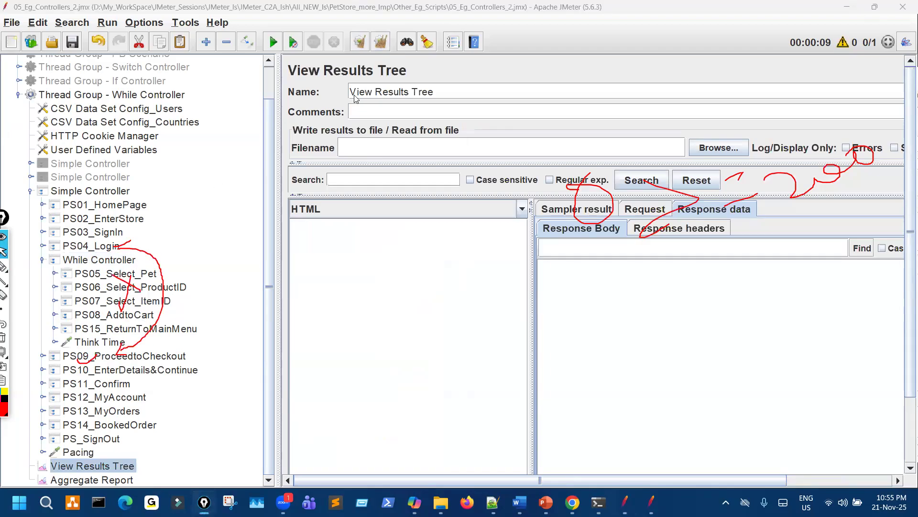
- Run the test, underline the PS04_Login and PS09_ProceedtoCheckout results with the pen, and erase all annotations
click(274, 45)
key(ctrl+shift+1)
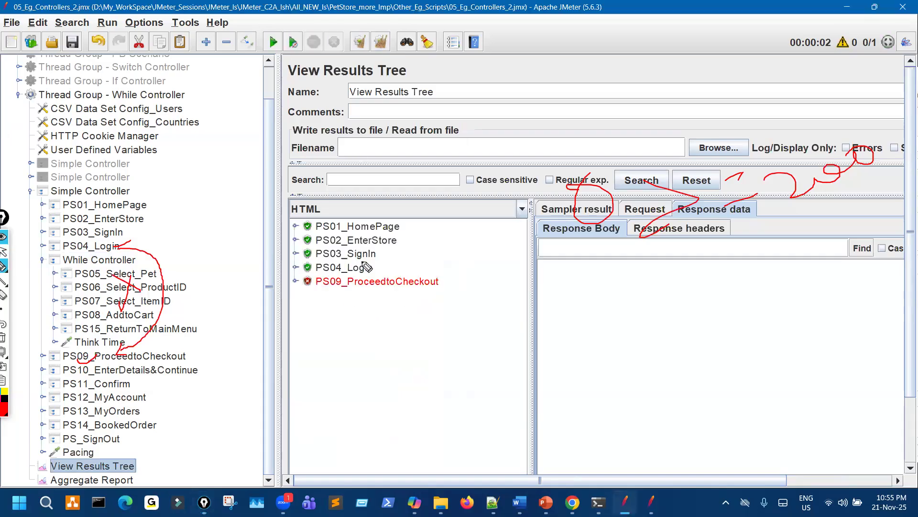
drag(318, 271, 362, 261)
drag(325, 295, 362, 287)
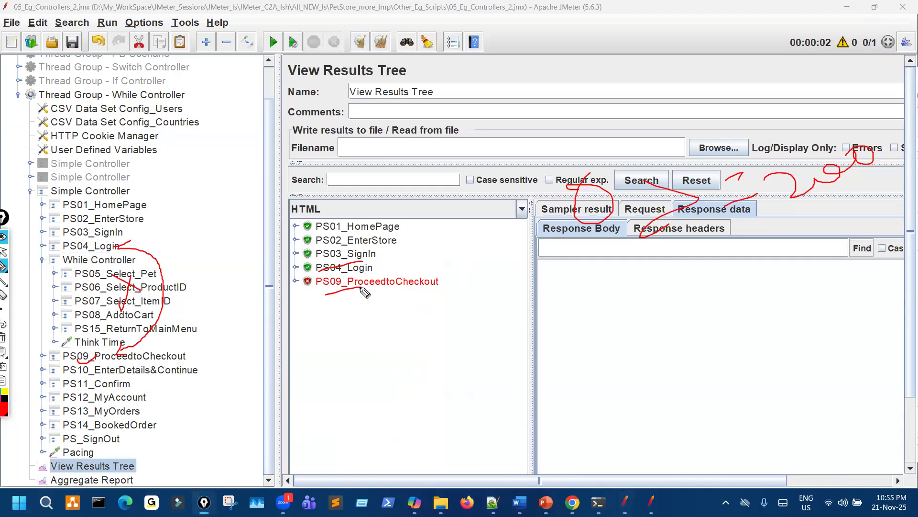
key(ctrl+shift+7)
key(ctrl+shift+2)
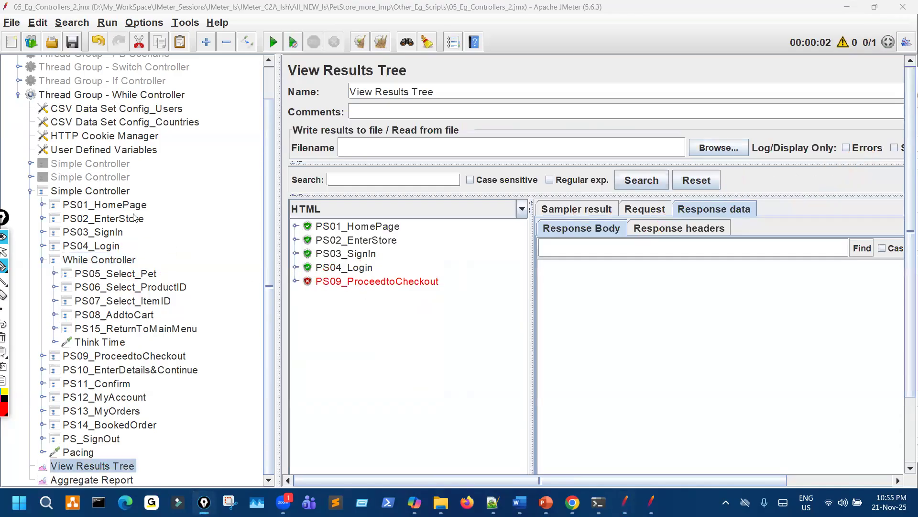
- Change the While Controller condition to ${__groovy(${SubTotalAmount} <= ${GivenAmount},)}
click(125, 263)
click(646, 129)
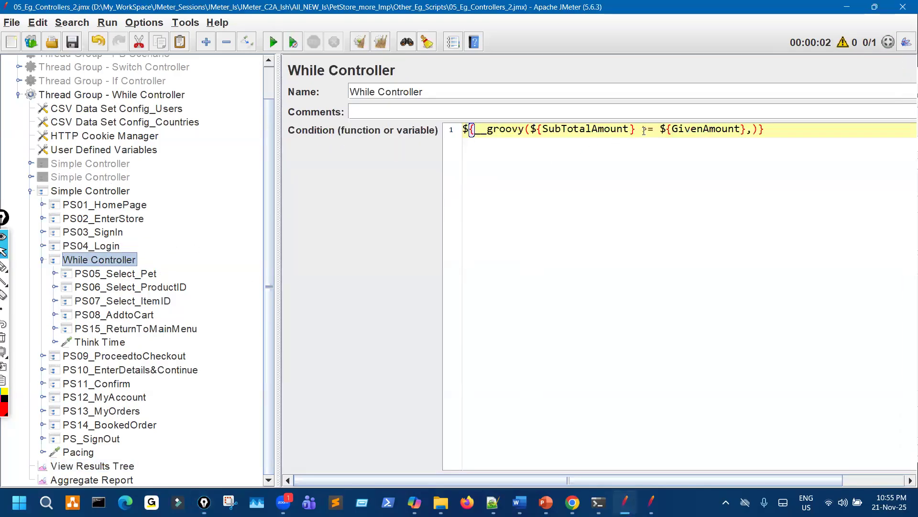
key(BackSpace)
text(<)
- Draw an arrow into the While Controller's transactions and write "0 <= 200" and "T" under its condition with the pen
key(ctrl+shift+3)
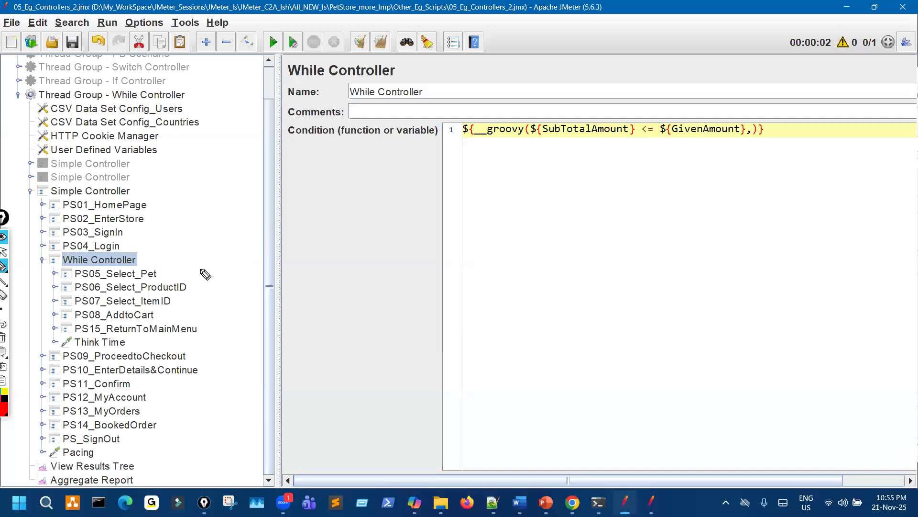
mouse_move(173, 237)
mouse_down()
mouse_move(162, 273)
mouse_move(178, 267)
mouse_up()
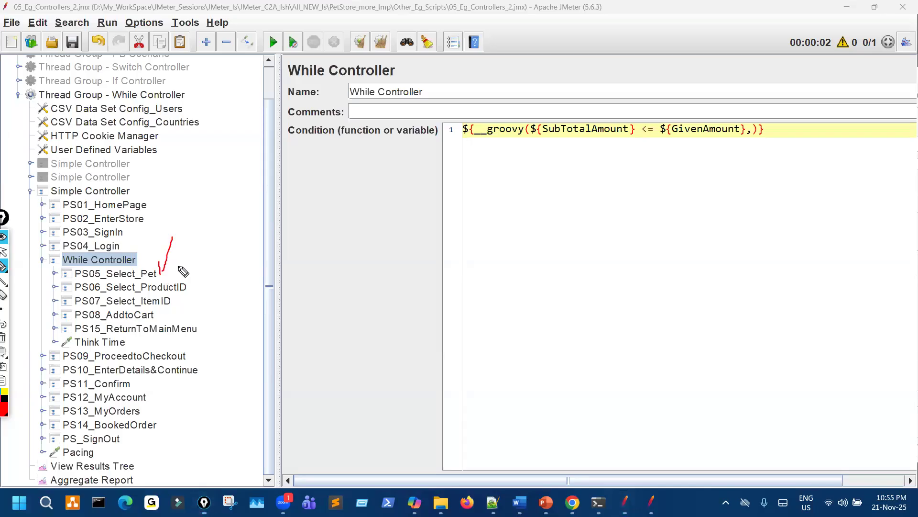
drag(533, 170, 555, 178)
mouse_move(643, 171)
mouse_down()
mouse_move(674, 214)
mouse_move(723, 197)
mouse_move(791, 205)
mouse_up()
mouse_move(800, 173)
mouse_down()
mouse_move(808, 187)
mouse_move(834, 176)
mouse_up()
mouse_move(686, 267)
mouse_down()
mouse_move(737, 248)
mouse_move(728, 282)
mouse_up()
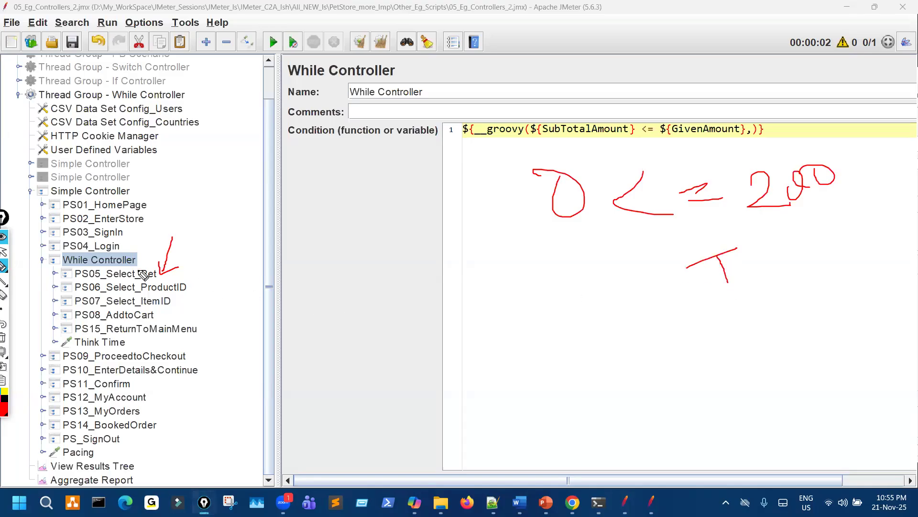
- Erase the pen annotations and rerun the test with the View Results Tree samples cleared
drag(144, 318, 153, 314)
key(Escape)
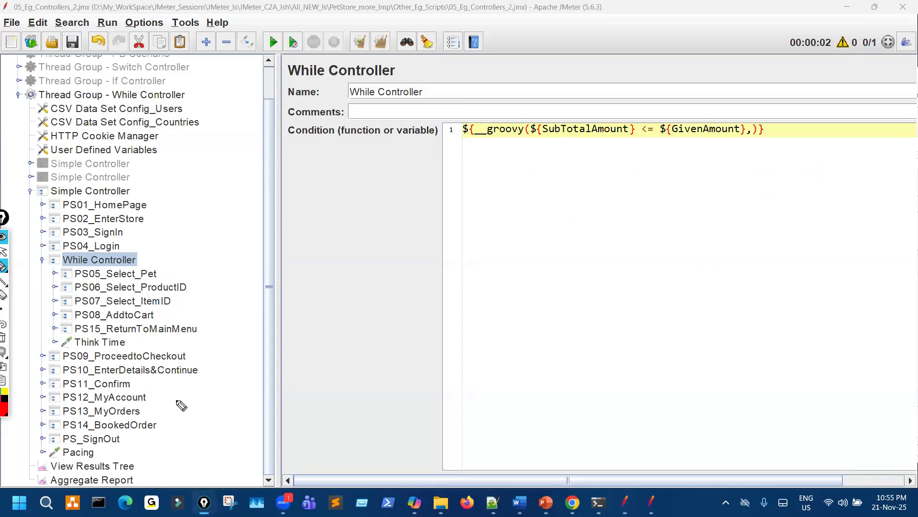
click(93, 466)
click(360, 43)
click(273, 42)
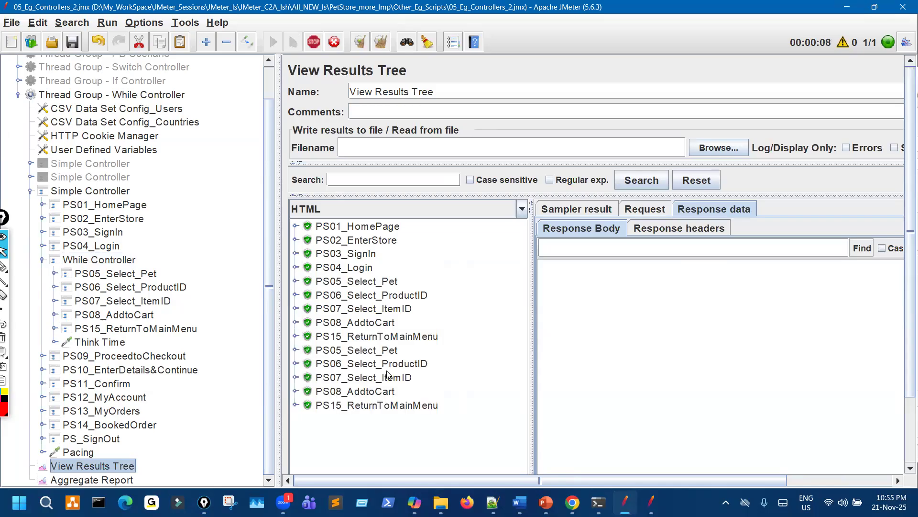
- With the pen, write "0 <= 200" under the While Controller's condition and circle its looping transactions, then erase the marks
click(130, 262)
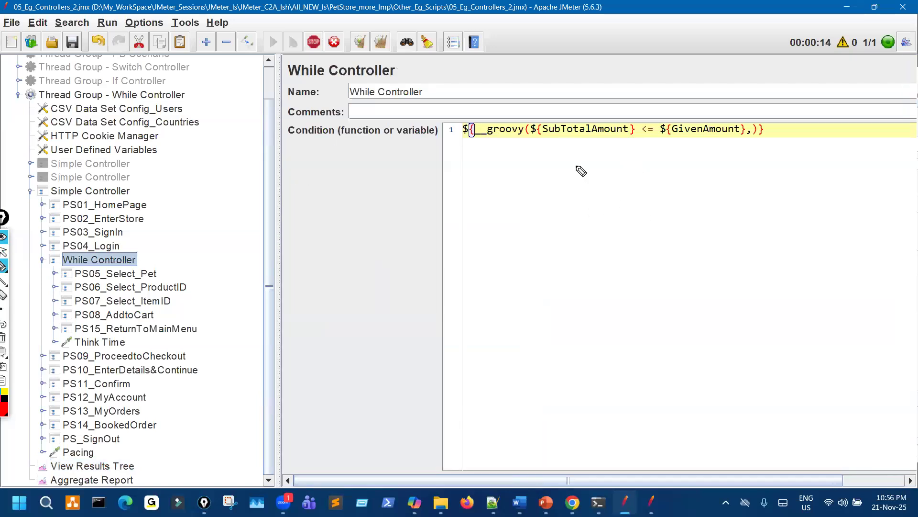
drag(637, 113, 621, 165)
drag(551, 184, 562, 201)
mouse_move(671, 183)
mouse_down()
mouse_move(692, 223)
mouse_move(711, 194)
mouse_up()
drag(698, 215, 794, 184)
mouse_move(109, 354)
mouse_down()
mouse_move(98, 296)
mouse_move(193, 301)
mouse_move(177, 315)
mouse_up()
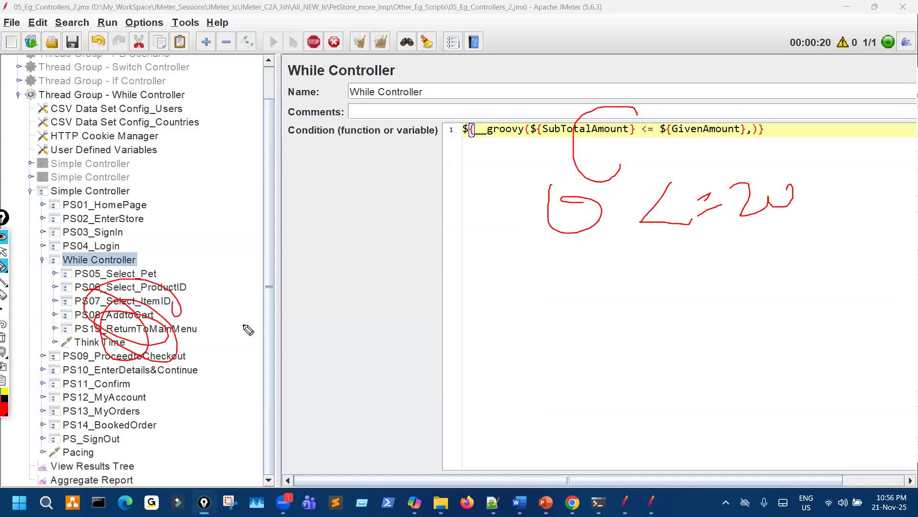
key(ctrl+shift+7)
key(ctrl+shift+2)
- Examine the repeating transactions in View Results Tree, circling them and the While Controller's children with the pen before erasing the circles
click(126, 466)
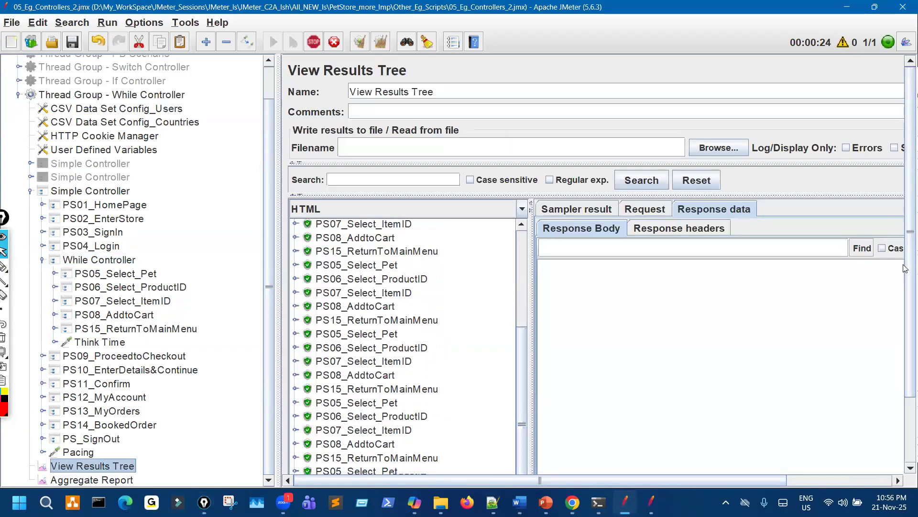
drag(906, 269, 906, 349)
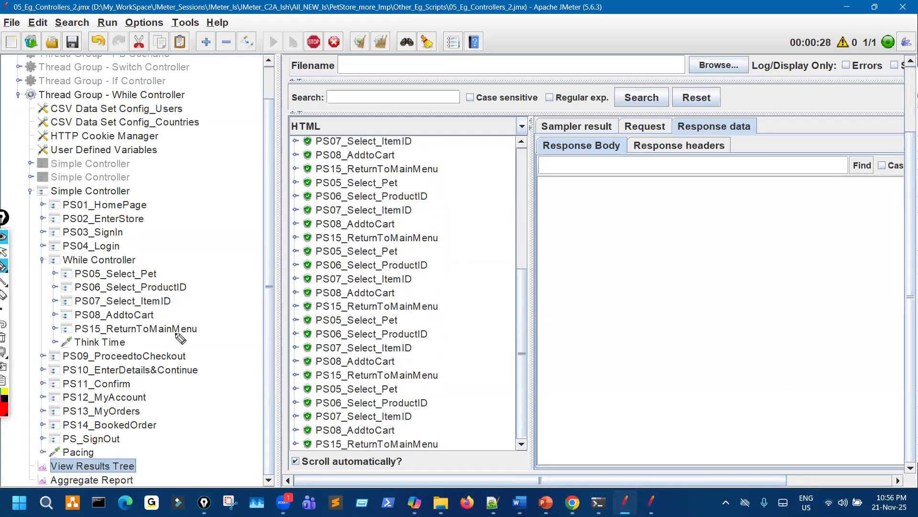
drag(177, 335, 144, 269)
mouse_move(378, 357)
mouse_down()
mouse_move(368, 388)
mouse_move(374, 359)
mouse_up()
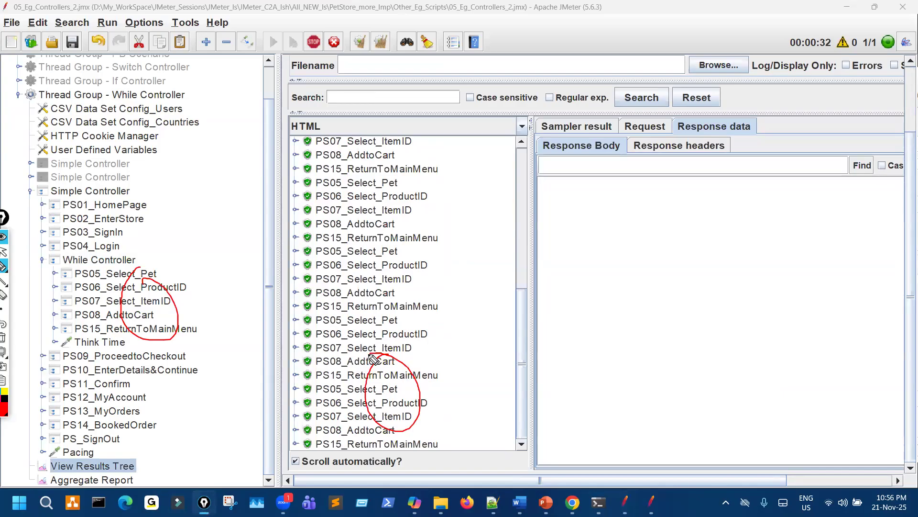
key(ctrl+shift+7)
key(ctrl+shift+2)
- Switch to the JPetStore cart in Chrome, circle its Sub Total with the pen, erase the mark and return to JMeter
click(572, 502)
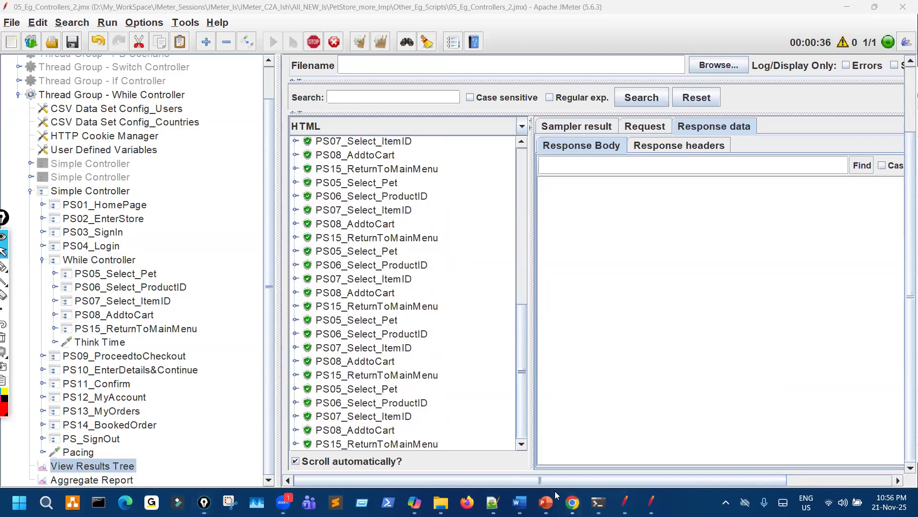
key(ctrl+shift+3)
drag(94, 307, 79, 315)
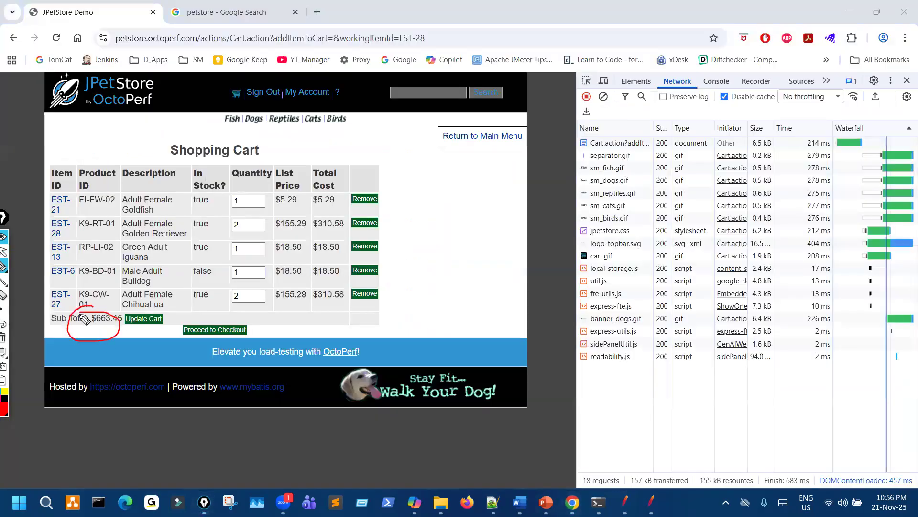
key(ctrl+shift+7)
key(ctrl+shift+2)
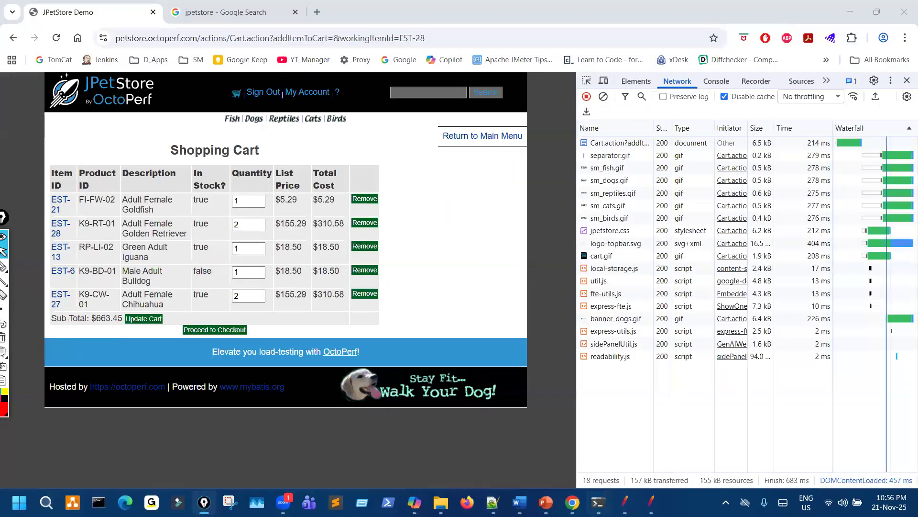
key(alt+Tab)
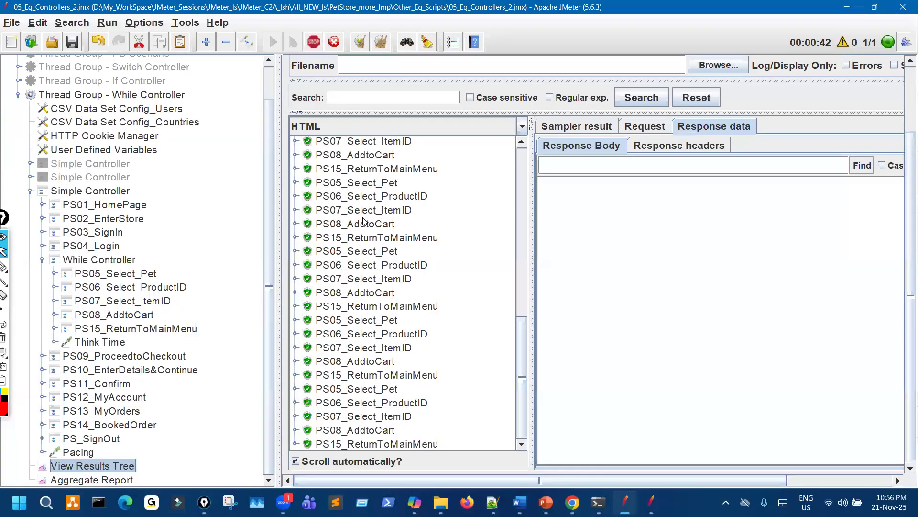
- Stop the running test and select an earlier PS08_AddtoCart result in View Results Tree
click(319, 47)
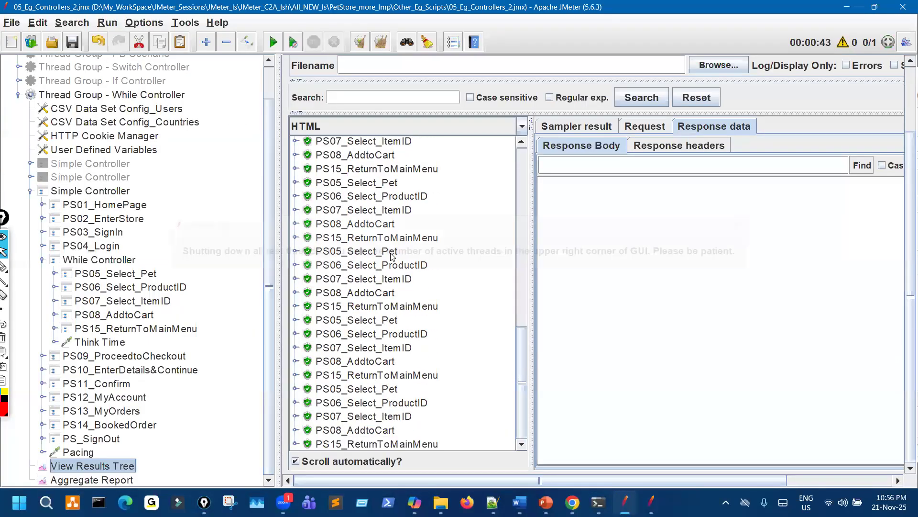
scroll(387, 235, up, 5)
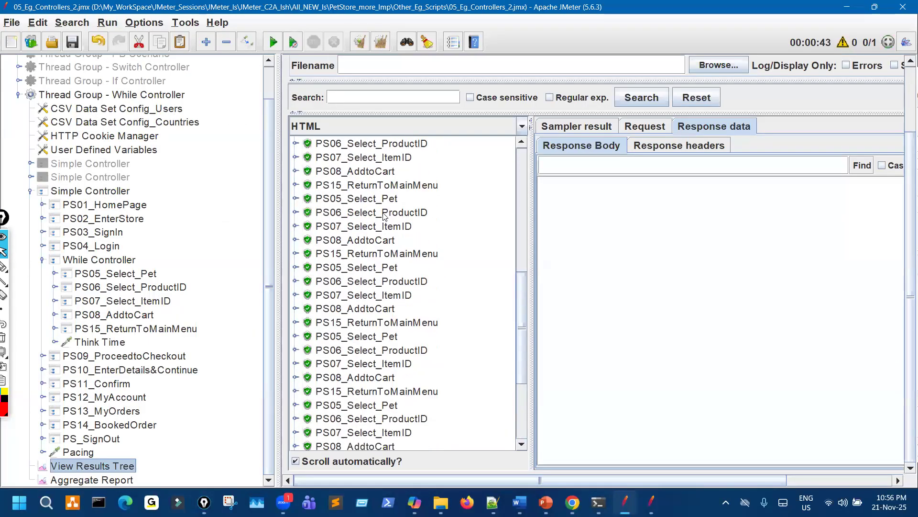
click(361, 175)
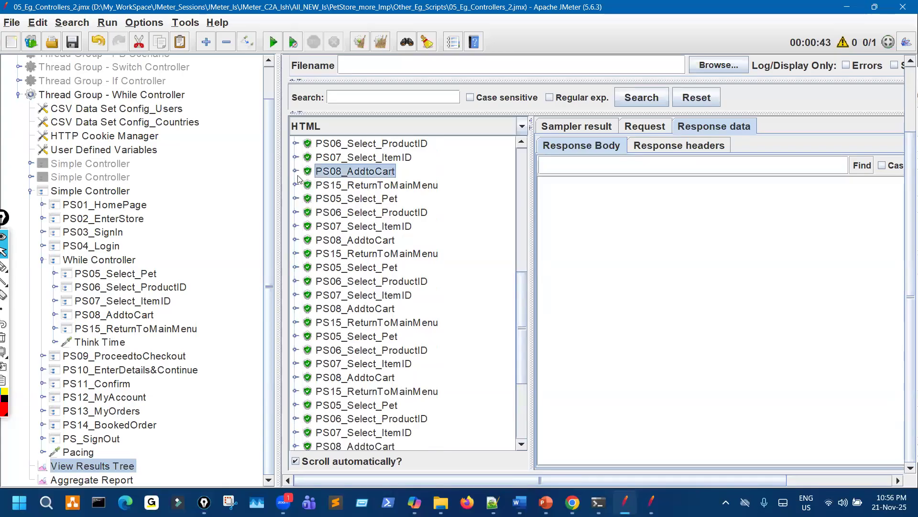
- Mark the Sub Total on the Chrome shopping cart page once more, clear the mark and go back to JMeter
click(572, 500)
key(ctrl+shift+3)
mouse_move(88, 304)
mouse_down()
mouse_move(127, 327)
mouse_move(89, 310)
mouse_up()
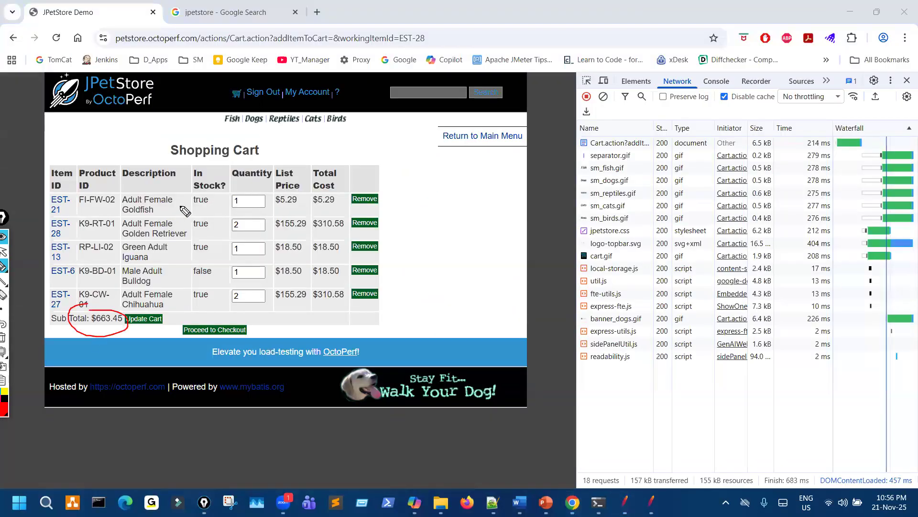
key(ctrl+shift+7)
key(ctrl+shift+2)
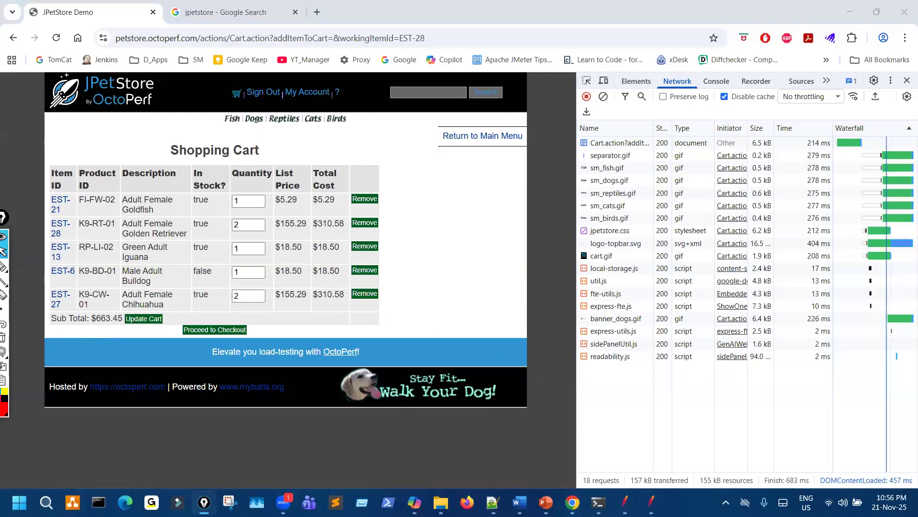
key(alt+Tab)
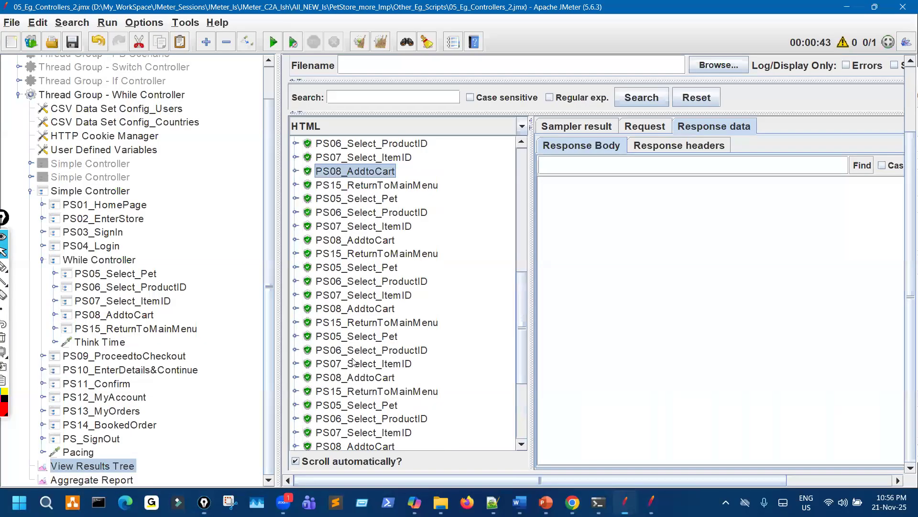
- Show the Cart.action response of PS08_AddtoCart, narrow the test plan tree, and circle the response's Sub Total and PS08_AddtoCart with the pen
double_click(330, 174)
click(353, 185)
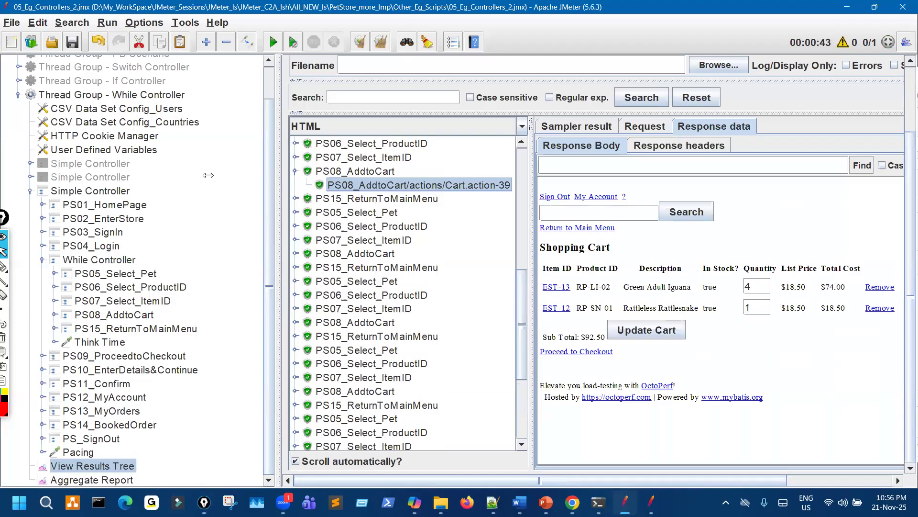
drag(209, 176, 190, 175)
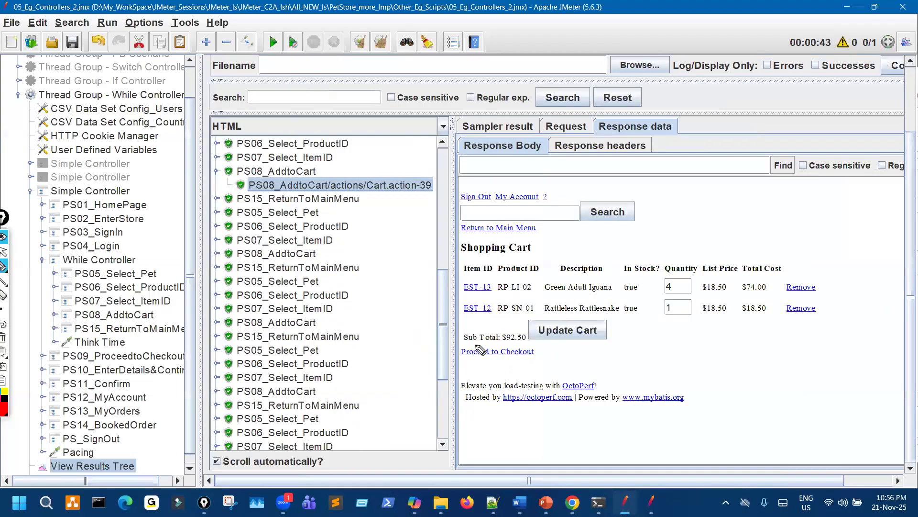
mouse_move(525, 335)
mouse_down()
mouse_move(478, 336)
mouse_move(497, 339)
mouse_up()
mouse_move(550, 305)
mouse_down()
mouse_move(525, 321)
mouse_move(537, 325)
mouse_up()
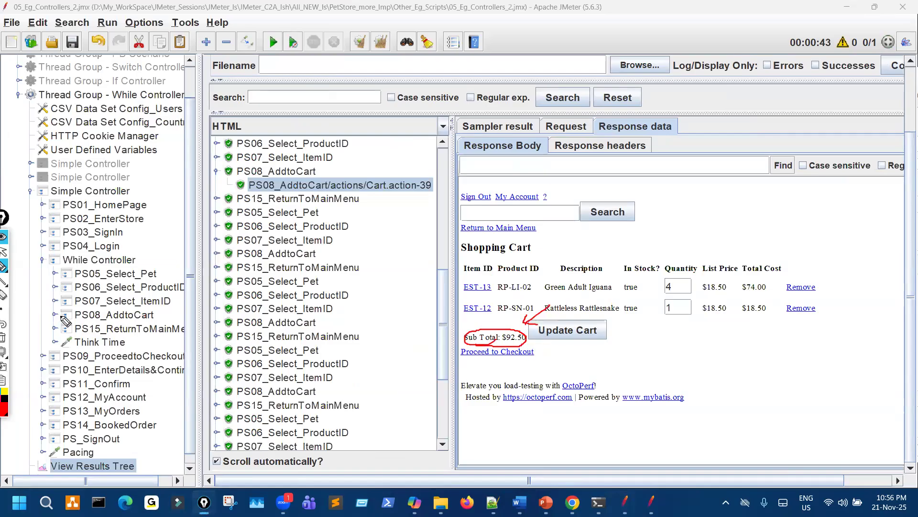
drag(68, 308, 72, 313)
- Open the While Controller and draw a pen arrow pointing to SubTotalAmount in its condition
key(ctrl+shift+2)
click(129, 260)
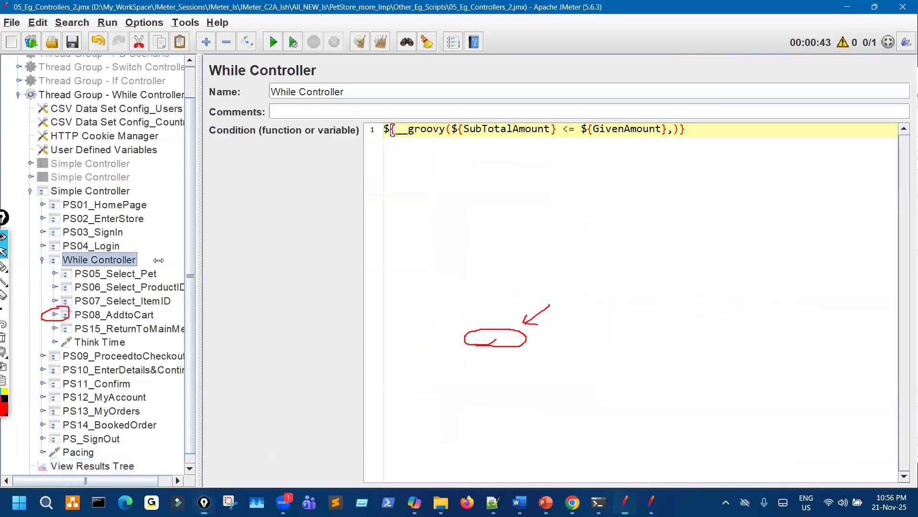
key(ctrl+shift+1)
drag(469, 168, 485, 139)
drag(479, 137, 488, 151)
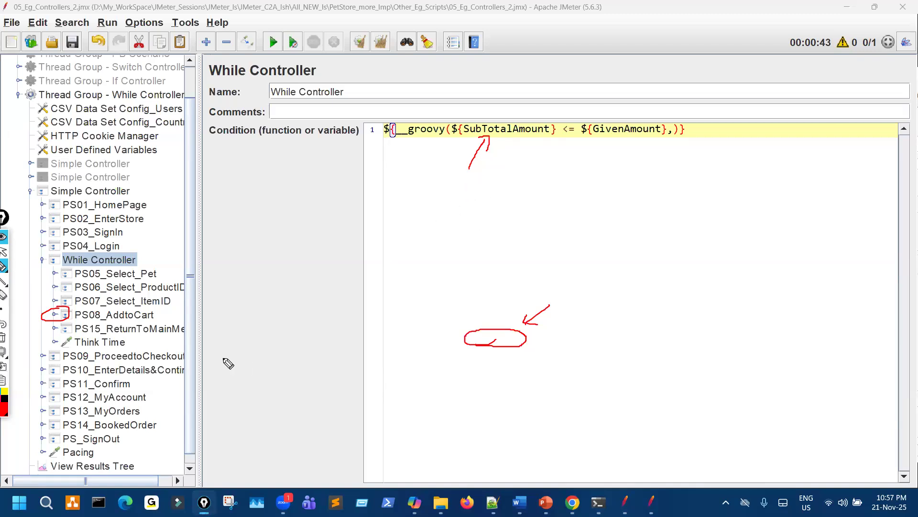
- Draw the loop from PS08_AddtoCart back up to the While Controller, mark SubTotalAmount, and erase all annotations
drag(122, 317, 76, 344)
drag(47, 302, 66, 340)
drag(123, 232, 48, 303)
mouse_move(492, 117)
mouse_down()
mouse_move(489, 129)
mouse_move(499, 133)
mouse_up()
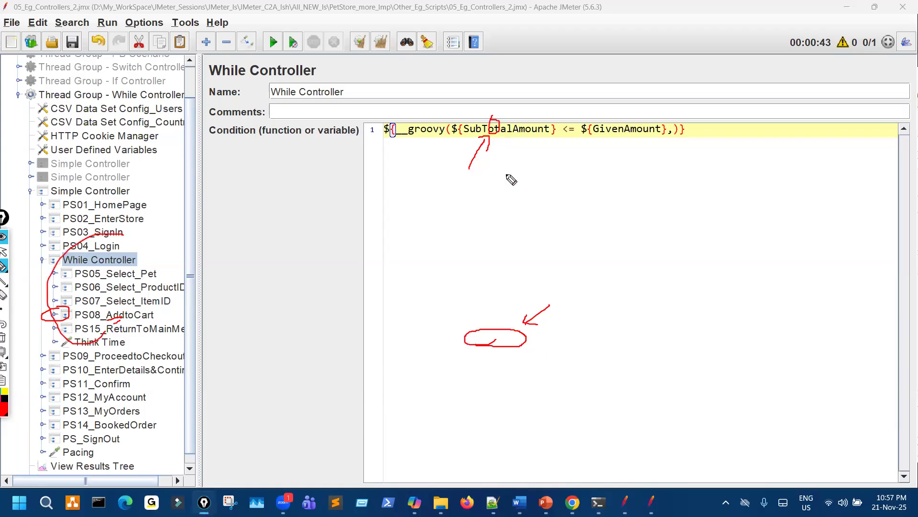
key(Escape)
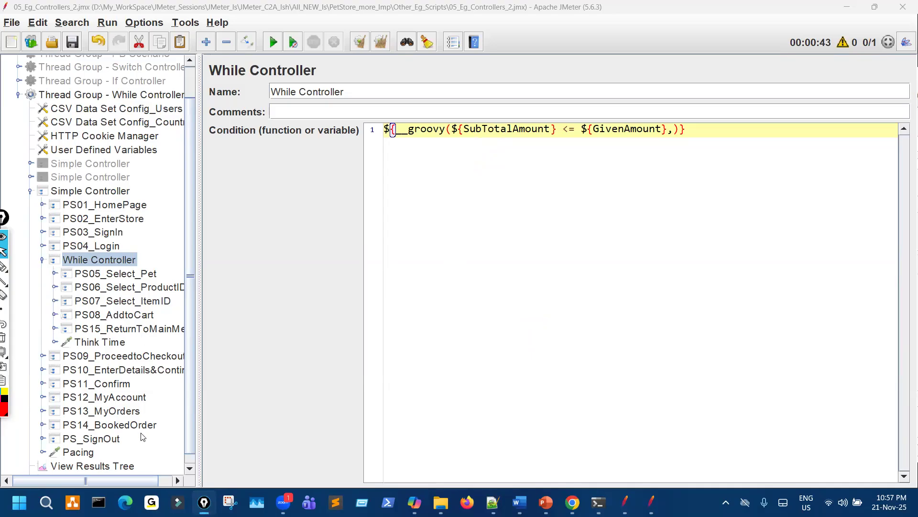
- Display the PS08_AddtoCart Cart.action response as Text and find 92.50 in its body
click(111, 465)
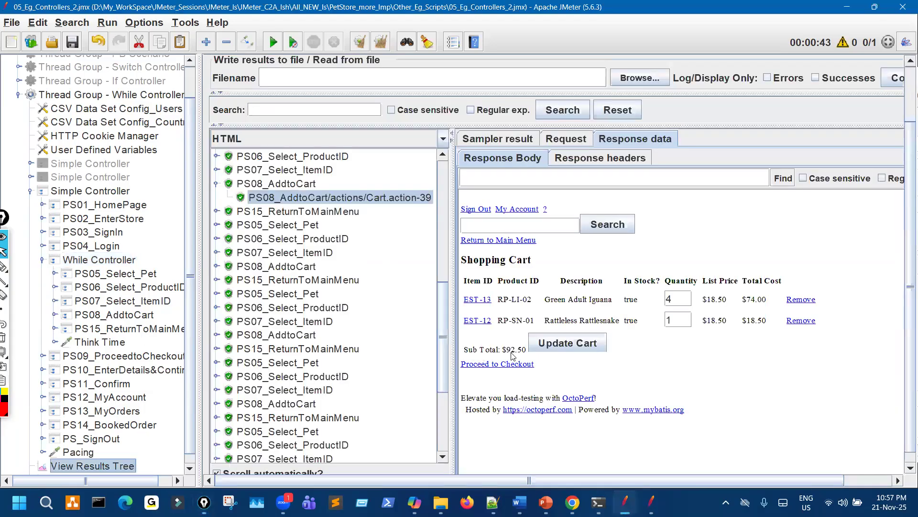
double_click(524, 349)
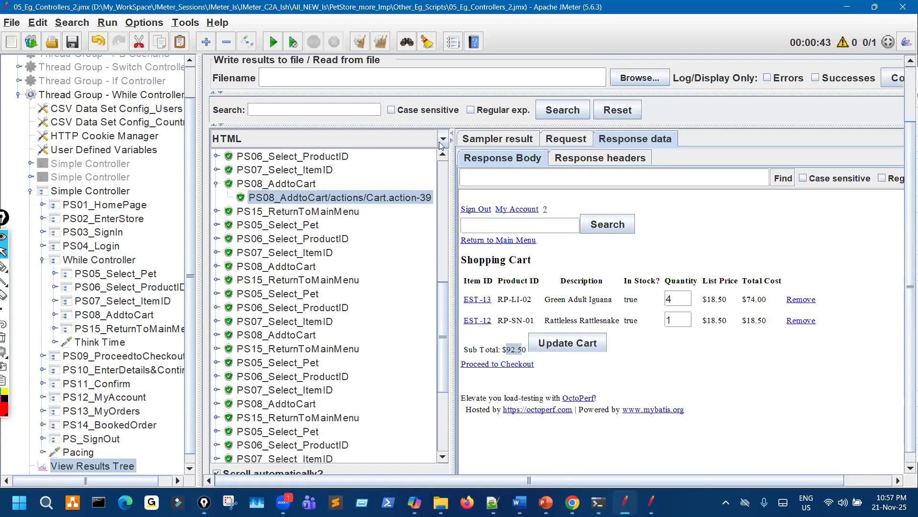
click(378, 139)
scroll(372, 171, up, 2)
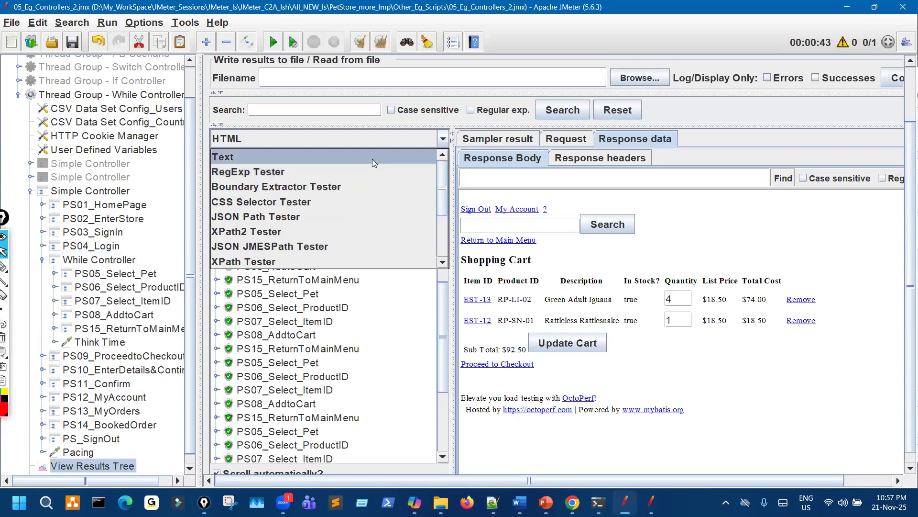
click(372, 159)
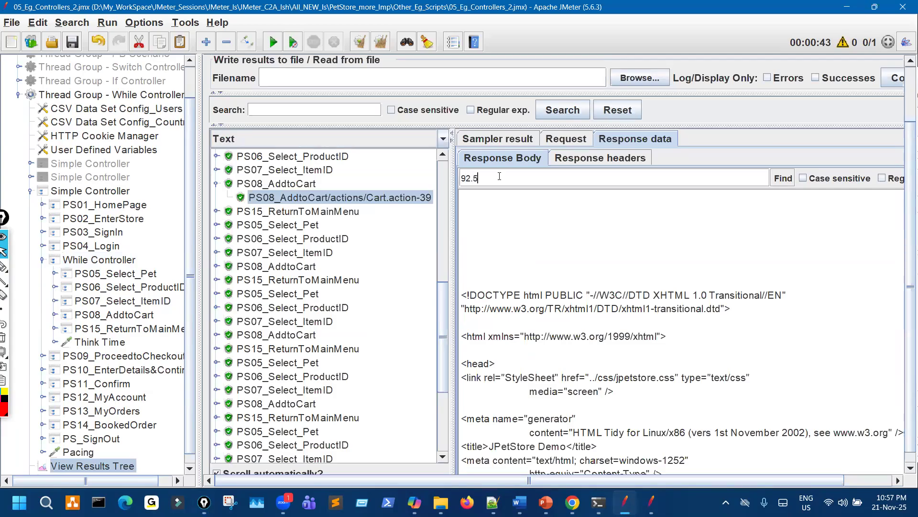
text(0)
scroll(568, 275, down, 4)
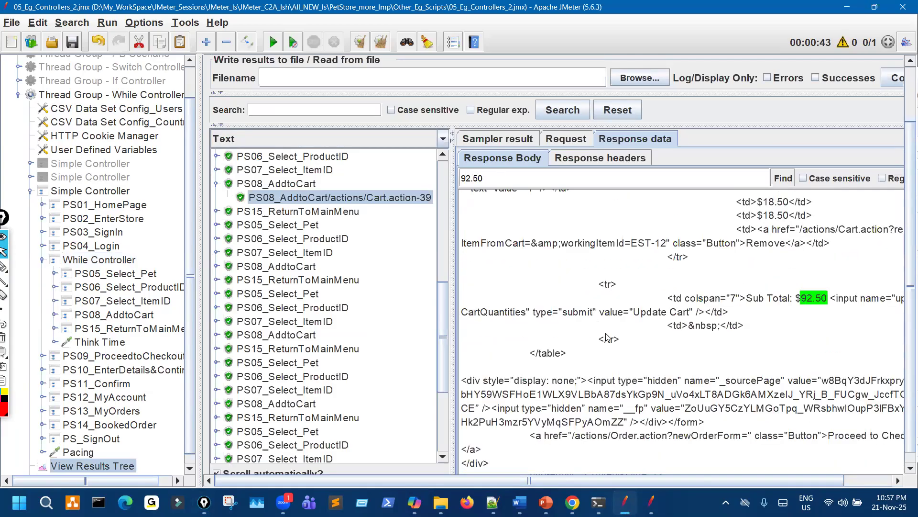
drag(587, 480, 682, 478)
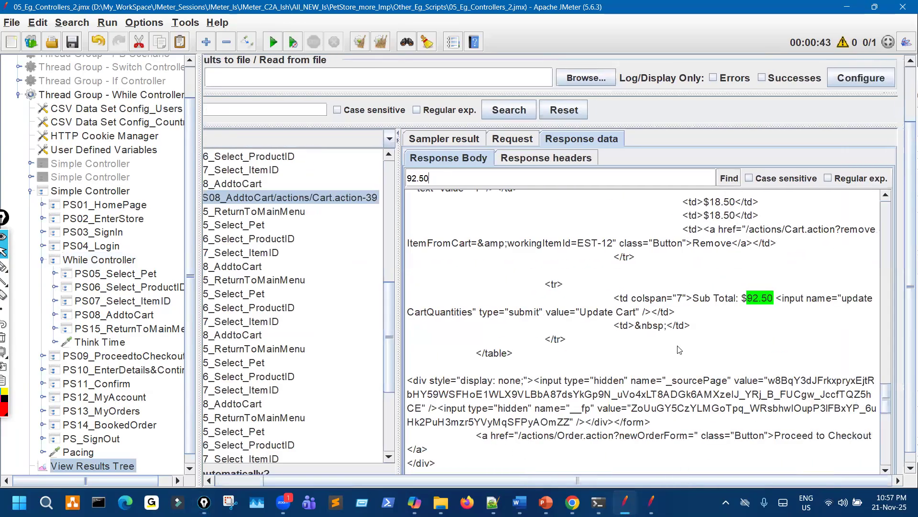
- Copy "Sub Total: $92.50 <input name" from the response into the RegExp Tester's regular expression
drag(694, 299, 834, 304)
key(ctrl+c)
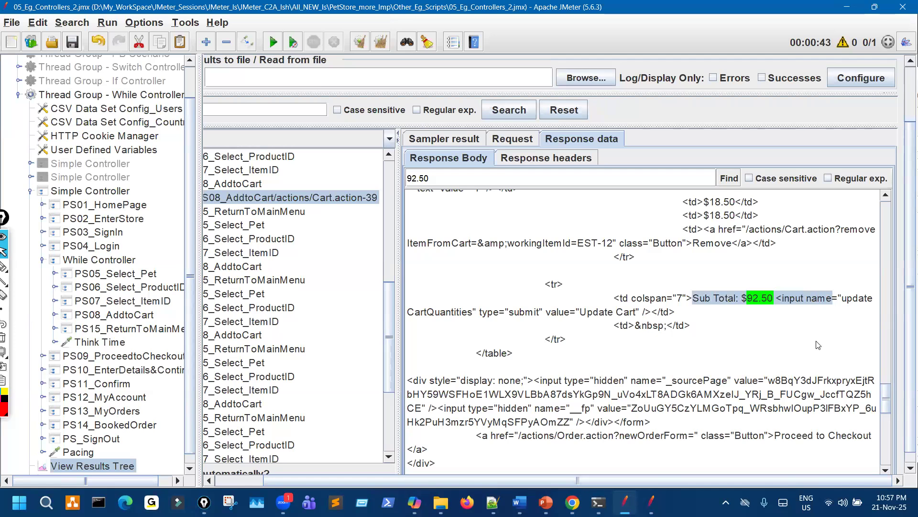
click(390, 139)
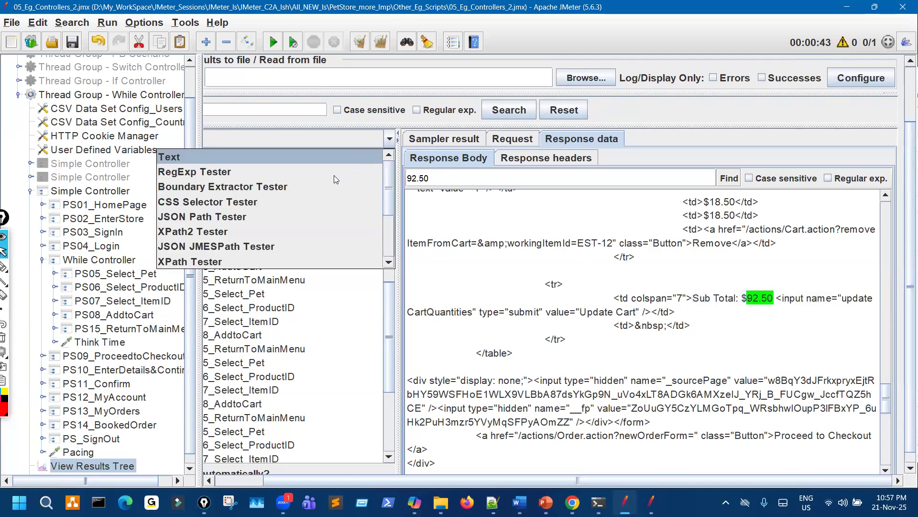
click(333, 173)
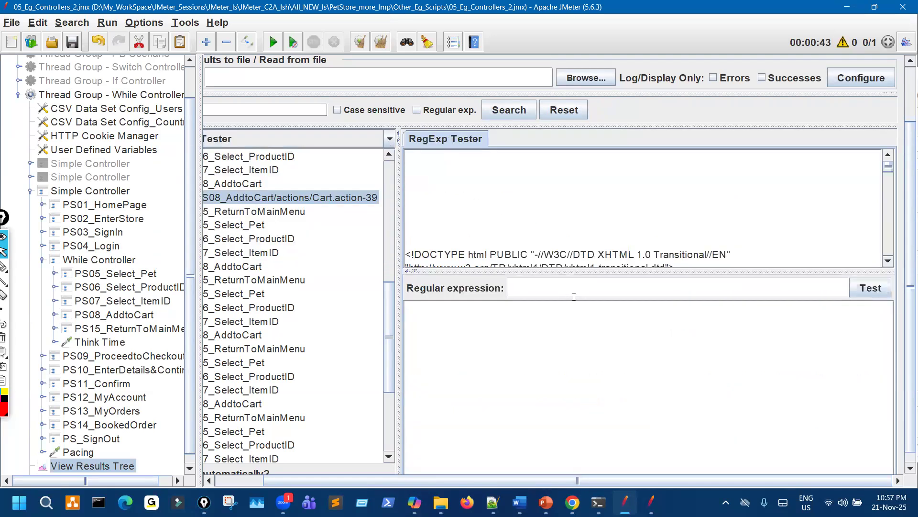
click(565, 293)
key(ctrl+v)
- Replace 92.50 with the capture group (.+?) in the RegExp Tester's expression, underline the dollar sign, and test the expression
drag(564, 288, 591, 289)
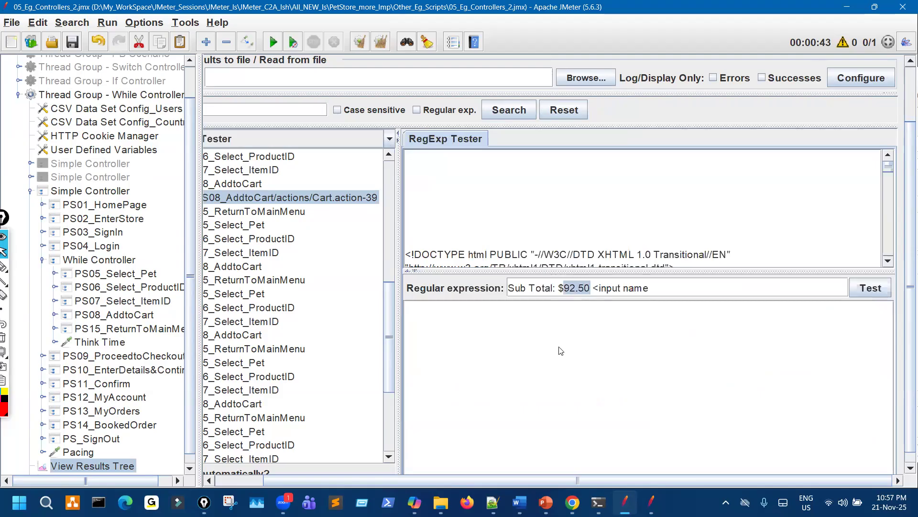
text((.)
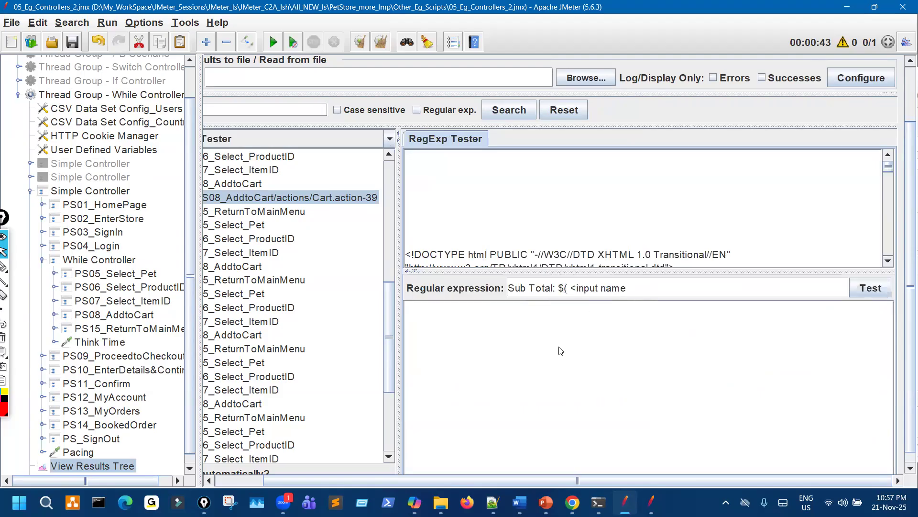
text(+?)
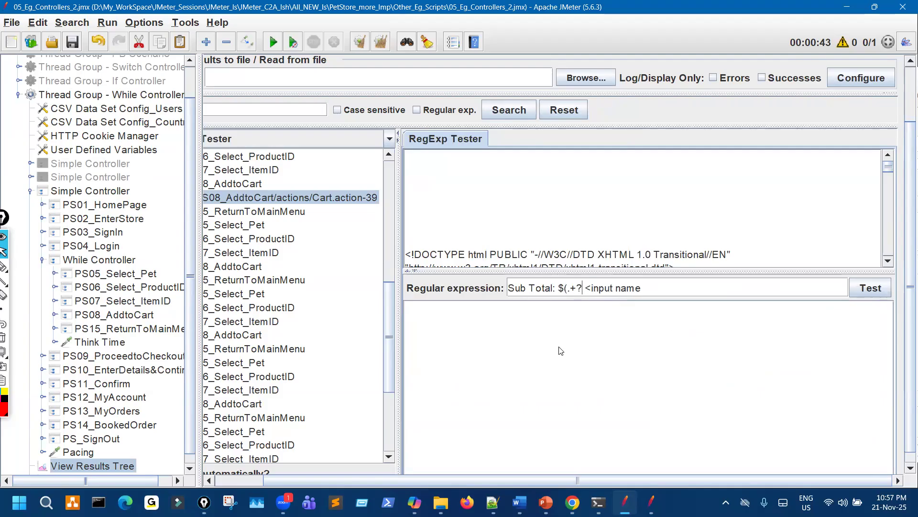
text())
key(ctrl+shift+3)
mouse_move(560, 297)
mouse_down()
mouse_move(572, 292)
mouse_move(607, 355)
mouse_up()
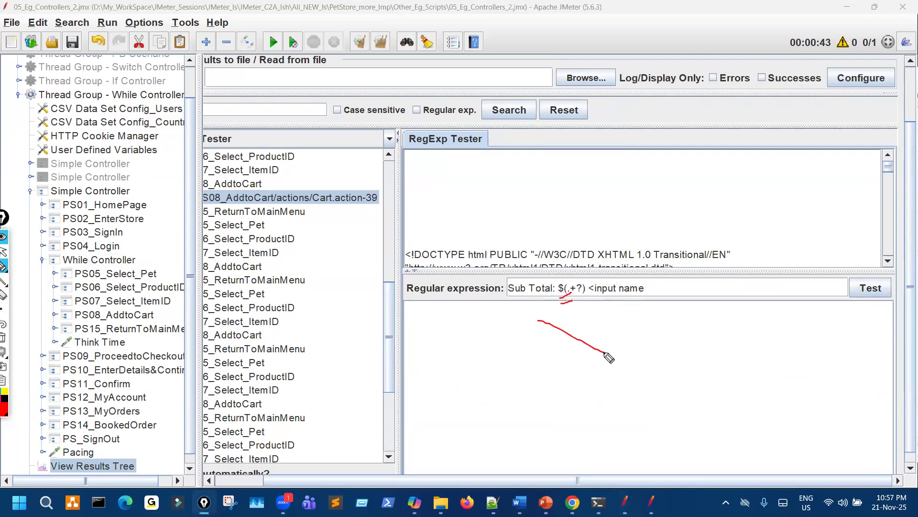
key(ctrl+shift+7)
key(ctrl+shift+2)
click(873, 285)
key(ctrl+shift+3)
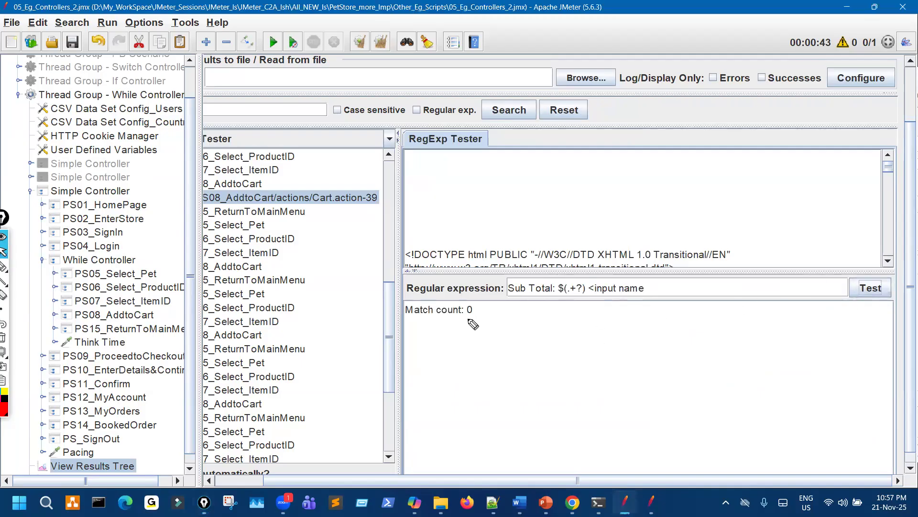
drag(467, 319, 485, 312)
- Escape the dollar sign so the expression reads "Sub Total: \$(.+?) <input name", and test it again
key(ctrl+shift+2)
click(558, 288)
text(\)
click(854, 286)
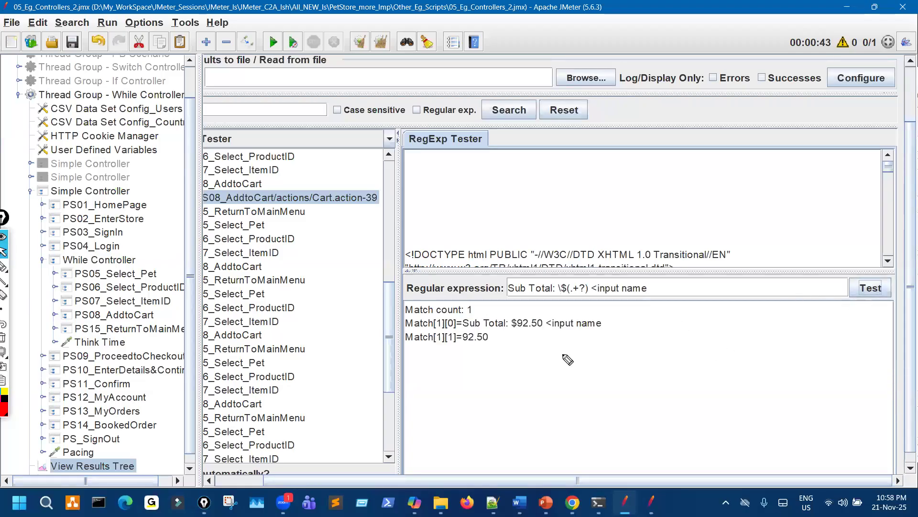
- Circle the captured 92.50 and underline the escaped dollar sign with the pen, and erase all annotations
mouse_move(472, 358)
mouse_down()
mouse_move(487, 338)
mouse_move(460, 318)
mouse_up()
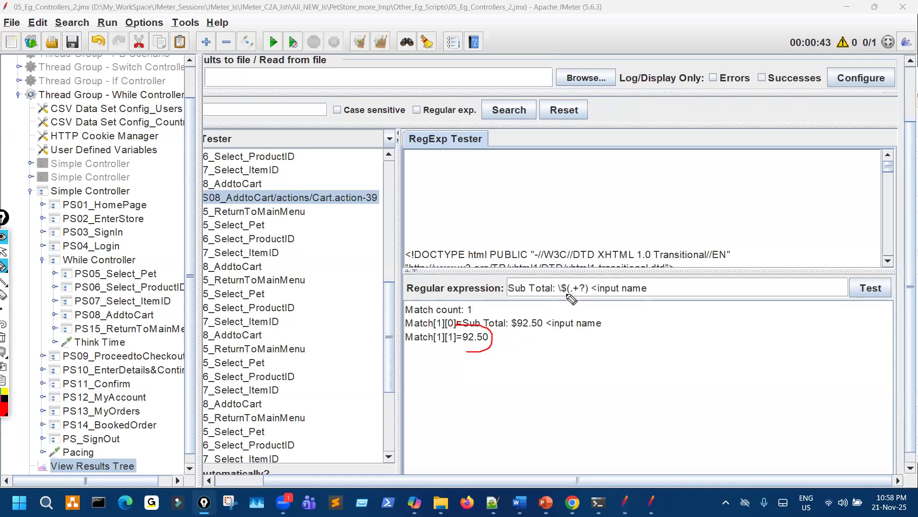
drag(560, 302, 572, 293)
drag(547, 301, 610, 329)
drag(467, 355, 496, 354)
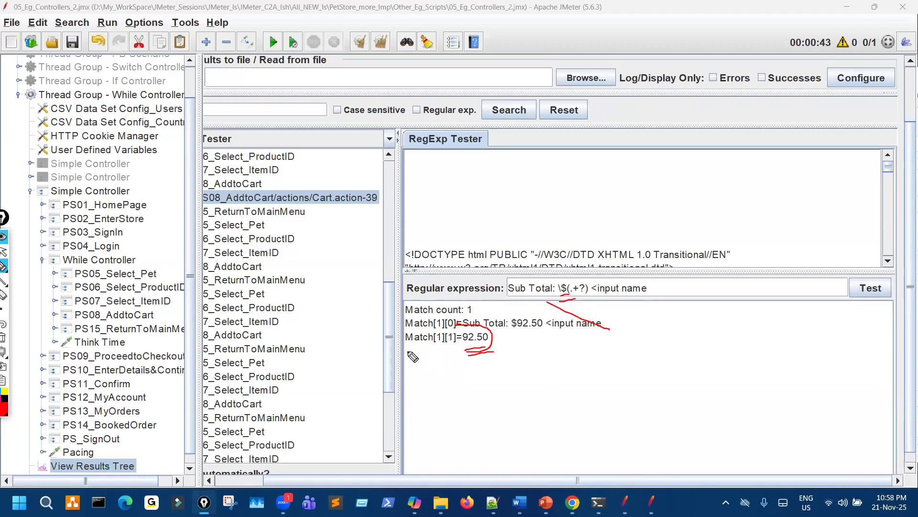
key(Escape)
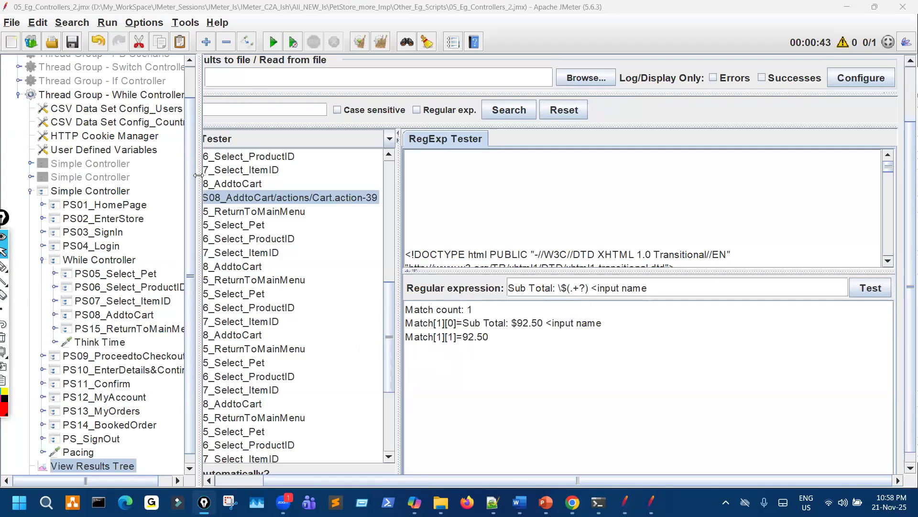
- Add a Regular Expression Extractor post processor to the Cart.action request inside PS08_AddtoCart
drag(198, 176, 261, 173)
click(91, 315)
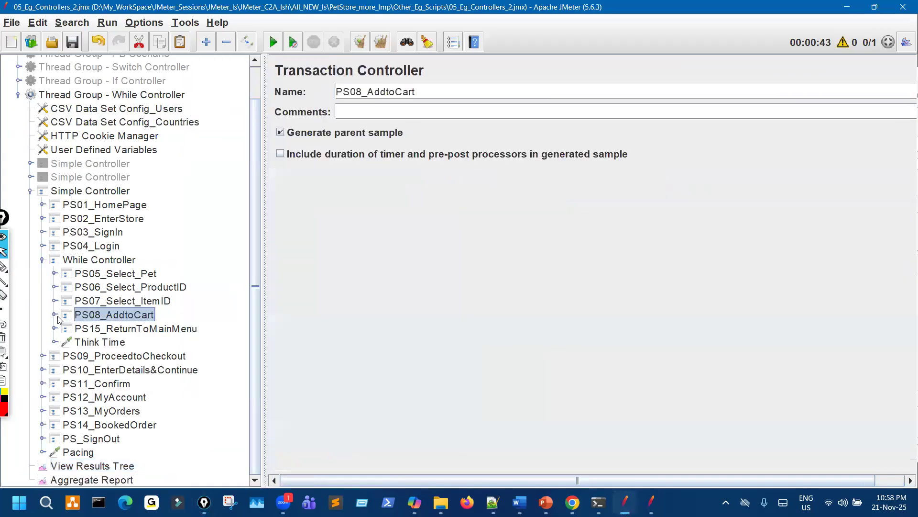
click(56, 315)
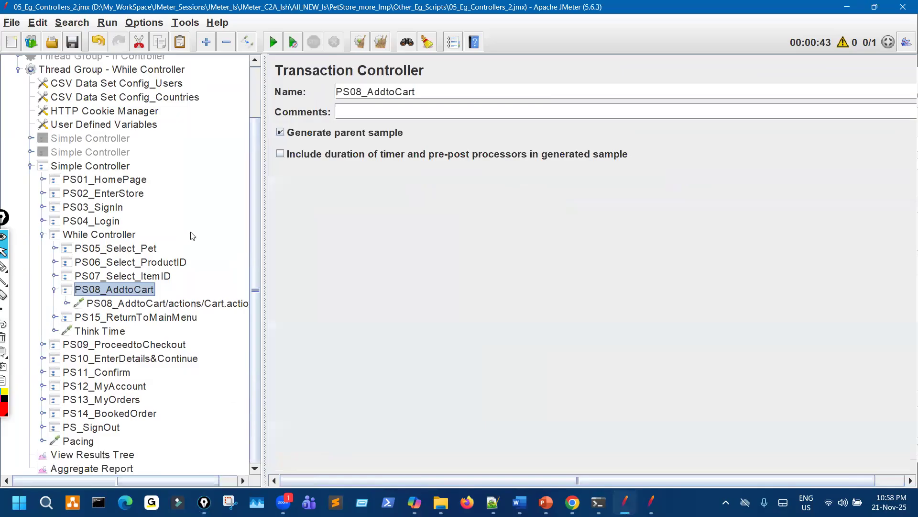
right_click(108, 303)
mouse_move(201, 187)
mouse_move(334, 240)
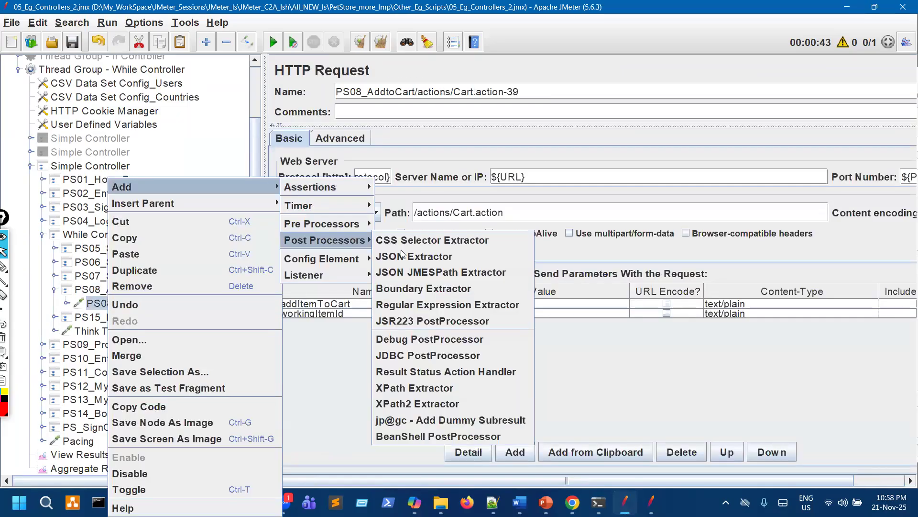
click(409, 305)
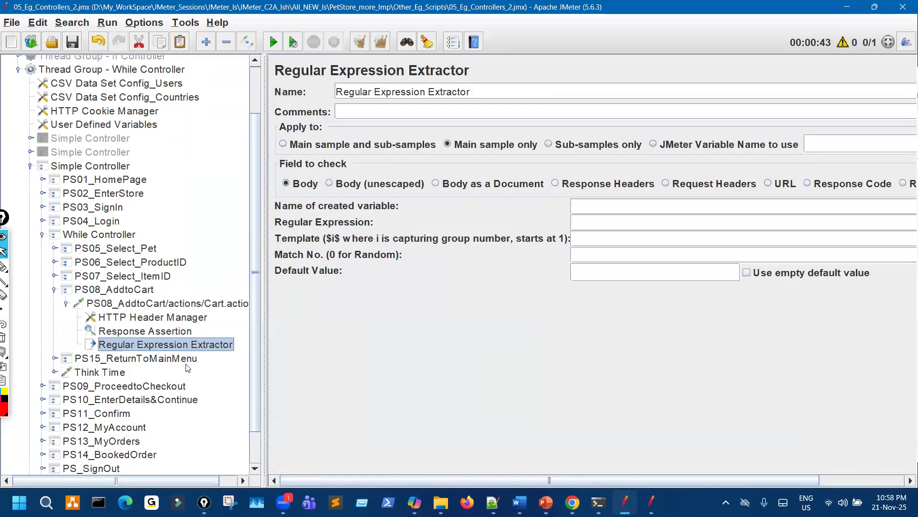
- Copy "Sub Total: \$(.+?) <input name" from the RegExp Tester into the new extractor's Regular Expression
scroll(180, 369, down, 2)
click(109, 454)
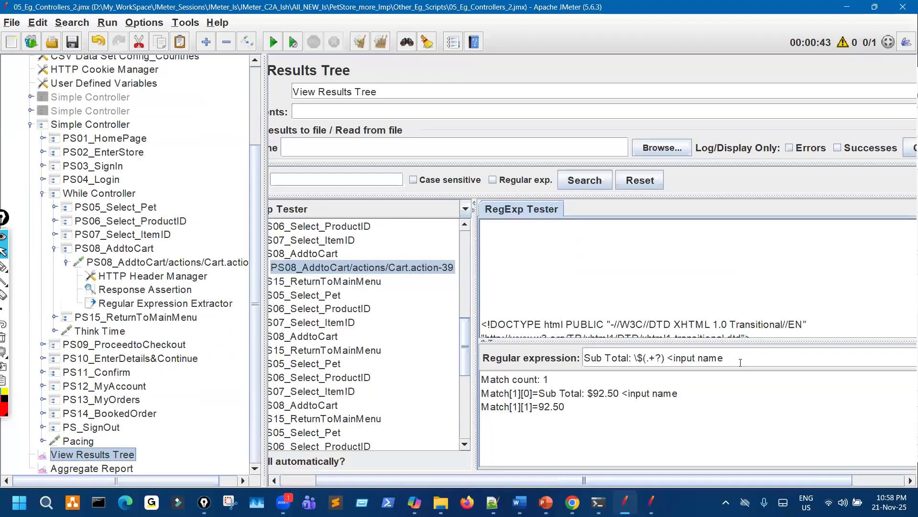
drag(741, 362, 562, 345)
key(ctrl+c)
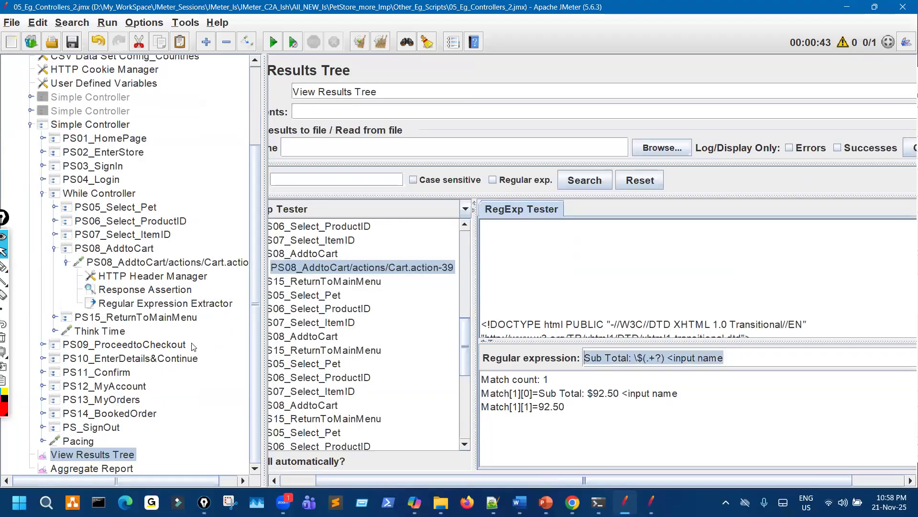
click(194, 303)
click(589, 224)
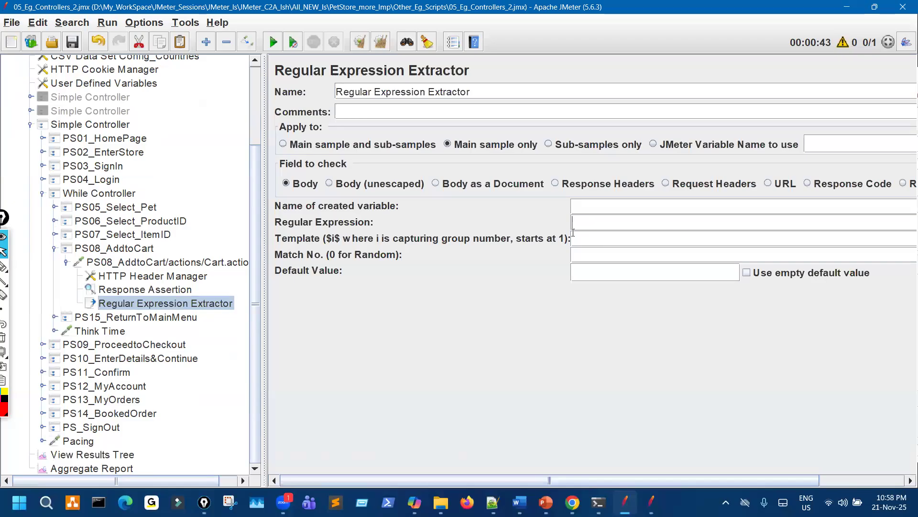
key(ctrl+v)
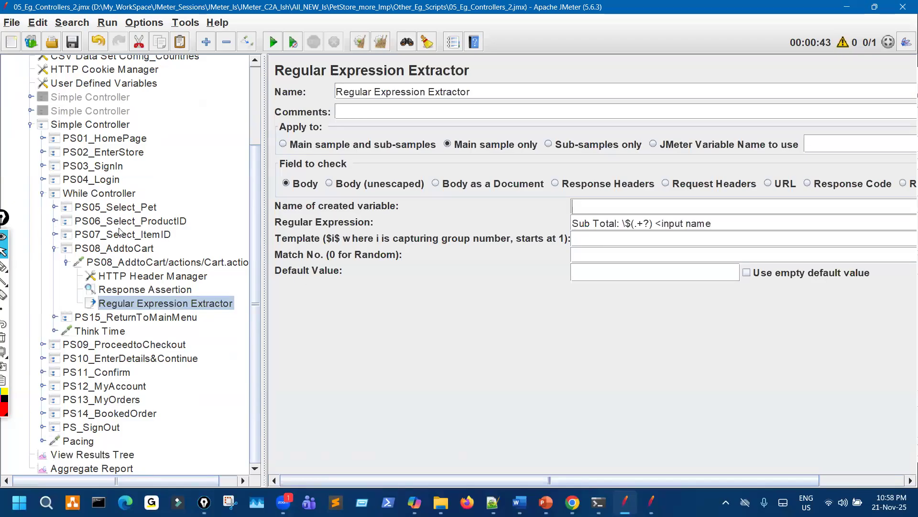
- Copy SubTotalAmount from the While Controller's condition as the extractor's created variable name, with template $1$ and match number 1
click(118, 194)
double_click(551, 129)
key(ctrl+c)
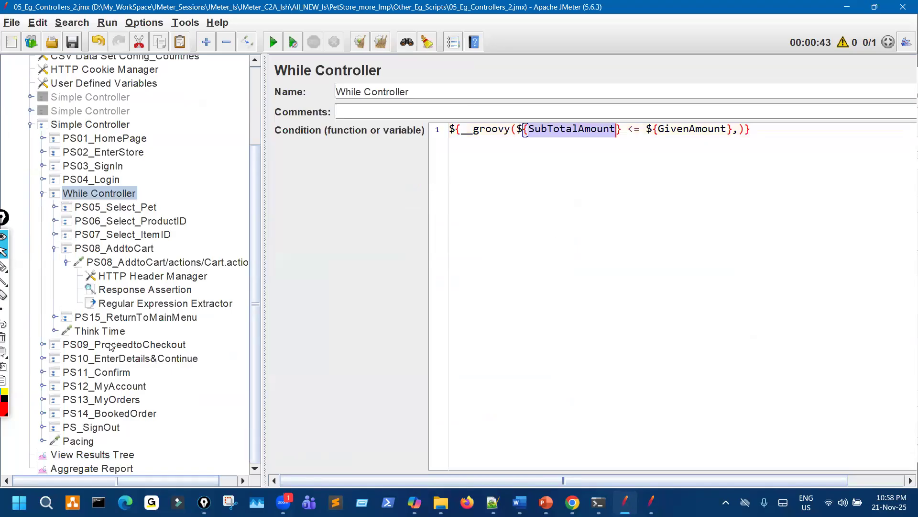
click(141, 303)
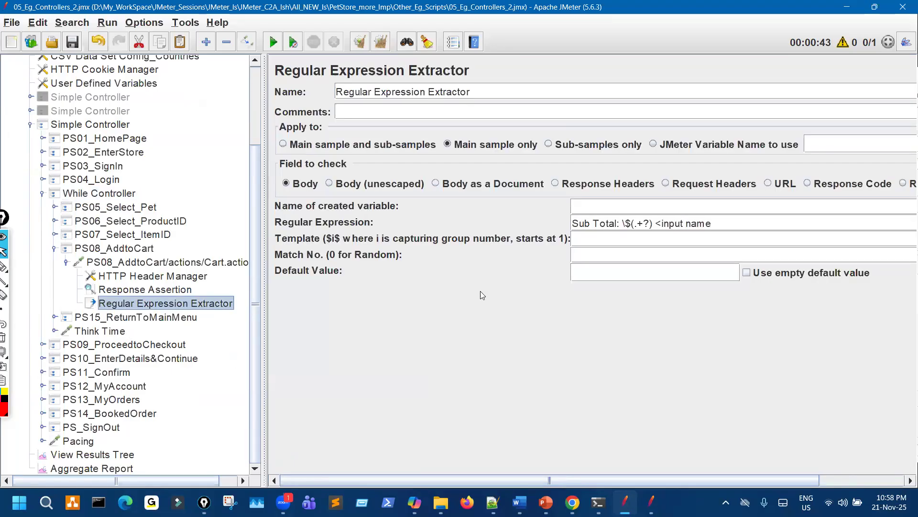
click(594, 207)
key(ctrl+v)
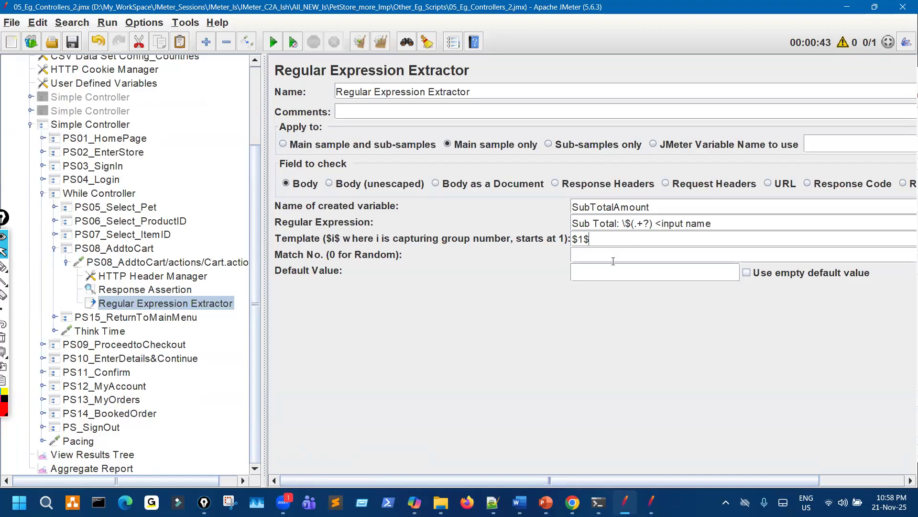
- Set the extractor's default value to SubTotalAmount_NOTFOUND, reusing the copied variable name
drag(652, 207, 555, 206)
key(ctrl+c)
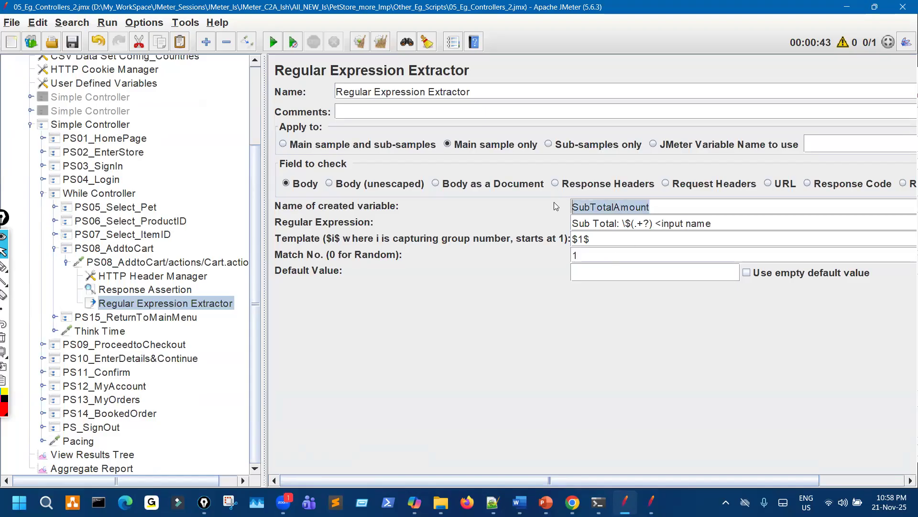
click(595, 273)
key(ctrl+v)
text(_NOTFOUND)
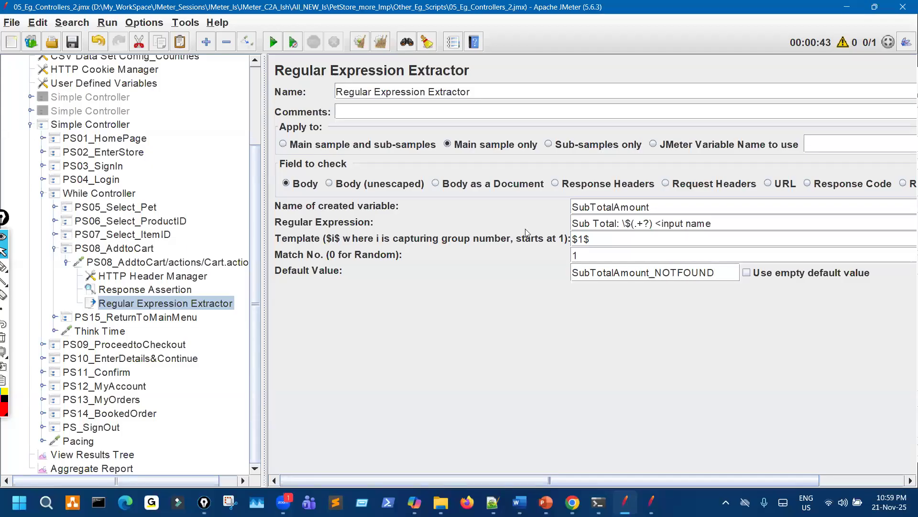
- Rename the extractor as "SubTotalAmount_Regular Expression Extractor" and save the test plan
key(ctrl+v)
text(_)
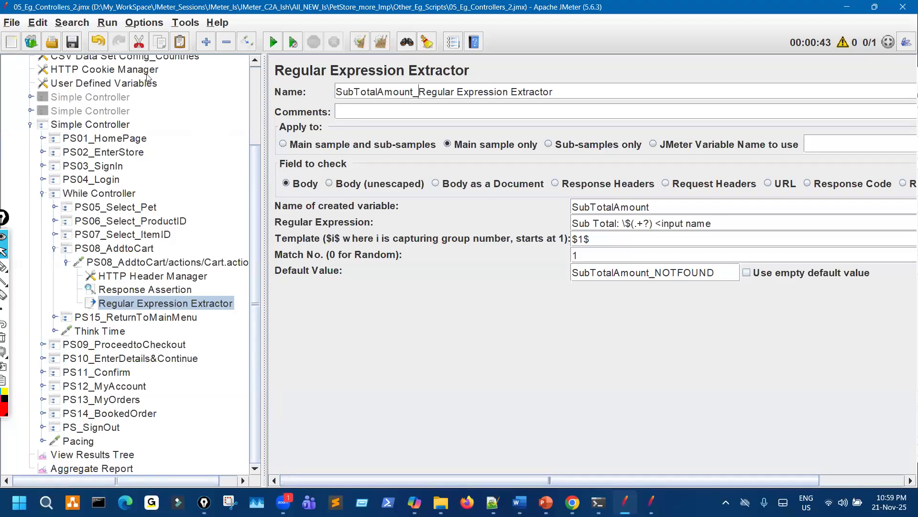
click(71, 43)
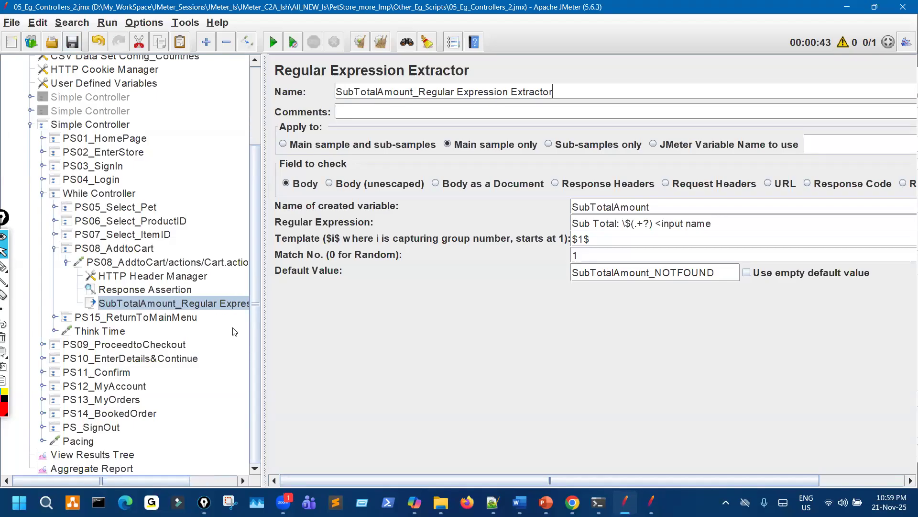
- Display the response of the first PS08_AddtoCart Cart.action sample in View Results Tree rendered as HTML
click(130, 455)
scroll(366, 342, up, 5)
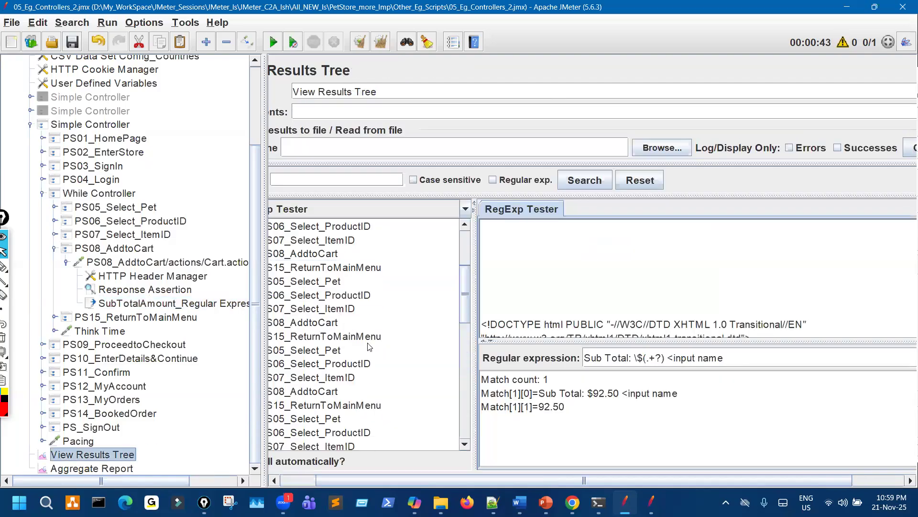
drag(345, 477, 311, 461)
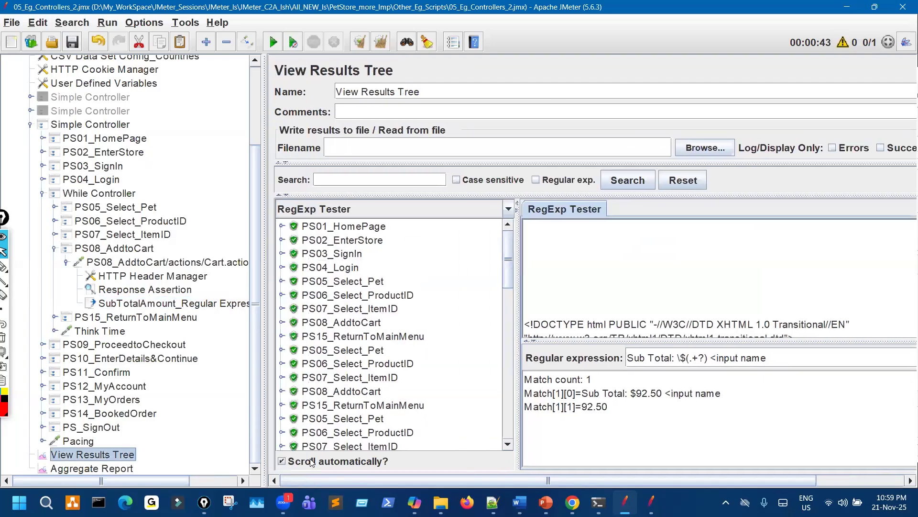
click(343, 323)
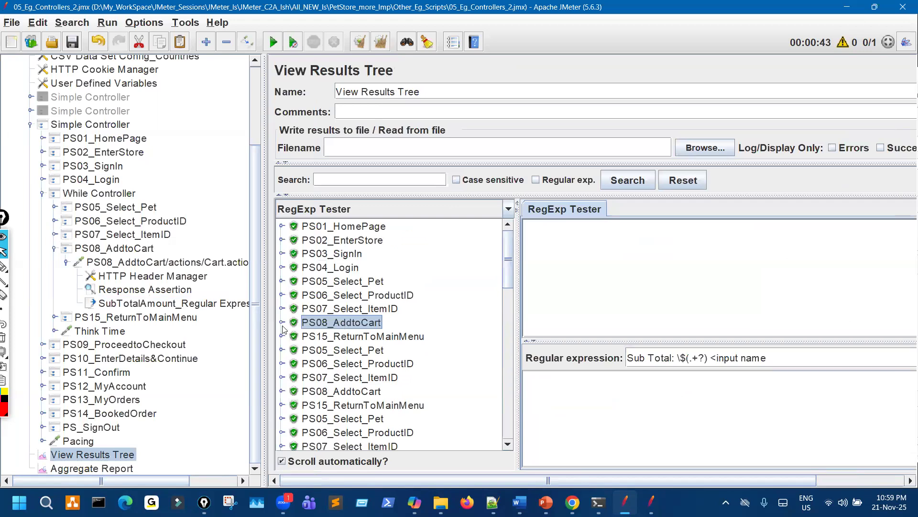
click(360, 338)
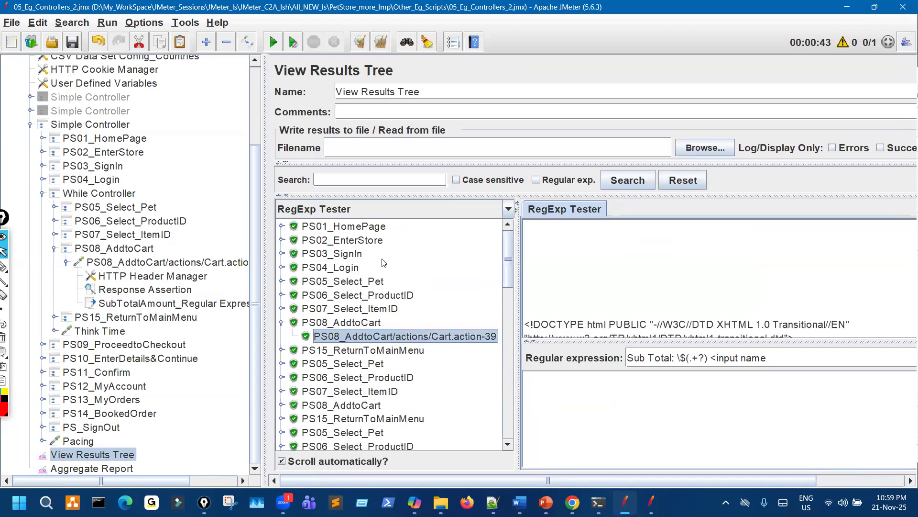
click(392, 209)
scroll(402, 278, down, 1)
click(402, 302)
click(680, 209)
- Circle the cart's Sub Total amount and the SubTotalAmount extractor, and draw the loop back up to the While Controller
mouse_move(574, 390)
mouse_down()
mouse_move(574, 412)
mouse_move(578, 385)
mouse_up()
mouse_move(126, 314)
mouse_down()
mouse_move(113, 301)
mouse_move(152, 306)
mouse_move(131, 295)
mouse_up()
mouse_move(153, 330)
mouse_down()
mouse_move(79, 330)
mouse_move(44, 204)
mouse_move(67, 190)
mouse_up()
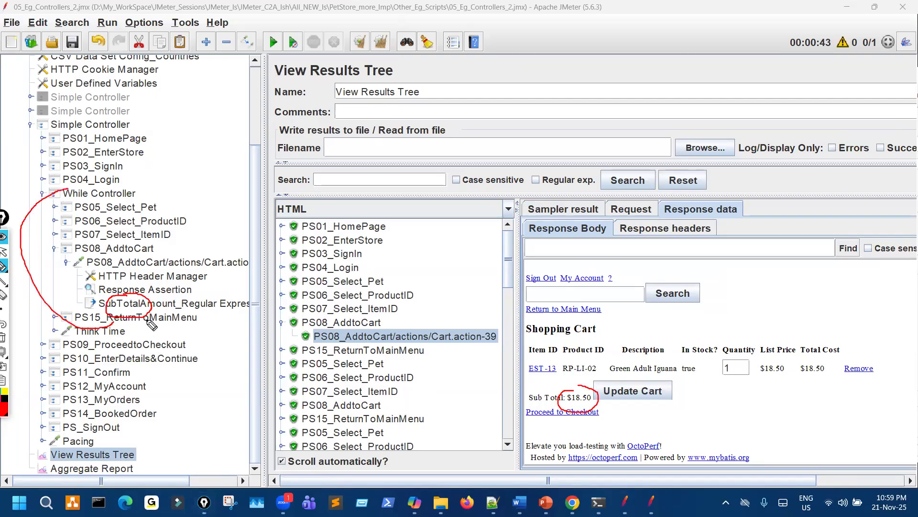
mouse_move(148, 314)
mouse_down()
mouse_move(139, 319)
mouse_move(147, 321)
mouse_up()
mouse_move(105, 335)
mouse_down()
mouse_move(47, 333)
mouse_move(16, 236)
mouse_move(58, 191)
mouse_move(63, 207)
mouse_up()
key(ctrl+shift+2)
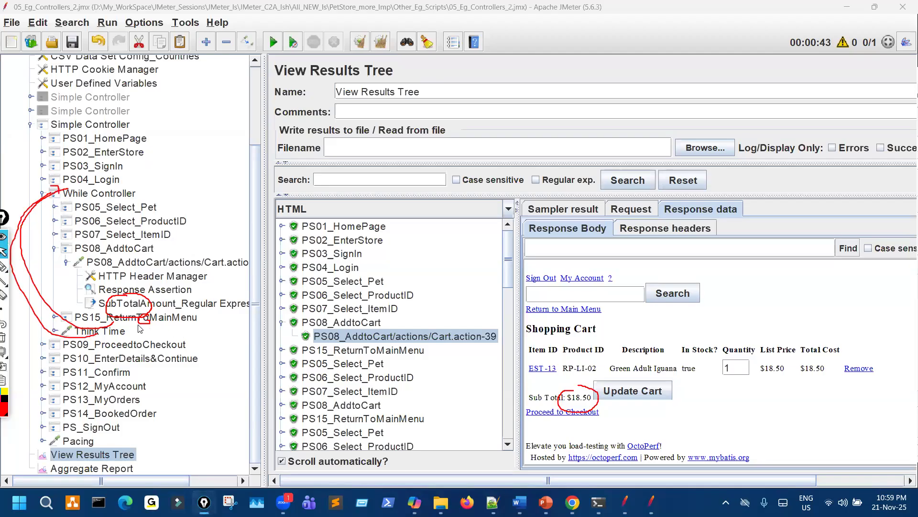
- Open the While Controller, write "0 <= 200" under its condition, mark the path to the extractor, and strike out the 0
click(112, 193)
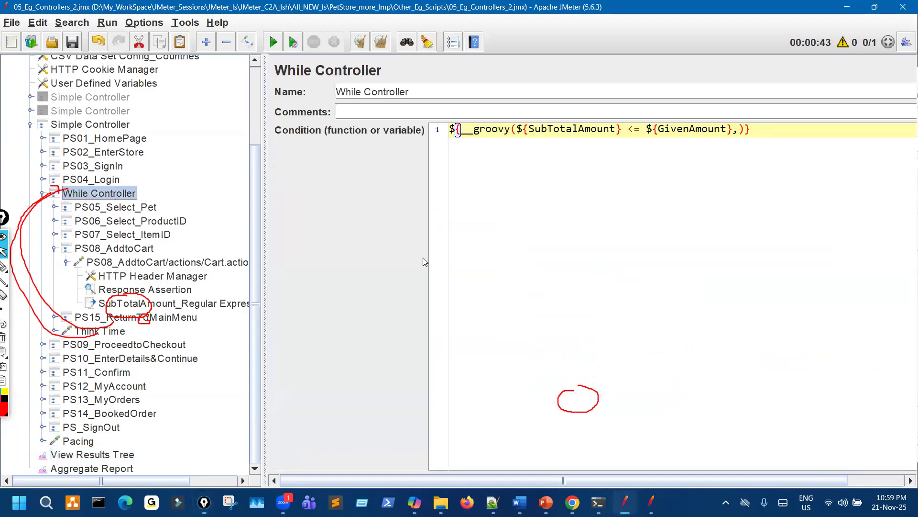
key(ctrl+shift+1)
drag(559, 157, 640, 169)
drag(643, 157, 666, 155)
mouse_move(654, 163)
mouse_down()
mouse_move(746, 162)
mouse_move(789, 139)
mouse_up()
mouse_move(154, 234)
mouse_down()
mouse_move(135, 275)
mouse_move(132, 266)
mouse_up()
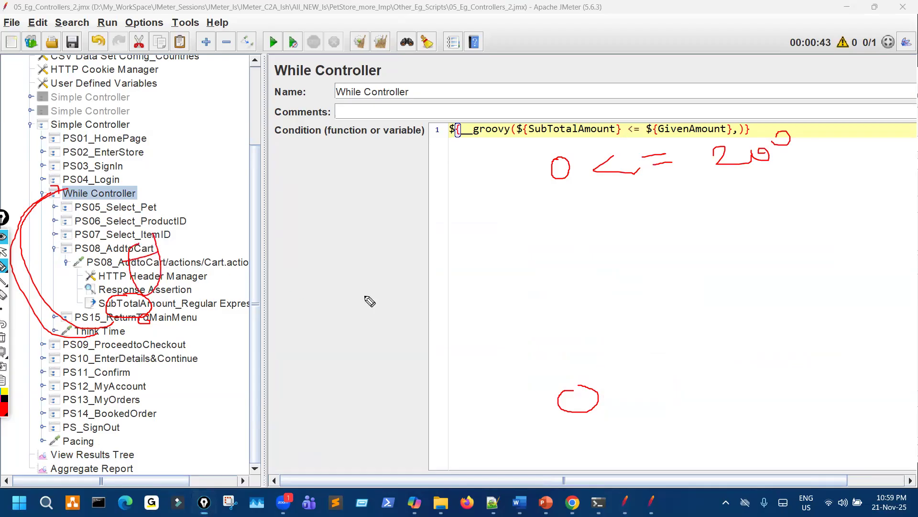
mouse_move(124, 300)
mouse_down()
mouse_move(140, 317)
mouse_move(129, 295)
mouse_up()
mouse_move(578, 161)
mouse_down()
mouse_move(544, 164)
mouse_move(577, 163)
mouse_up()
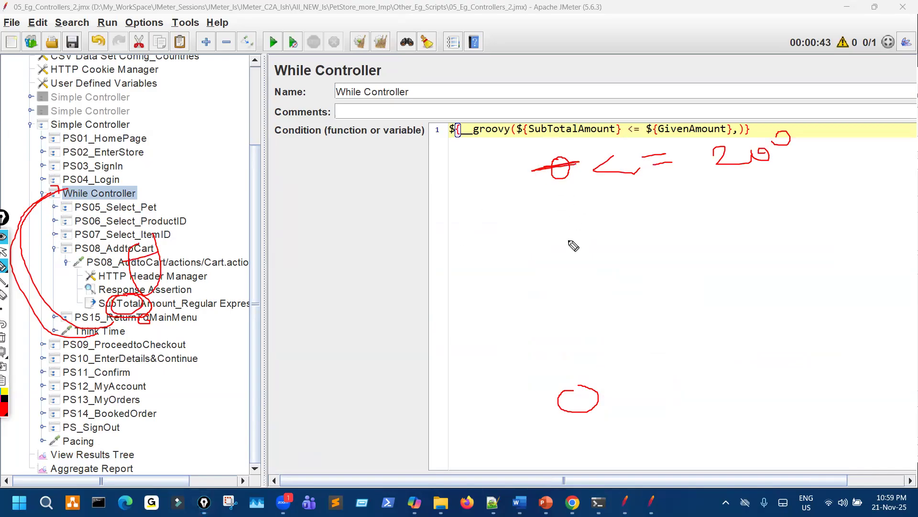
- Write "18 <= 200" with a T for true below the first comparison, and trace the loop from PS05_Select_Pet downward
mouse_move(556, 220)
mouse_down()
mouse_move(562, 241)
mouse_move(572, 239)
mouse_move(579, 213)
mouse_up()
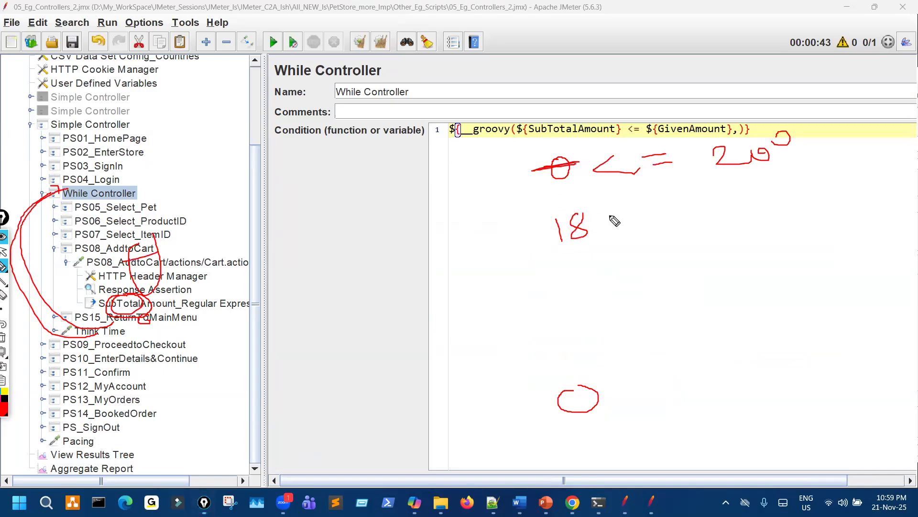
drag(640, 207, 671, 228)
mouse_move(675, 207)
mouse_down()
mouse_move(698, 201)
mouse_move(689, 214)
mouse_move(703, 211)
mouse_up()
mouse_move(737, 197)
mouse_down()
mouse_move(748, 220)
mouse_move(803, 195)
mouse_up()
mouse_move(774, 256)
mouse_down()
mouse_move(812, 236)
mouse_move(807, 269)
mouse_up()
mouse_move(157, 207)
mouse_down()
mouse_move(137, 251)
mouse_move(160, 217)
mouse_up()
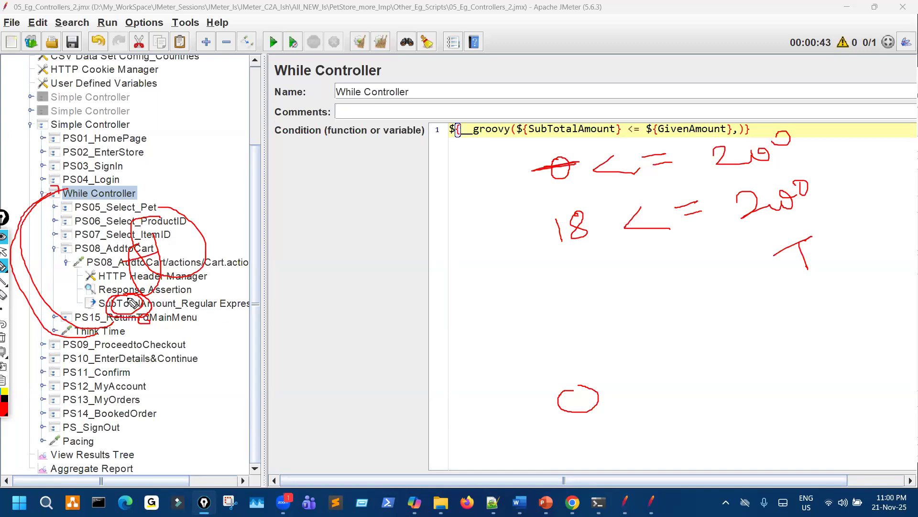
- Circle and underline the 18, loop back up to the While Controller, and write "66 <= 200" with a T below
drag(560, 259, 604, 252)
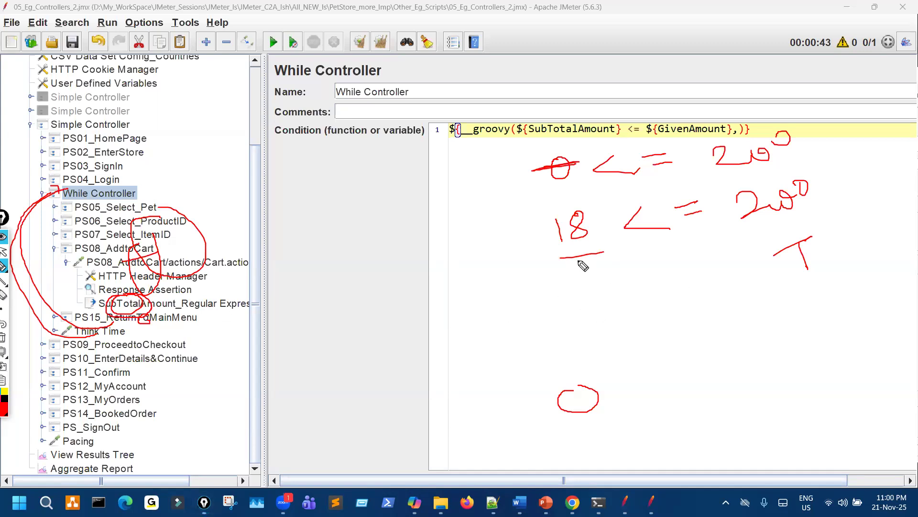
drag(574, 204, 592, 221)
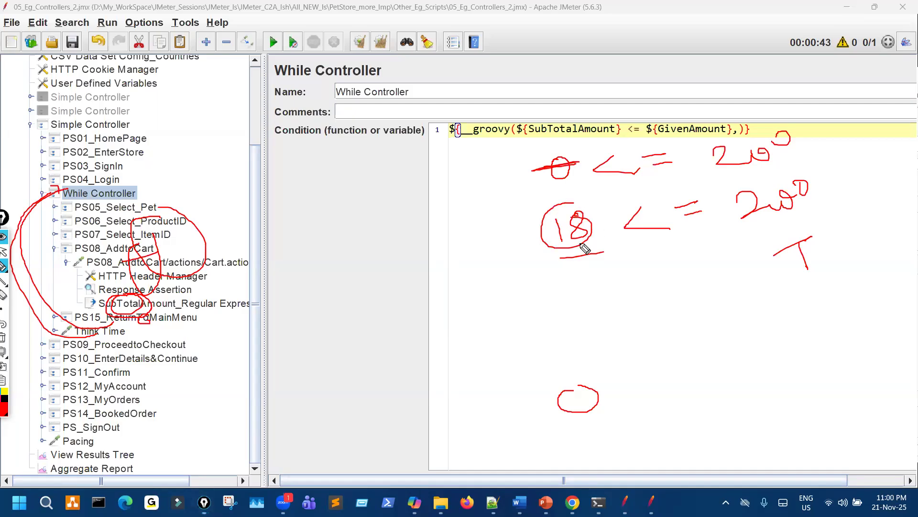
mouse_move(580, 315)
mouse_down()
mouse_move(567, 337)
mouse_move(591, 332)
mouse_up()
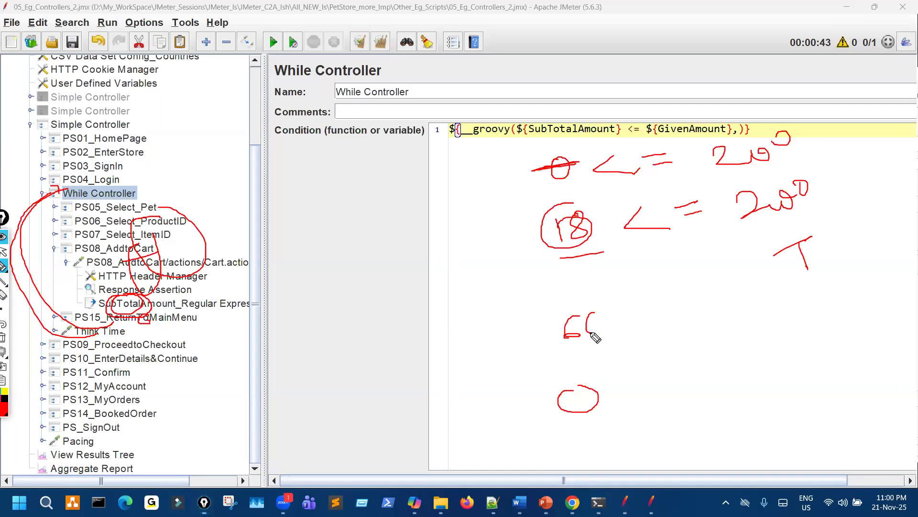
drag(82, 302, 137, 192)
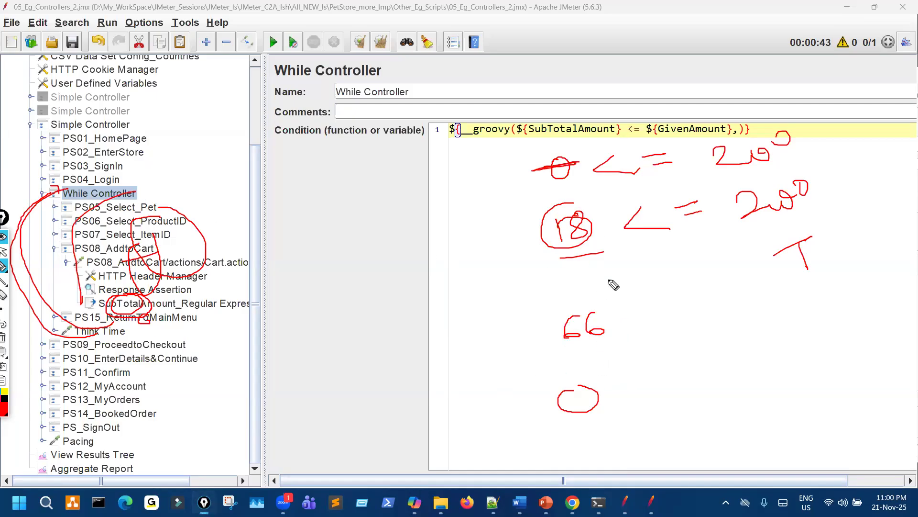
mouse_move(695, 288)
mouse_down()
mouse_move(676, 313)
mouse_move(712, 315)
mouse_up()
drag(729, 296, 755, 299)
drag(766, 286, 812, 284)
drag(792, 333, 832, 318)
drag(821, 326, 824, 354)
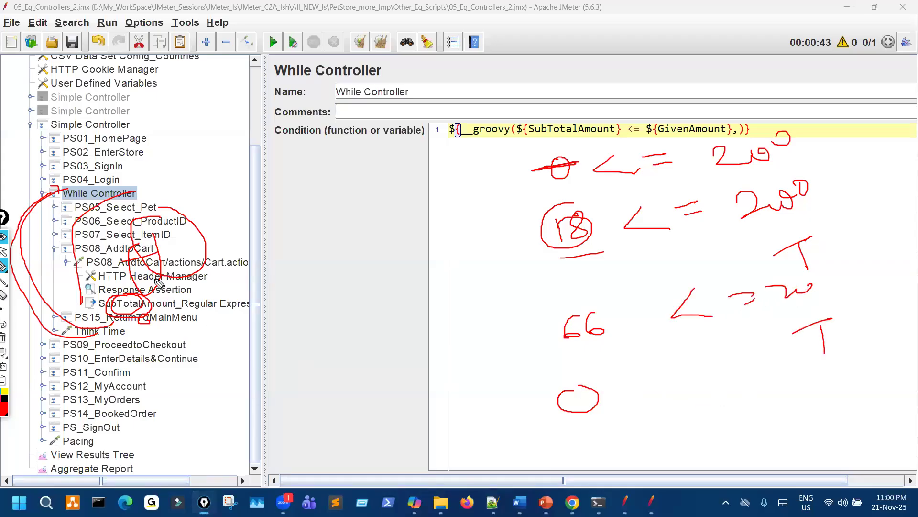
- Write "204 <= 200" with an F for false as the last comparison, underline the earlier 200, and erase all annotations
drag(189, 272, 211, 241)
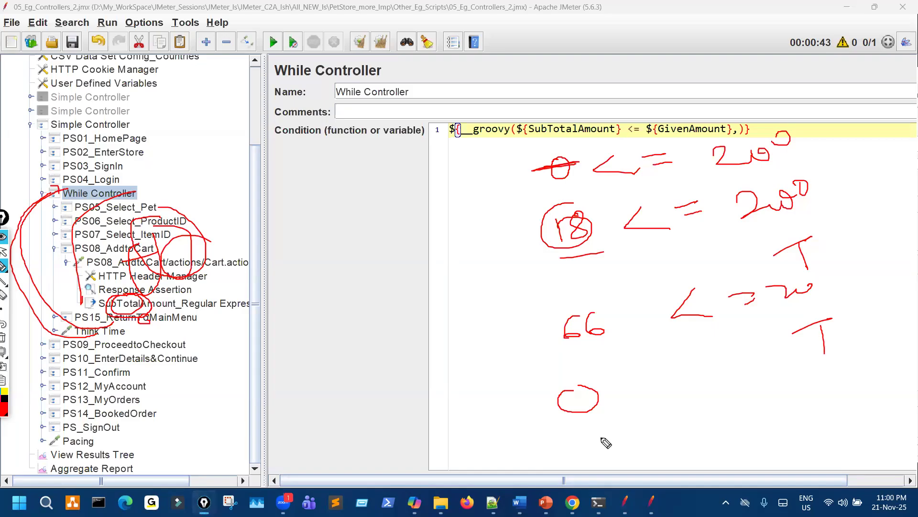
mouse_move(594, 436)
mouse_down()
mouse_move(620, 450)
mouse_move(646, 438)
mouse_move(596, 430)
mouse_move(660, 457)
mouse_move(622, 425)
mouse_up()
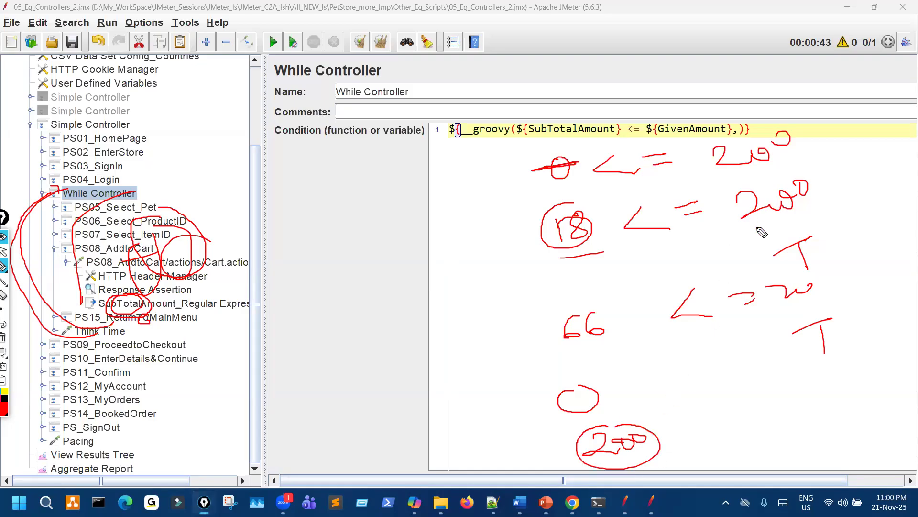
drag(758, 226, 819, 207)
drag(706, 417, 719, 439)
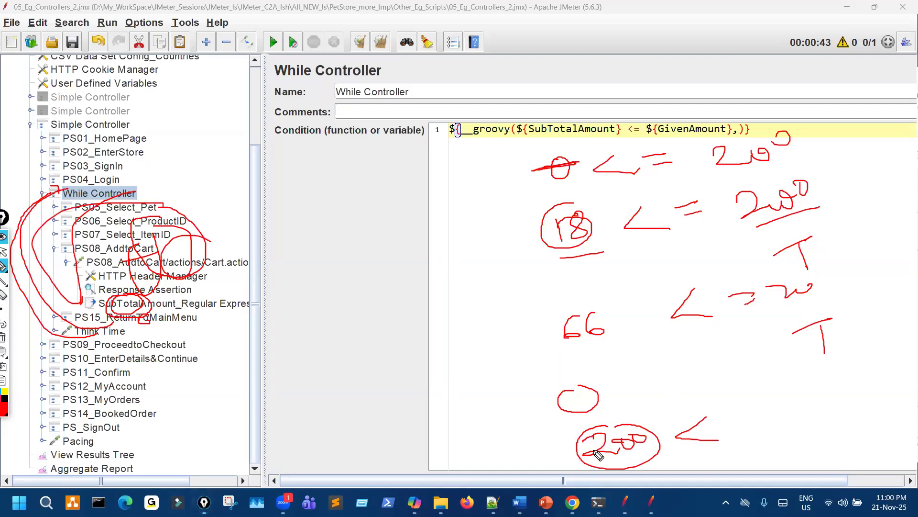
drag(640, 447, 674, 439)
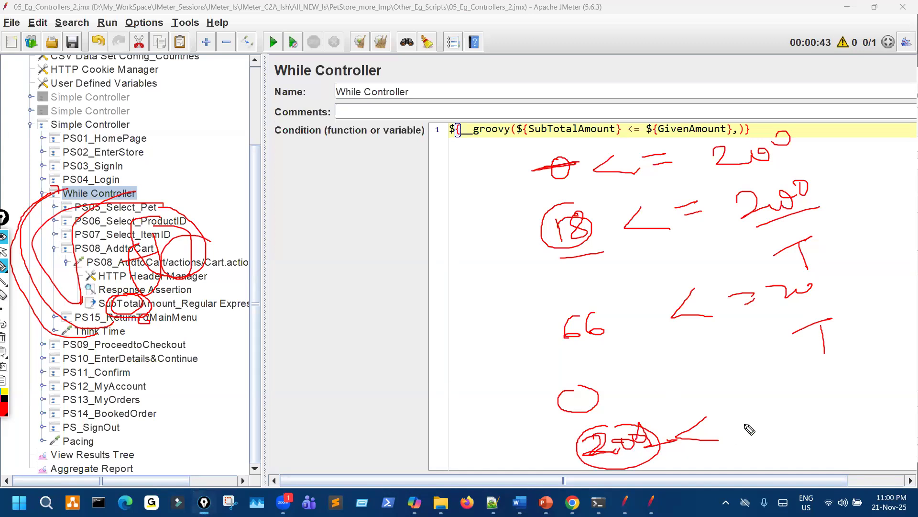
mouse_move(752, 410)
mouse_down()
mouse_move(782, 423)
mouse_move(834, 394)
mouse_up()
drag(841, 379, 838, 382)
mouse_move(829, 438)
mouse_down()
mouse_move(851, 426)
mouse_move(839, 449)
mouse_move(847, 439)
mouse_up()
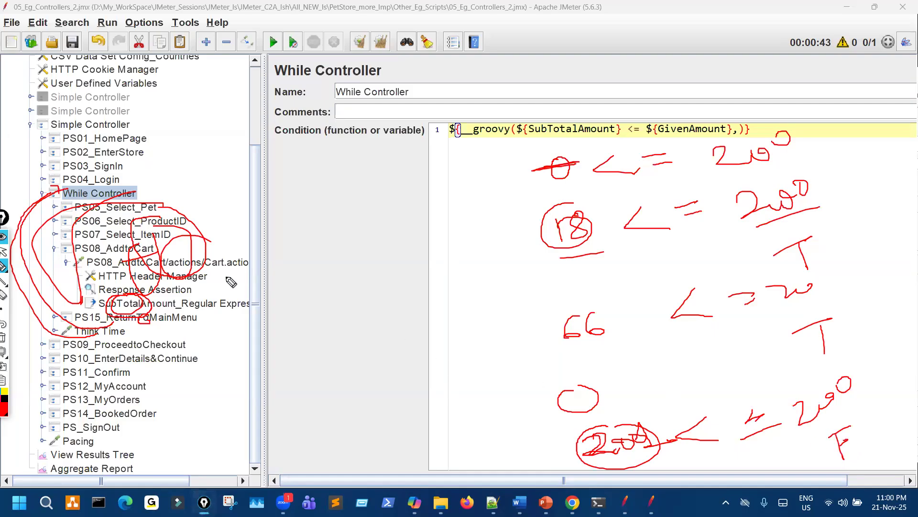
key(Escape)
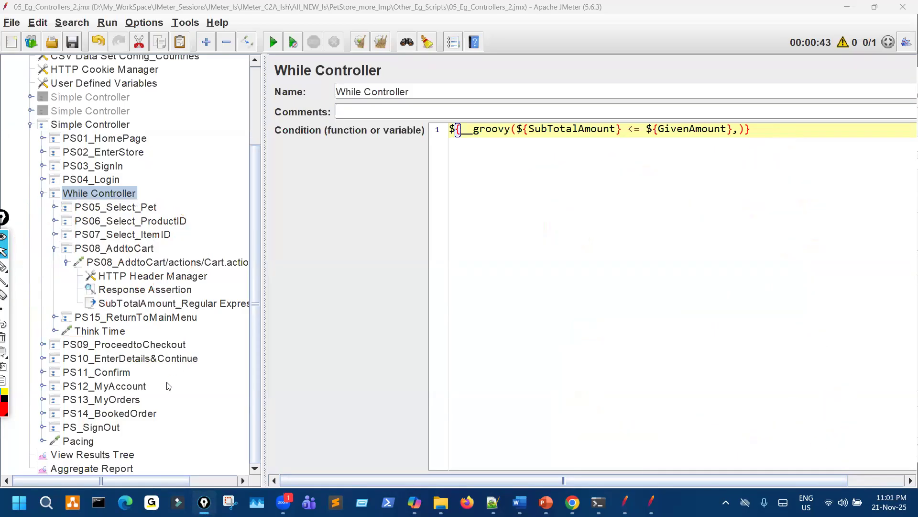
- Open the response of the last PS08_AddtoCart Cart.action sample in View Results Tree and highlight its Sub Total
click(116, 454)
scroll(314, 343, down, 10)
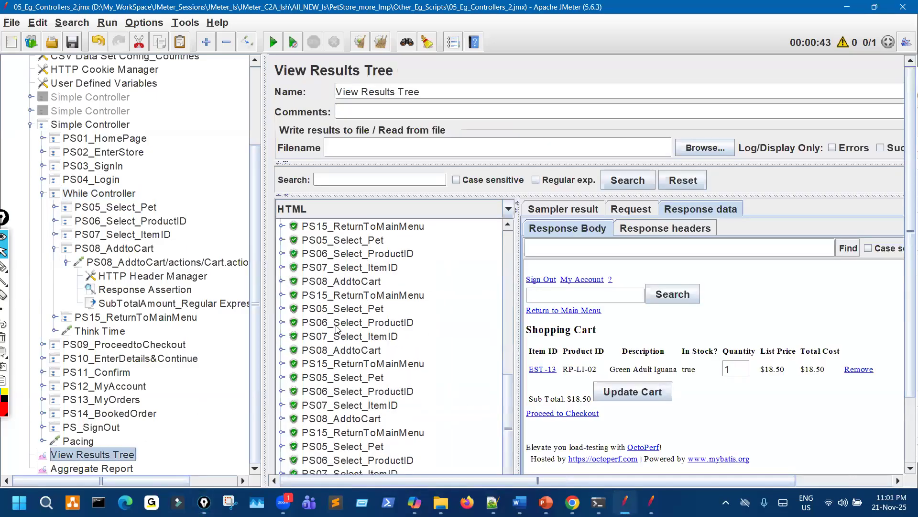
scroll(337, 330, down, 3)
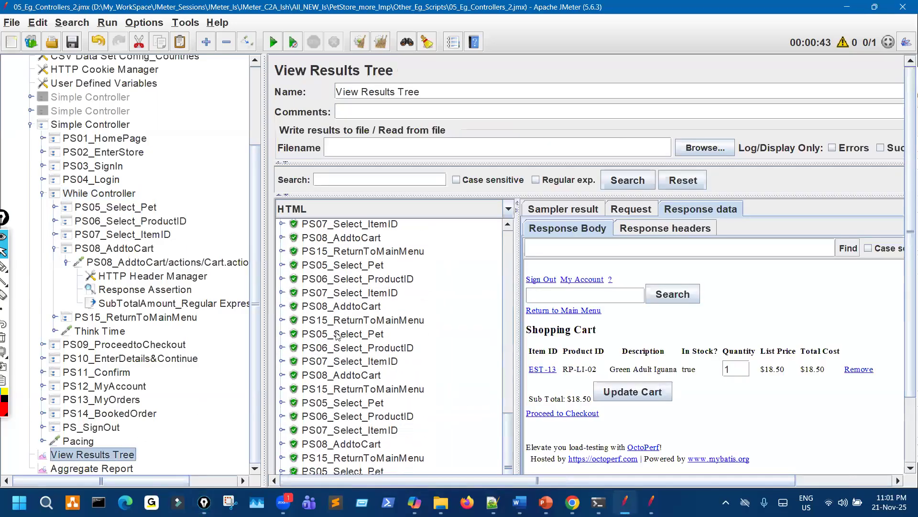
click(283, 444)
drag(905, 379, 905, 454)
scroll(296, 442, down, 1)
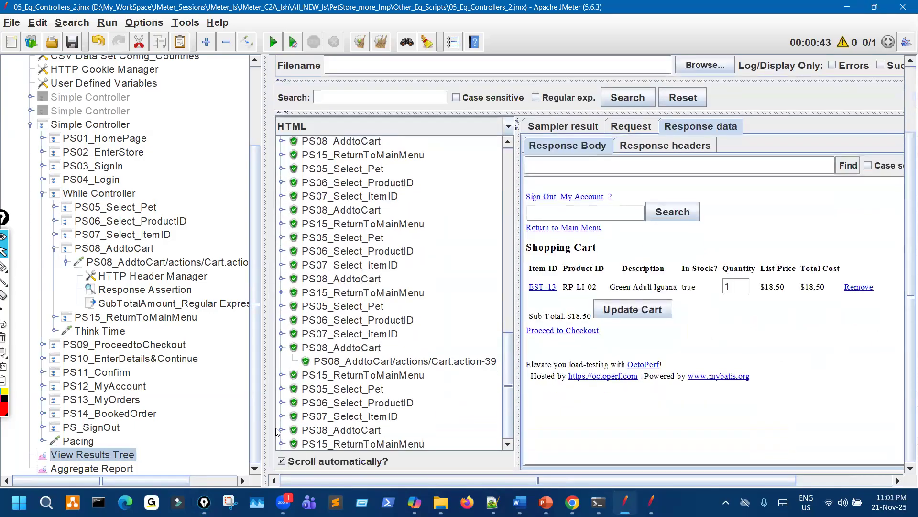
click(283, 430)
click(387, 443)
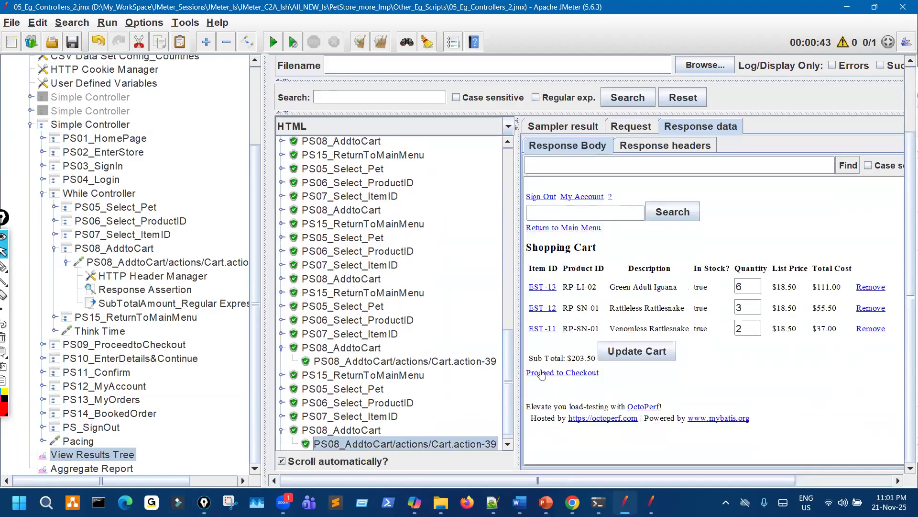
double_click(579, 359)
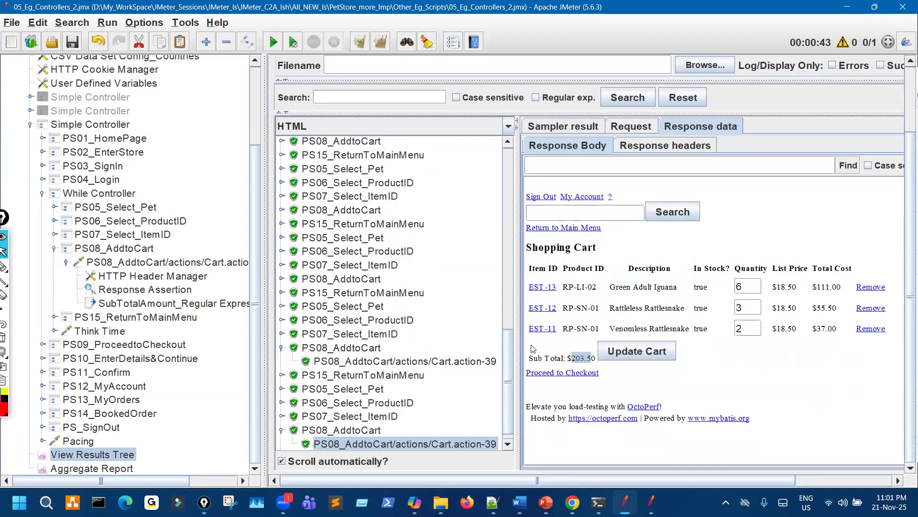
- Clear the old results, run the test plan again, and display the first PS08_AddtoCart Cart.action response
click(361, 44)
key(ctrl+r)
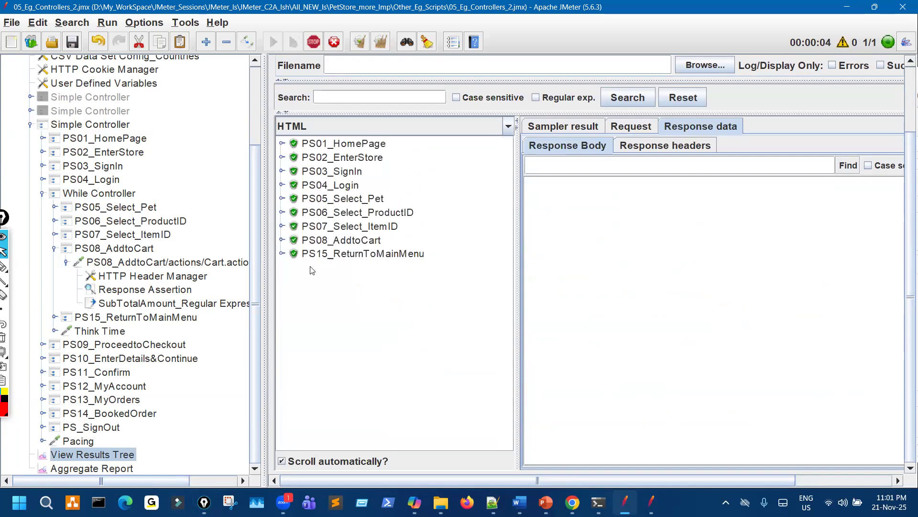
click(282, 239)
click(344, 253)
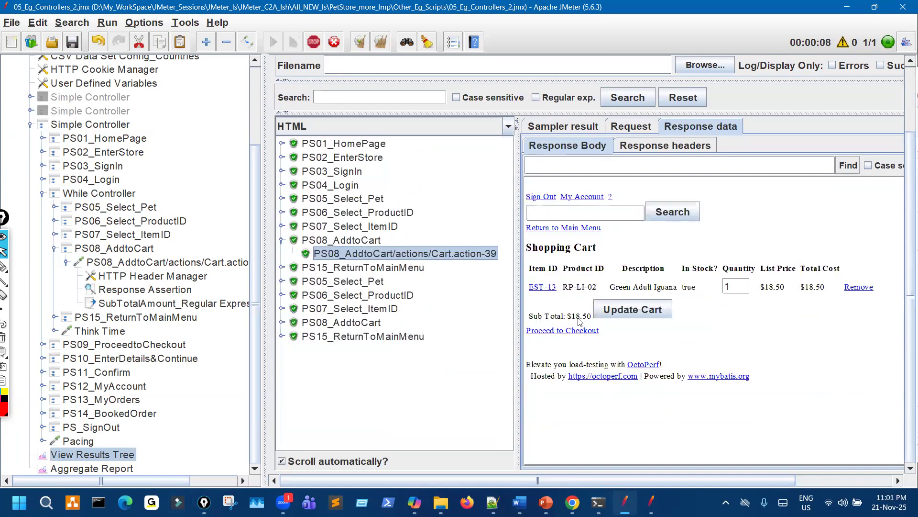
- Check the cart Sub Total in the second through fifth PS08_AddtoCart Cart.action responses while the test runs
double_click(344, 323)
click(388, 337)
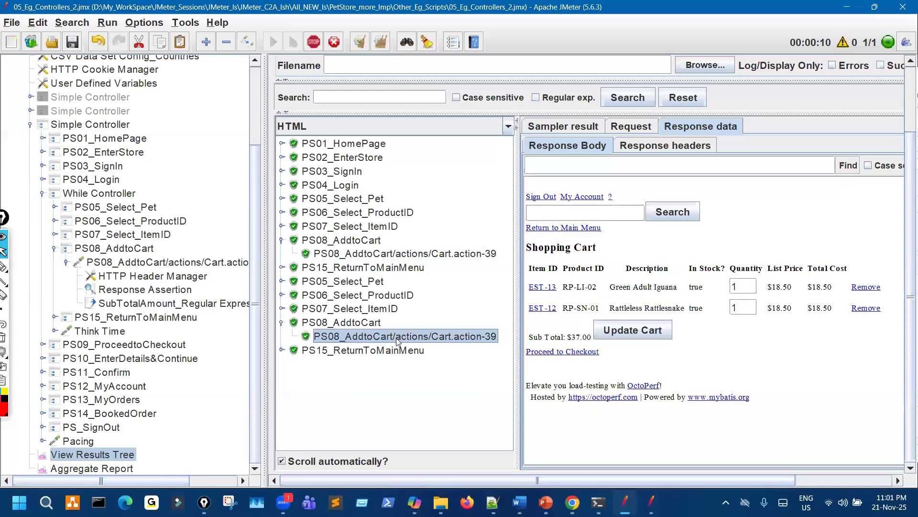
drag(572, 337, 581, 336)
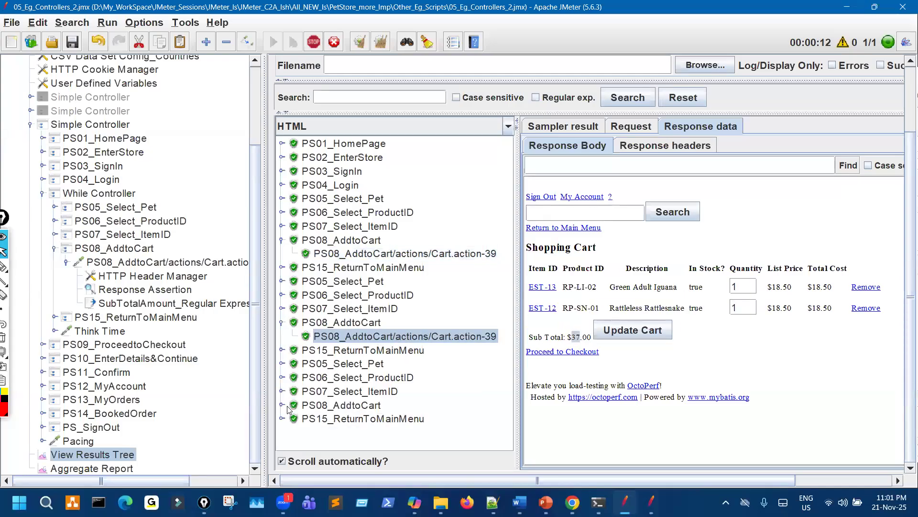
double_click(377, 405)
click(378, 419)
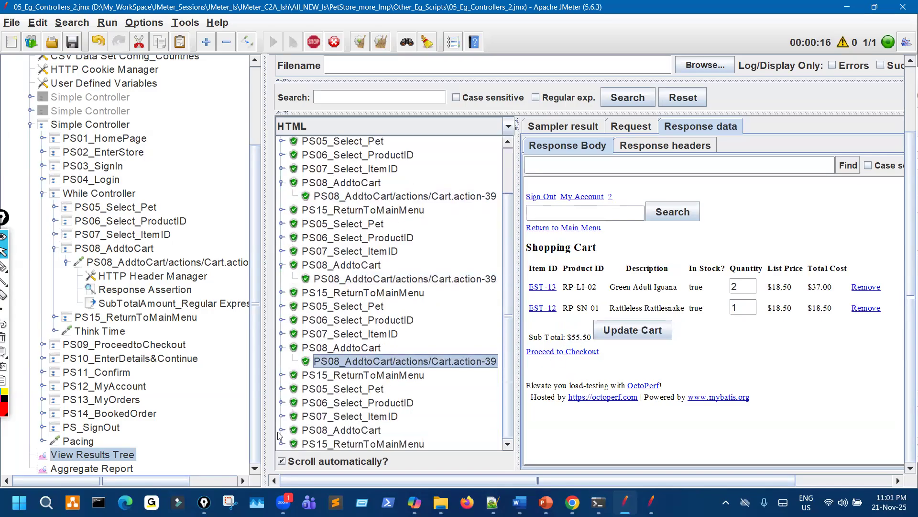
click(281, 430)
click(366, 444)
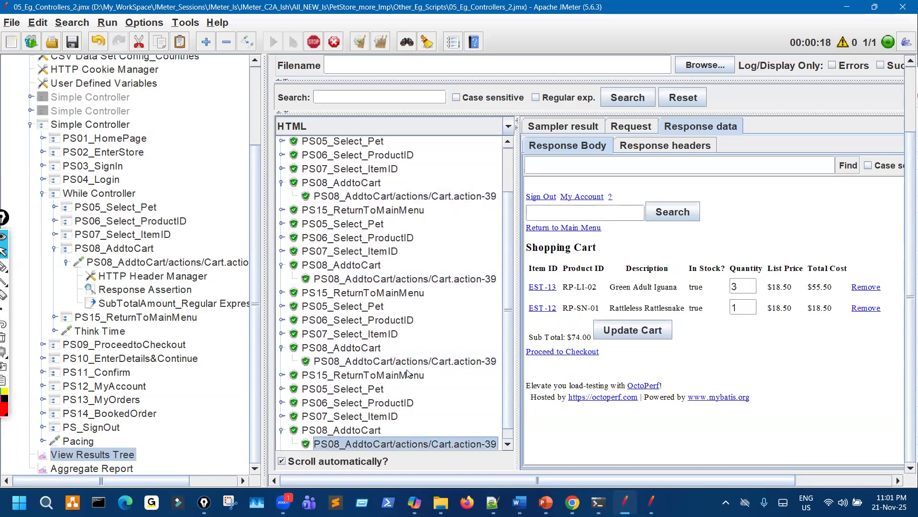
click(282, 430)
click(363, 443)
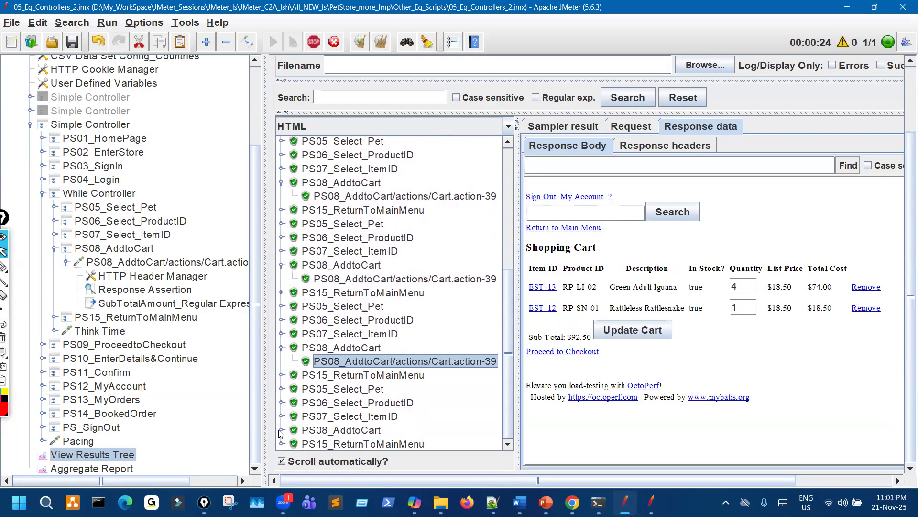
- Check the Sub Total in the remaining PS08_AddtoCart Cart.action responses and highlight the amount in the final one
click(381, 444)
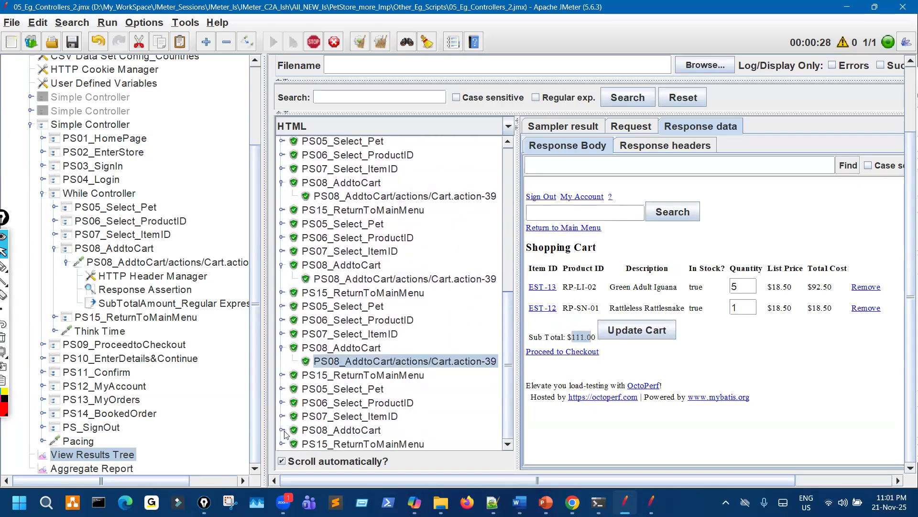
click(371, 444)
drag(572, 358, 584, 359)
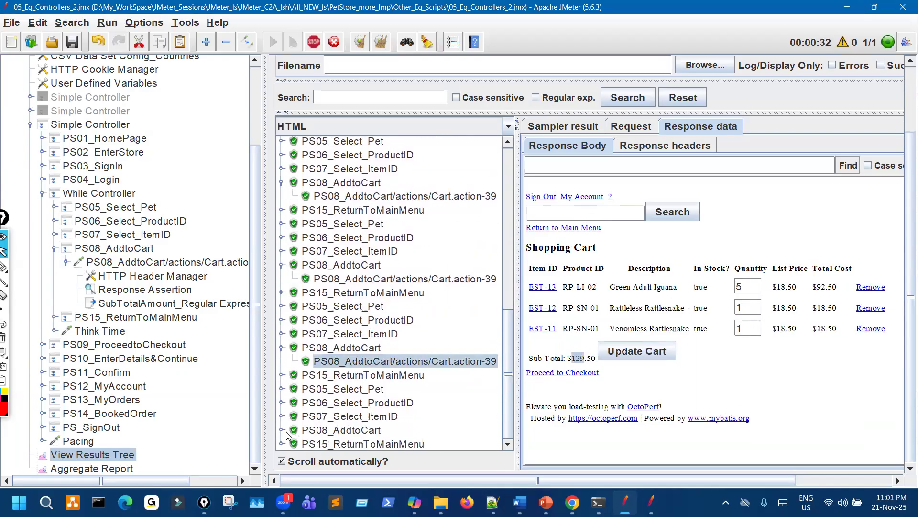
click(345, 444)
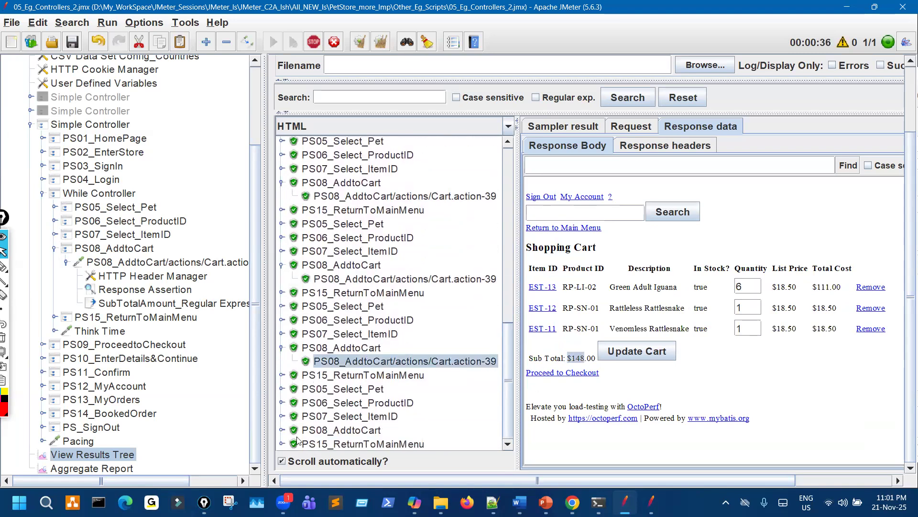
click(283, 430)
click(389, 444)
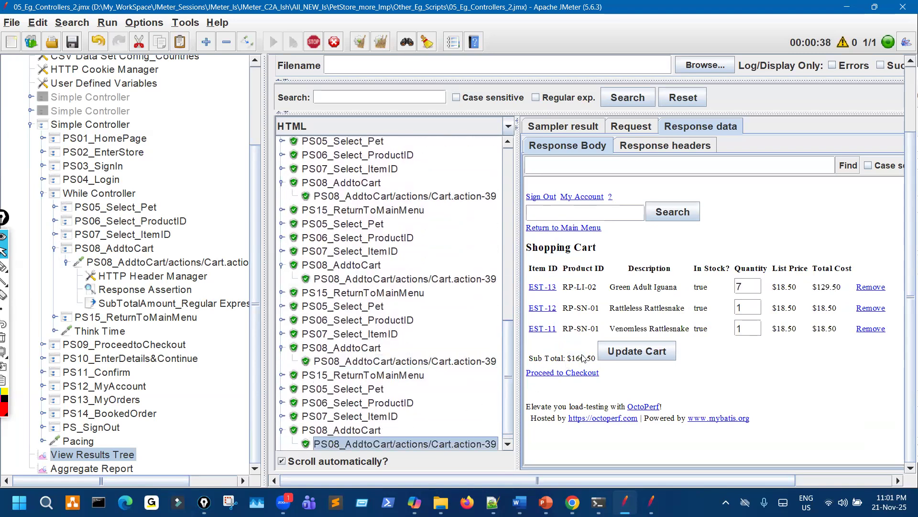
click(282, 430)
click(387, 445)
click(283, 430)
click(363, 443)
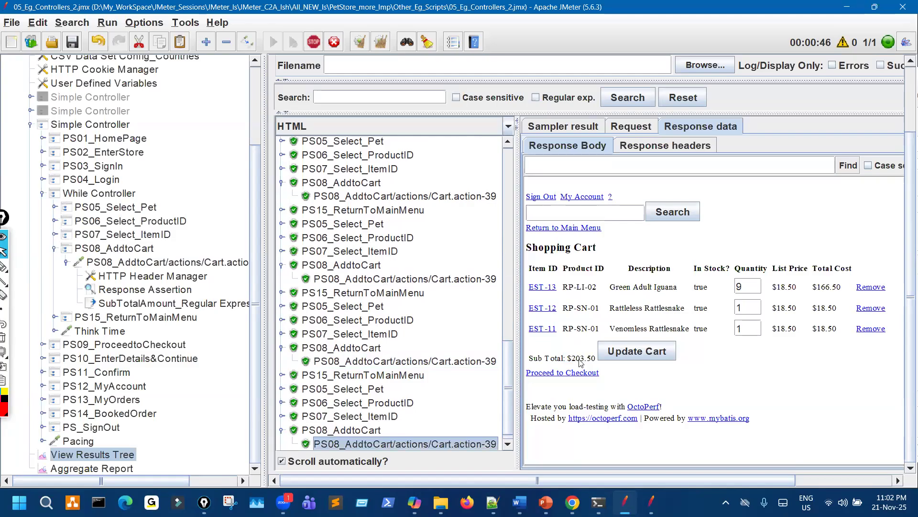
drag(571, 358, 587, 358)
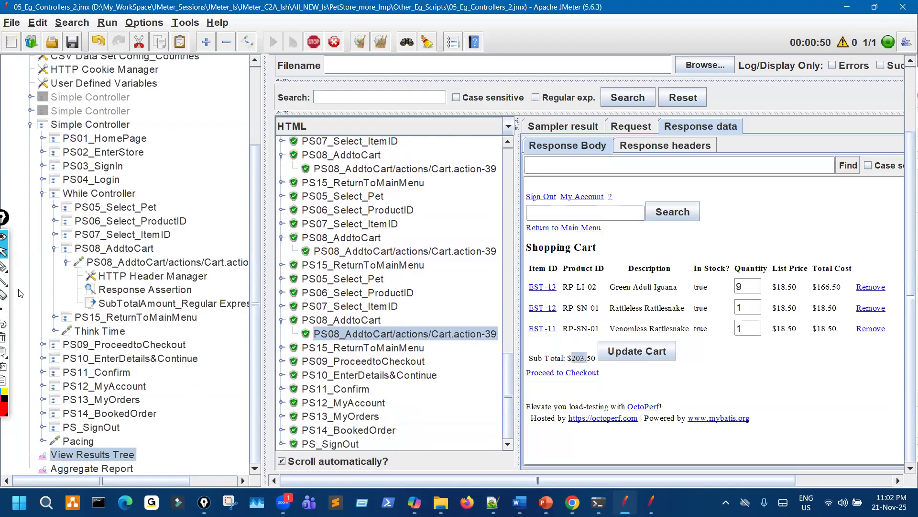
- Circle the final Sub Total, underline its sample and PS15_ReturnToMainMenu, and draw the loop back to the While Controller
click(6, 268)
mouse_move(583, 352)
mouse_down()
mouse_move(569, 368)
mouse_move(598, 357)
mouse_move(581, 352)
mouse_up()
drag(453, 339, 367, 352)
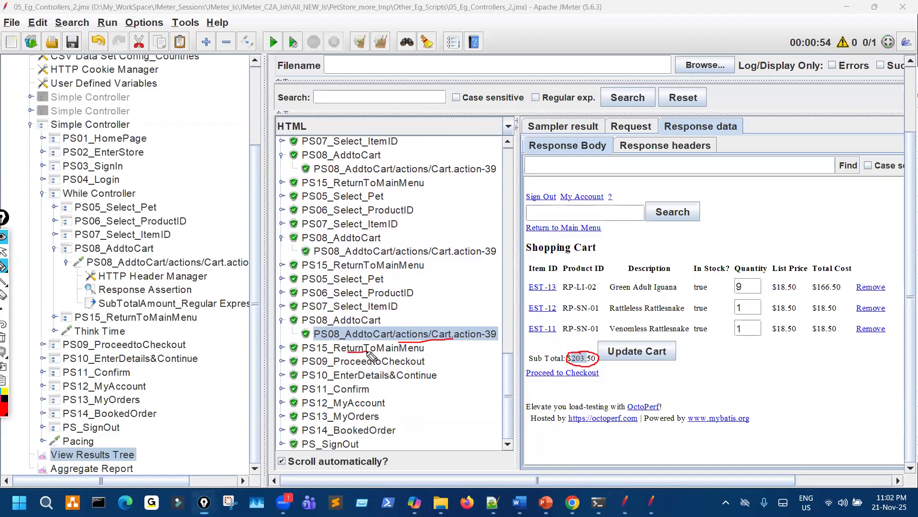
mouse_move(119, 316)
mouse_down()
mouse_move(103, 333)
mouse_move(51, 200)
mouse_move(110, 197)
mouse_up()
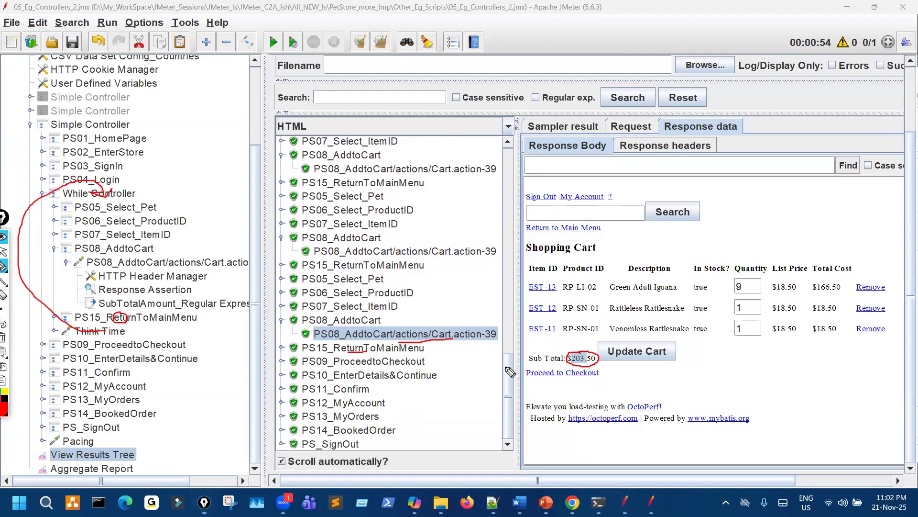
- Write "203 <= 200" with an F for false above the results
mouse_move(214, 157)
mouse_down()
mouse_move(267, 165)
mouse_move(330, 127)
mouse_move(325, 144)
mouse_up()
mouse_move(422, 101)
mouse_down()
mouse_move(435, 95)
mouse_move(452, 118)
mouse_up()
drag(461, 93, 472, 100)
drag(464, 111, 559, 104)
mouse_move(565, 85)
mouse_down()
mouse_move(566, 98)
mouse_move(578, 83)
mouse_up()
mouse_move(588, 76)
mouse_down()
mouse_move(587, 84)
mouse_move(593, 73)
mouse_up()
mouse_move(583, 124)
mouse_down()
mouse_move(621, 111)
mouse_move(608, 153)
mouse_up()
- Cross out the While Controller's contents, circle the 09 of PS09_ProceedtoCheckout, and underline the result samples from PS09 to PS_SignOut
mouse_move(195, 289)
mouse_down()
mouse_move(168, 210)
mouse_move(125, 316)
mouse_up()
mouse_move(213, 204)
mouse_down()
mouse_move(220, 251)
mouse_move(172, 330)
mouse_up()
mouse_move(81, 340)
mouse_down()
mouse_move(81, 358)
mouse_move(79, 338)
mouse_up()
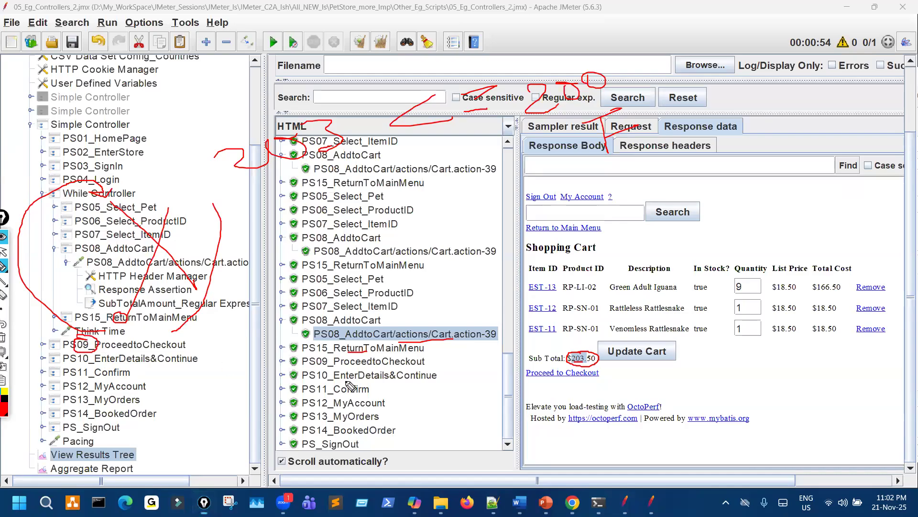
mouse_move(367, 362)
mouse_down()
mouse_move(415, 359)
mouse_move(437, 378)
mouse_up()
mouse_move(365, 395)
mouse_down()
mouse_move(395, 393)
mouse_move(373, 442)
mouse_up()
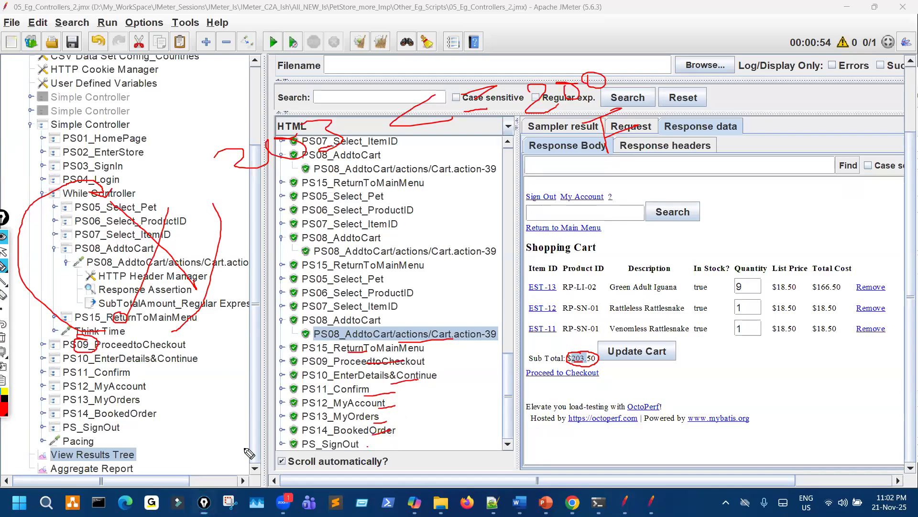
- Mark PS11_Confirm in the results and the cart's Quantity column, and erase all annotations
drag(151, 391, 154, 420)
mouse_move(348, 386)
mouse_down()
mouse_move(329, 401)
mouse_move(351, 388)
mouse_up()
mouse_move(735, 275)
mouse_down()
mouse_move(723, 314)
mouse_move(730, 345)
mouse_move(759, 296)
mouse_move(739, 280)
mouse_up()
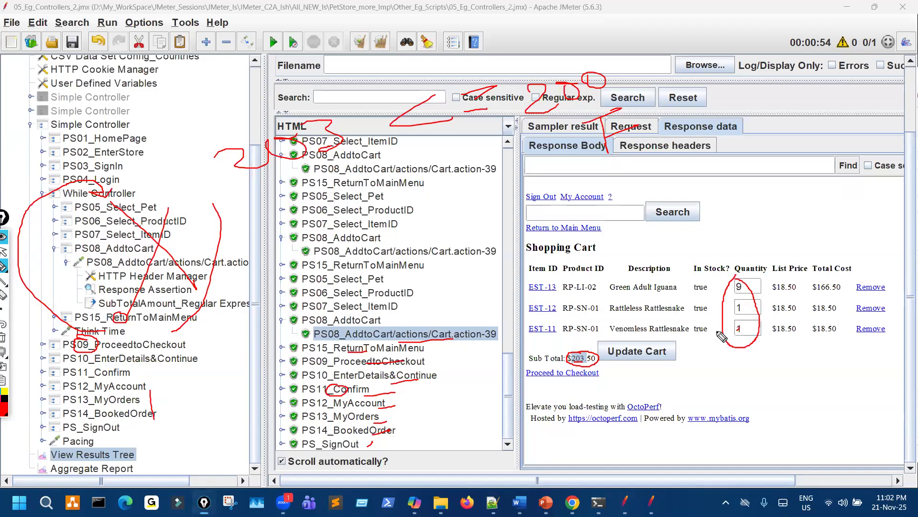
key(ctrl+shift+7)
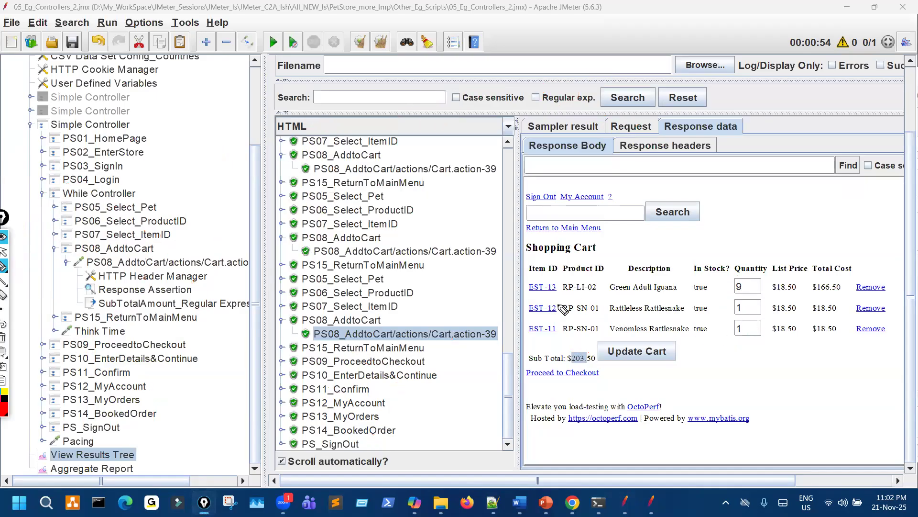
- Open the order sample under PS11_Confirm in the results and view the ordered items and total in its response
key(ctrl+shift+1)
click(282, 389)
click(400, 404)
scroll(606, 372, down, 3)
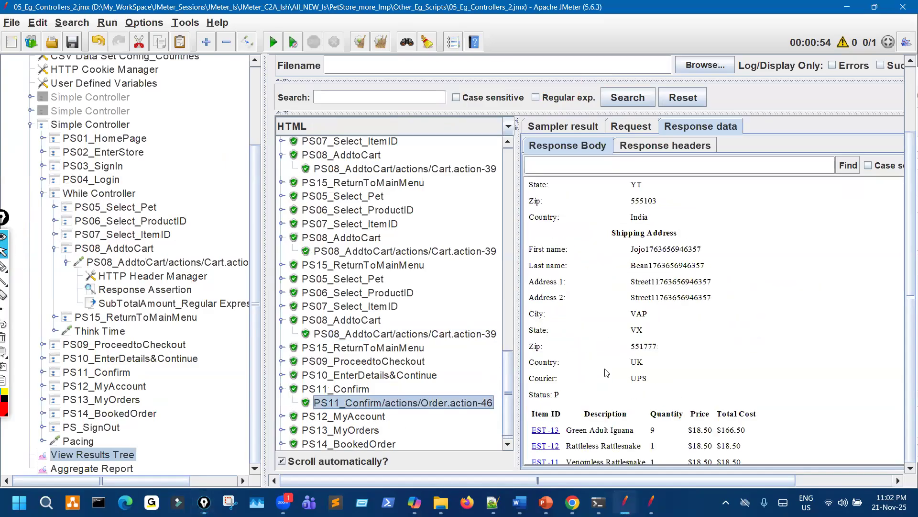
scroll(603, 408, down, 3)
- Underline the three item descriptions, circle their quantities and the order Total, and erase all annotations
key(ctrl+shift+3)
drag(554, 386, 658, 387)
drag(568, 405, 621, 405)
drag(582, 428, 627, 421)
mouse_move(655, 368)
mouse_down()
mouse_move(676, 402)
mouse_move(630, 378)
mouse_up()
mouse_move(660, 421)
mouse_down()
mouse_move(667, 442)
mouse_move(655, 421)
mouse_up()
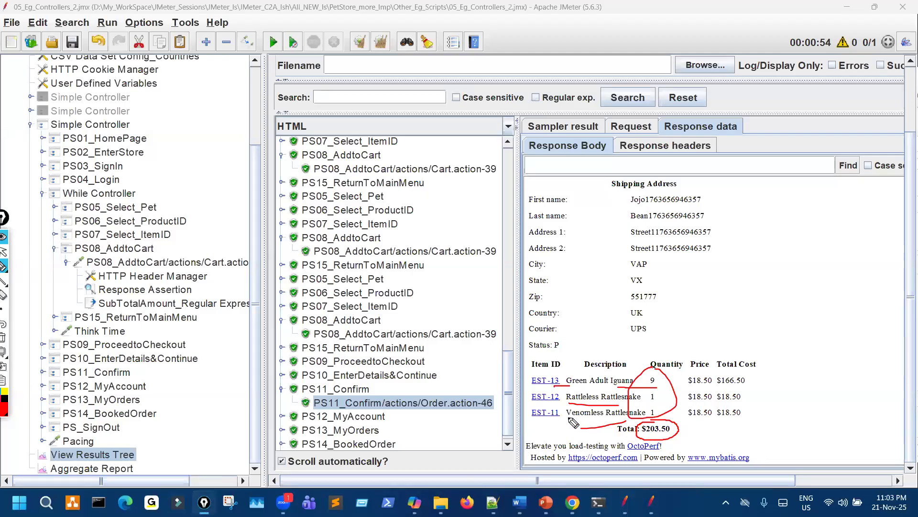
key(ctrl+shift+7)
key(ctrl+shift+2)
- Highlight the variable name in the SubTotalAmount extractor, switch to PowerPoint and circle the variable a in the slide's "while( a < 20 )" line
click(186, 302)
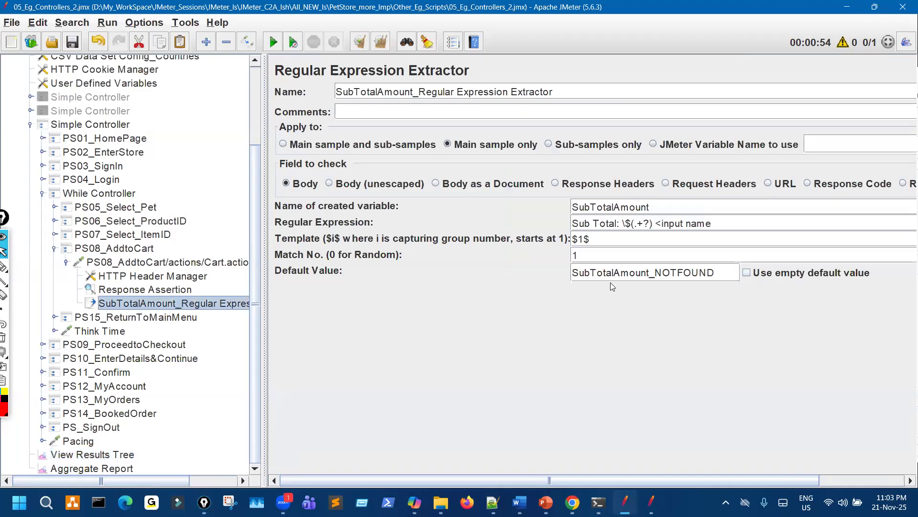
drag(656, 210, 589, 207)
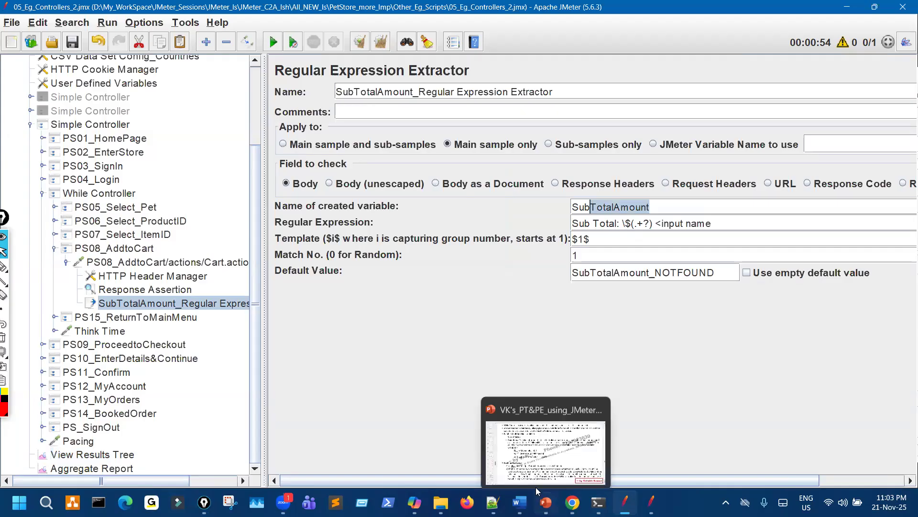
click(544, 500)
scroll(406, 314, up, 1)
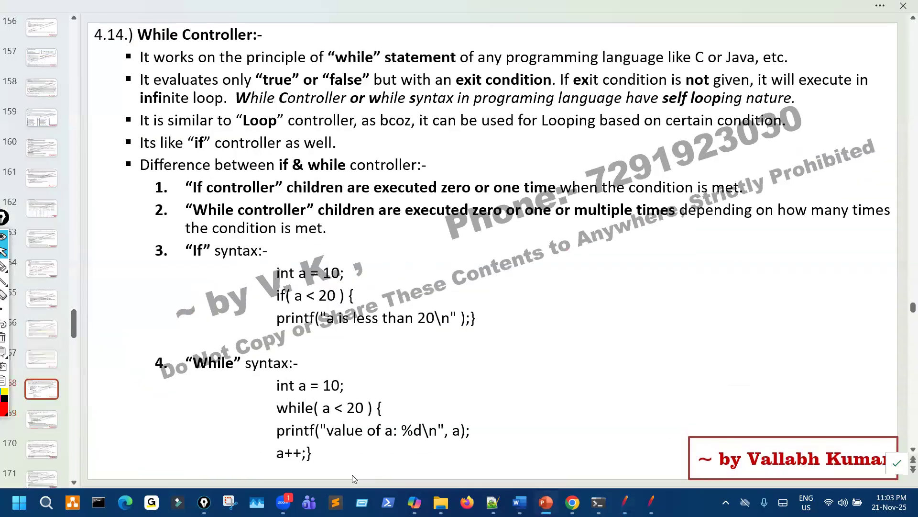
double_click(329, 409)
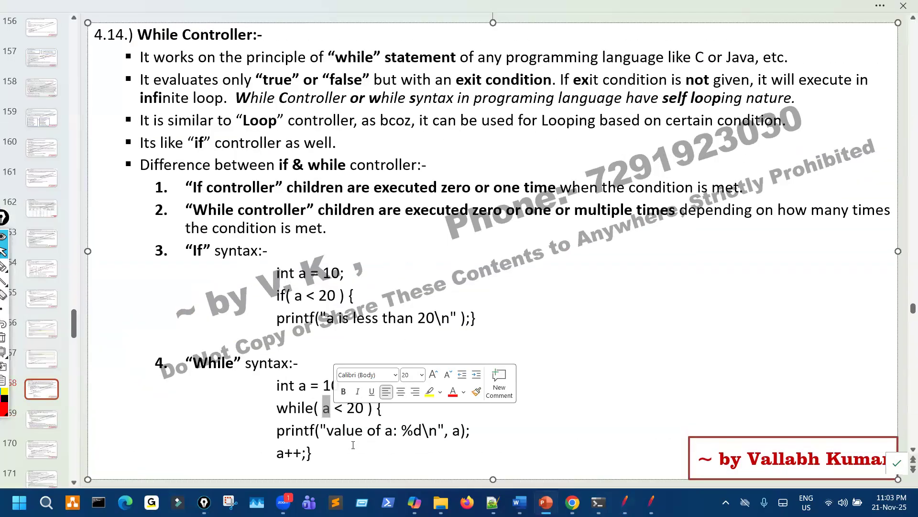
key(ctrl+shift+3)
mouse_move(324, 400)
mouse_down()
mouse_move(338, 434)
mouse_move(316, 405)
mouse_up()
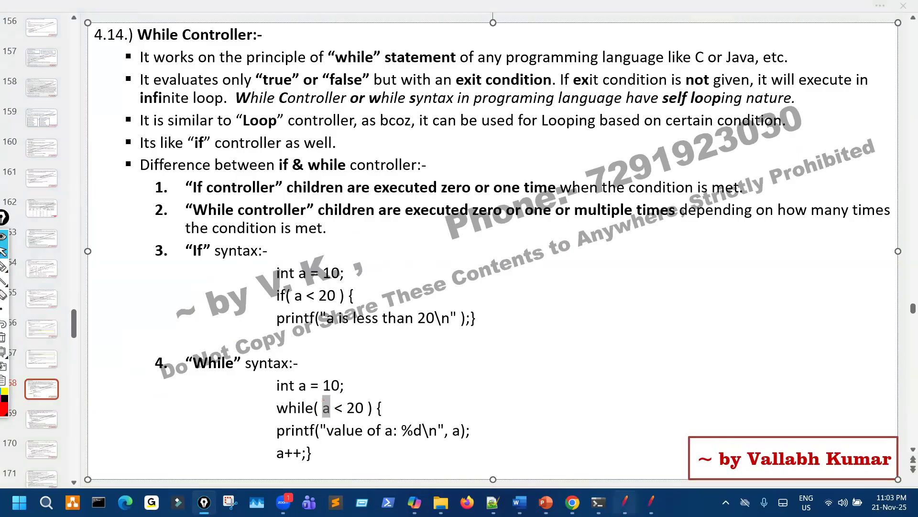
- Switch back to JMeter and compare the SubTotalAmount extractor's variable name with the variable in the While Controller's condition
click(625, 502)
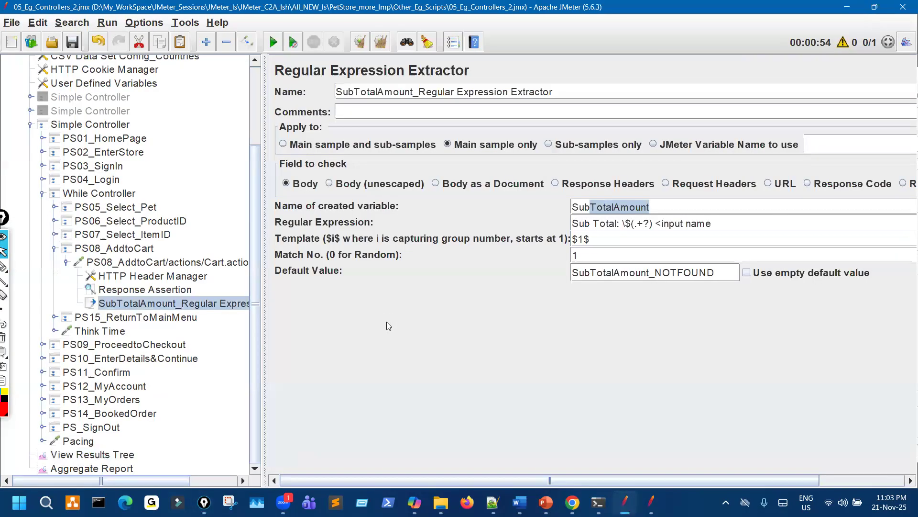
drag(658, 208, 571, 216)
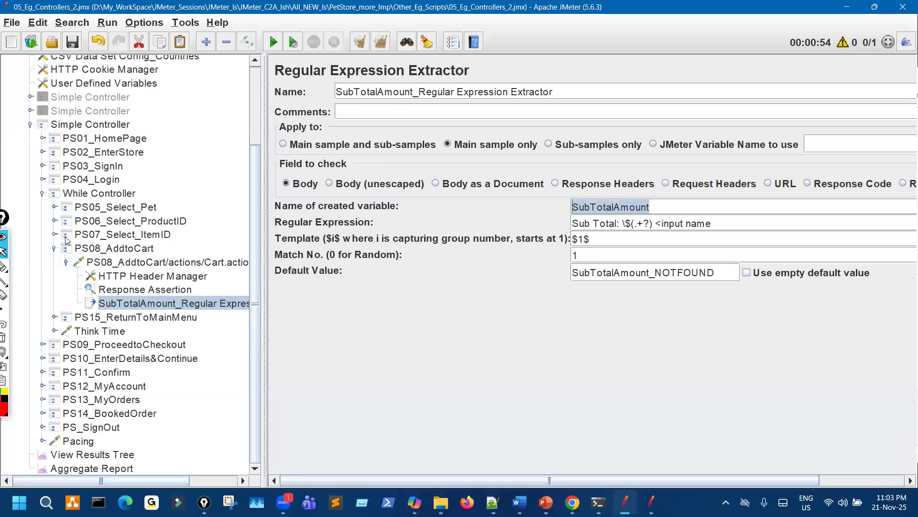
click(138, 193)
click(575, 128)
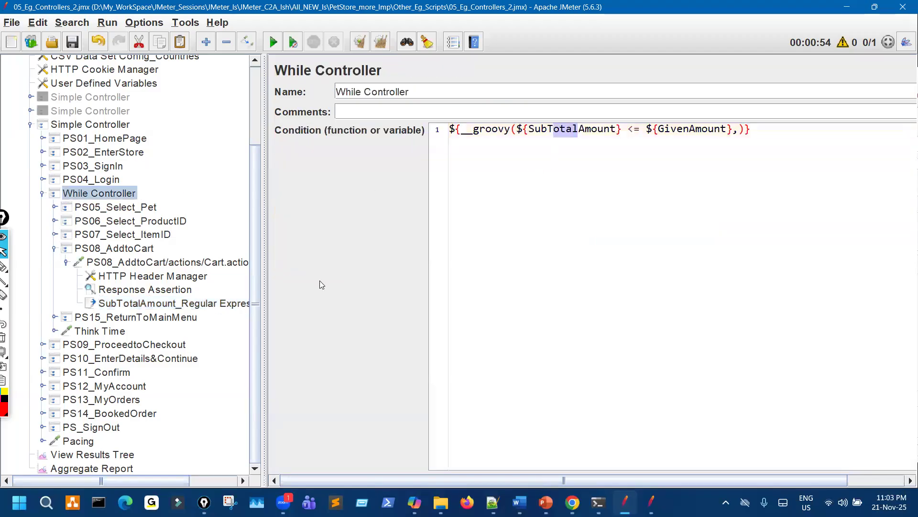
click(186, 303)
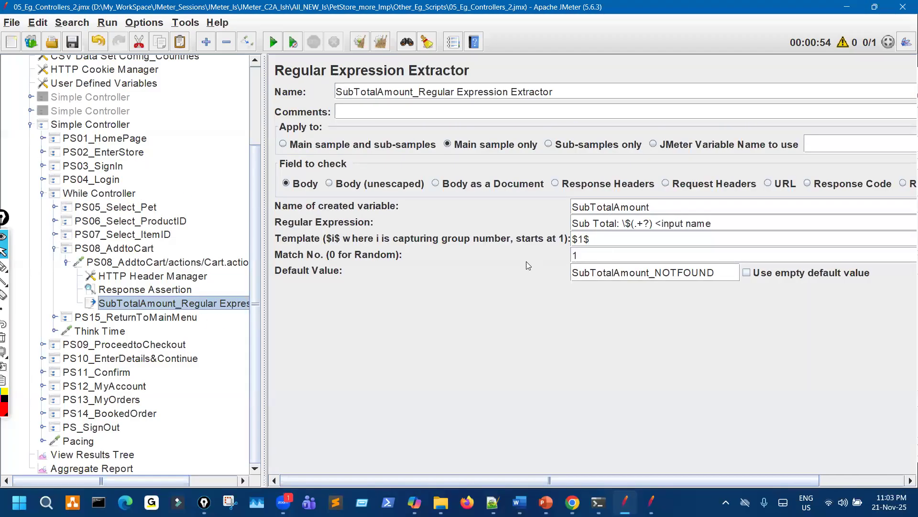
click(655, 206)
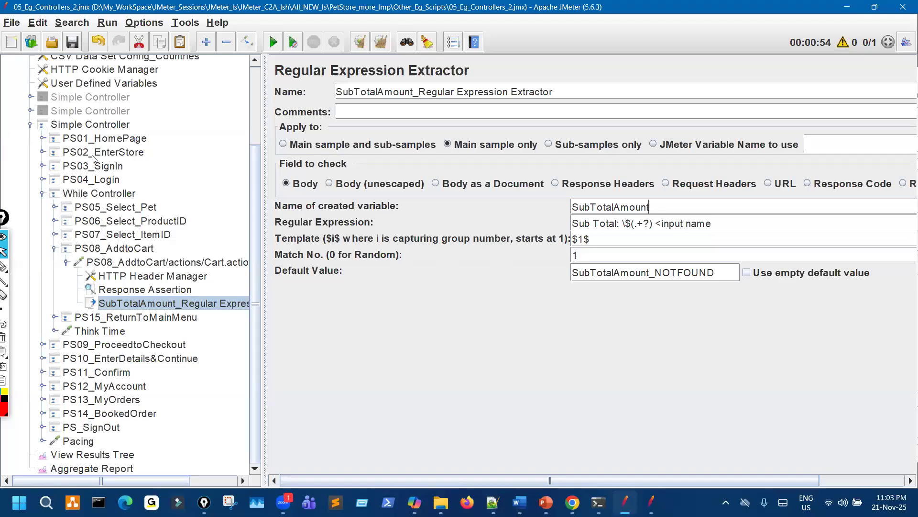
key(shift+Left)
key(shift+Left)
key(shift+Left)
key(shift+Left)
key(shift+Left)
key(shift+Left)
- Expand the second disabled Simple Controller and inspect the variable name in the c_ResponseCode extractor under its first PS02_EnterStore
click(30, 111)
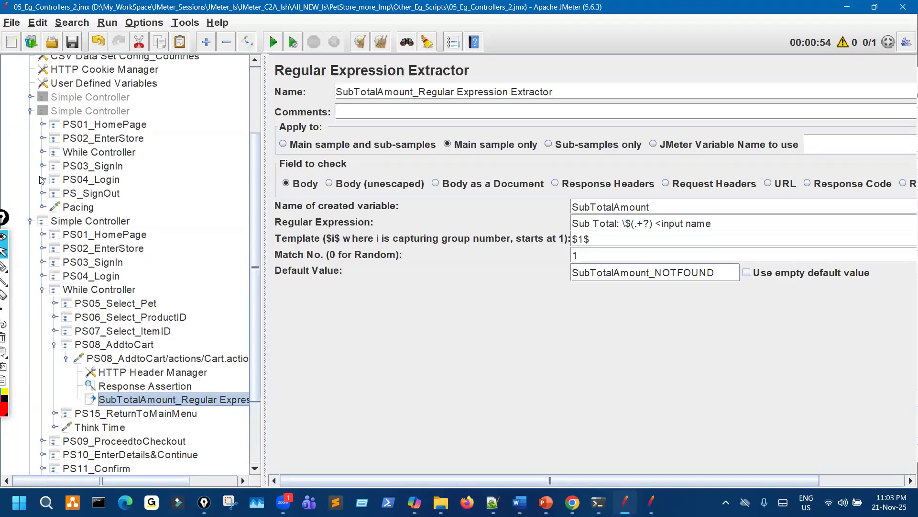
click(43, 152)
click(43, 138)
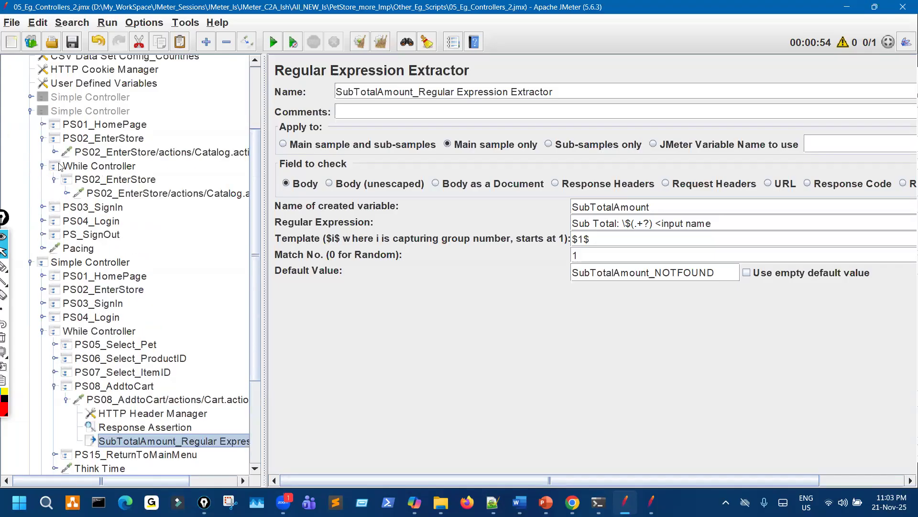
click(55, 152)
click(167, 193)
click(637, 207)
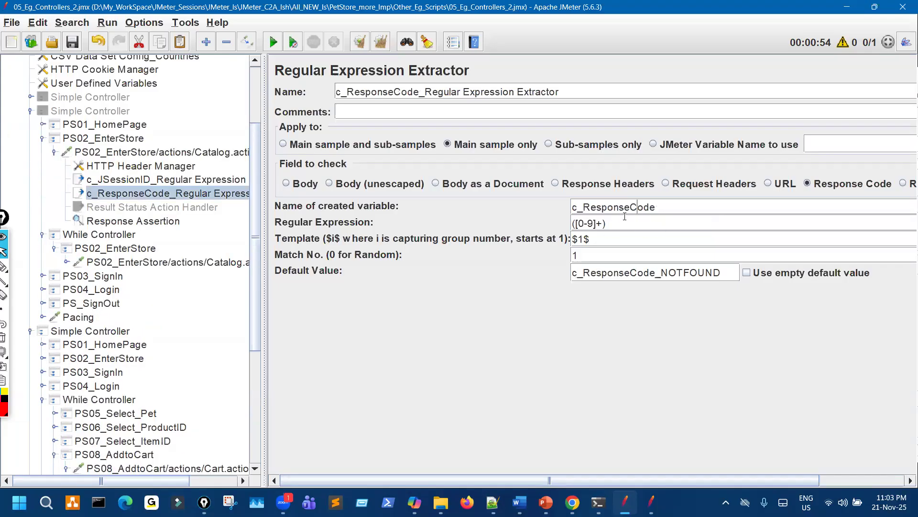
- Check the disabled While Controller's c_ResponseCode condition and the matching variable name in the extractor nested inside it
click(127, 235)
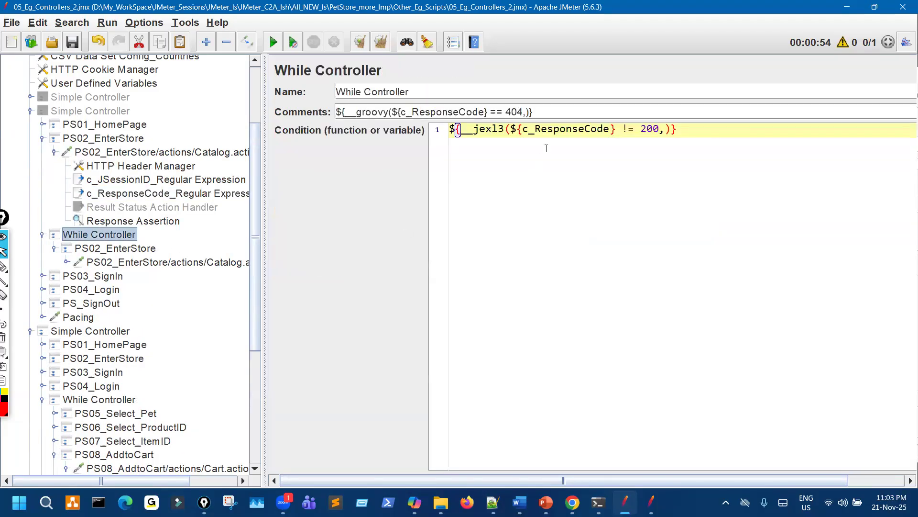
click(67, 262)
click(173, 303)
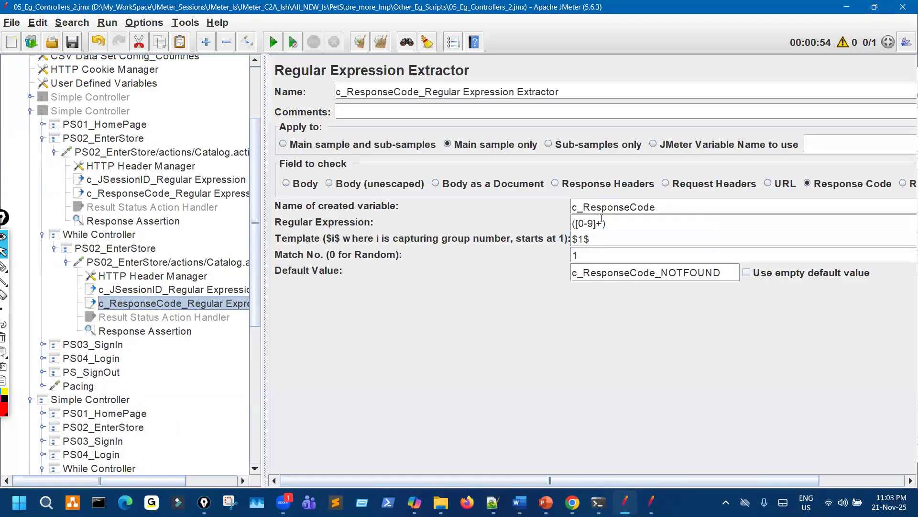
drag(601, 208, 638, 208)
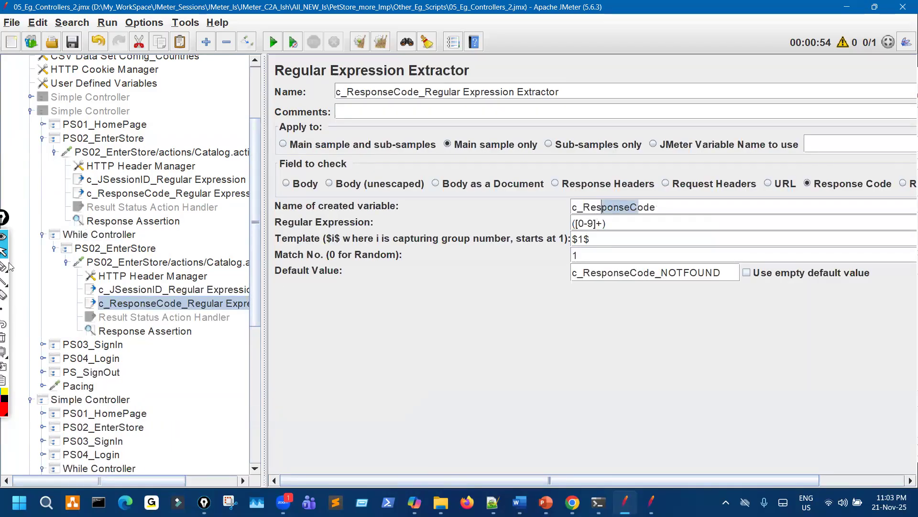
- Collapse the inner and outer PS02_EnterStore branches, the While Controller and the disabled Simple Controller
click(66, 263)
click(54, 248)
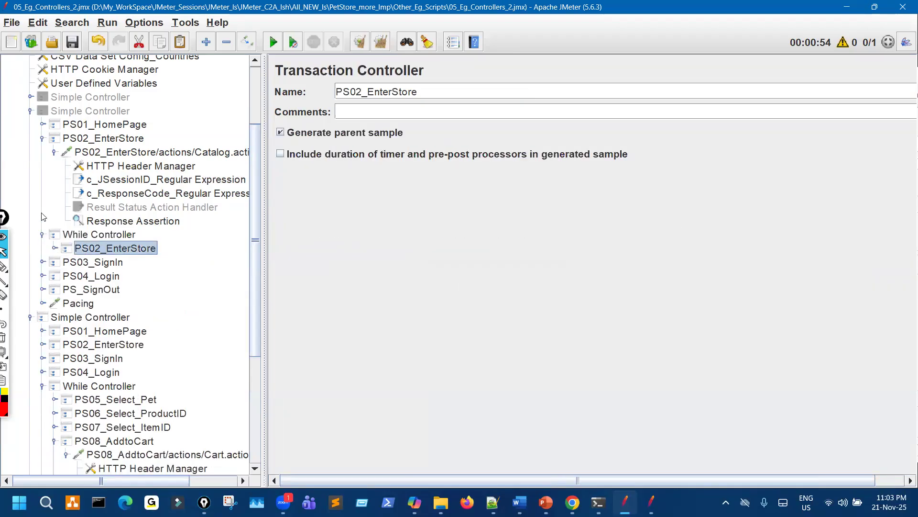
click(42, 235)
click(41, 139)
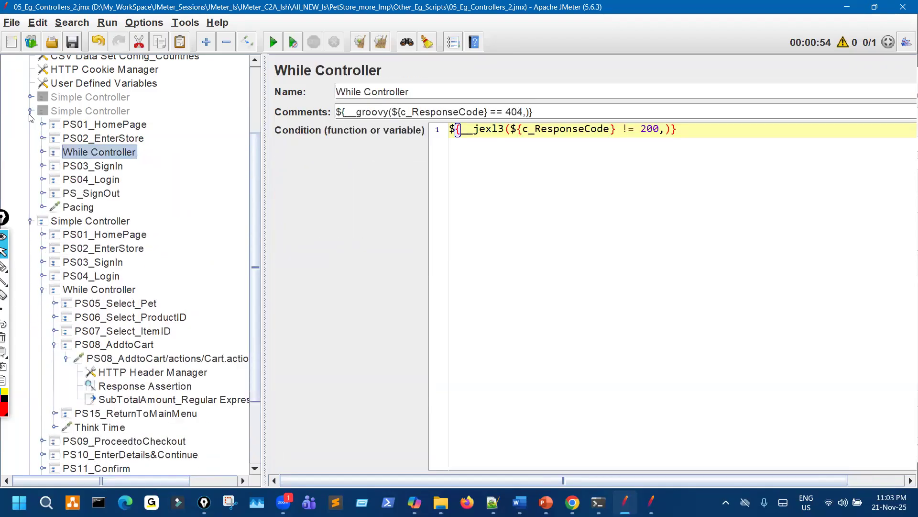
click(30, 113)
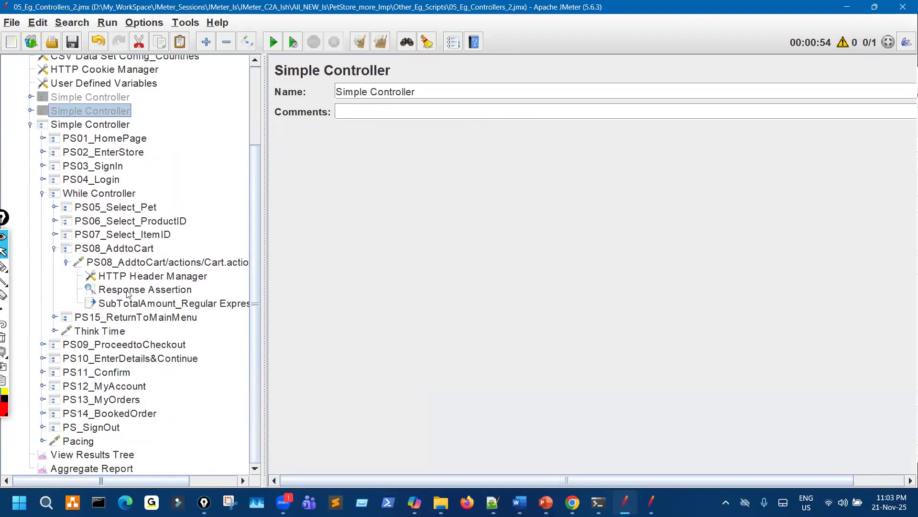
- Review the active While Controller's condition against the SubTotalAmount extractor, and collapse PS08_AddtoCart and the While Controller
click(125, 197)
drag(553, 133, 585, 133)
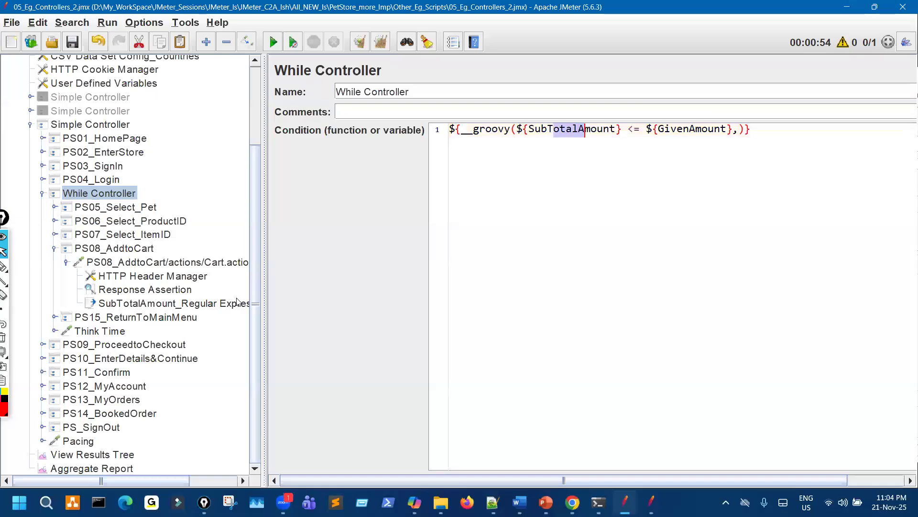
click(205, 305)
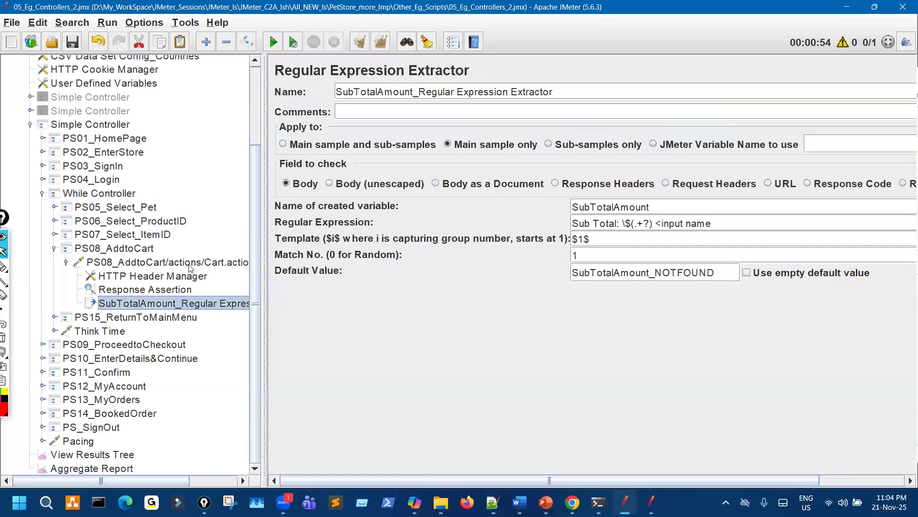
click(115, 194)
drag(605, 133, 696, 134)
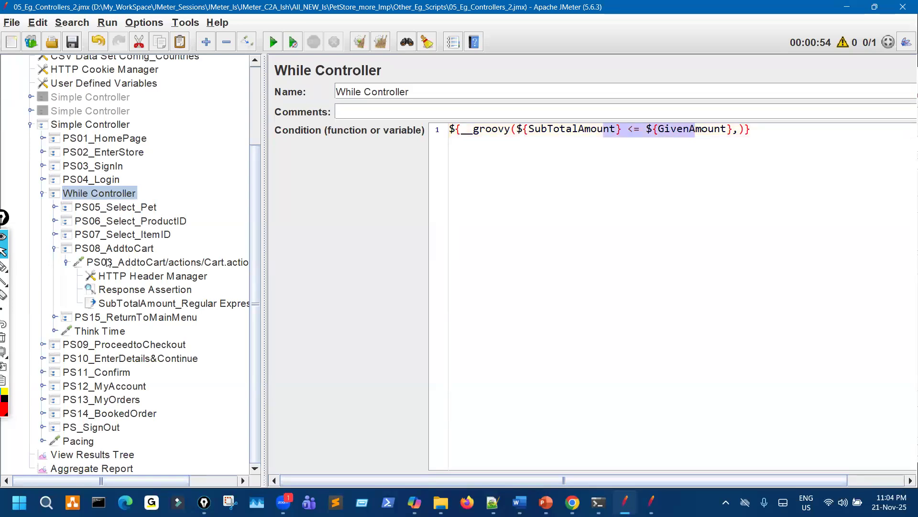
click(54, 248)
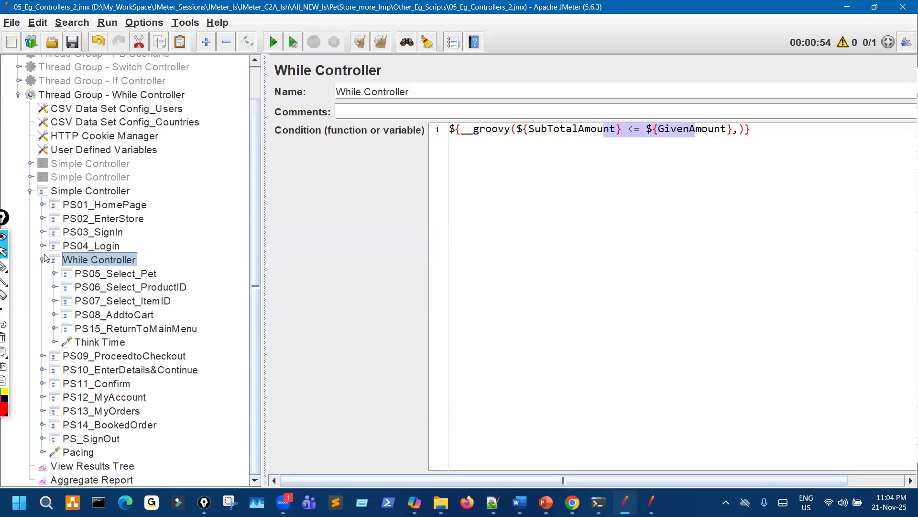
click(42, 261)
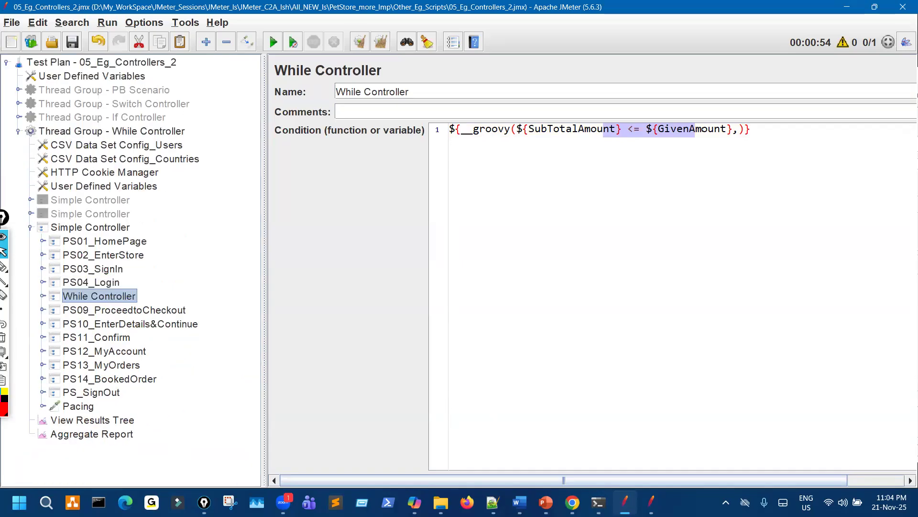
- Switch to the PowerPoint slide, circle a in the while condition, link a++ back to it, and erase the annotations
click(530, 407)
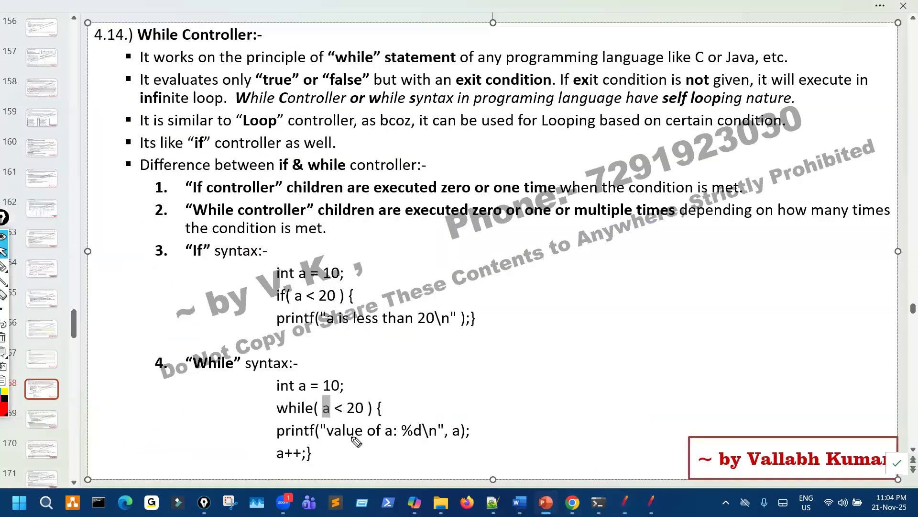
drag(317, 404, 316, 406)
mouse_move(309, 452)
mouse_down()
mouse_move(271, 446)
mouse_move(314, 409)
mouse_up()
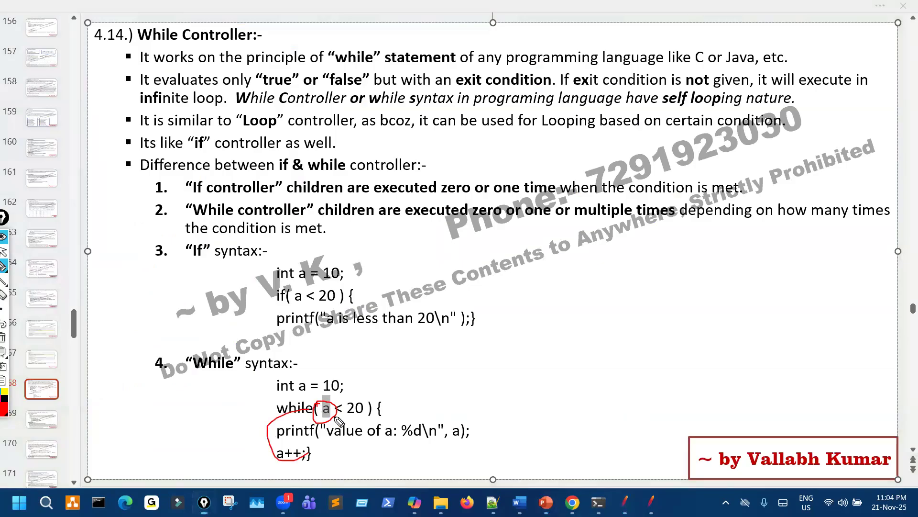
key(ctrl+shift+7)
key(ctrl+shift+2)
- Switch back to JMeter, expand the While Controller, and open the last PS08_AddtoCart sample's response in View Results Tree
mouse_move(652, 502)
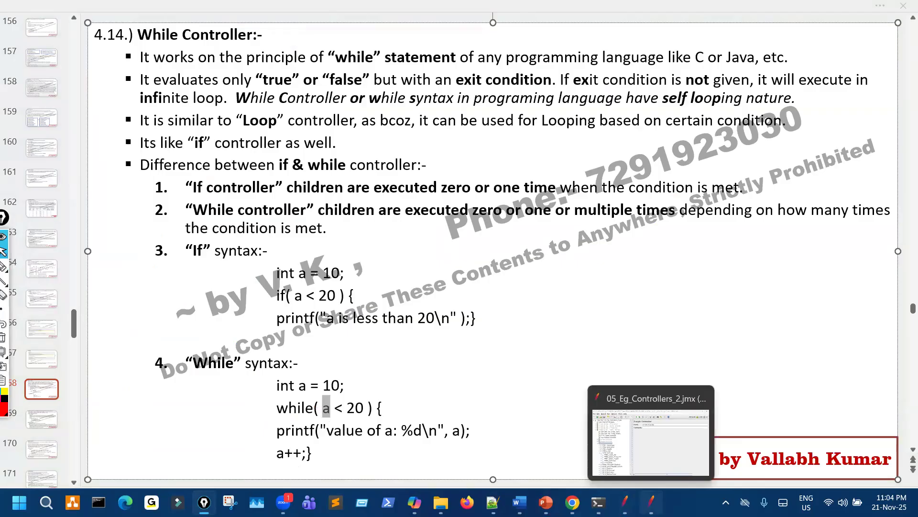
click(574, 430)
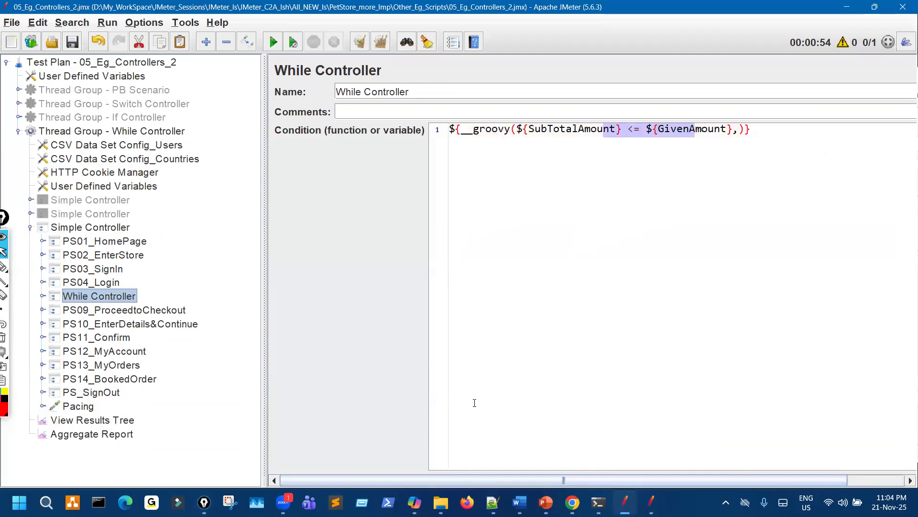
click(43, 299)
scroll(88, 398, down, 1)
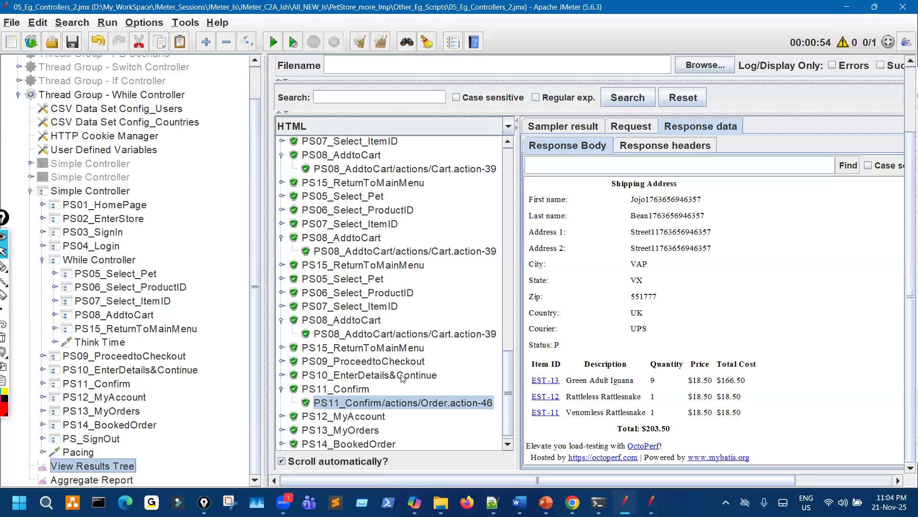
click(444, 334)
- Circle the cart's item descriptions, write "Reptile" above them, mark the individual items, and erase all annotations
click(3, 266)
mouse_move(661, 280)
mouse_down()
mouse_move(649, 281)
mouse_move(644, 341)
mouse_move(697, 333)
mouse_move(677, 281)
mouse_move(661, 279)
mouse_up()
mouse_move(708, 249)
mouse_down()
mouse_move(726, 258)
mouse_move(730, 237)
mouse_up()
drag(765, 231, 757, 236)
mouse_move(765, 197)
mouse_down()
mouse_move(773, 221)
mouse_move(798, 184)
mouse_move(834, 201)
mouse_up()
click(779, 185)
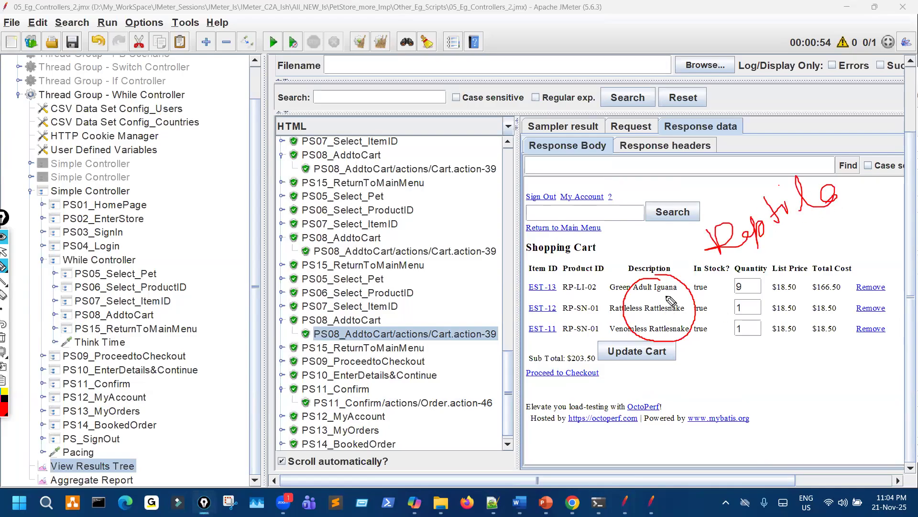
drag(664, 316, 668, 316)
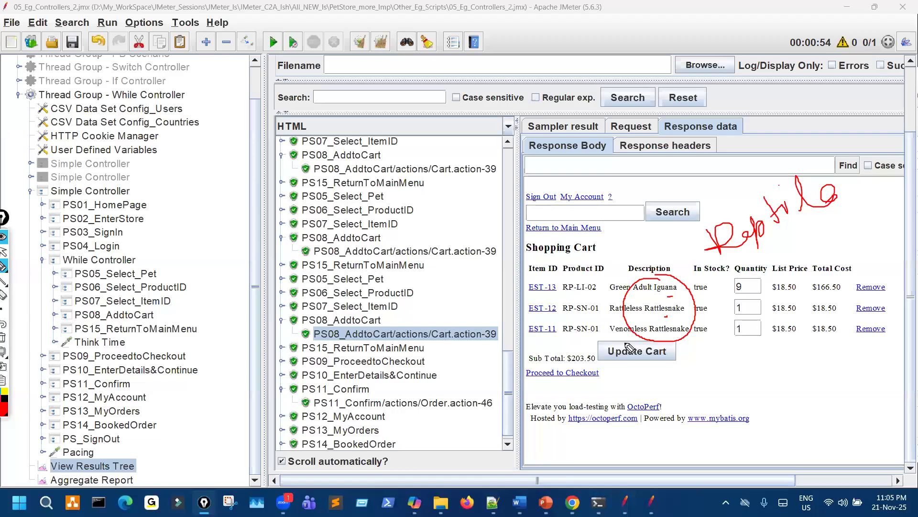
key(ctrl+shift+7)
key(ctrl+shift+2)
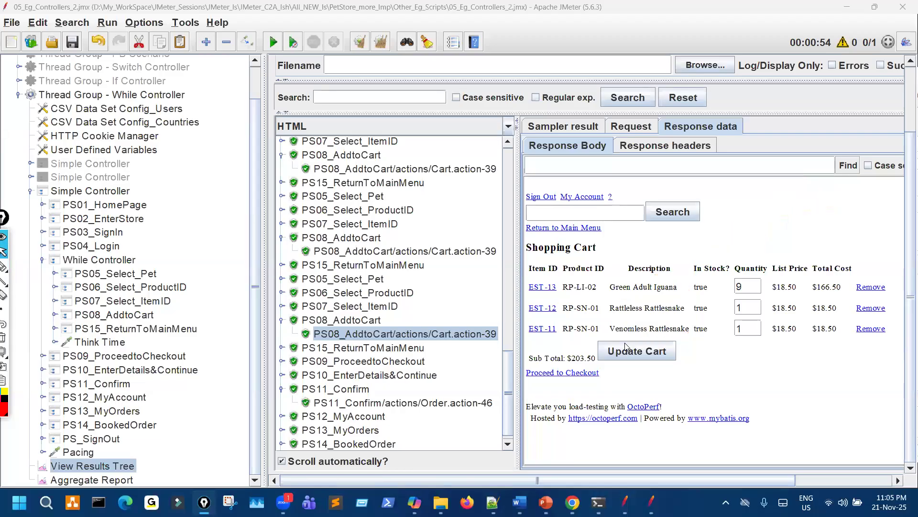
- Switch to Chrome, return to the JPetStore main menu, circle the five pet categories, and erase the annotation
click(572, 502)
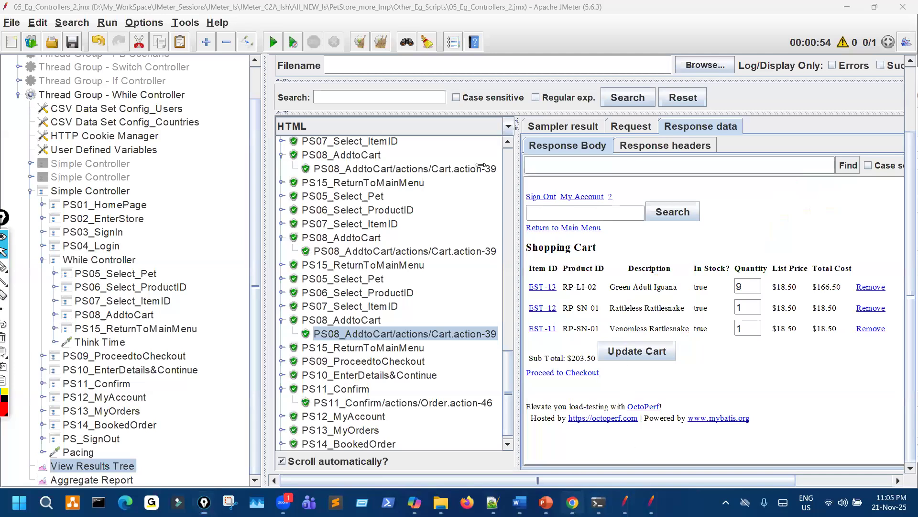
click(479, 140)
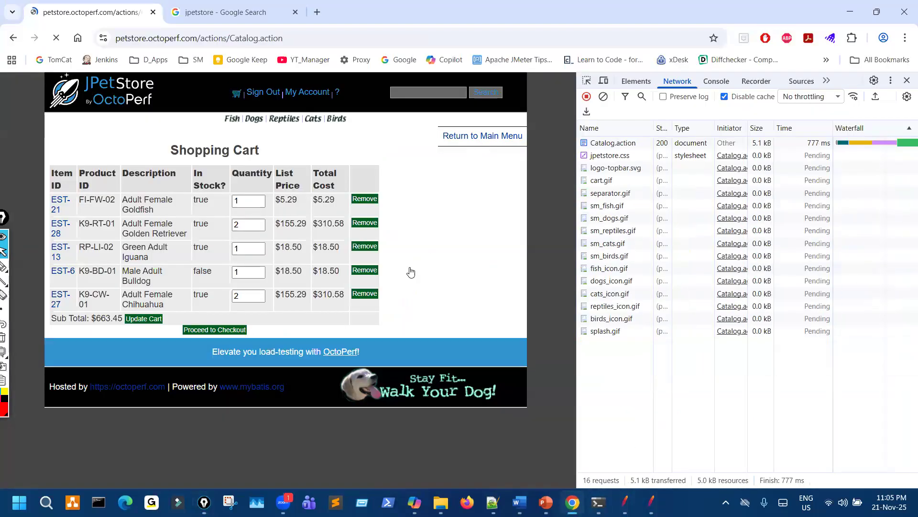
key(ctrl+shift+1)
mouse_move(79, 153)
mouse_down()
mouse_move(105, 197)
mouse_move(37, 155)
mouse_up()
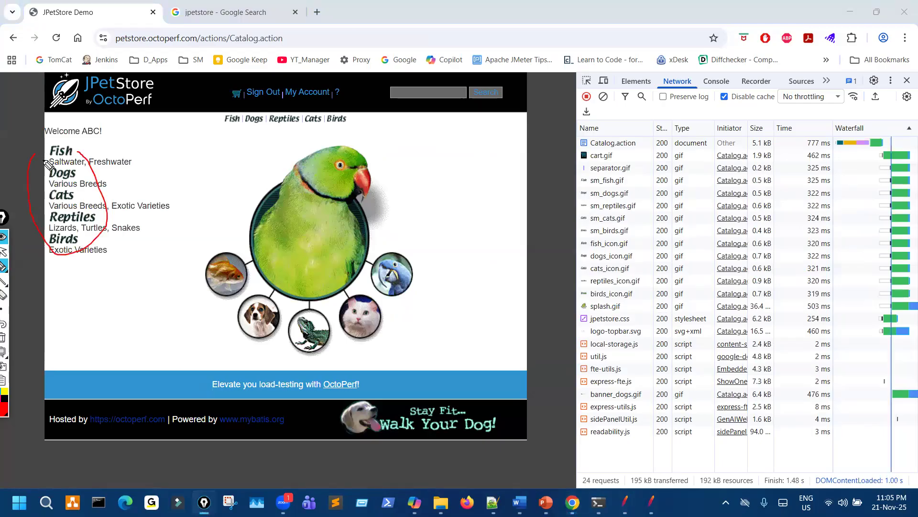
key(ctrl+shift+7)
key(ctrl+shift+1)
- Switch back to JMeter, select PS08_AddtoCart, mark the transactions inside the While Controller, and erase the marking
click(624, 502)
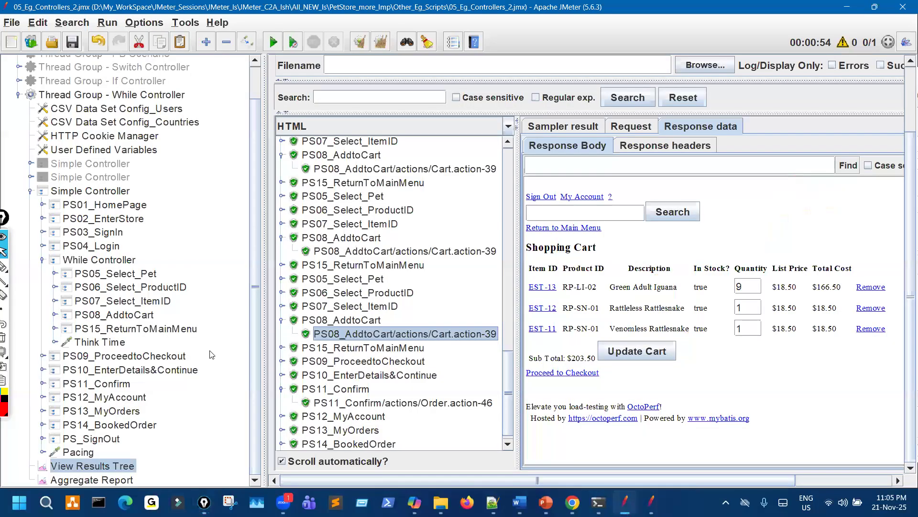
click(125, 317)
key(ctrl+shift+3)
mouse_move(134, 335)
mouse_down()
mouse_move(85, 351)
mouse_move(72, 275)
mouse_up()
key(ctrl+shift+7)
key(ctrl+shift+2)
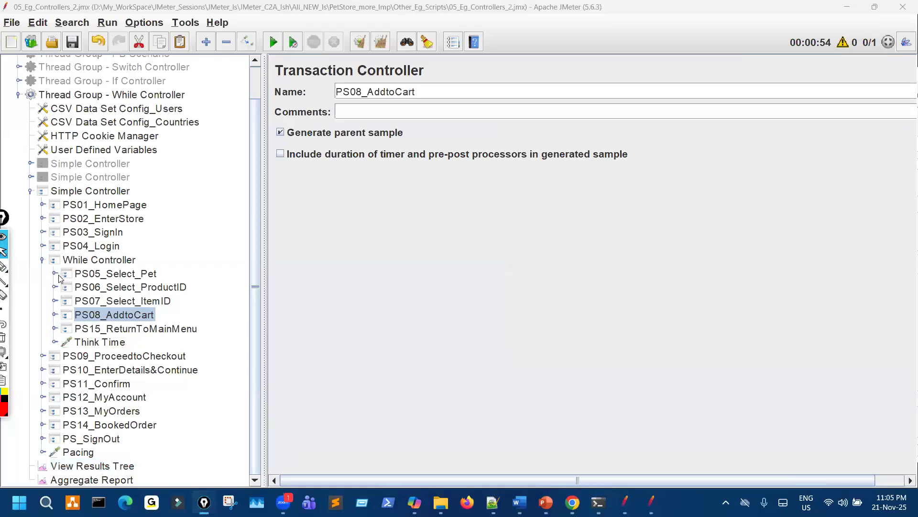
- Open the request under PS05_Select_Pet and circle the ${c_Pet} value of its categoryId parameter
click(55, 273)
click(153, 287)
key(ctrl+shift+3)
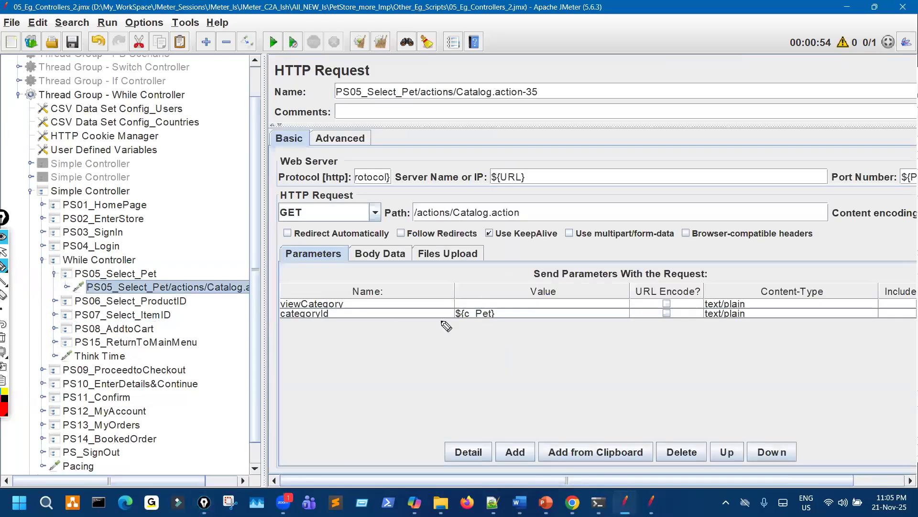
drag(479, 288, 462, 293)
key(ctrl+shift+2)
scroll(157, 428, down, 2)
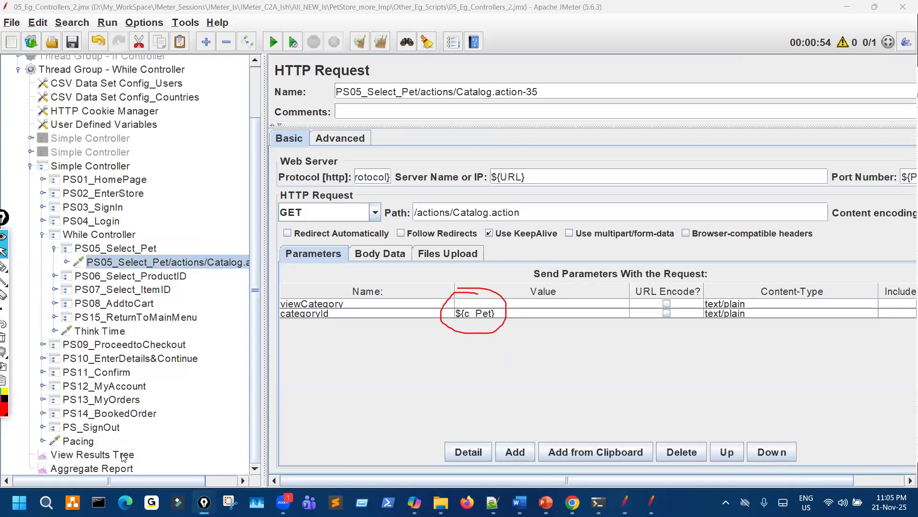
- Erase the annotation and view the response of the second PS05_Select_Pet sample in View Results Tree
click(129, 454)
key(ctrl+shift+7)
scroll(397, 263, up, 5)
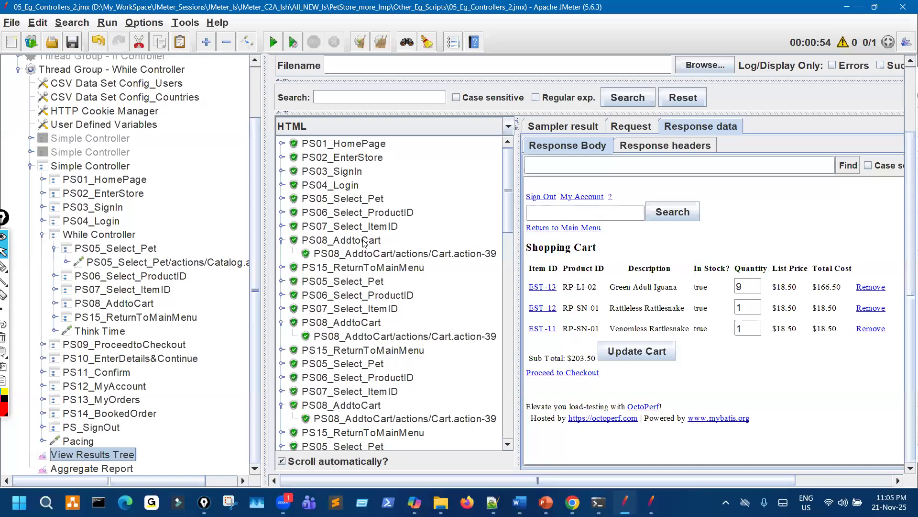
click(366, 242)
click(367, 257)
click(368, 272)
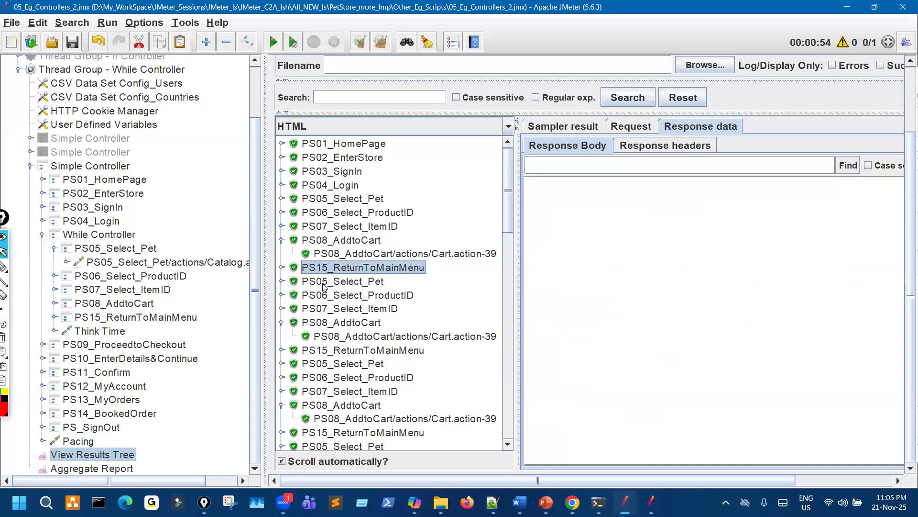
click(281, 281)
click(391, 295)
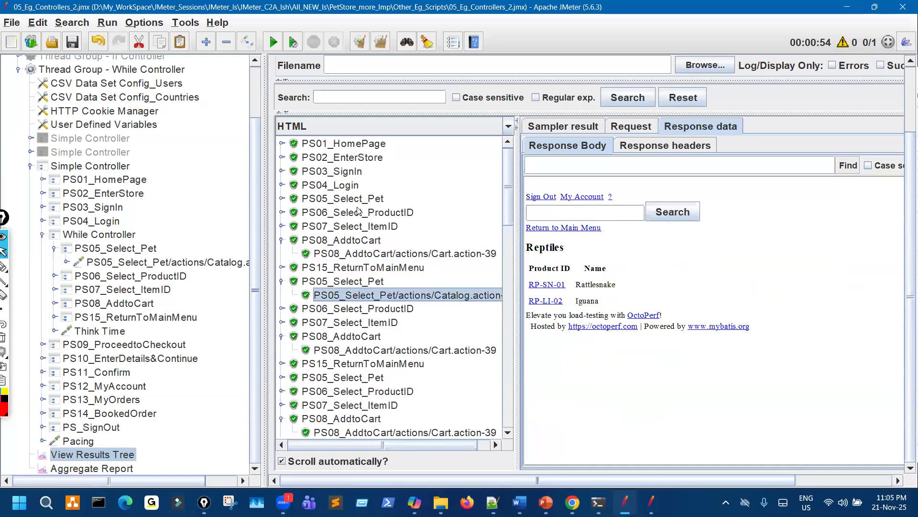
- Compare the request bodies of the first two PS05_Select_Pet samples, widening the request area and highlighting the categoryId value
click(308, 203)
click(283, 199)
key(Down)
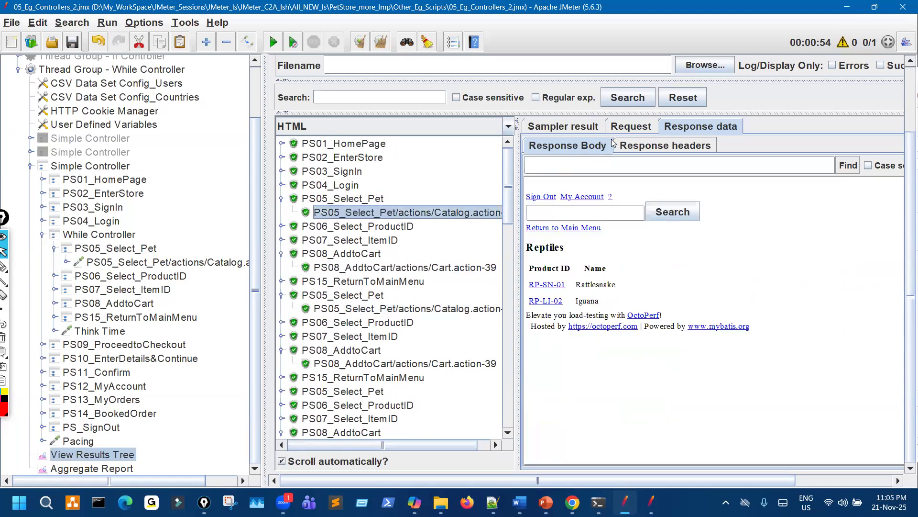
click(635, 127)
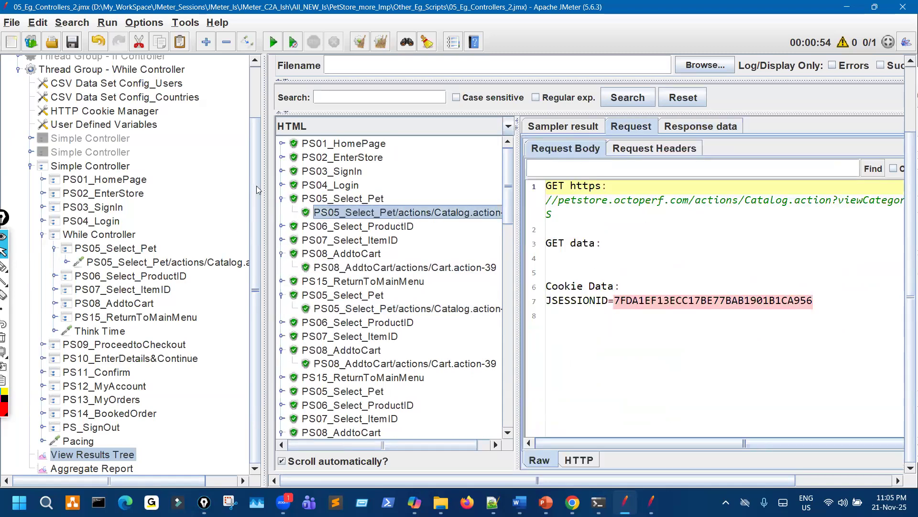
drag(258, 190, 178, 230)
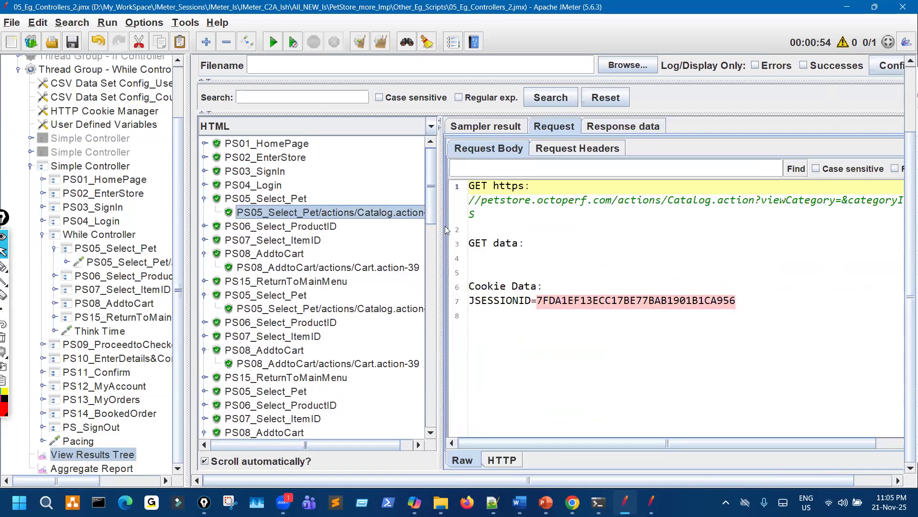
drag(441, 228, 399, 227)
drag(881, 200, 903, 196)
click(311, 309)
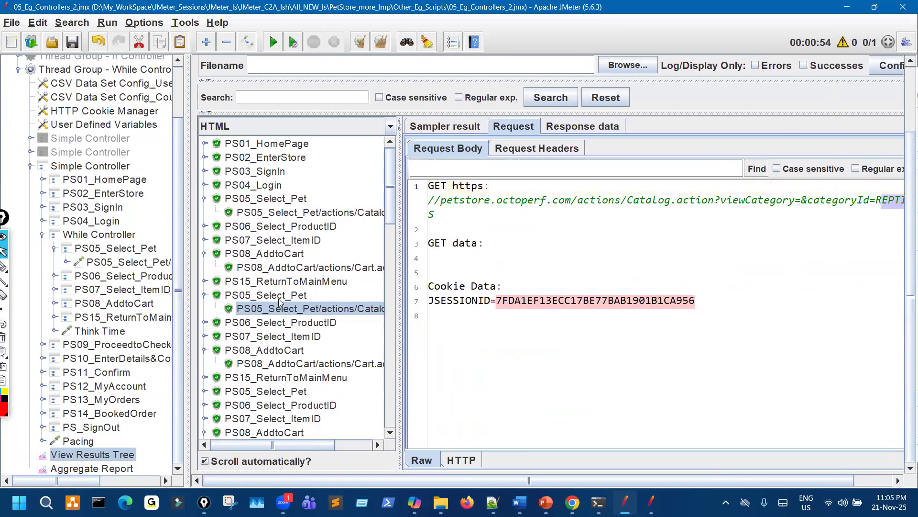
- Widen the test plan tree, reopen the PS05_Select_Pet request, circle ${c_Pet}, and write "Reptiles" above it
drag(185, 194, 314, 230)
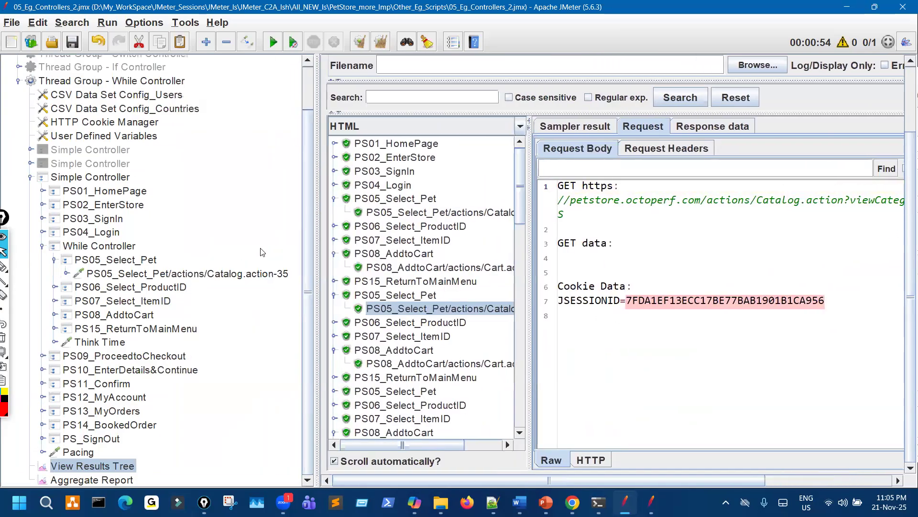
click(191, 274)
key(ctrl+shift+3)
mouse_move(183, 286)
mouse_down()
mouse_move(239, 284)
mouse_move(236, 297)
mouse_move(262, 295)
mouse_up()
mouse_move(522, 302)
mouse_down()
mouse_move(503, 327)
mouse_move(530, 290)
mouse_up()
mouse_move(569, 253)
mouse_down()
mouse_move(628, 242)
mouse_move(656, 215)
mouse_move(687, 230)
mouse_move(701, 195)
mouse_move(737, 211)
mouse_move(757, 200)
mouse_up()
drag(676, 262, 727, 248)
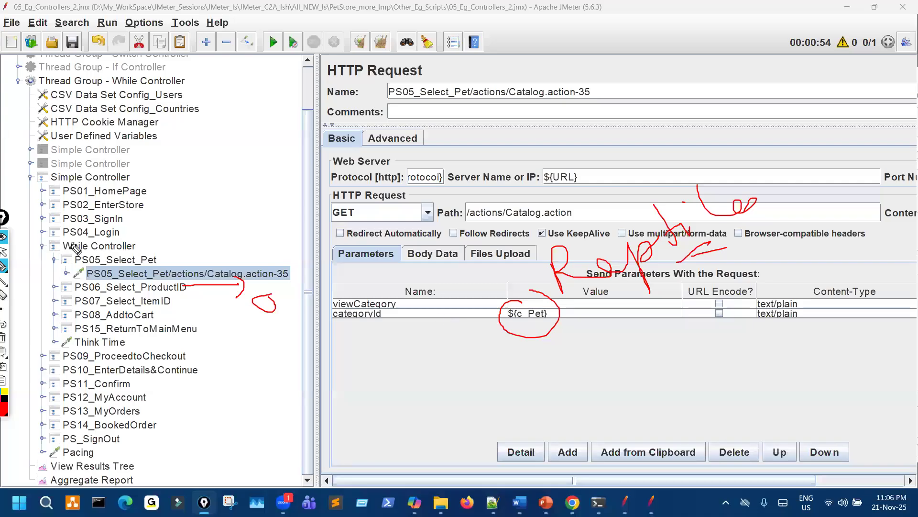
drag(522, 330, 546, 326)
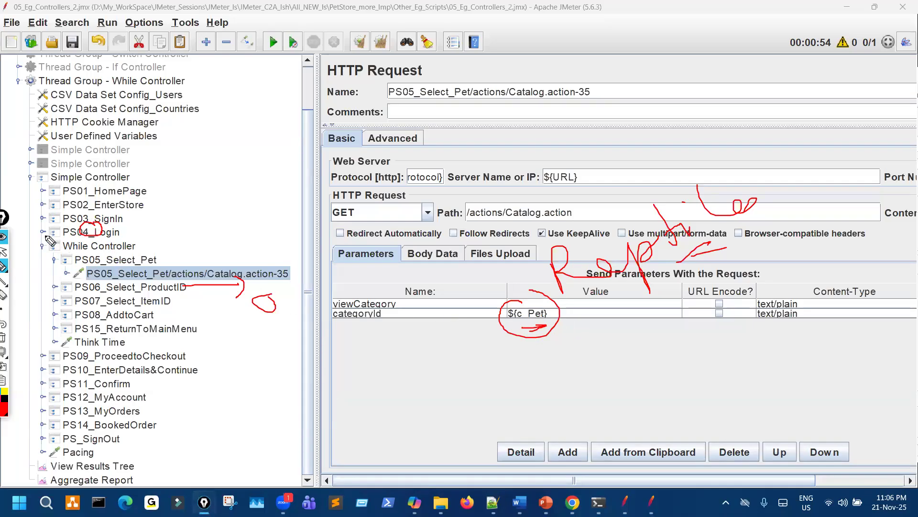
- Expand PS04_Login, open its c_Pet extractor, and draw a link from it to the reopened PS05_Select_Pet request
click(43, 232)
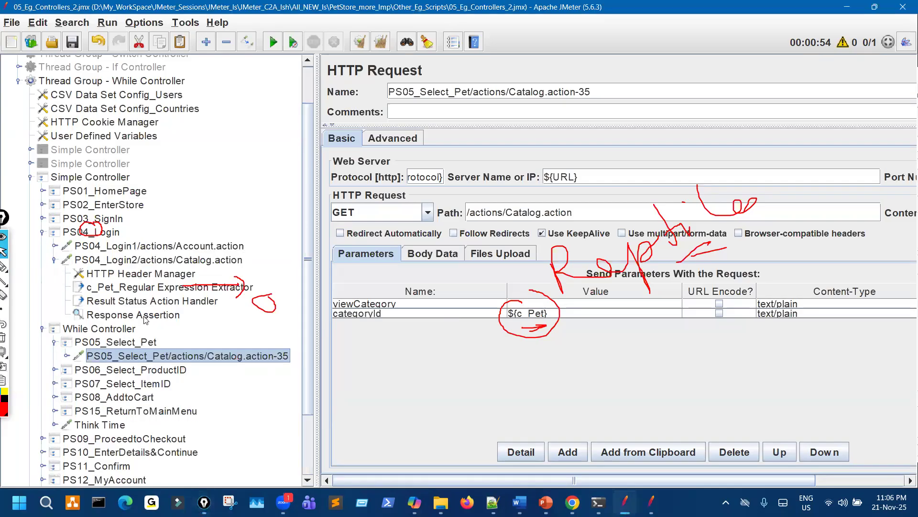
click(98, 288)
key(ctrl+f1)
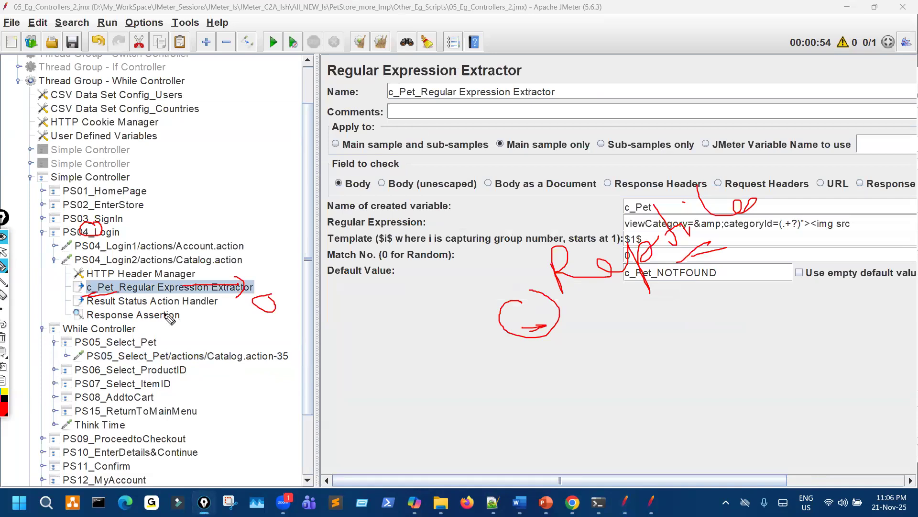
drag(127, 265, 144, 263)
mouse_move(89, 301)
mouse_down()
mouse_move(143, 313)
mouse_move(175, 349)
mouse_up()
click(226, 359)
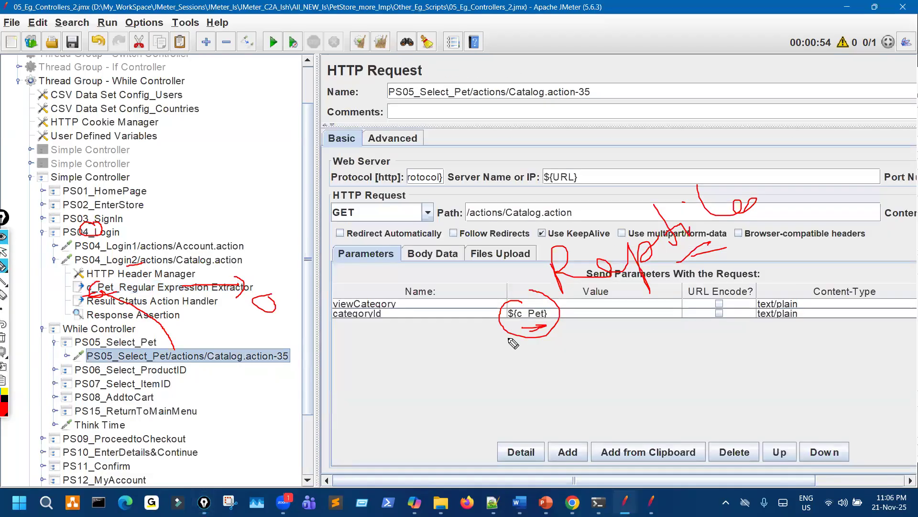
- Draw the While Controller's loop, mark Login2's c_Pet extraction outside it against the ${c_Pet} used inside, and erase all annotations
mouse_move(126, 431)
mouse_down()
mouse_move(114, 456)
mouse_move(78, 460)
mouse_up()
mouse_move(5, 369)
mouse_down()
mouse_move(111, 341)
mouse_move(261, 355)
mouse_up()
mouse_move(106, 263)
mouse_down()
mouse_move(122, 266)
mouse_move(111, 294)
mouse_up()
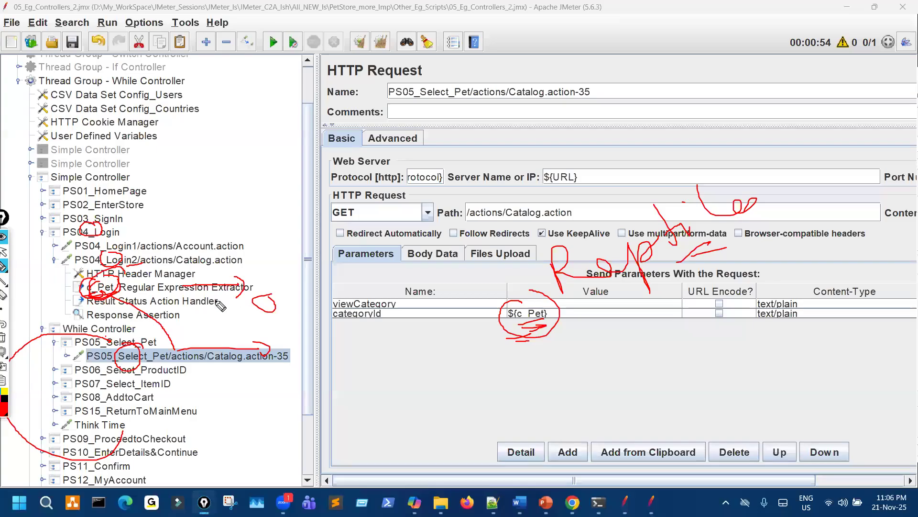
drag(160, 236, 154, 275)
mouse_move(178, 364)
mouse_down()
mouse_move(165, 387)
mouse_move(35, 390)
mouse_move(95, 339)
mouse_up()
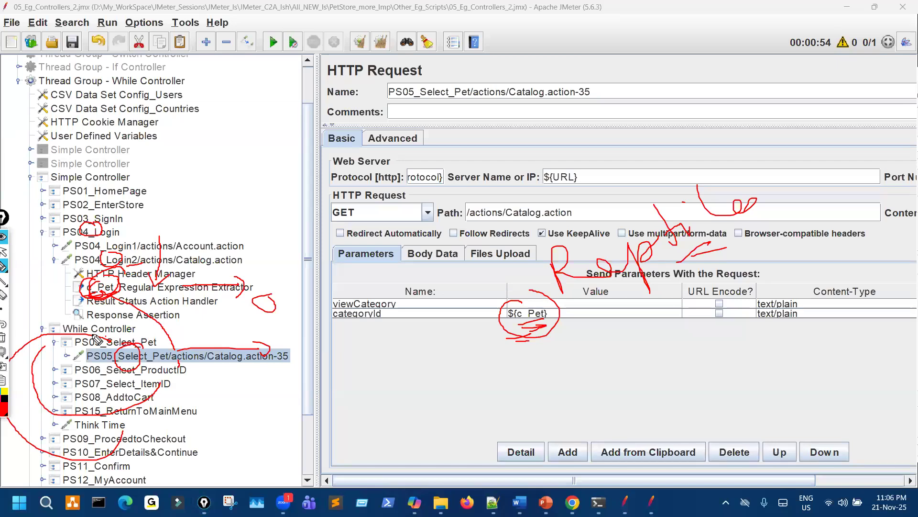
mouse_move(191, 370)
mouse_down()
mouse_move(261, 366)
mouse_move(258, 377)
mouse_up()
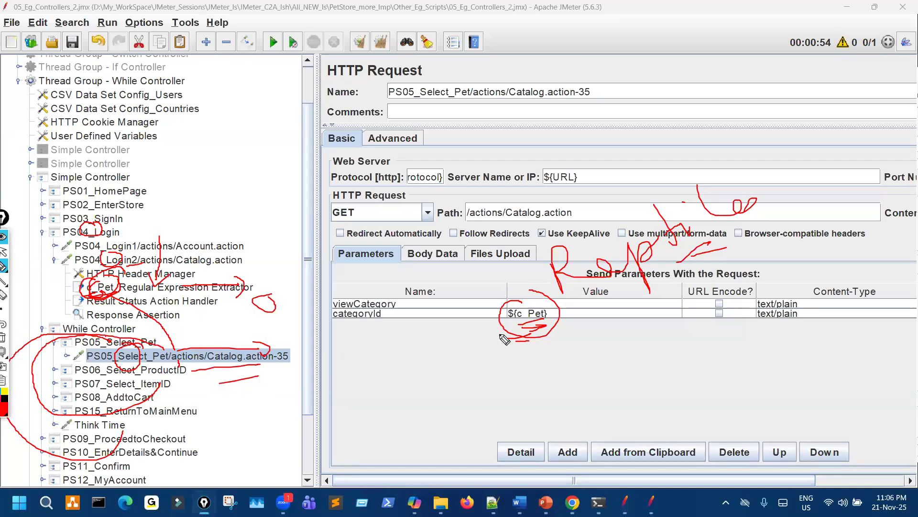
drag(611, 292, 633, 289)
mouse_move(118, 282)
mouse_down()
mouse_move(89, 295)
mouse_move(115, 293)
mouse_up()
key(ctrl+shift+7)
key(ctrl+shift+2)
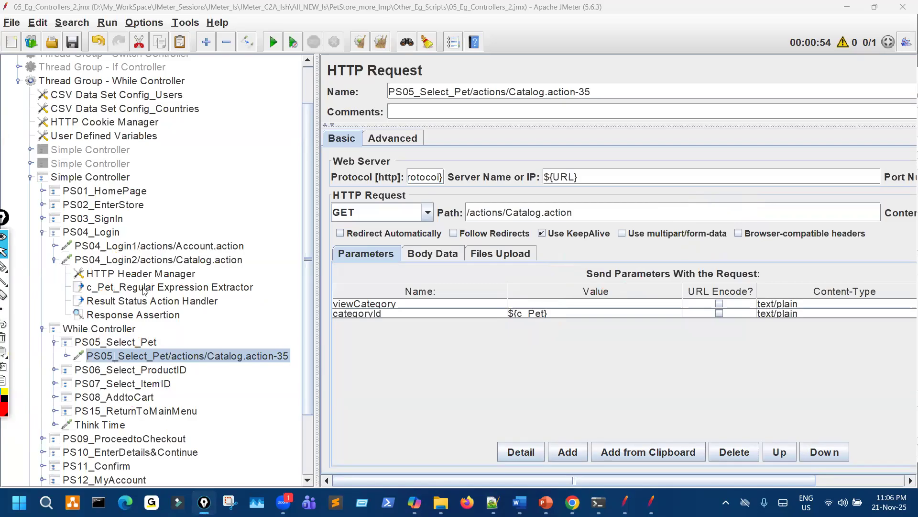
- Copy the c_Pet extractor and Result Status Action Handler from PS04_Login2 into the PS15_ReturnToMainMenu request and expand that request
click(173, 290)
ctrl+click(179, 302)
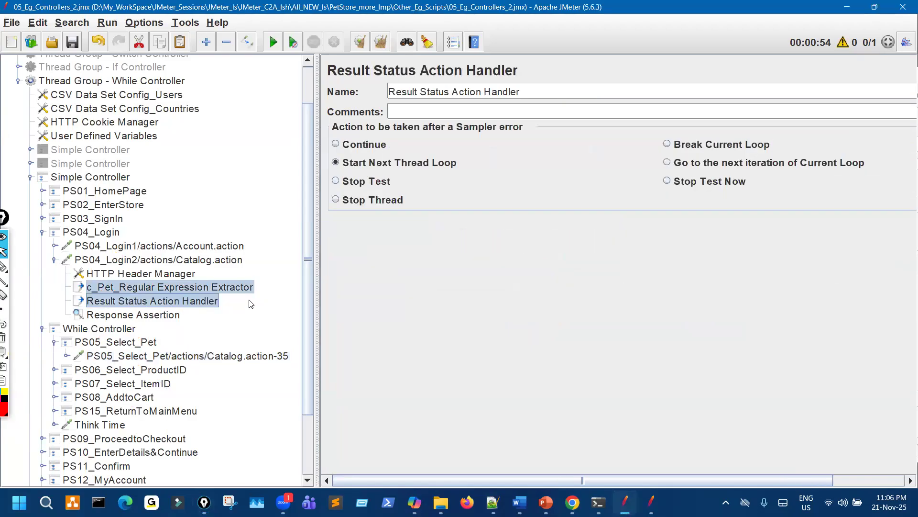
click(56, 412)
scroll(165, 330, down, 3)
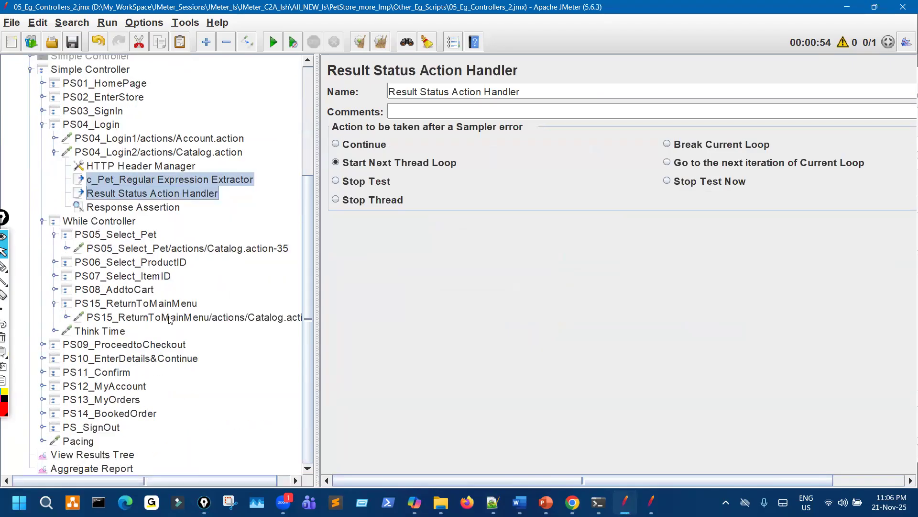
click(169, 318)
click(67, 318)
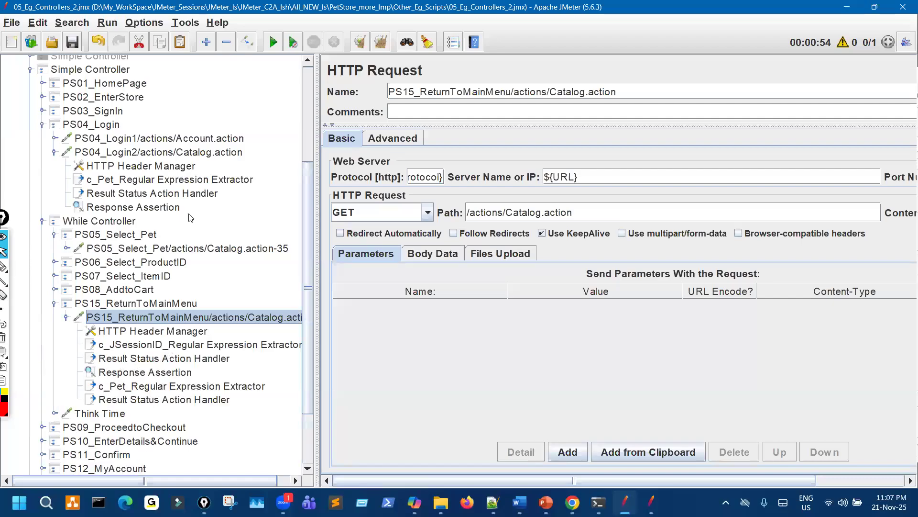
- Remove the c_JSessionID extractor and its Result Status Action Handler from the PS15_ReturnToMainMenu request
click(138, 42)
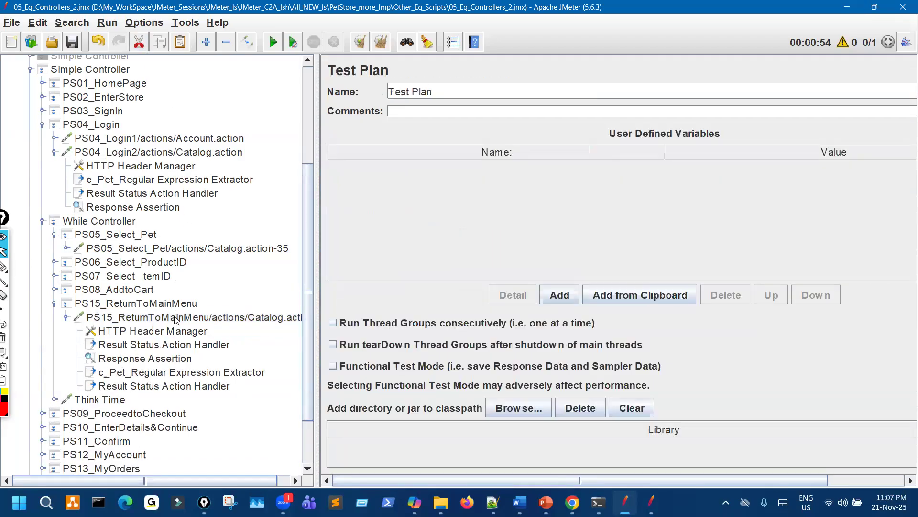
click(164, 344)
click(135, 44)
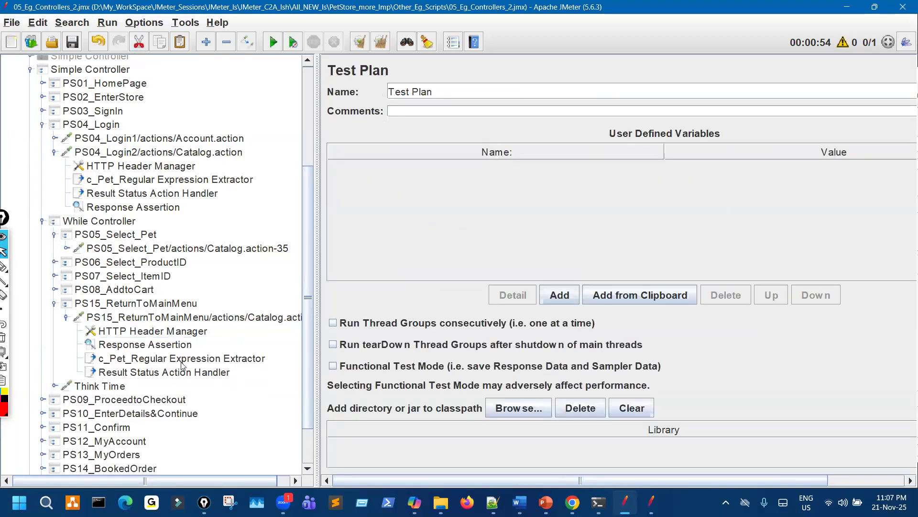
- Move the c_Pet extractor and its Result Status Action Handler above the Response Assertion in the PS15_ReturnToMainMenu request
click(181, 361)
shift+click(186, 371)
drag(190, 357, 194, 338)
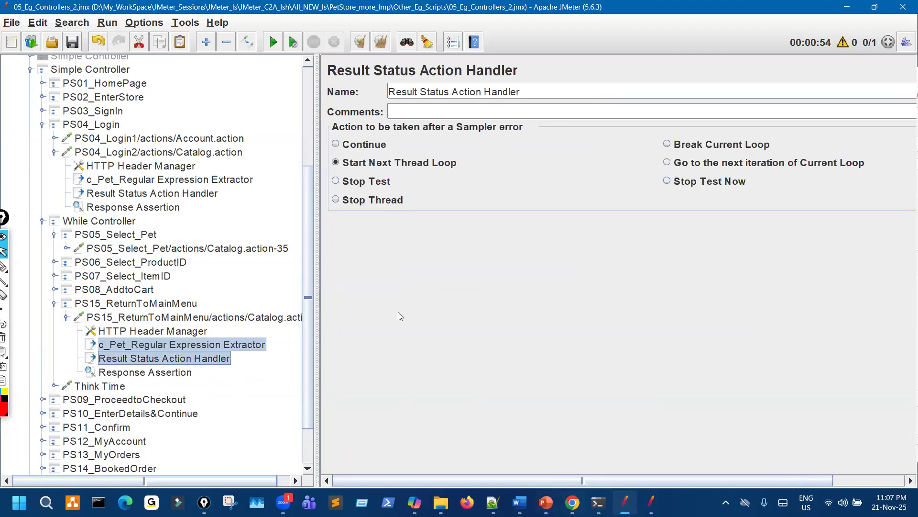
- Switch to Chrome, circle the pet categories on the JPetStore main menu page, and erase the annotations
key(alt+Tab)
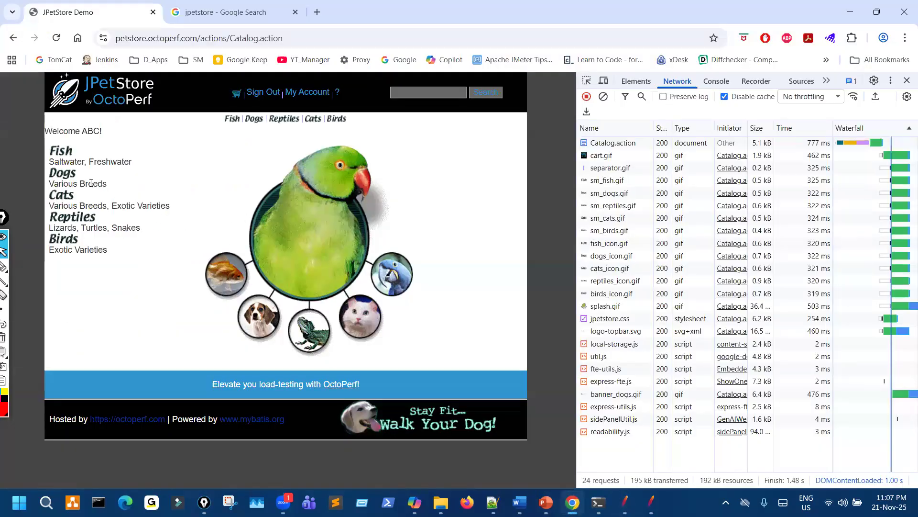
mouse_move(183, 168)
mouse_down()
mouse_move(58, 165)
mouse_move(196, 168)
mouse_move(200, 181)
mouse_up()
mouse_move(81, 157)
mouse_down()
mouse_move(95, 239)
mouse_move(55, 166)
mouse_up()
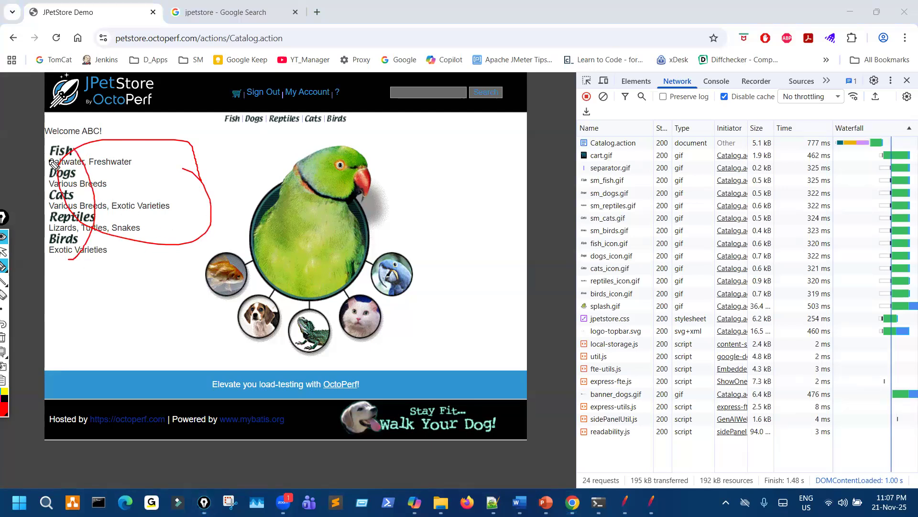
key(ctrl+shift+7)
- Switch to JMeter, inspect the PS15_ReturnToMainMenu request and its c_Pet extractor, and circle the created variable's name
click(624, 501)
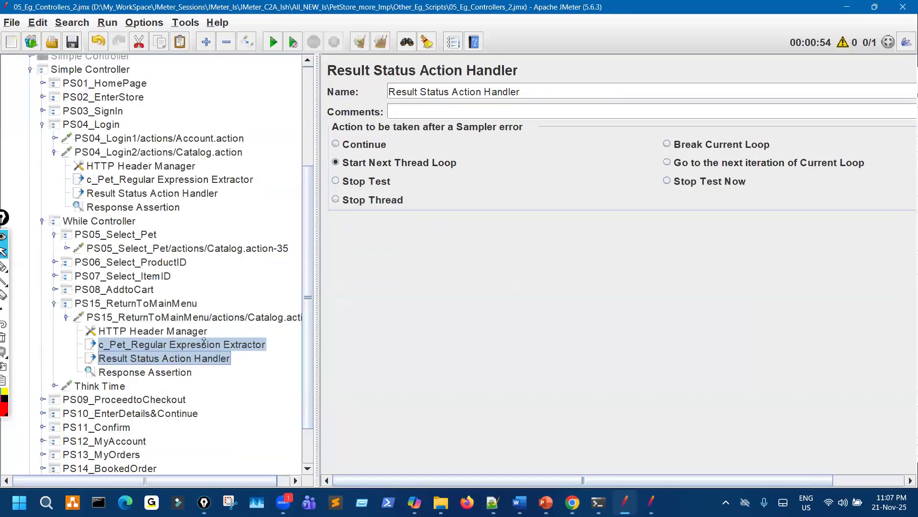
click(221, 316)
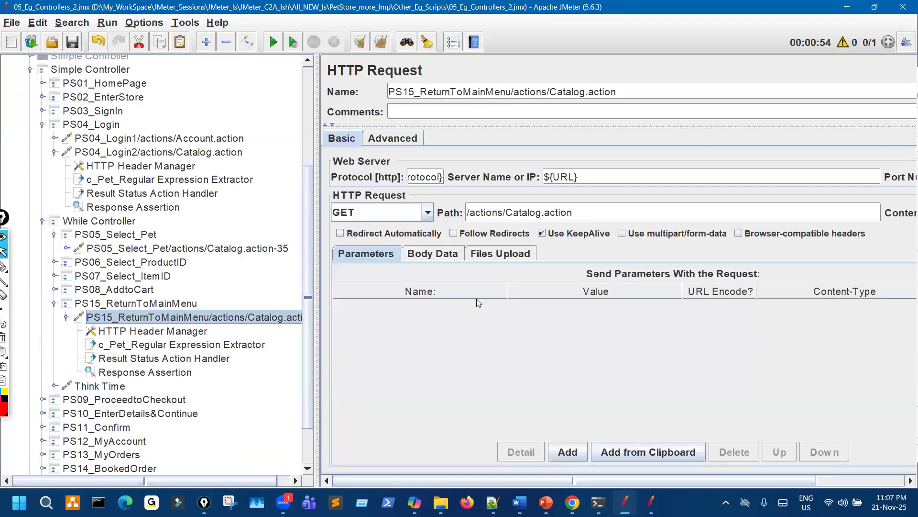
triple_click(462, 212)
click(252, 345)
key(ctrl+shift+3)
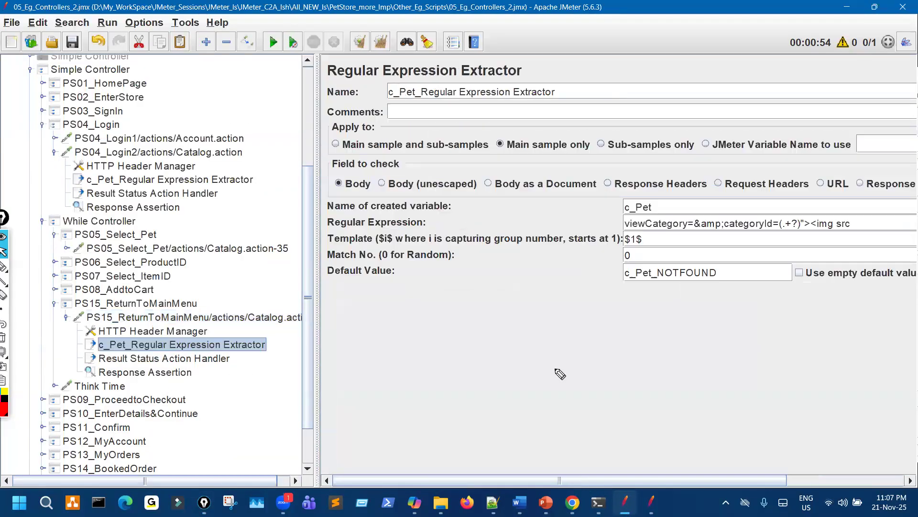
drag(707, 219, 686, 231)
mouse_move(641, 201)
mouse_down()
mouse_move(620, 212)
mouse_move(663, 220)
mouse_move(640, 203)
mouse_up()
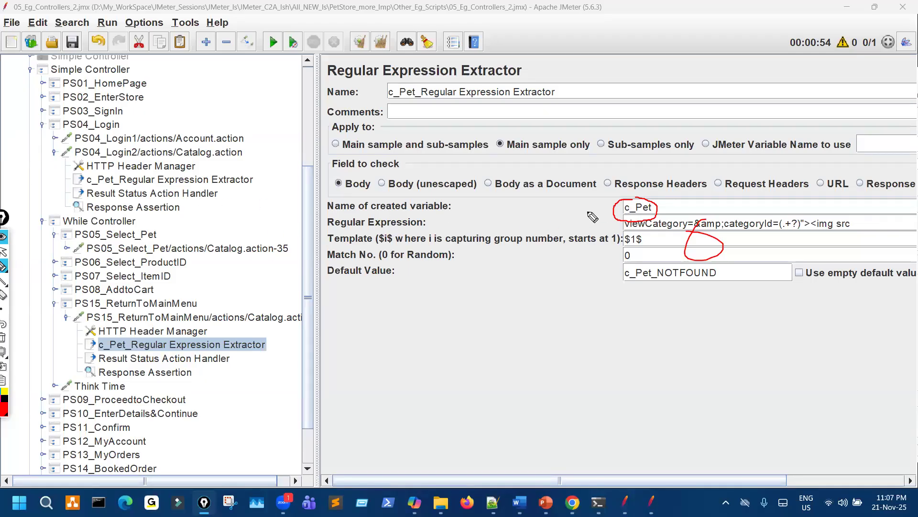
mouse_move(636, 195)
mouse_down()
mouse_move(626, 217)
mouse_move(646, 199)
mouse_up()
key(ctrl+shift+2)
- Open the PS05_Select_Pet request and mark the c_Pet variable used as its categoryId value
click(201, 249)
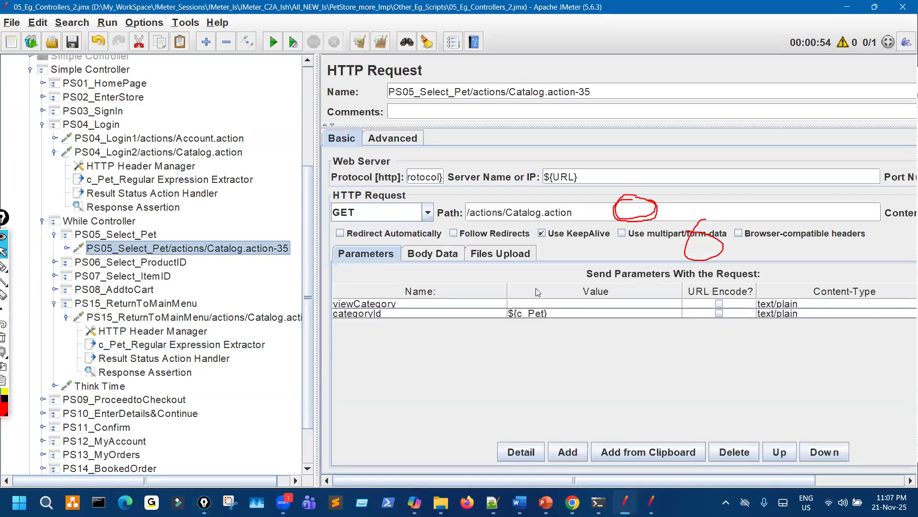
key(ctrl+shift+3)
mouse_move(542, 274)
mouse_down()
mouse_move(541, 298)
mouse_move(530, 293)
mouse_move(556, 310)
mouse_move(557, 294)
mouse_up()
key(ctrl+shift+2)
- Return to the c_Pet extractor under PS15_ReturnToMainMenu, circle its variable name, and draw a curve from it up to PS05_Select_Pet
click(171, 318)
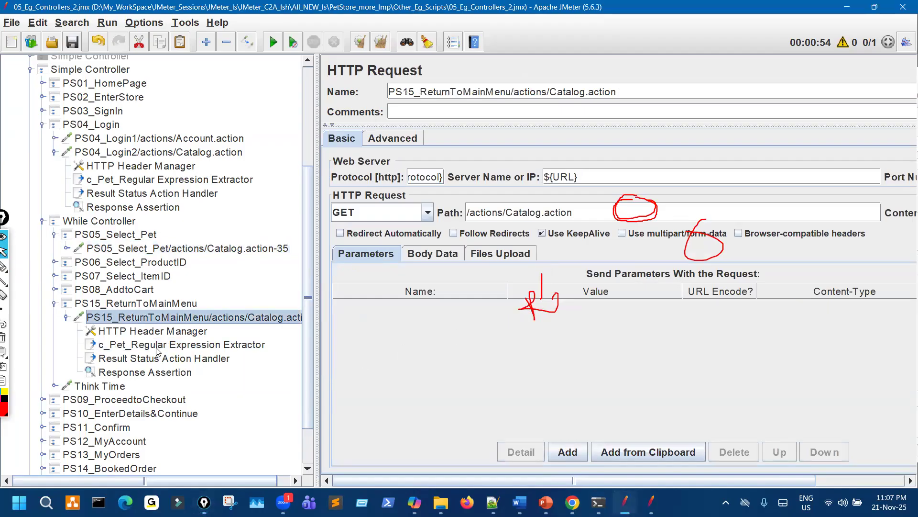
click(156, 347)
key(ctrl+shift+3)
mouse_move(653, 185)
mouse_down()
mouse_move(630, 193)
mouse_move(637, 198)
mouse_up()
mouse_move(118, 372)
mouse_down()
mouse_move(91, 380)
mouse_move(57, 273)
mouse_move(170, 239)
mouse_up()
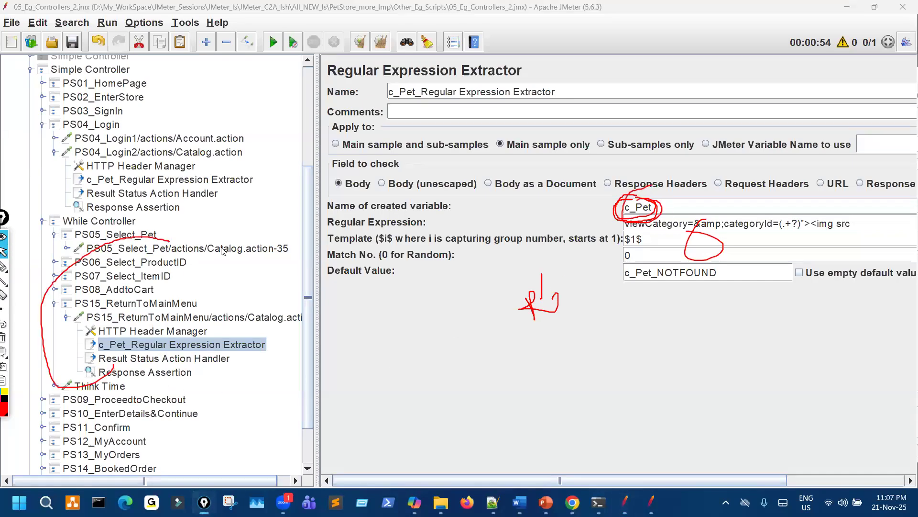
- Reopen the PS05_Select_Pet request, circle and underline ${c_Pet} in the categoryId parameter, and erase all annotations
click(222, 250)
key(ctrl+shift+3)
mouse_move(507, 336)
mouse_down()
mouse_move(560, 325)
mouse_move(530, 304)
mouse_move(514, 318)
mouse_move(528, 299)
mouse_up()
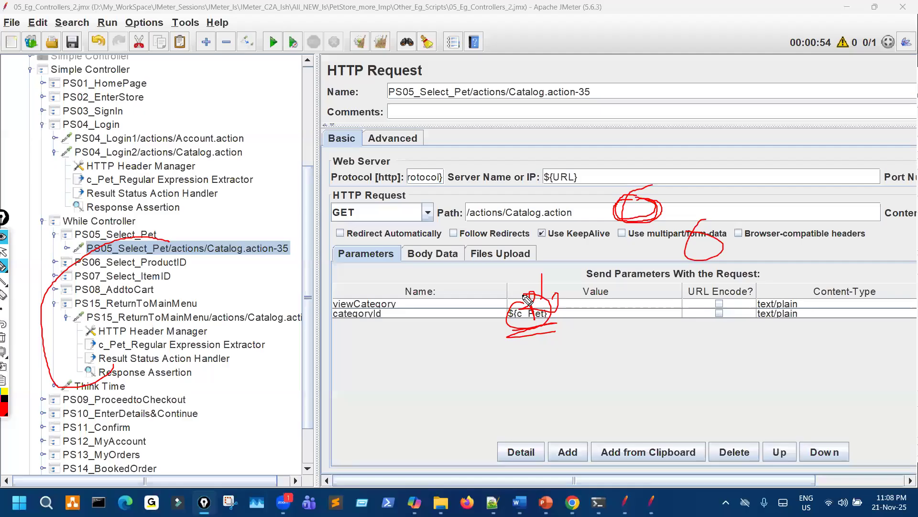
key(ctrl+shift+7)
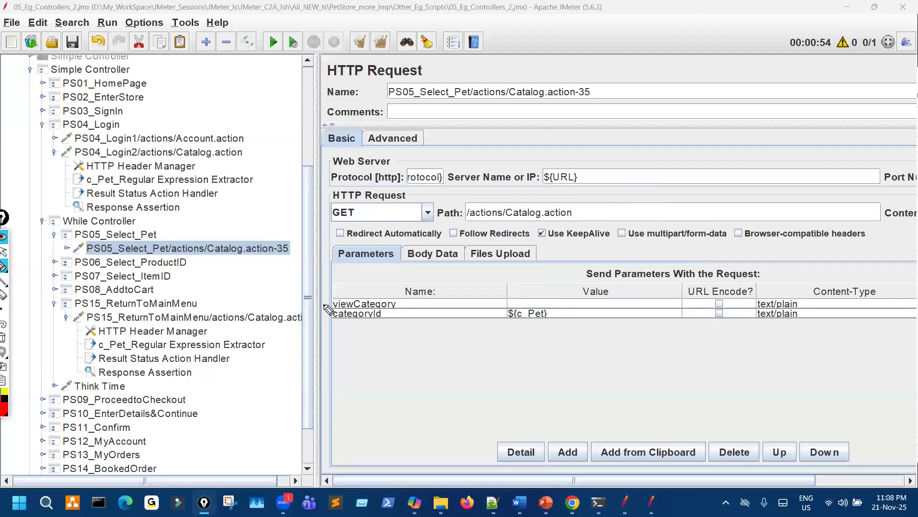
- Collapse the PS04_Login2 request, PS04_Login and PS05_Select_Pet in the test plan tree
drag(168, 247, 166, 290)
key(ctrl+shift+2)
click(54, 153)
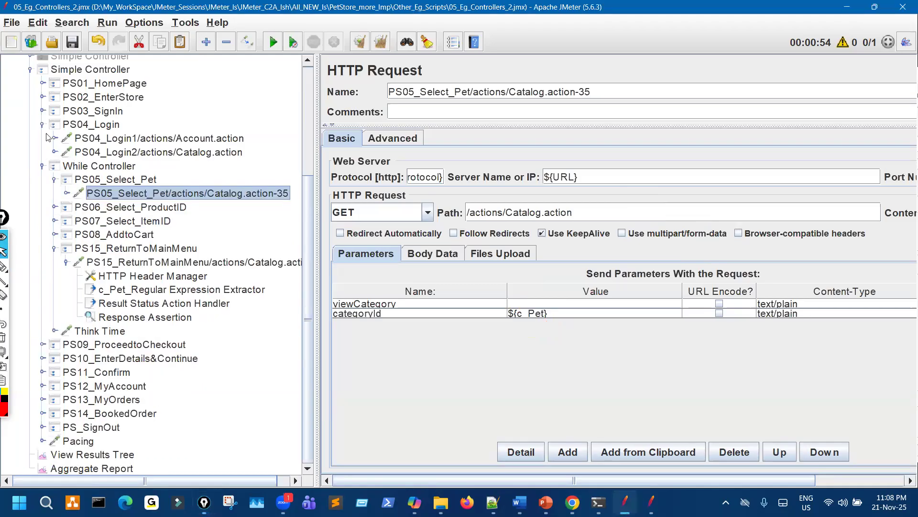
click(42, 125)
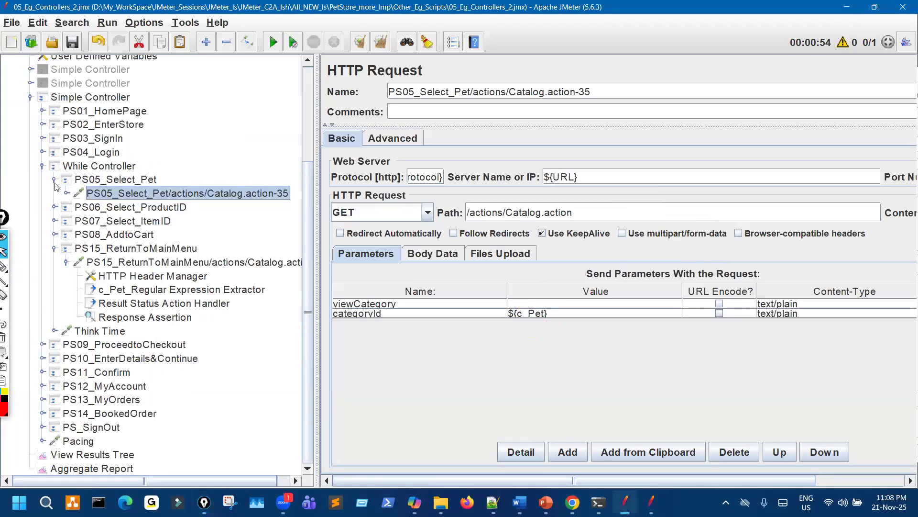
key(Left)
key(Left)
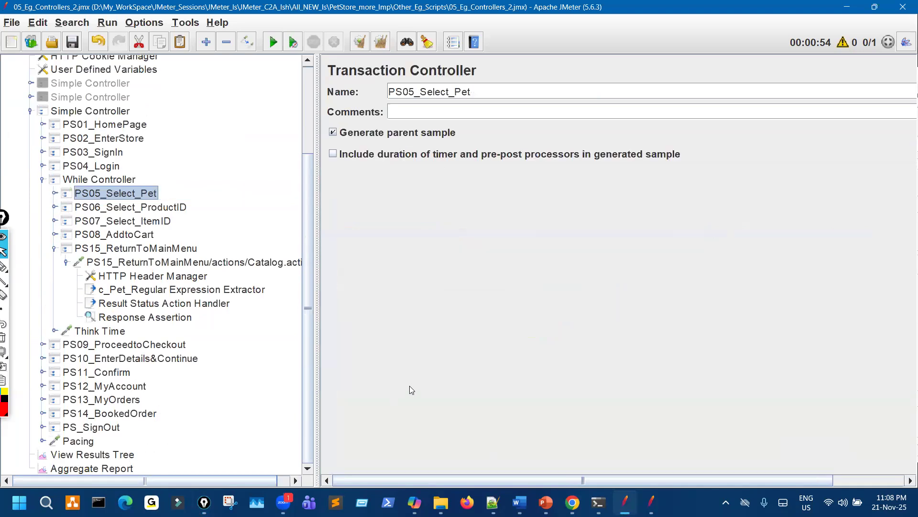
- In View Results Tree, show the response data of the last PS08_AddtoCart request before PS09_ProceedtoCheckout and widen the results area
click(92, 455)
scroll(419, 381, down, 17)
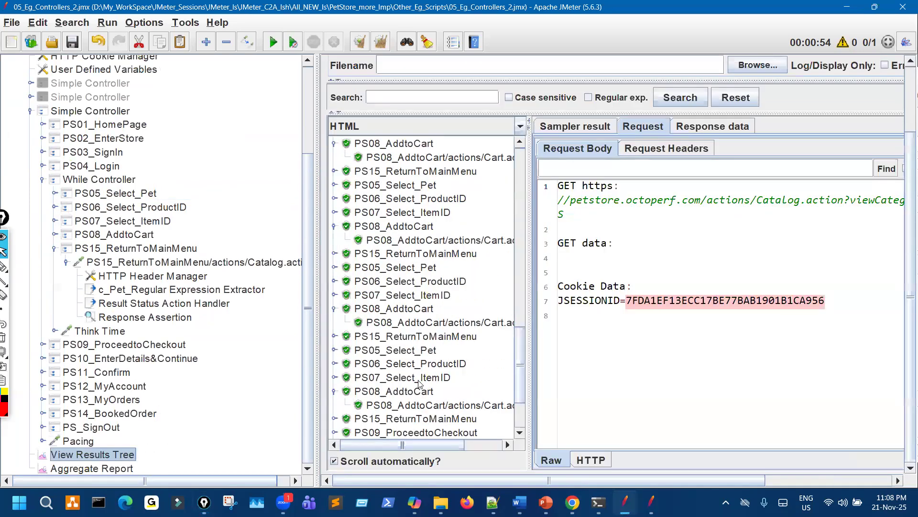
scroll(418, 383, down, 2)
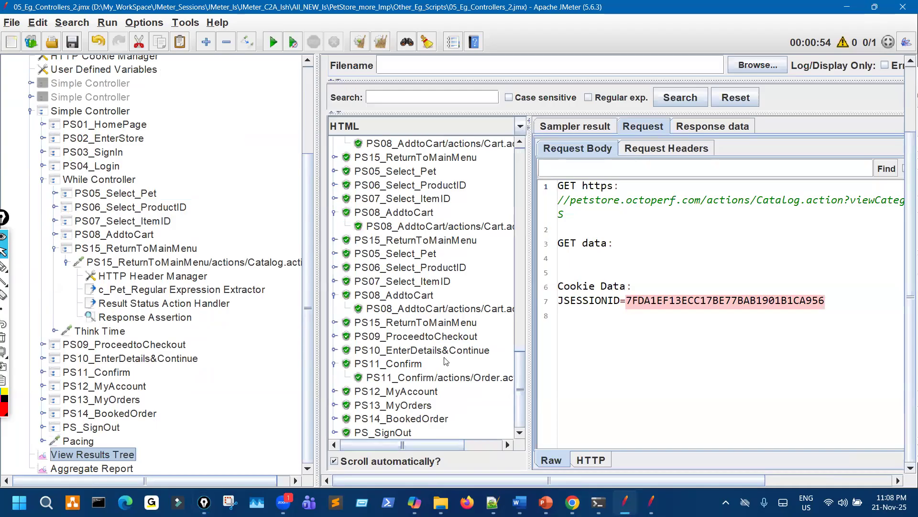
click(410, 310)
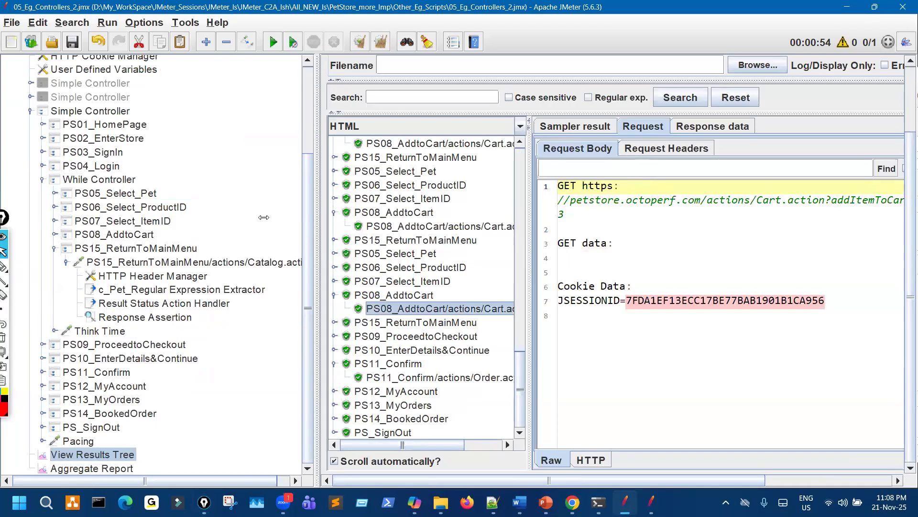
drag(264, 217, 264, 217)
click(669, 126)
- Circle the cart subtotal, write 203 below it, mark the last PS08_AddtoCart and both PS15_ReturnToMainMenu entries, and erase the annotations
key(ctrl+shift+3)
mouse_move(429, 311)
mouse_down()
mouse_move(435, 301)
mouse_move(429, 314)
mouse_up()
mouse_move(554, 357)
mouse_down()
mouse_move(533, 355)
mouse_move(556, 374)
mouse_move(547, 346)
mouse_up()
mouse_move(597, 386)
mouse_down()
mouse_move(619, 401)
mouse_move(652, 398)
mouse_up()
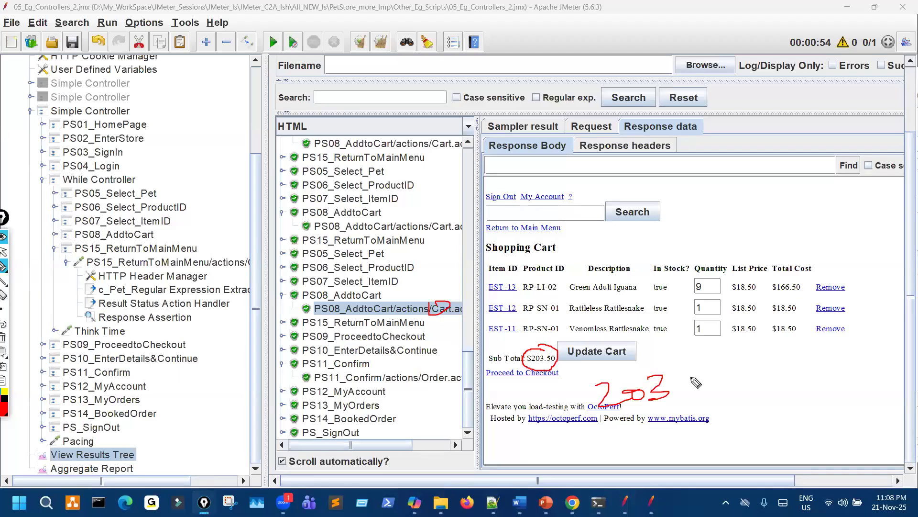
drag(361, 315, 376, 315)
drag(344, 317, 362, 319)
mouse_move(143, 257)
mouse_down()
mouse_move(128, 264)
mouse_move(143, 269)
mouse_move(146, 261)
mouse_up()
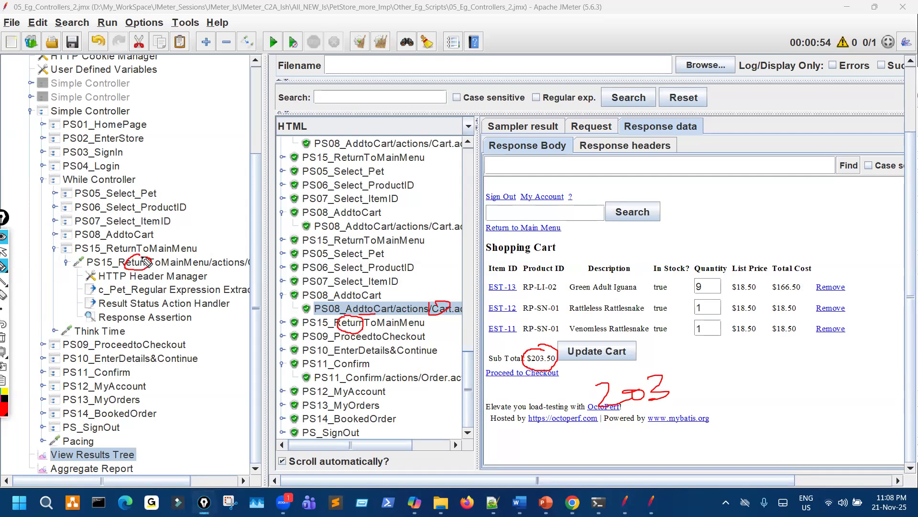
key(Escape)
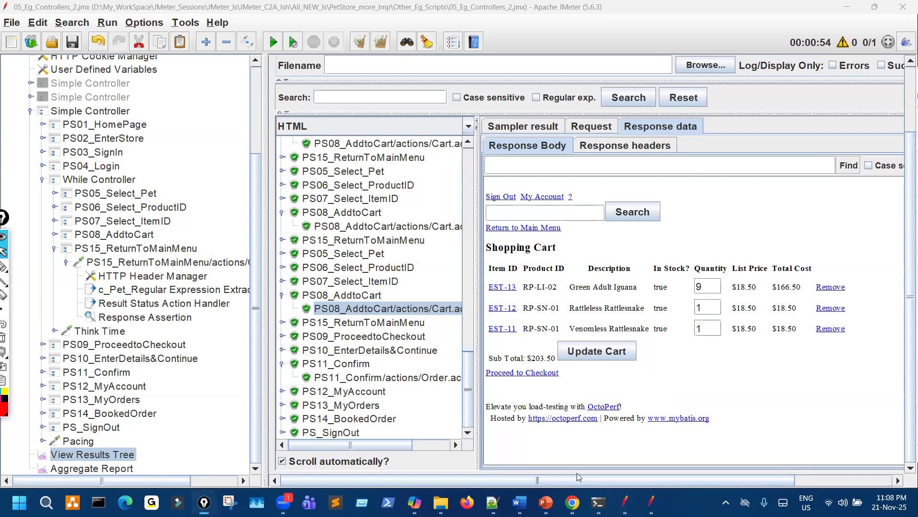
- Switch to Chrome and add the Spotted Adult Female Dalmation (EST-10) from the Dogs category to the cart
key(alt+Tab)
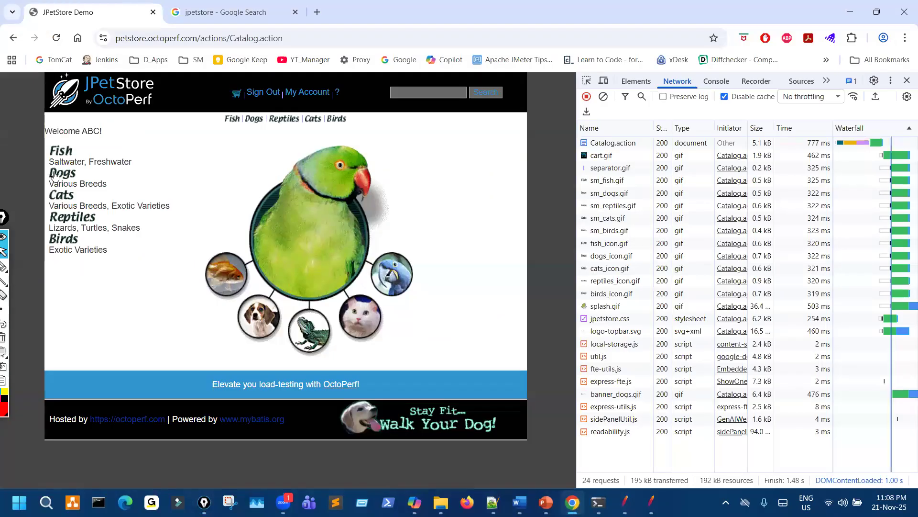
click(69, 174)
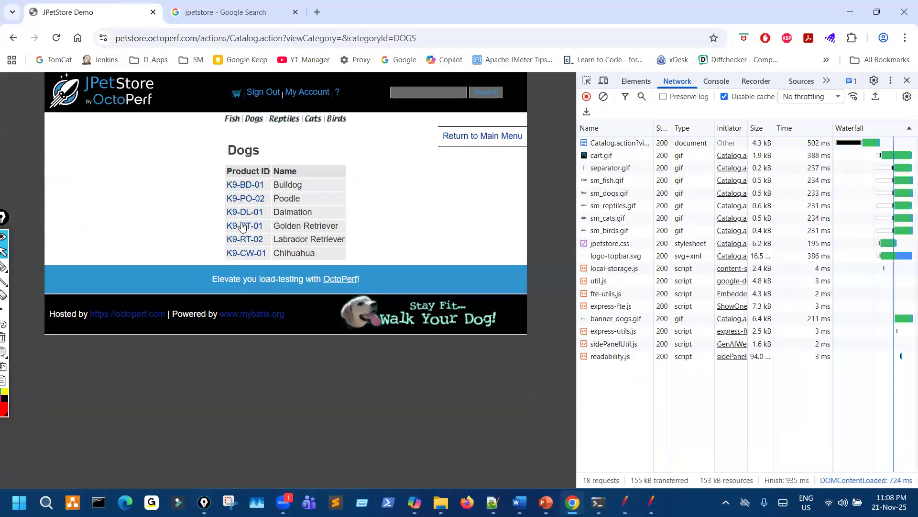
click(245, 213)
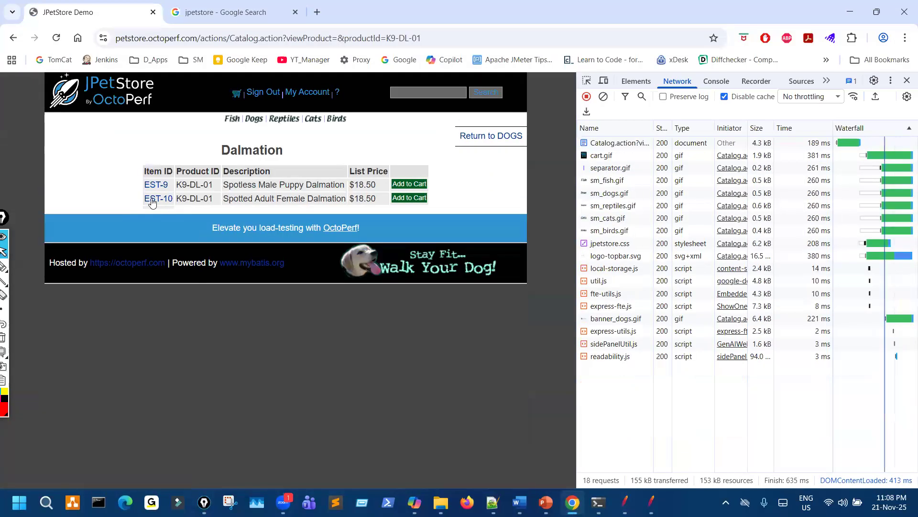
click(153, 203)
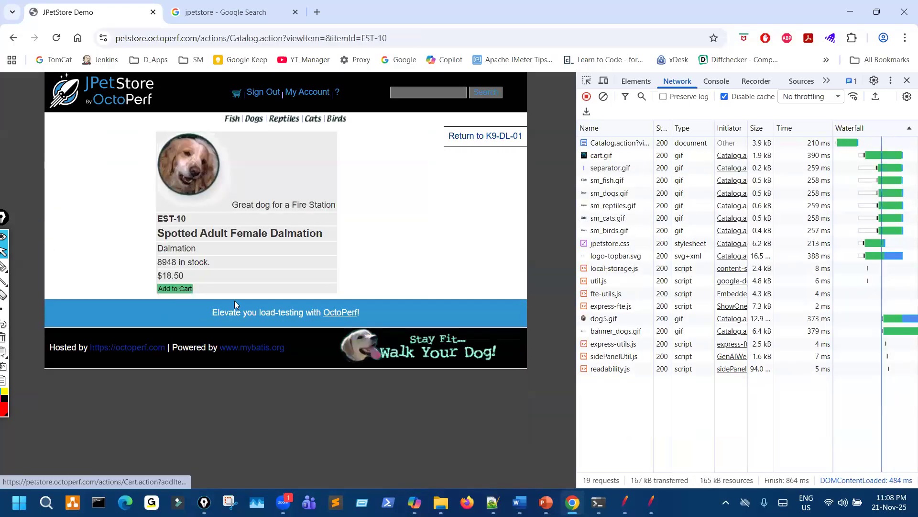
click(181, 289)
- Circle the cart subtotal and Proceed to Checkout, draw arrows between checkout and Return to Main Menu, and erase the annotations
mouse_move(107, 344)
mouse_down()
mouse_move(89, 366)
mouse_move(131, 358)
mouse_move(117, 368)
mouse_up()
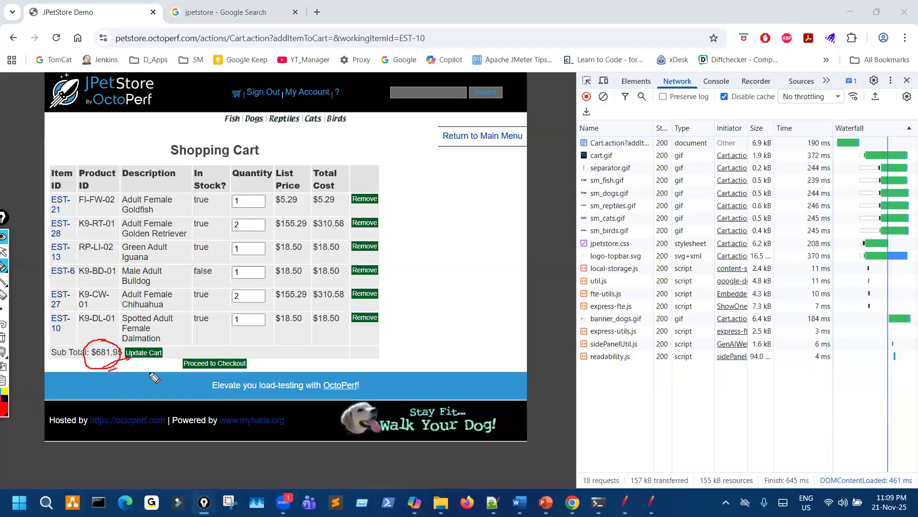
mouse_move(201, 355)
mouse_down()
mouse_move(186, 380)
mouse_move(249, 381)
mouse_move(202, 348)
mouse_up()
mouse_move(275, 343)
mouse_down()
mouse_move(420, 221)
mouse_move(460, 175)
mouse_move(473, 121)
mouse_move(459, 157)
mouse_move(502, 225)
mouse_move(364, 328)
mouse_move(269, 359)
mouse_move(279, 365)
mouse_up()
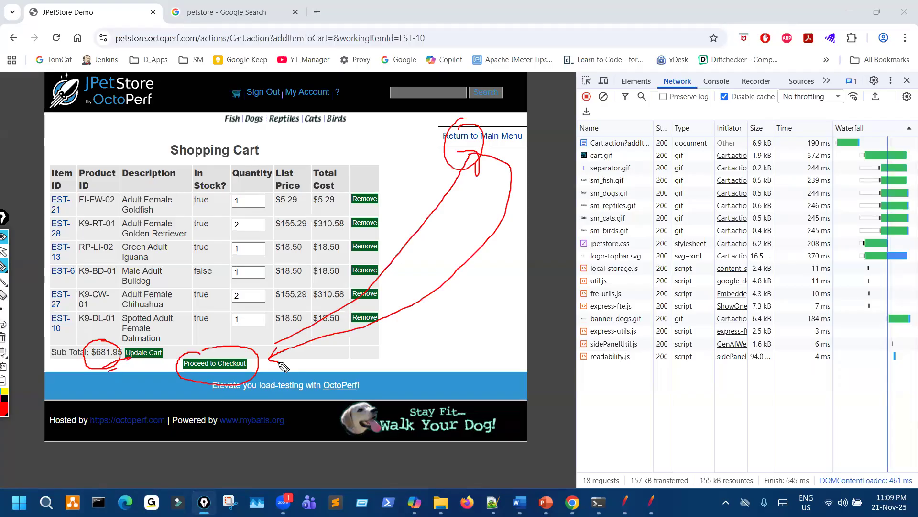
key(ctrl+shift+7)
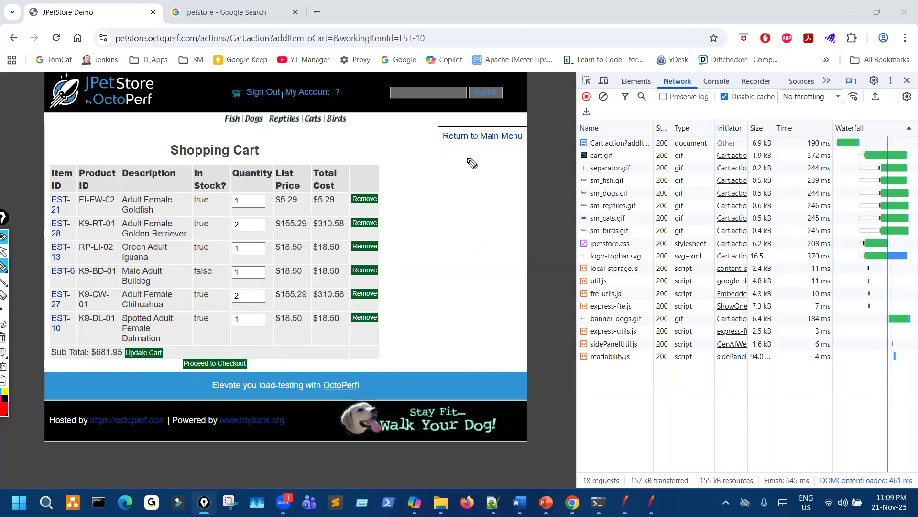
- Circle the subtotal with an arrow to Proceed to Checkout, cross out Return to Main Menu, and erase the annotations
drag(464, 126, 480, 134)
mouse_move(110, 342)
mouse_down()
mouse_move(87, 356)
mouse_move(111, 342)
mouse_up()
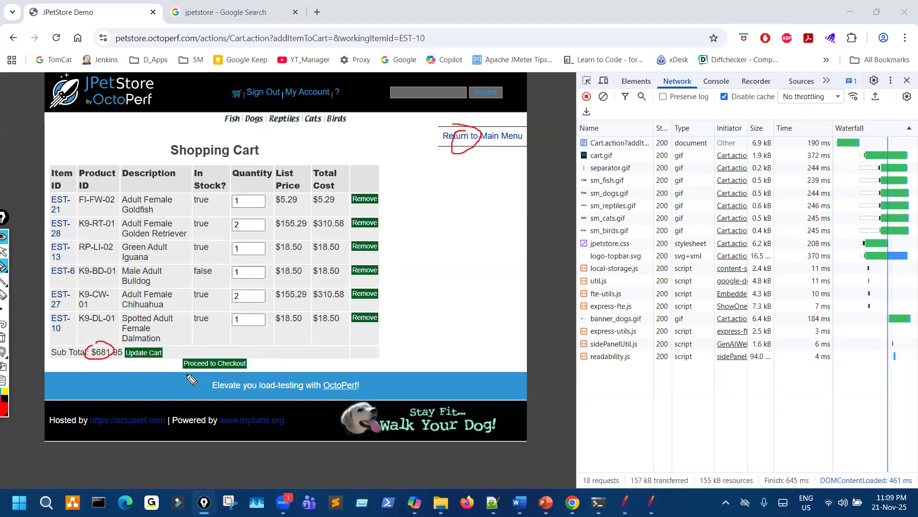
mouse_move(105, 339)
mouse_down()
mouse_move(86, 348)
mouse_move(127, 355)
mouse_move(107, 385)
mouse_move(177, 376)
mouse_move(168, 391)
mouse_up()
drag(192, 383, 228, 369)
mouse_move(428, 138)
mouse_down()
mouse_move(452, 146)
mouse_move(432, 160)
mouse_up()
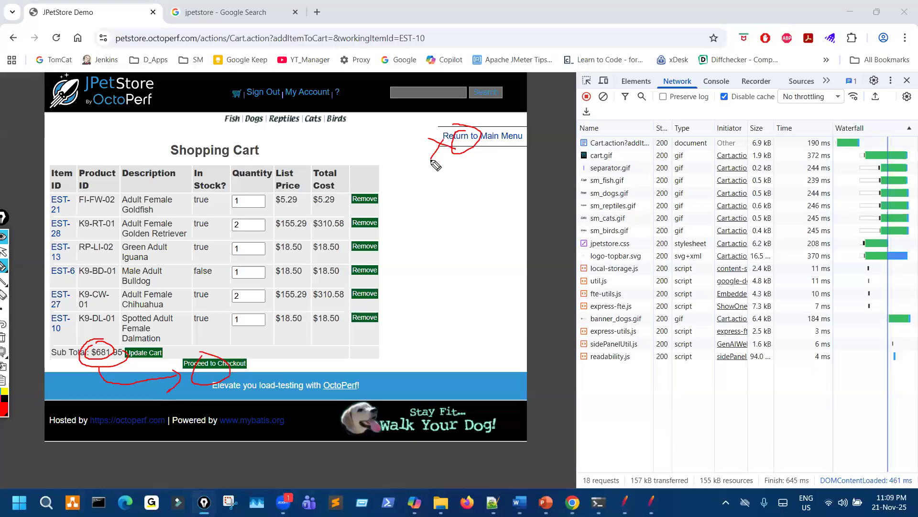
key(ctrl+shift+7)
key(ctrl+shift+2)
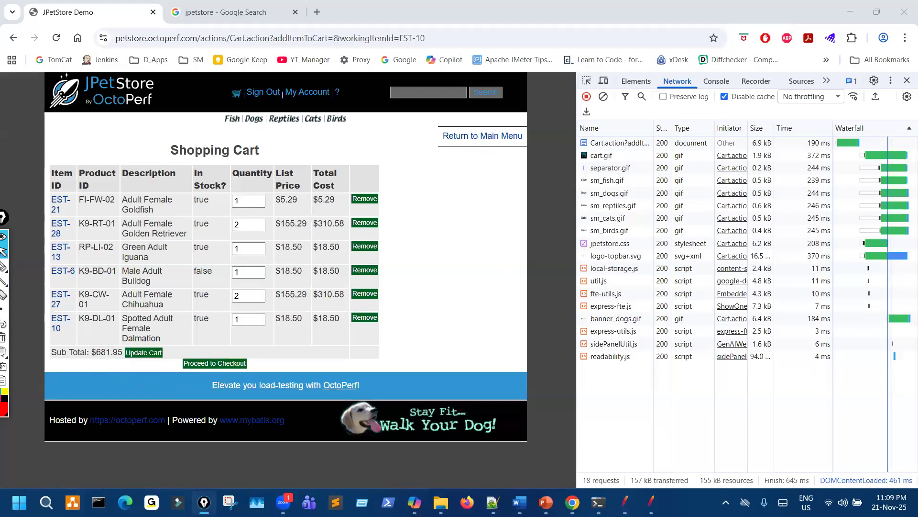
- Switch to JMeter and mark the last add-to-cart request, its subtotal, and the path from PS15_ReturnToMainMenu to PS09_ProceedtoCheckout
key(alt+Tab)
key(ctrl+shift+3)
drag(439, 313, 478, 313)
mouse_move(531, 348)
mouse_down()
mouse_move(573, 365)
mouse_move(511, 360)
mouse_up()
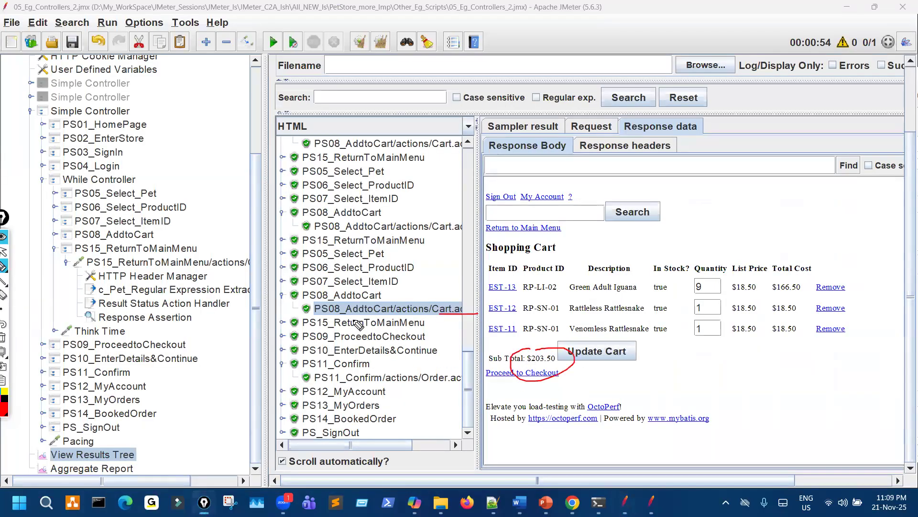
mouse_move(328, 333)
mouse_down()
mouse_move(351, 319)
mouse_move(337, 331)
mouse_up()
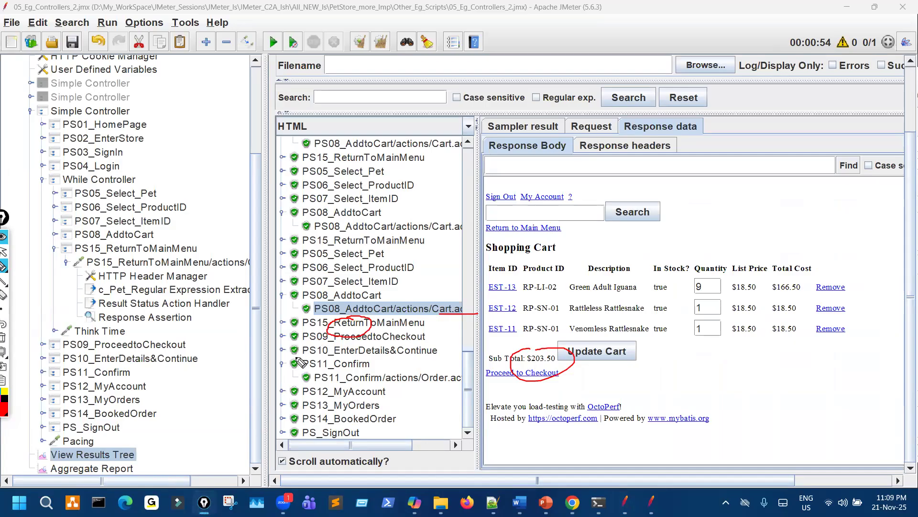
mouse_move(162, 267)
mouse_down()
mouse_move(188, 306)
mouse_move(172, 342)
mouse_up()
drag(357, 341, 401, 340)
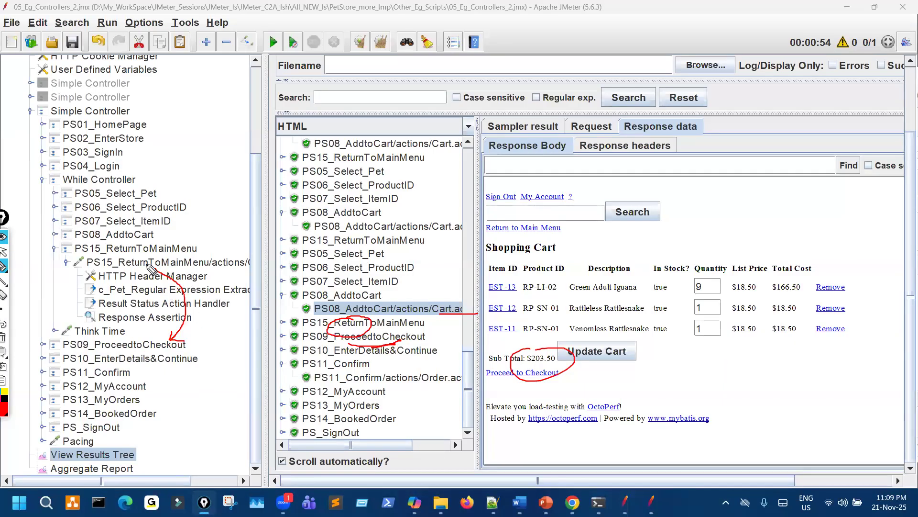
drag(154, 258, 127, 266)
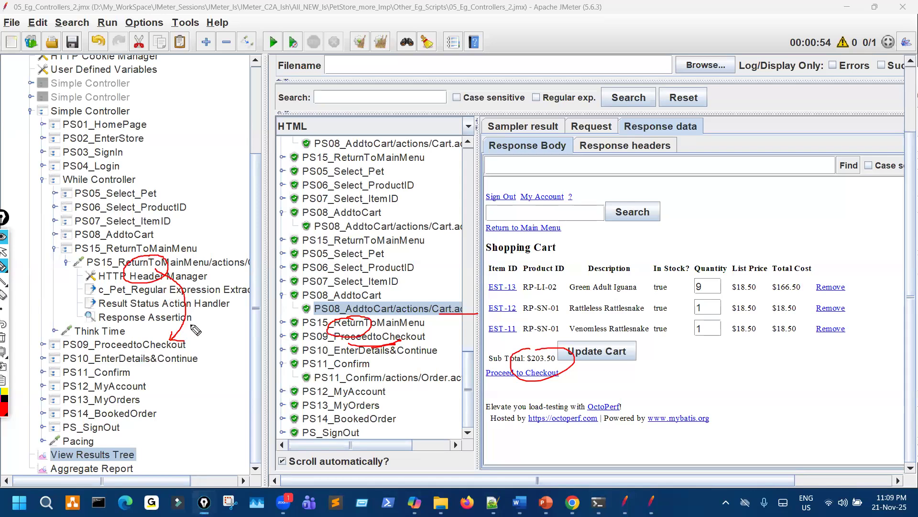
- Erase the annotations and collapse PS15_ReturnToMainMenu with its request in the test plan tree
key(ctrl+shift+7)
key(ctrl+shift+1)
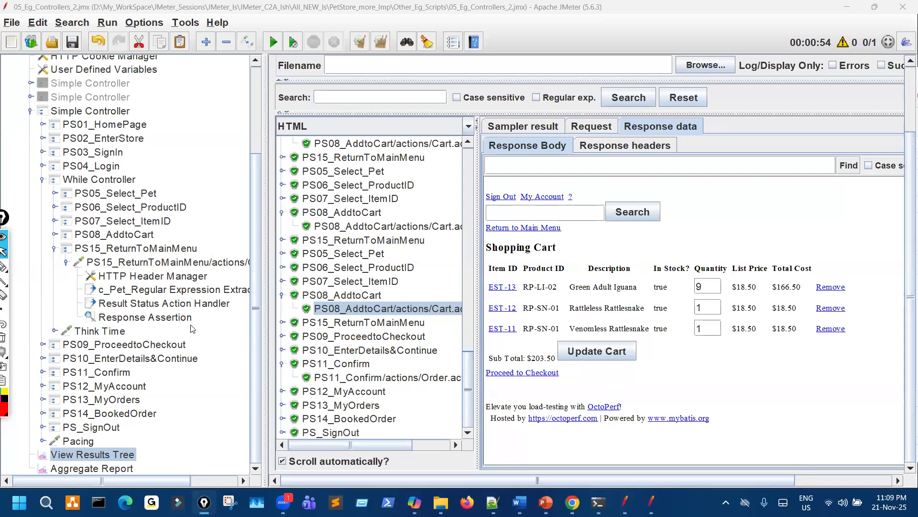
click(67, 266)
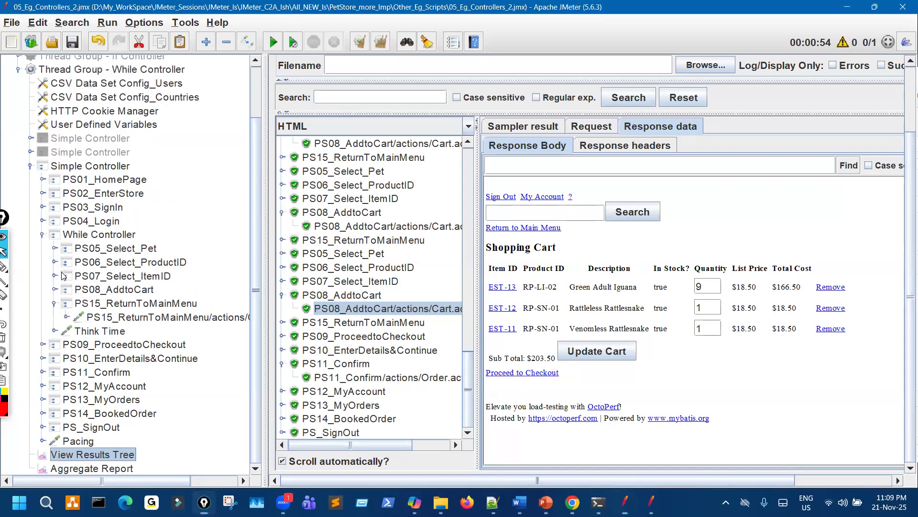
click(55, 303)
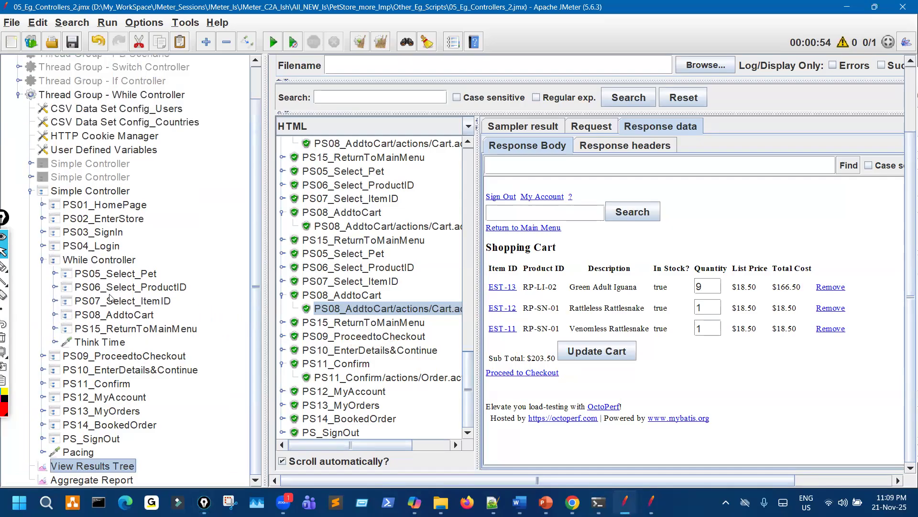
- Add an If Controller inside the While Controller of the third Simple Controller
click(127, 262)
right_click(127, 262)
mouse_move(270, 136)
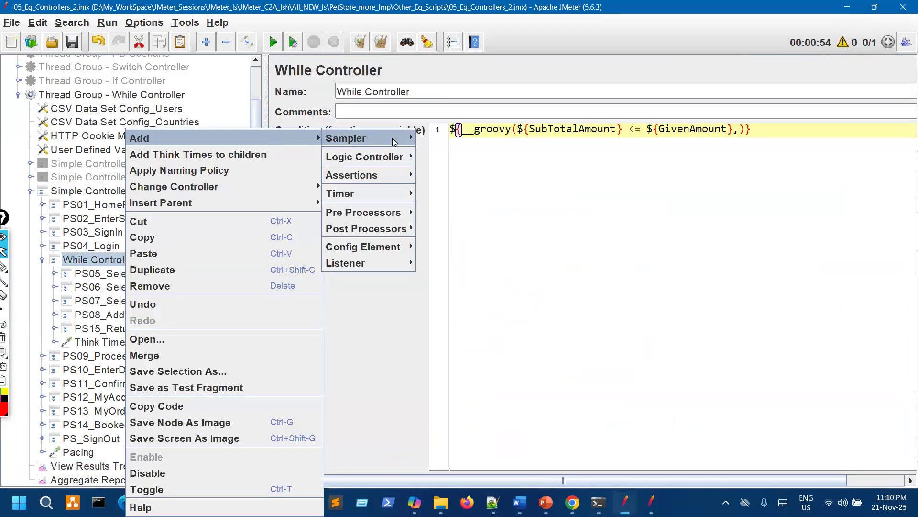
mouse_move(398, 158)
click(442, 158)
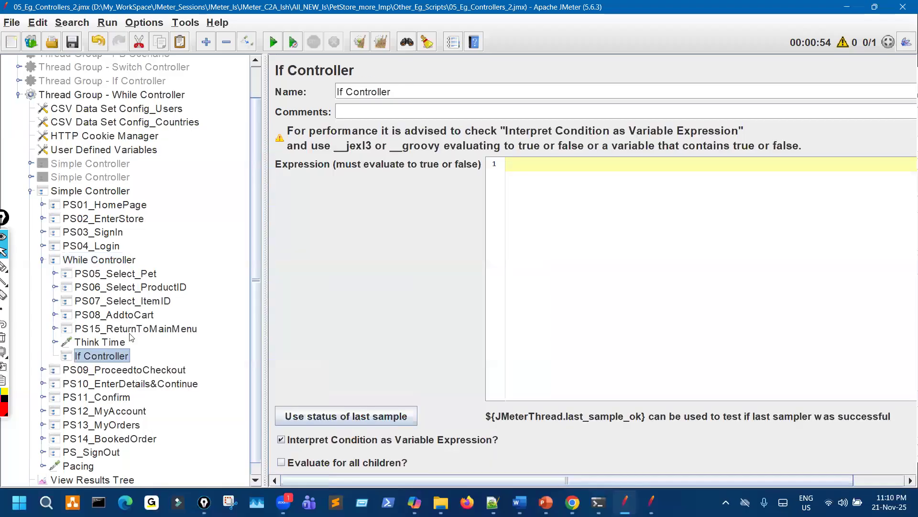
- Move PS15_ReturnToMainMenu into the If Controller and place the If Controller between PS08_AddtoCart and Think Time
click(122, 330)
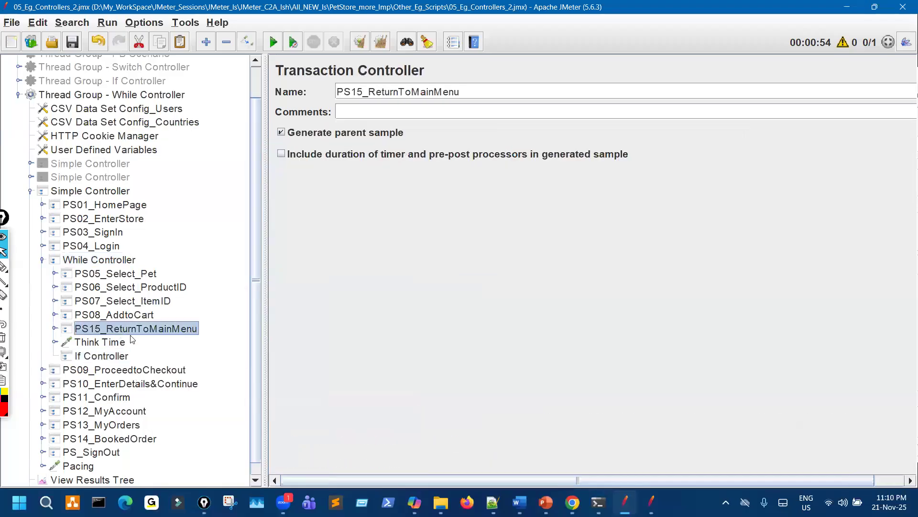
key(Delete)
click(115, 342)
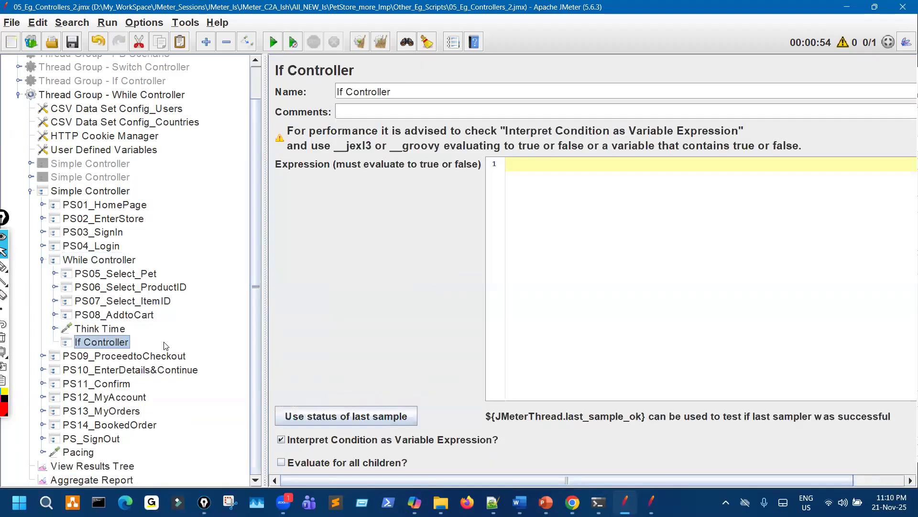
drag(115, 343, 127, 322)
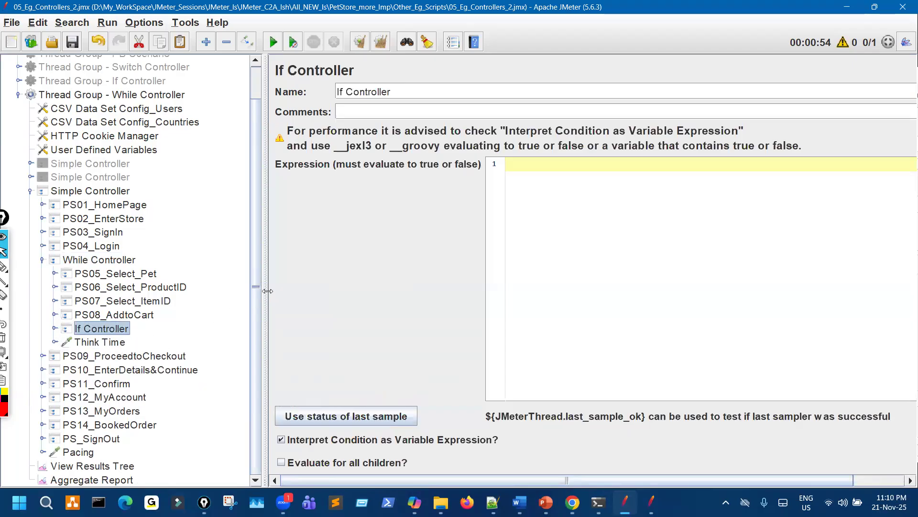
drag(253, 210, 233, 210)
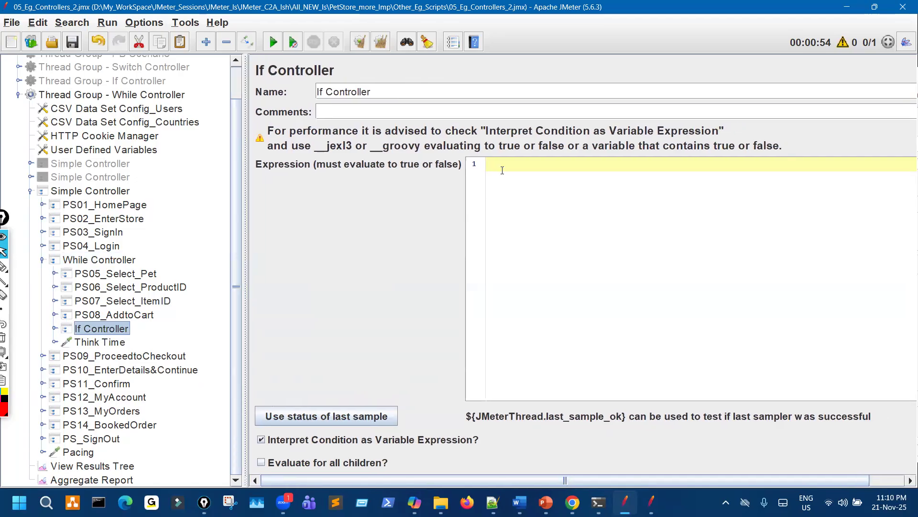
- Copy the While Controller's condition ${__groovy(${SubTotalAmount} <= ${GivenAmount},)} into the If Controller's expression
click(502, 170)
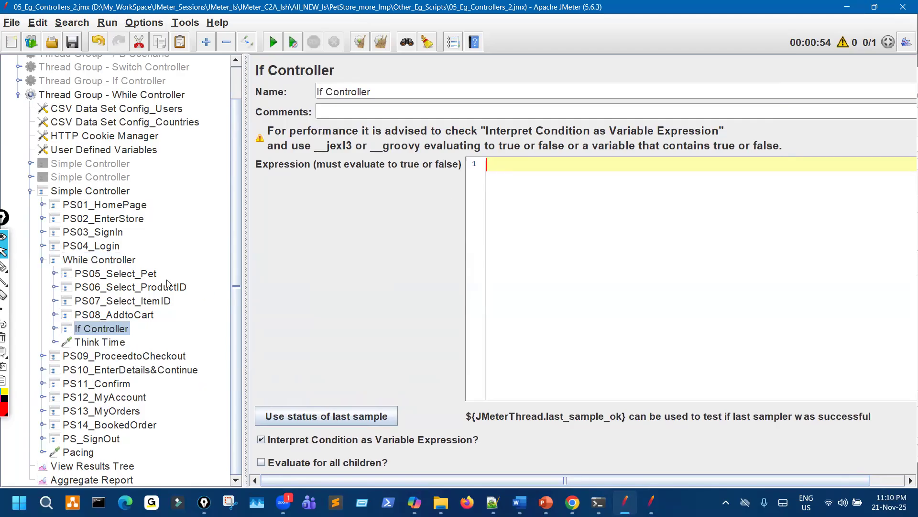
click(121, 261)
drag(733, 133, 405, 153)
key(ctrl+c)
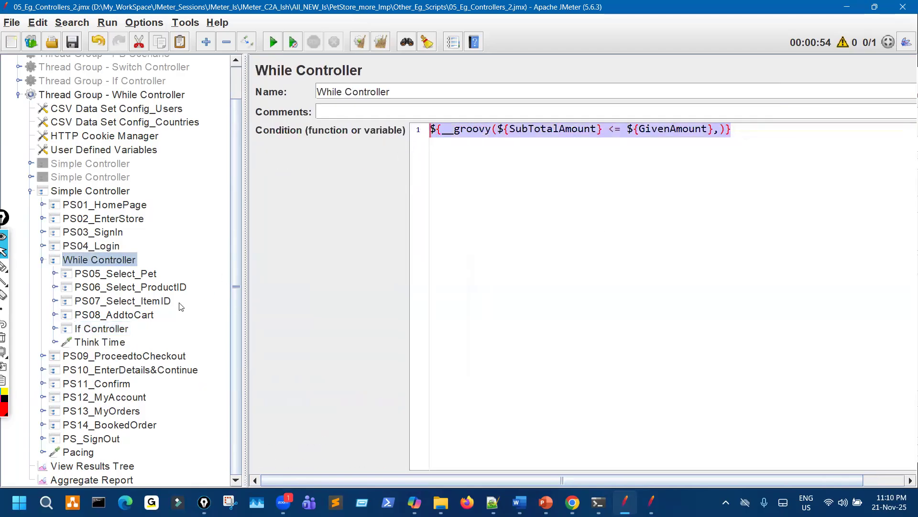
click(112, 331)
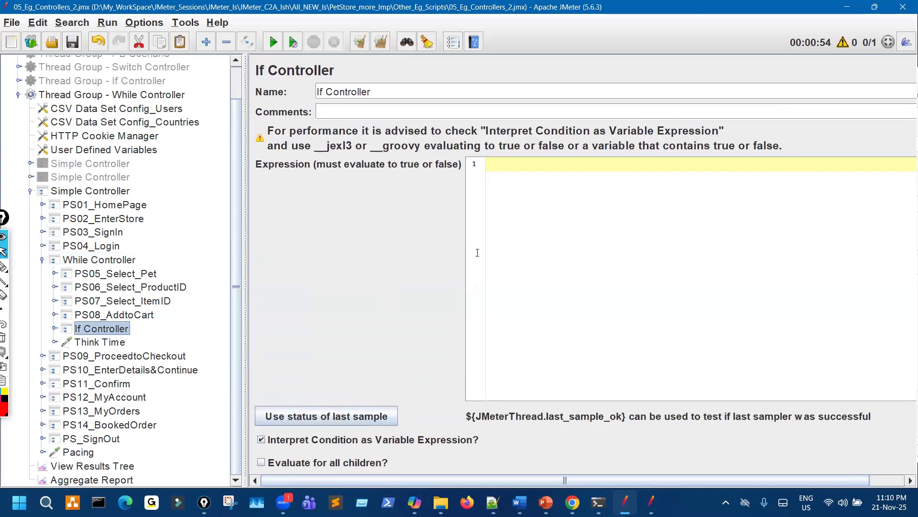
click(524, 165)
key(ctrl+v)
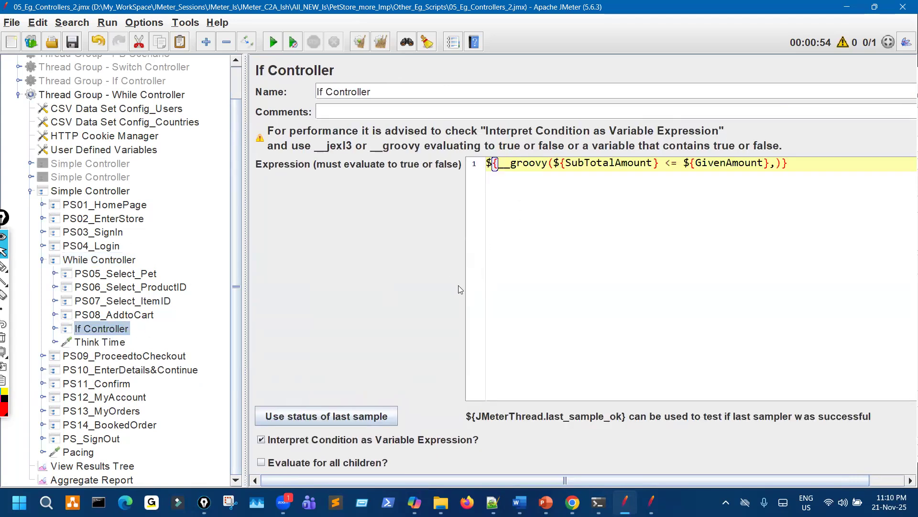
- Handwrite the example comparison 0 <= 200 beneath the If Controller's expression
click(5, 266)
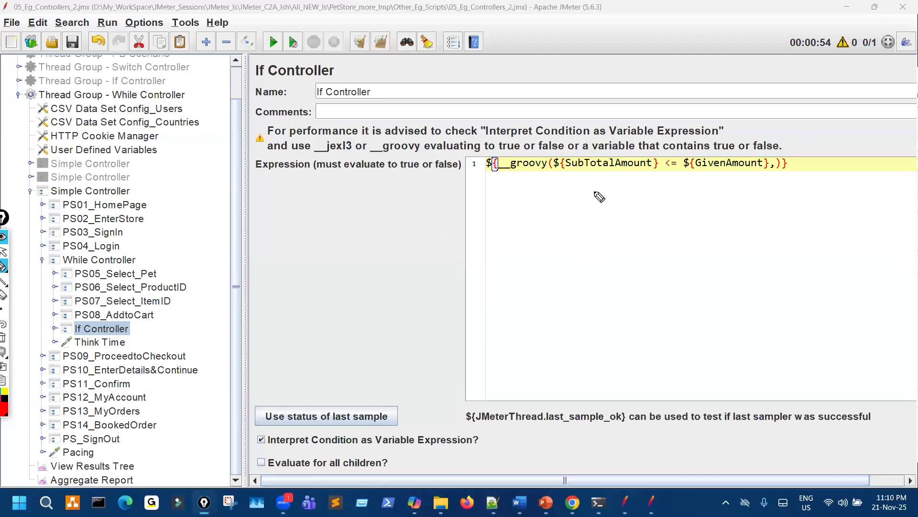
drag(592, 190, 593, 191)
mouse_move(673, 194)
mouse_down()
mouse_move(645, 215)
mouse_move(677, 219)
mouse_up()
mouse_move(699, 201)
mouse_down()
mouse_move(702, 212)
mouse_move(803, 188)
mouse_up()
drag(811, 180, 812, 181)
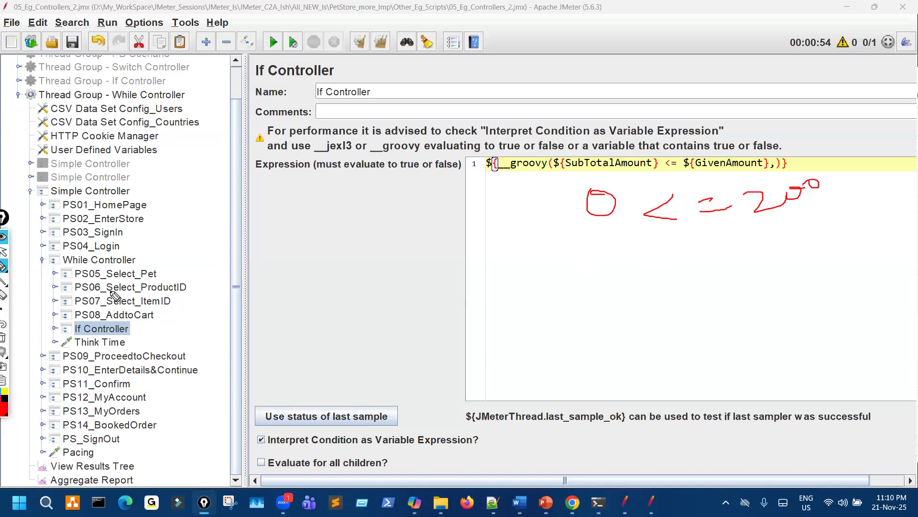
- Expand PS08_AddtoCart, mark its SubTotalAmount extractor with an arrow to the If Controller, and handwrite 18 as the example subtotal
click(4, 251)
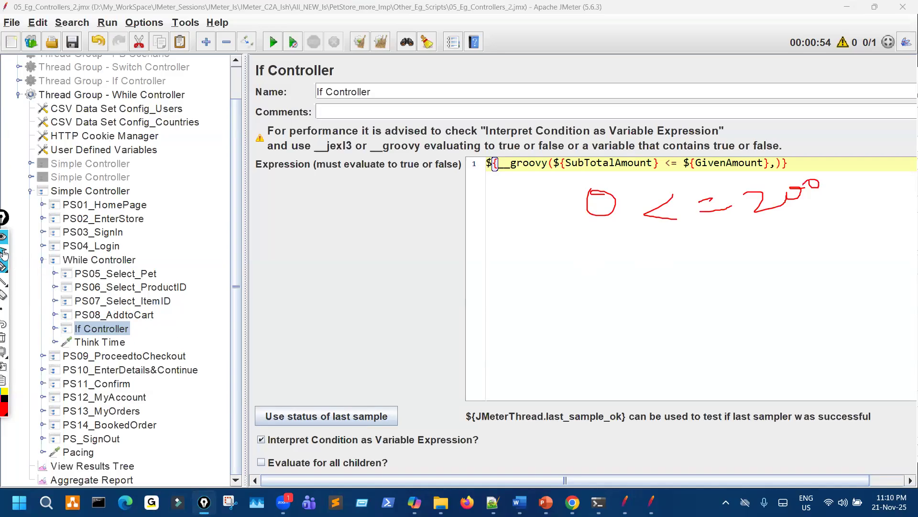
click(54, 314)
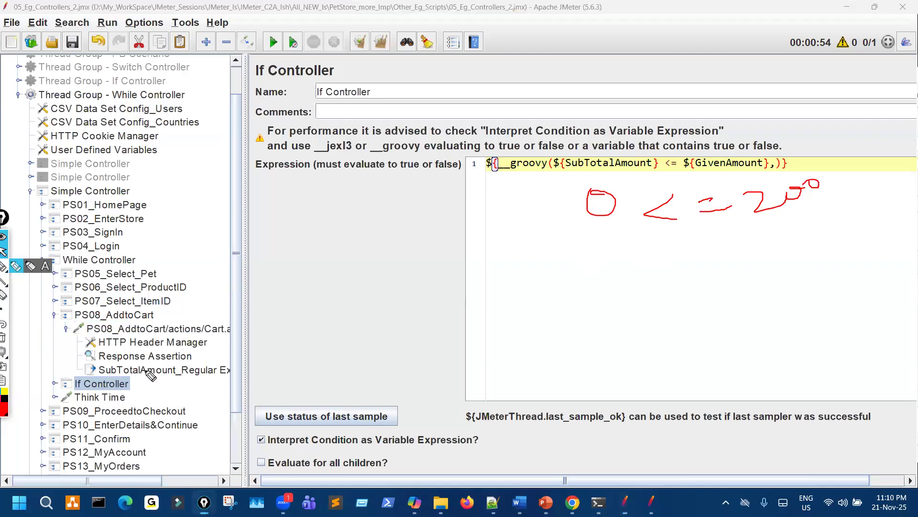
drag(148, 372, 170, 367)
mouse_move(589, 273)
mouse_down()
mouse_move(595, 286)
mouse_move(622, 269)
mouse_up()
drag(116, 365, 120, 373)
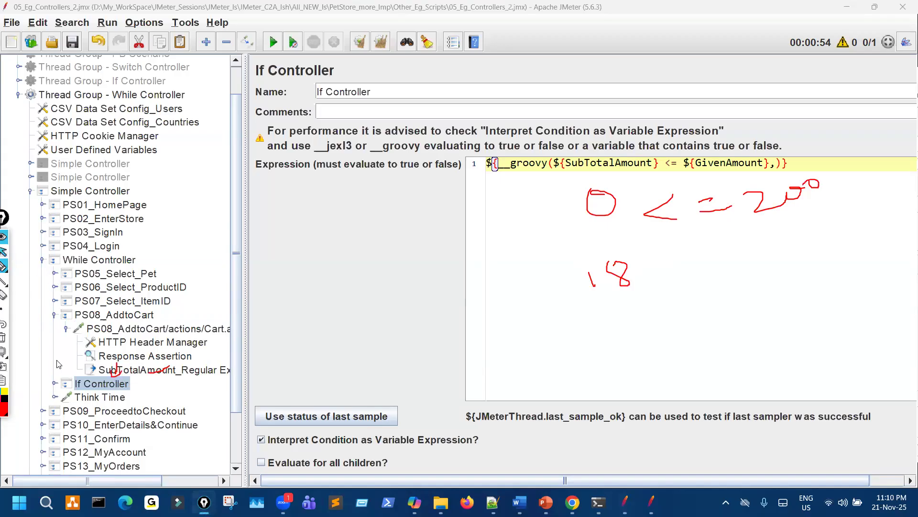
- Expand the If Controller, complete the handwritten comparison 18 <= 200, and draw a loop from PS15_ReturnToMainMenu back to PS05_Select_Pet
click(54, 383)
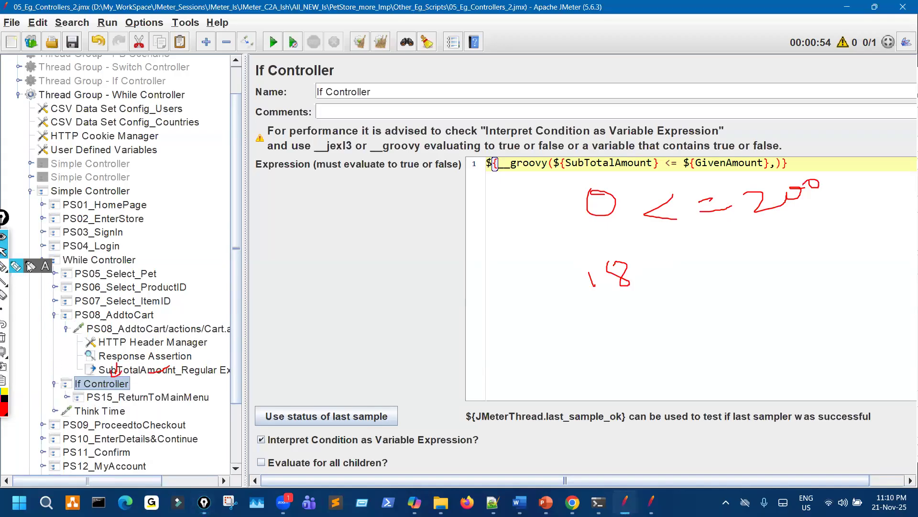
click(3, 266)
mouse_move(688, 257)
mouse_down()
mouse_move(682, 266)
mouse_move(718, 272)
mouse_up()
drag(731, 261, 740, 257)
drag(729, 271, 825, 245)
drag(113, 398, 118, 395)
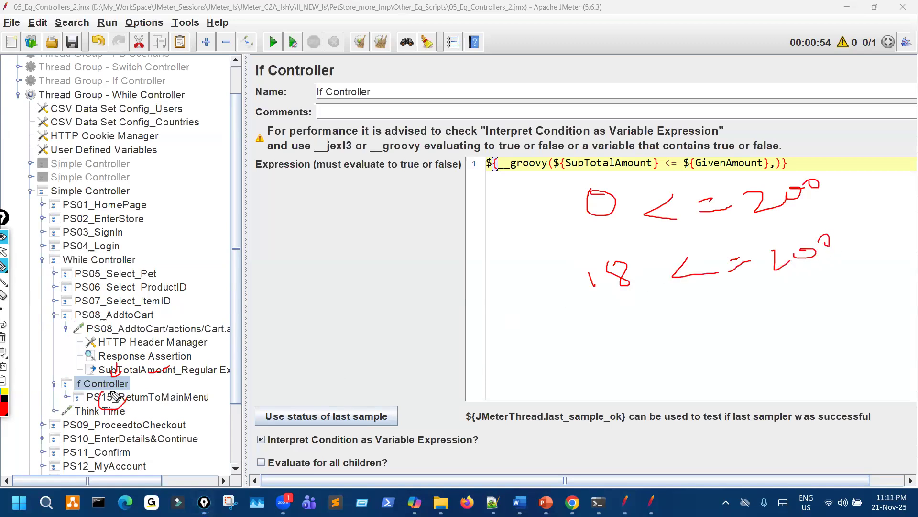
mouse_move(94, 429)
mouse_down()
mouse_move(22, 340)
mouse_move(28, 305)
mouse_move(83, 268)
mouse_up()
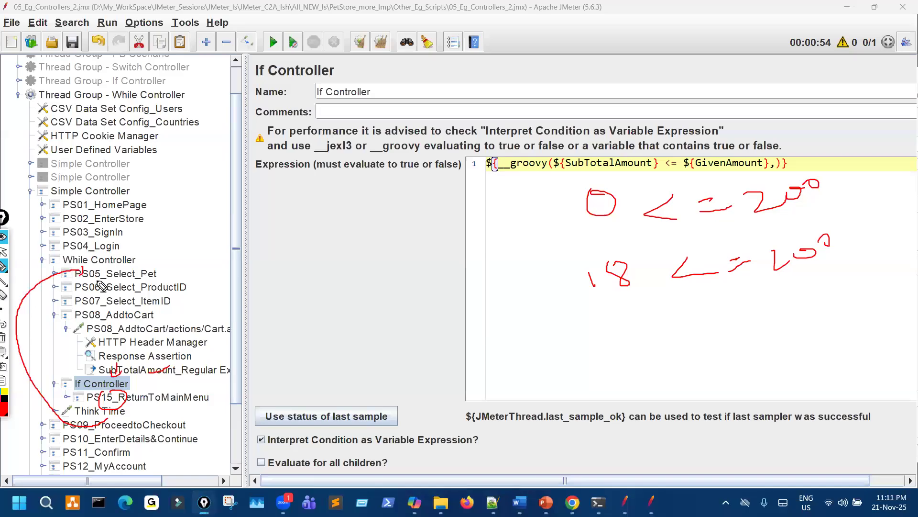
- Circle the SubTotalAmount extractor, handwrite 100 <= 200, and draw another loop from the If Controller's request back to PS05_Select_Pet
mouse_move(150, 327)
mouse_down()
mouse_move(163, 341)
mouse_move(154, 370)
mouse_move(133, 363)
mouse_up()
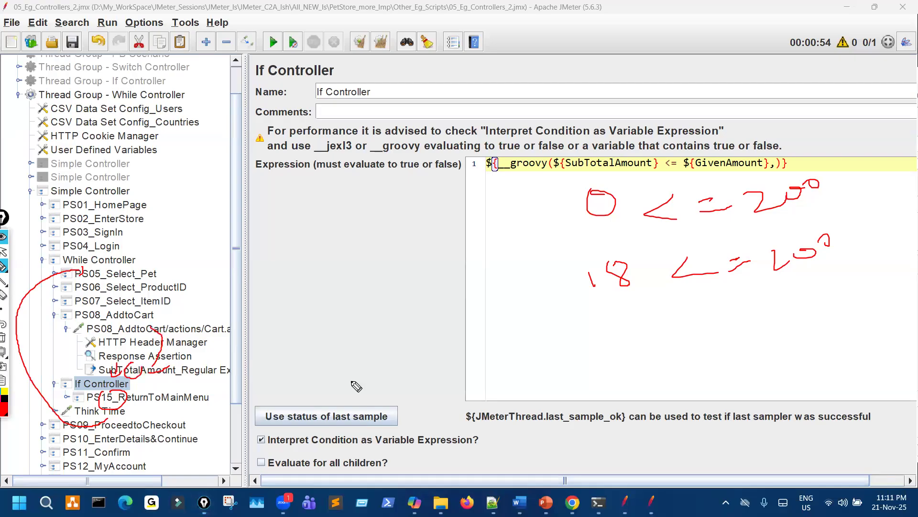
mouse_move(608, 350)
mouse_down()
mouse_move(617, 370)
mouse_move(627, 354)
mouse_up()
drag(641, 341, 640, 342)
mouse_move(718, 329)
mouse_down()
mouse_move(700, 343)
mouse_move(729, 345)
mouse_move(765, 324)
mouse_up()
drag(748, 330, 769, 325)
mouse_move(789, 308)
mouse_down()
mouse_move(806, 320)
mouse_move(863, 294)
mouse_up()
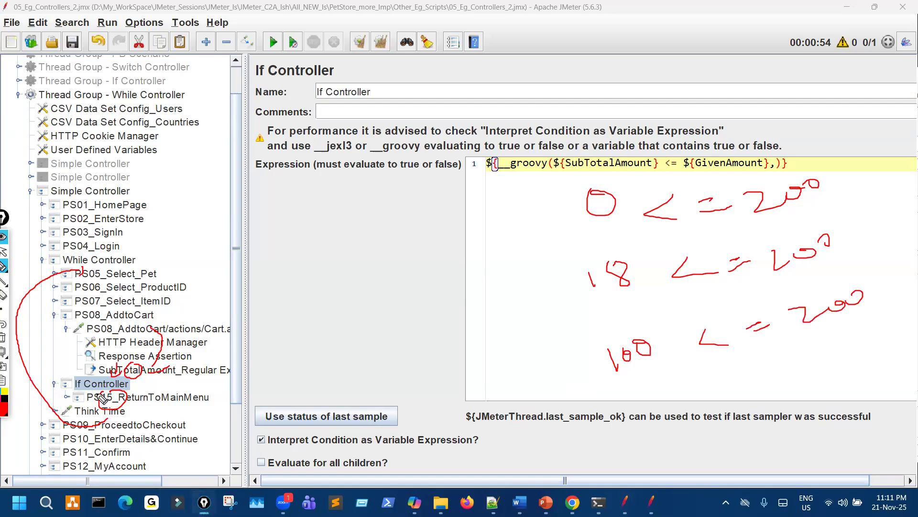
drag(94, 382, 91, 390)
drag(551, 185, 569, 181)
mouse_move(119, 390)
mouse_down()
mouse_move(64, 404)
mouse_move(36, 280)
mouse_move(72, 265)
mouse_move(64, 287)
mouse_up()
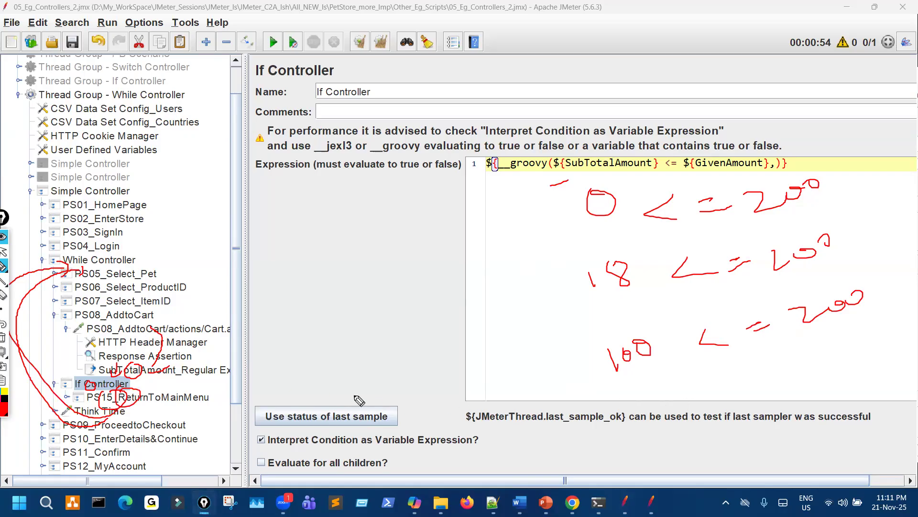
- Circle the SubTotalAmount extractor, handwrite 203 as the example subtotal, and mark the If Controller and underline its comparison
mouse_move(151, 367)
mouse_down()
mouse_move(144, 385)
mouse_move(152, 369)
mouse_up()
mouse_move(615, 407)
mouse_down()
mouse_move(638, 396)
mouse_move(664, 402)
mouse_up()
mouse_move(678, 390)
mouse_down()
mouse_move(712, 396)
mouse_move(697, 403)
mouse_up()
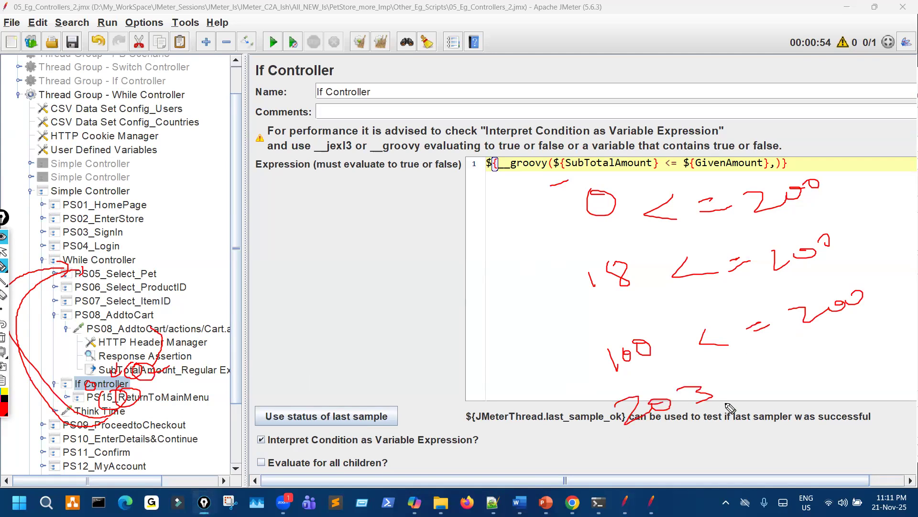
mouse_move(123, 362)
mouse_down()
mouse_move(120, 373)
mouse_move(118, 362)
mouse_move(80, 369)
mouse_move(89, 373)
mouse_up()
drag(598, 174, 689, 171)
- Complete the comparison 203 <= 200, cross out its operator with an F for false, and cross out PS15_ReturnToMainMenu
mouse_move(747, 369)
mouse_down()
mouse_move(738, 386)
mouse_move(776, 383)
mouse_move(787, 368)
mouse_up()
drag(777, 375, 806, 370)
drag(815, 362, 842, 370)
drag(842, 370, 851, 350)
mouse_move(716, 375)
mouse_down()
mouse_move(788, 392)
mouse_move(752, 409)
mouse_up()
mouse_move(732, 436)
mouse_down()
mouse_move(738, 453)
mouse_move(752, 427)
mouse_up()
drag(738, 442, 750, 439)
mouse_move(150, 394)
mouse_down()
mouse_move(181, 408)
mouse_move(161, 416)
mouse_move(9, 354)
mouse_move(55, 258)
mouse_up()
- Mark the While Controller's condition, the 203 comparison and the path towards PS09_ProceedtoCheckout, and erase all annotations
click(4, 251)
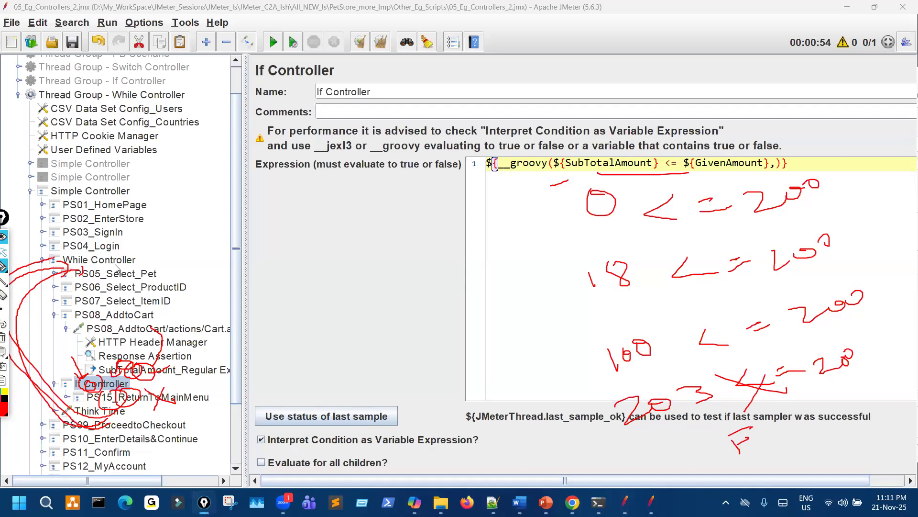
click(119, 261)
click(21, 263)
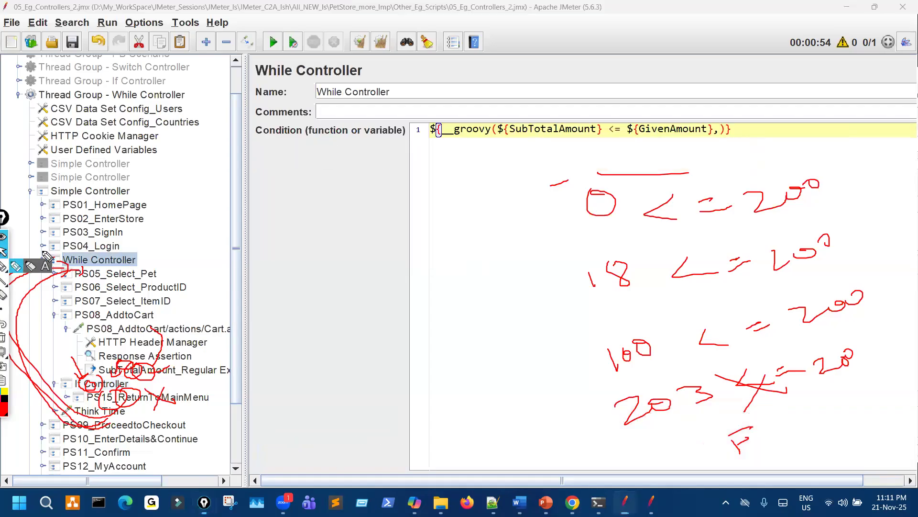
drag(689, 144, 622, 115)
drag(698, 436, 809, 408)
drag(729, 436, 802, 421)
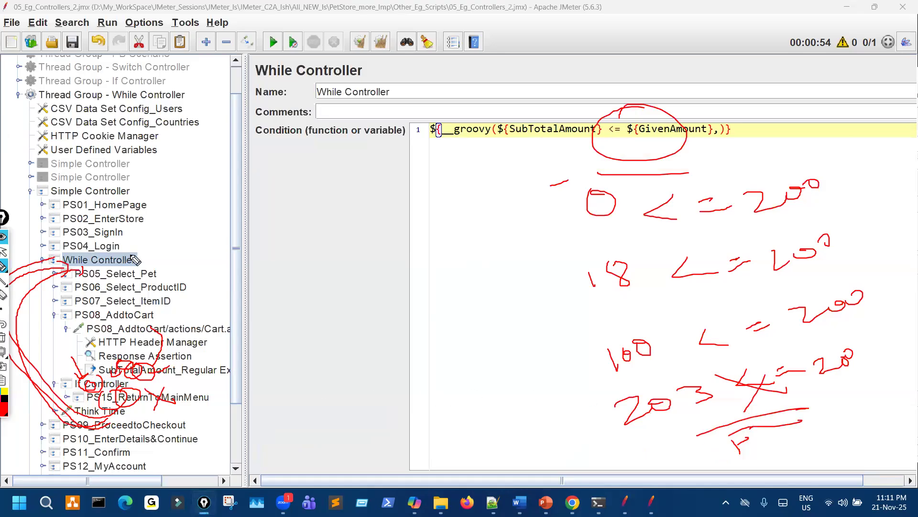
mouse_move(136, 258)
mouse_down()
mouse_move(226, 297)
mouse_move(204, 398)
mouse_move(170, 415)
mouse_move(181, 422)
mouse_up()
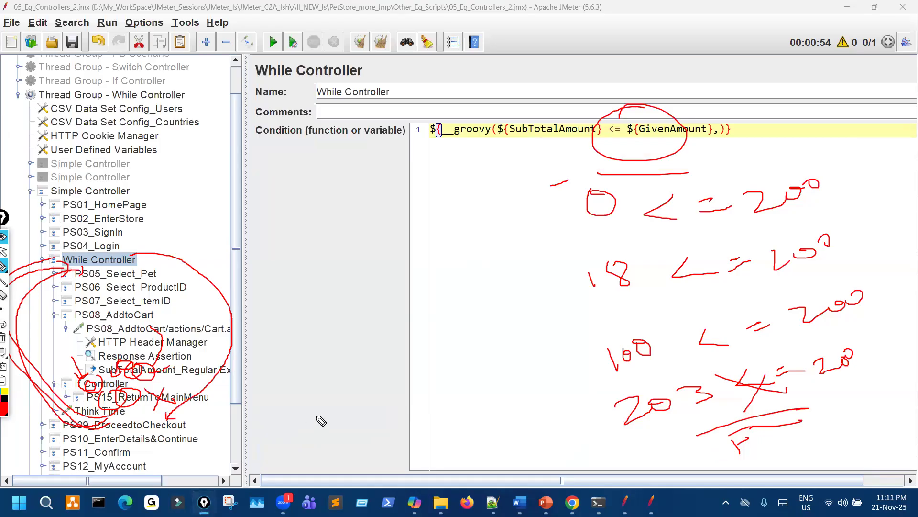
key(ctrl+shift+7)
key(ctrl+shift+2)
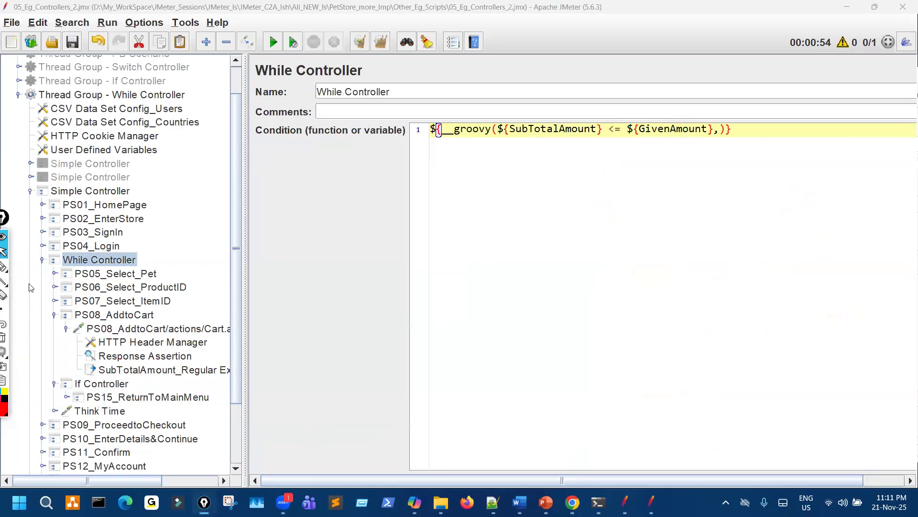
- Collapse the While Controller, clear the old results in View Results Tree, save the test plan, and run the test
click(53, 315)
click(42, 259)
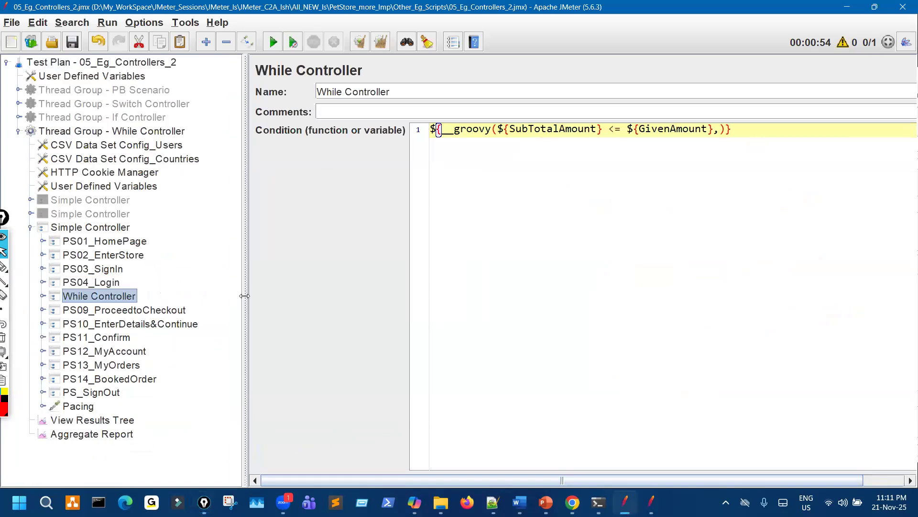
click(359, 43)
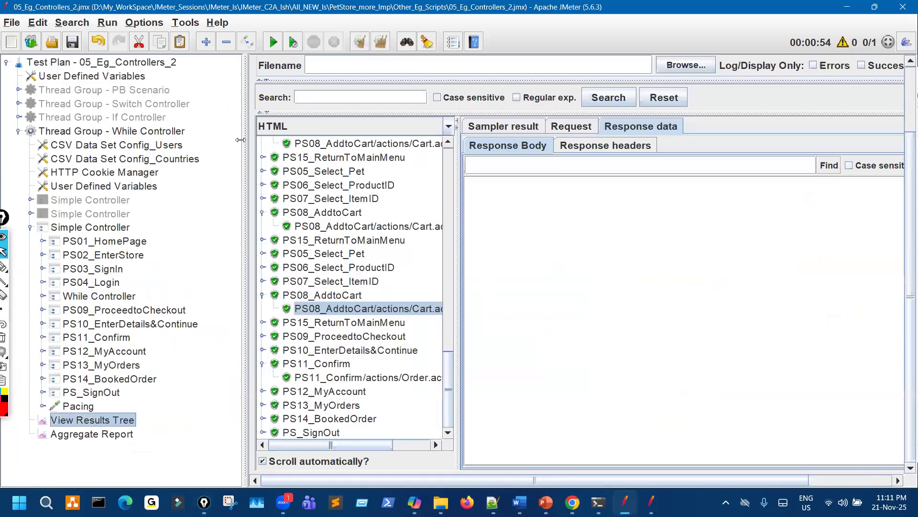
drag(413, 233, 485, 220)
click(73, 41)
click(273, 42)
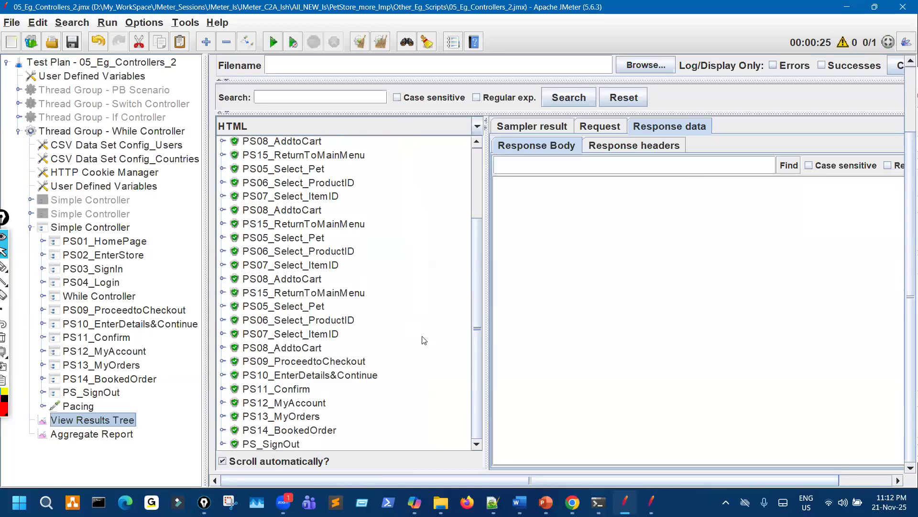
- Expand the While Controller and review the order of the executed transactions, from PS08_AddtoCart to PS15_ReturnToMainMenu in the first loop
click(43, 296)
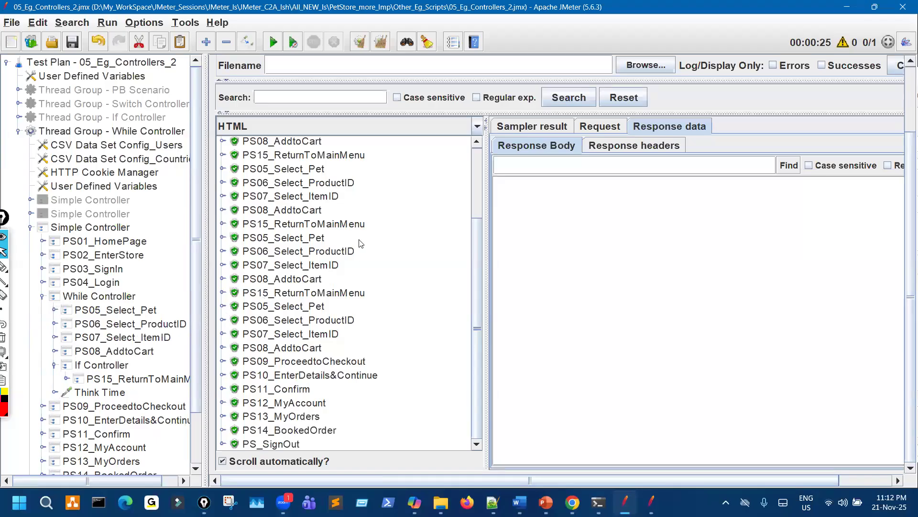
scroll(360, 244, up, 2)
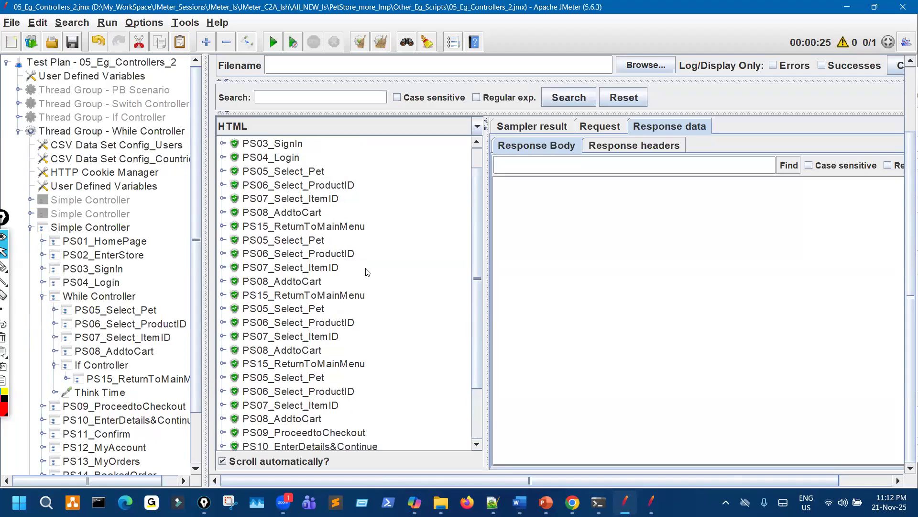
scroll(363, 268, down, 2)
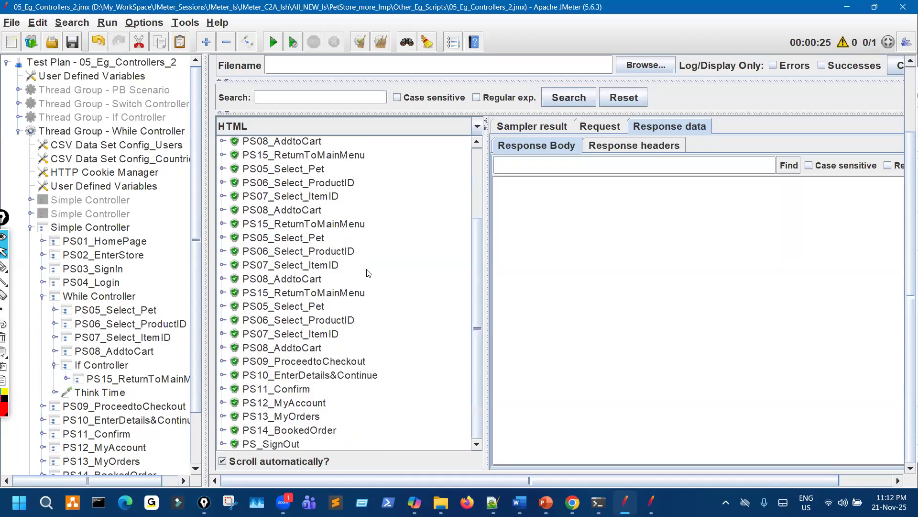
scroll(335, 249, up, 3)
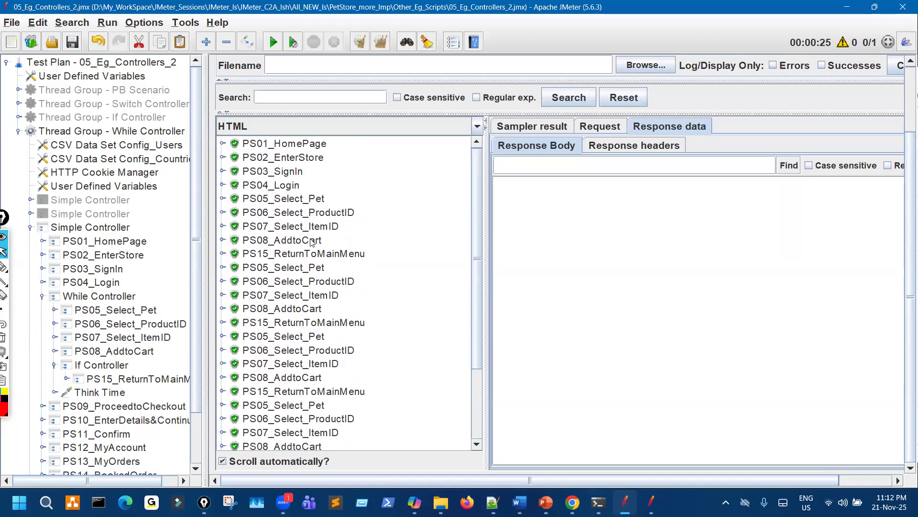
click(314, 243)
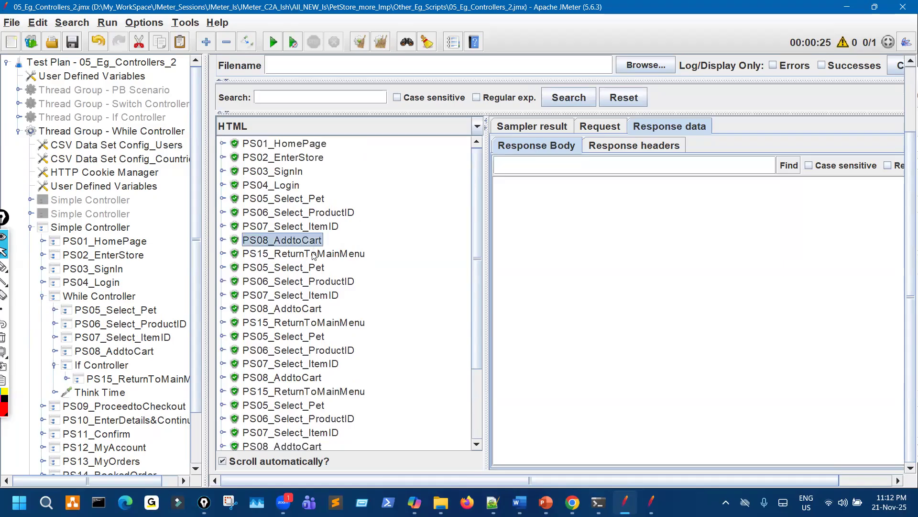
click(314, 255)
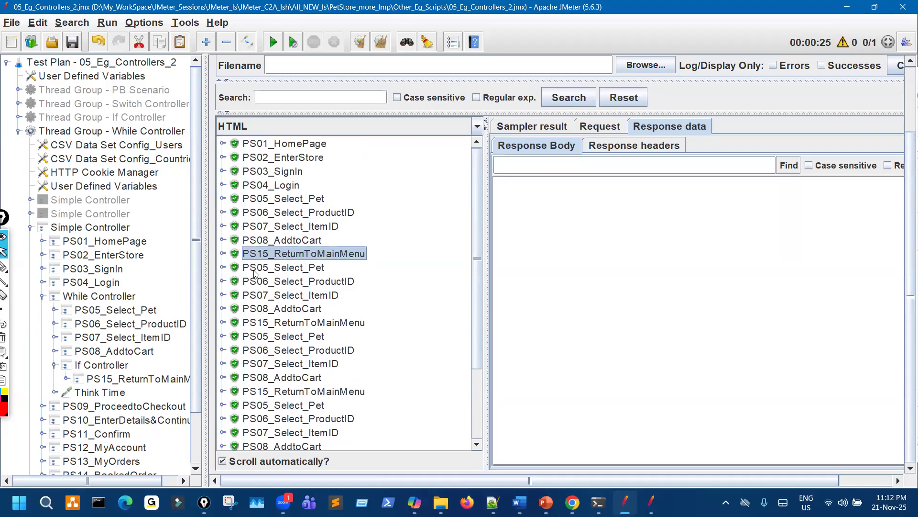
- Compare the response pages of the first three PS05_Select_Pet transactions and highlight the category headings of the second and third
click(223, 268)
click(280, 281)
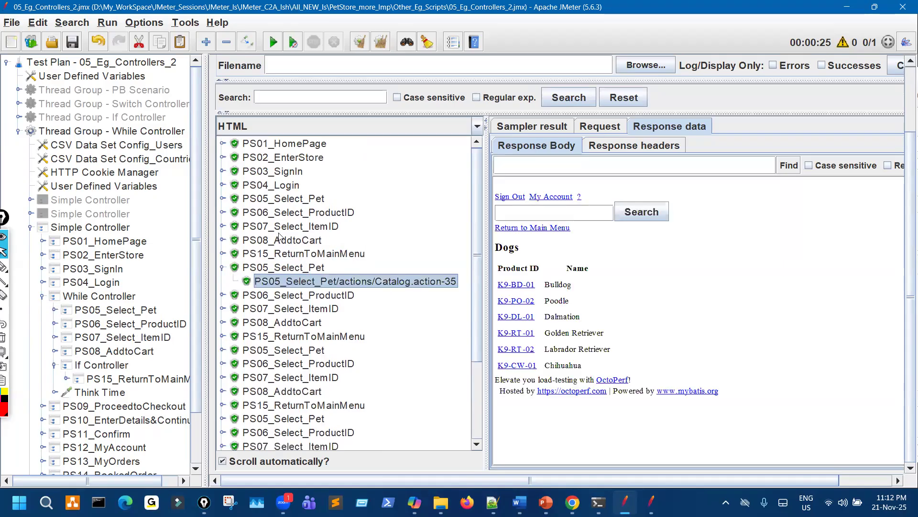
click(223, 198)
click(357, 212)
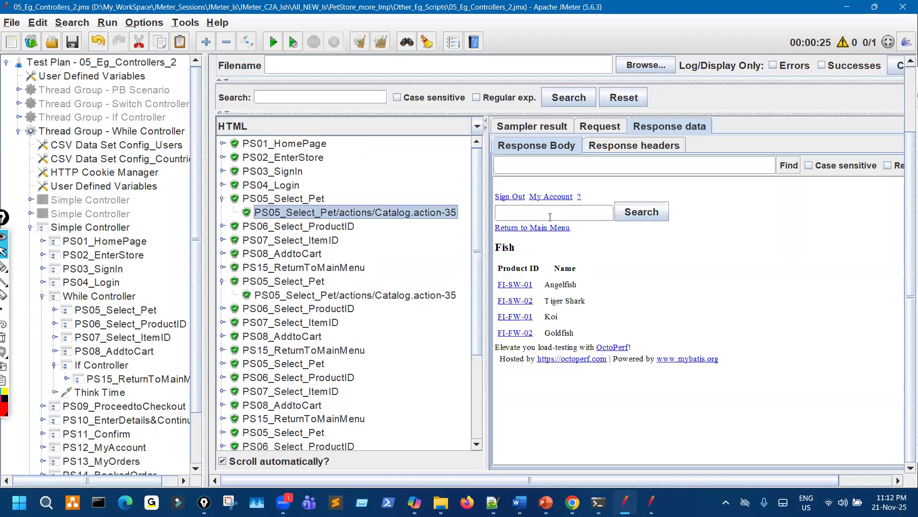
click(438, 296)
double_click(512, 248)
scroll(272, 334, down, 2)
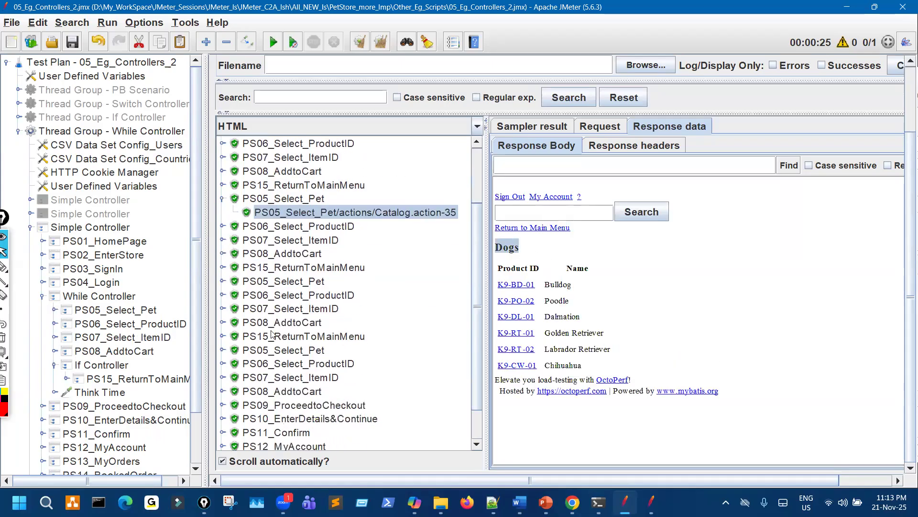
click(223, 281)
click(323, 295)
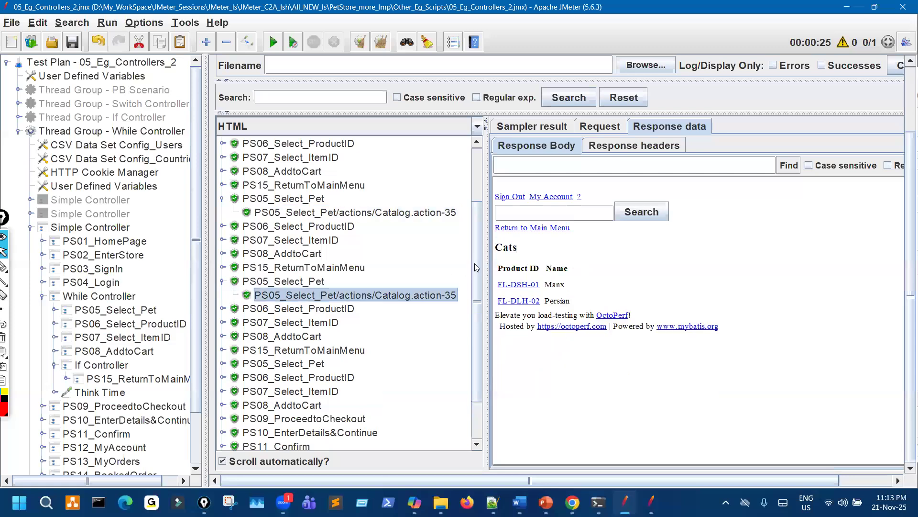
double_click(505, 248)
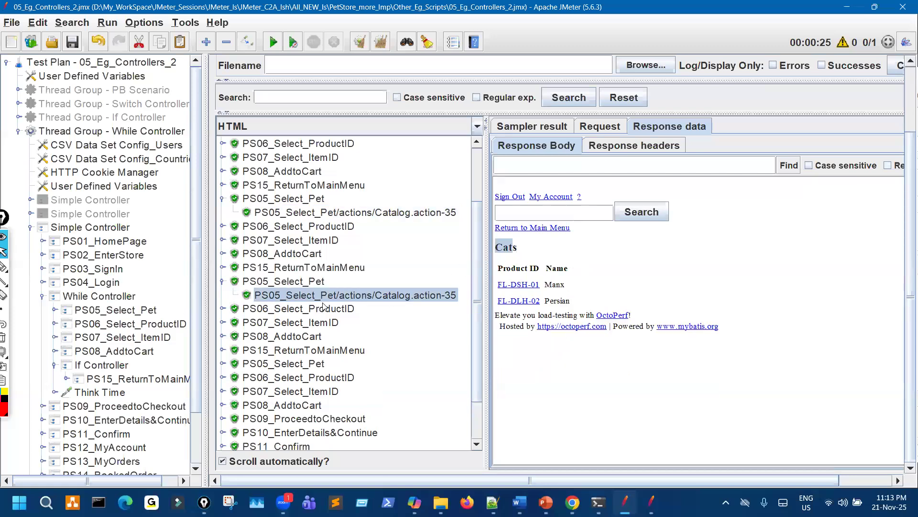
- Inspect the c_Pet Regular Expression Extractor under PS15_ReturnToMainMenu, look for its counterpart in PS04_Login, and highlight the created variable's name
click(67, 378)
click(78, 393)
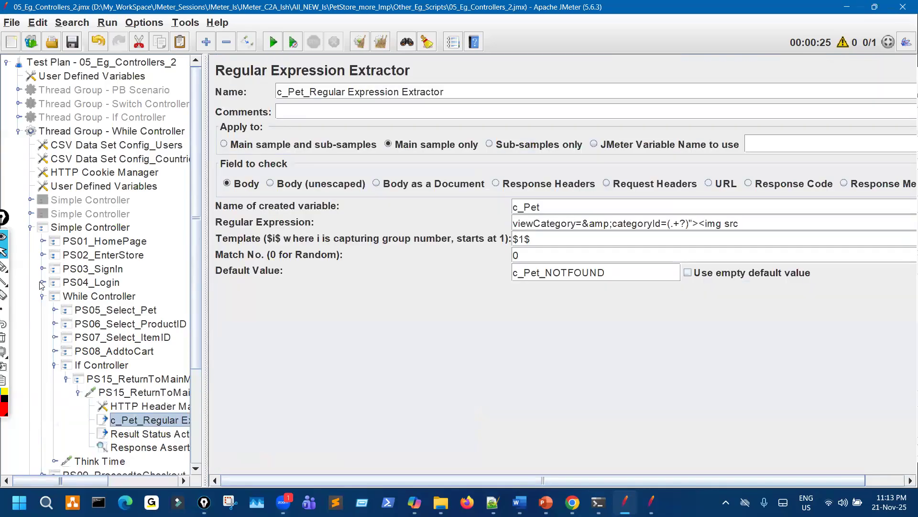
click(42, 282)
click(54, 310)
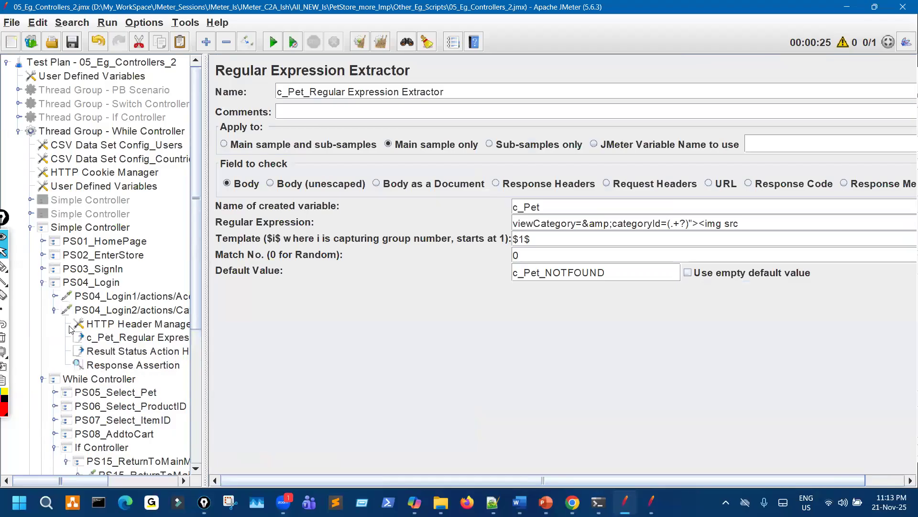
click(55, 310)
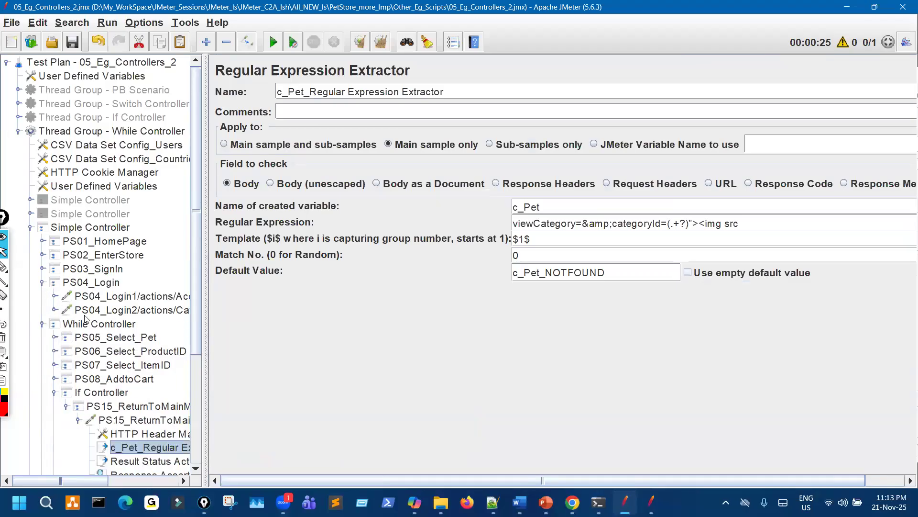
click(42, 282)
scroll(105, 367, down, 3)
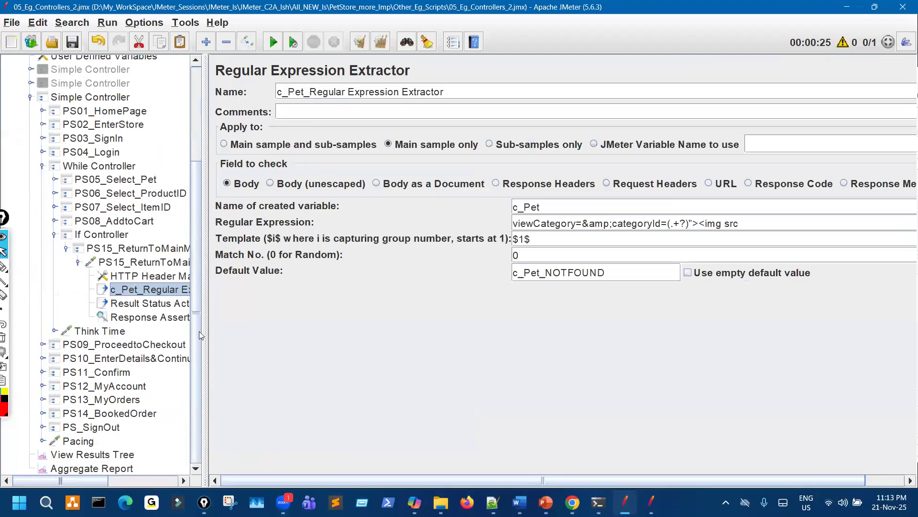
drag(541, 207, 495, 204)
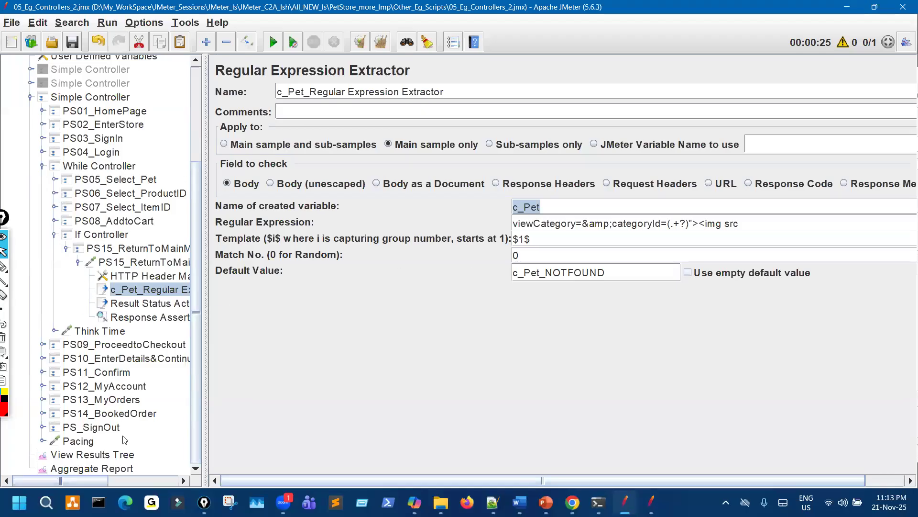
- View the last PS08_AddtoCart response in View Results Tree and highlight the cart's sub total
click(125, 455)
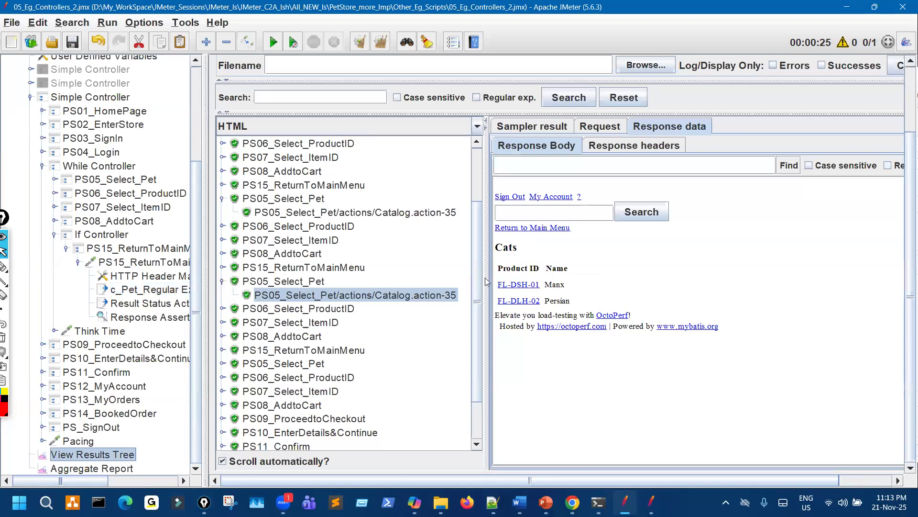
click(223, 282)
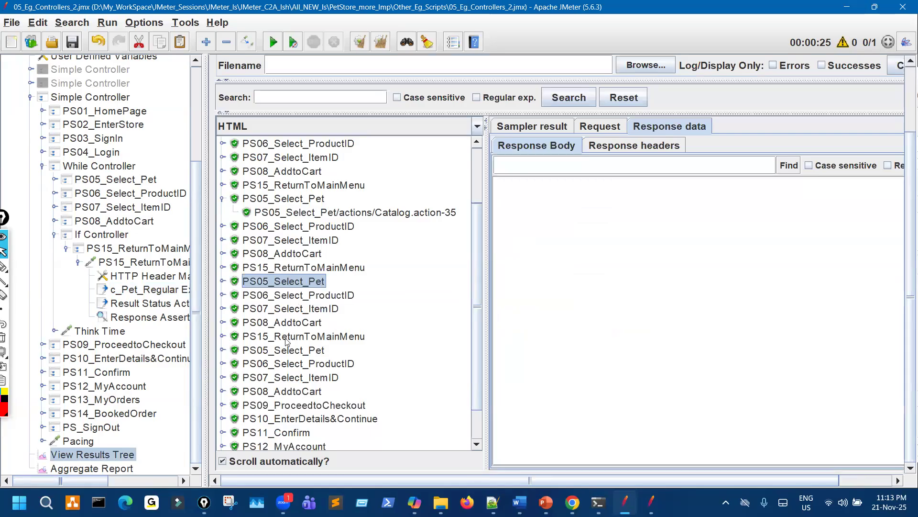
scroll(303, 367, down, 1)
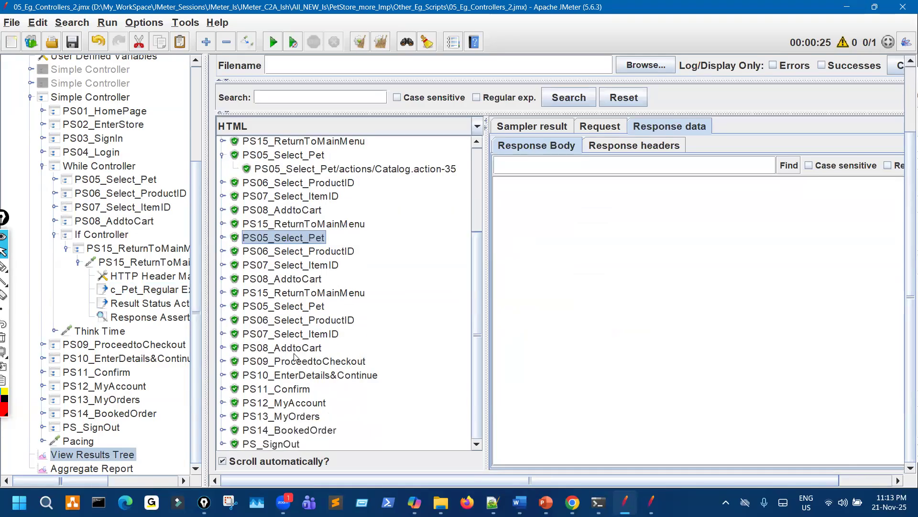
click(232, 349)
click(223, 348)
click(343, 362)
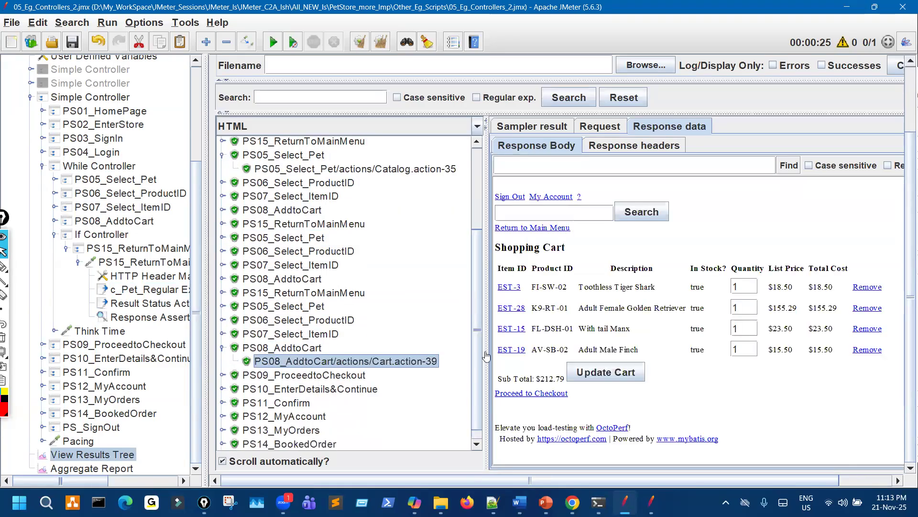
drag(537, 379, 564, 382)
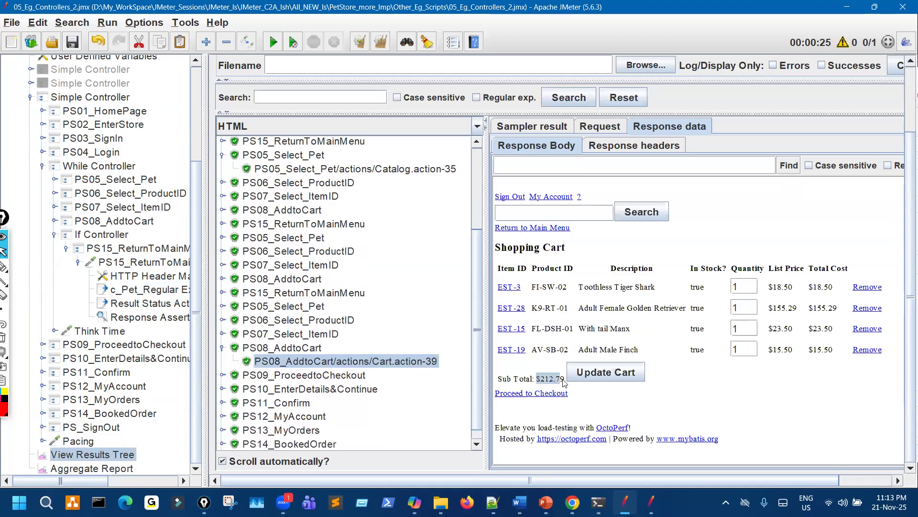
- Mark the last PS08_AddtoCart result in red, cross out PS15_ReturnToMainMenu, and circle PS09_ProceedtoCheckout
click(17, 267)
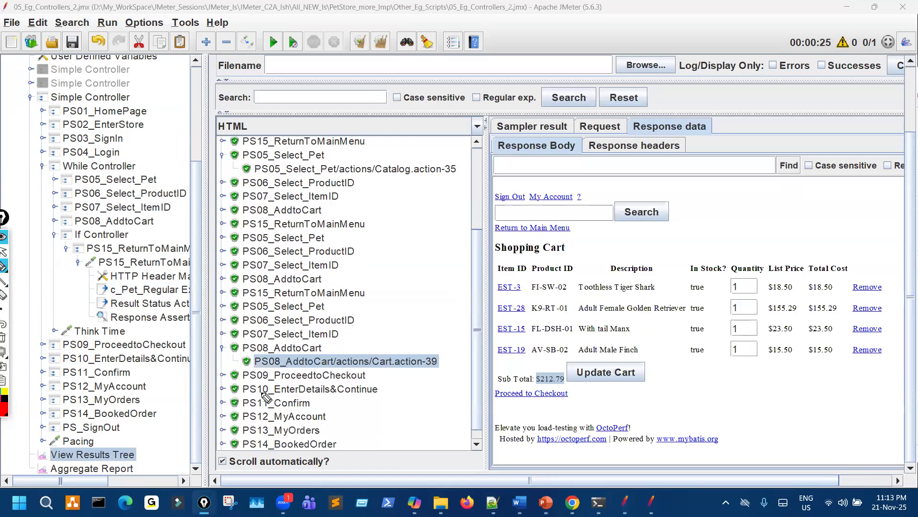
drag(272, 357, 300, 367)
mouse_move(133, 243)
mouse_down()
mouse_move(159, 253)
mouse_move(137, 266)
mouse_up()
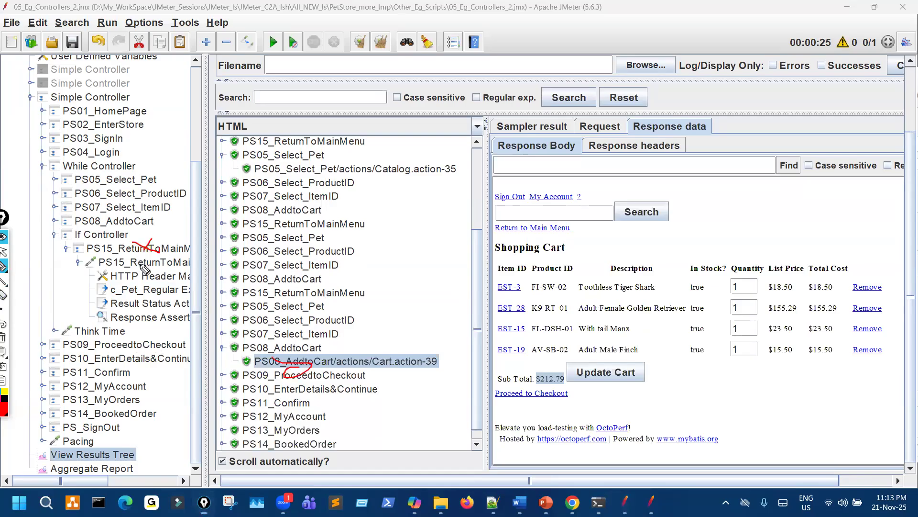
drag(332, 362, 341, 357)
mouse_move(136, 355)
mouse_down()
mouse_move(149, 346)
mouse_move(141, 338)
mouse_up()
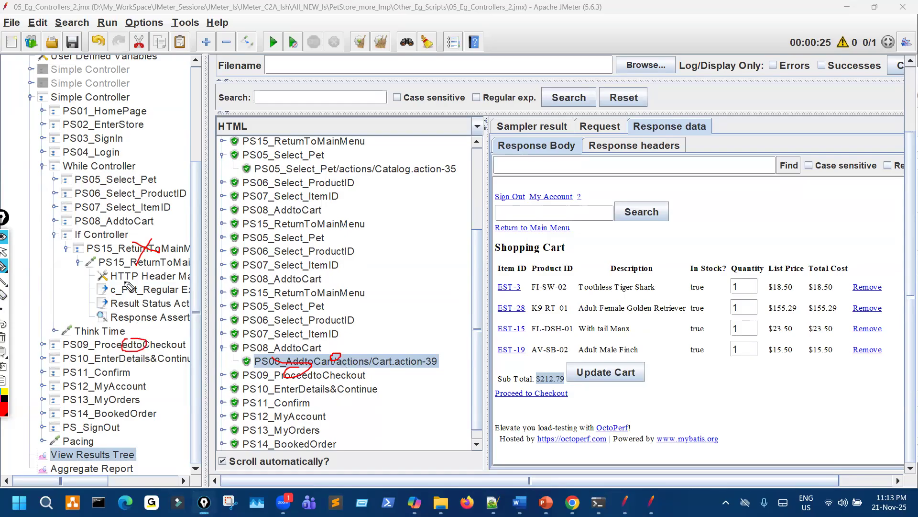
- Mark the If Controller, clear the annotations, review its groovy condition, and return to View Results Tree
drag(109, 261, 85, 266)
mouse_move(115, 228)
mouse_down()
mouse_move(103, 242)
mouse_move(114, 240)
mouse_up()
key(Escape)
click(148, 231)
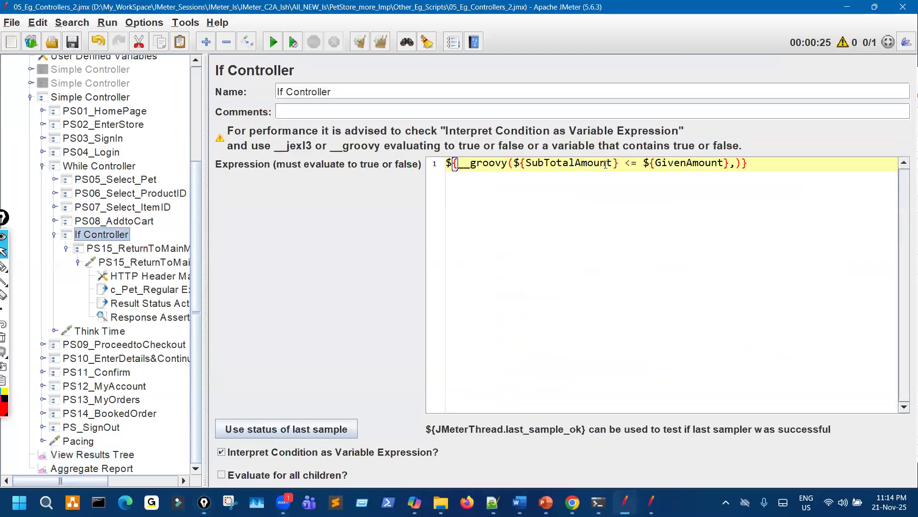
click(107, 454)
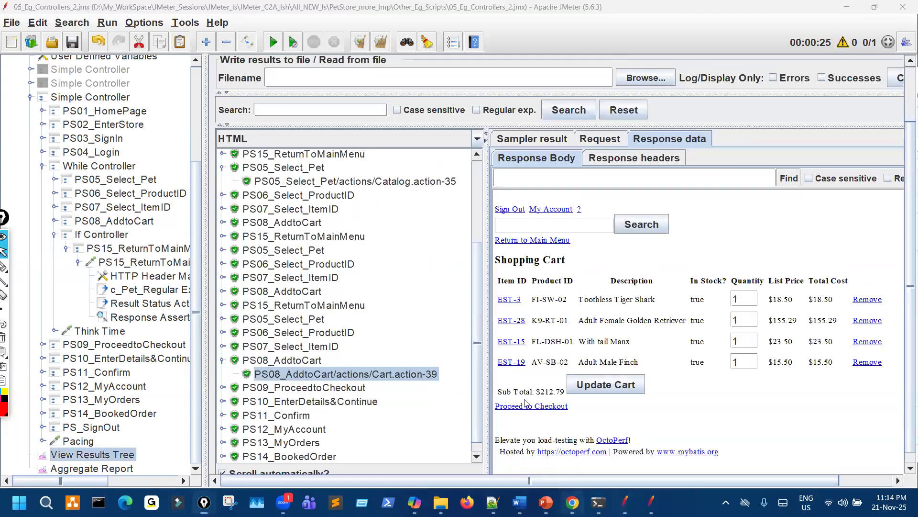
- Switch to the JPetStore cart in Chrome, mark the sub total and the Return to Main Menu link with the pen, and erase the marks
key(alt+Tab)
key(ctrl+shift+3)
drag(102, 348, 99, 345)
click(382, 200)
mouse_move(443, 134)
mouse_down()
mouse_move(482, 142)
mouse_move(452, 153)
mouse_move(457, 181)
mouse_up()
mouse_move(96, 352)
mouse_down()
mouse_move(113, 369)
mouse_move(103, 345)
mouse_up()
drag(101, 395, 84, 414)
mouse_move(84, 397)
mouse_down()
mouse_move(102, 409)
mouse_move(153, 366)
mouse_move(187, 373)
mouse_move(175, 387)
mouse_up()
drag(486, 124, 472, 153)
key(ctrl+shift+7)
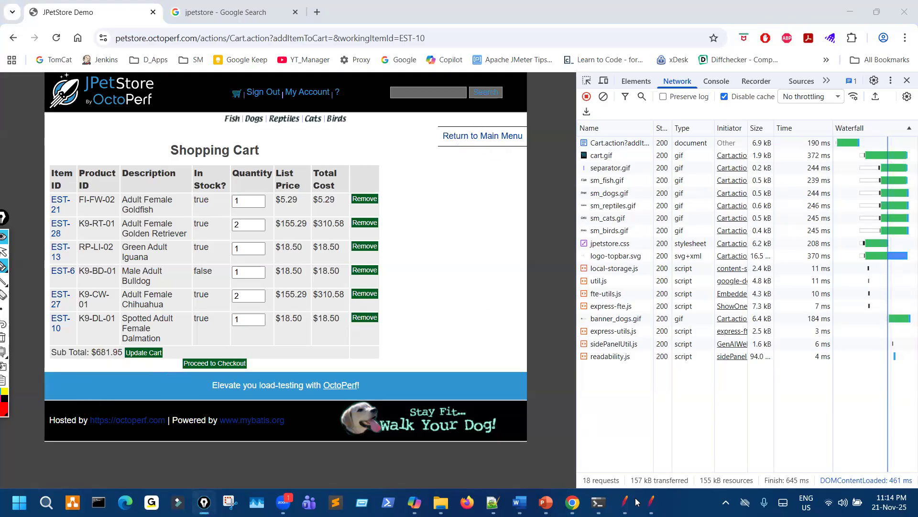
- Switch back to JMeter, circle the cart's sub total, and mark PS09_ProceedtoCheckout and the transaction results following it
click(625, 502)
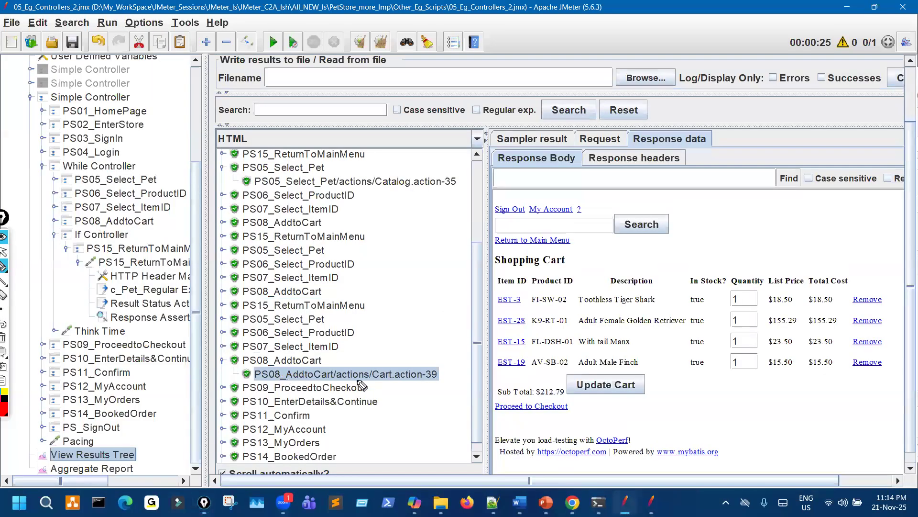
mouse_move(545, 382)
mouse_down()
mouse_move(535, 404)
mouse_move(570, 400)
mouse_up()
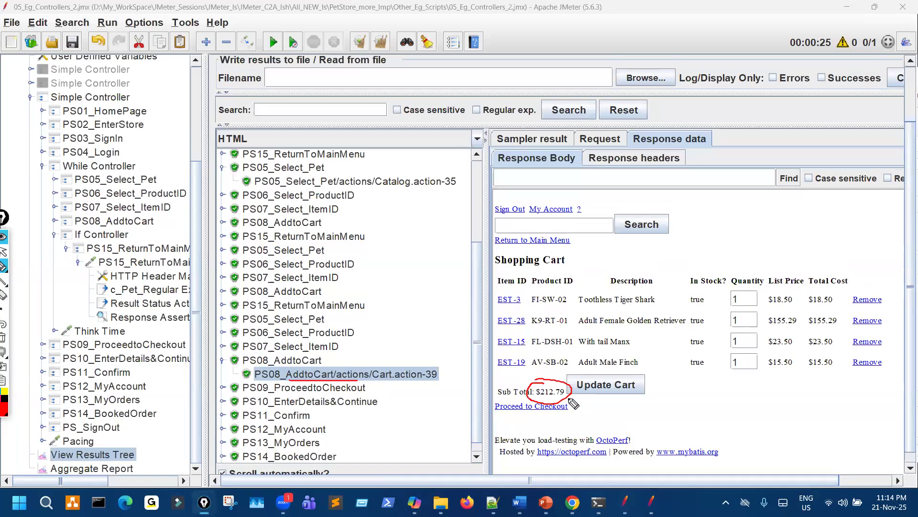
drag(152, 342, 153, 353)
mouse_move(325, 395)
mouse_down()
mouse_move(338, 395)
mouse_move(346, 422)
mouse_move(376, 439)
mouse_up()
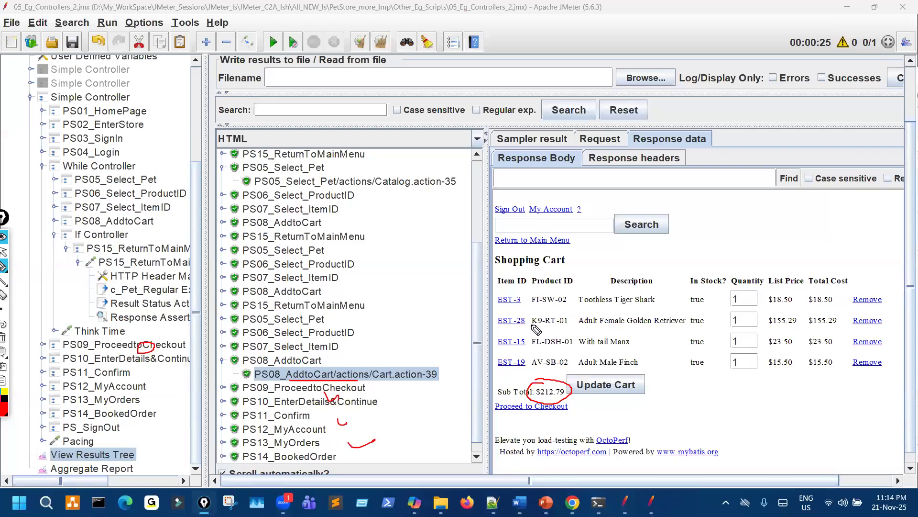
- Mark the descriptions of the four products in the shopping cart response, erase all annotations, and leave pen mode
mouse_move(649, 304)
mouse_down()
mouse_move(657, 299)
mouse_move(658, 321)
mouse_up()
mouse_move(639, 366)
mouse_down()
mouse_move(655, 362)
mouse_move(645, 343)
mouse_up()
drag(642, 304, 656, 301)
click(648, 329)
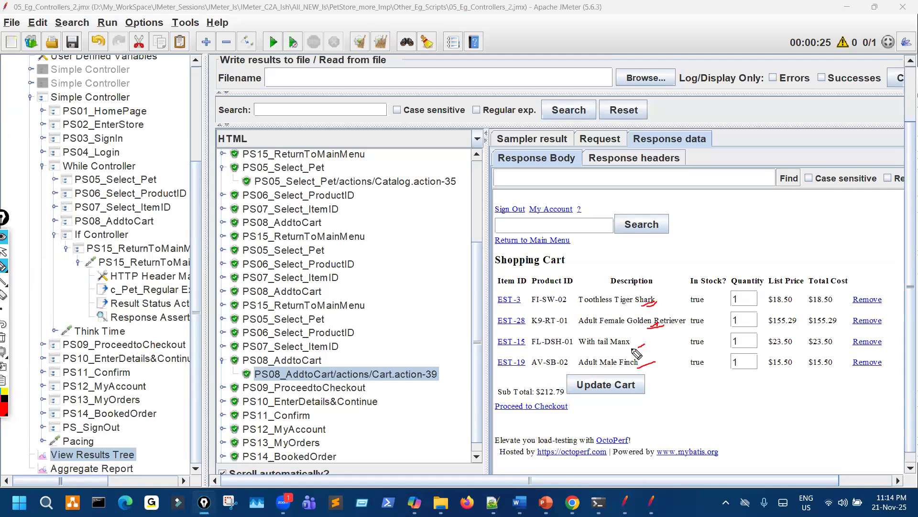
mouse_move(625, 334)
mouse_down()
mouse_move(626, 370)
mouse_move(628, 343)
mouse_up()
key(ctrl+shift+7)
key(ctrl+shift+1)
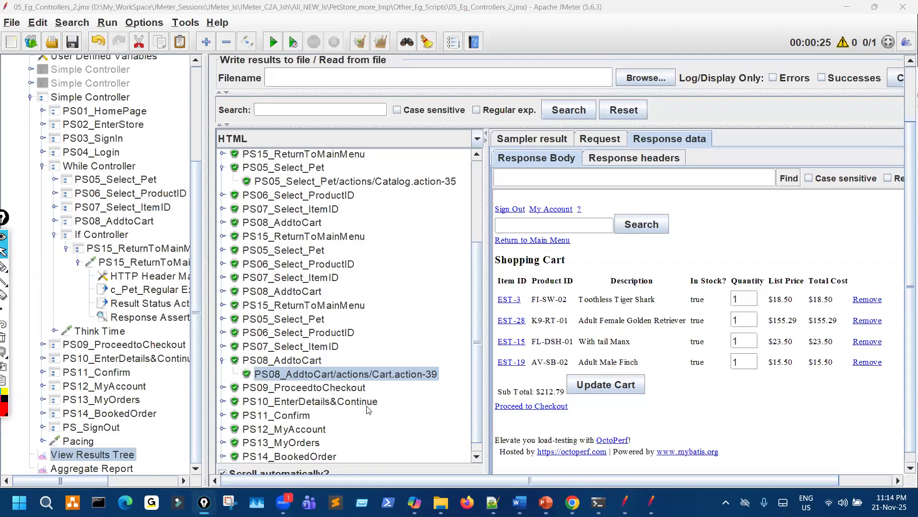
- Circle the cart's item IDs and open the order response of the PS11_Confirm transaction
scroll(368, 410, down, 1)
key(ctrl+shift+3)
mouse_move(528, 293)
mouse_down()
mouse_move(482, 335)
mouse_move(537, 278)
mouse_up()
key(ctrl+shift+1)
click(223, 401)
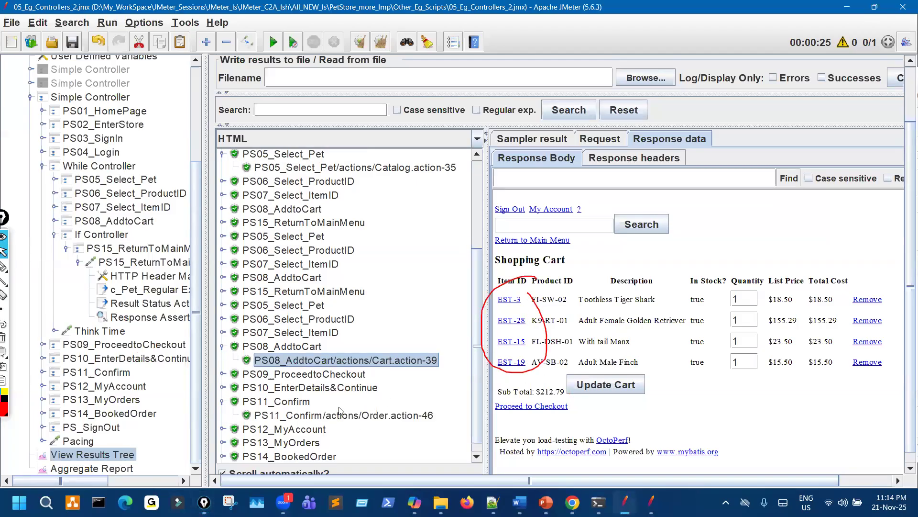
click(348, 416)
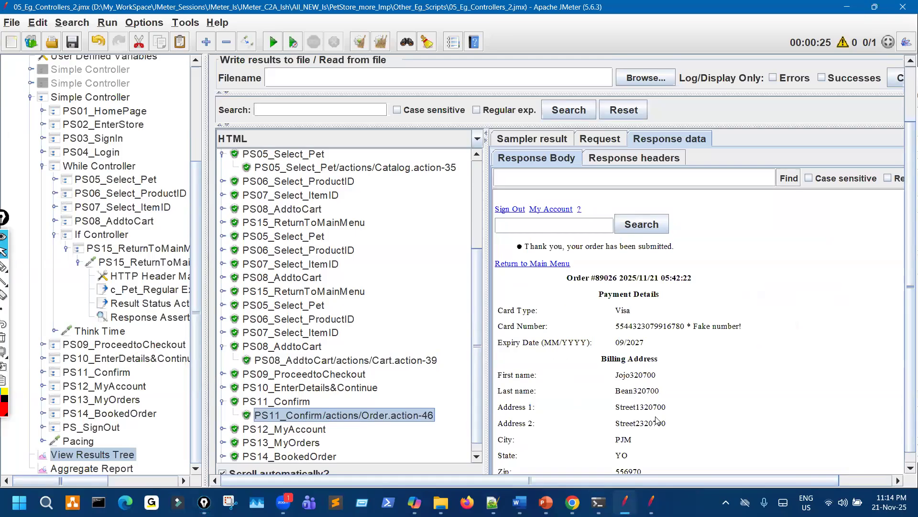
- Circle the item quantities in the confirmed order, handwrite the numbers 1, 2 and 3 above the results, and circle PS15_ReturnToMainMenu
scroll(672, 424, down, 5)
scroll(672, 423, down, 2)
key(ctrl+shift+3)
mouse_move(651, 360)
mouse_down()
mouse_move(682, 402)
mouse_move(662, 362)
mouse_up()
mouse_move(368, 149)
mouse_down()
mouse_move(387, 185)
mouse_move(409, 171)
mouse_up()
mouse_move(350, 87)
mouse_down()
mouse_move(363, 103)
mouse_move(447, 75)
mouse_move(464, 102)
mouse_up()
mouse_move(497, 126)
mouse_down()
mouse_move(576, 114)
mouse_move(560, 135)
mouse_up()
mouse_move(165, 242)
mouse_down()
mouse_move(153, 298)
mouse_move(171, 246)
mouse_up()
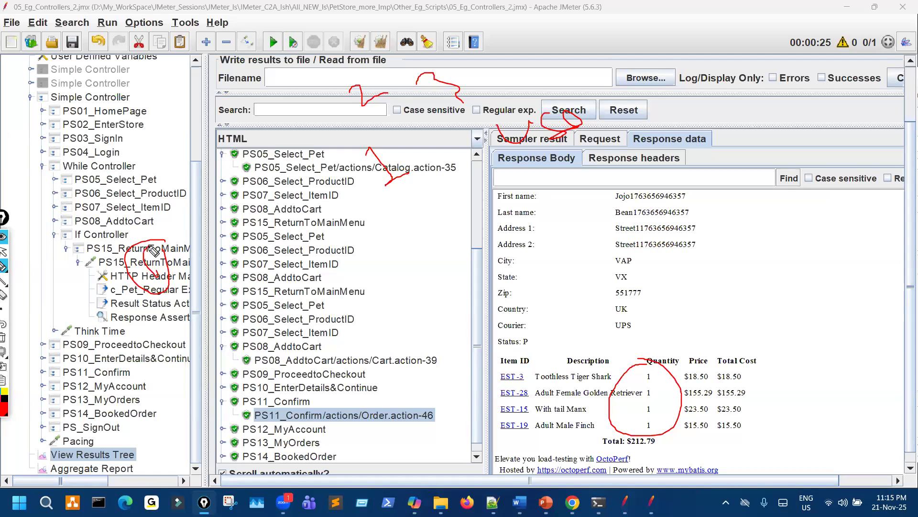
- Erase all annotations, leave pen mode, and widen the test plan tree until the If Controller's child names are readable
key(ctrl+shift+7)
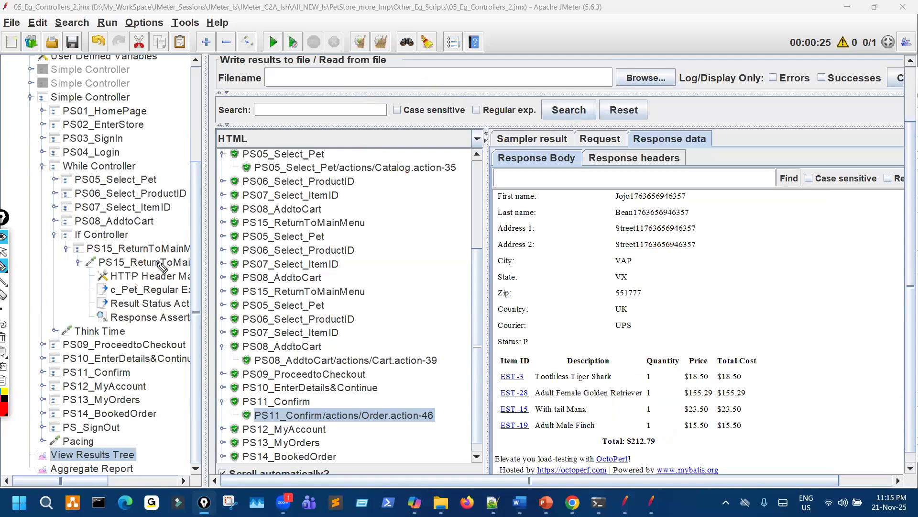
key(ctrl+shift+1)
drag(203, 165, 286, 152)
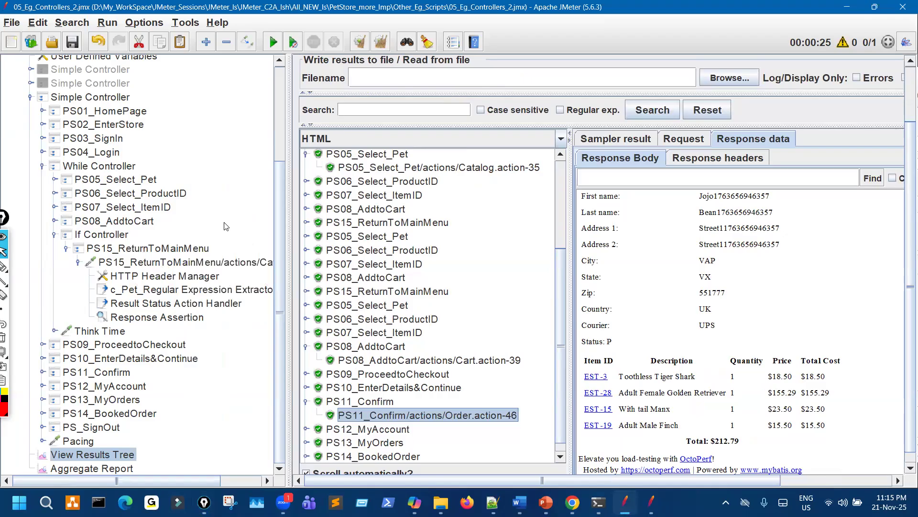
- Switch to the While Controller slide in PowerPoint, circle the while condition and the a++ increment, and erase the annotations
click(546, 502)
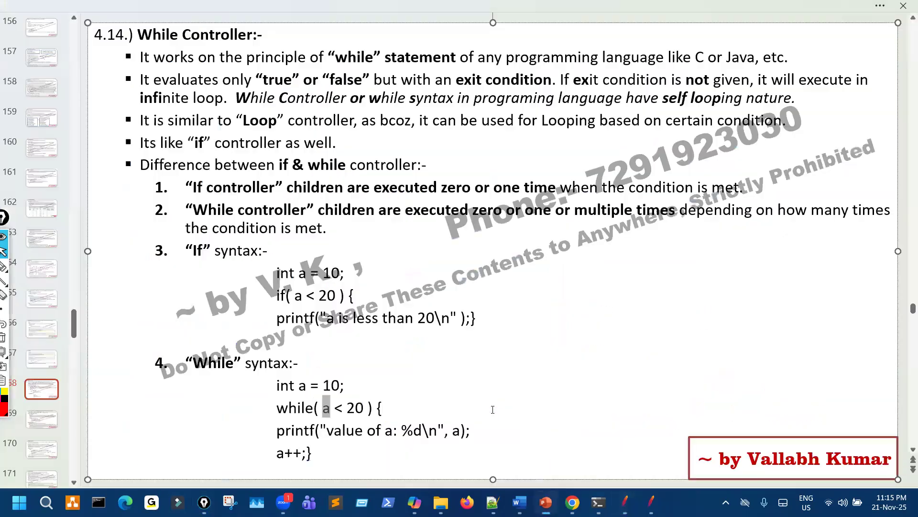
key(ctrl+p)
mouse_move(331, 387)
mouse_down()
mouse_move(300, 407)
mouse_move(316, 392)
mouse_up()
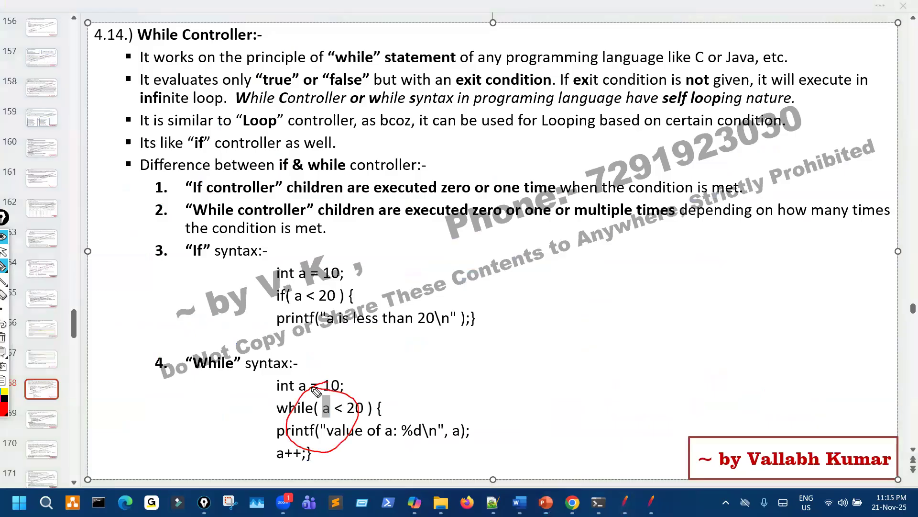
mouse_move(282, 443)
mouse_down()
mouse_move(289, 474)
mouse_move(327, 416)
mouse_move(350, 418)
mouse_up()
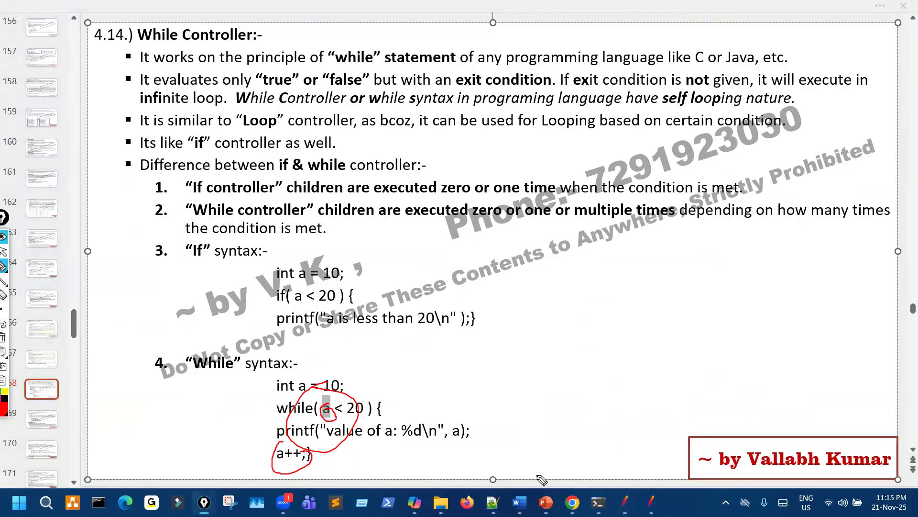
key(e)
- Switch back to JMeter and open the SubTotalAmount Regular Expression Extractor under the PS08_AddtoCart request
click(625, 502)
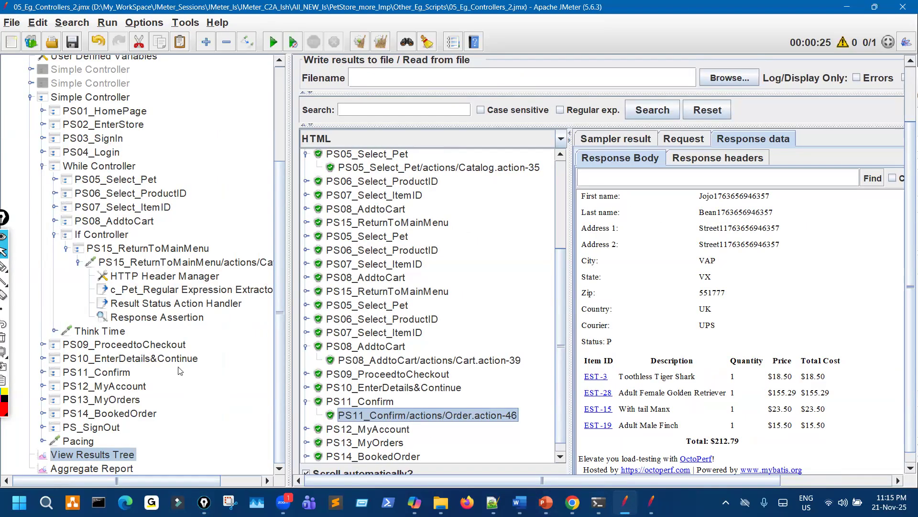
click(144, 289)
drag(127, 282, 111, 283)
key(ctrl+shift+2)
click(55, 221)
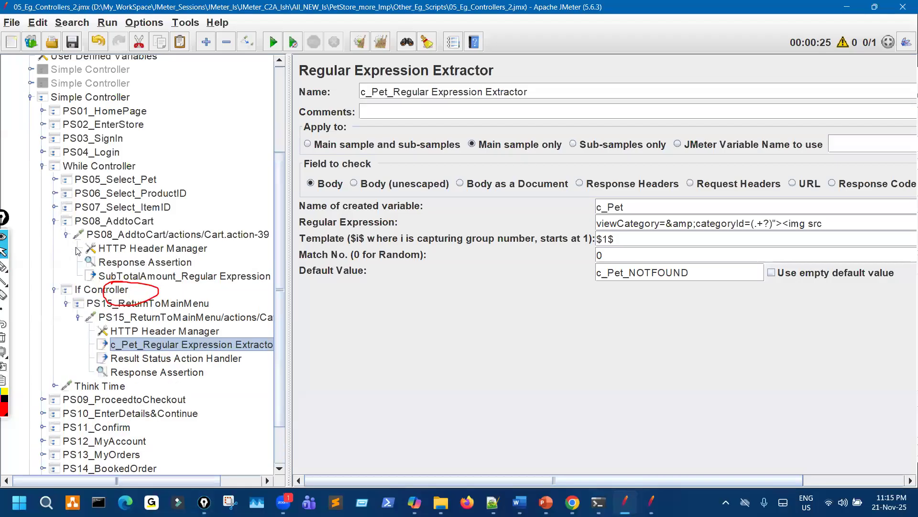
click(144, 276)
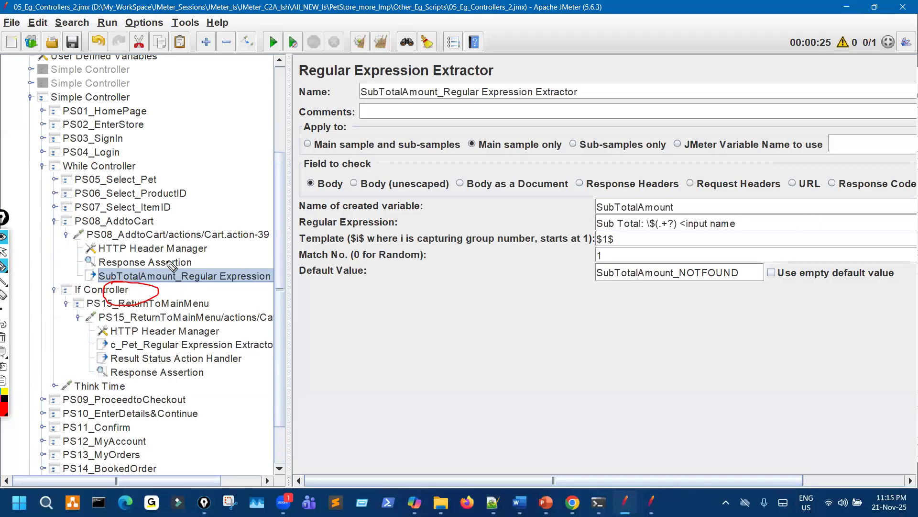
- Circle the SubTotalAmount extractor in the test plan tree, erase all annotations, and leave pen mode
key(ctrl+shift+1)
drag(173, 266, 143, 287)
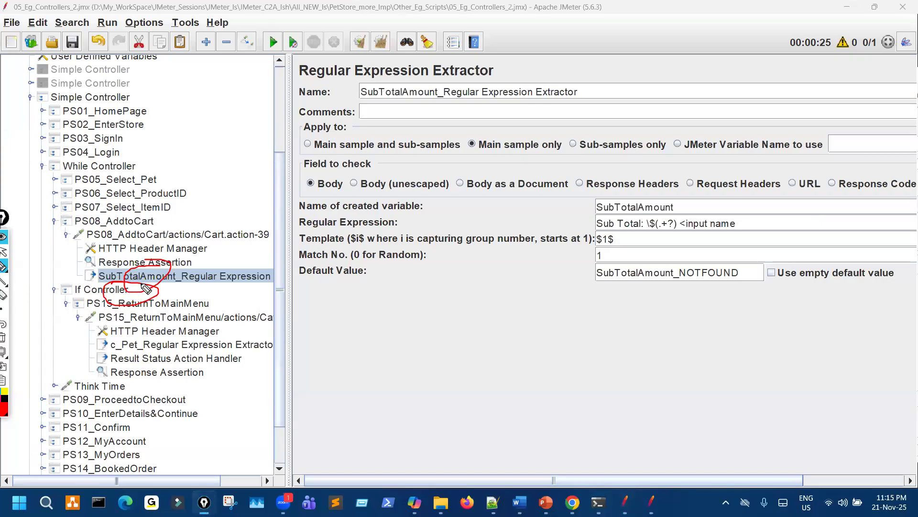
key(ctrl+shift+7)
key(ctrl+shift+2)
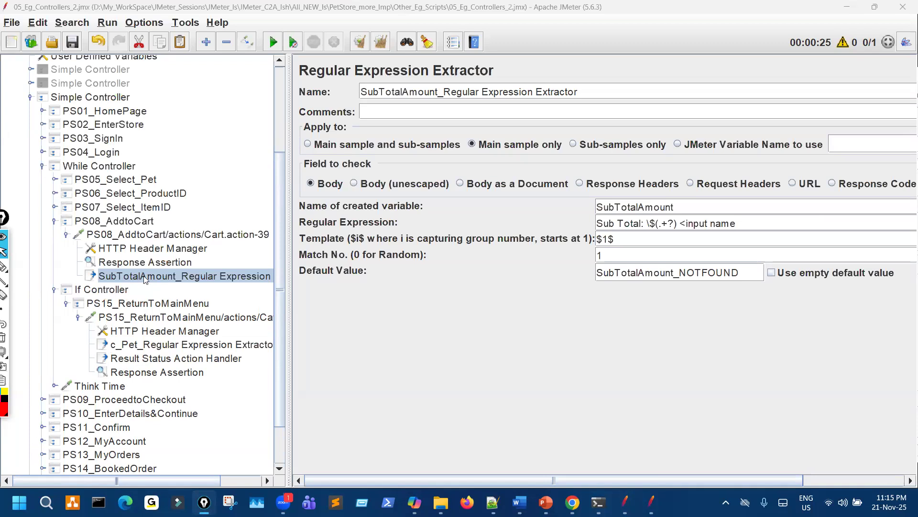
- Collapse the PS08_AddtoCart request and transaction, the If Controller, and the While Controller in the test plan tree
click(65, 239)
click(66, 259)
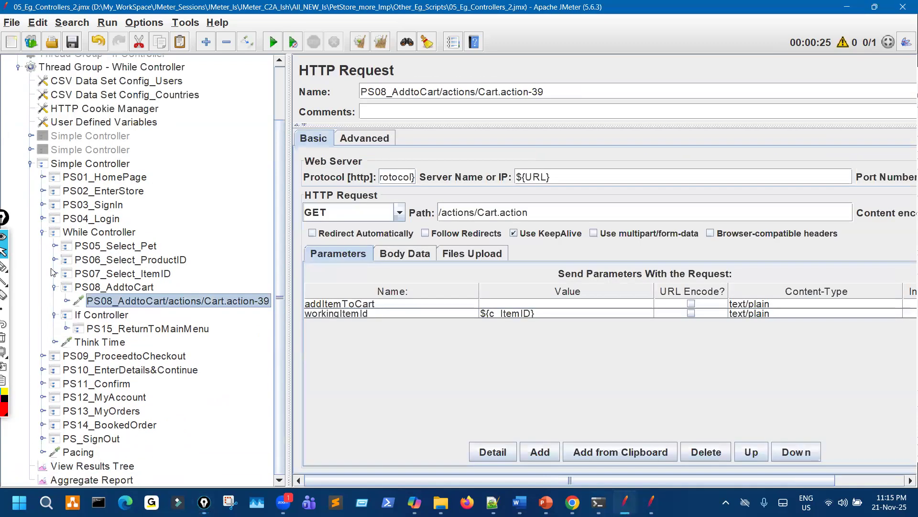
click(55, 302)
click(54, 316)
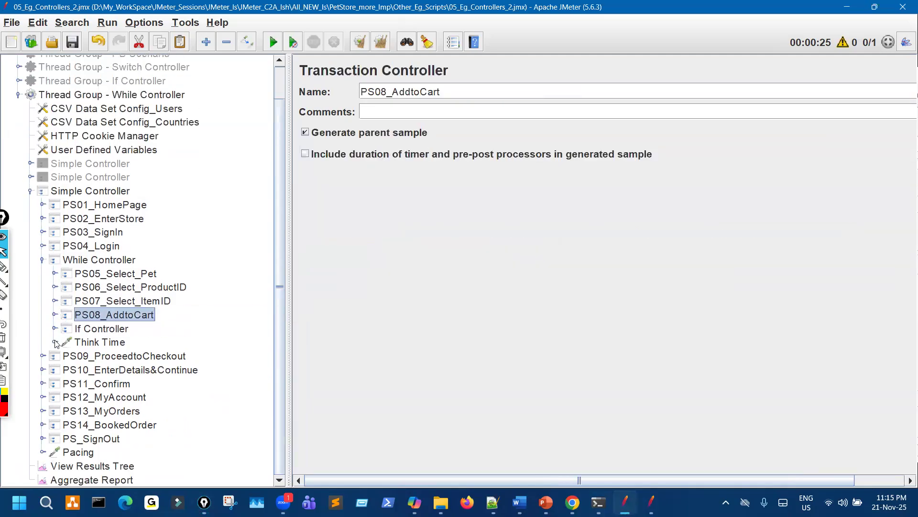
click(43, 260)
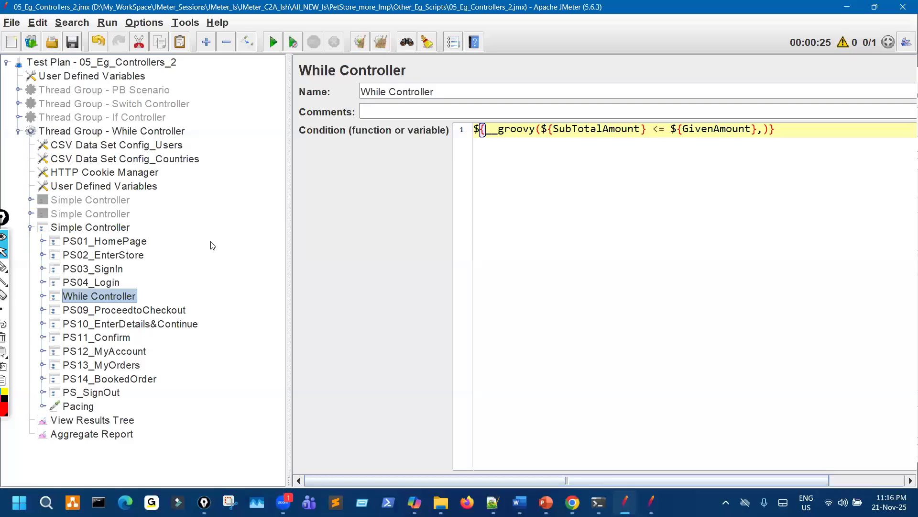
- Expand the second disabled Simple Controller, view its PS02_EnterStore catalog request, and collapse both again
click(103, 215)
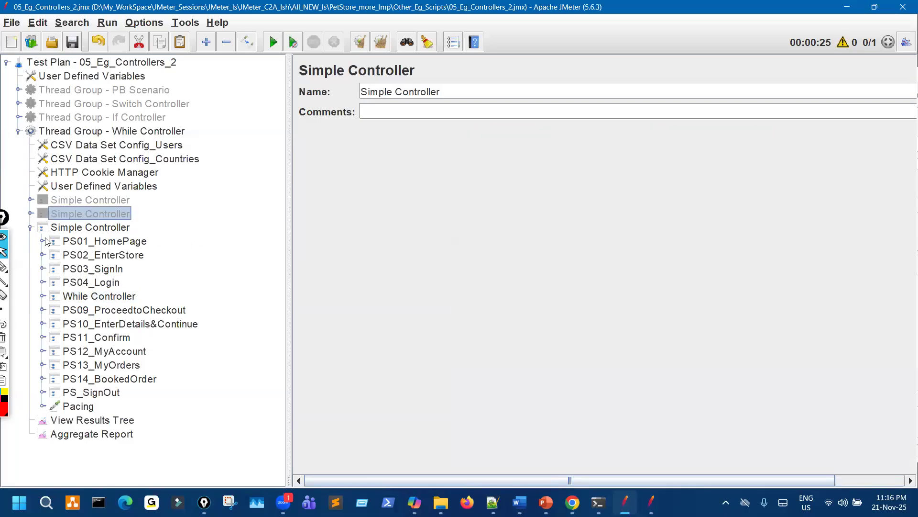
click(30, 214)
click(43, 241)
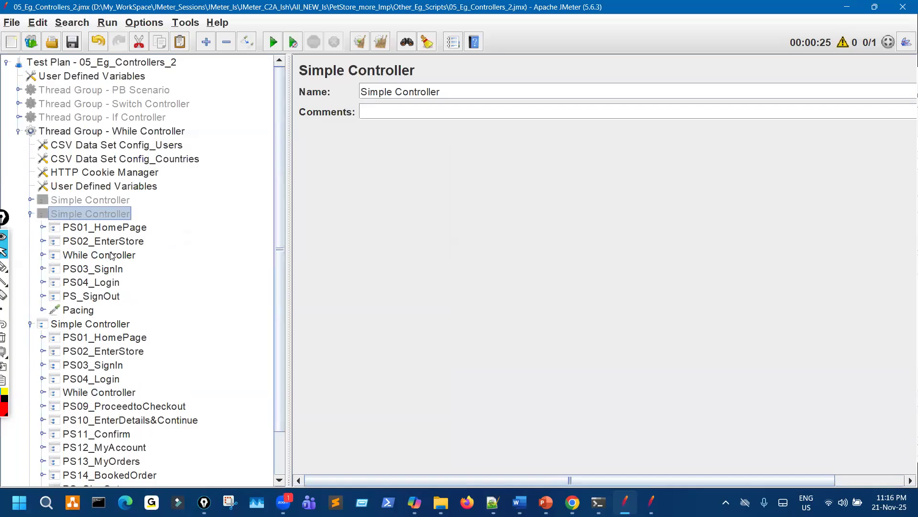
click(184, 255)
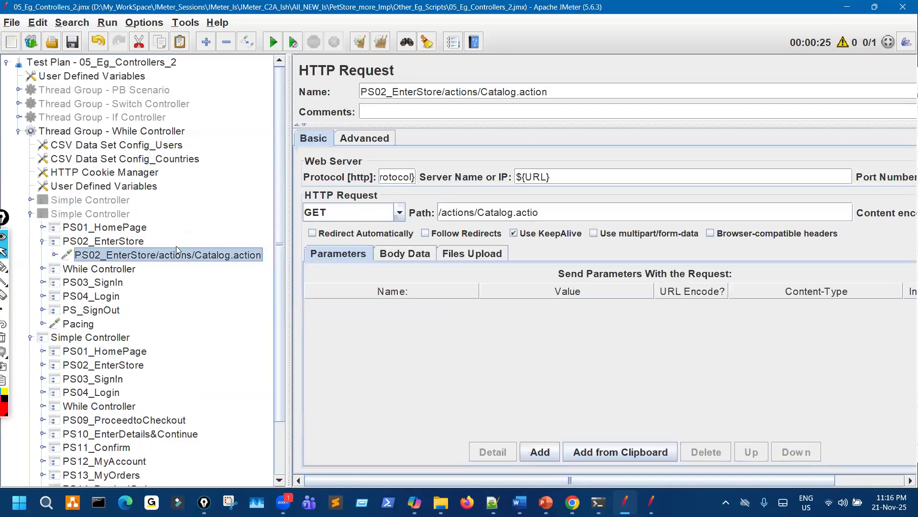
click(41, 241)
click(32, 214)
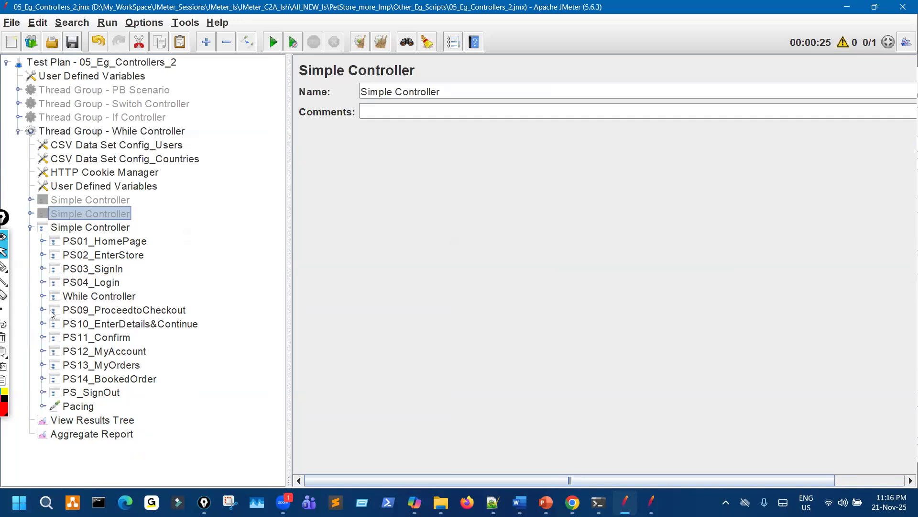
- Review the enabled While Controller's condition and the contents of its If Controller, and collapse the branches up to the Simple Controller
click(43, 296)
click(97, 301)
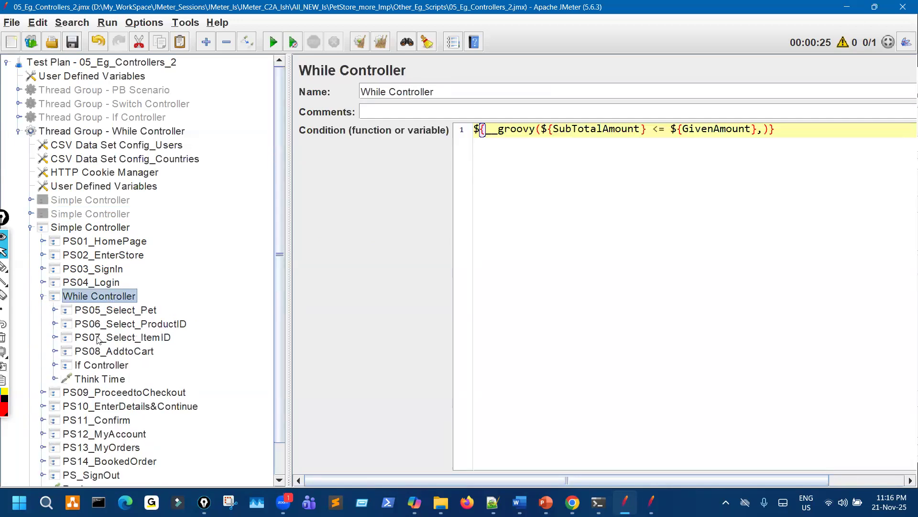
click(55, 364)
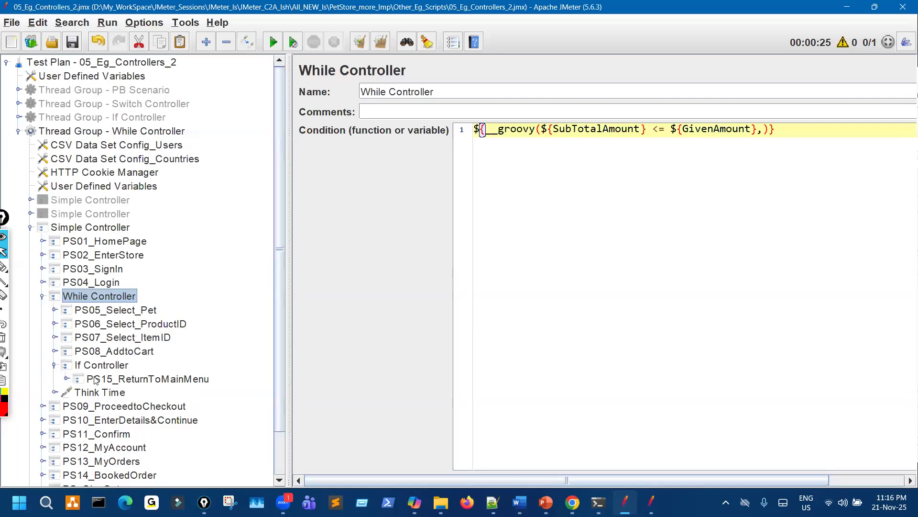
click(55, 365)
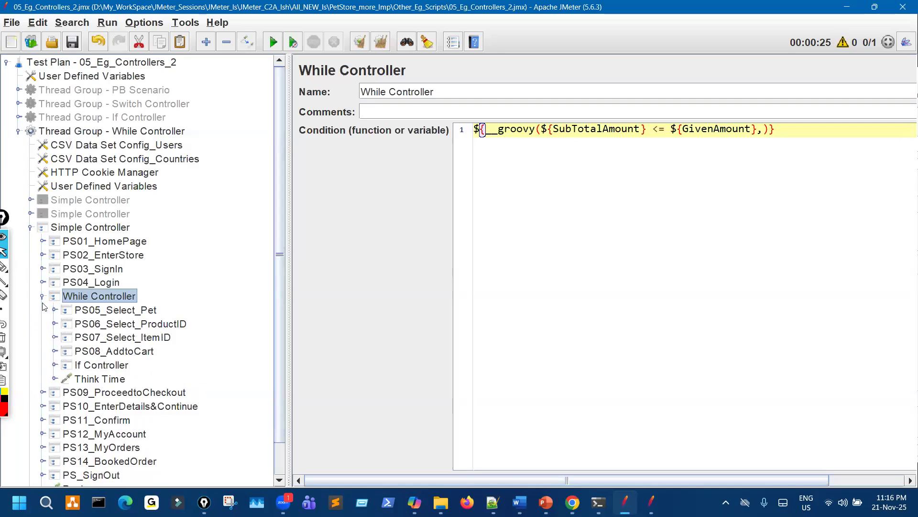
click(43, 297)
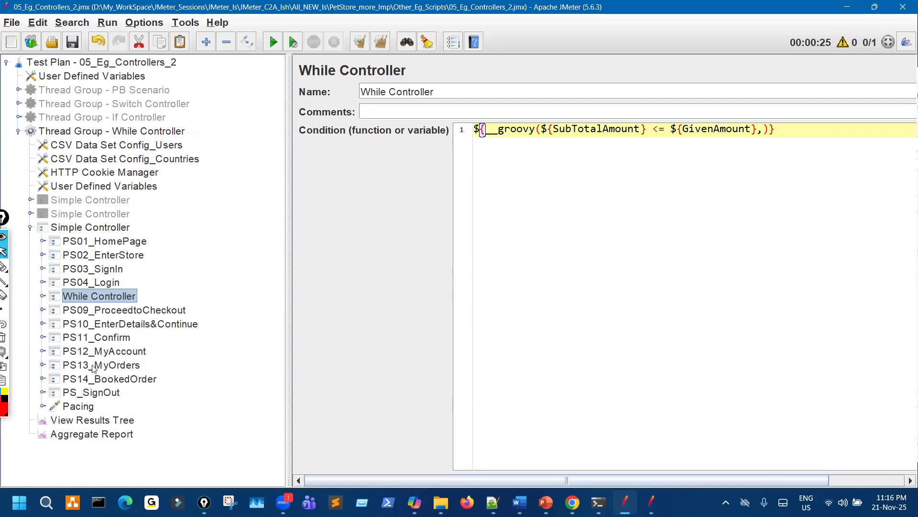
click(31, 228)
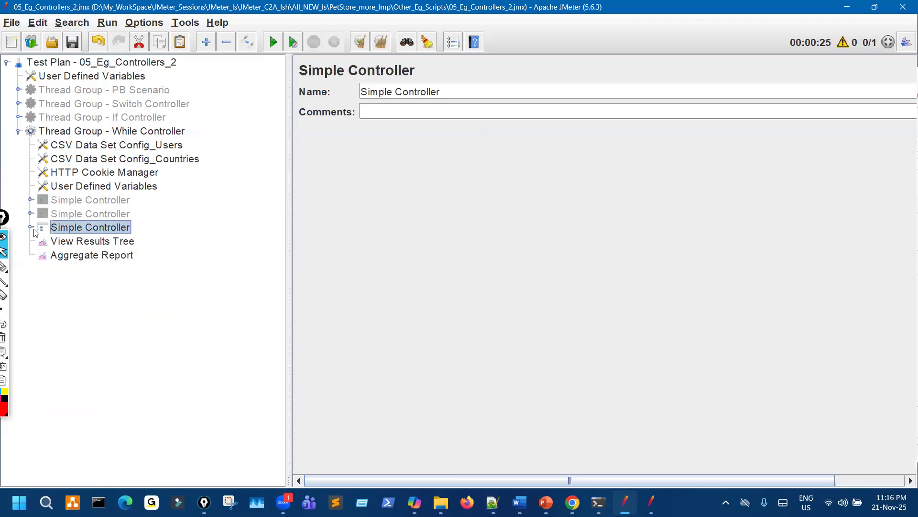
- Expand the enabled Simple Controller, its While Controller, If Controller and Think Time, and open the View Results Tree
click(33, 229)
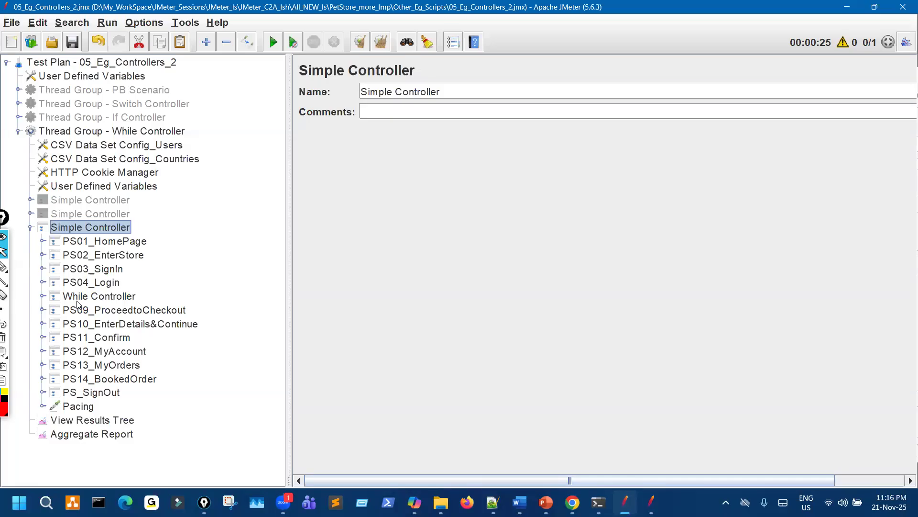
click(42, 296)
click(54, 365)
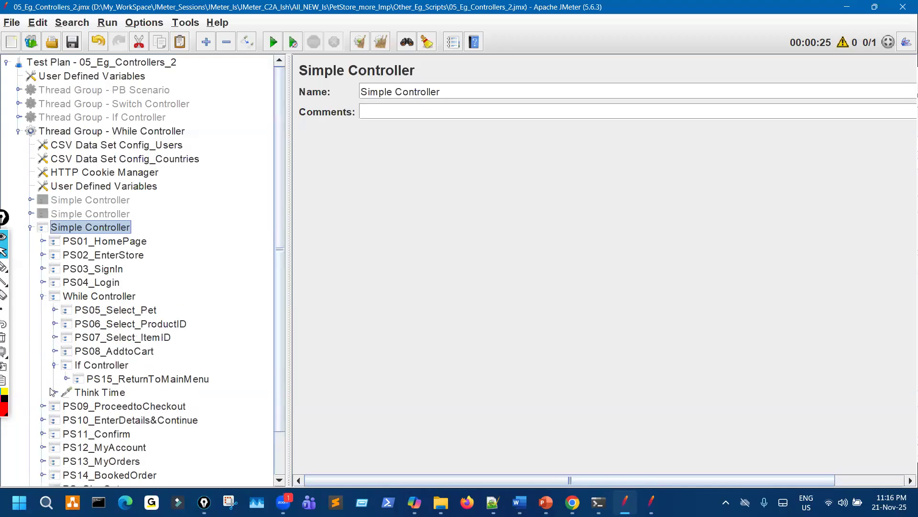
click(54, 393)
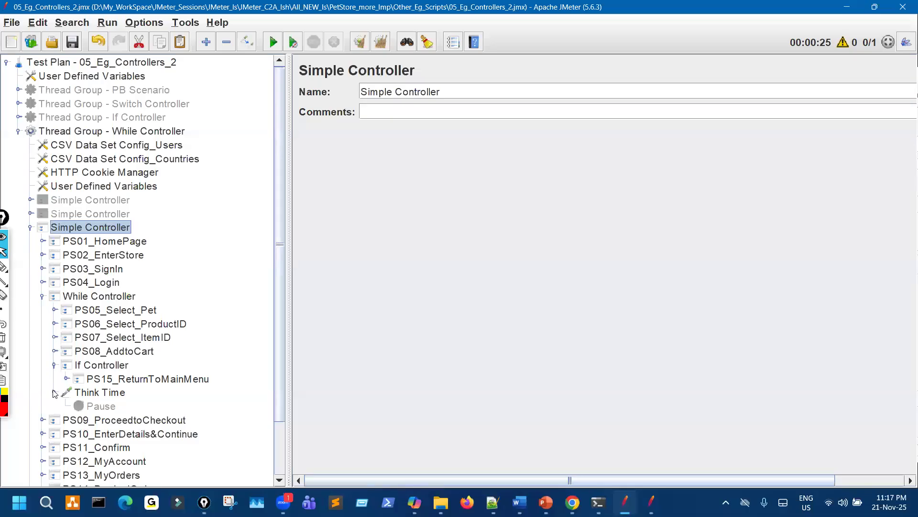
scroll(77, 358, down, 2)
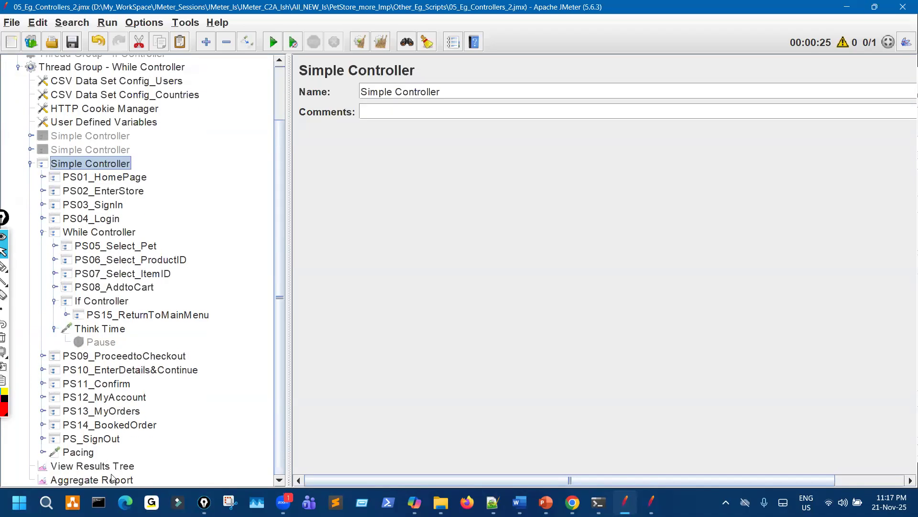
click(121, 468)
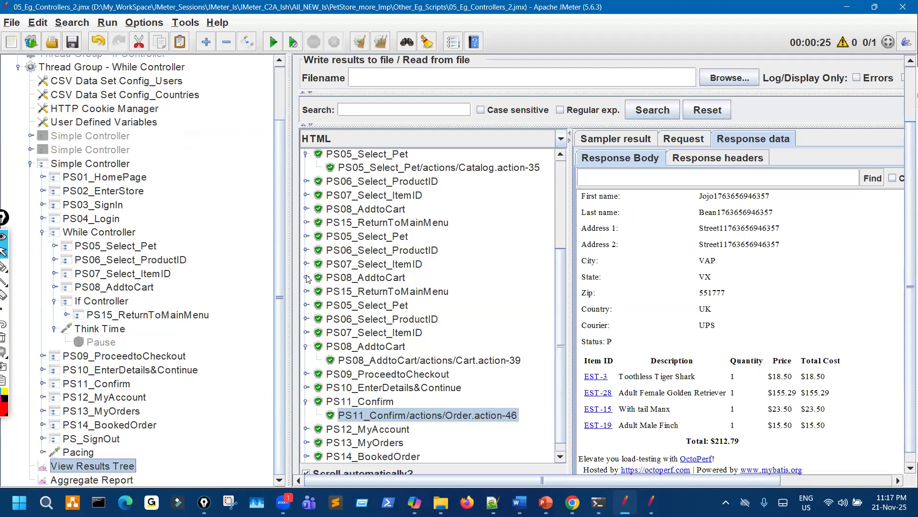
- Collapse the If Controller, Think Time and While Controller, and narrow the test plan tree to enlarge the results area
click(54, 301)
click(54, 328)
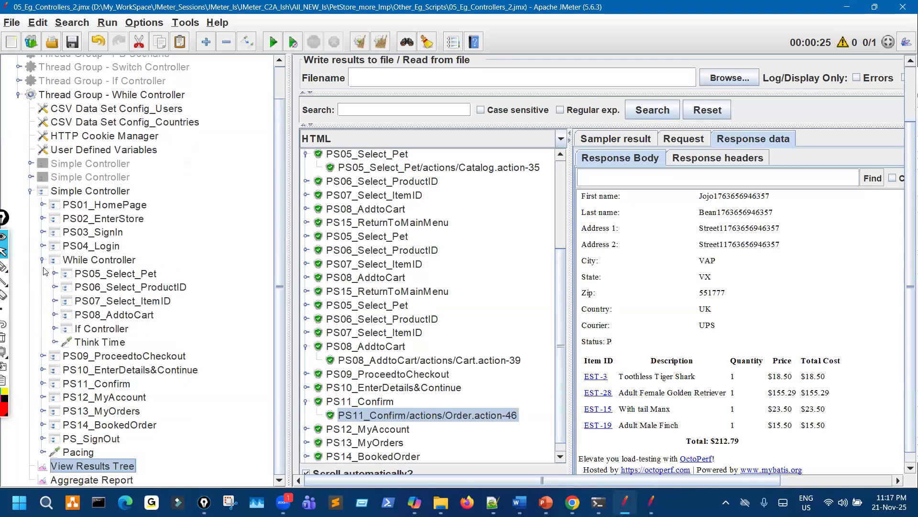
click(41, 259)
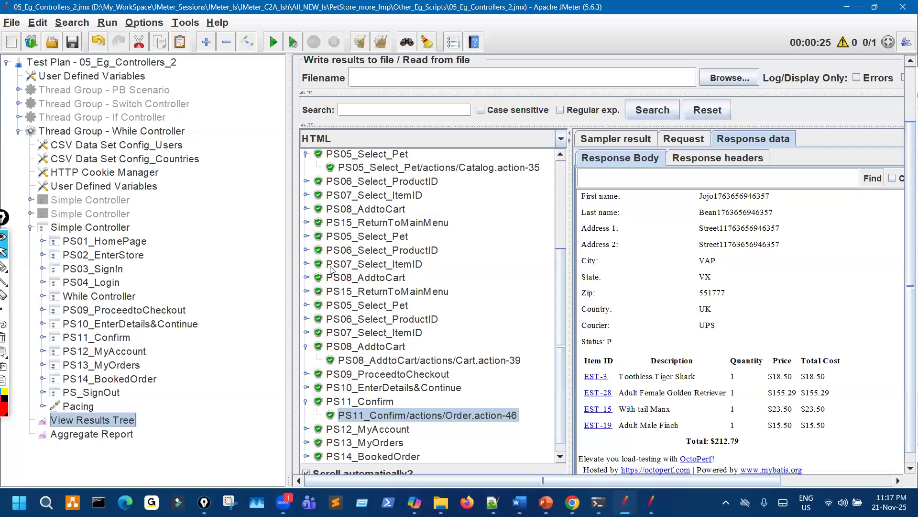
drag(290, 229, 256, 223)
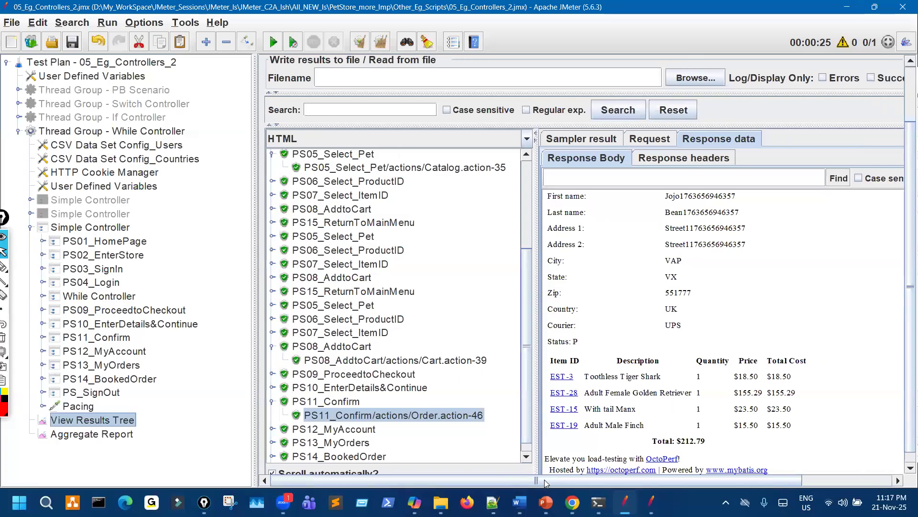
- Switch to the second JMeter window and collapse its enclosing Simple Controller and the While Controller thread group
click(651, 502)
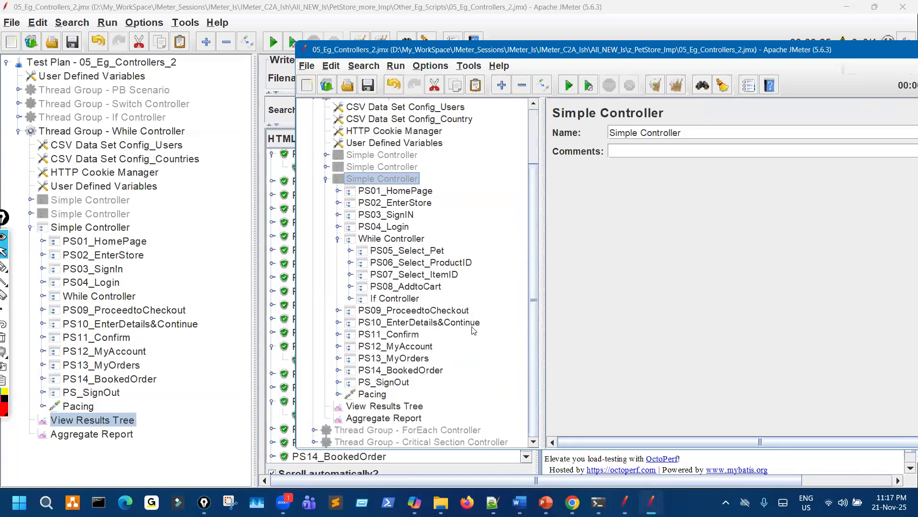
click(326, 179)
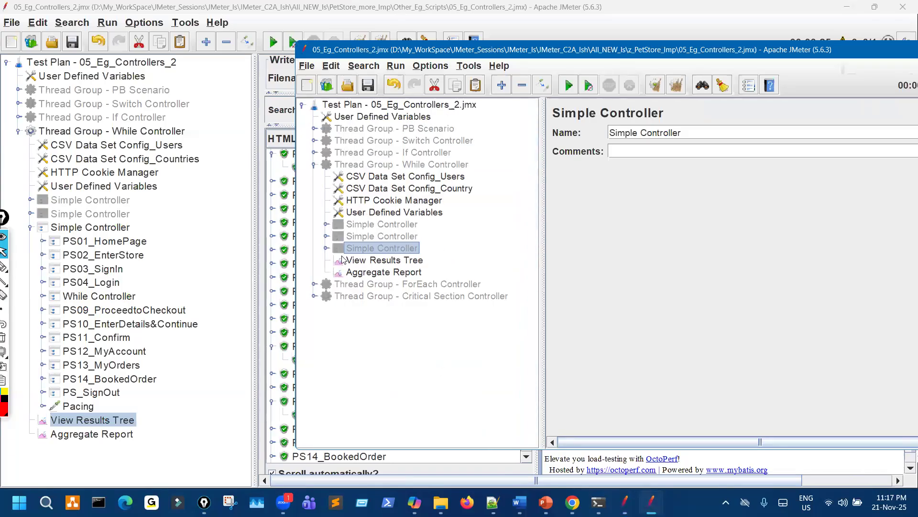
click(314, 164)
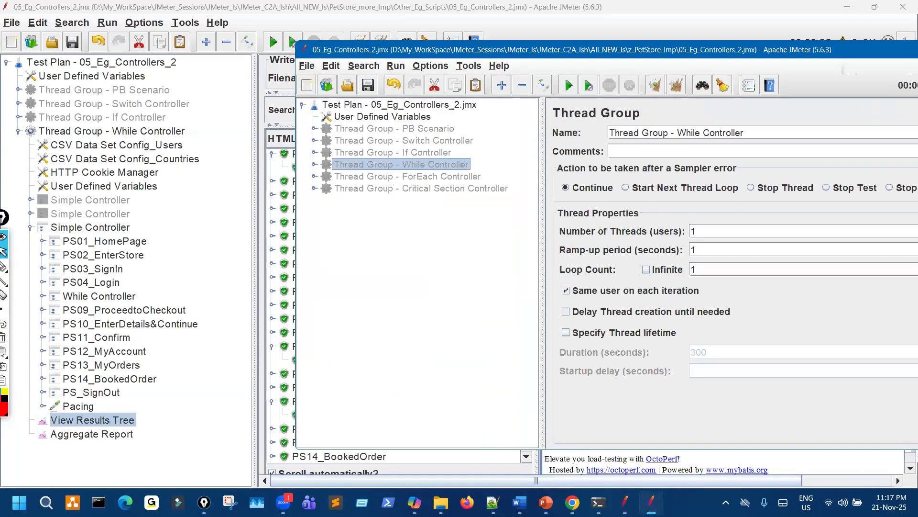
- Switch to PowerPoint and show the next slide on the While Controller's exit condition, condition values and realtime use cases
click(546, 502)
scroll(538, 312, down, 4)
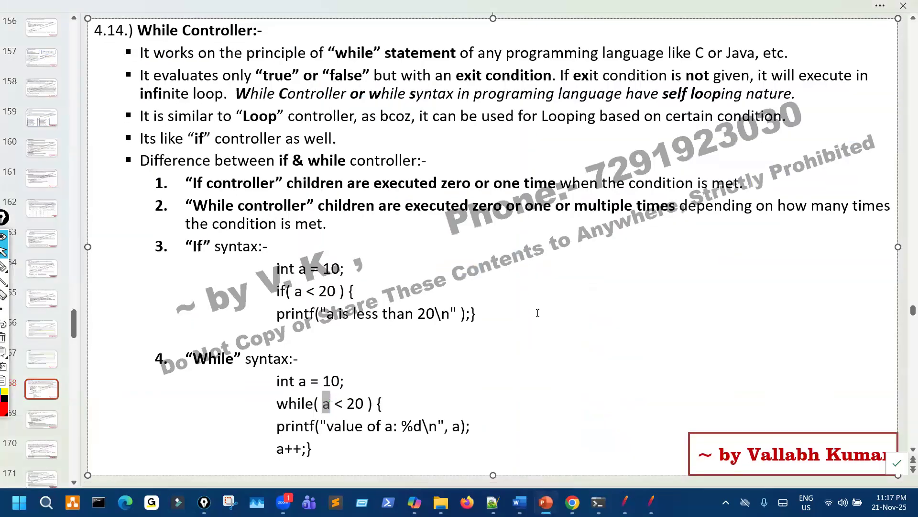
scroll(380, 301, up, 1)
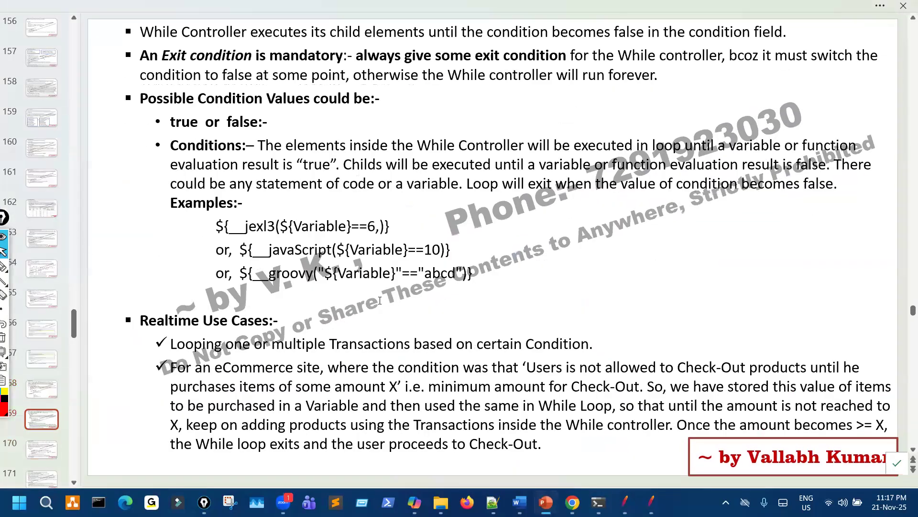
- Review the slides on the Module Controller, Include Controller and ForEach Controller
scroll(450, 342, down, 1)
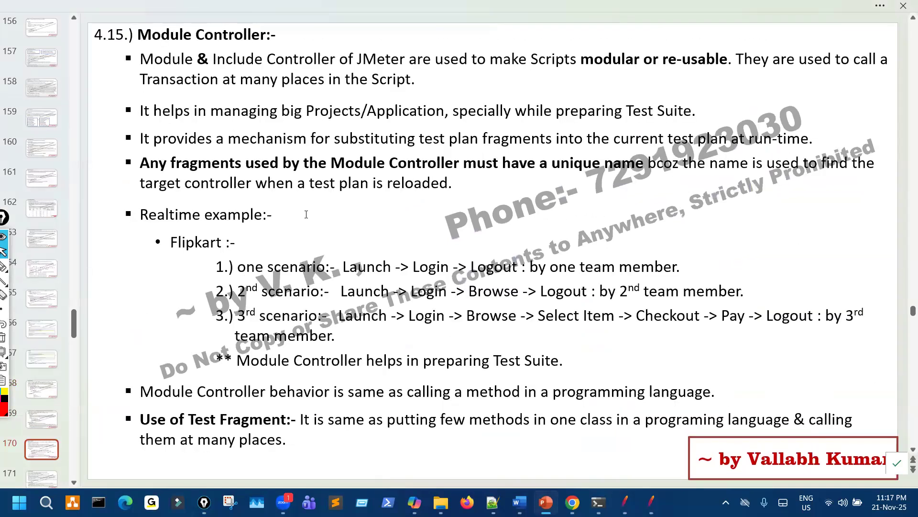
scroll(236, 138, down, 1)
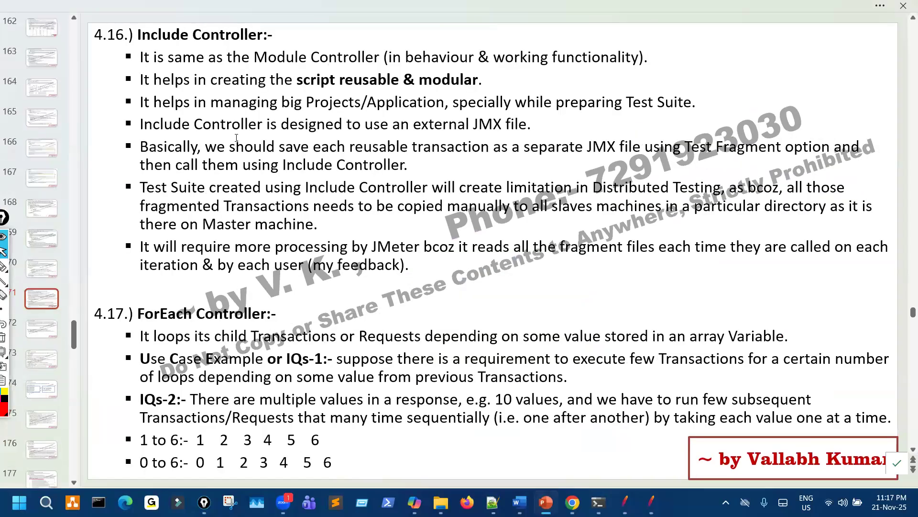
scroll(296, 133, up, 1)
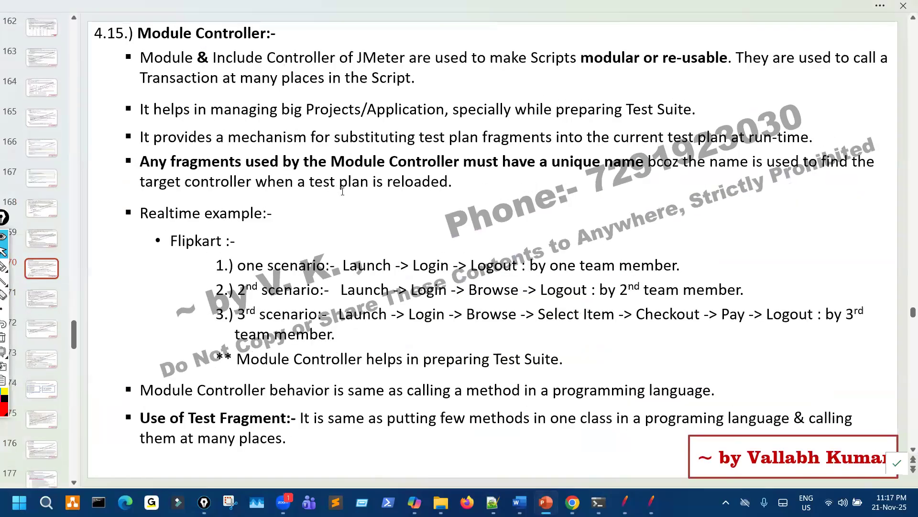
scroll(350, 188, down, 1)
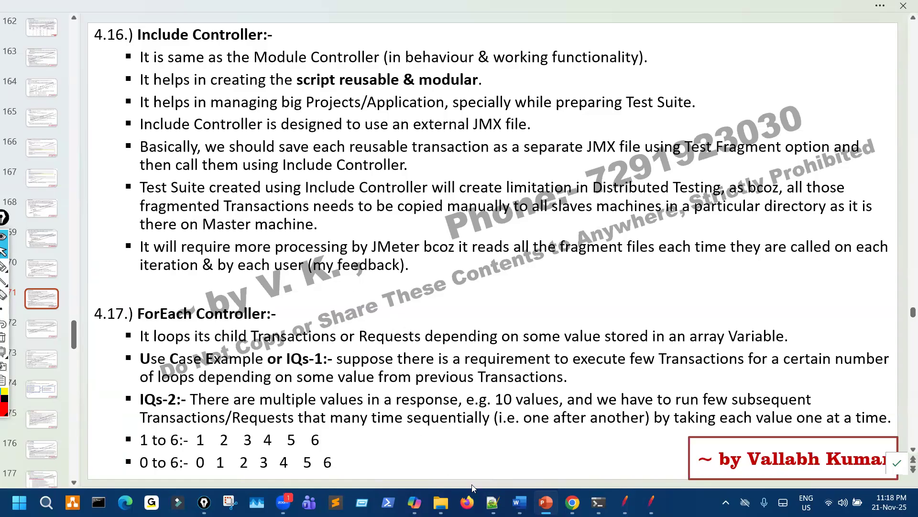
scroll(445, 330, down, 2)
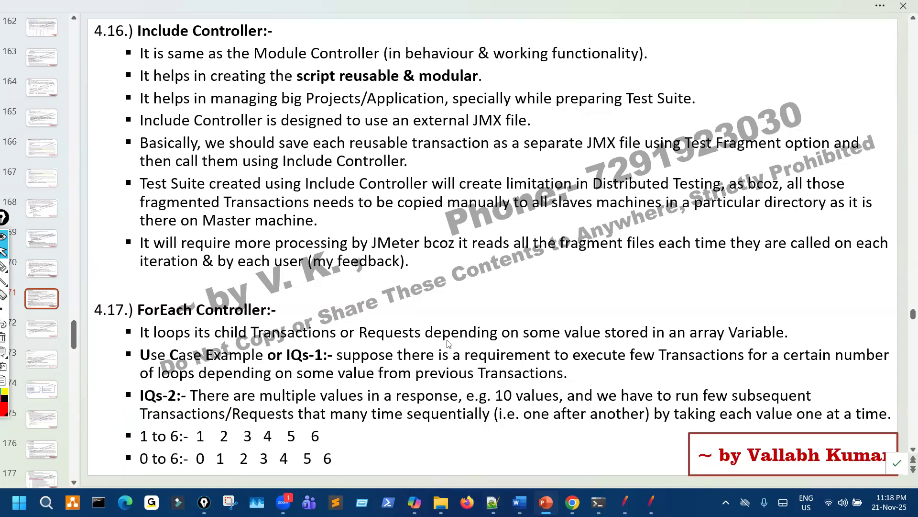
- Switch to the Word syllabus, mark the ForEach and Critical Section Controllers and the Sampler Elements list in red pen, and clear the marks
key(alt+Tab)
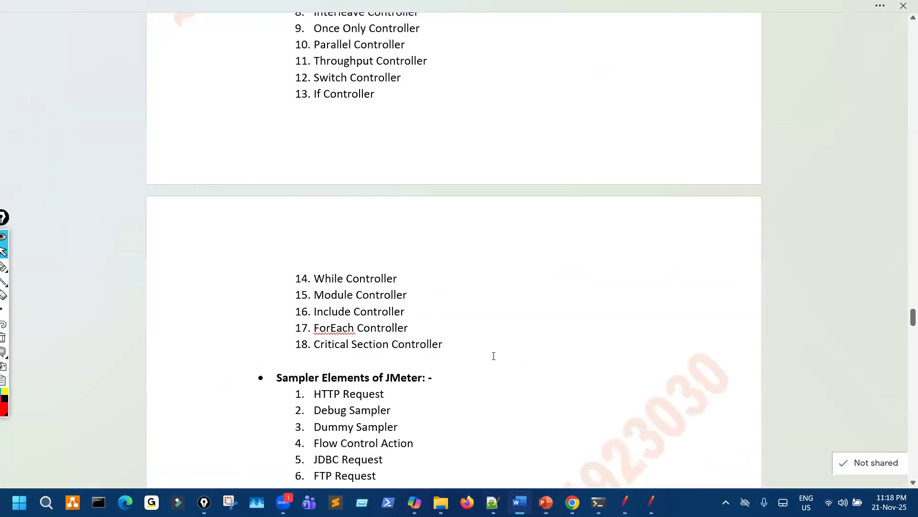
scroll(492, 353, down, 2)
click(16, 266)
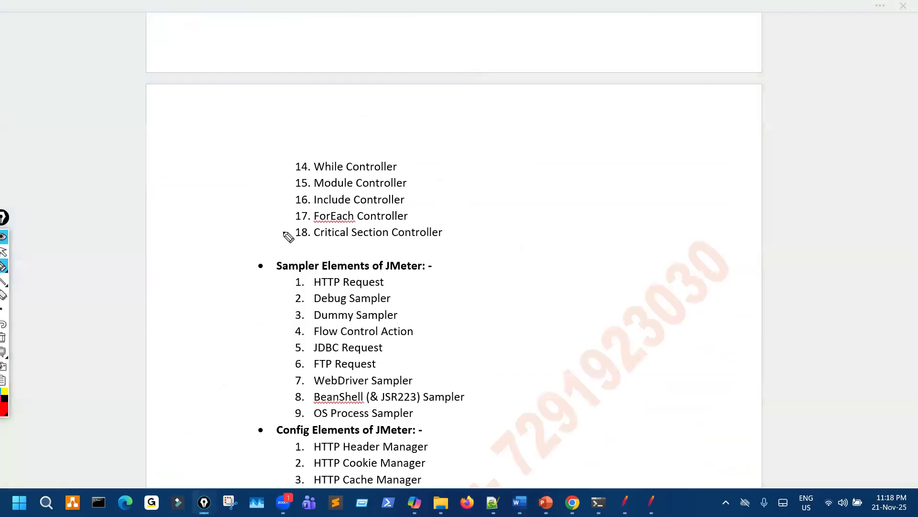
mouse_move(289, 209)
mouse_down()
mouse_move(305, 209)
mouse_move(306, 227)
mouse_up()
mouse_move(333, 263)
mouse_down()
mouse_move(301, 396)
mouse_move(420, 275)
mouse_move(327, 246)
mouse_up()
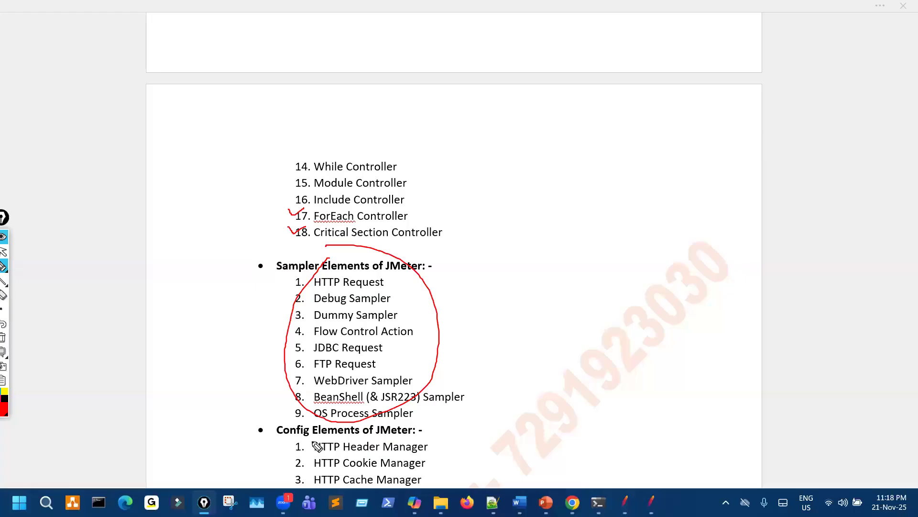
key(ctrl+shift+7)
key(ctrl+shift+2)
- Circle the Sampler Elements and the first Config Elements in red pen, and clear the drawing
scroll(204, 406, down, 3)
key(ctrl+shift+1)
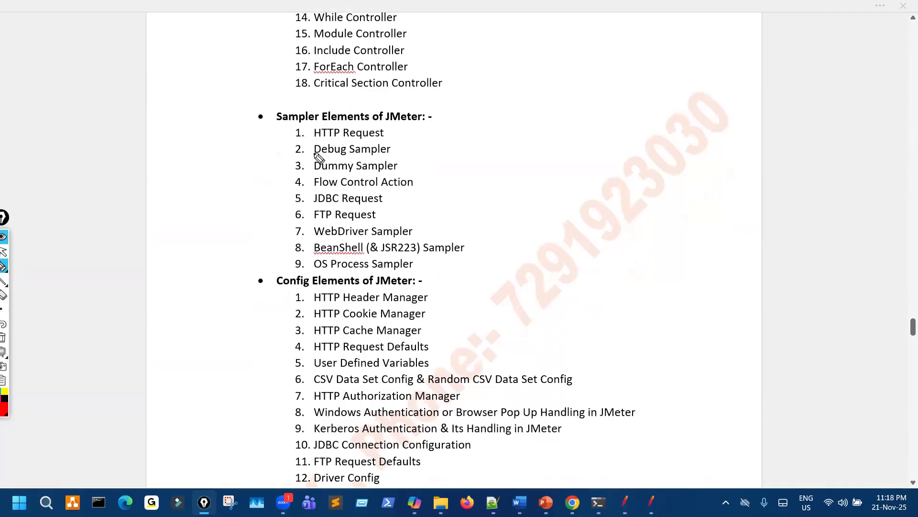
mouse_move(312, 124)
mouse_down()
mouse_move(361, 364)
mouse_move(353, 154)
mouse_up()
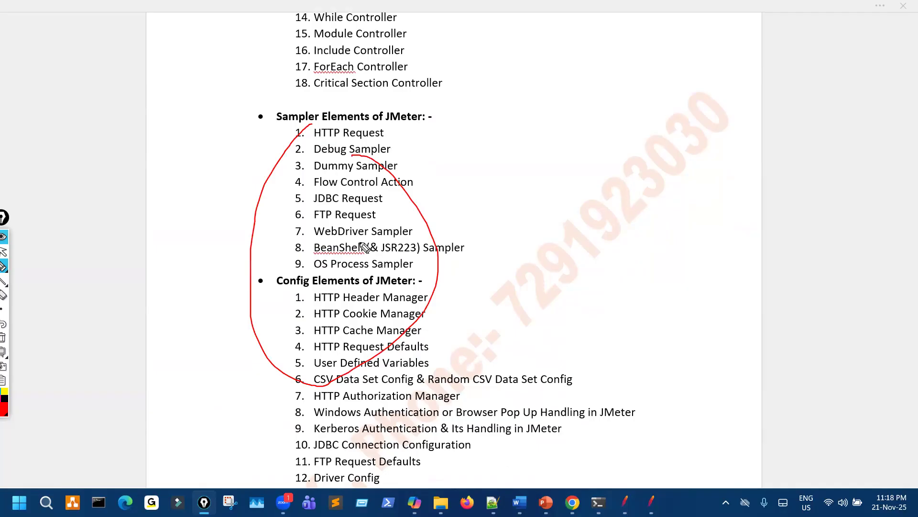
key(Escape)
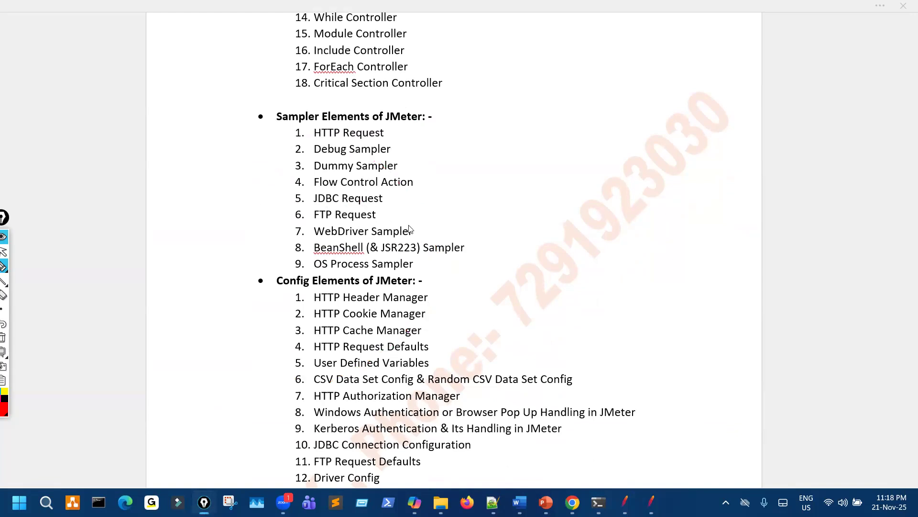
- Go through the syllabus to Day-49, circle part of the JMeter & Database (Queries) Testing line in red pen, and clear the mark
scroll(409, 229, down, 9)
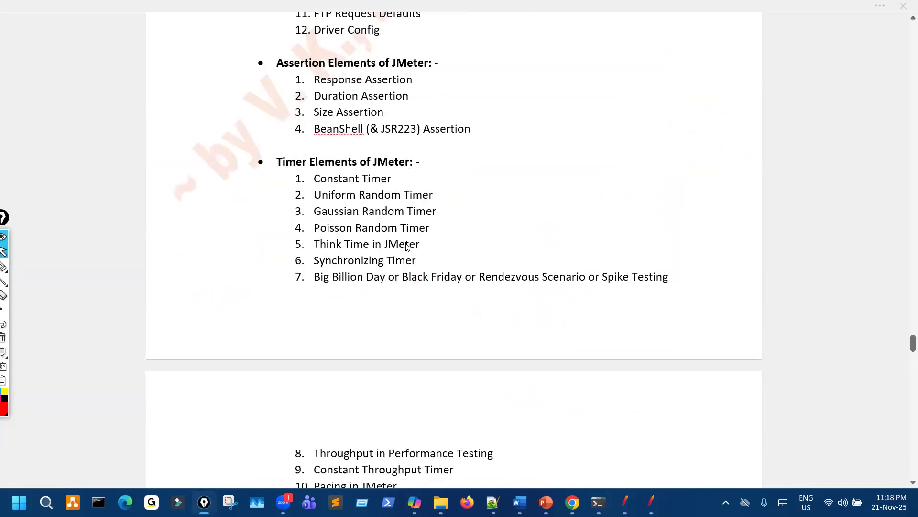
scroll(407, 245, down, 15)
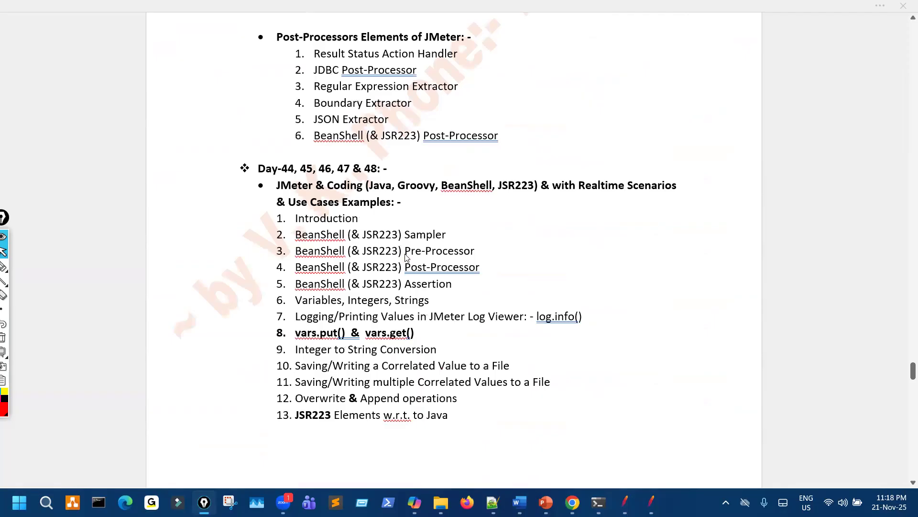
scroll(406, 256, down, 15)
key(ctrl+shift+3)
mouse_move(373, 257)
mouse_down()
mouse_move(358, 276)
mouse_move(362, 263)
mouse_up()
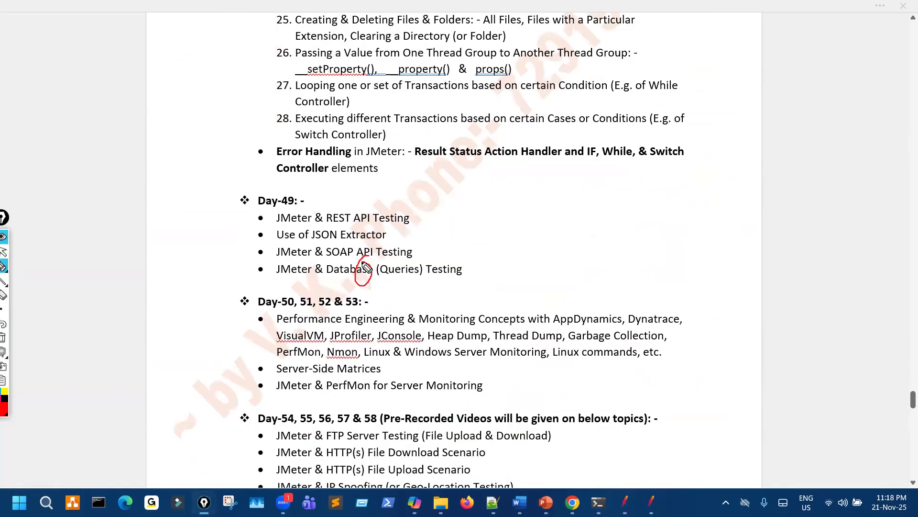
key(ctrl+shift+7)
key(ctrl+shift+2)
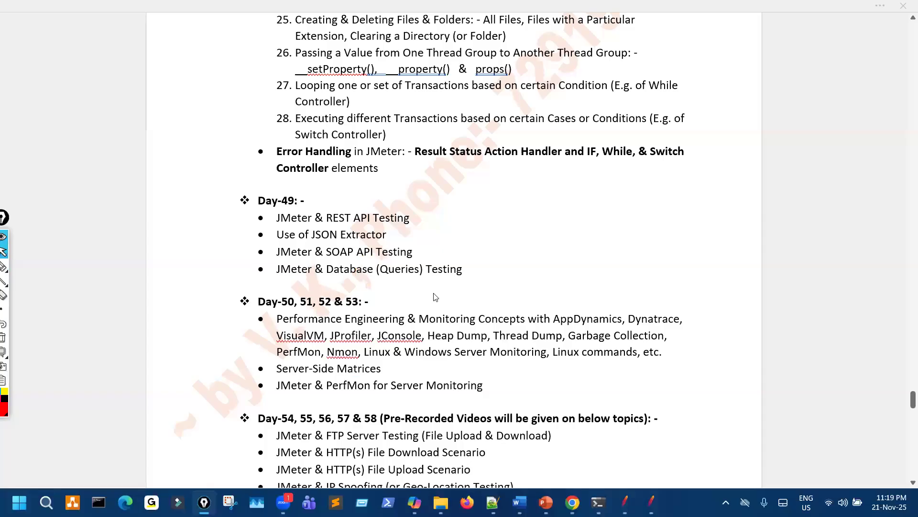
- Return to the Controller Elements list in the syllabus and review it through the Critical Section Controller and Sampler Elements
scroll(451, 347, up, 9)
scroll(451, 348, up, 20)
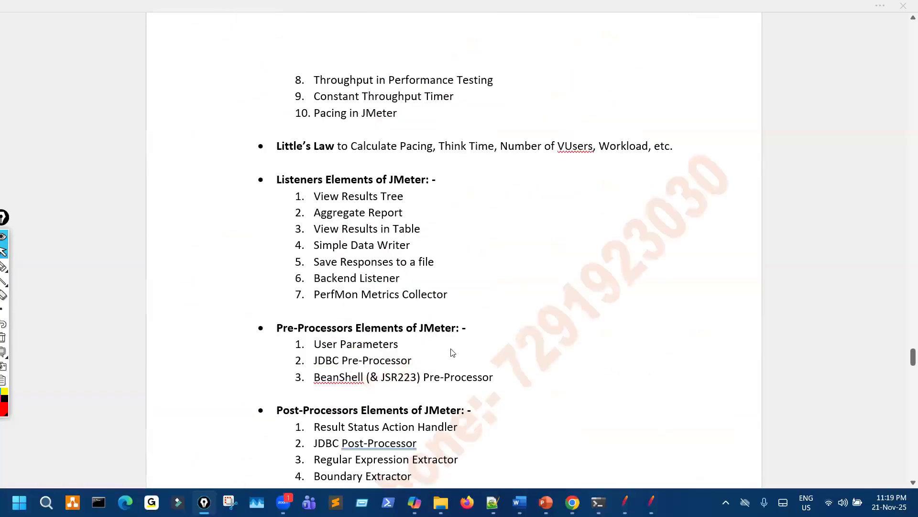
scroll(451, 352, up, 15)
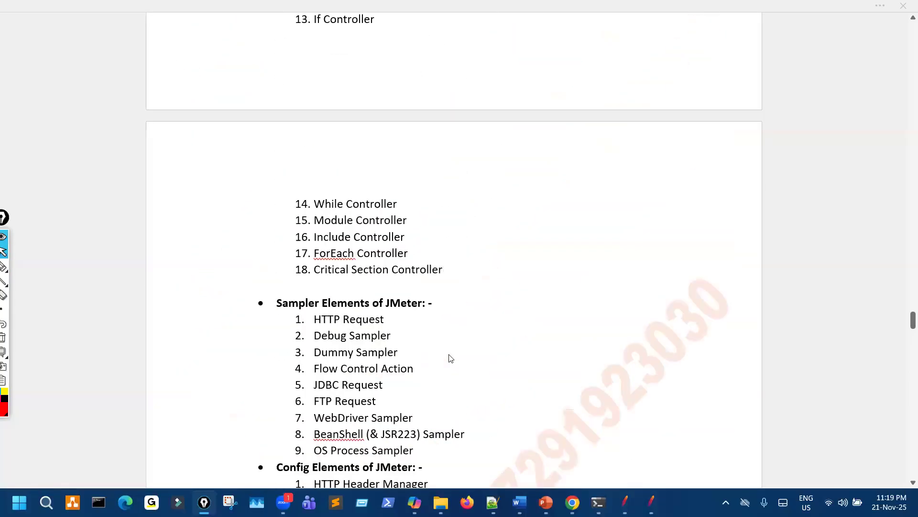
scroll(450, 358, up, 3)
scroll(446, 359, down, 8)
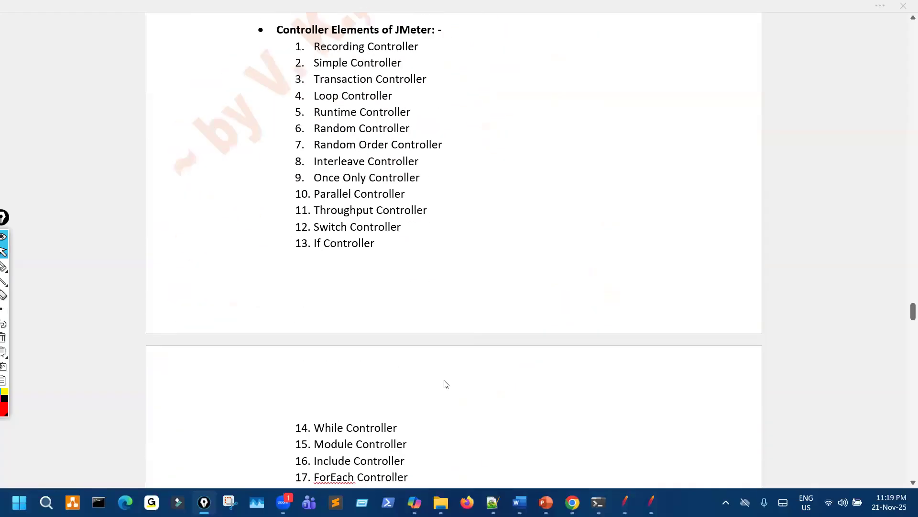
scroll(446, 384, down, 2)
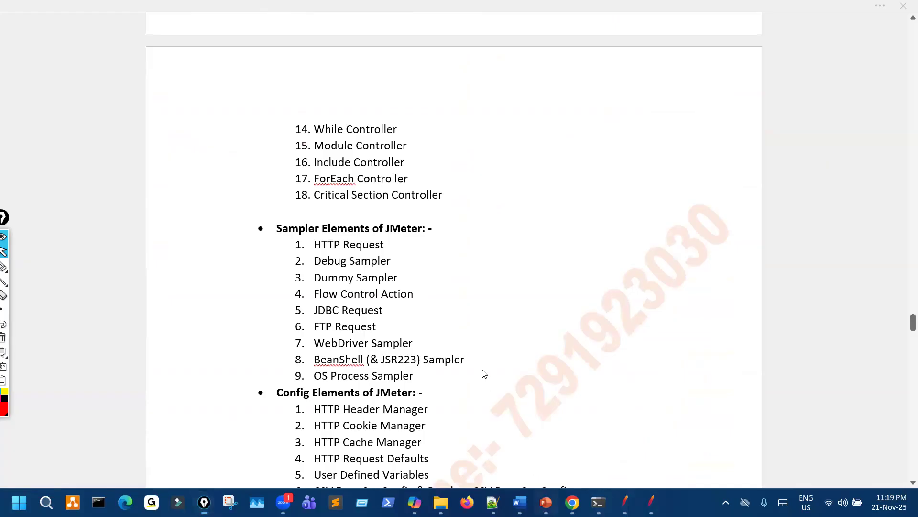
- Switch to PowerPoint and show the slide on the Module Controller with its Flipkart scenarios
key(alt+Tab)
scroll(484, 371, up, 5)
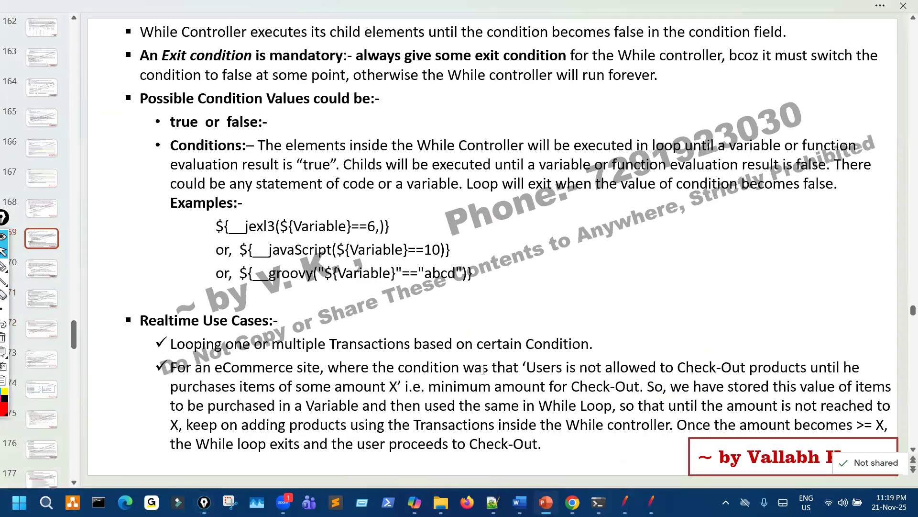
scroll(483, 369, down, 1)
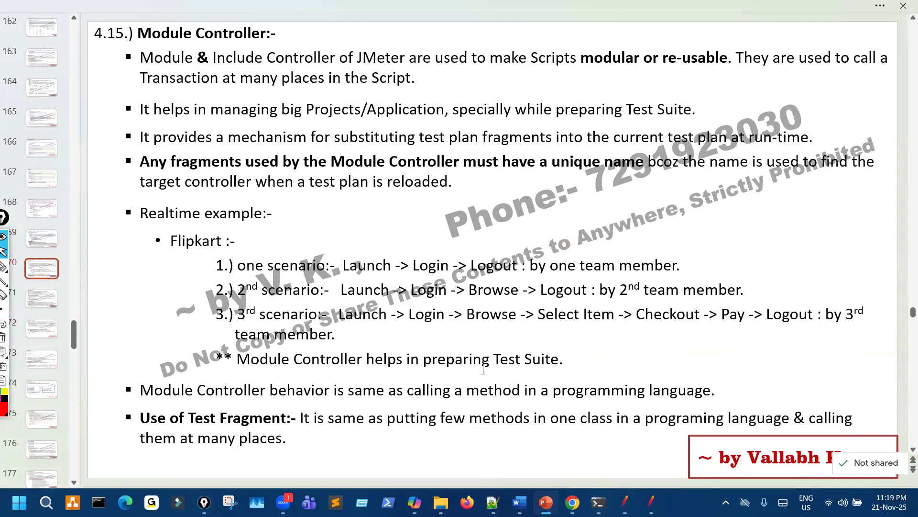
scroll(483, 370, down, 1)
scroll(483, 370, up, 1)
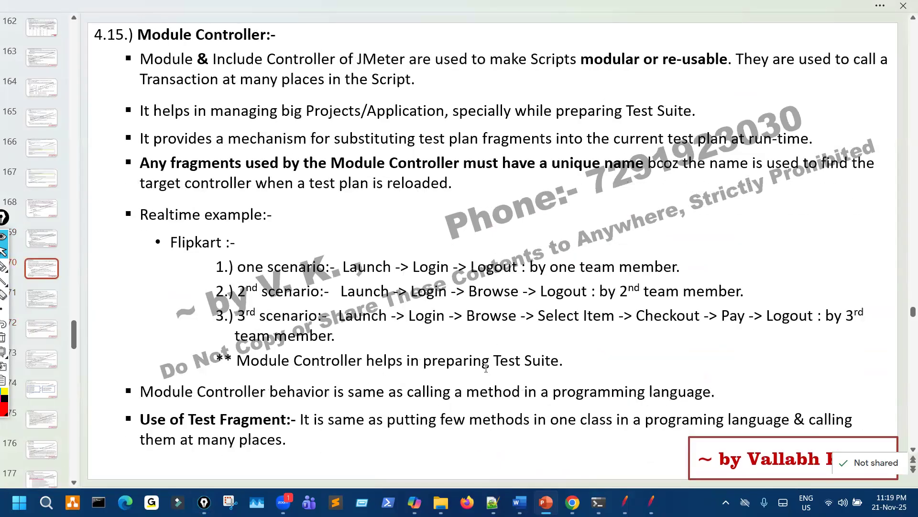